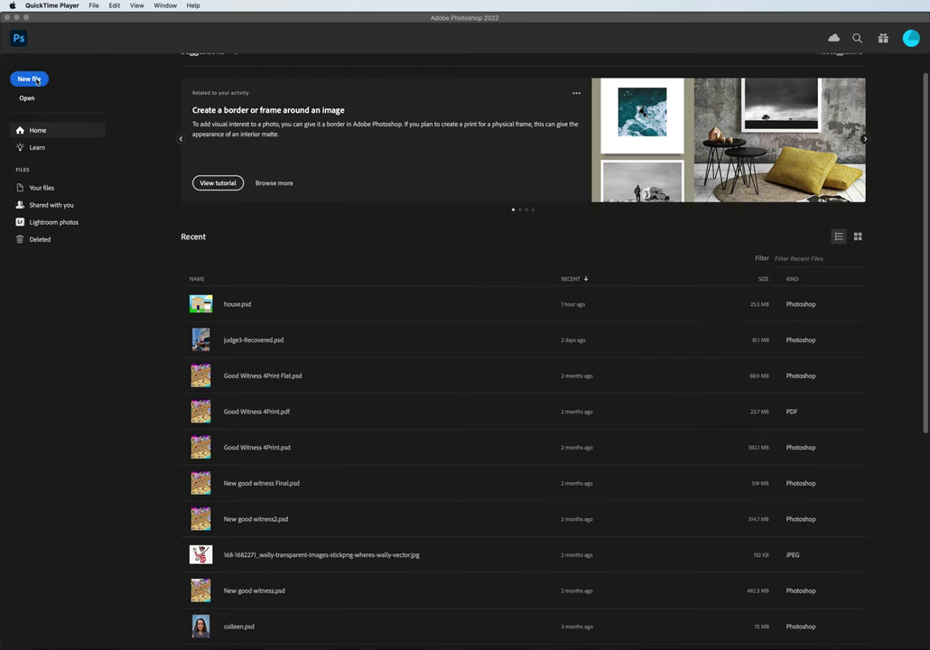
Start a landscape Print document, 11 × 8.5 in at 300 ppi, with Transparent background contents
left_click(37, 80)
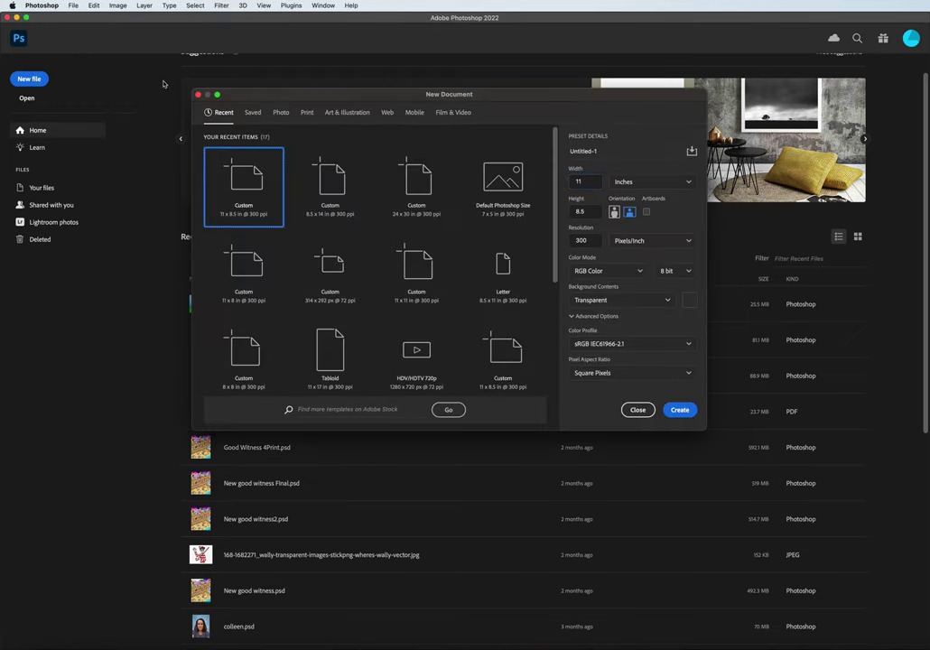
left_click(307, 112)
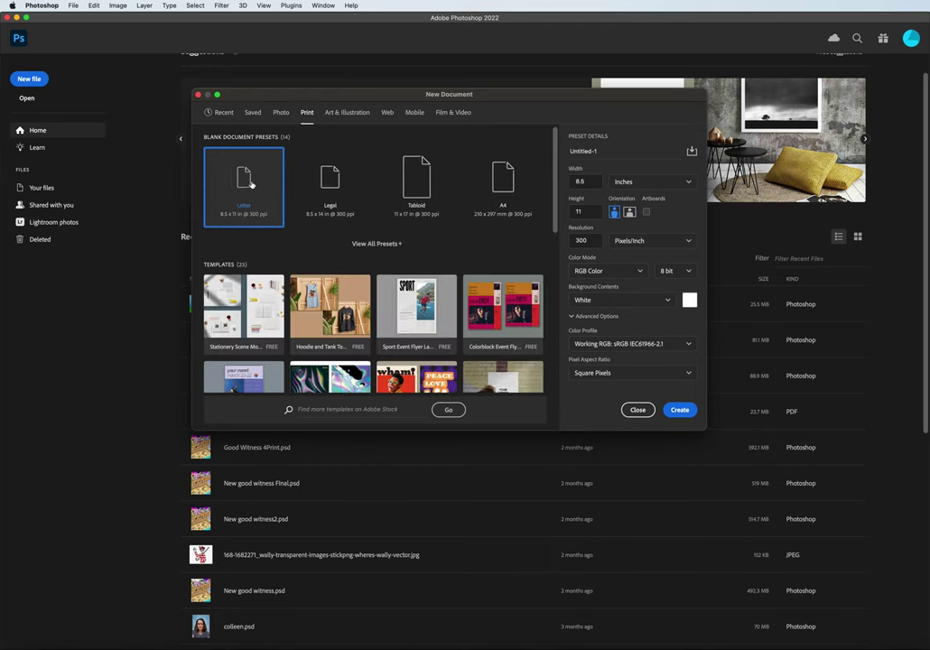
left_click(630, 213)
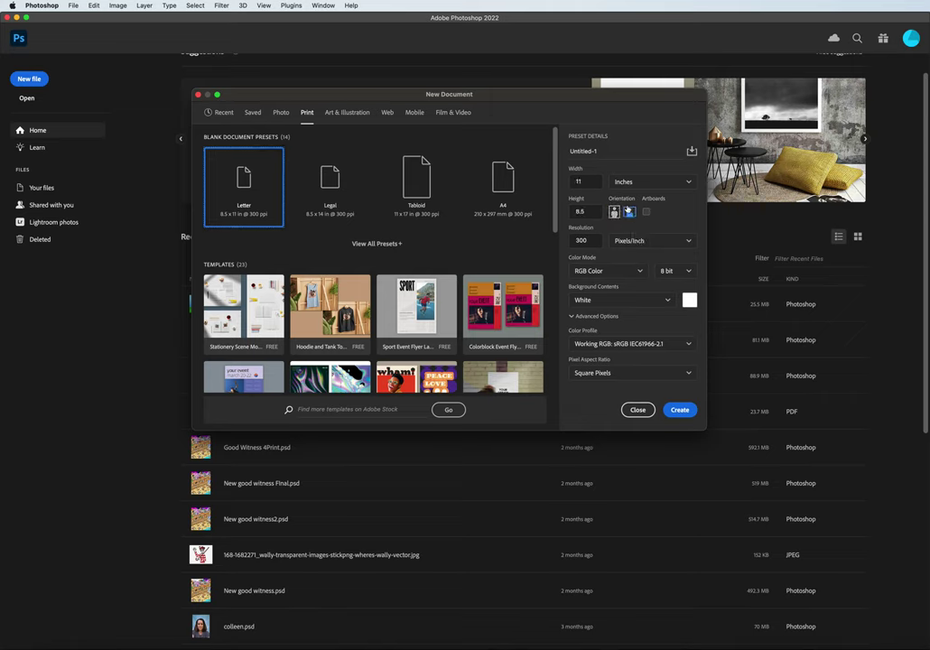
left_click(676, 301)
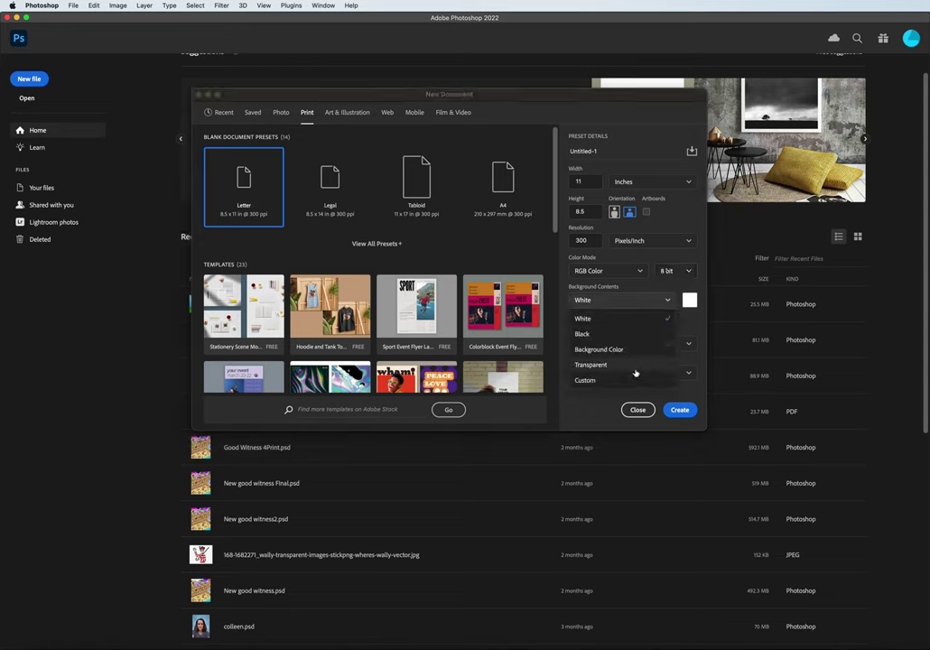
left_click(673, 350)
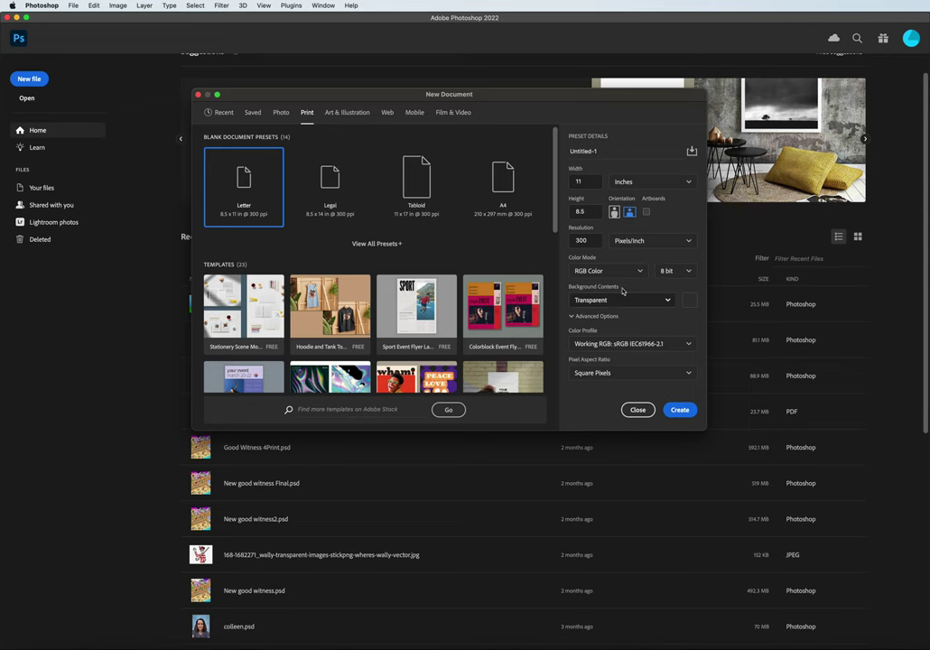
left_click(680, 411)
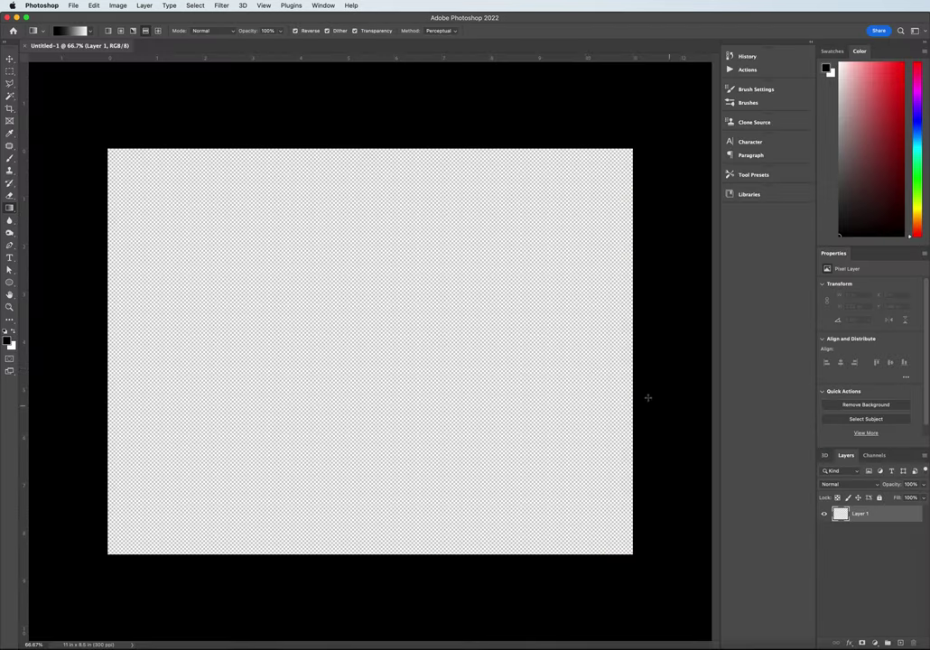
Rename Layer 1 to 'ground'
double_click(859, 514)
type("ground")
key("Return")
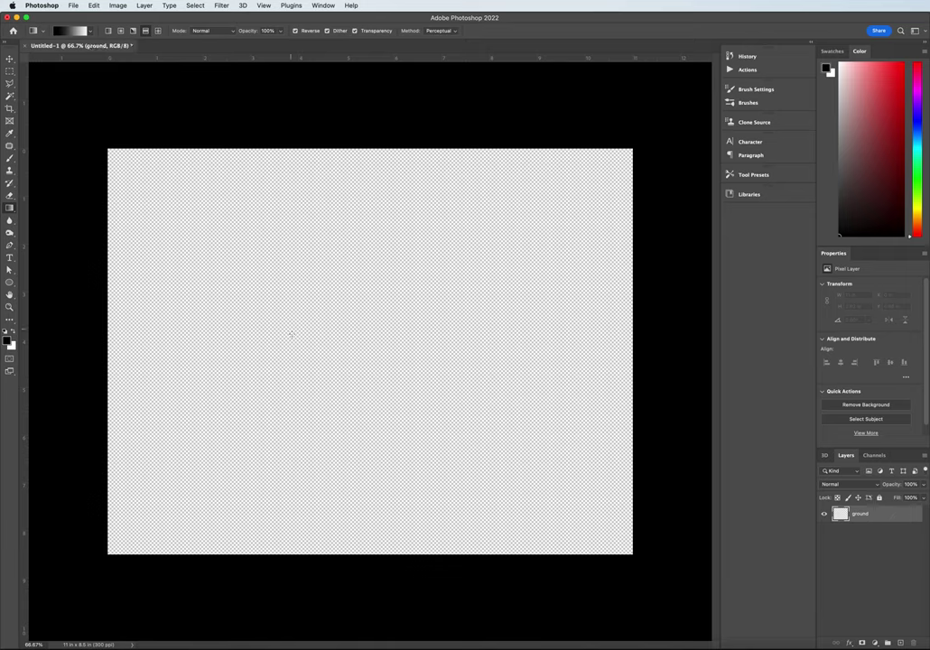
Select a full-width strip along the bottom of the canvas with the Rectangular Marquee
left_click(9, 72)
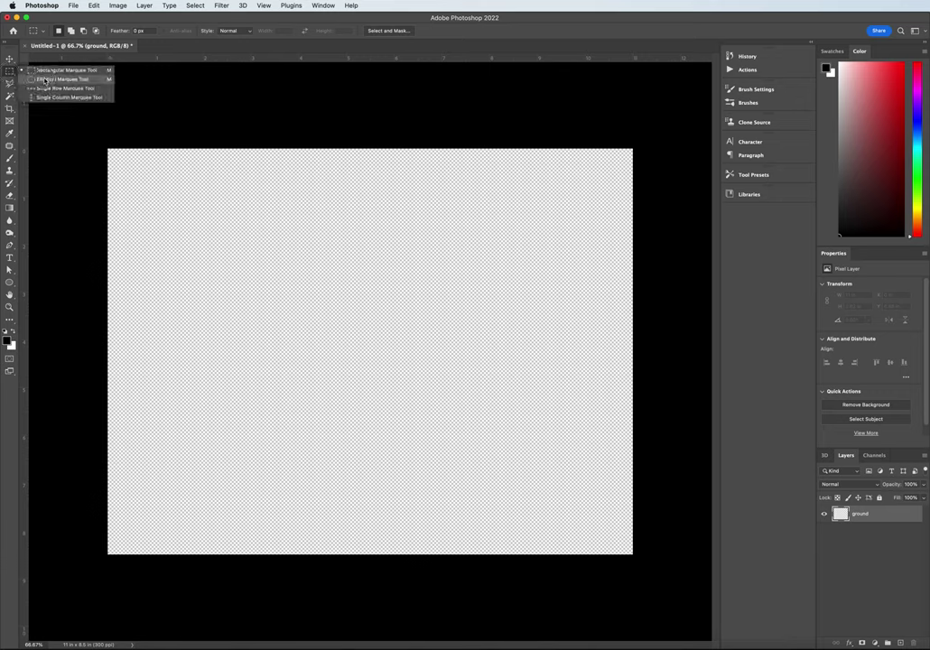
left_click(64, 70)
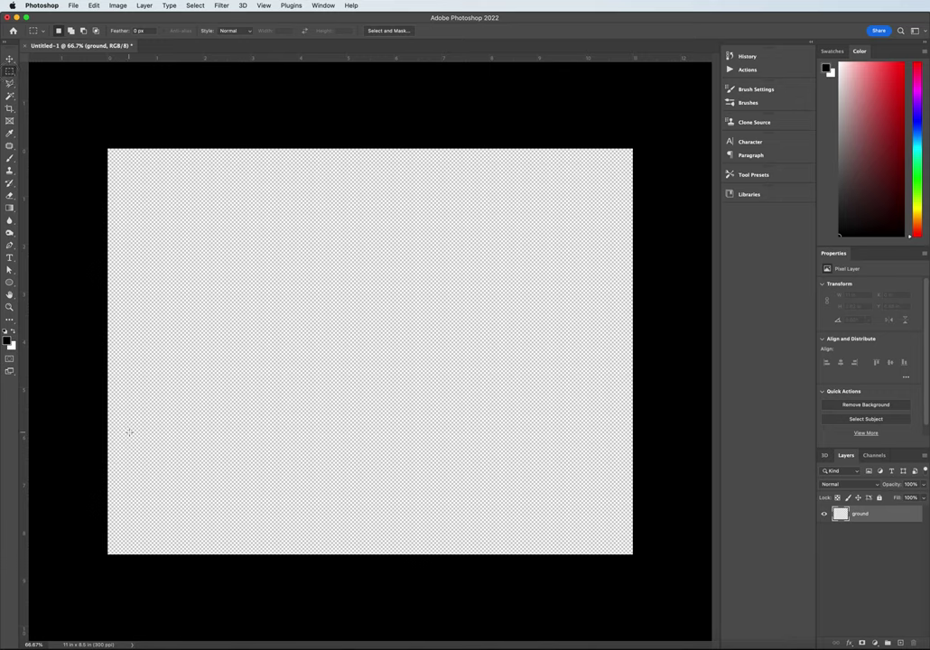
left_click_drag(107, 417, 644, 579)
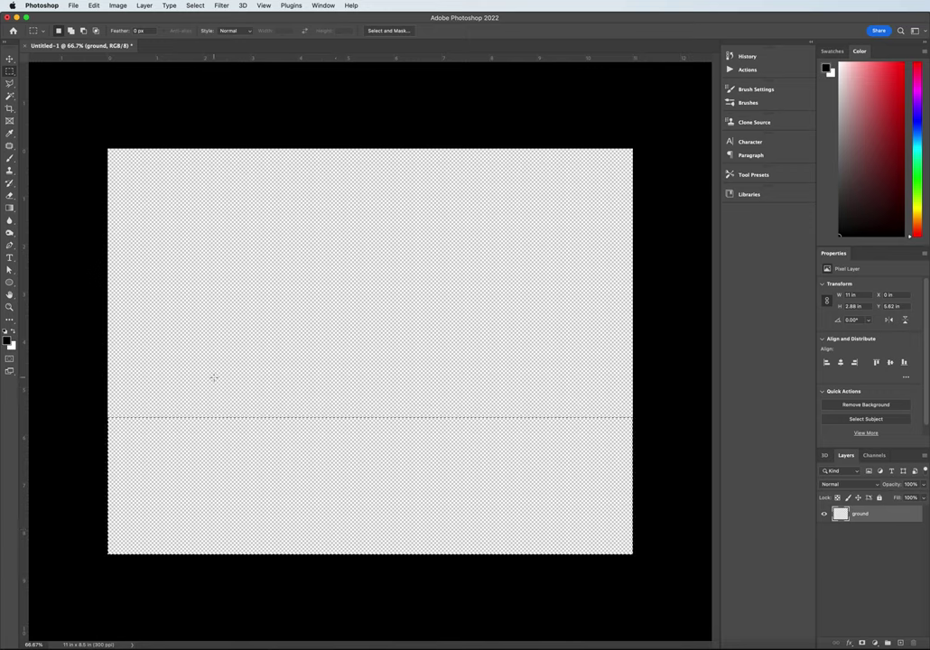
Switch to the Paint Bucket tool for flat colour fills
left_click(11, 209)
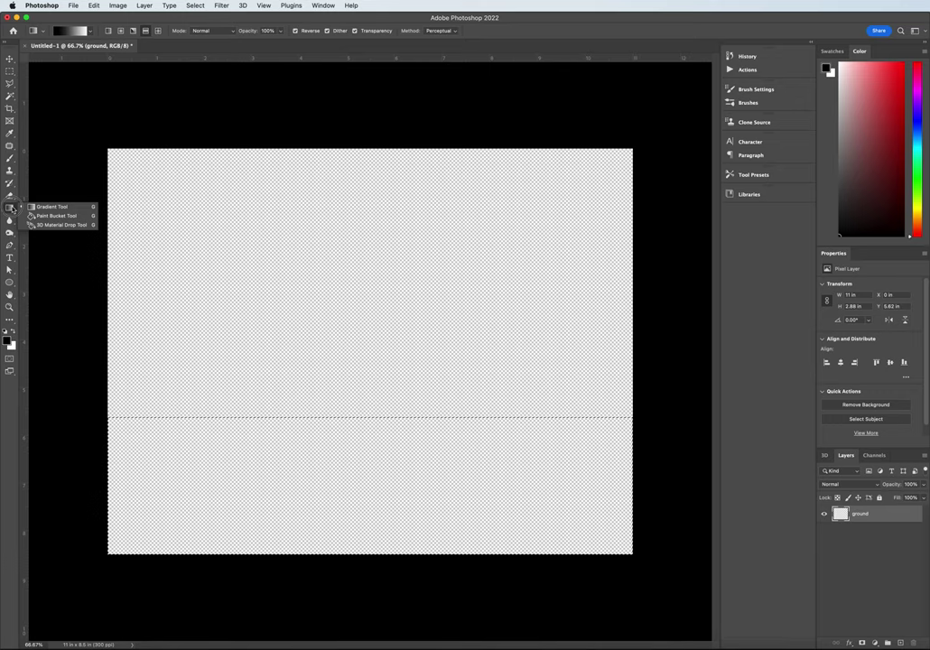
left_click(39, 209)
left_click(51, 209)
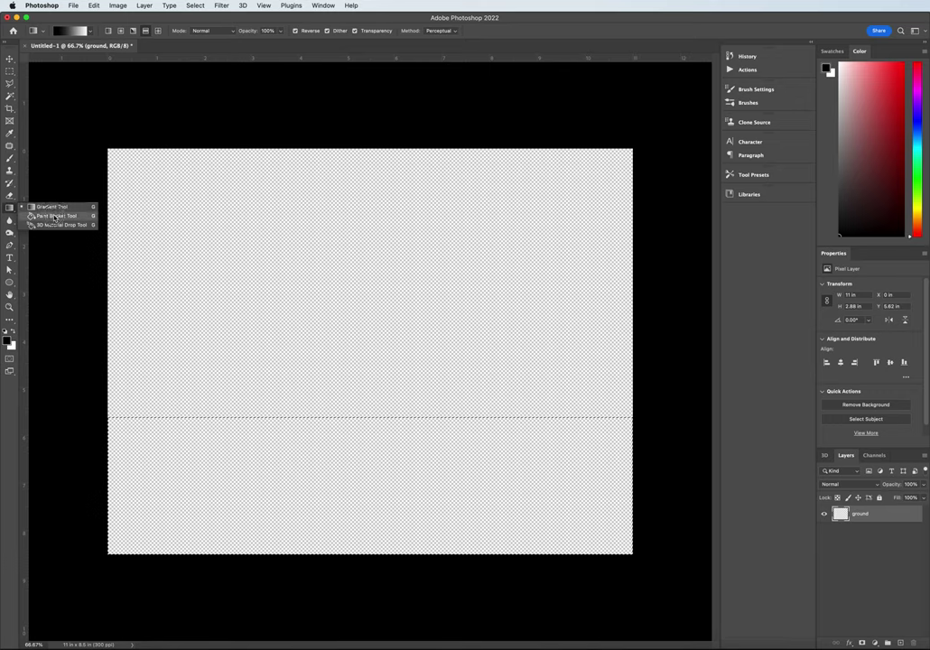
left_click(55, 217)
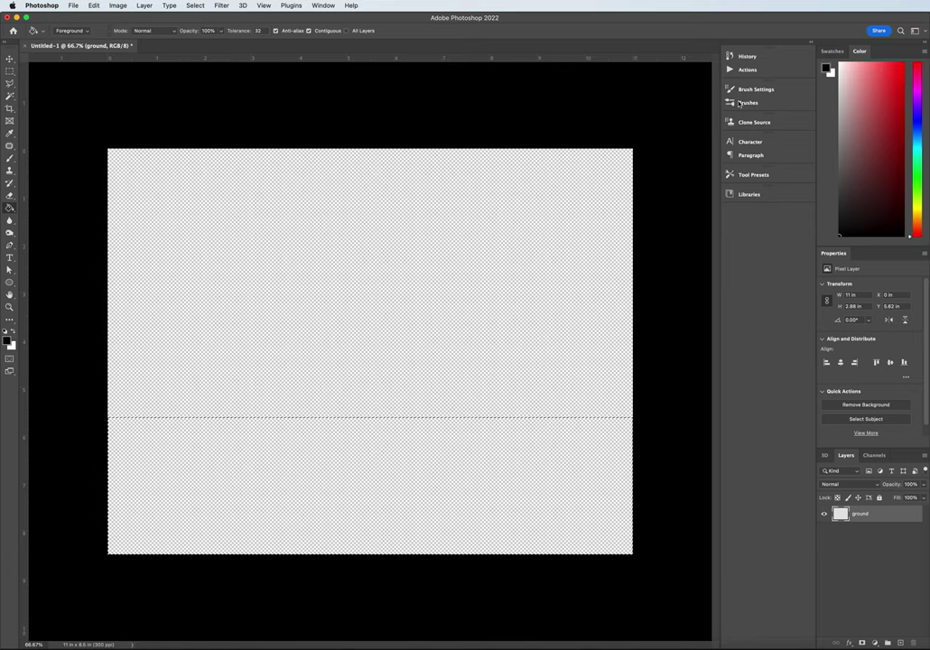
Set the foreground colour to bright green #00ff0c
left_click(827, 69)
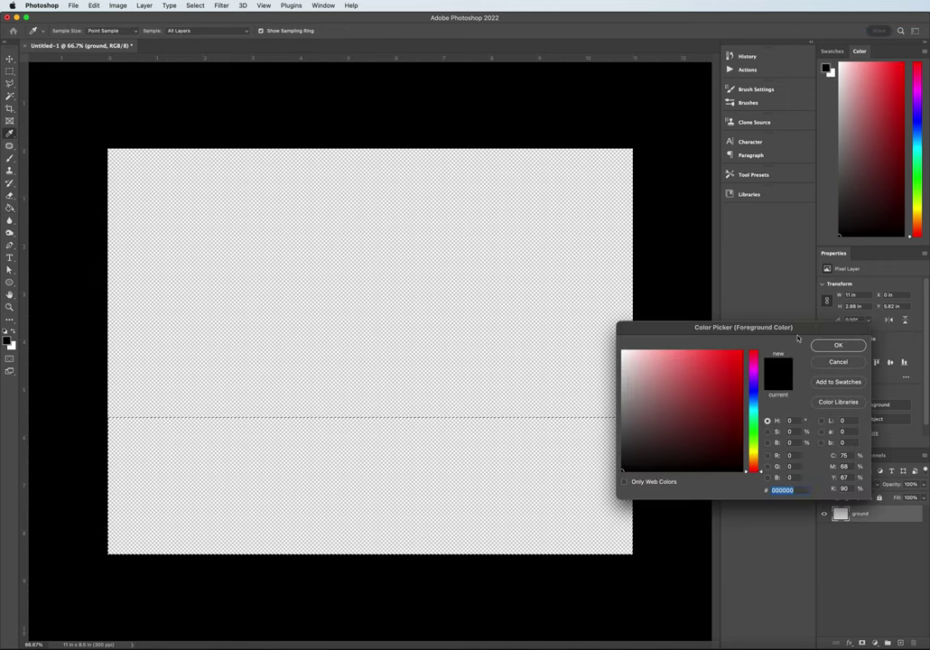
left_click_drag(796, 333, 792, 199)
left_click_drag(748, 277, 747, 293)
left_click(737, 218)
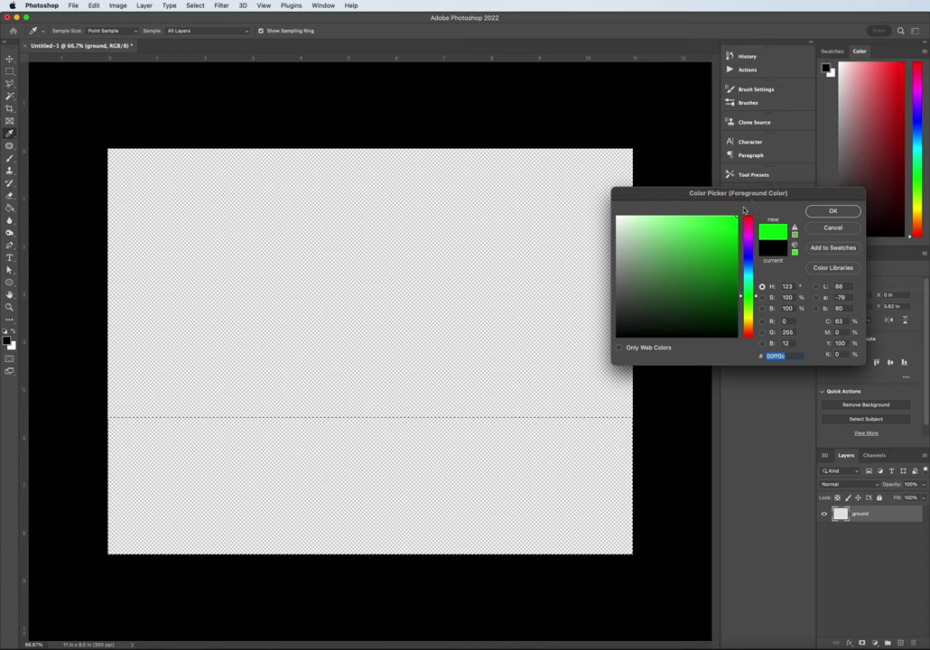
left_click(834, 212)
key("g")
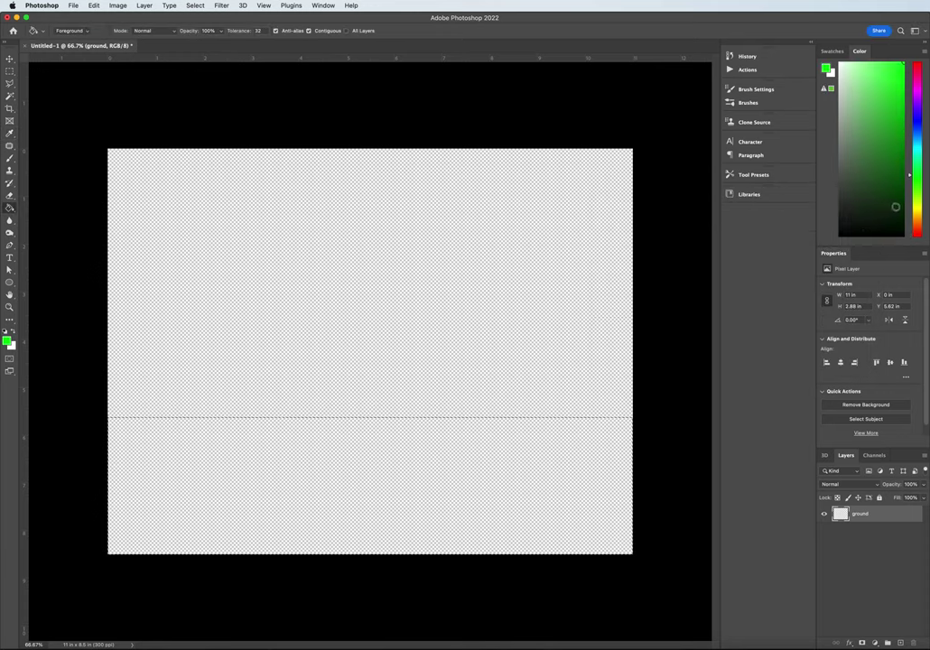
Pick a green background colour, then fill the selected bottom strip with bright green
left_click(831, 73)
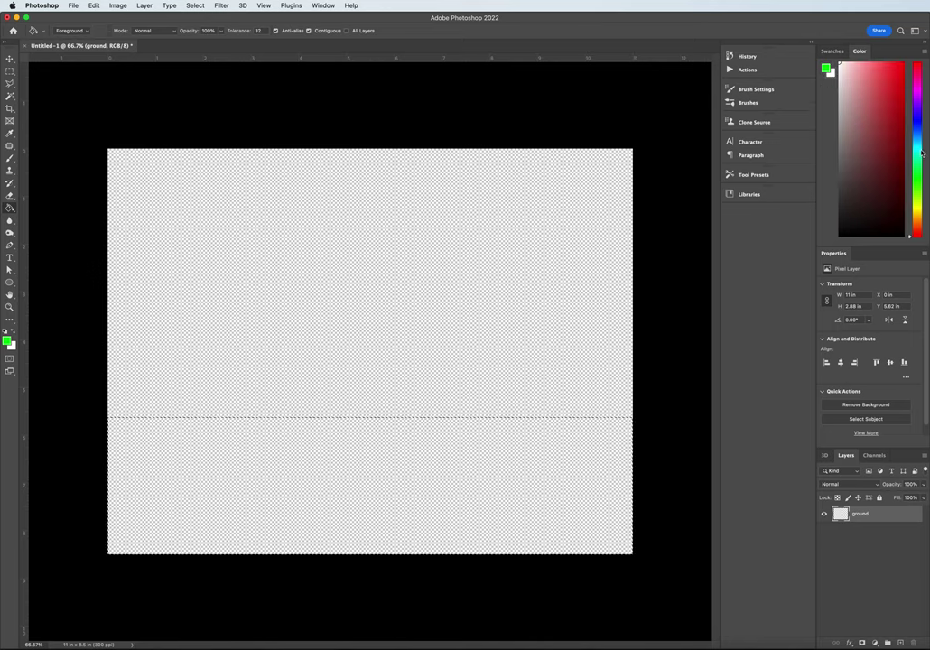
left_click(918, 185)
left_click_drag(918, 185, 919, 187)
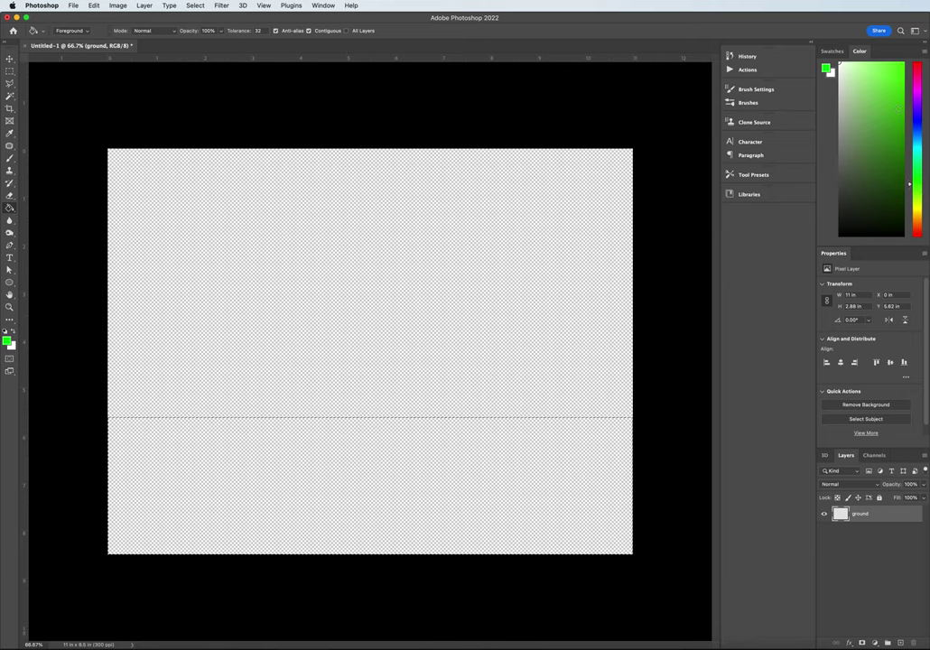
left_click(907, 128)
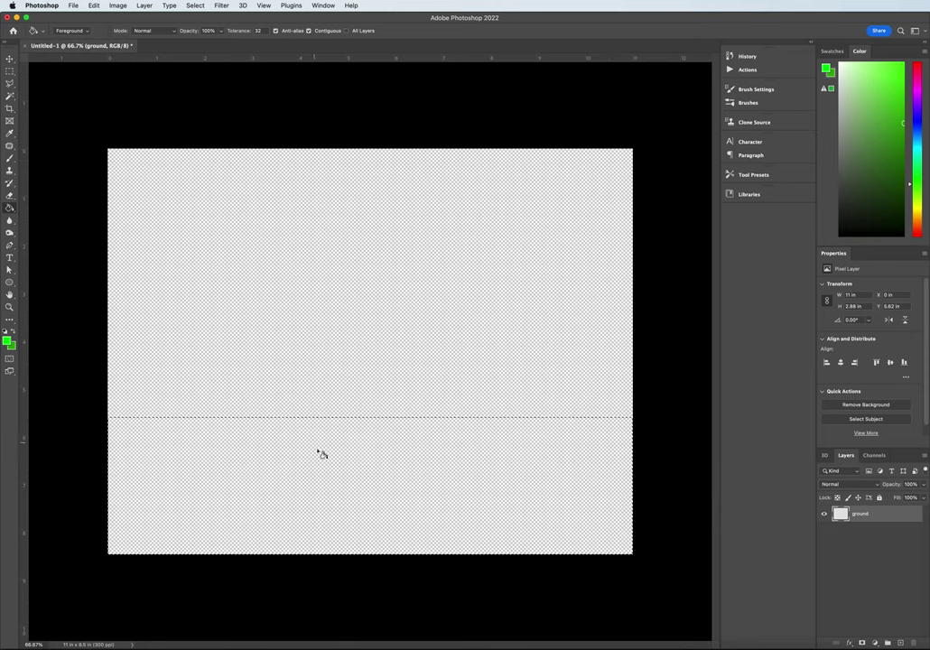
left_click(358, 470)
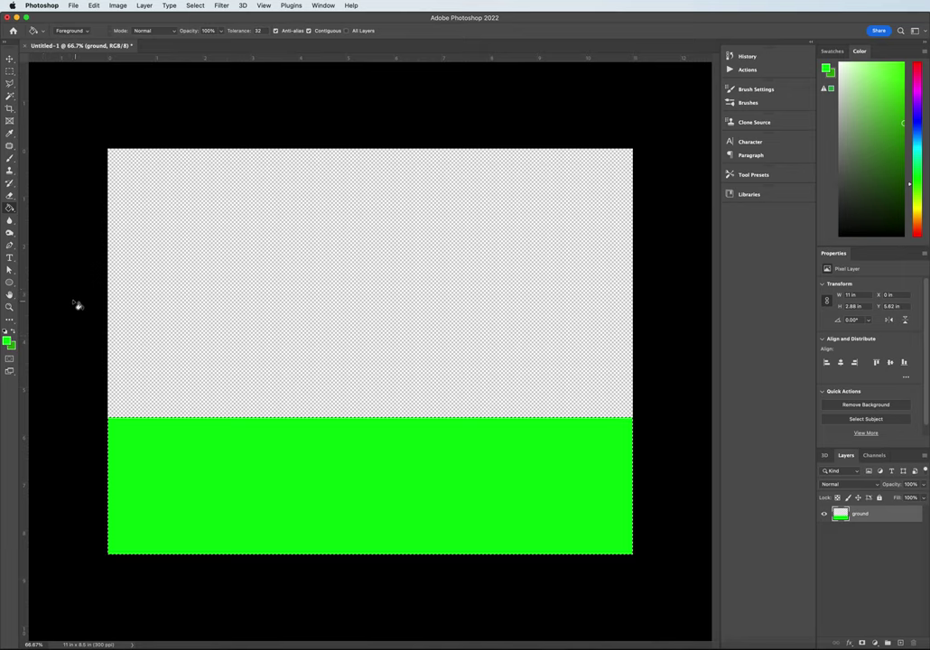
Switch to the Gradient tool and drag an upward green gradient across the ground strip
right_click(10, 209)
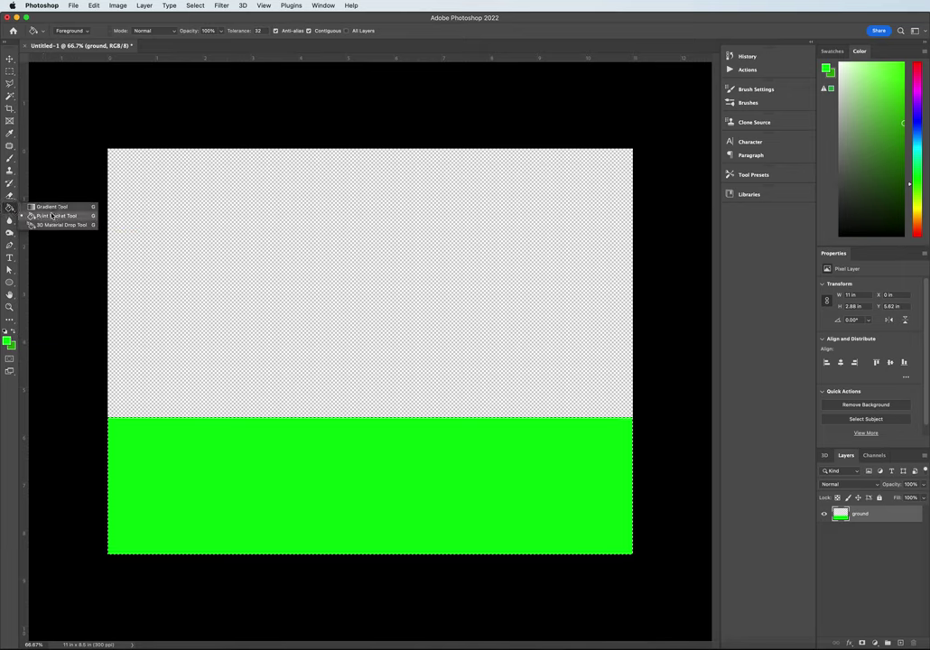
left_click(52, 208)
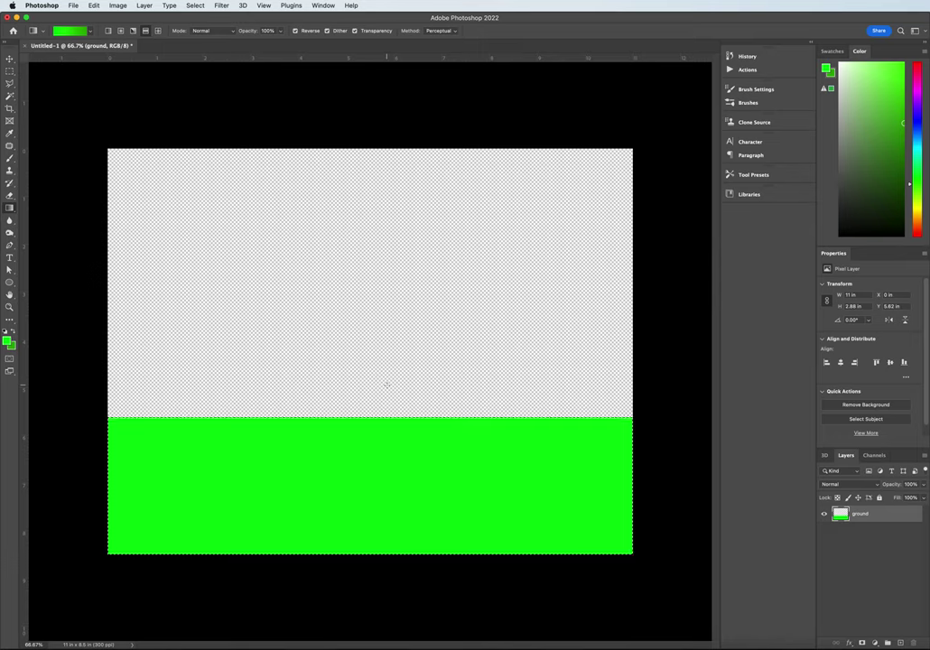
left_click_drag(374, 401, 366, 551)
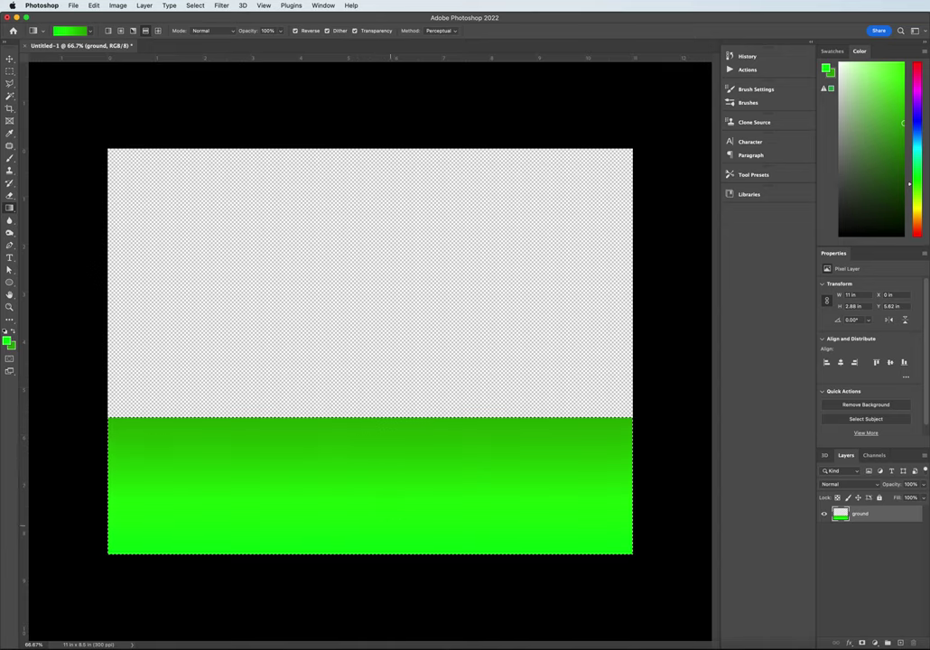
left_click_drag(385, 546, 386, 413)
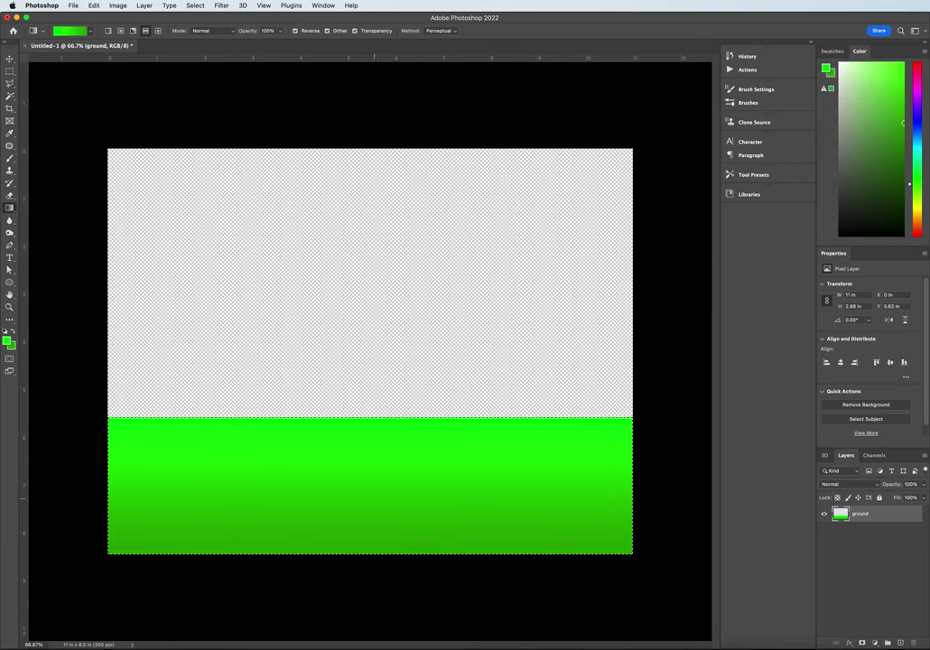
left_click_drag(369, 534, 371, 372)
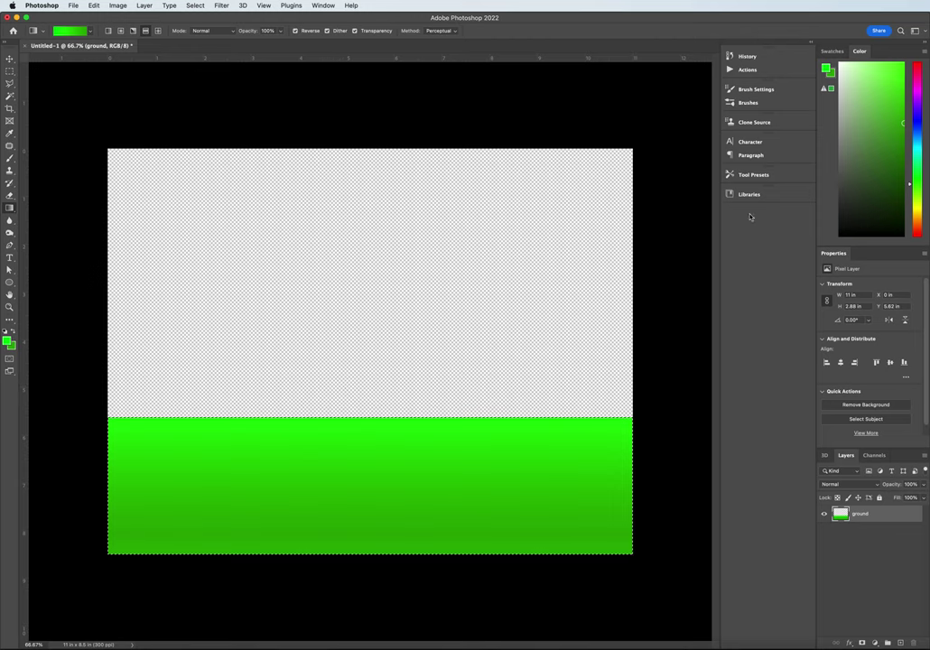
Darken the background colour to #208000 and redraw the gradient, darker green at the bottom
left_click(833, 74)
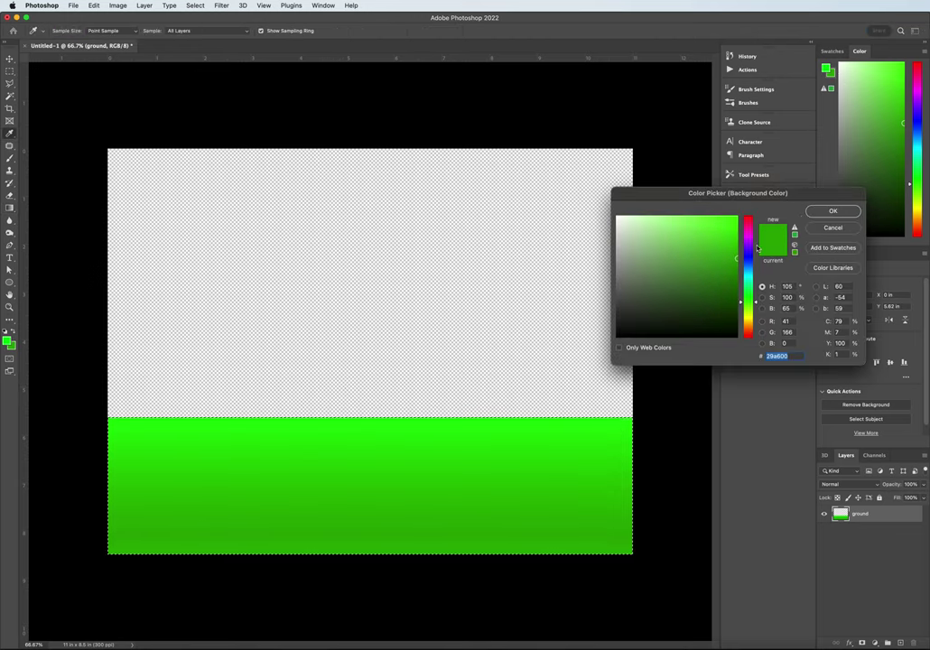
left_click(794, 228)
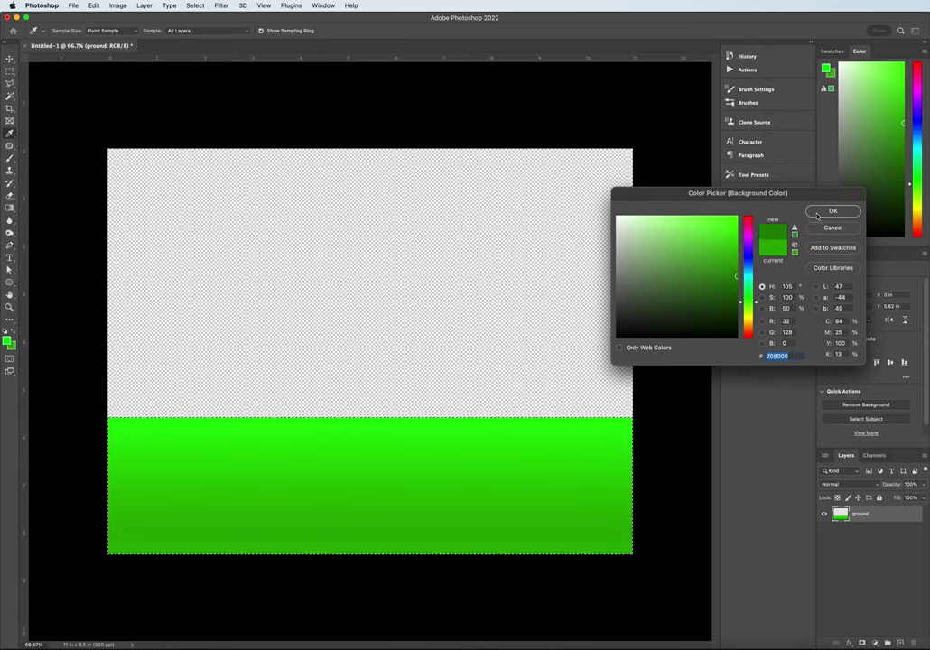
key("Return")
key("g")
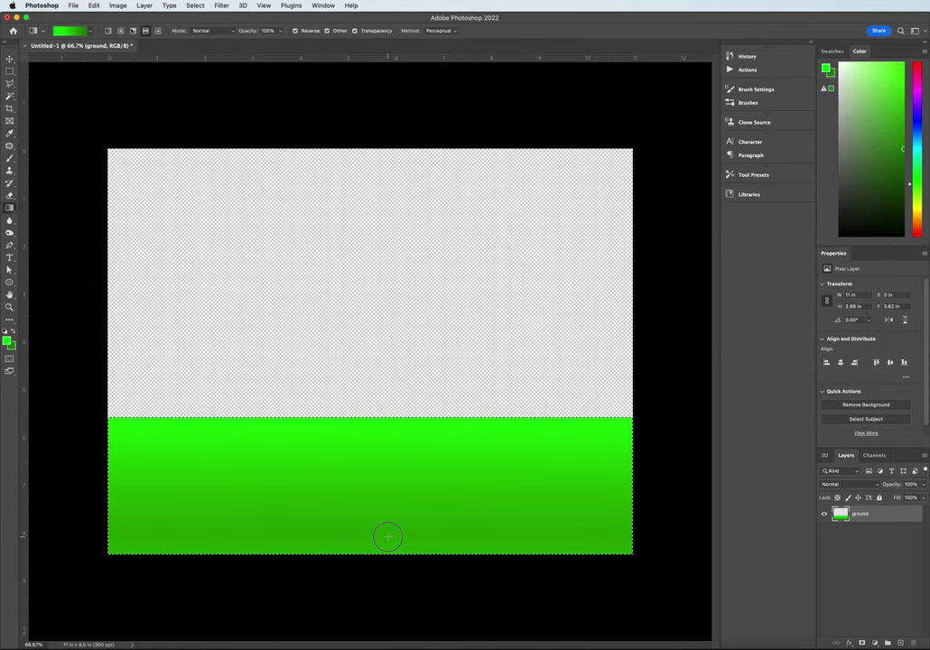
left_click_drag(389, 537, 386, 402)
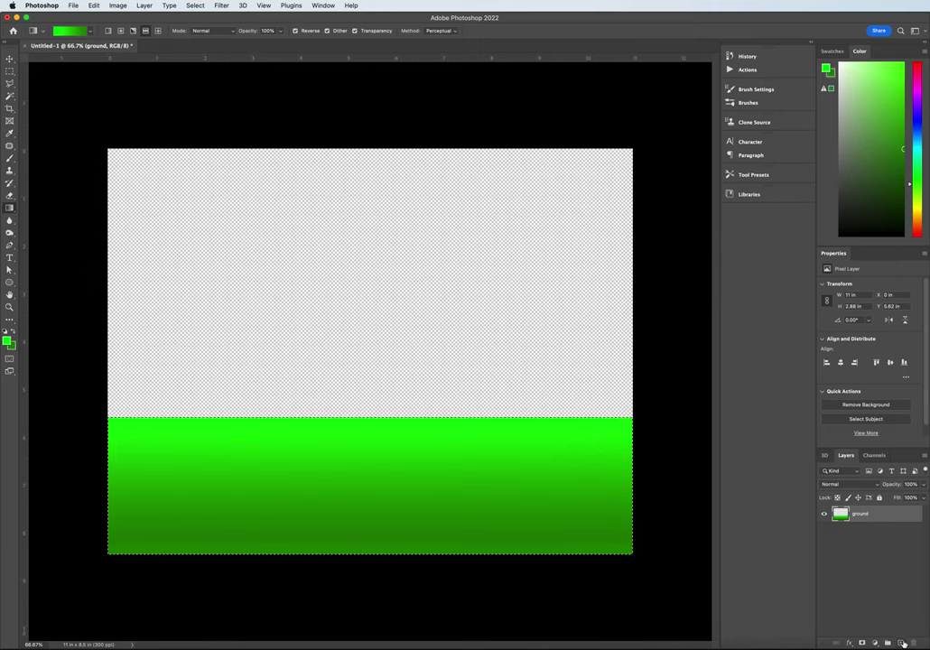
Add a new empty layer above 'ground' and name it 'sky'
left_click(901, 642)
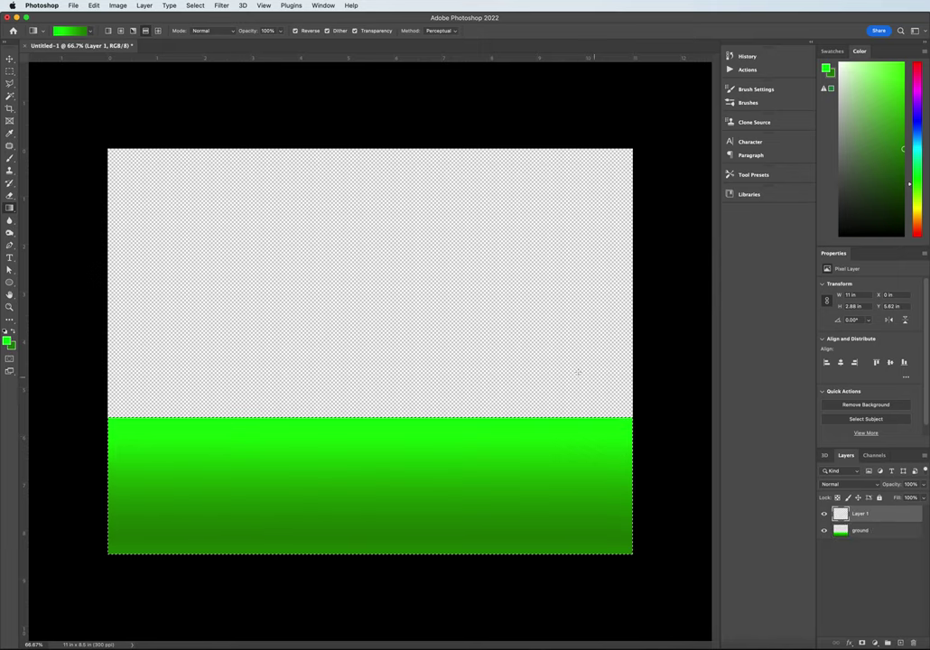
double_click(860, 514)
type("sky")
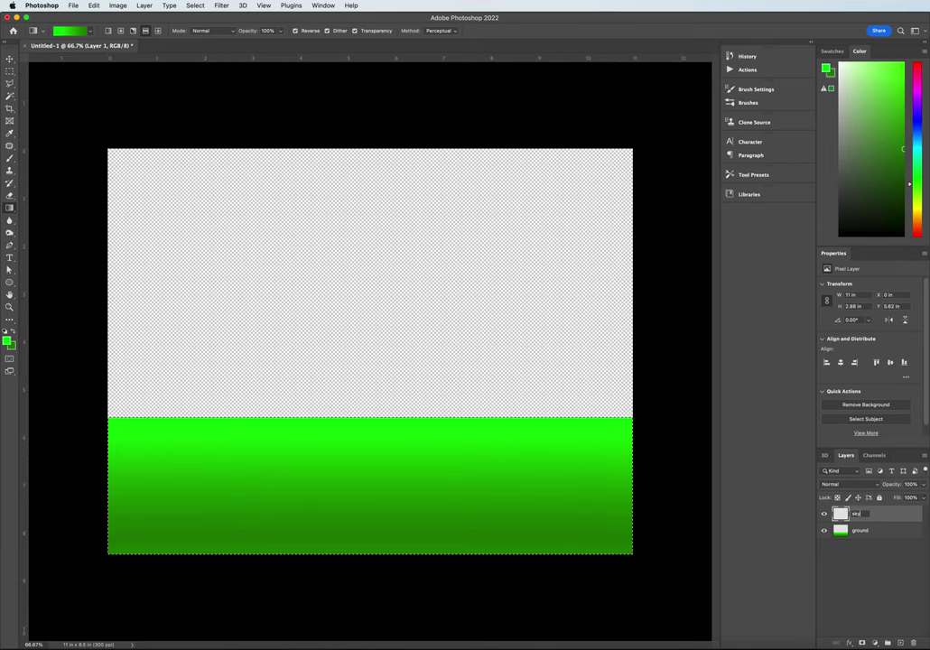
key("Return")
Open the gradient presets and browse through the Blues group
left_click(92, 34)
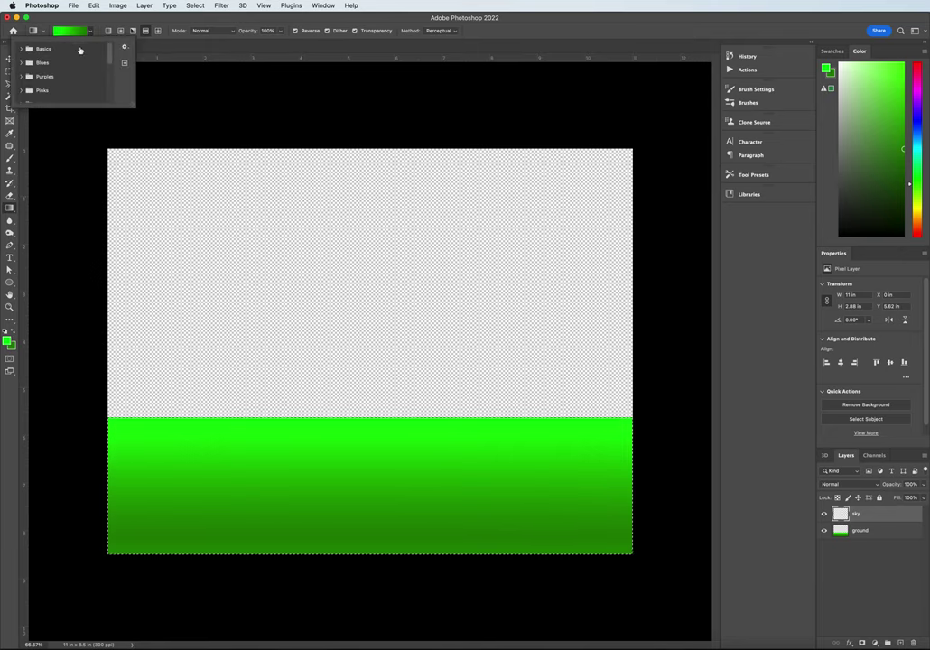
left_click(90, 33)
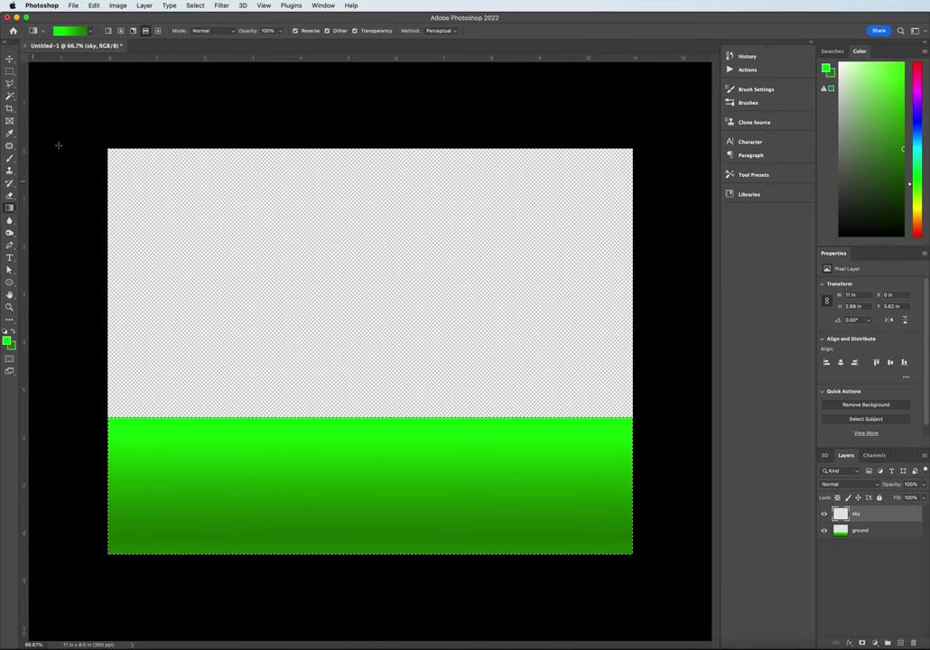
left_click(72, 28)
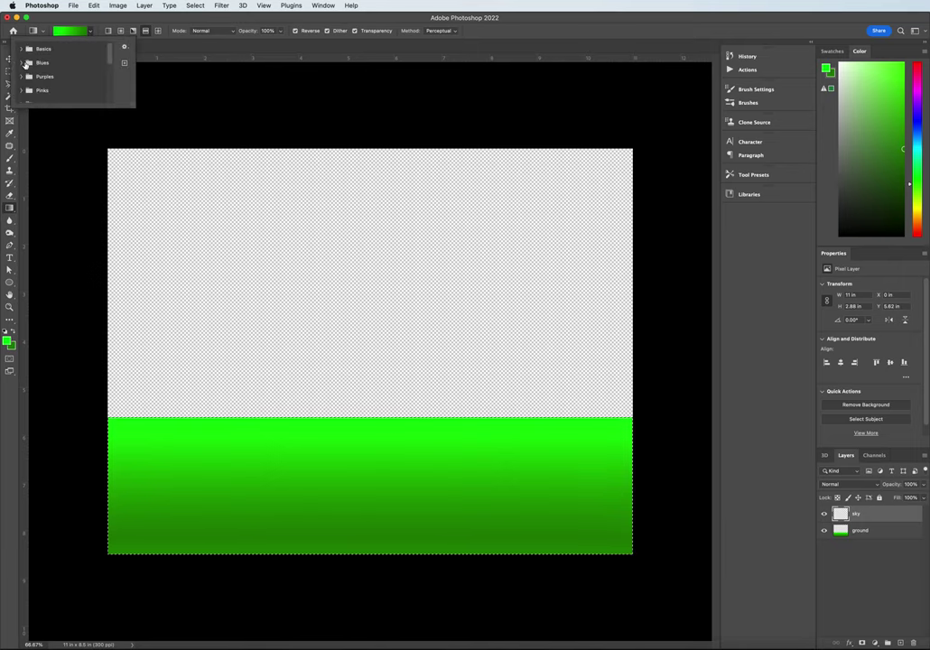
left_click(22, 62)
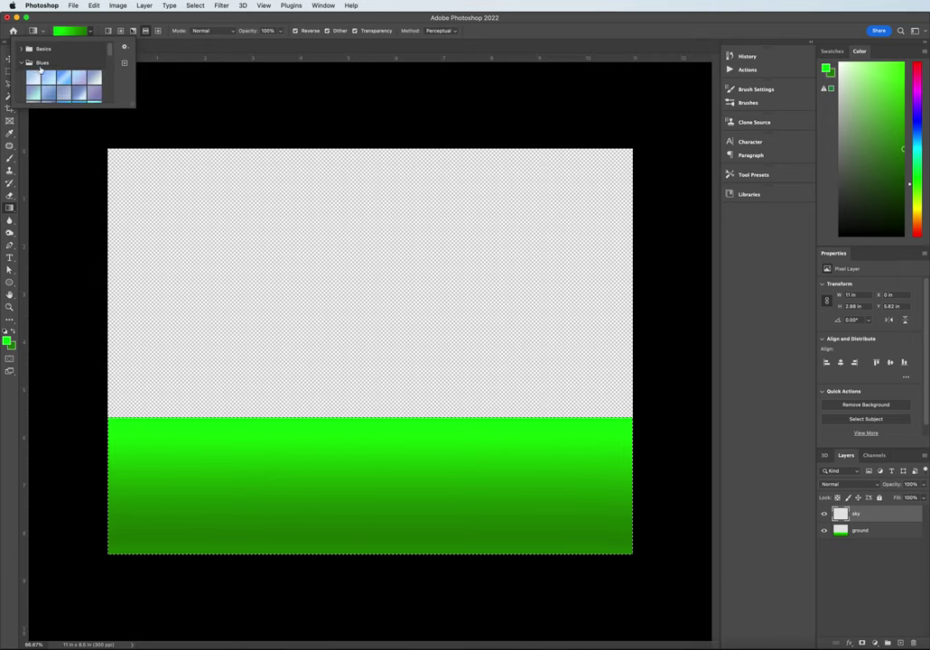
scroll(113, 65, "down", 5)
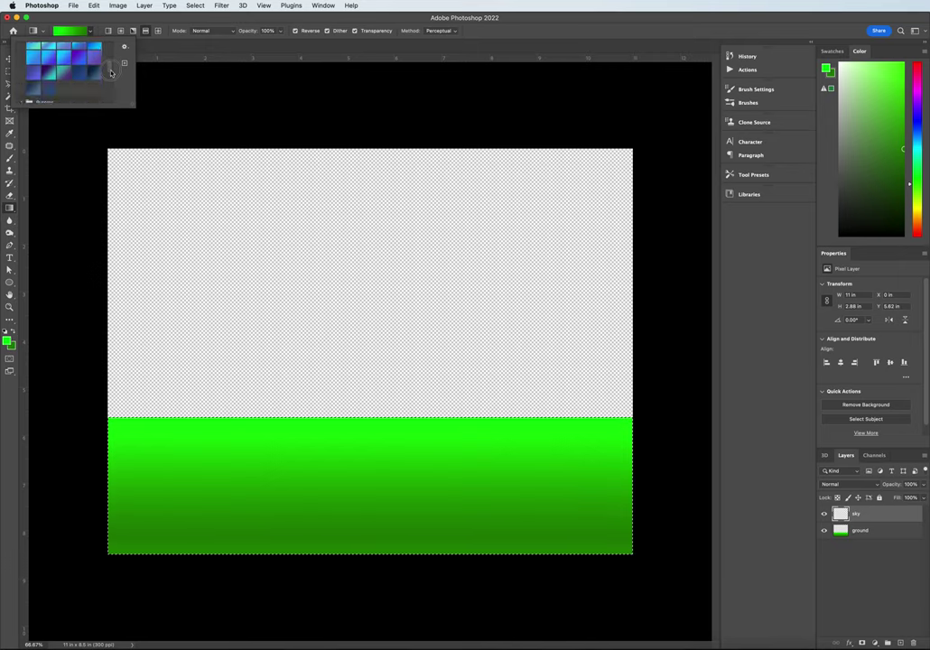
scroll(110, 67, "down", 3)
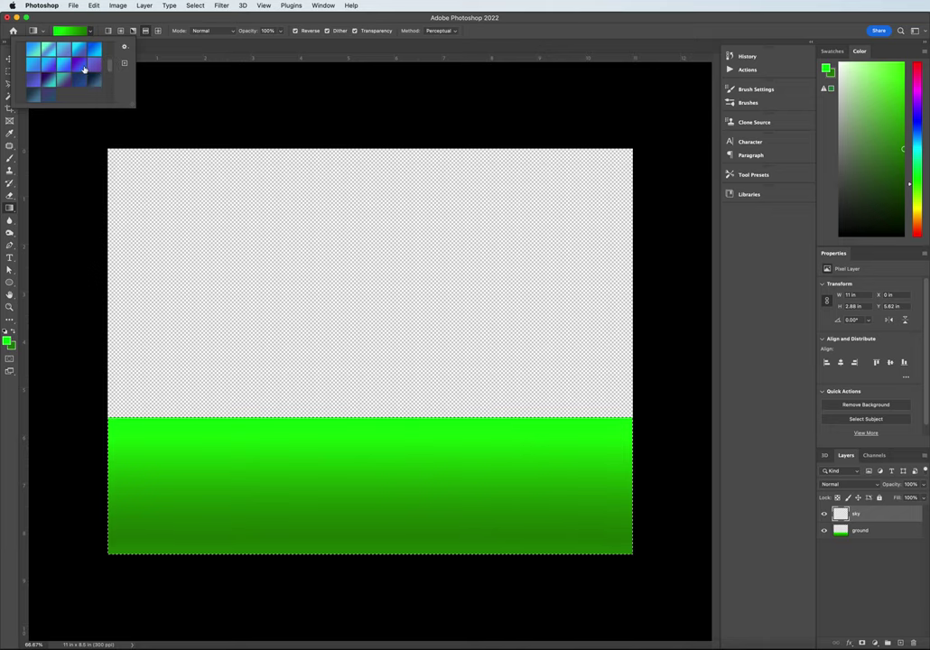
scroll(93, 72, "up", 3)
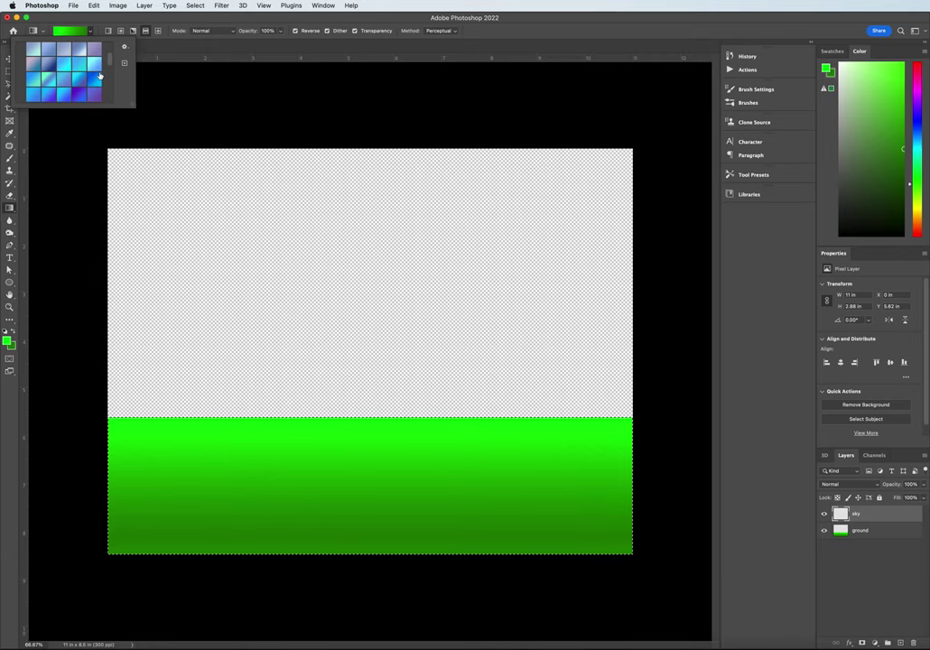
scroll(100, 60, "down", 5)
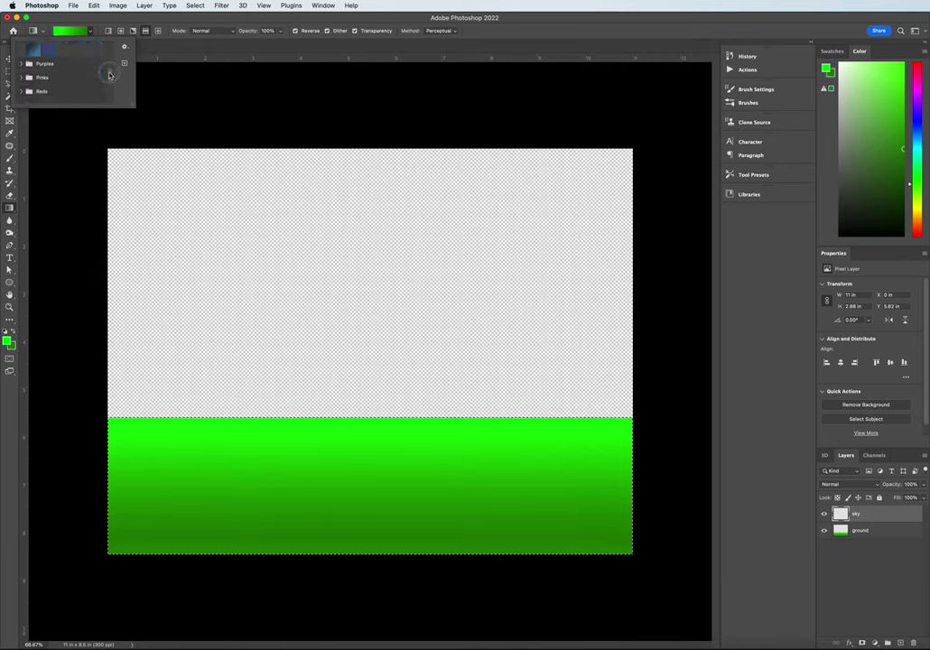
Choose a purple gradient preset, test it on the canvas, then undo the fill
left_click(21, 54)
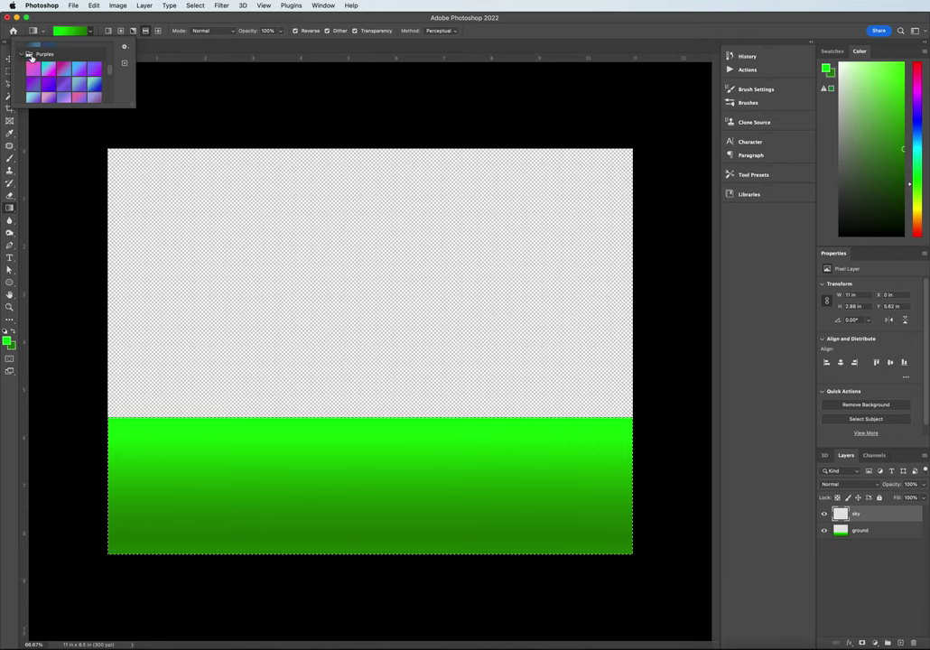
scroll(100, 80, "down", 3)
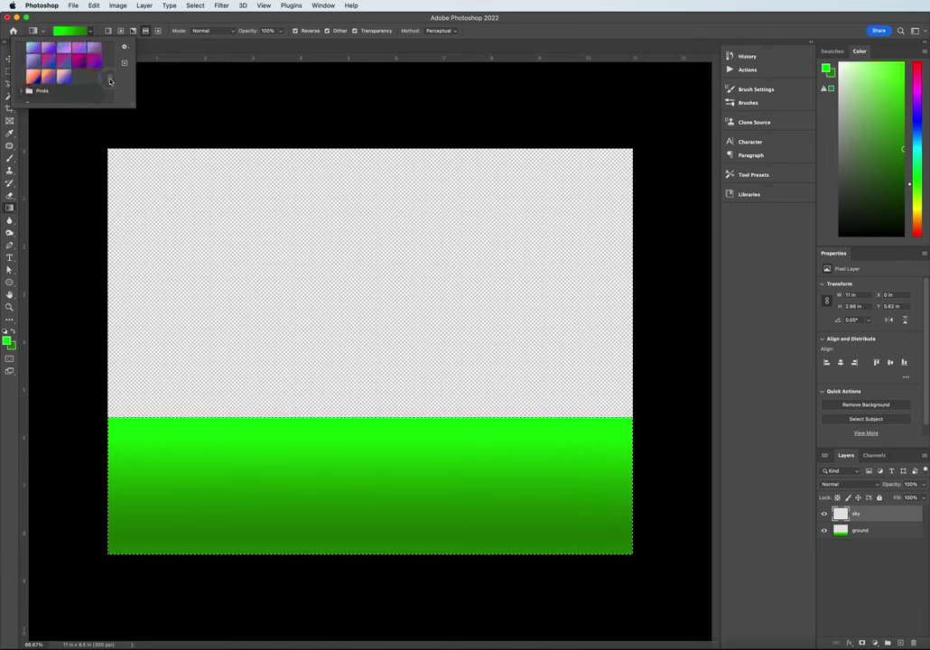
left_click(81, 64)
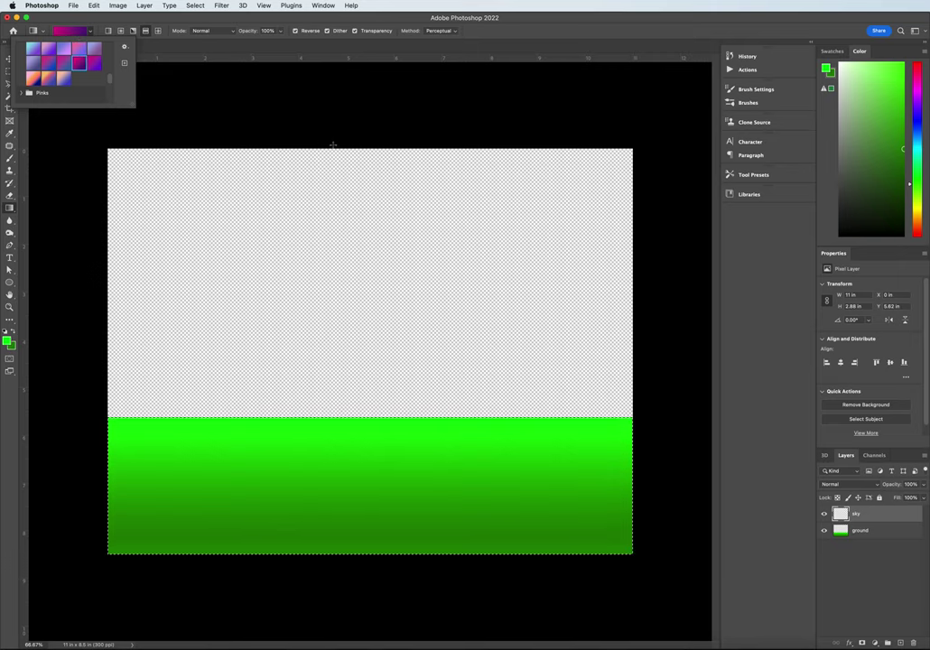
left_click_drag(349, 144, 335, 414)
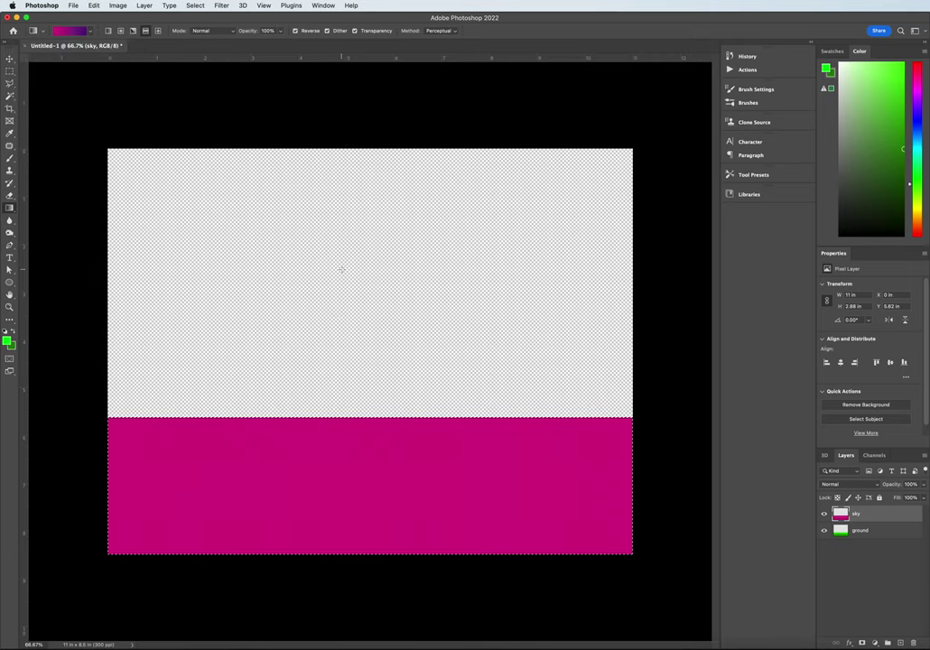
key("super+z")
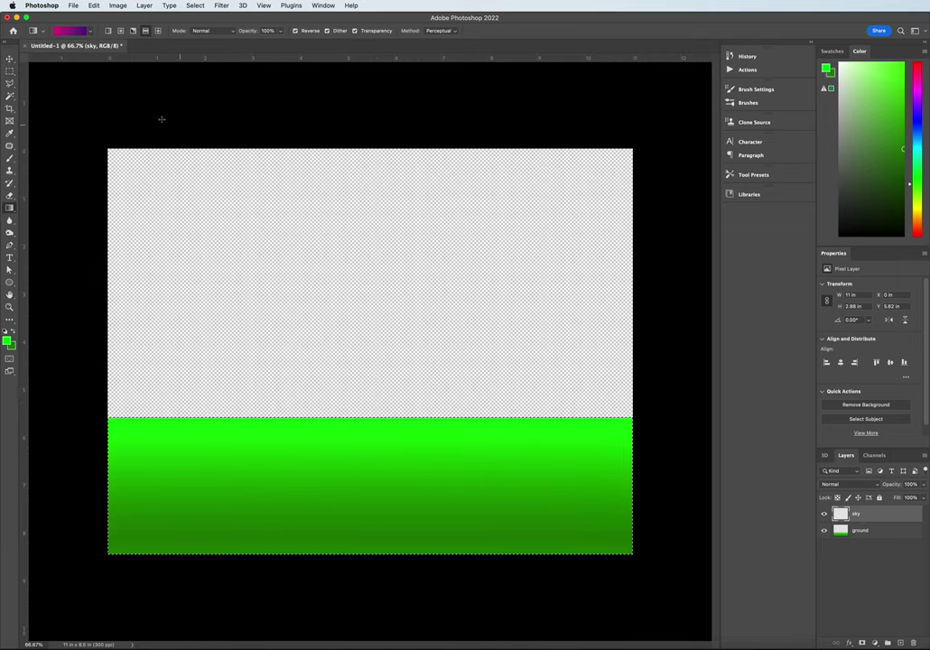
Select the sky area above the ground and drag a purple-to-magenta gradient into it
left_click(9, 72)
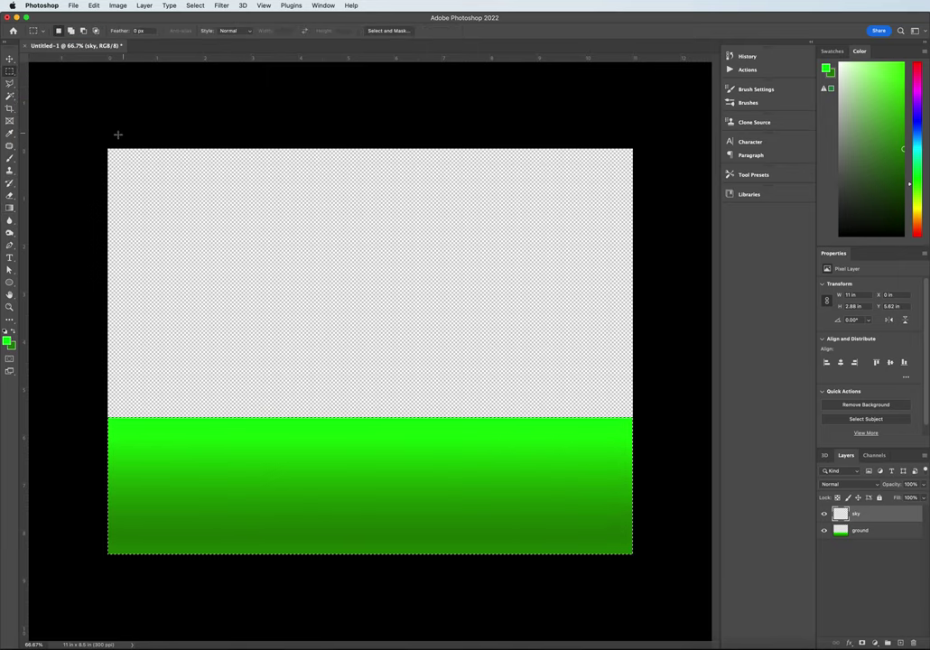
left_click_drag(108, 148, 638, 417)
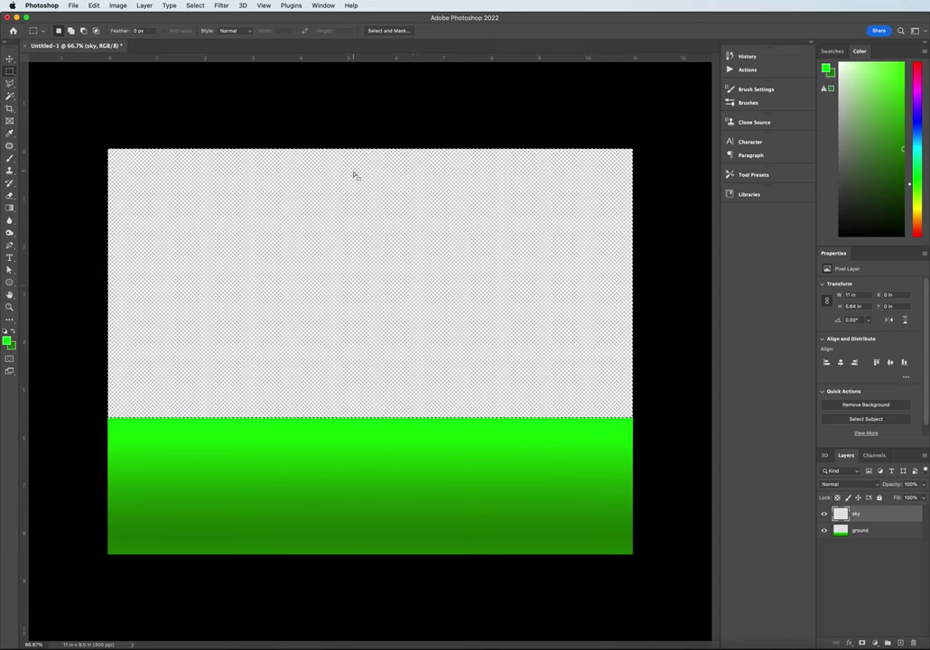
key("g")
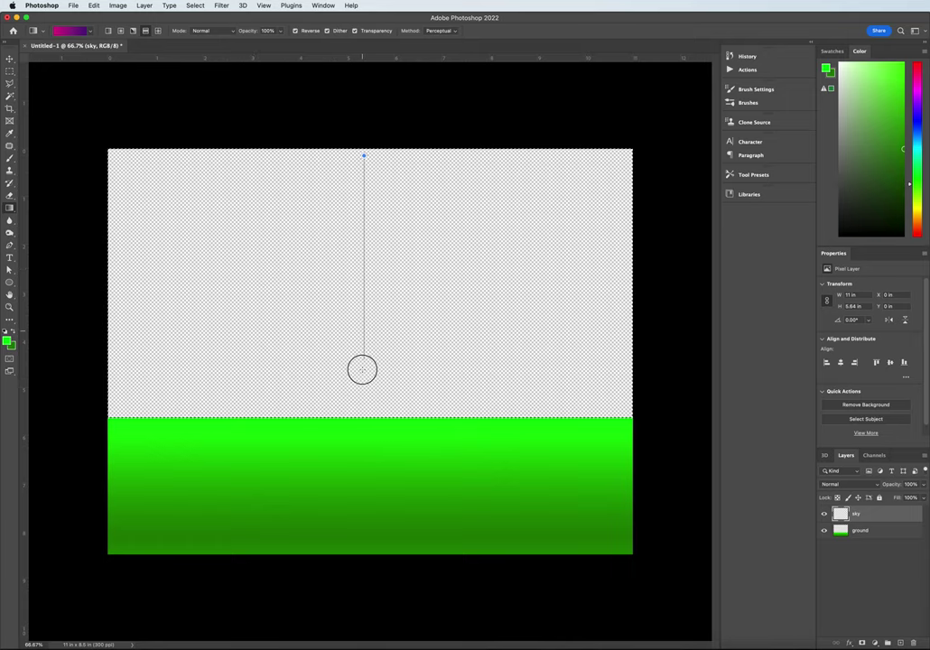
left_click_drag(362, 401, 359, 393)
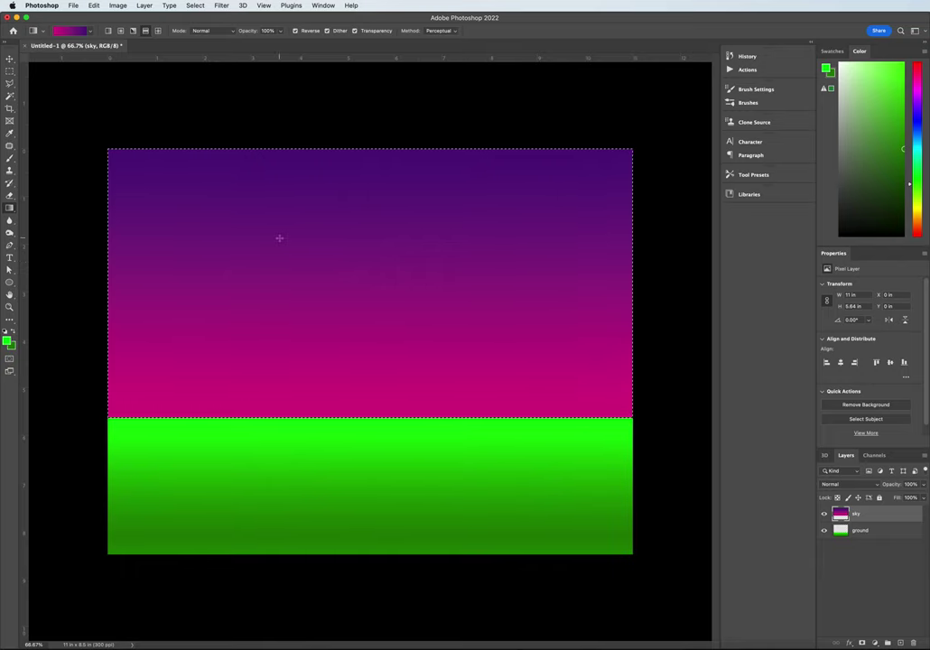
Choose a Pinks gradient preset and refill the sky with a lighter purple-to-pink gradient
left_click(90, 33)
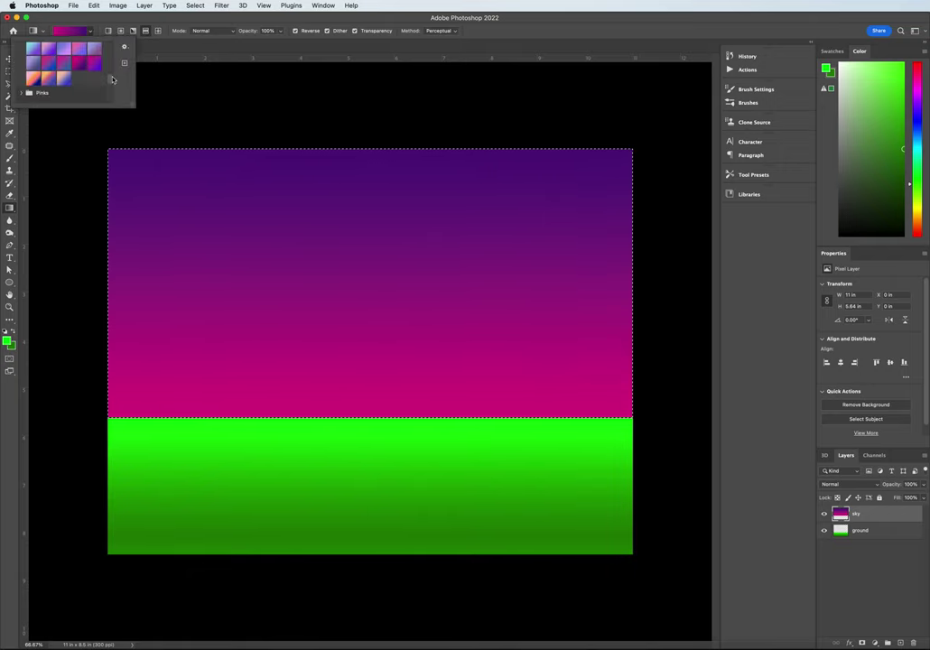
mouse_move(110, 78)
left_mouse_down()
mouse_move(111, 86)
mouse_move(106, 78)
left_mouse_up()
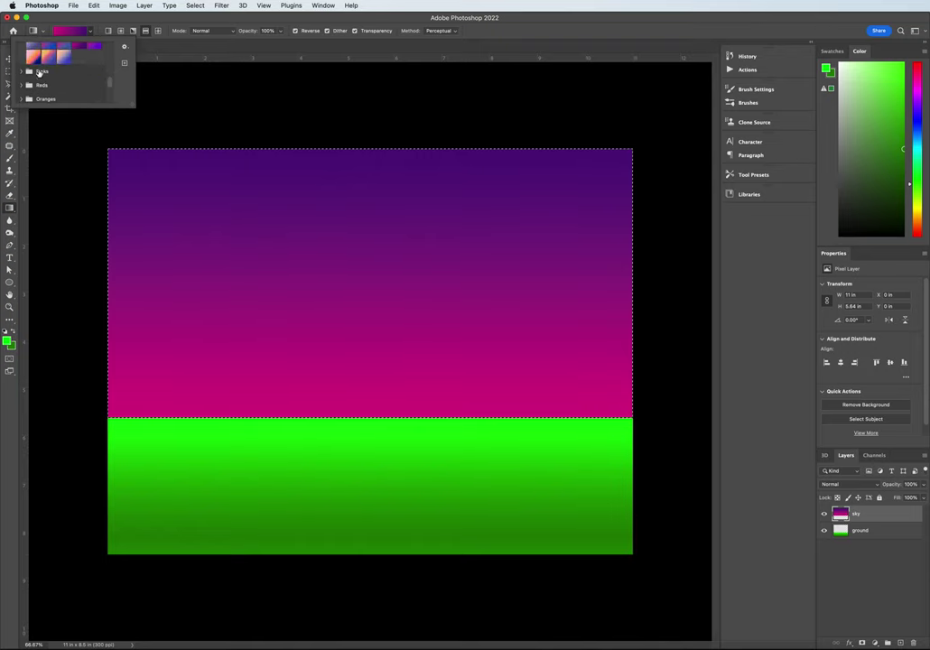
left_click(22, 72)
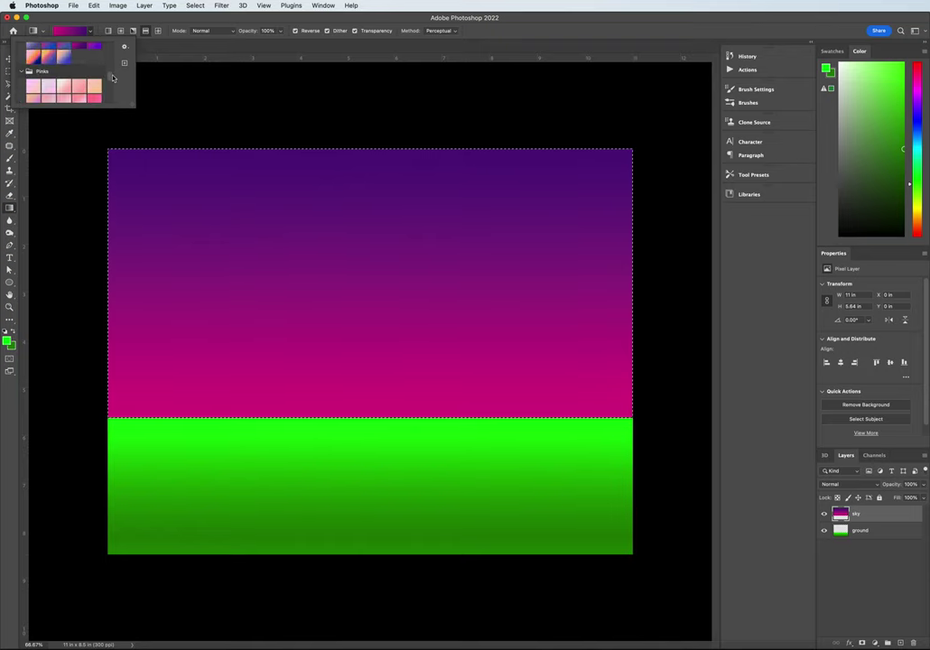
left_click_drag(110, 78, 110, 84)
scroll(110, 85, "down", 2)
scroll(110, 84, "up", 2)
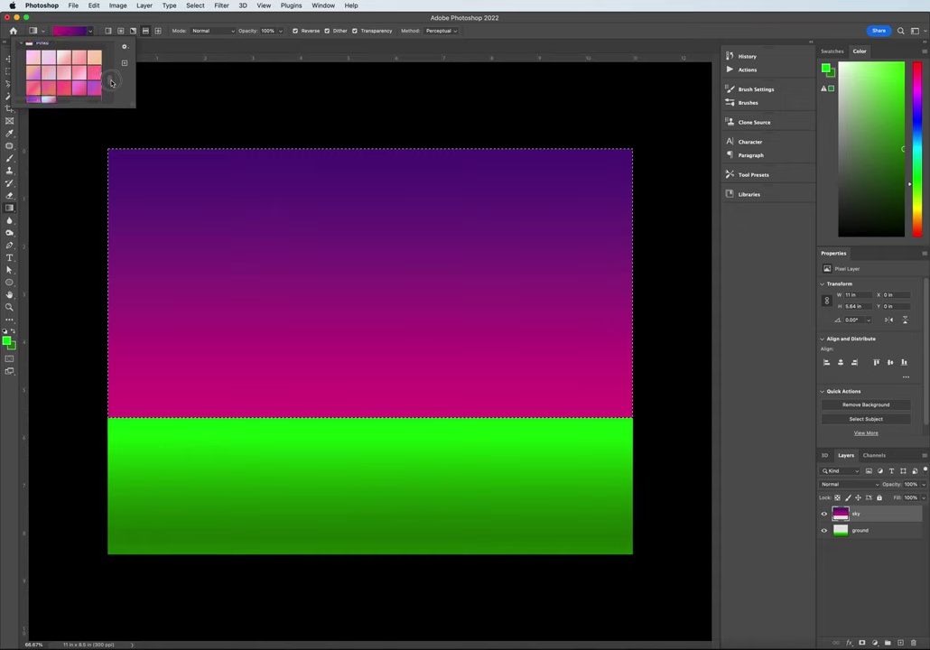
left_click(95, 85)
left_click_drag(340, 158, 350, 272)
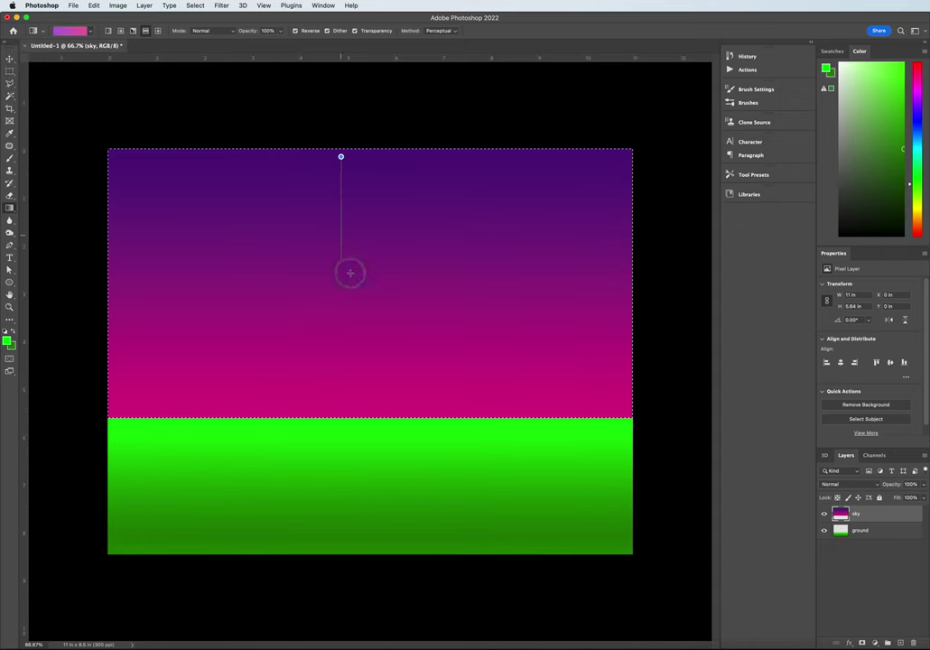
left_click_drag(341, 401, 340, 403)
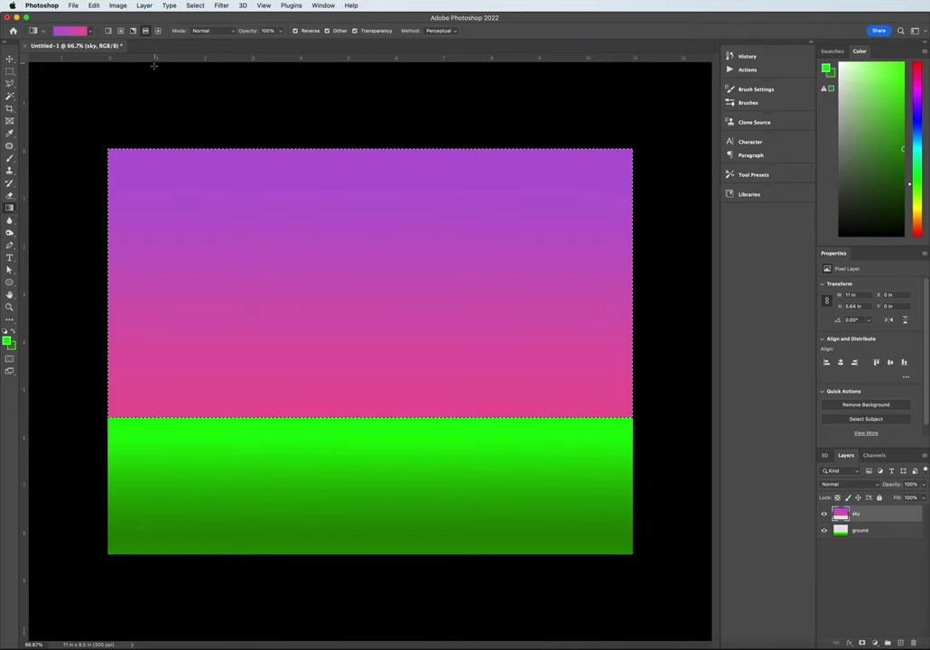
Pick a red-orange preset from the Reds group and start laying it down the sky
left_click(91, 32)
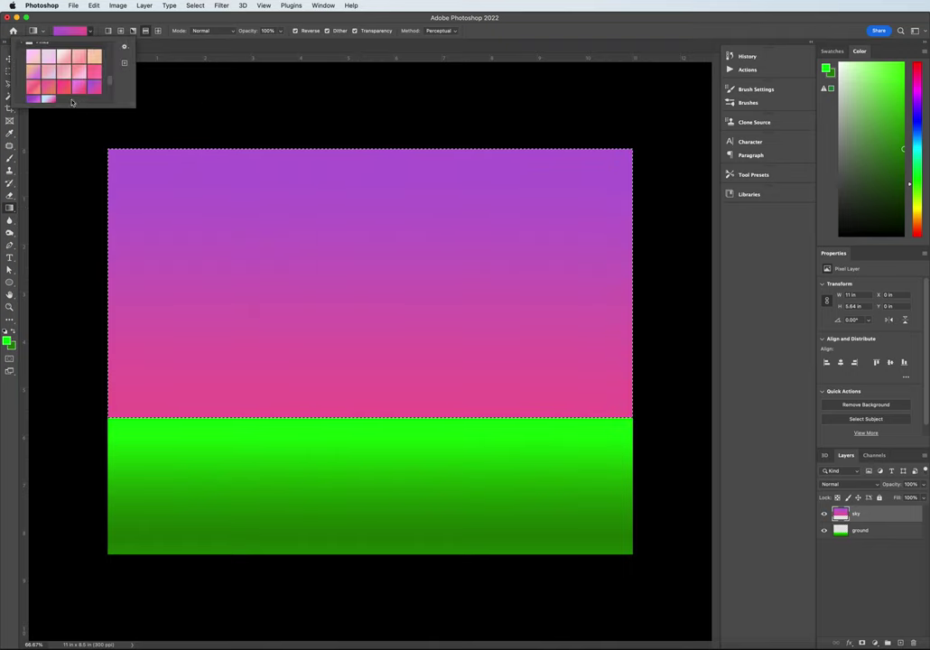
scroll(73, 91, "down", 2)
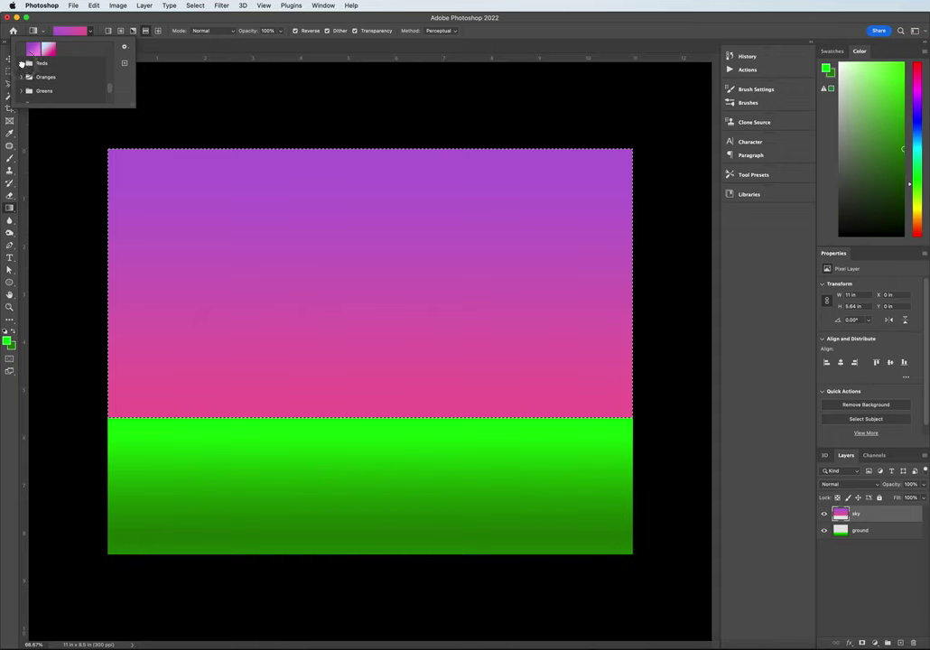
left_click(21, 63)
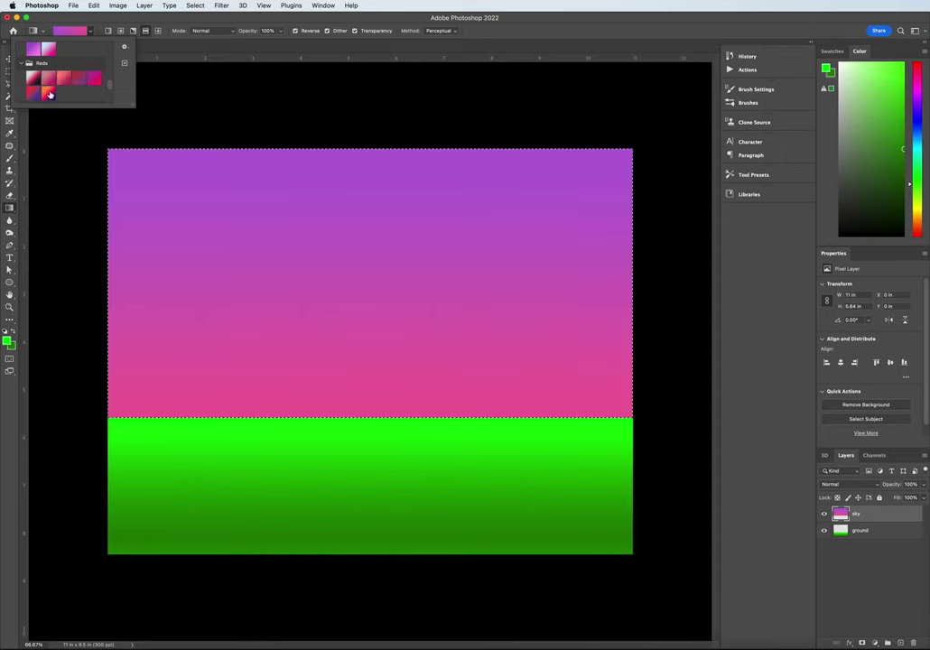
left_click(50, 94)
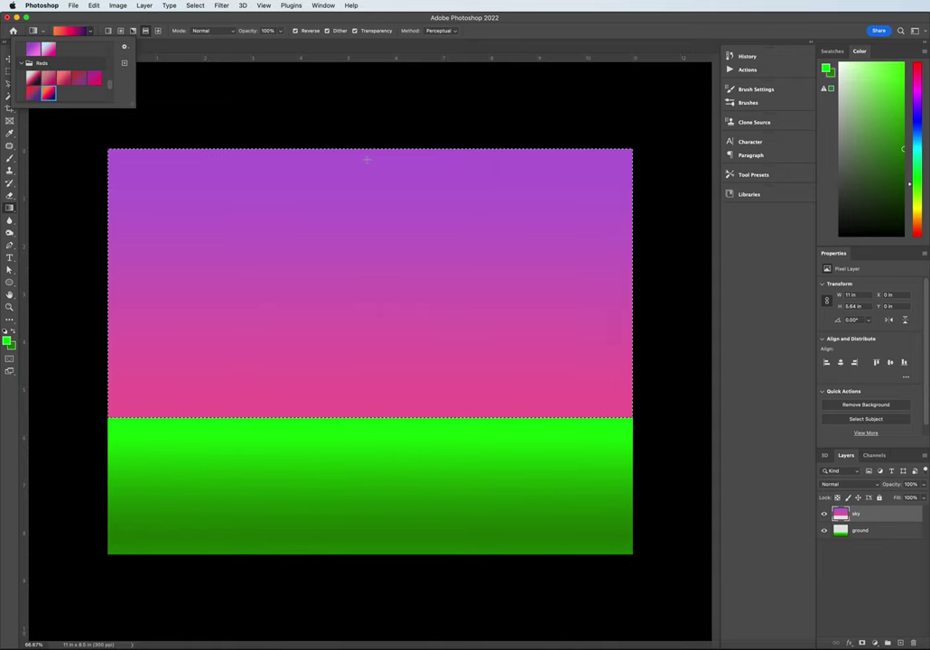
left_click_drag(367, 160, 368, 276)
Redraw the Linear sky gradient from above the canvas to the horizon: purple, crimson, coral
left_click_drag(354, 381, 354, 381)
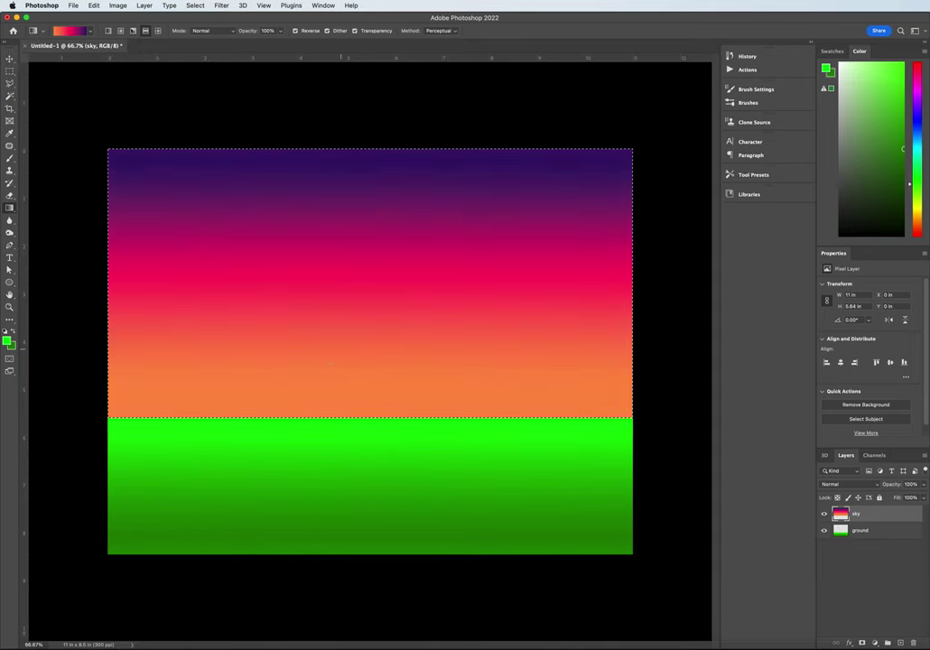
left_click_drag(367, 132, 372, 417)
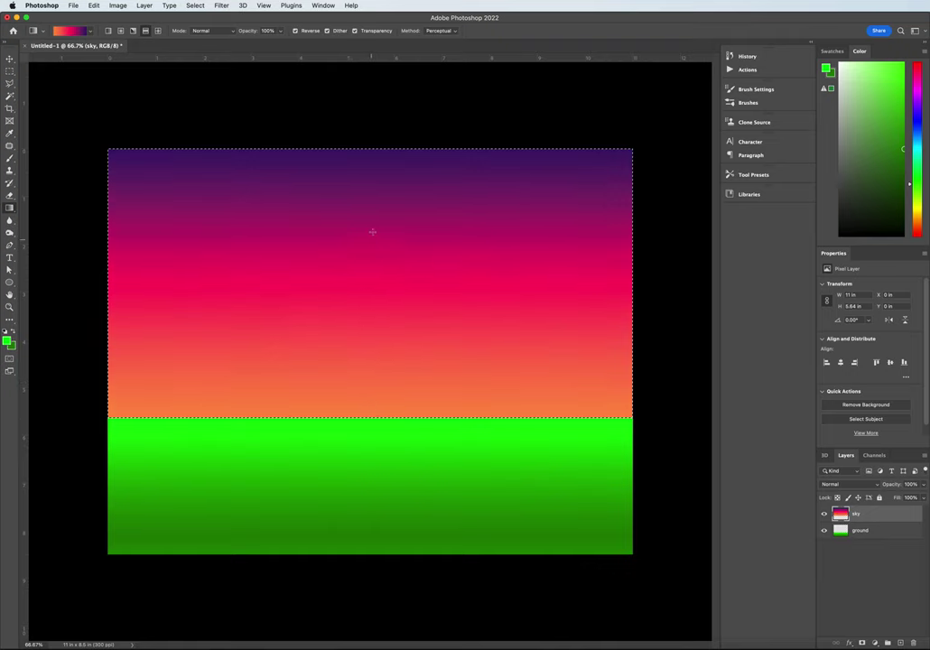
left_click_drag(381, 149, 324, 474)
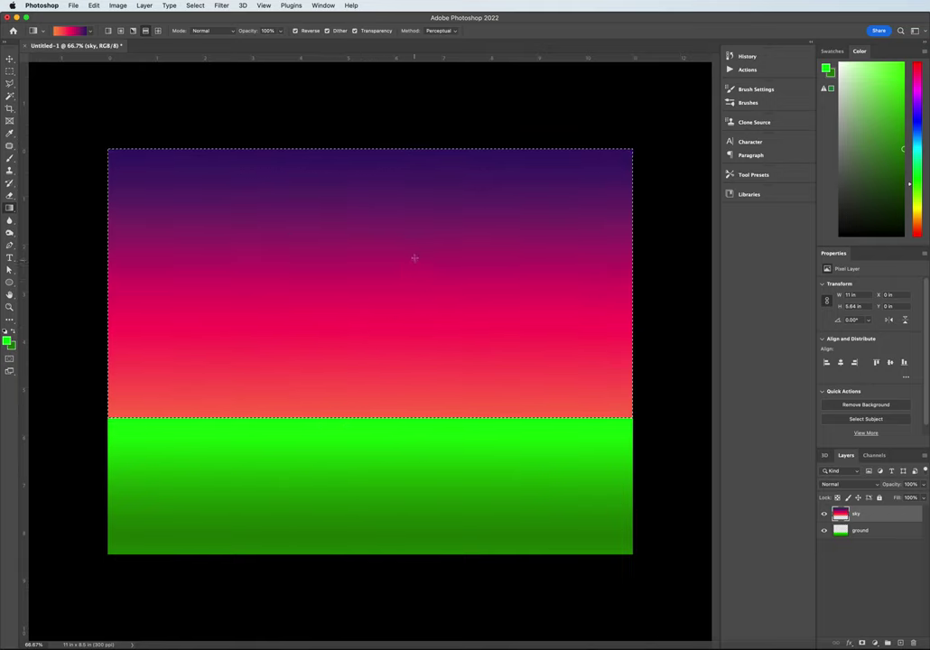
left_click_drag(378, 210, 382, 269)
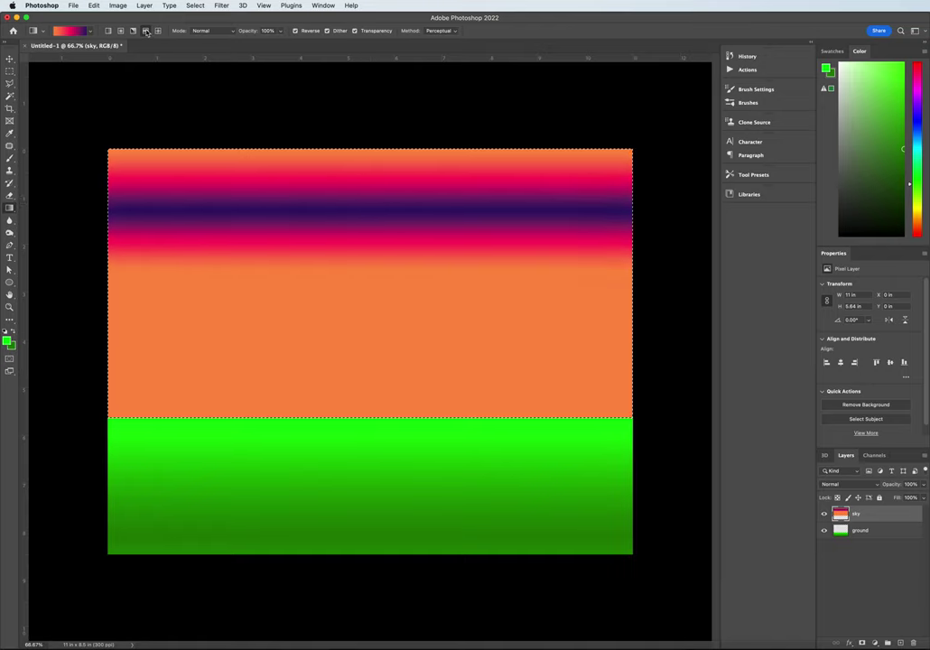
left_click(108, 30)
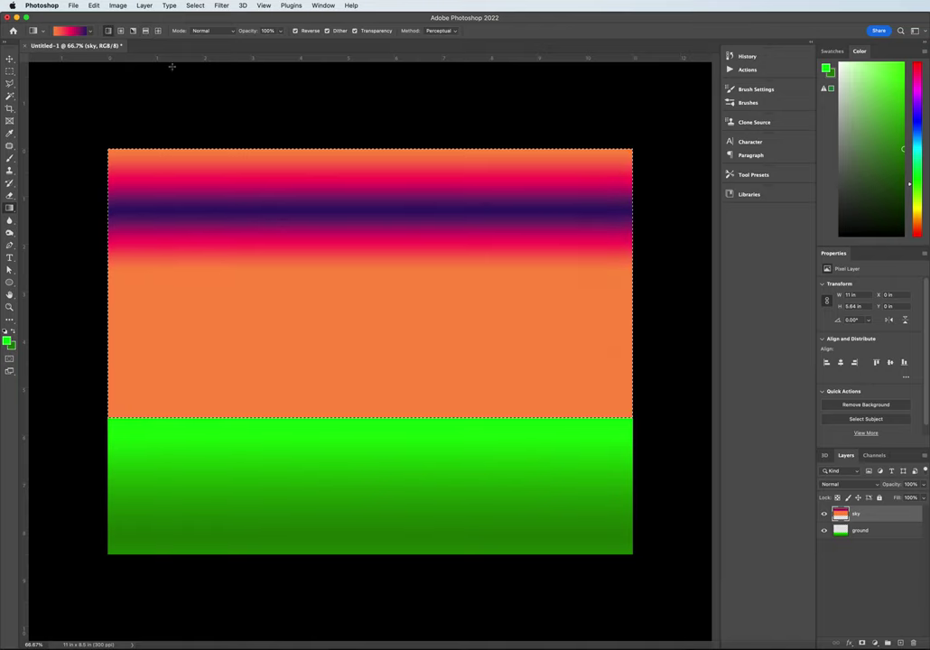
left_click_drag(386, 148, 355, 418)
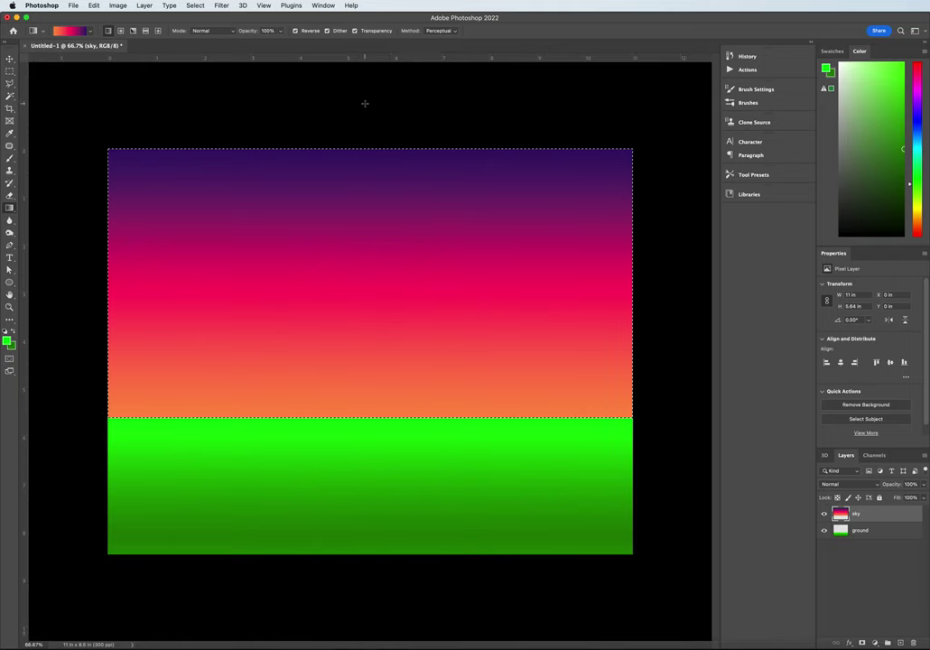
left_click_drag(365, 104, 341, 495)
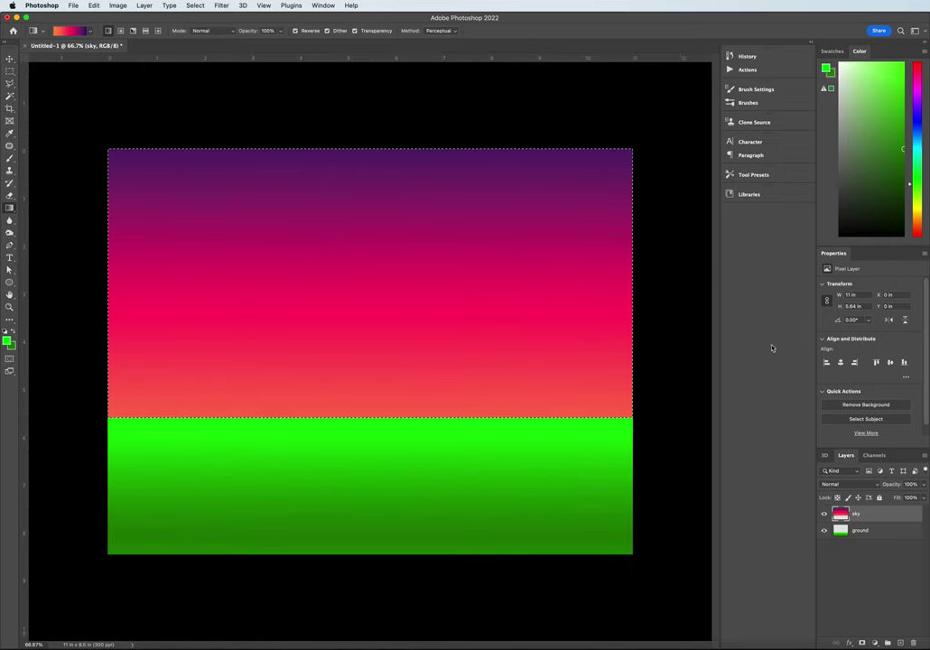
Add a new layer above the sky, deselect, and name the layer 'ferris wheel'
left_click(900, 644)
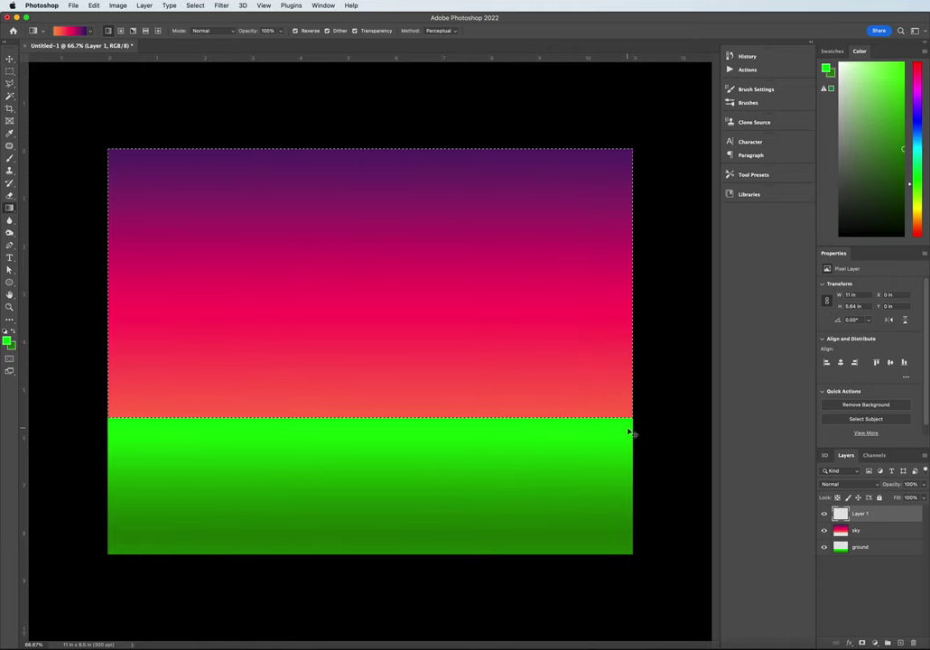
key("super+d")
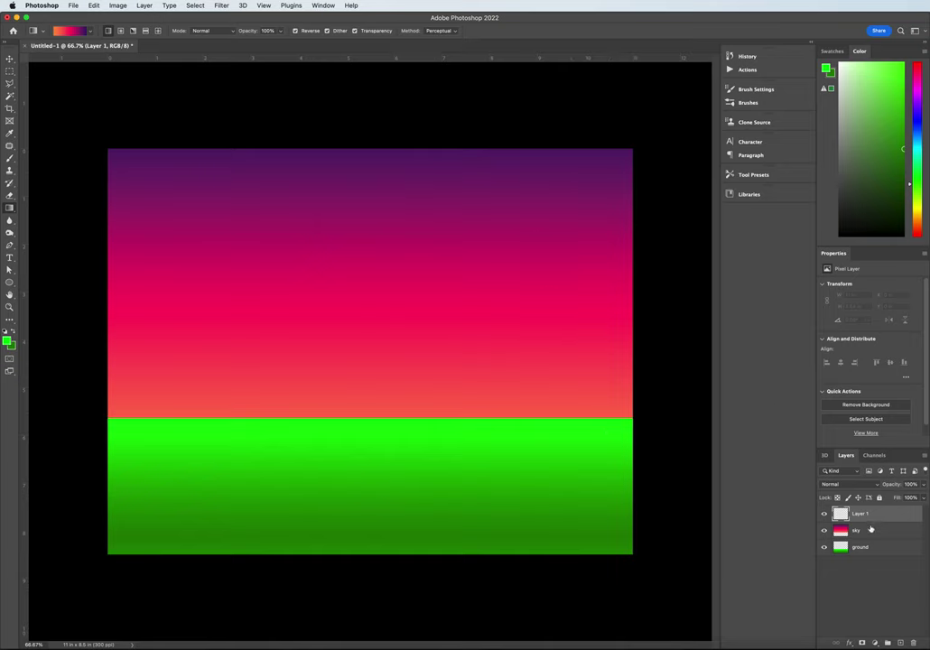
double_click(860, 514)
type("hi")
type("rris wheel")
key("Return")
left_click(11, 72)
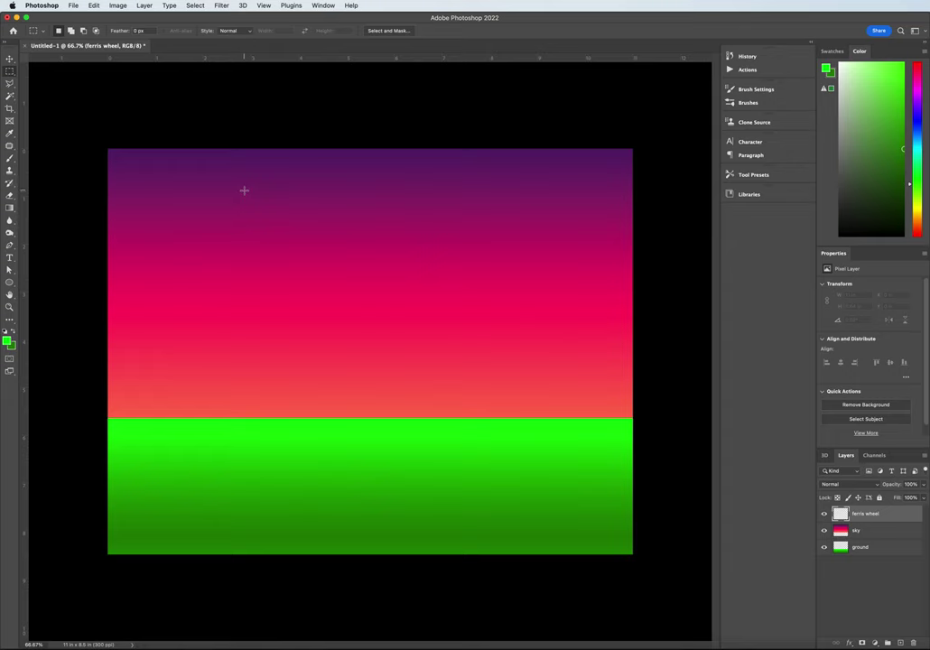
Select a thin tall vertical strip in the sky and set the foreground colour to grey a2a2a2
left_click_drag(242, 189, 242, 406)
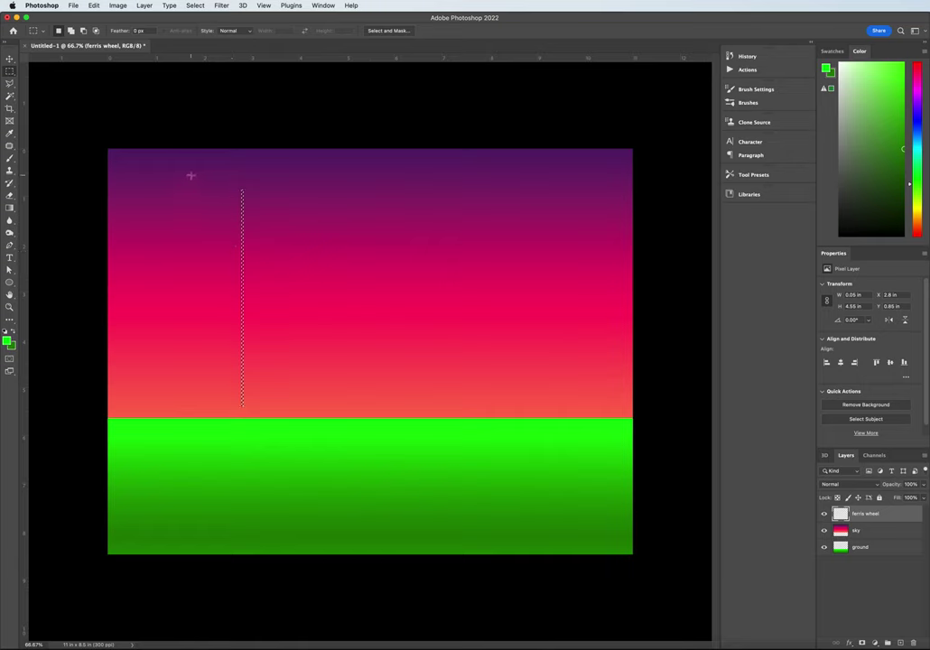
left_click(8, 341)
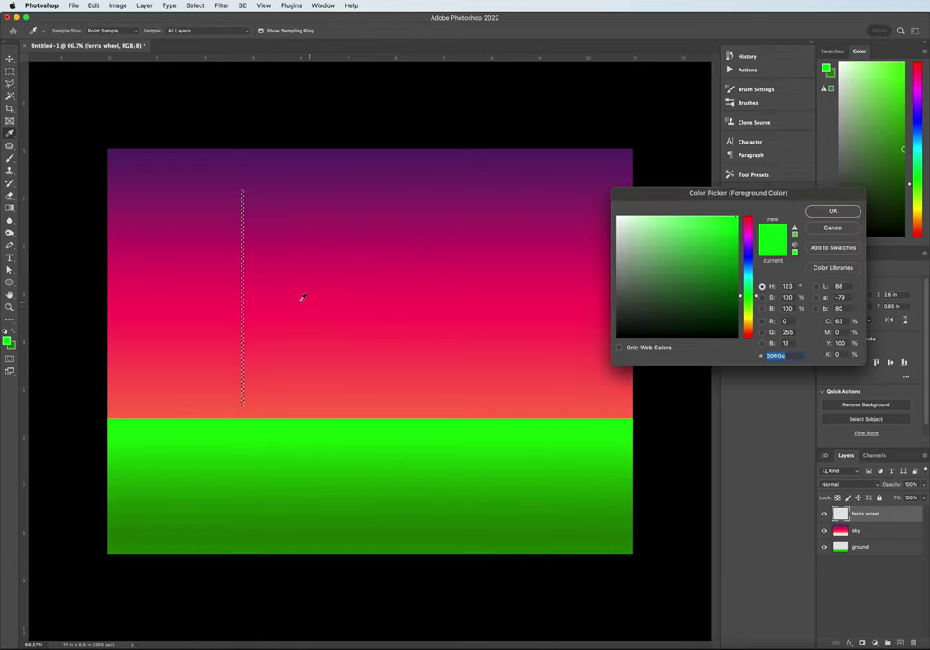
left_click(616, 288)
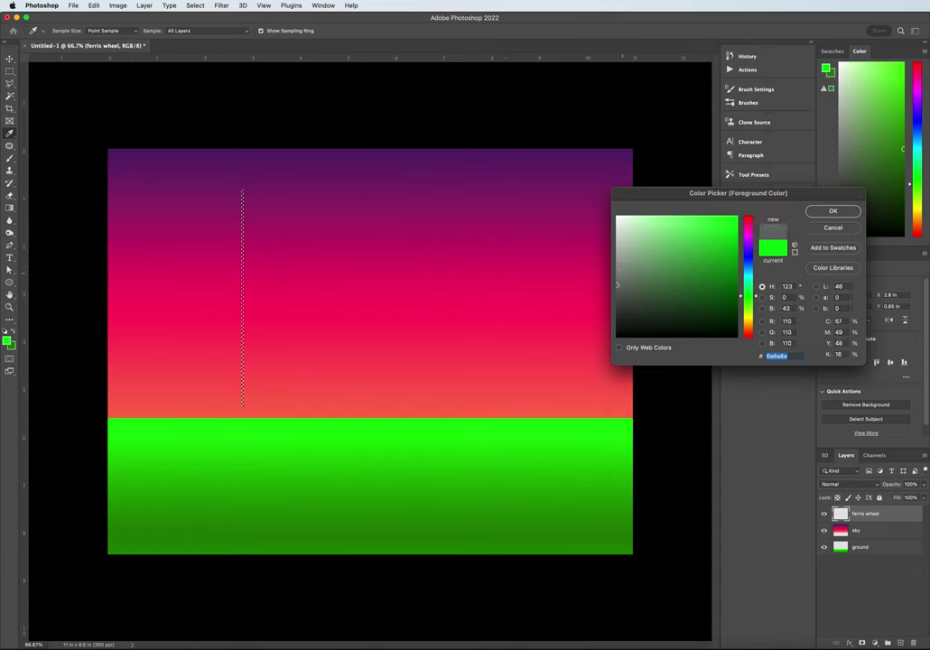
left_click(620, 257)
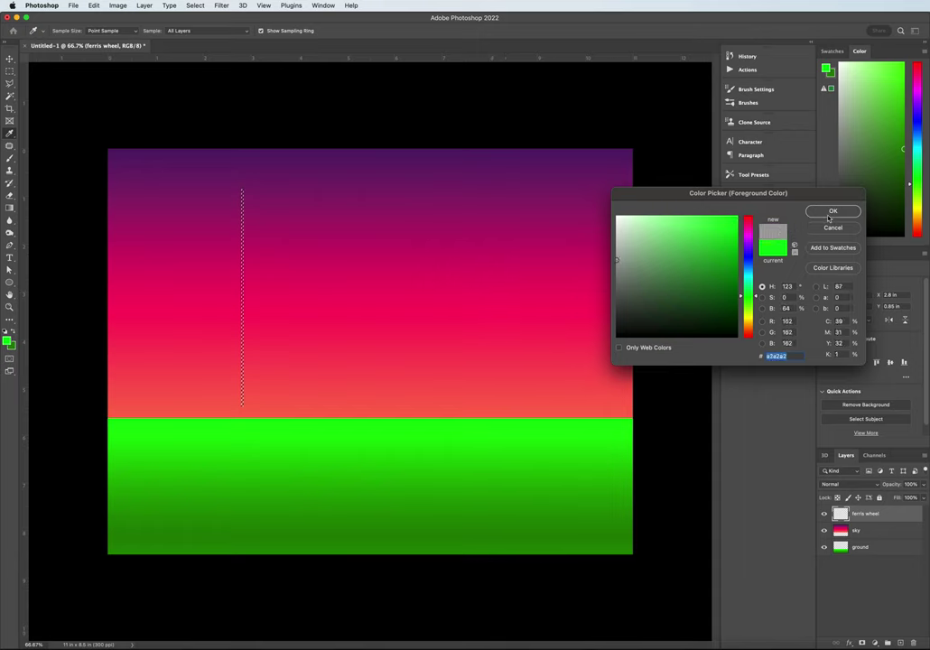
key("Return")
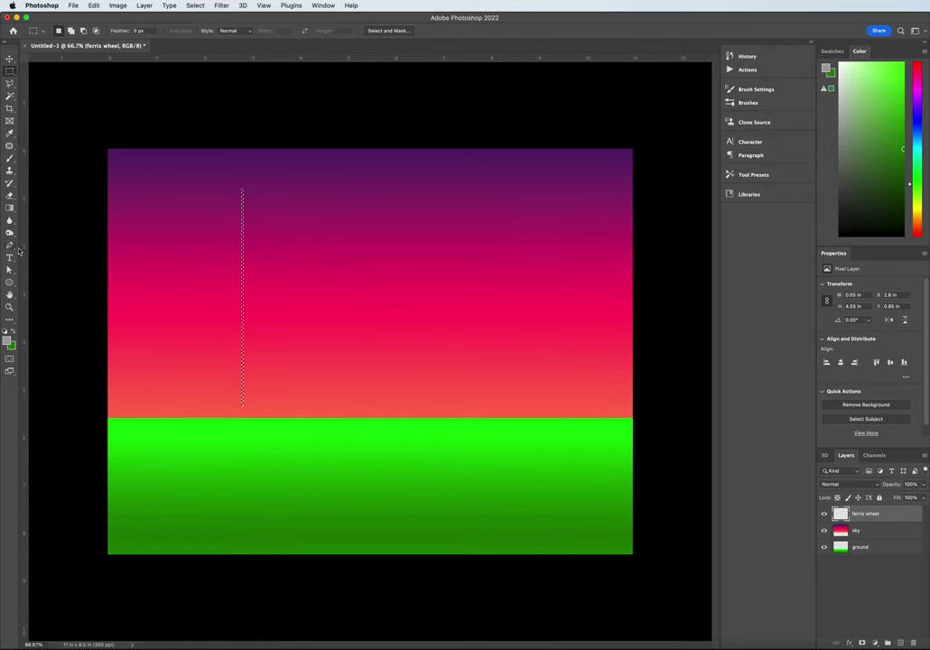
Fill the strip with grey, deselect it, and shift the bar slightly up and right
left_click_drag(9, 207, 45, 216)
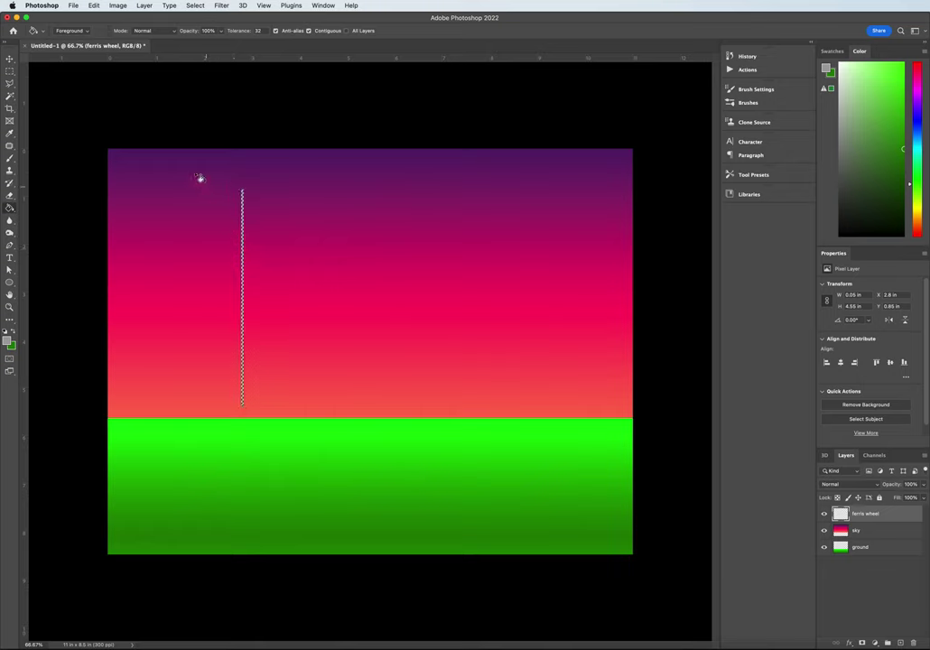
key("m")
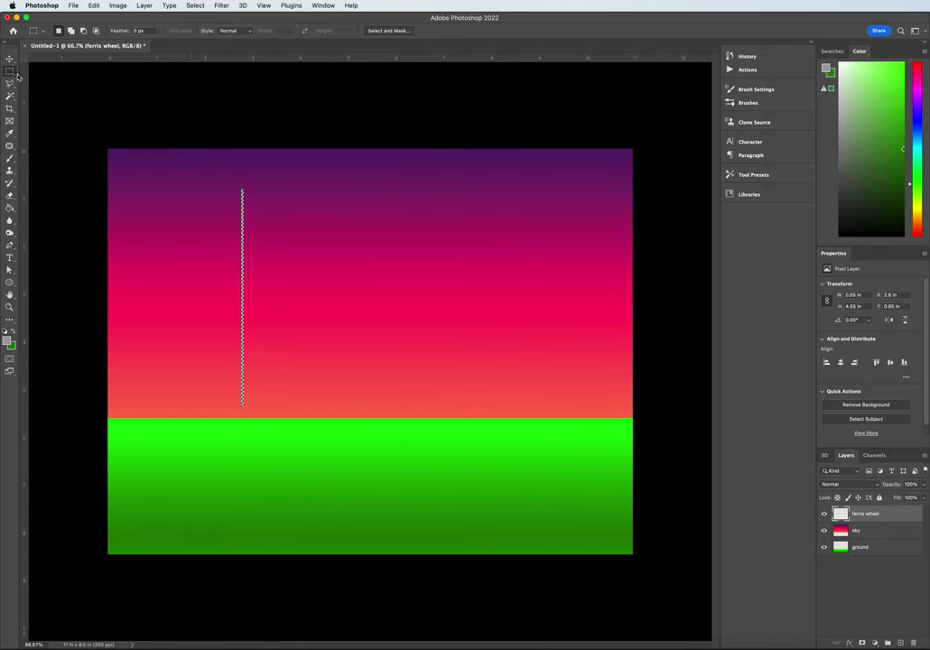
key("ctrl+d")
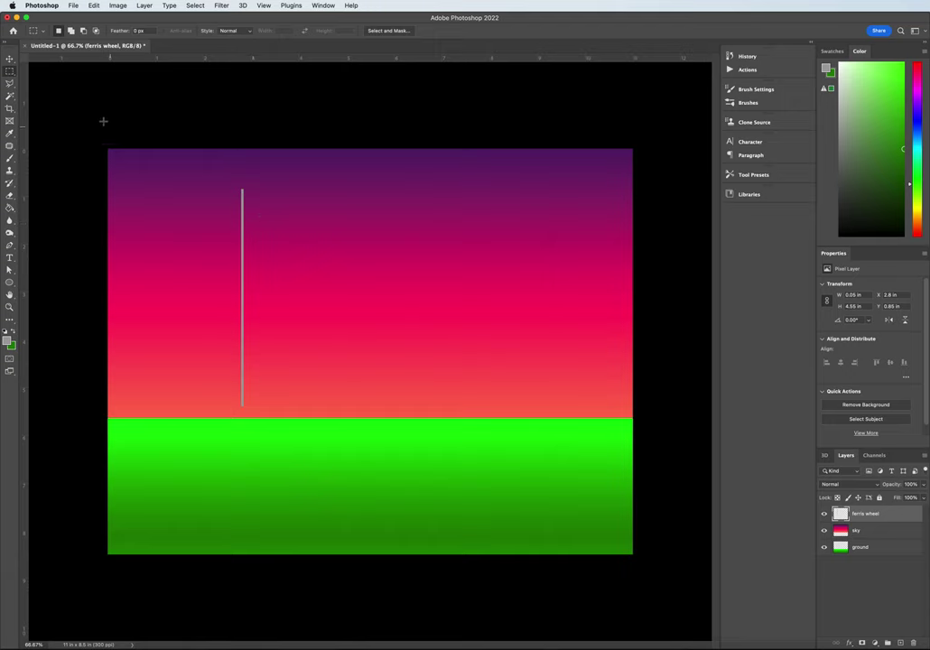
left_click(10, 58)
left_click_drag(242, 270, 256, 246)
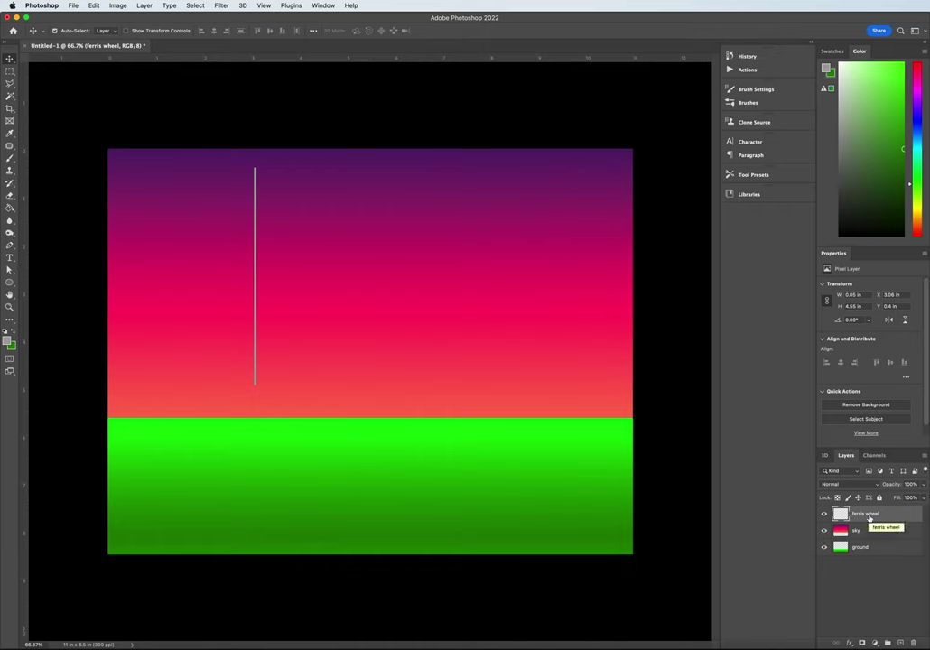
Duplicate the 'ferris wheel' layer, keeping the default name 'ferris wheel copy'
right_click(869, 518)
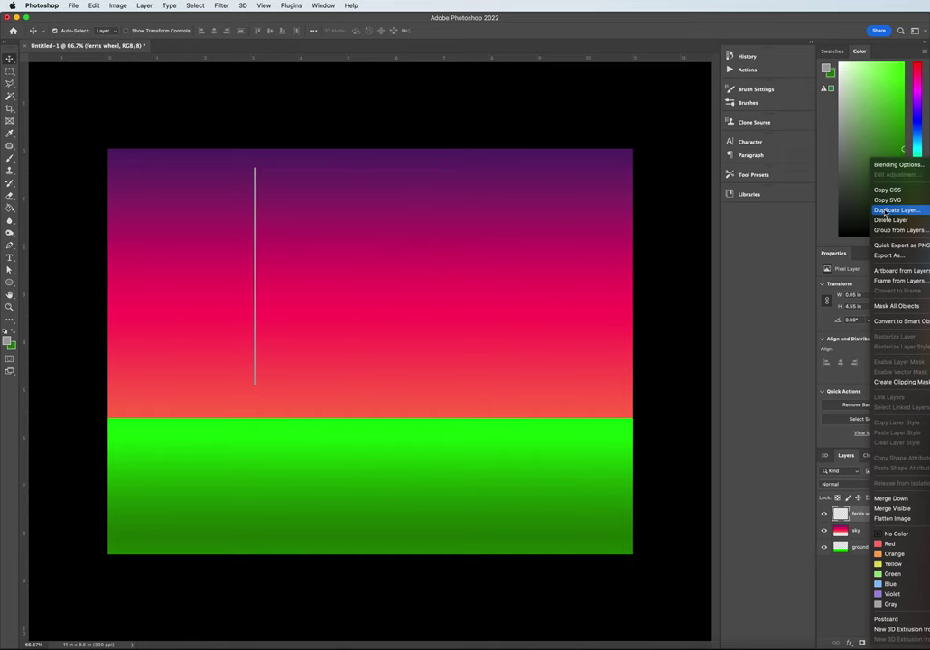
left_click(887, 213)
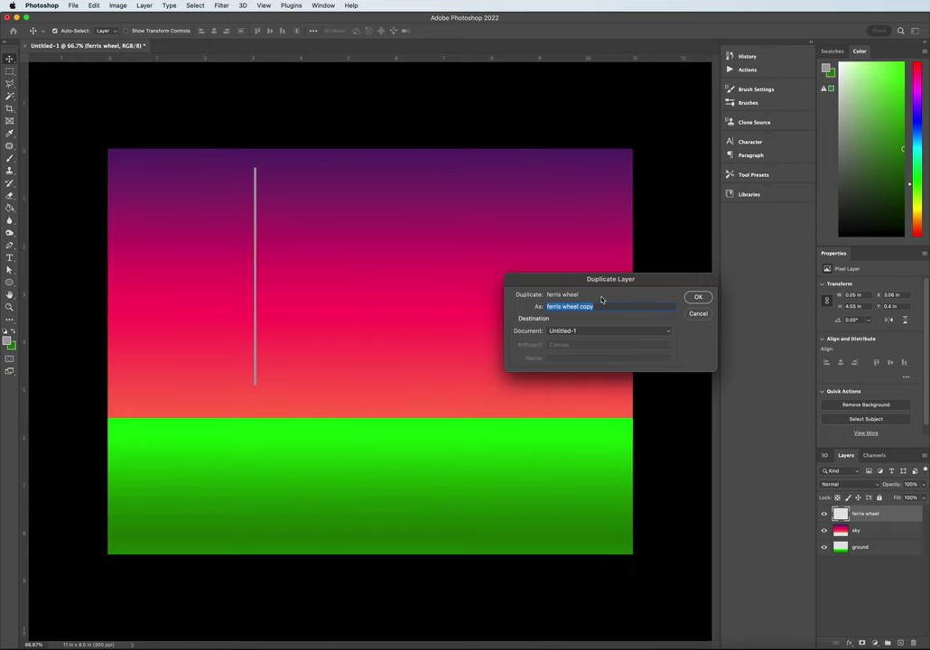
left_click(702, 299)
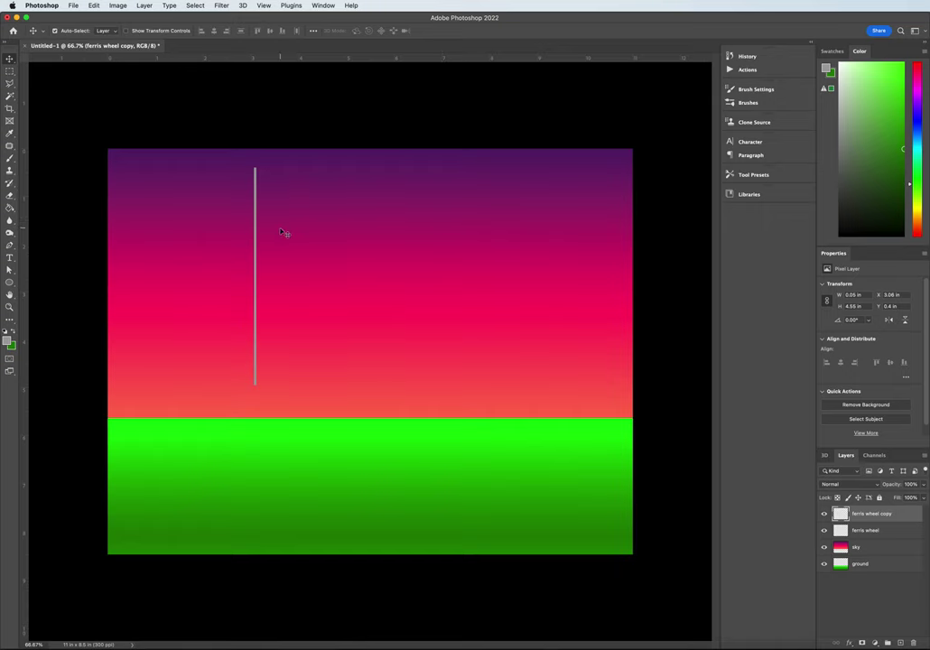
Rotate the copied bar 90° into a horizontal crossbar, then make 'ferris wheel' the active layer
key("super")
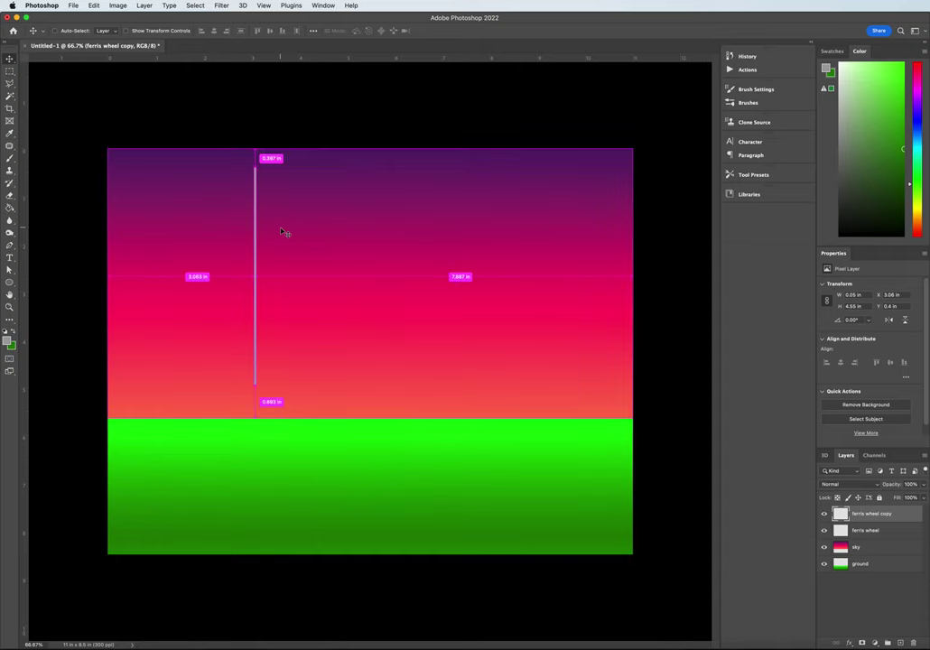
key("super+t")
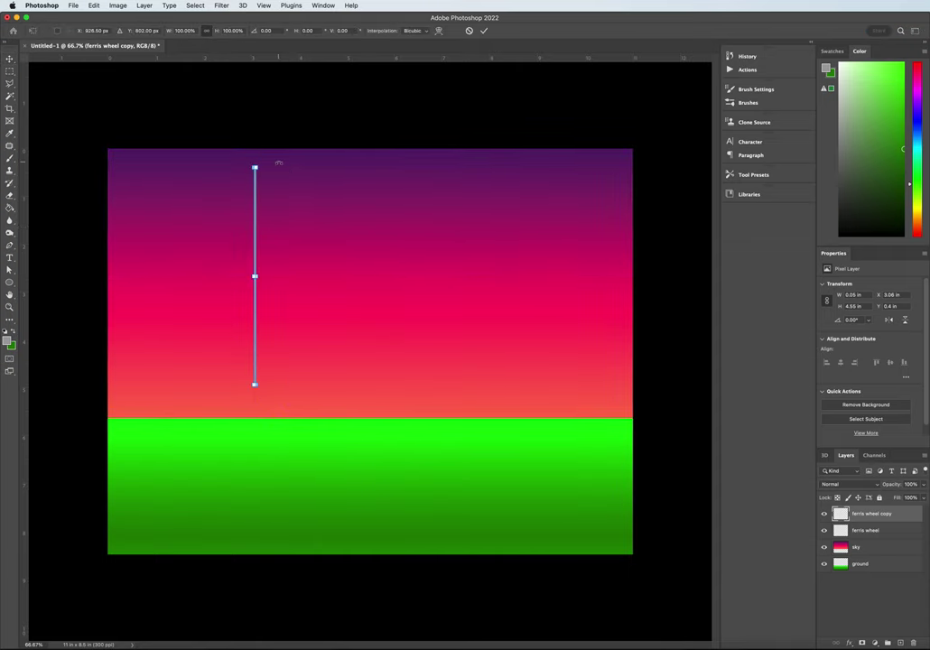
left_click_drag(290, 160, 338, 308)
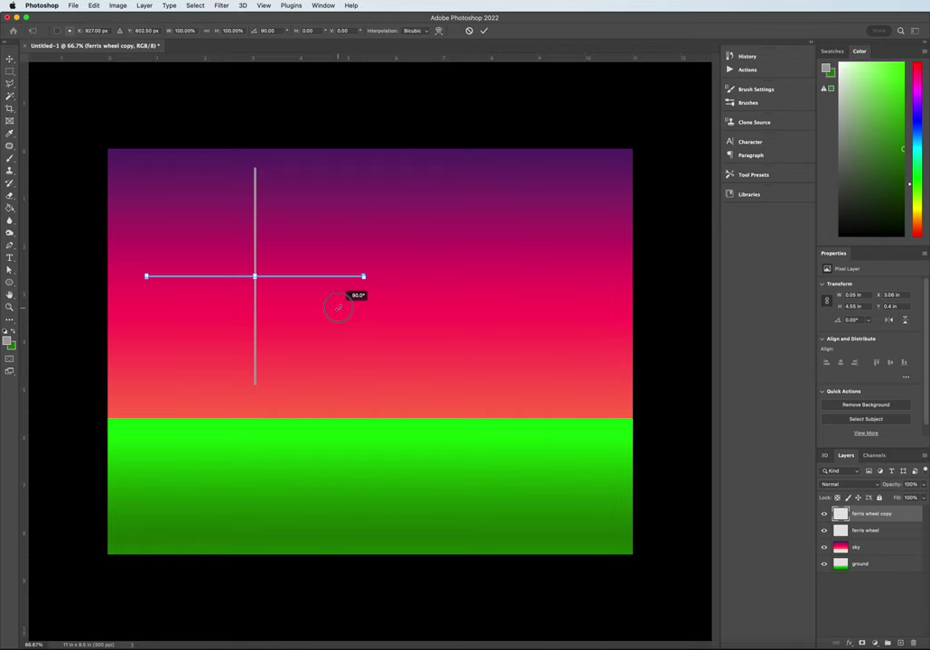
left_click_drag(338, 308, 338, 308)
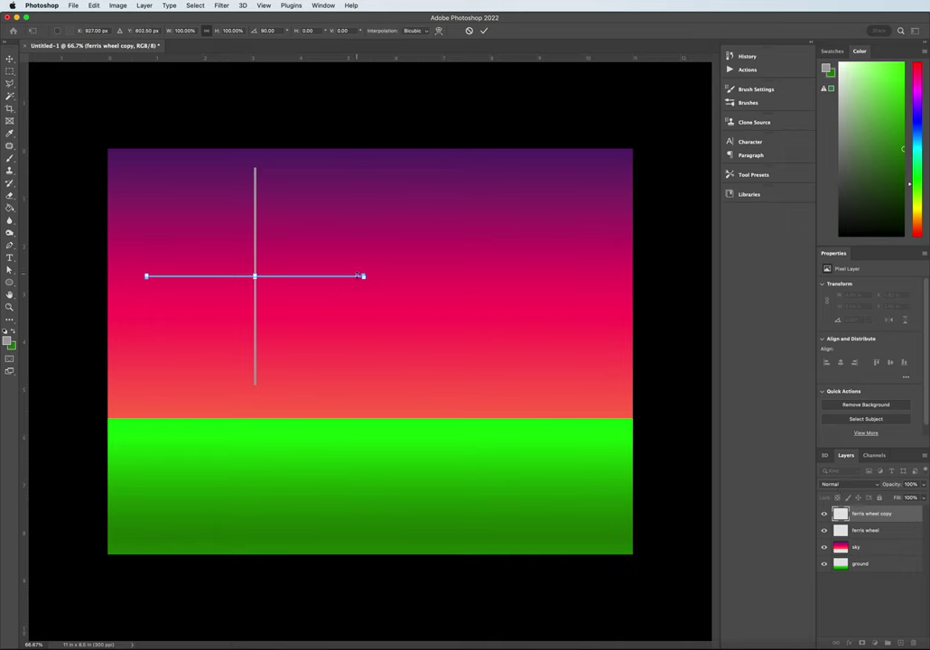
key("Return")
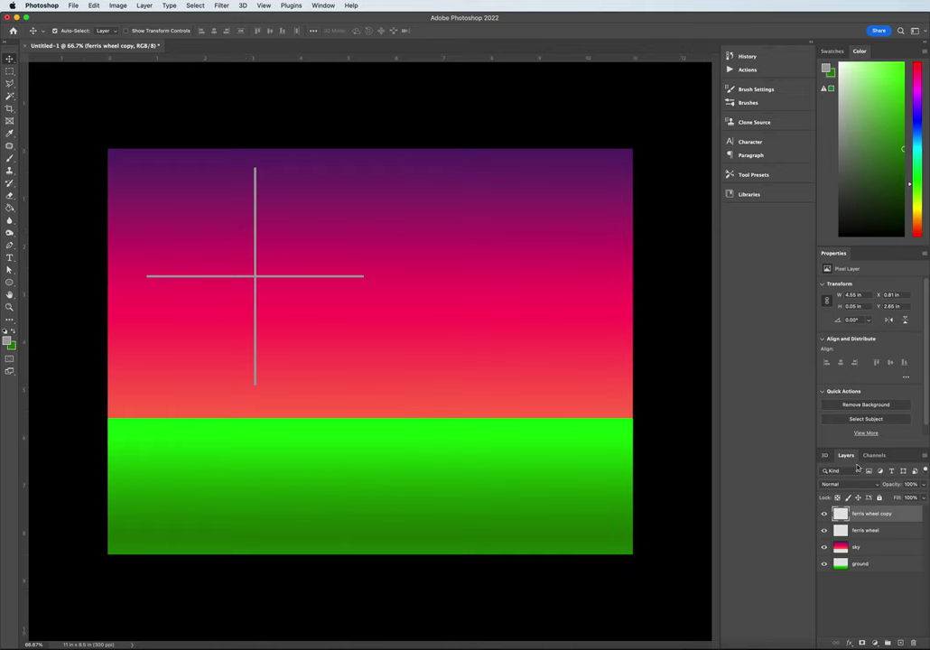
left_click(870, 531)
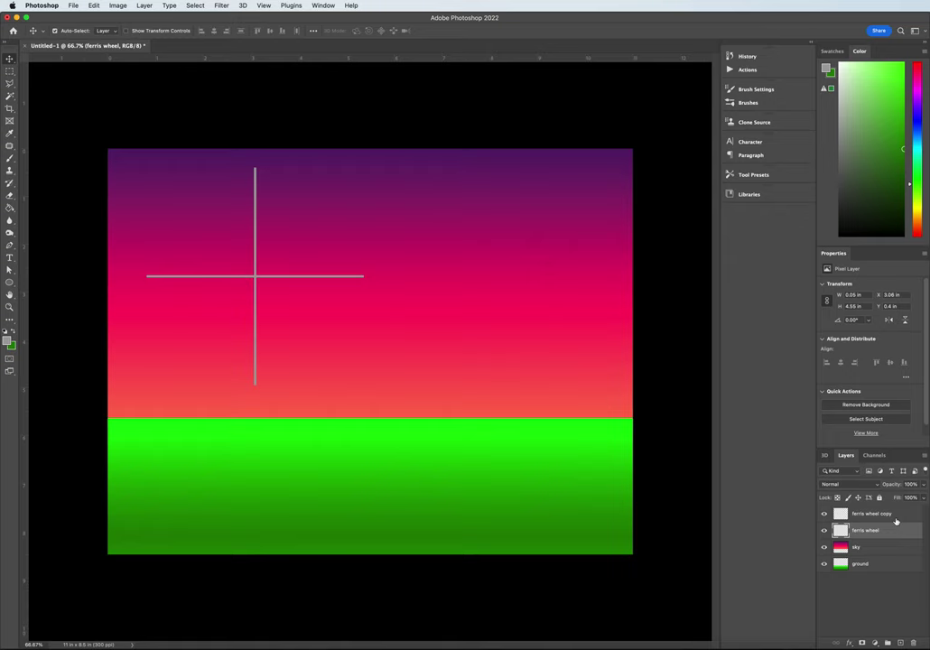
Select both cross layers and duplicate them as 'ferris wheel copy 2' and 'copy 3'
left_click(896, 517, "shift")
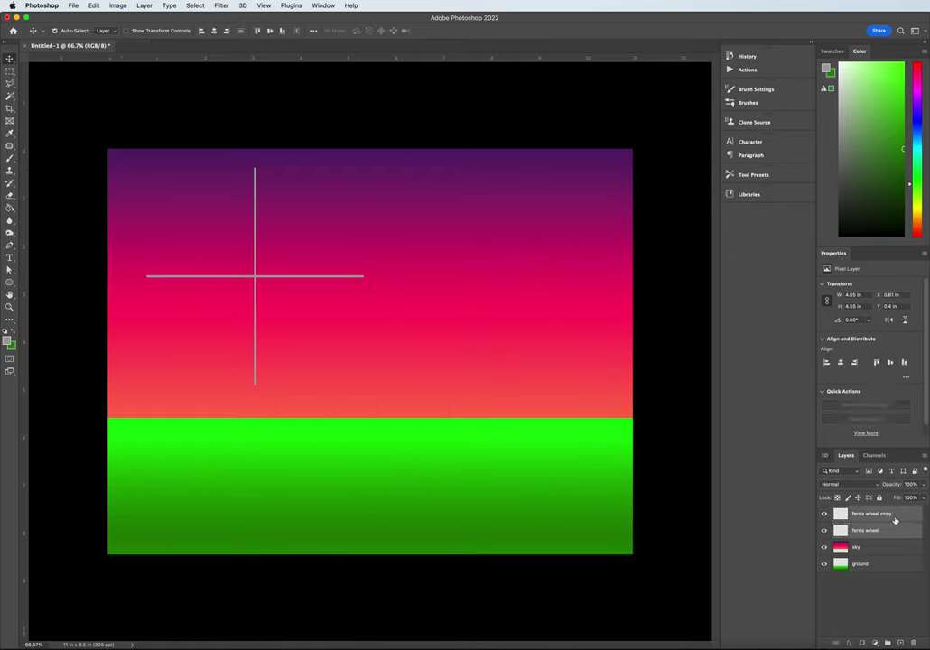
left_click(885, 517, "super")
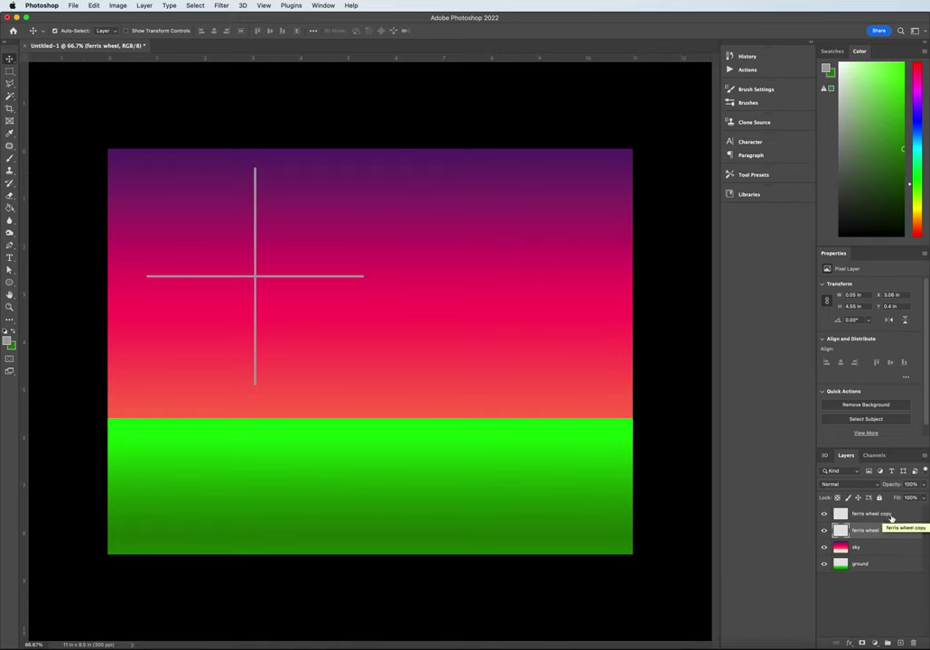
left_click(883, 517, "shift")
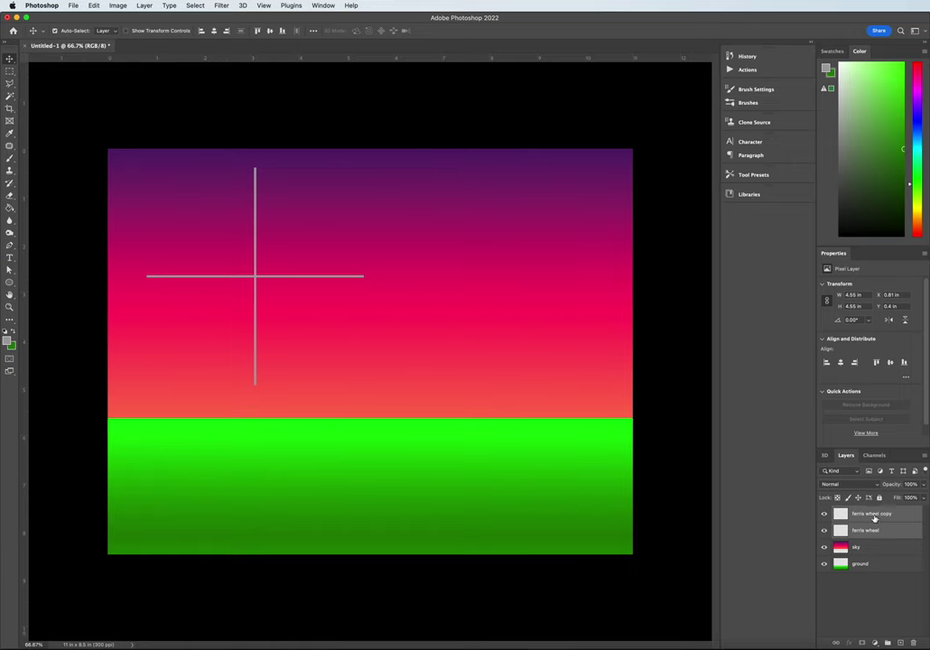
right_click(874, 518)
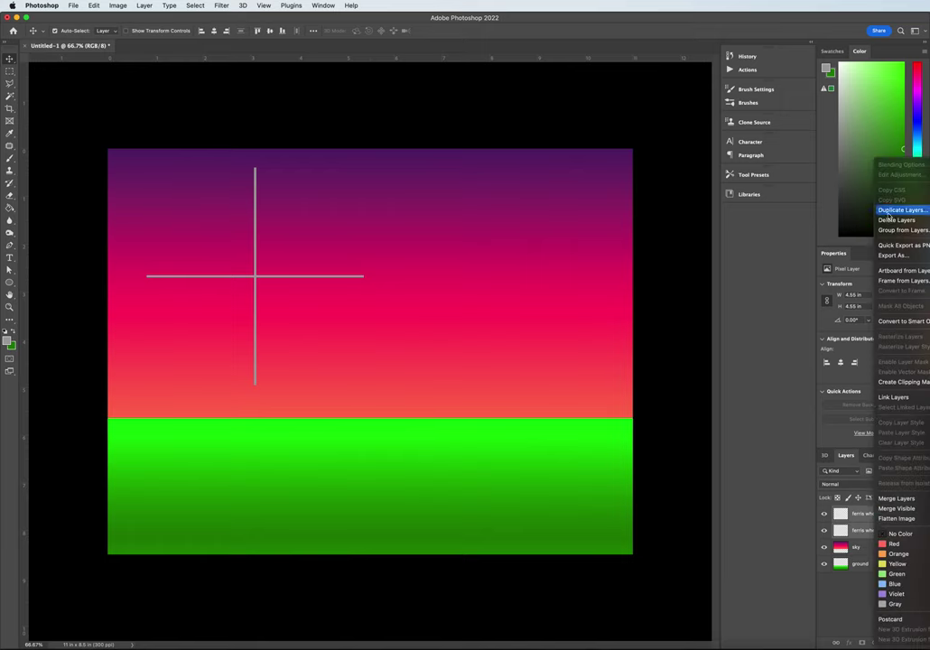
left_click(889, 214)
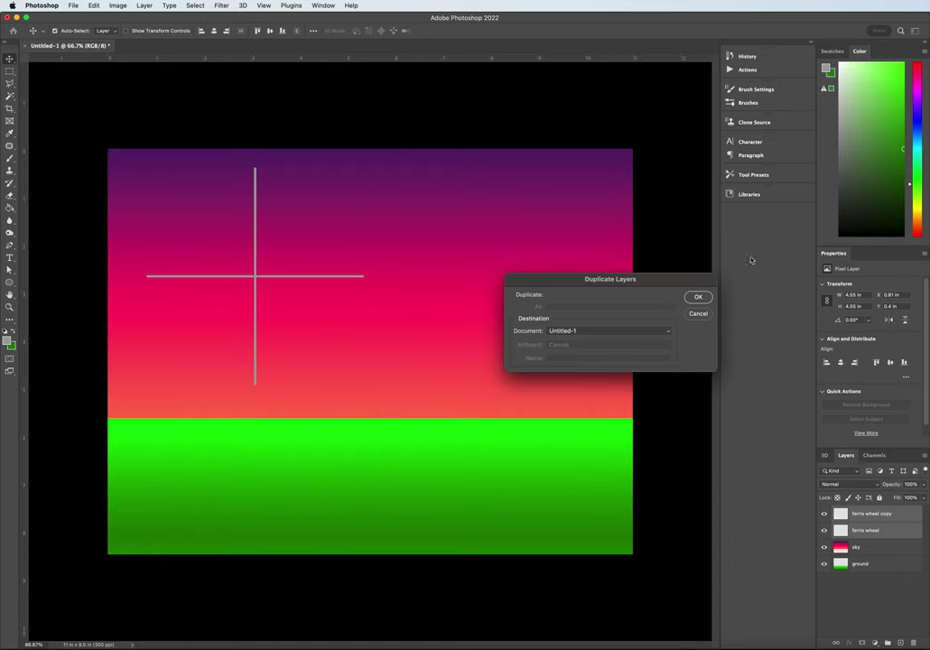
left_click(698, 297)
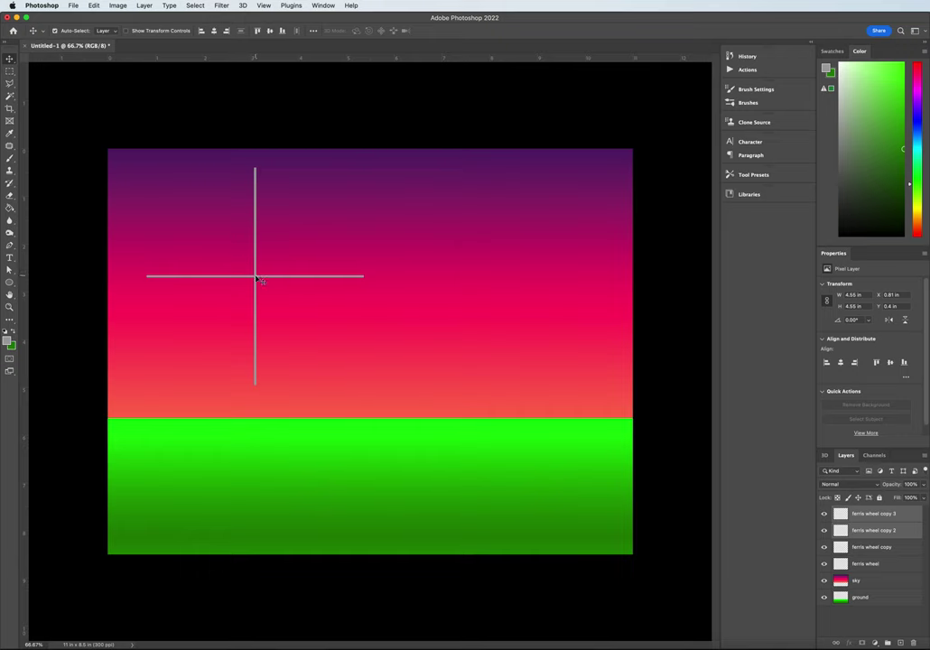
Rotate the duplicated cross 45° to form diagonal spokes
left_click_drag(258, 279, 259, 279)
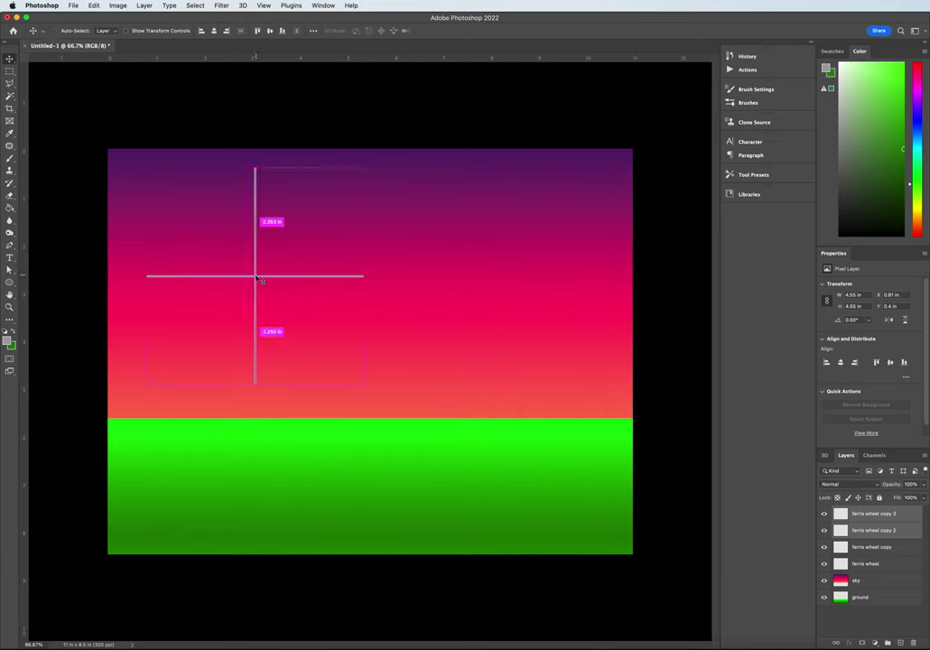
key("super+t")
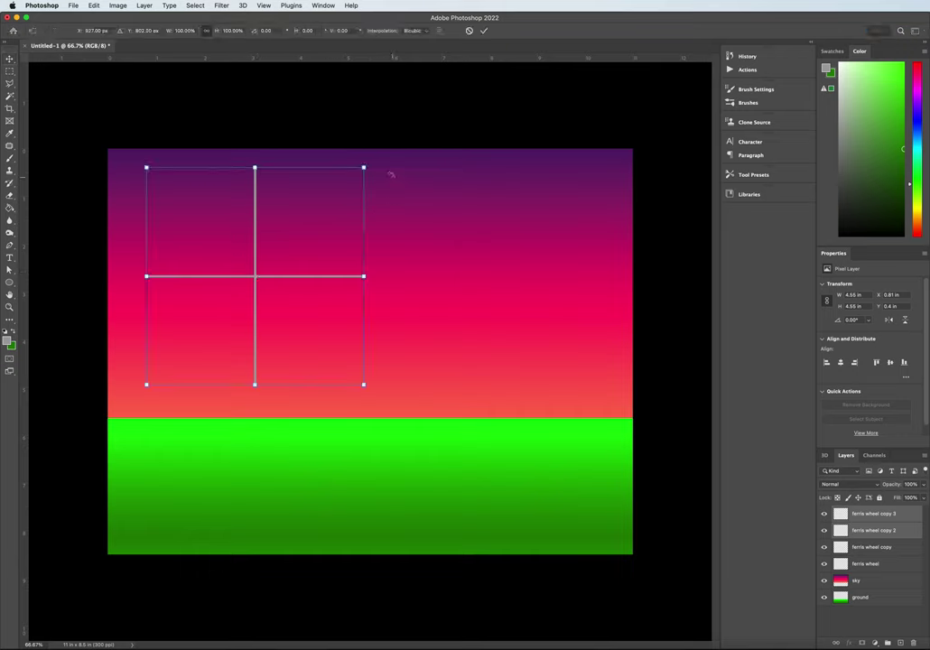
left_click_drag(376, 161, 415, 274)
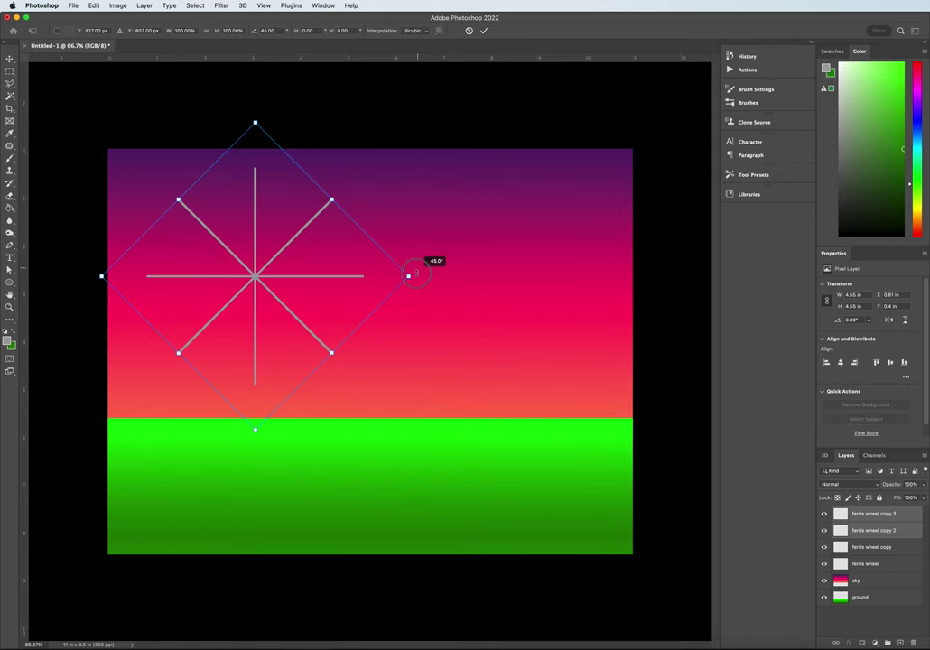
left_click_drag(415, 273, 415, 274)
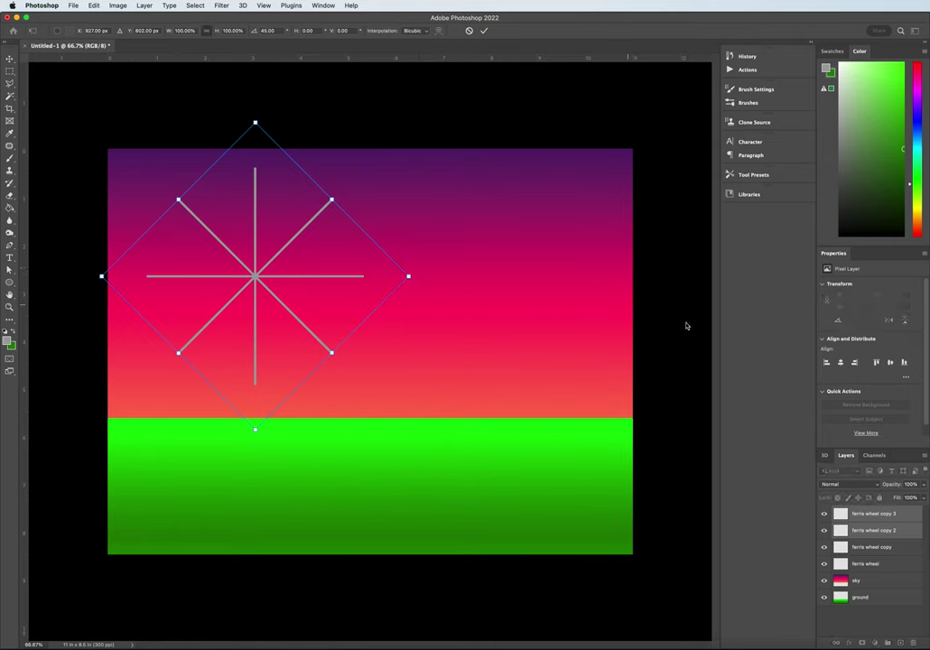
key("Return")
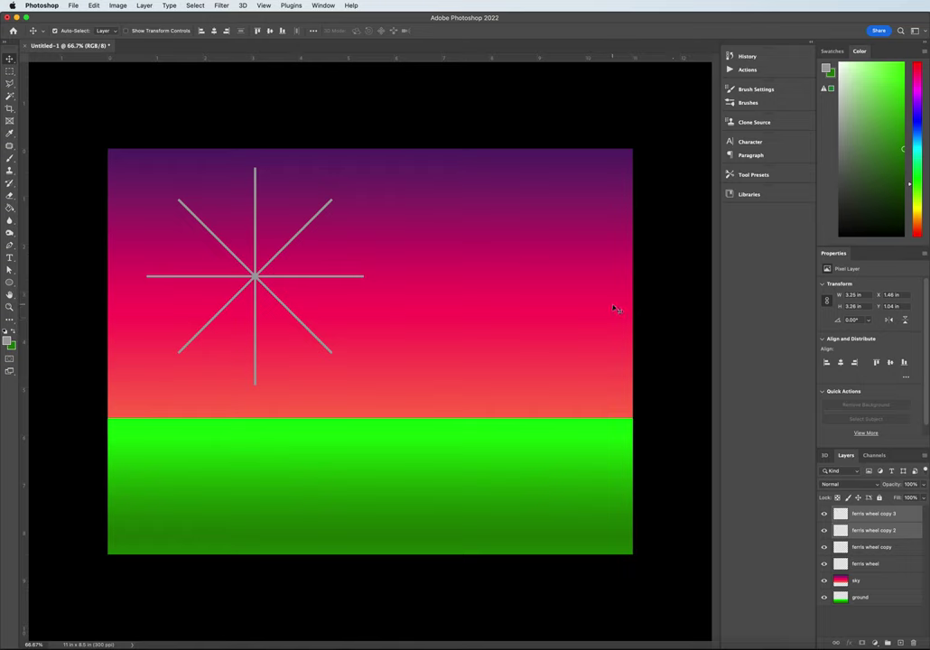
Select all four spoke layers, from 'ferris wheel copy 3' down to 'ferris wheel'
left_click(908, 514)
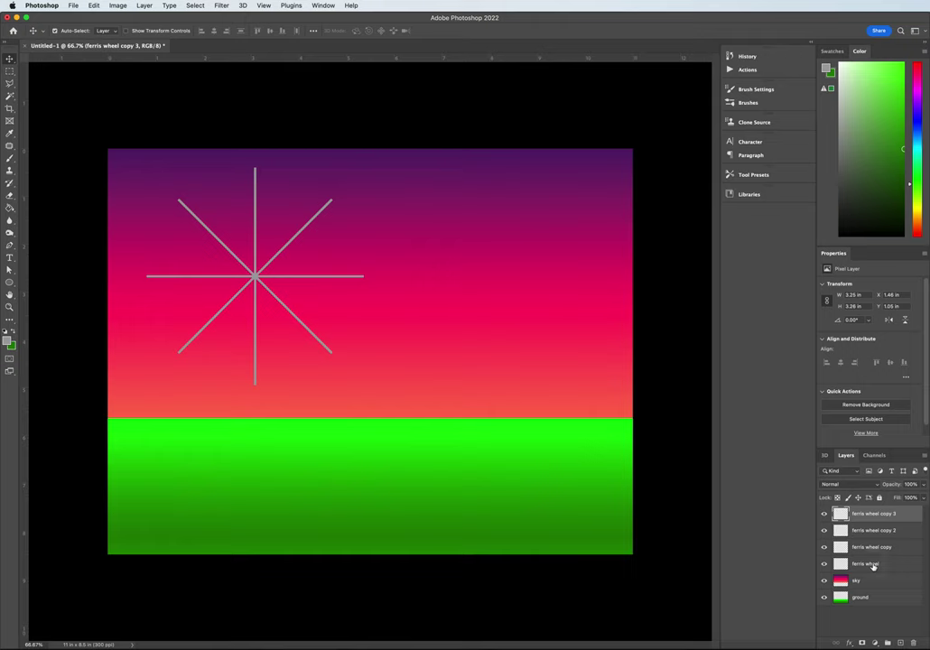
left_click(871, 564, "shift")
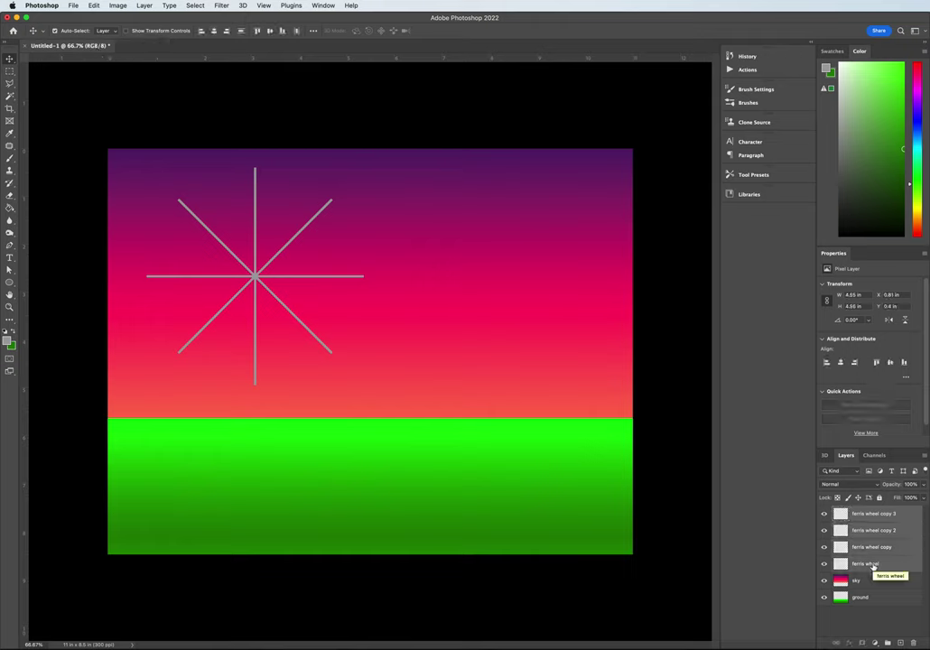
left_click(868, 515)
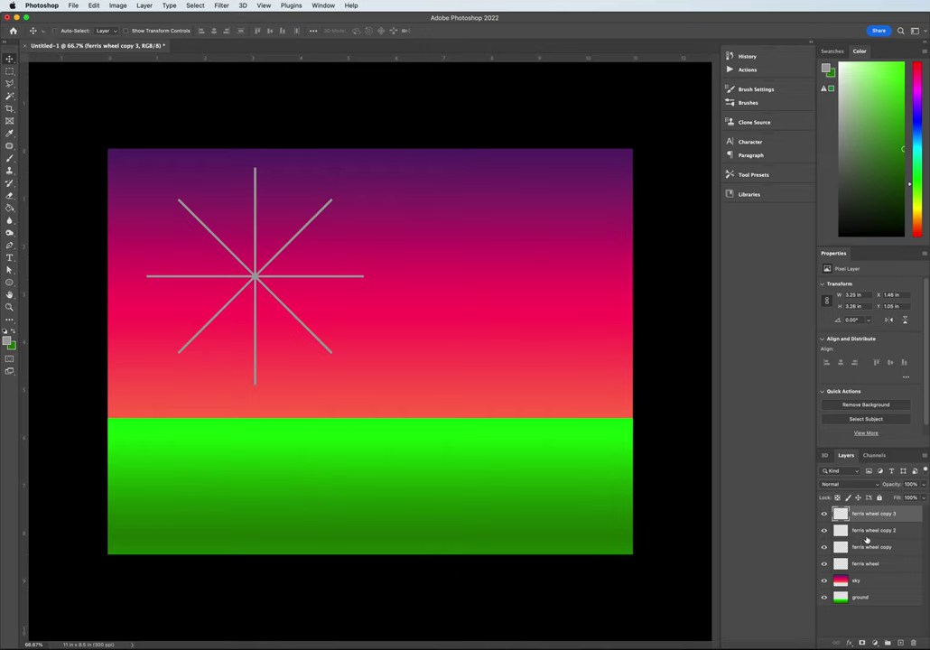
left_click(863, 533, "shift")
left_click(866, 548, "shift")
left_click(868, 566, "shift")
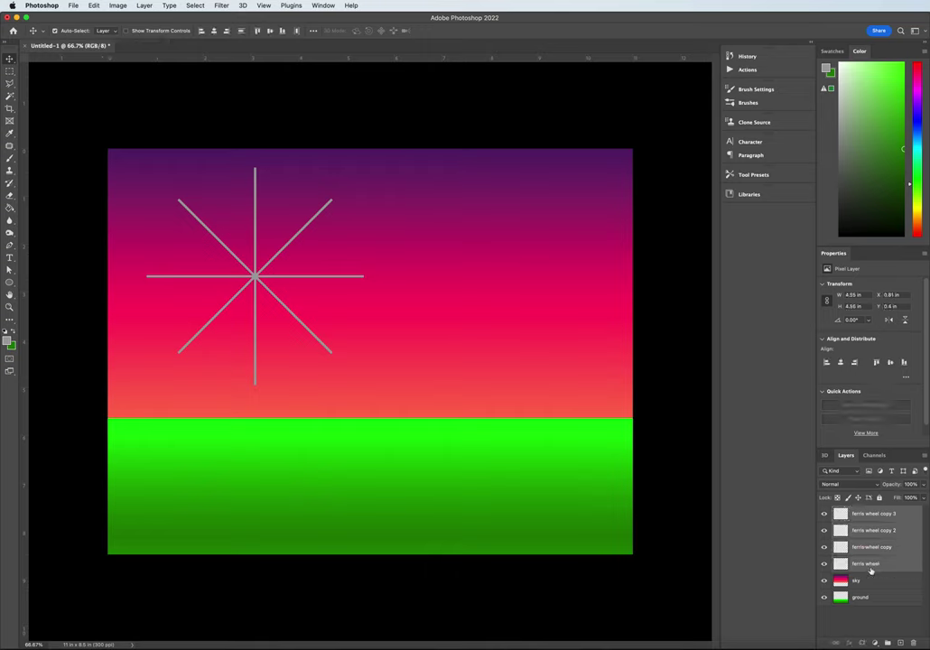
left_click(870, 563)
left_click(873, 535, "super")
left_click(874, 548, "super")
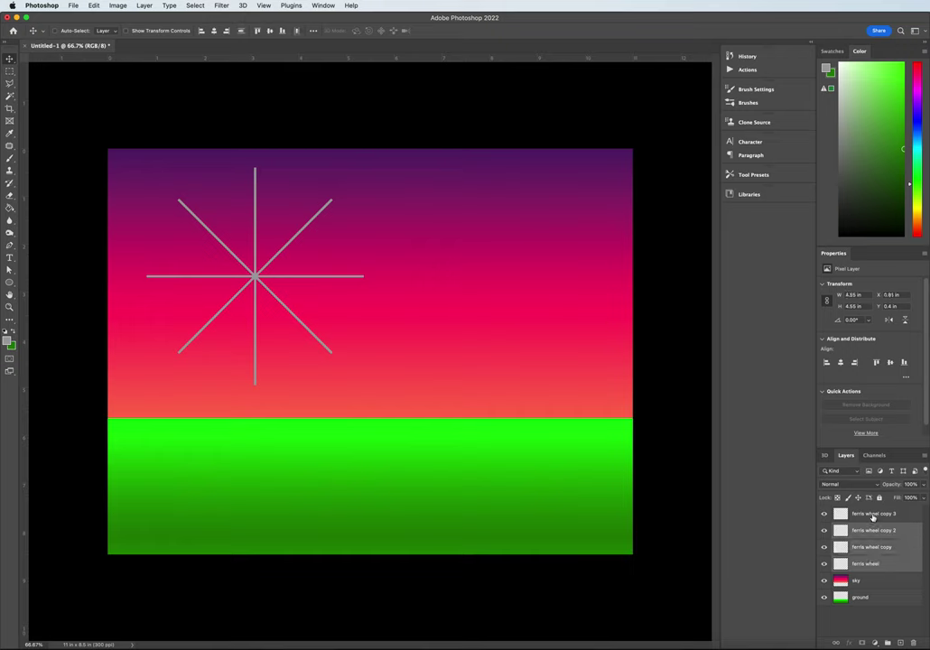
left_click(872, 517, "super")
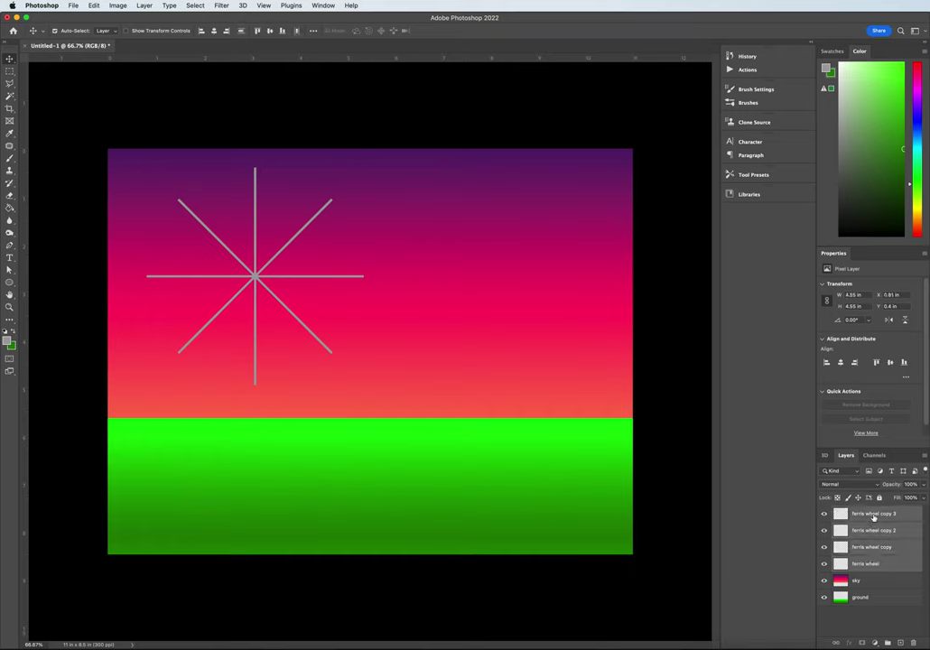
left_click(870, 516)
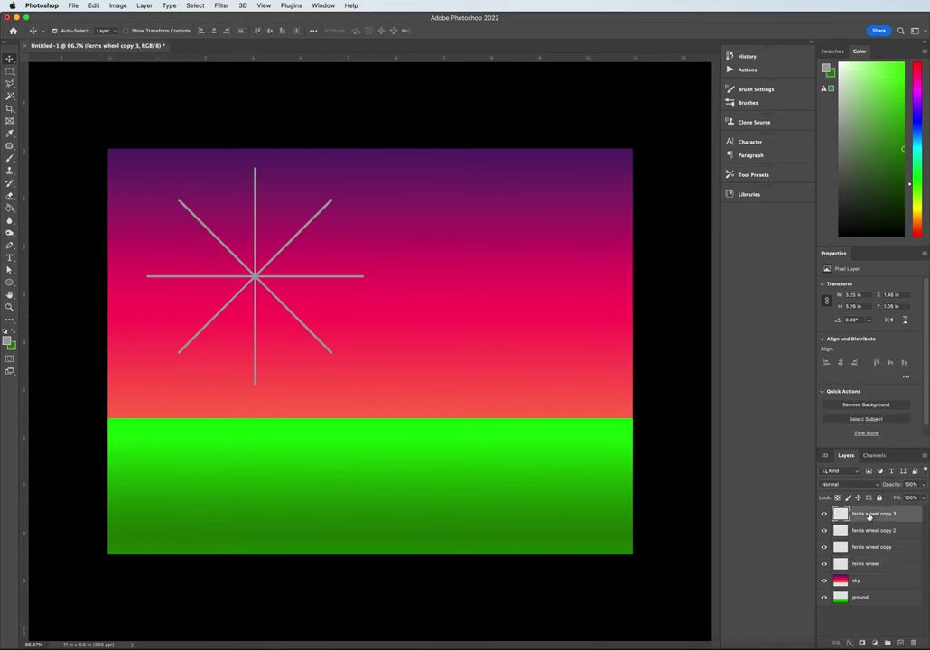
left_click(874, 564, "shift")
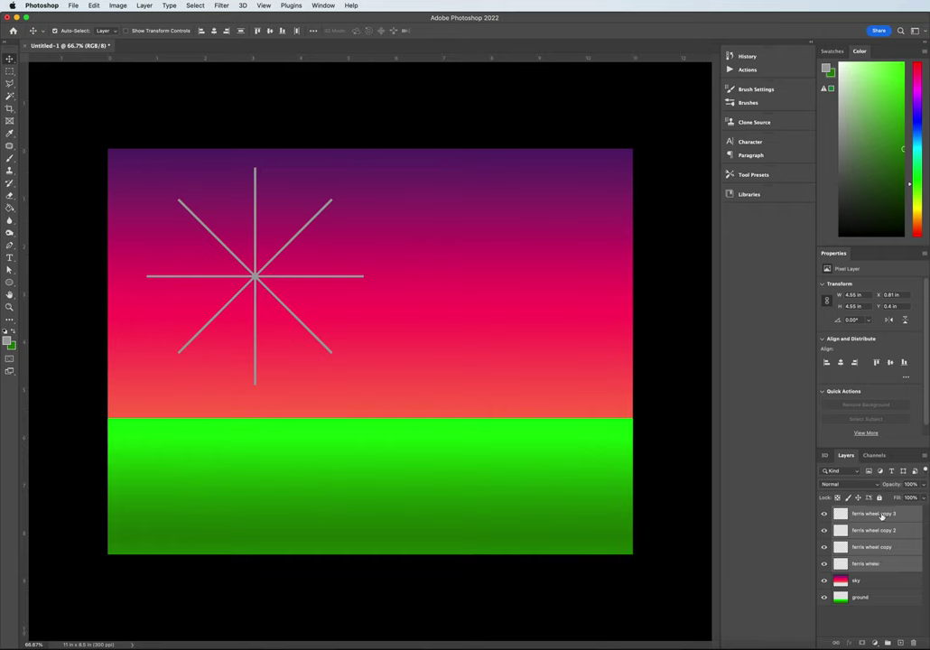
Duplicate the four spoke layers, creating copies 4–7
right_click(881, 517)
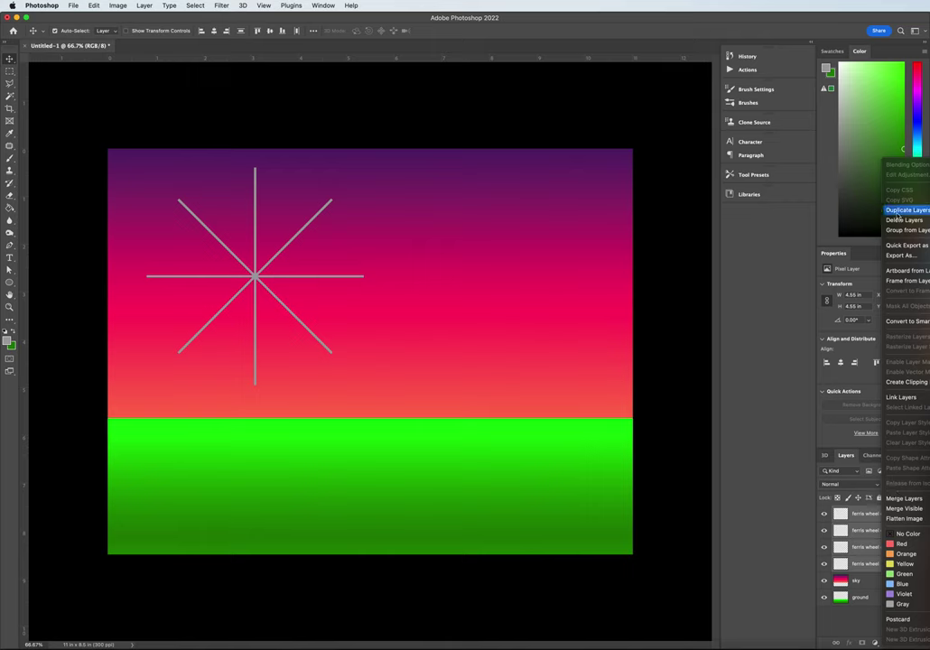
left_click(898, 214)
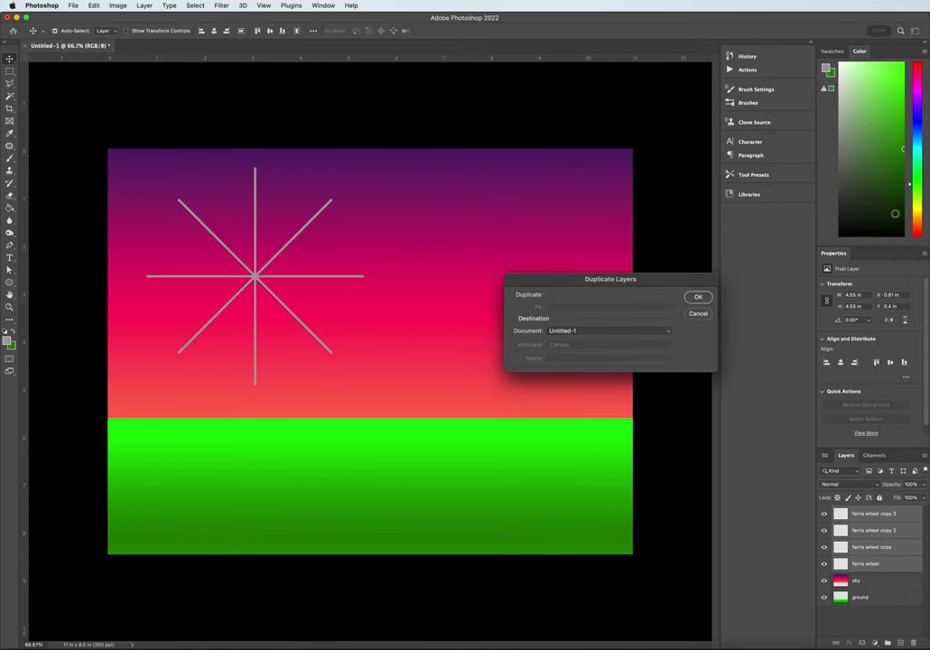
left_click(697, 299)
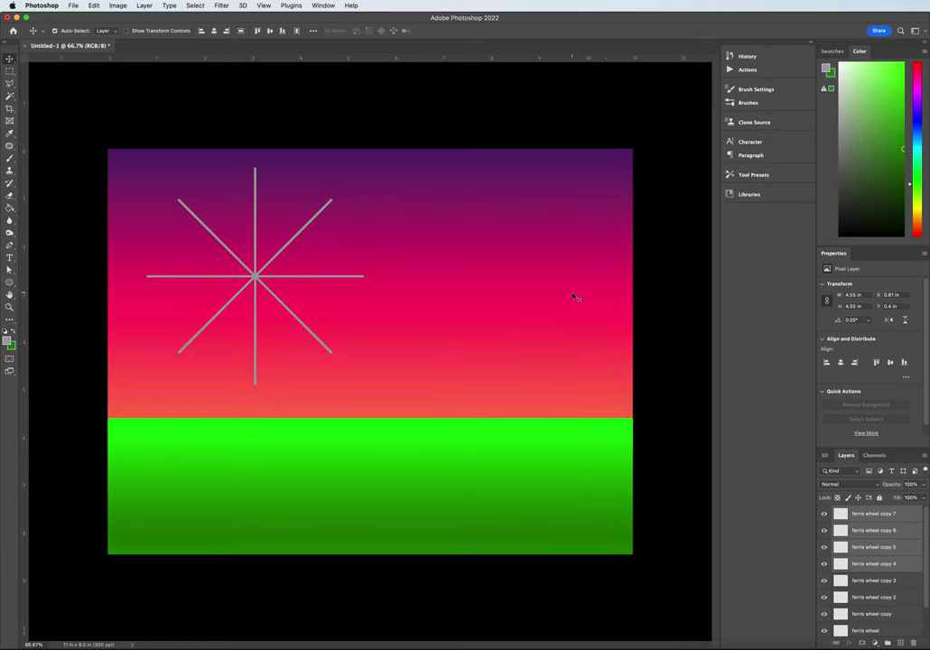
Rotate the copied spokes about 22.4° so they sit between the existing ones
key("super+t")
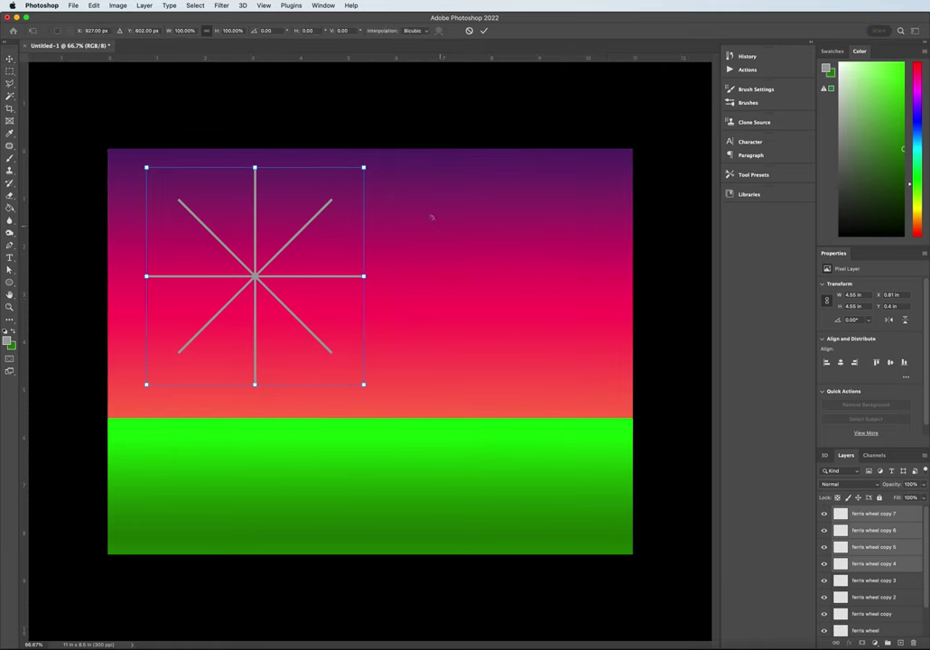
left_click_drag(374, 163, 403, 220)
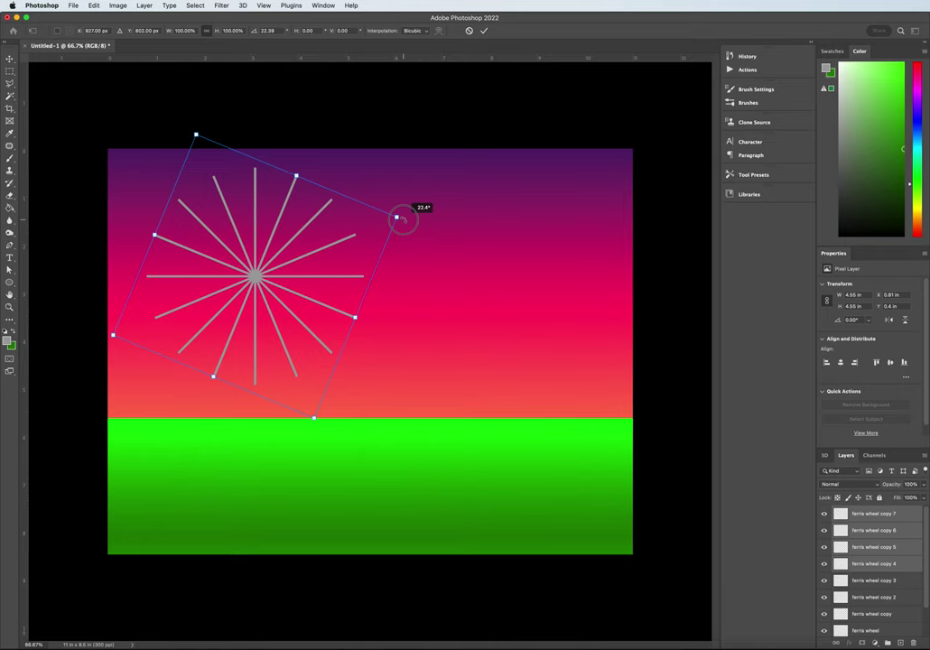
left_click_drag(403, 219, 403, 220)
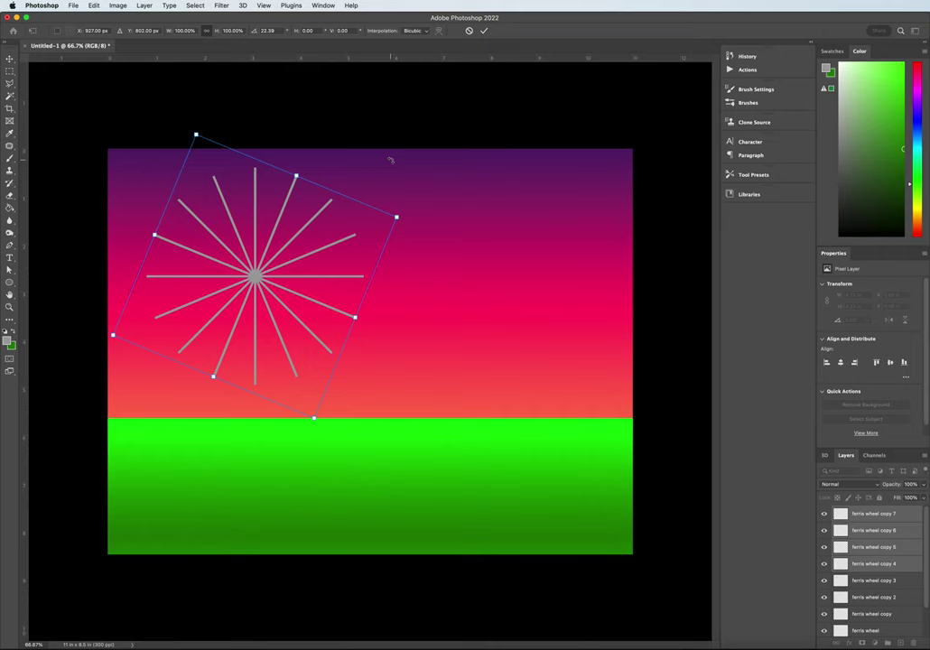
key("Return")
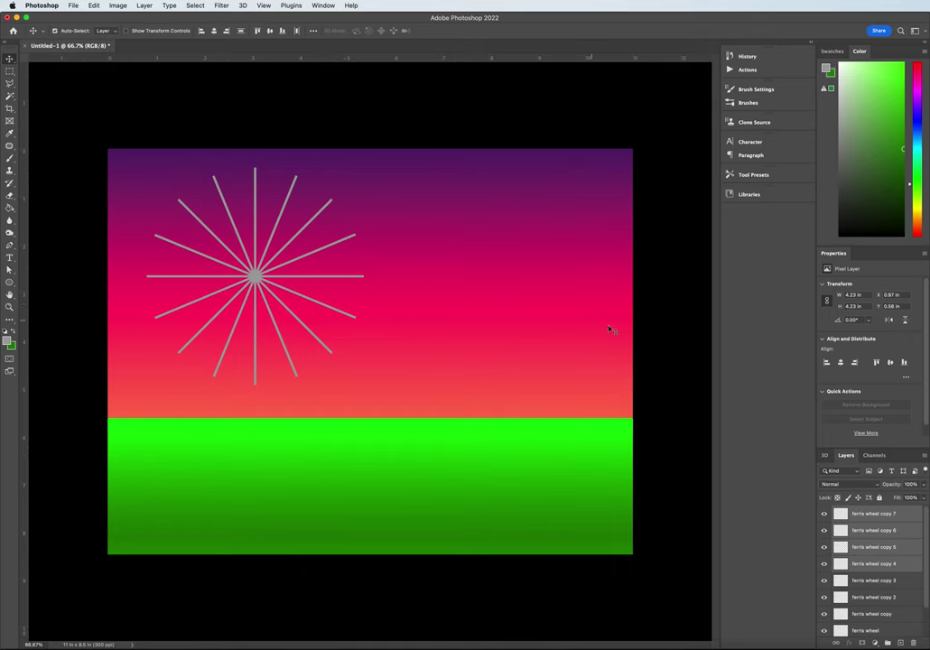
Create a new layer above 'ferris wheel copy 7' and name it 'ferris wheel outer circle'
left_click(872, 515)
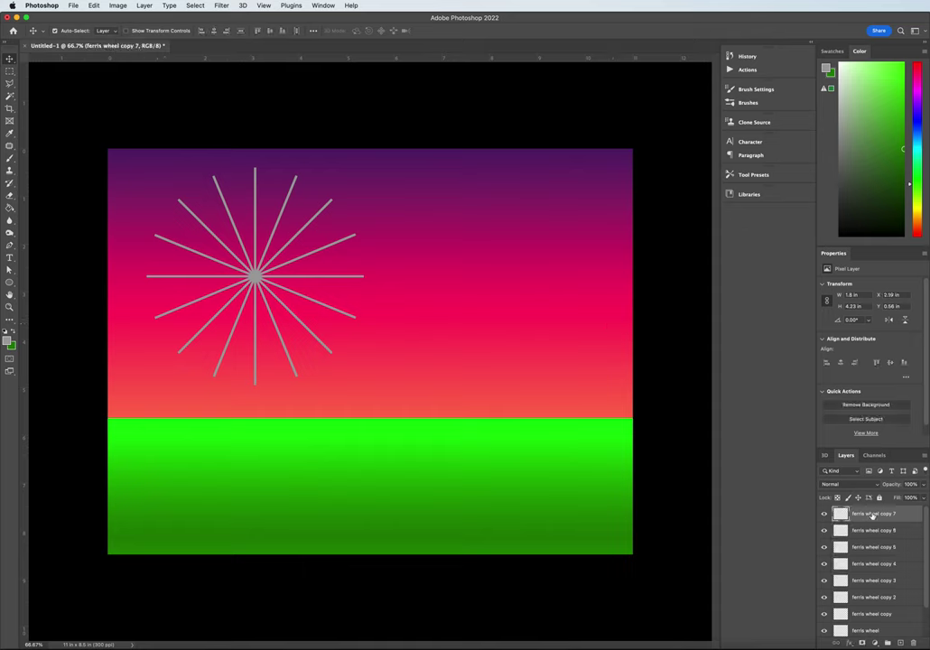
left_click(901, 644)
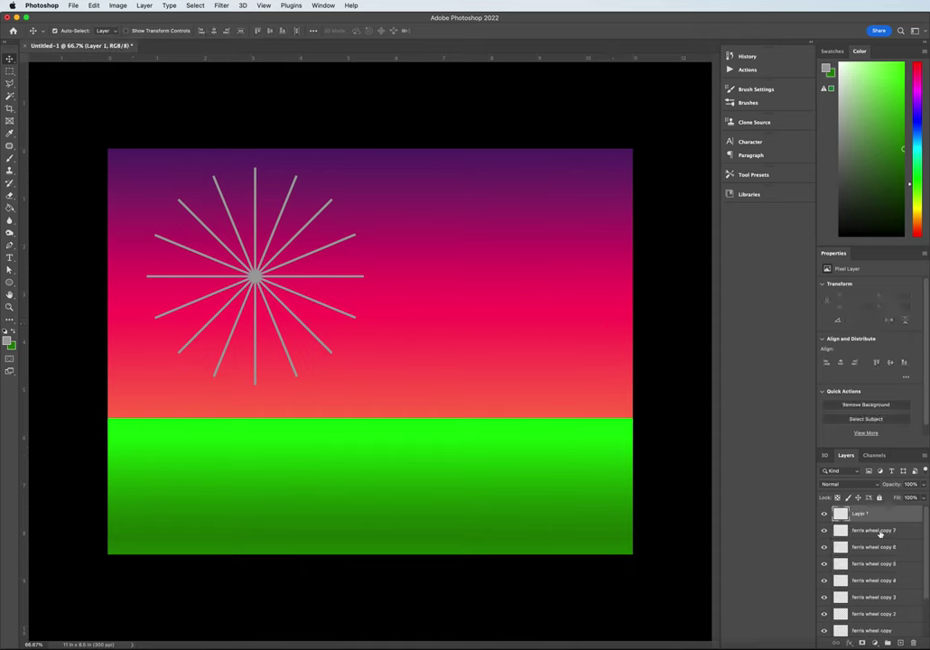
double_click(860, 514)
key("BackSpace")
type("ferris wheel outer circle")
key("Return")
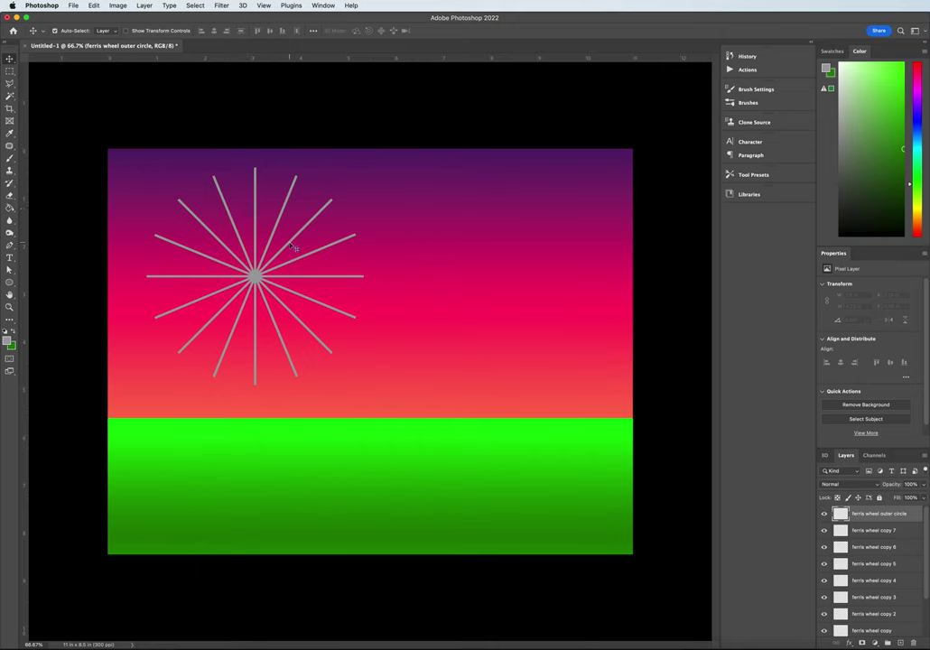
left_click(9, 71)
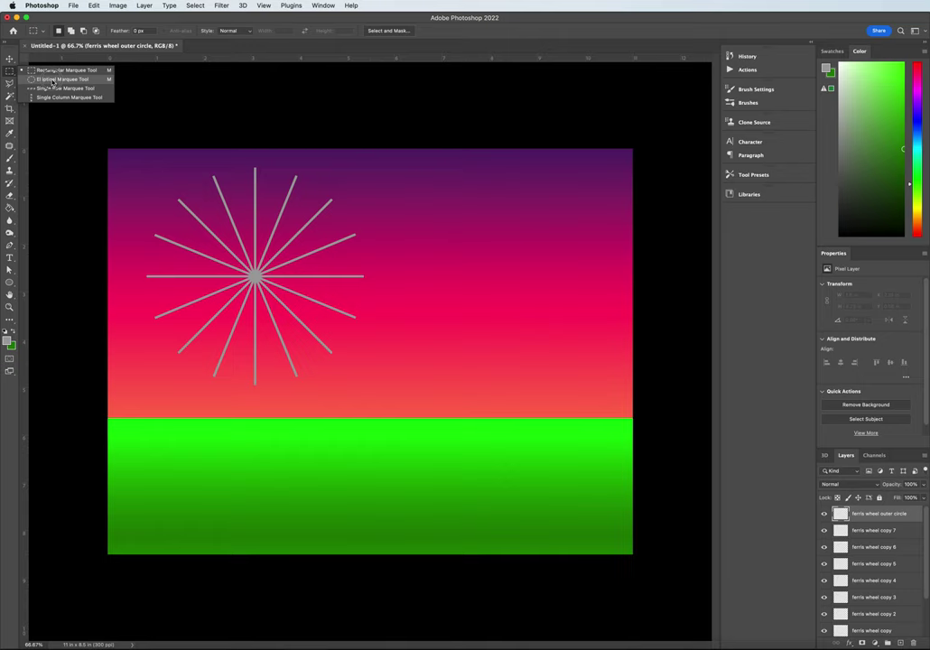
Draw a circular elliptical selection around the spokes and nudge it slightly down
left_click(54, 80)
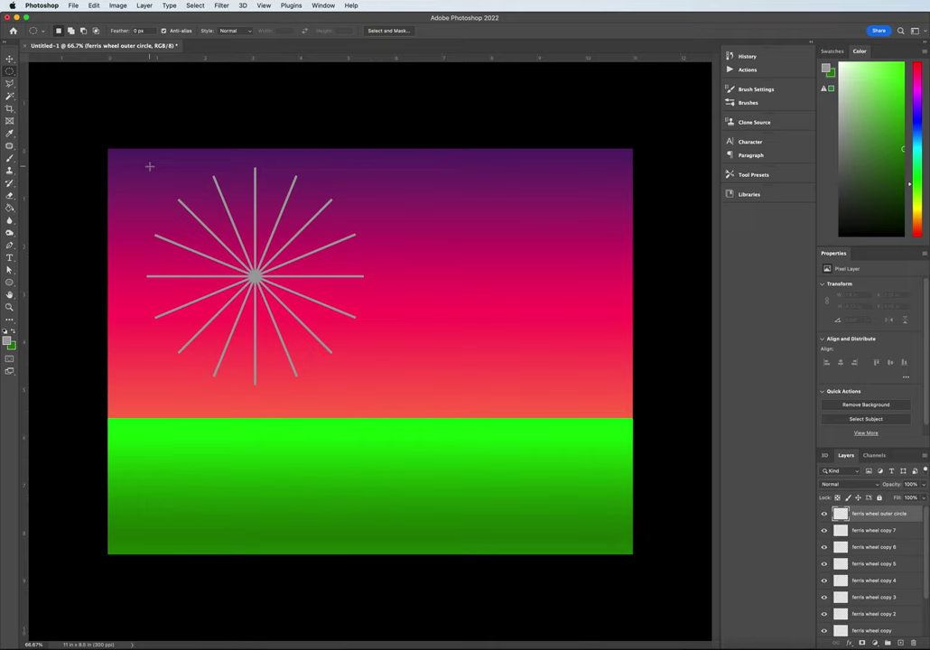
left_click_drag(150, 166, 364, 397)
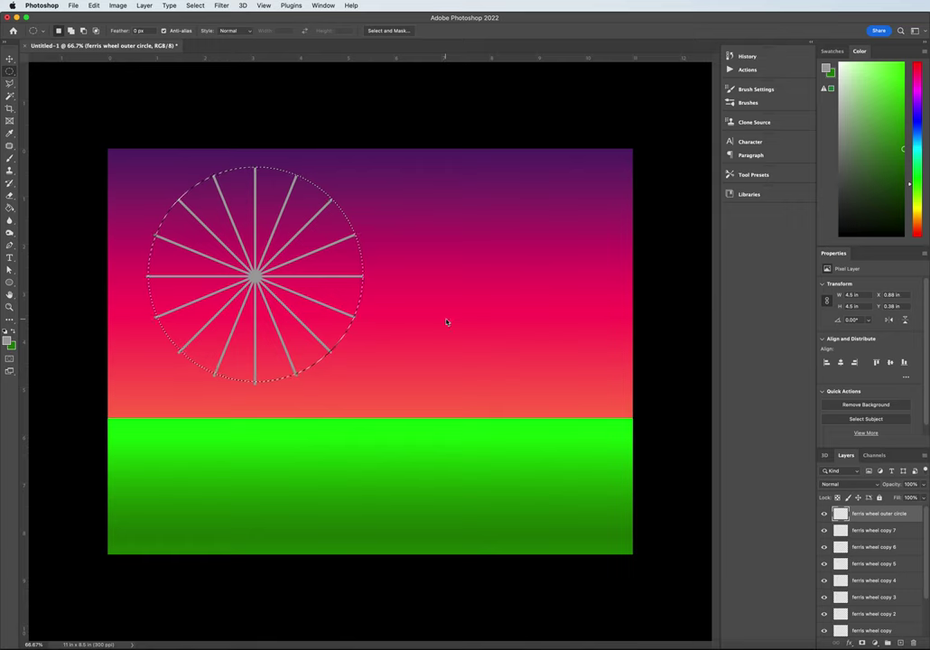
left_click_drag(446, 319, 446, 322)
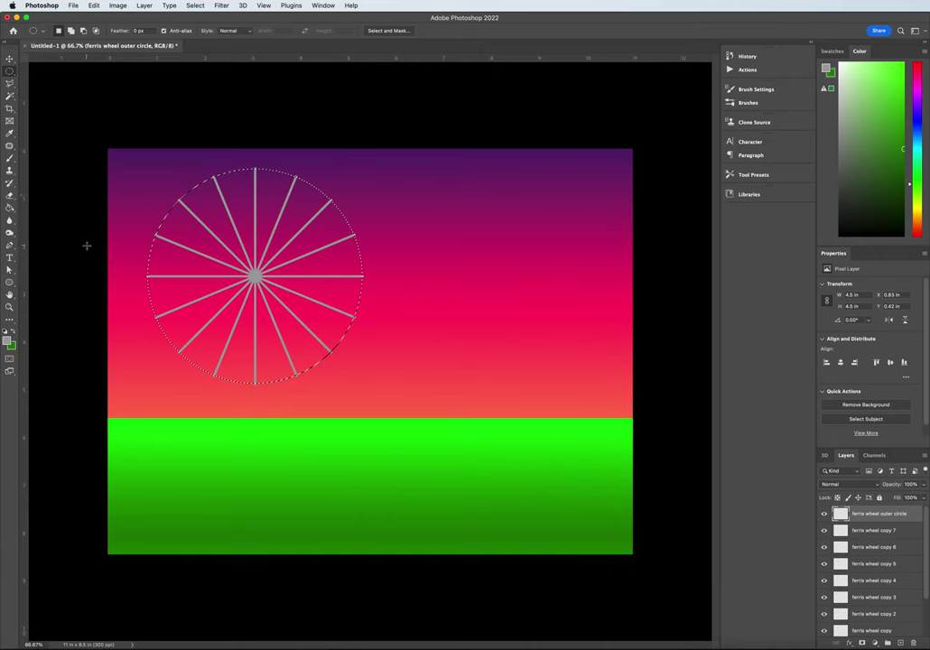
Fill the circular selection with solid grey, covering the spokes
left_click(10, 208)
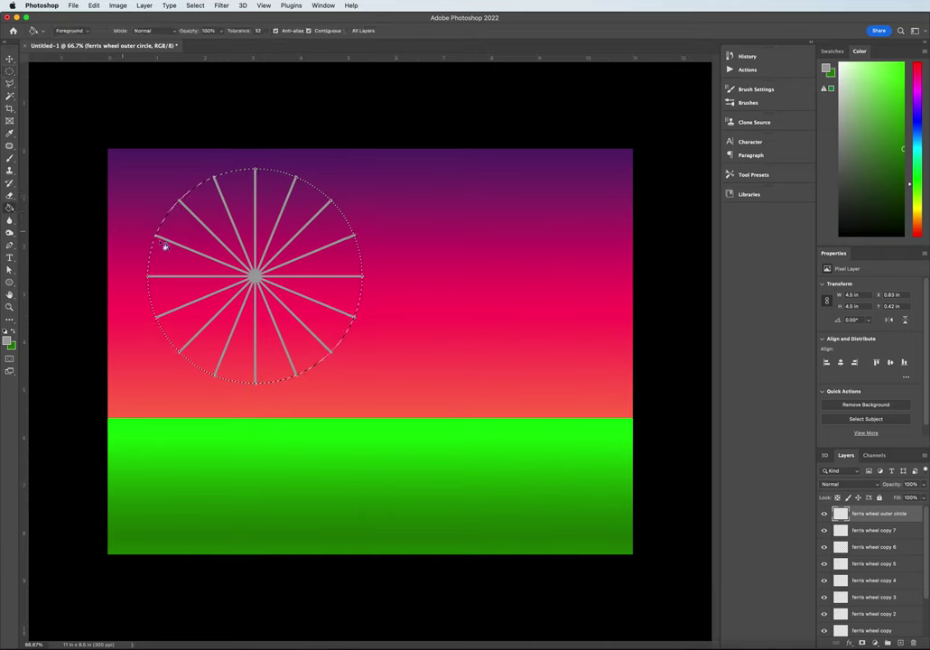
left_click(210, 252)
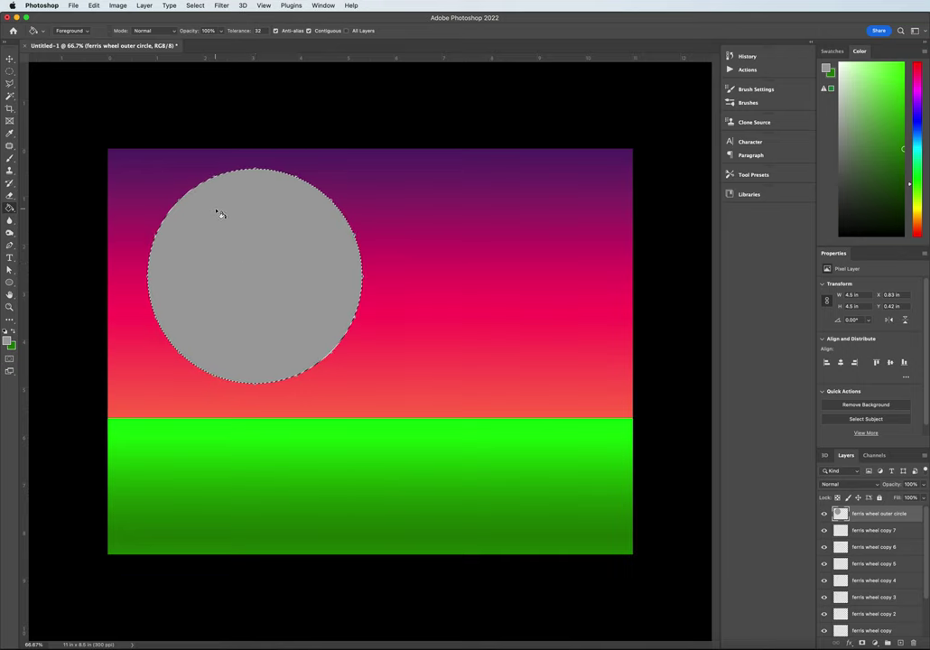
left_click(10, 60)
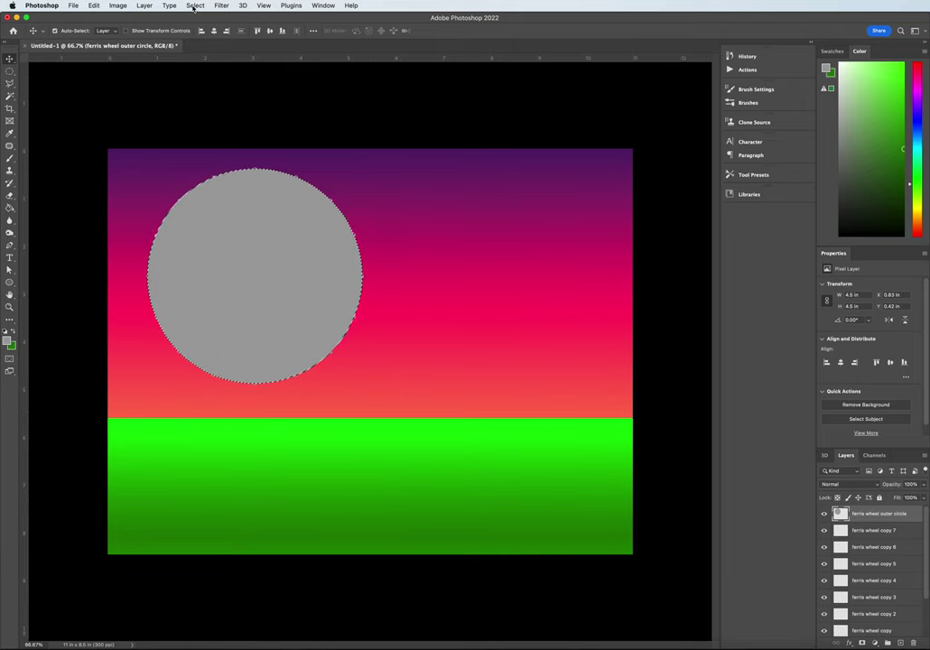
Contract the circular selection by 20 pixels using Select > Modify > Contract
left_click(195, 8)
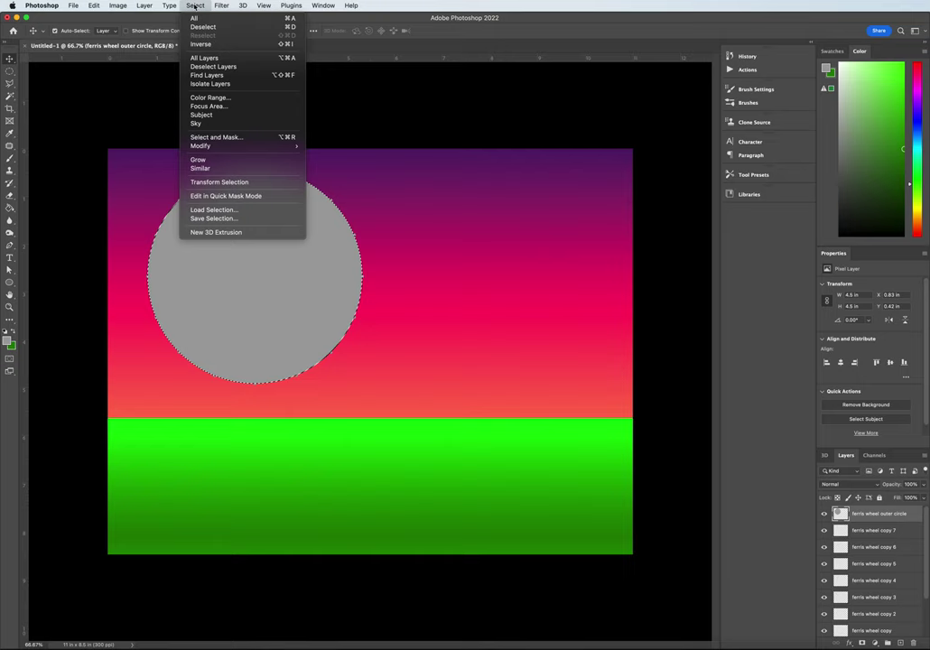
mouse_move(220, 149)
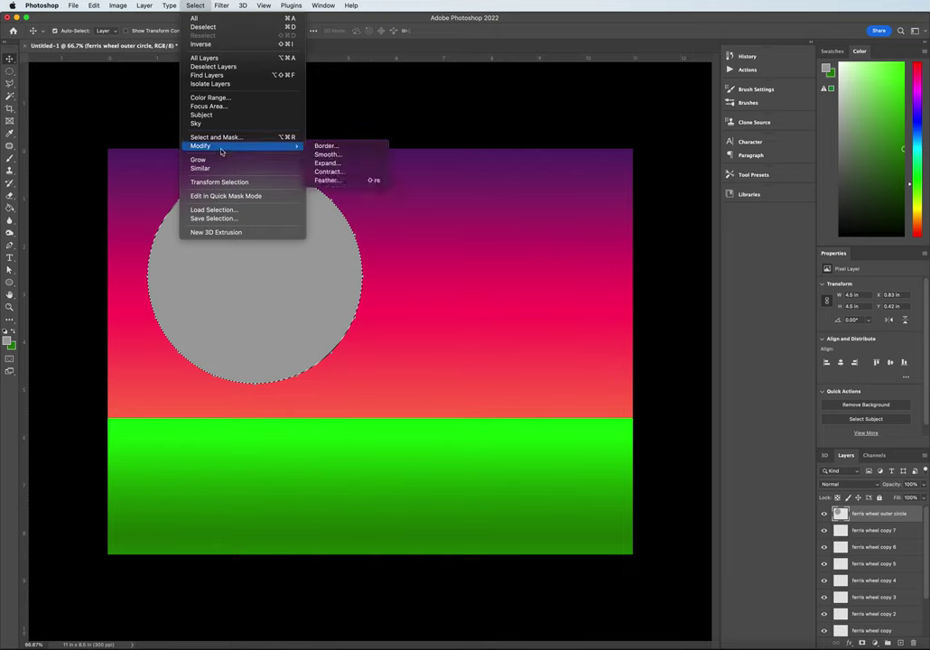
left_click(322, 172)
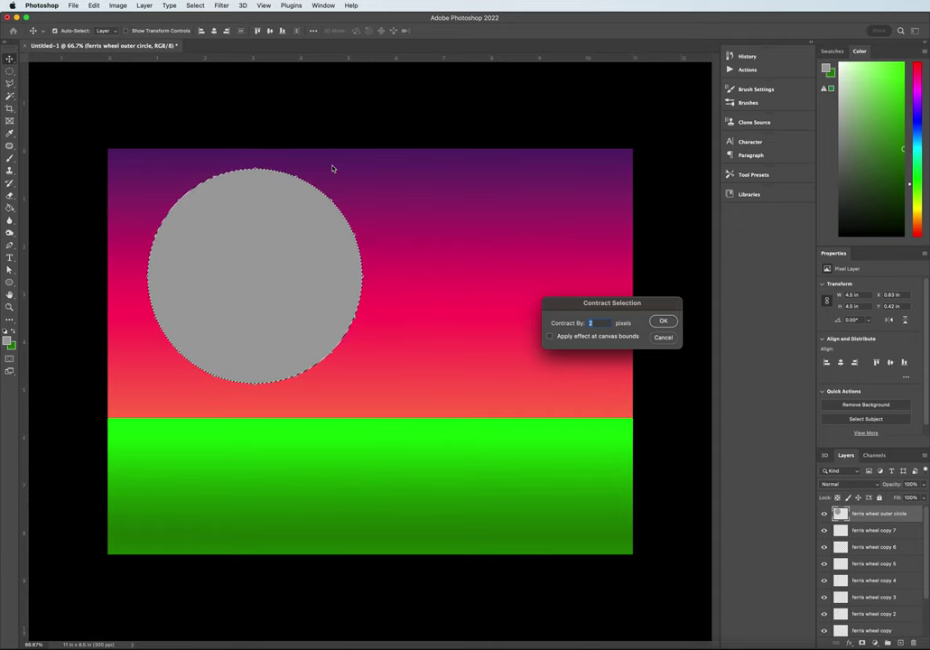
type("20")
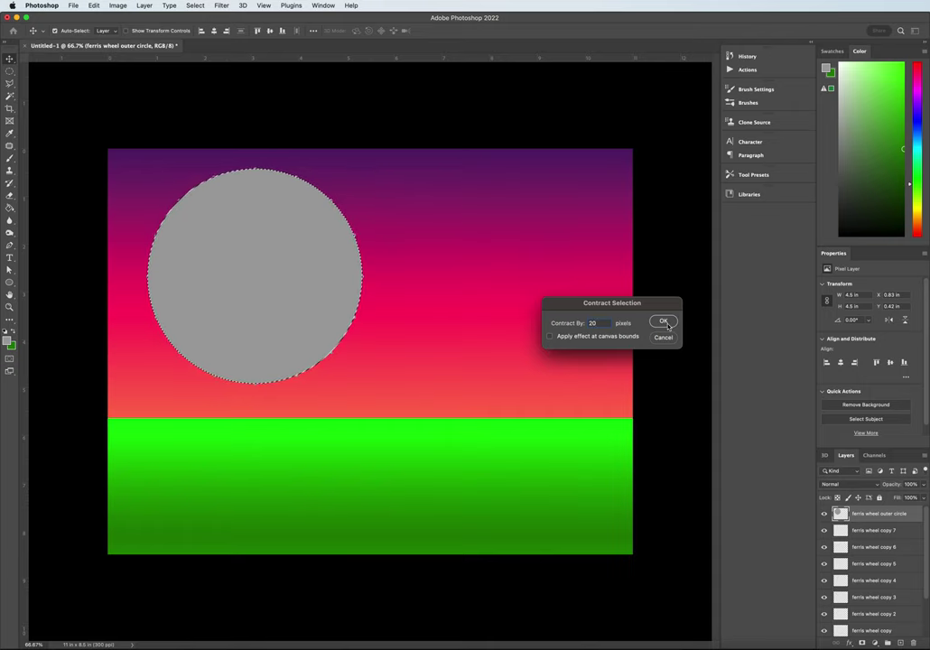
left_click(664, 323)
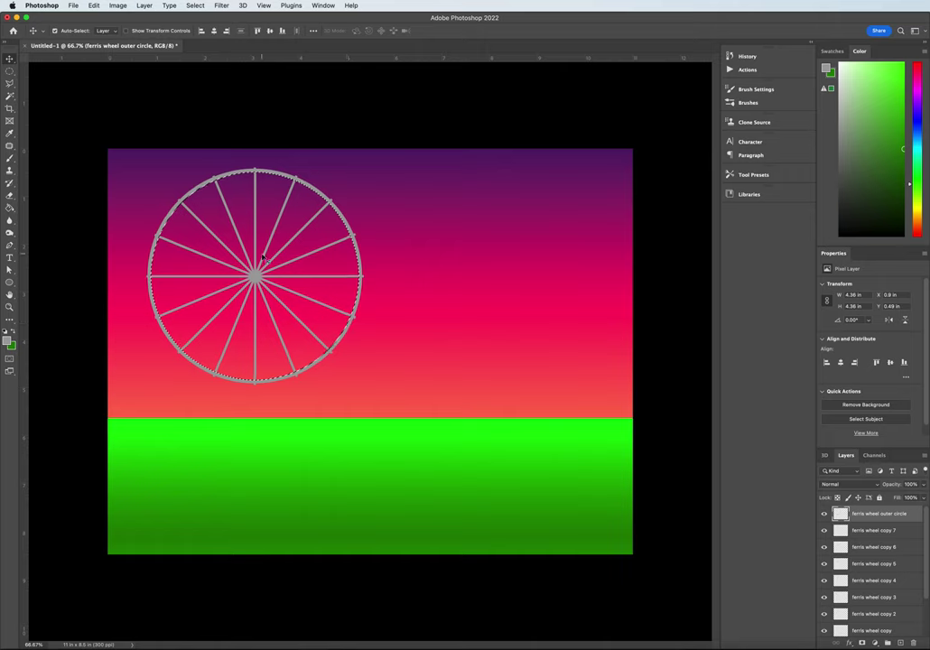
Deselect and duplicate the outer circle layer as 'ferris wheel outer circle copy'
key("super+d")
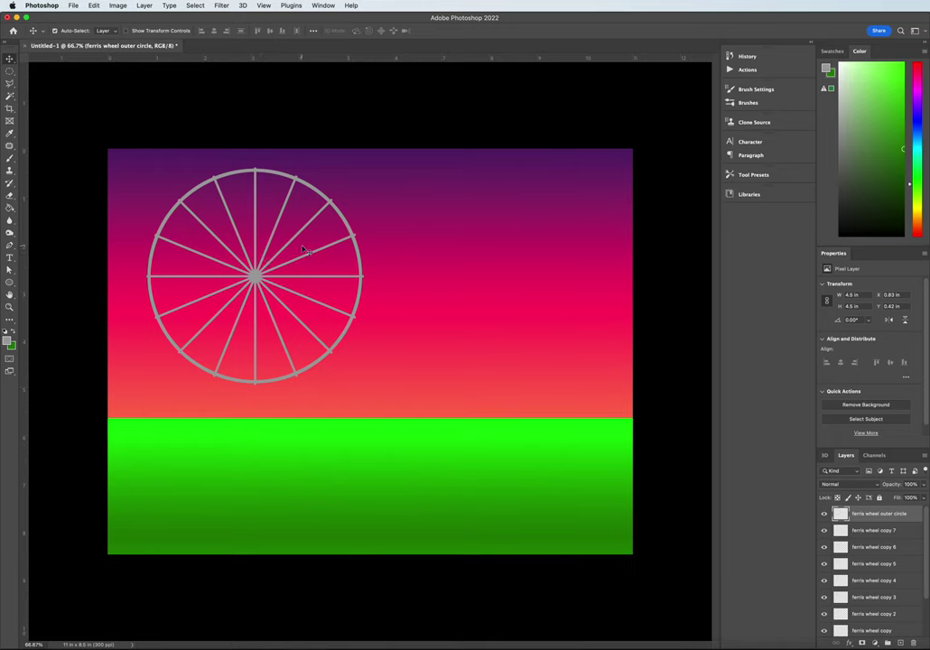
right_click(884, 515)
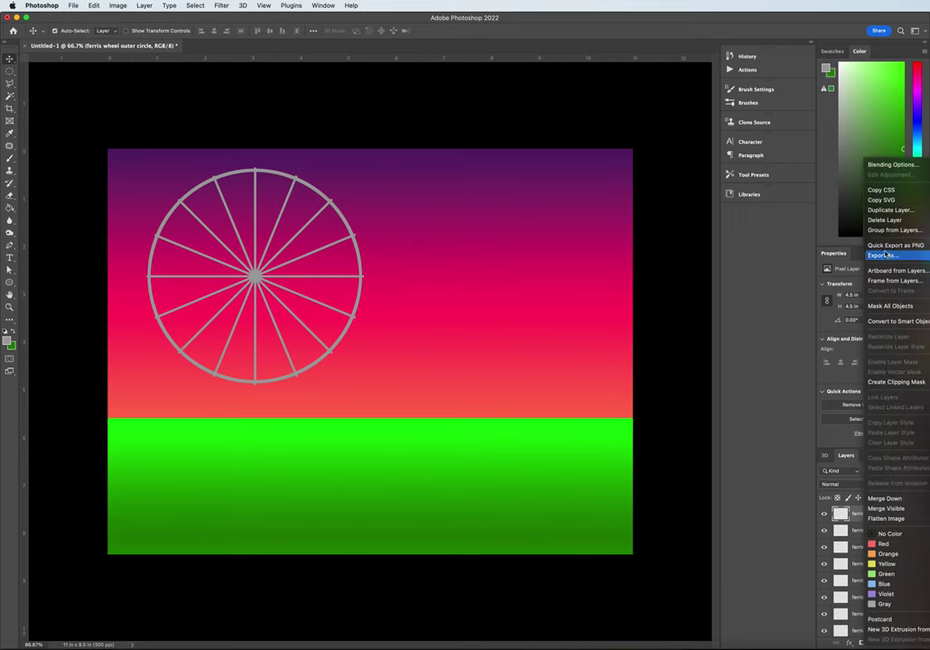
left_click(891, 210)
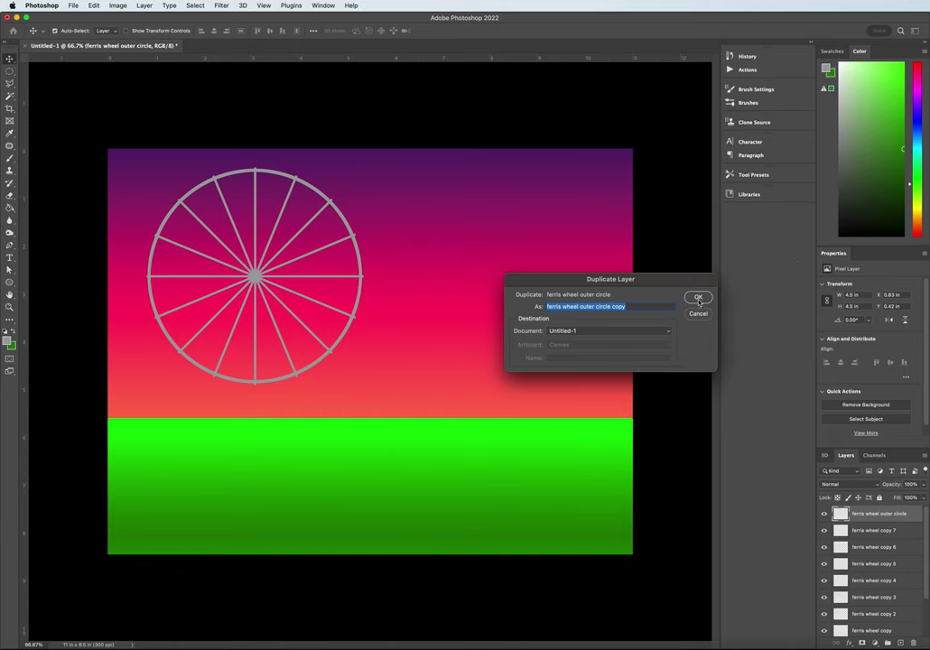
left_click(698, 298)
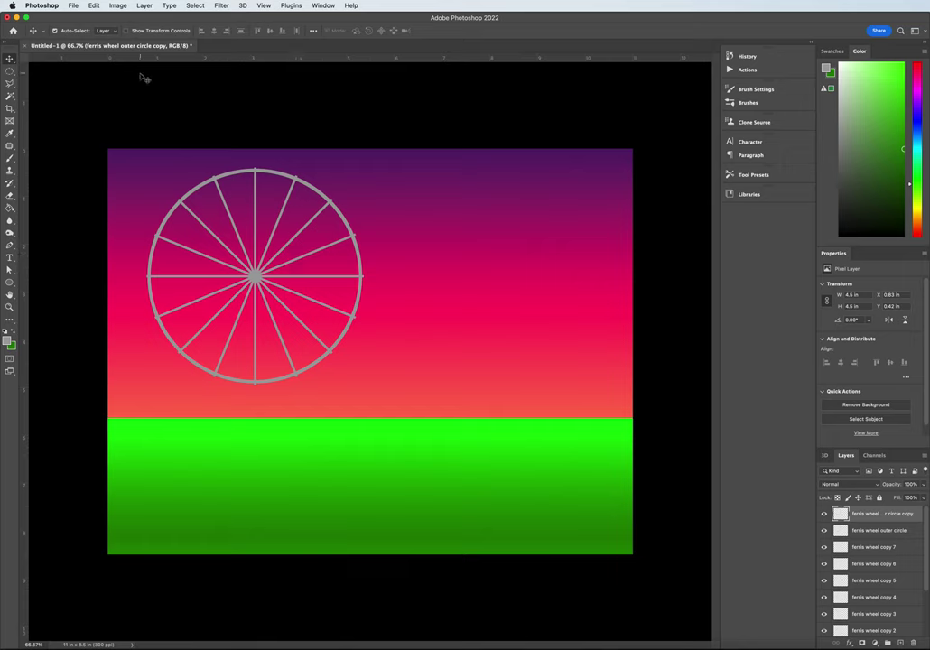
Scale the copy down to a 1.88 in inner ring centred on the hub
key("super+t")
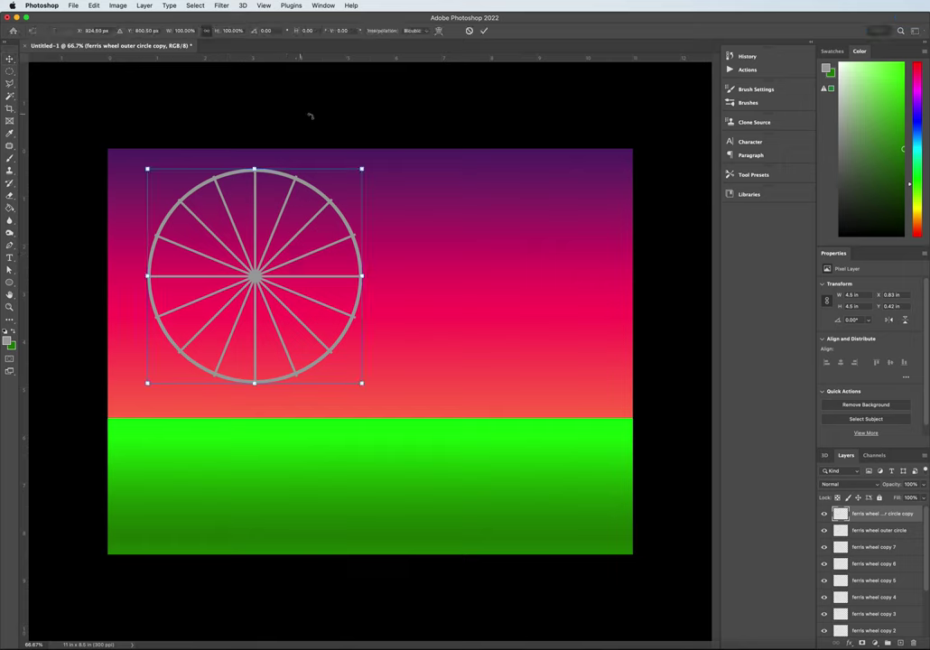
left_click_drag(362, 167, 283, 246)
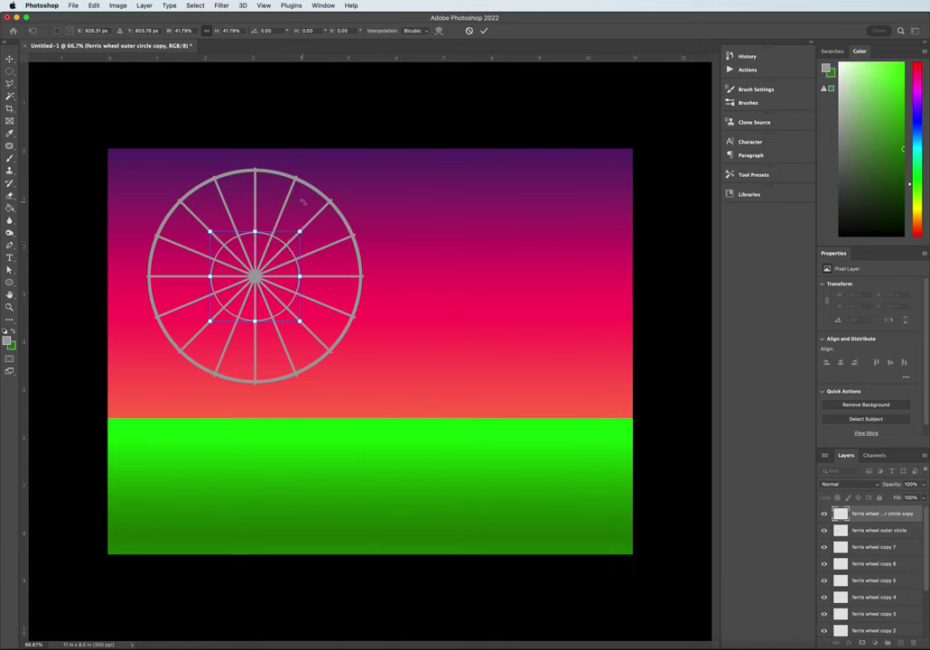
key("Up")
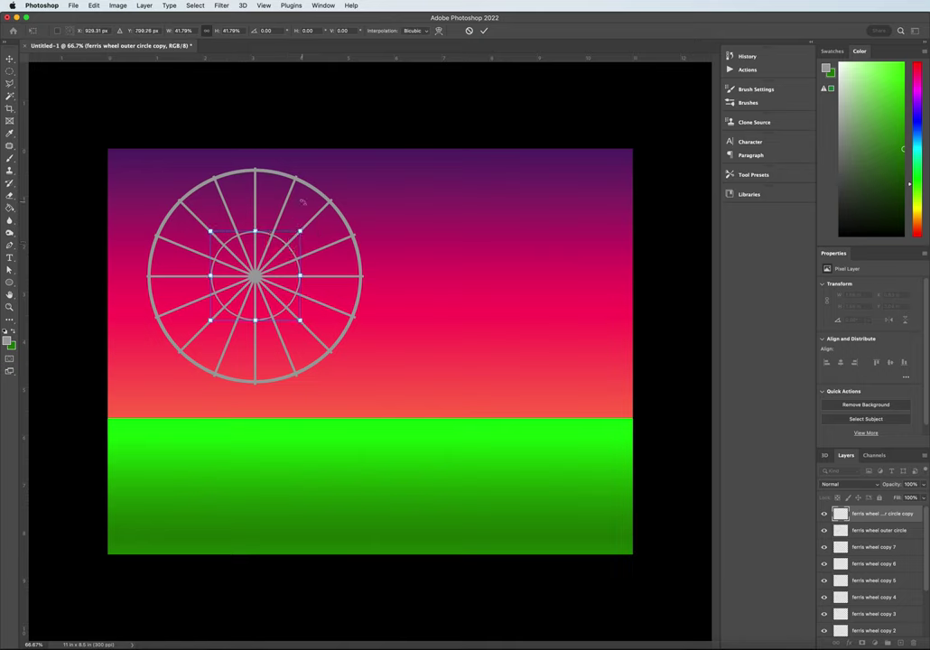
key("Down")
key("Left")
key("Right")
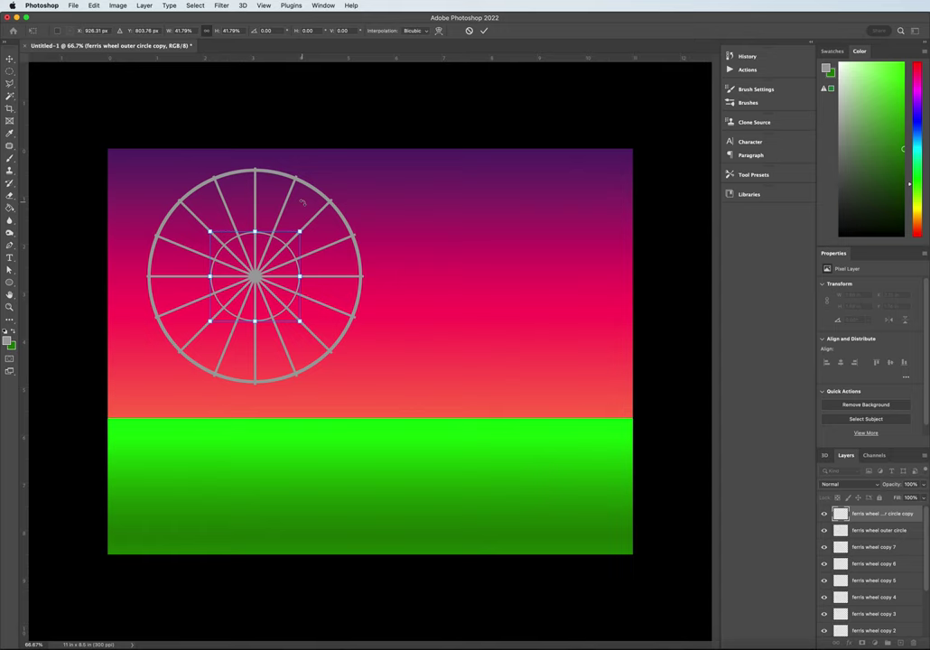
key("Return")
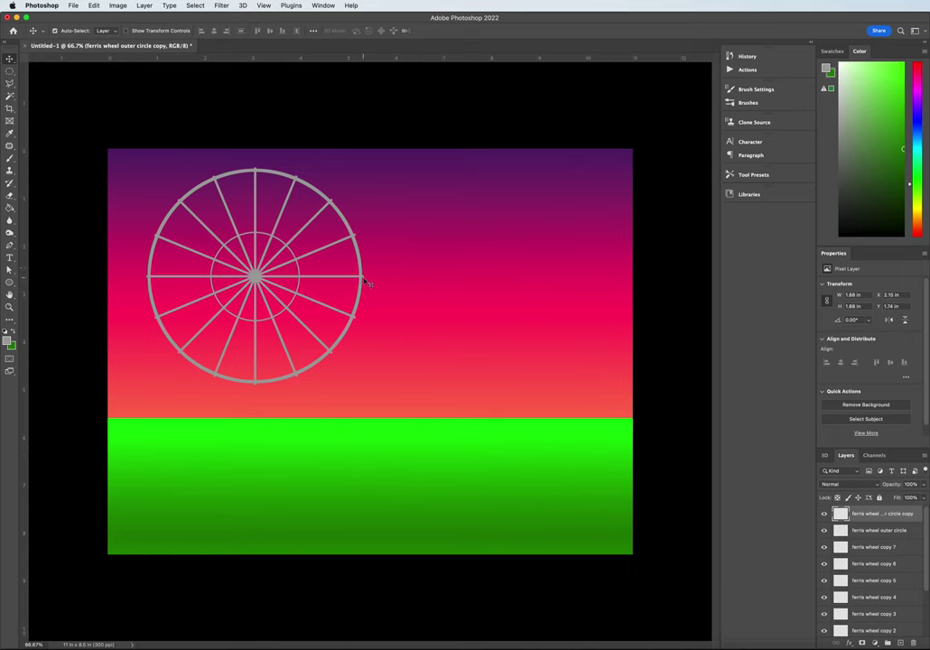
Add a new layer named 'Seats' and zoom the canvas to 100%
left_click(901, 643)
double_click(863, 513)
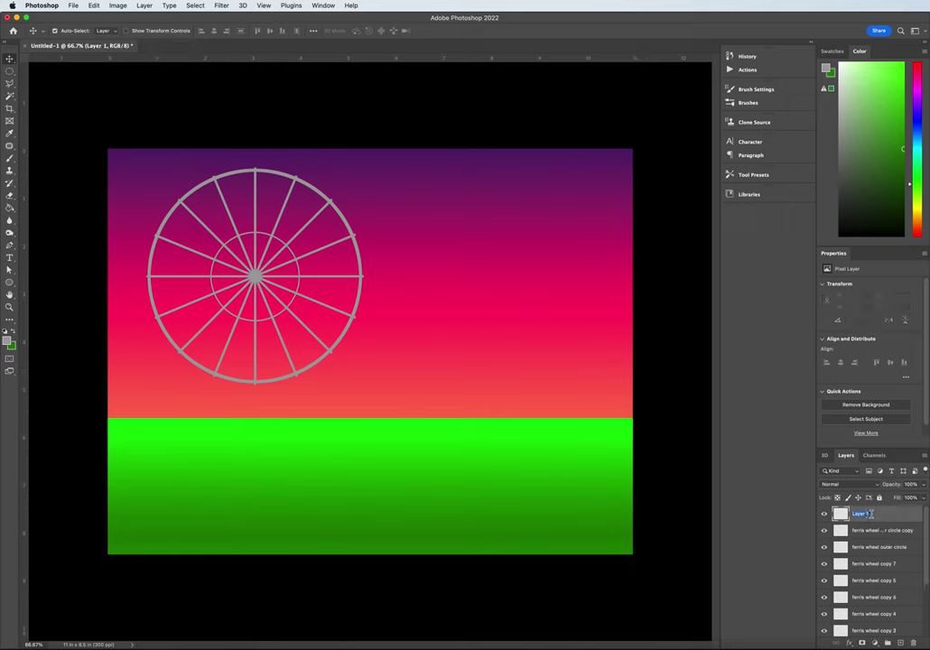
type("Seats")
key("Return")
key("super+plus")
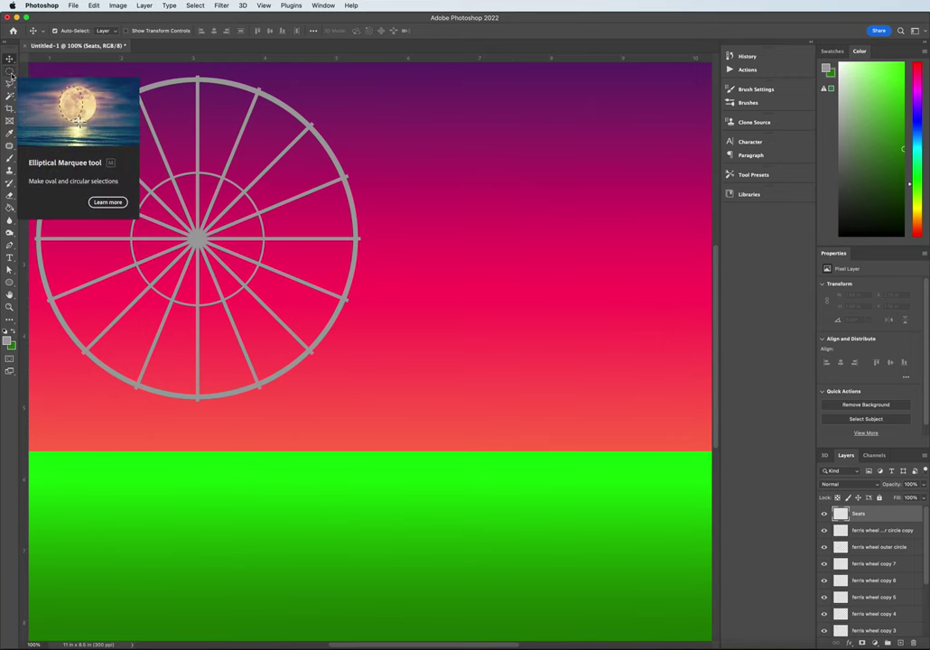
Make a rectangular marquee selection to the right of the wheel
left_click(10, 72)
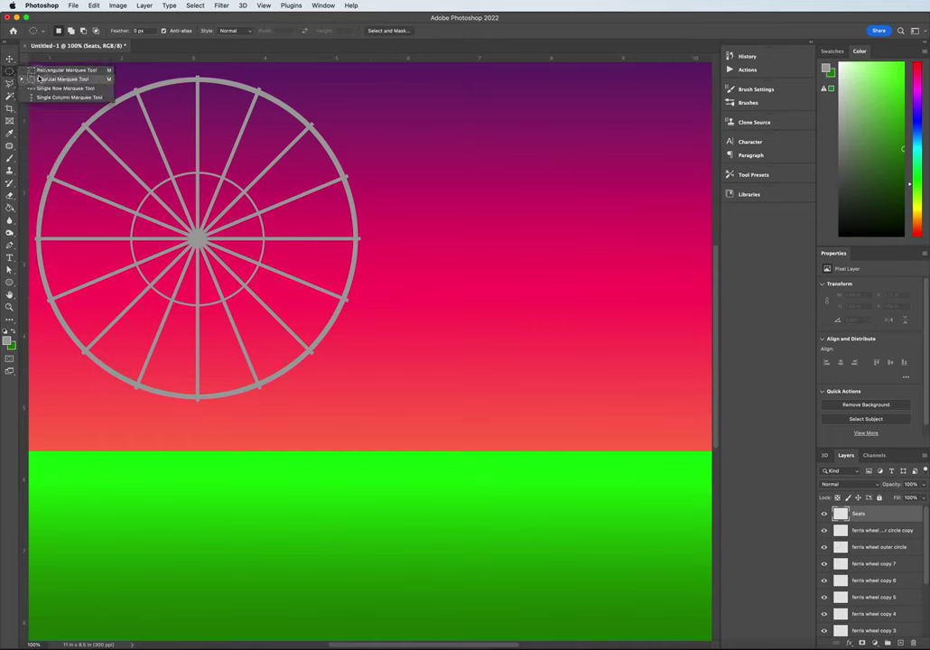
left_click(68, 69)
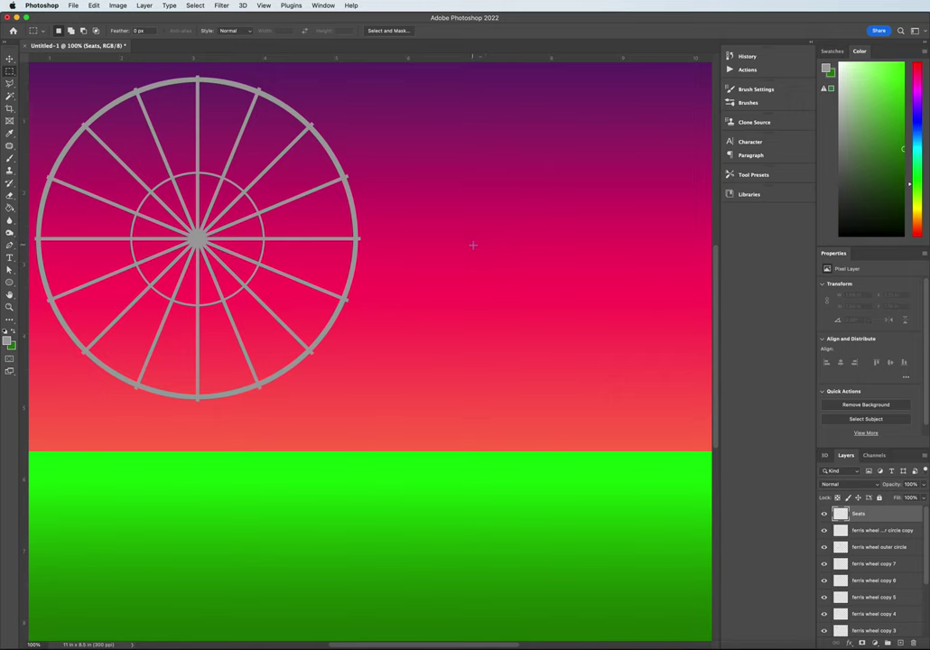
left_click_drag(463, 248, 593, 317)
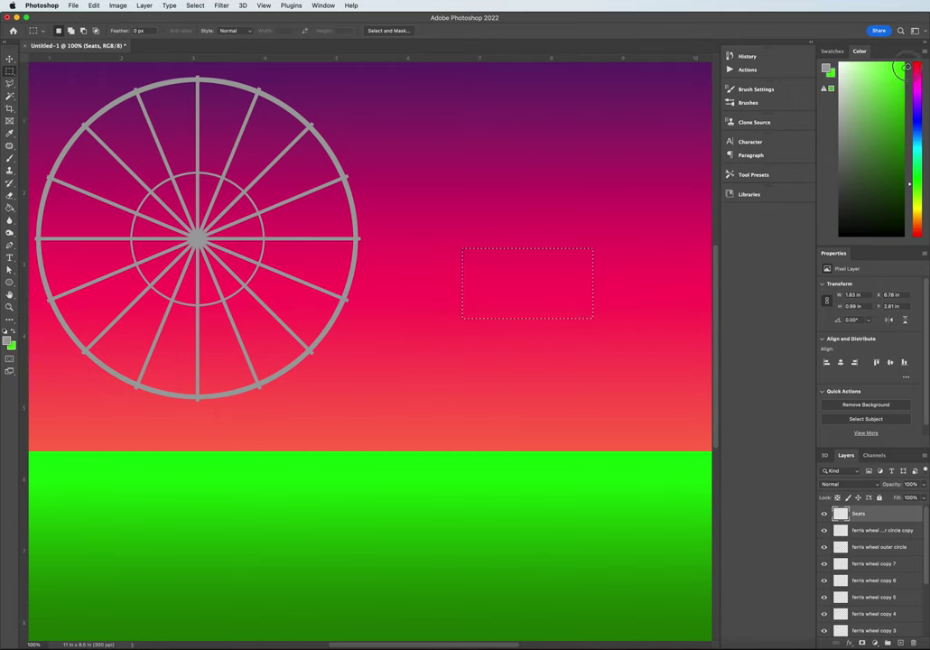
Fill the selection with light blue using the Paint Bucket, then deselect
left_click(907, 65)
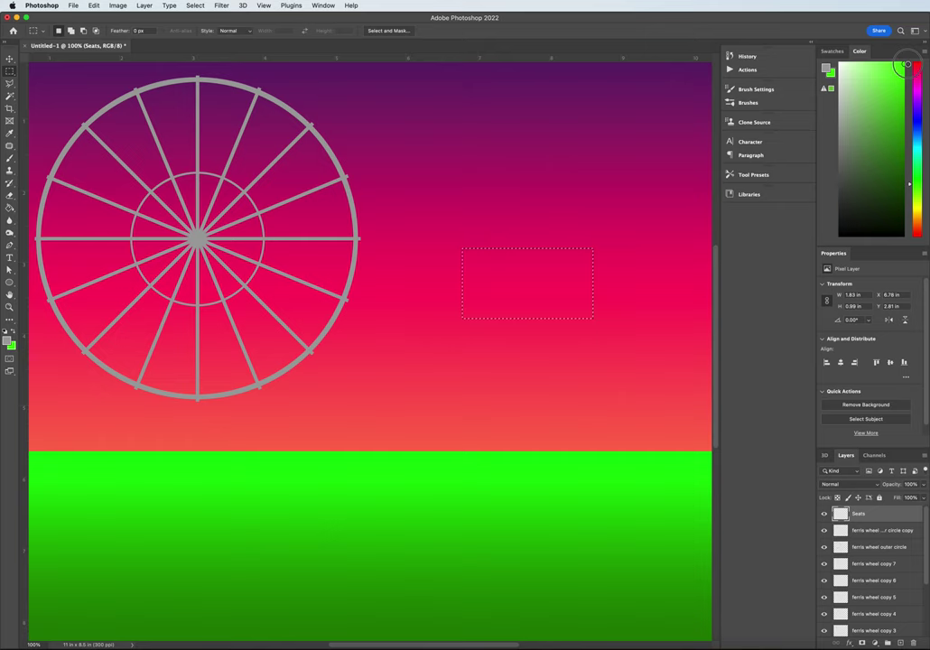
left_click(917, 136)
left_click(904, 67)
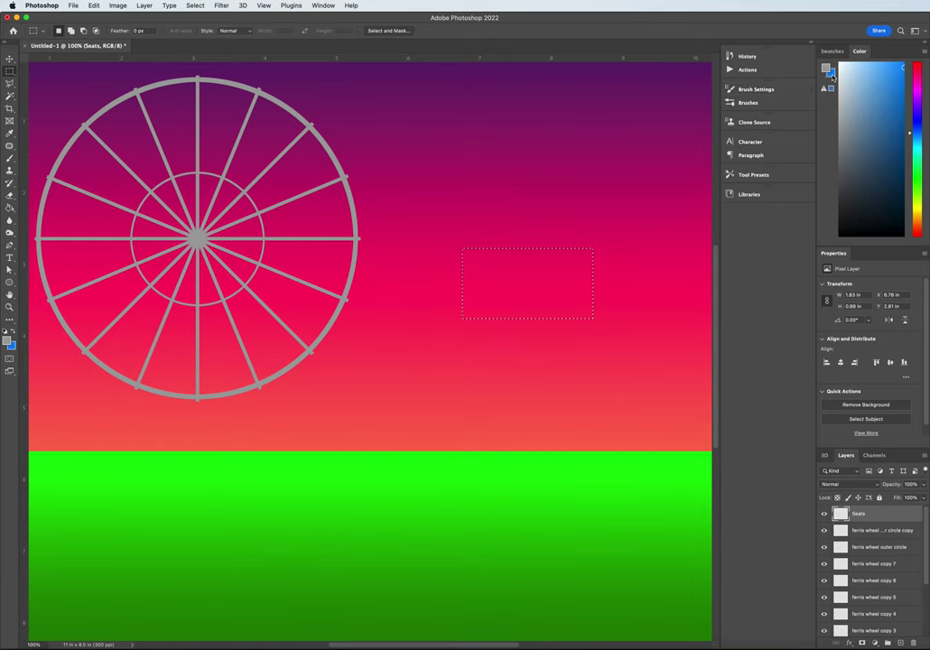
left_click(12, 333)
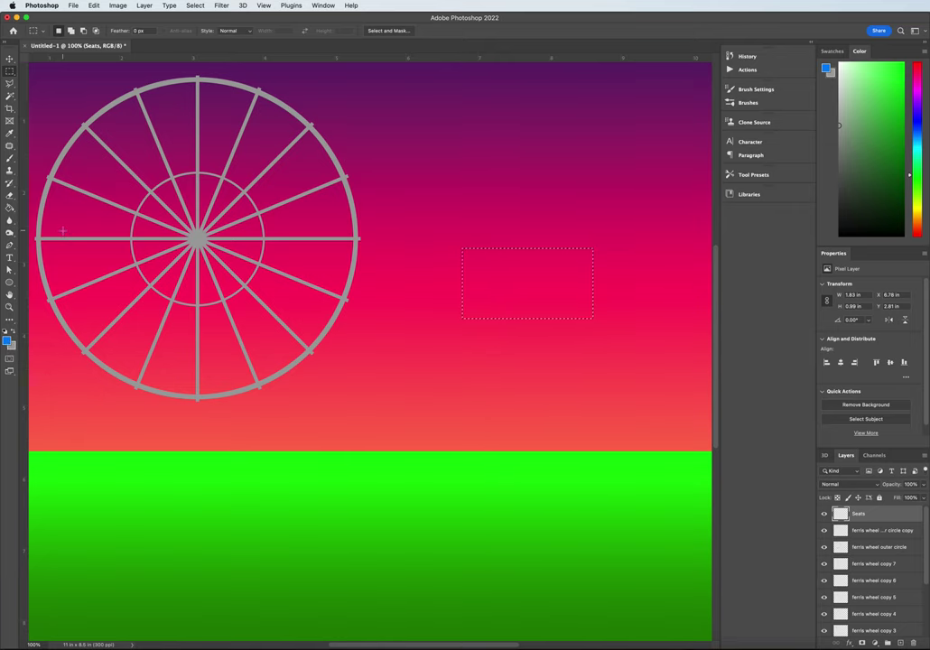
left_click(9, 207)
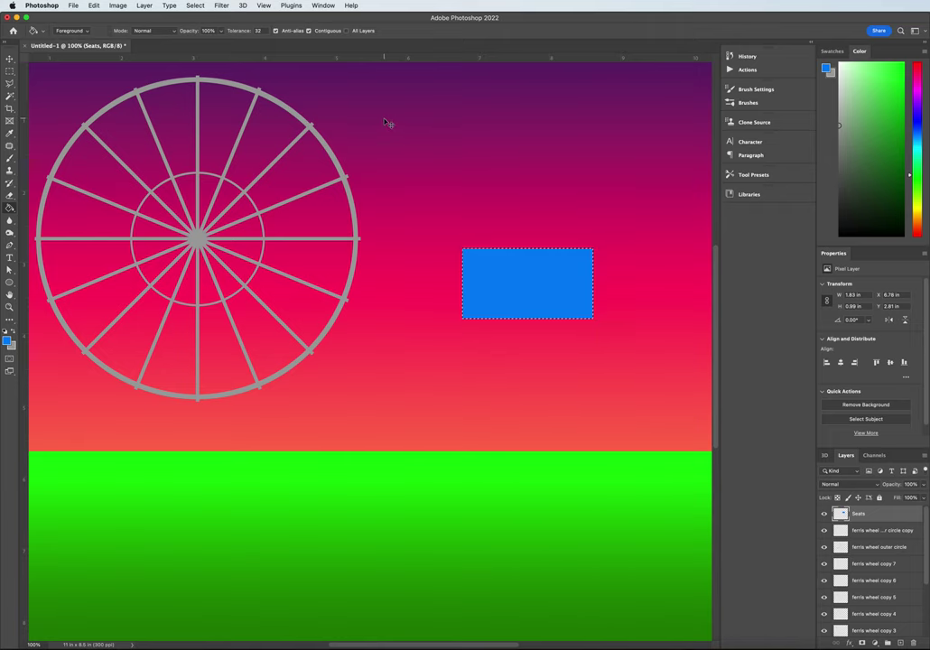
key("super+d")
Distort the blue rectangle into a trapezoid by pulling both bottom corners inward
left_click(120, 6)
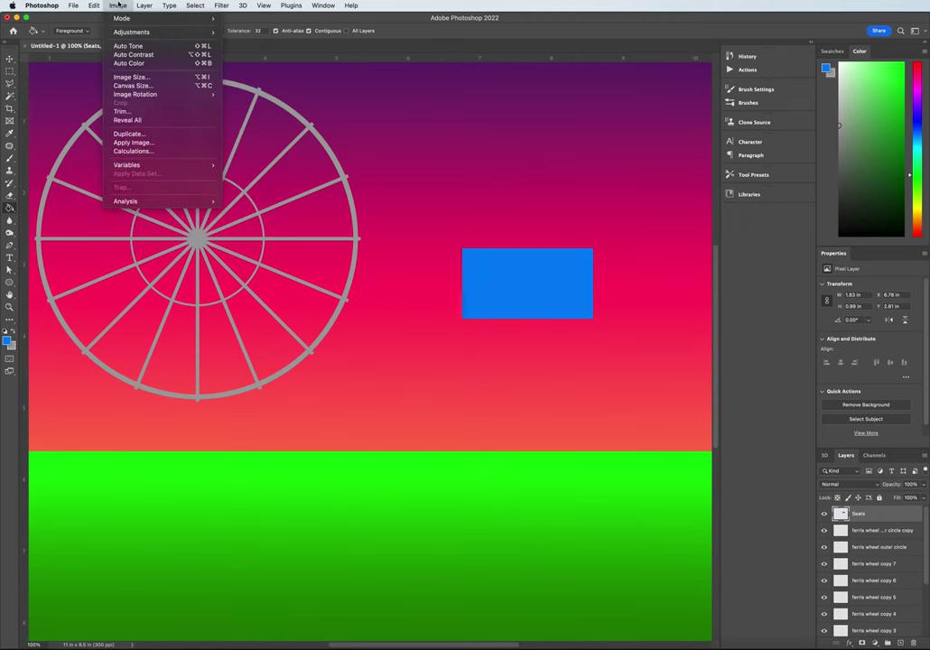
mouse_move(94, 6)
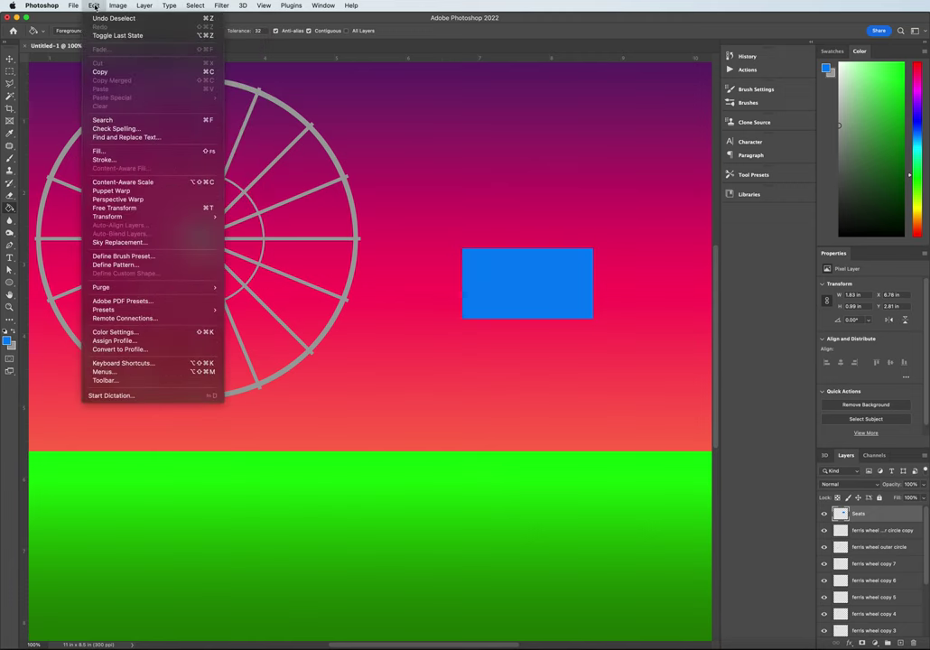
mouse_move(121, 223)
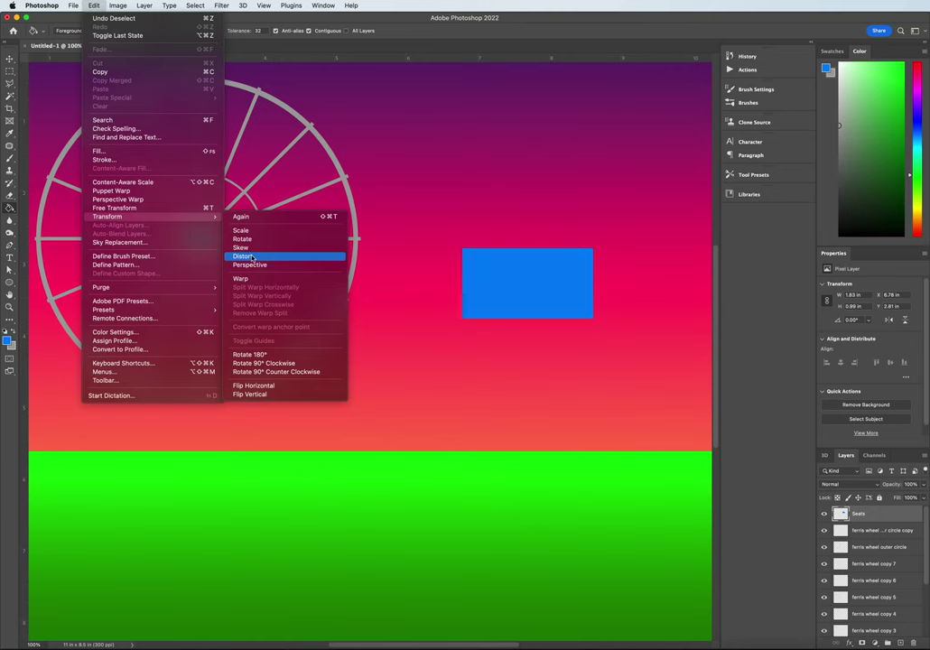
left_click(252, 257)
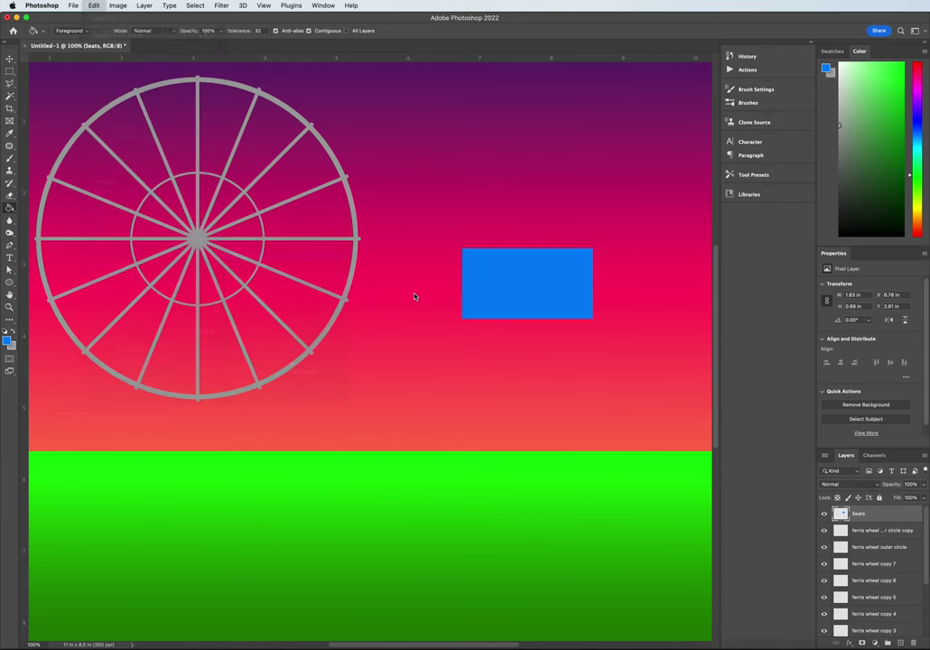
right_click(530, 289)
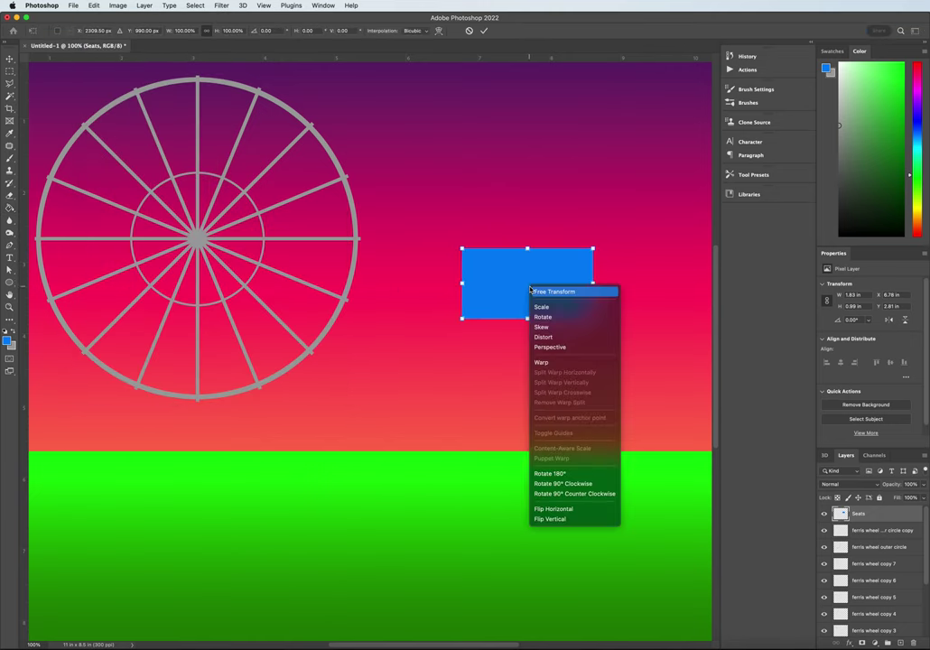
left_click(557, 339)
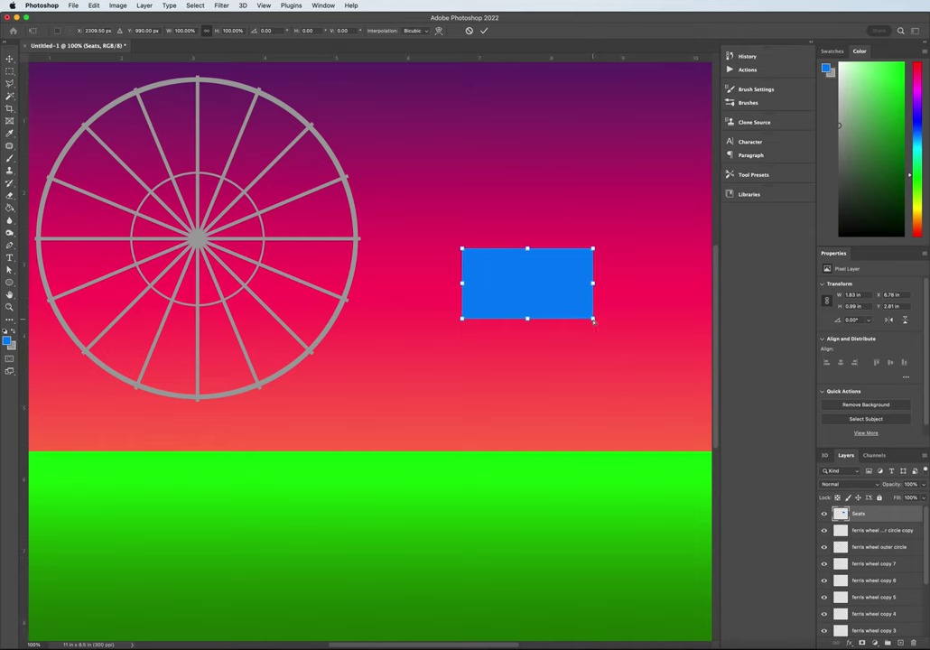
left_click_drag(593, 320, 574, 319)
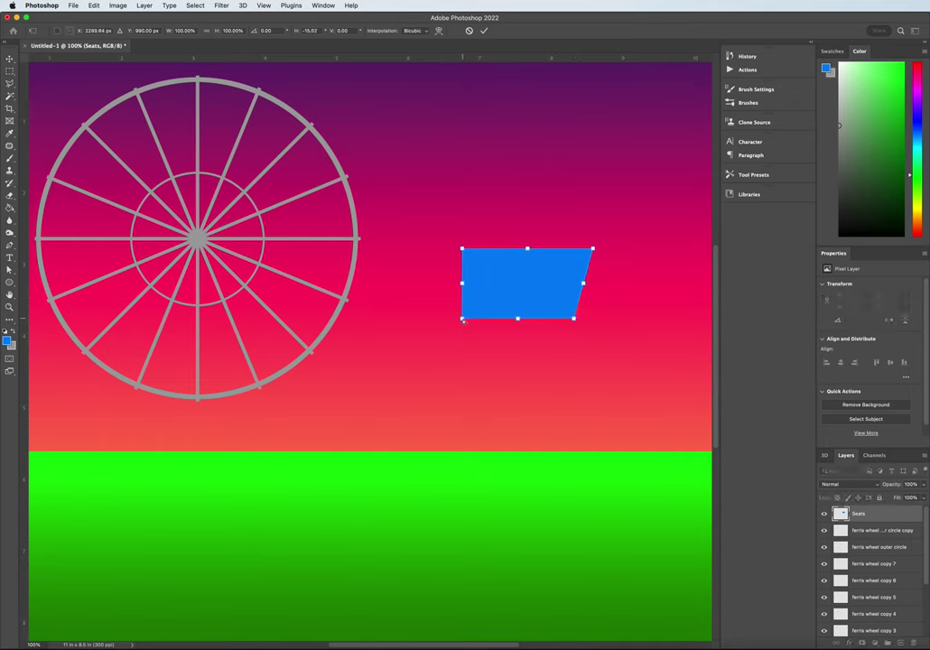
left_click_drag(462, 319, 485, 325)
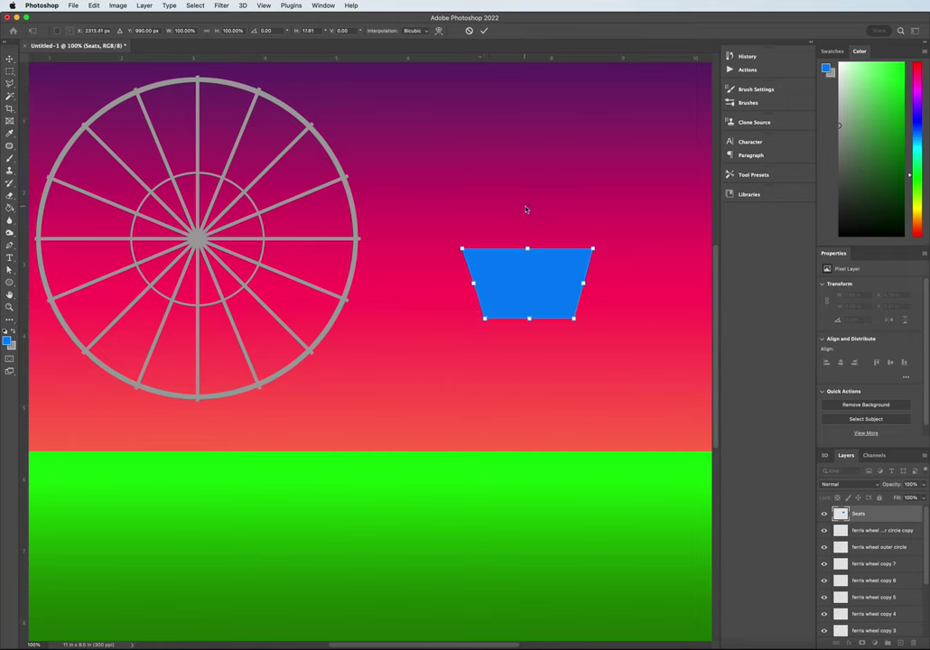
Warp the blue seat on a 3x3 grid to curve its lower sides into a bucket
right_click(521, 280)
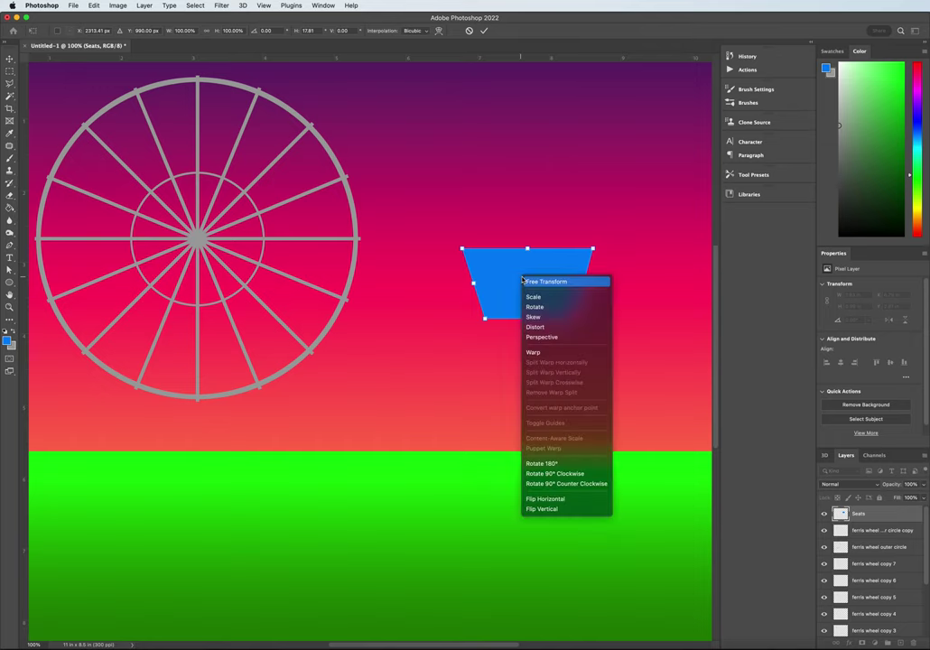
left_click(542, 353)
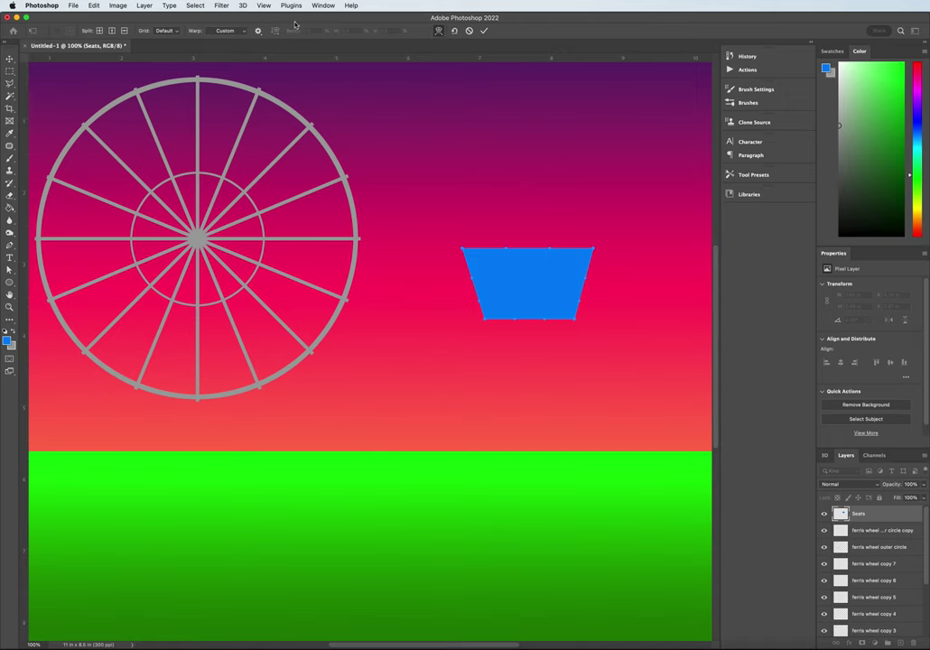
left_click(221, 30)
left_click(221, 31)
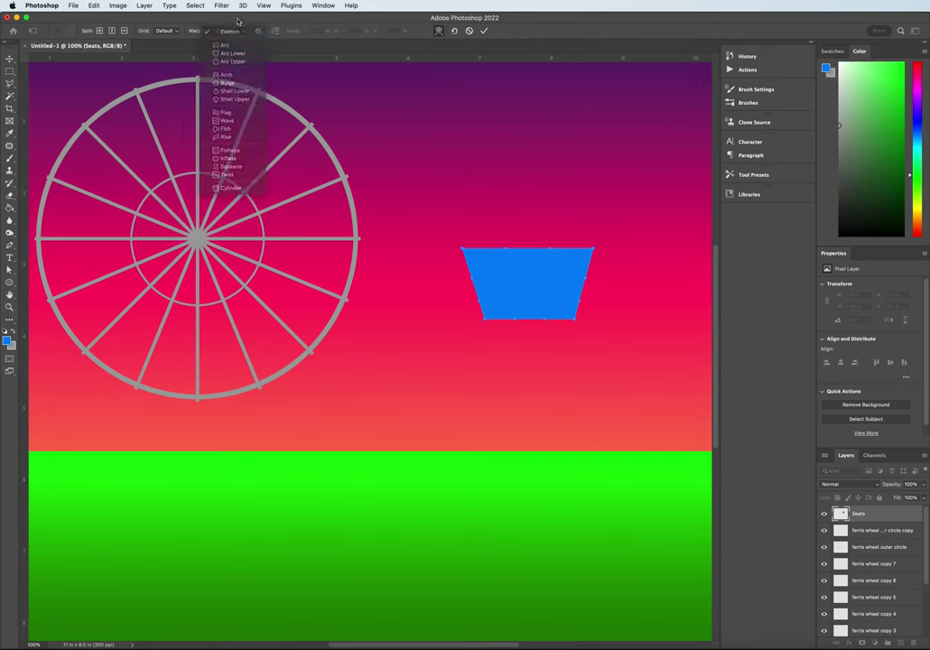
left_click(164, 30)
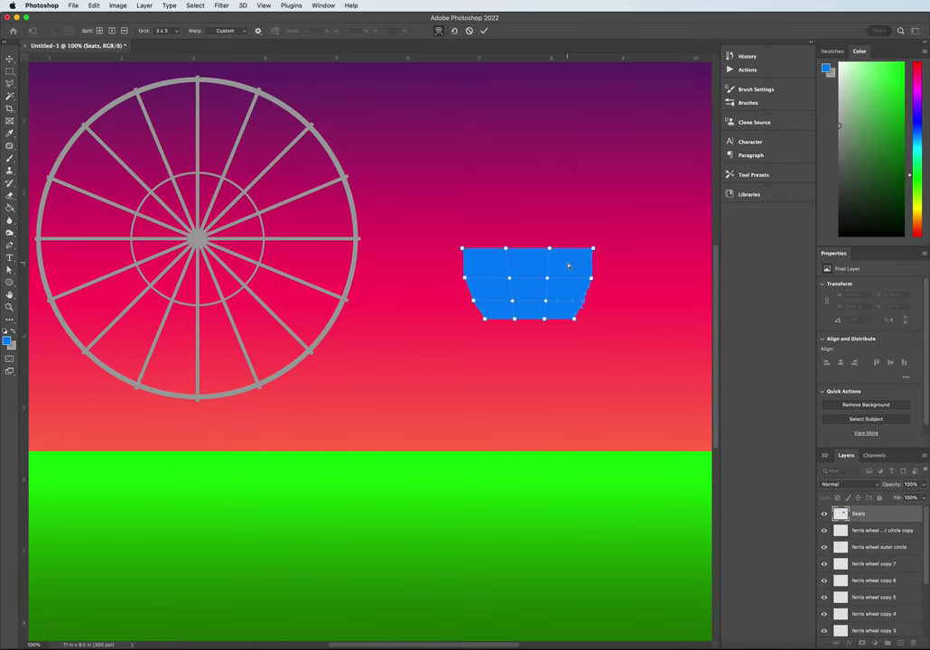
key("Return")
key("g")
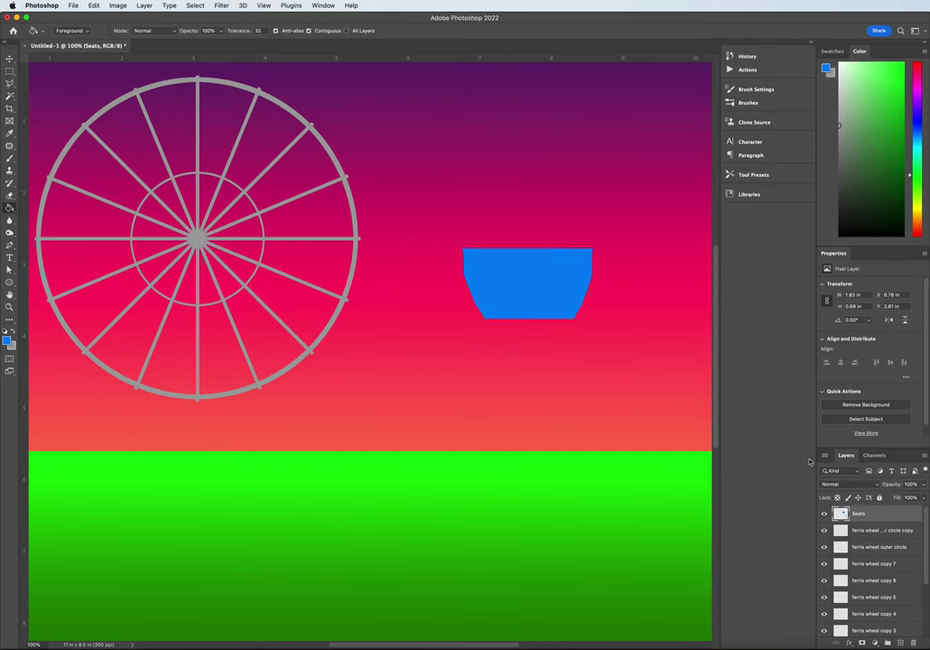
left_click(10, 81)
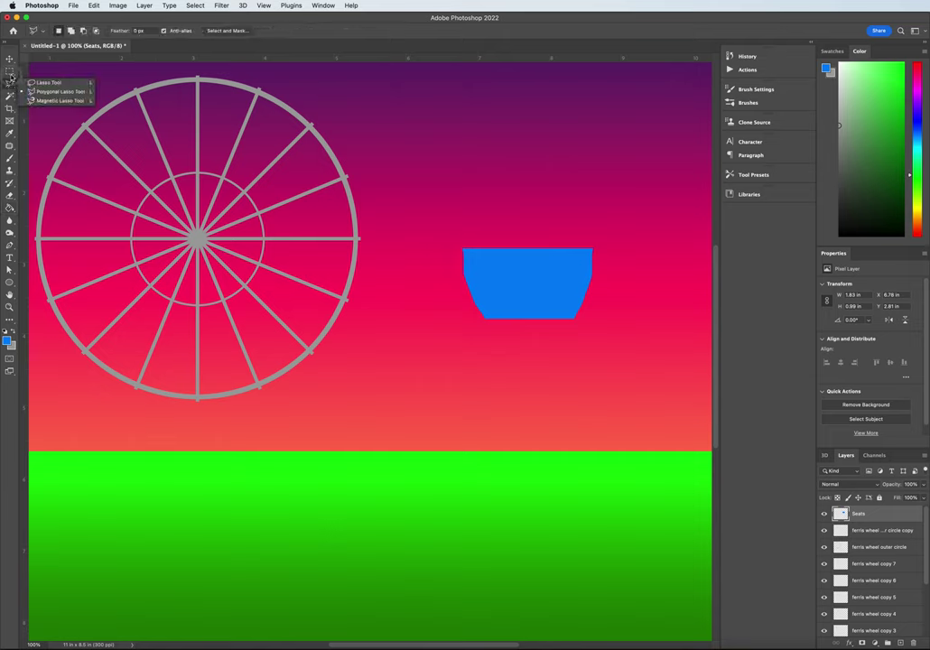
left_click(10, 70)
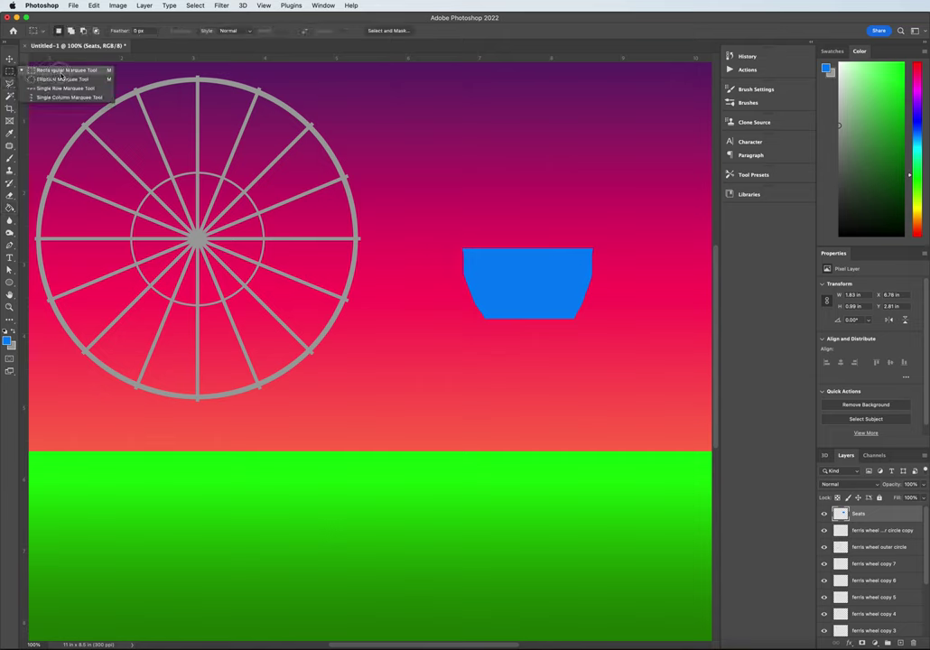
Select two thin vertical strips above the seat's left and right sides
left_click(54, 70)
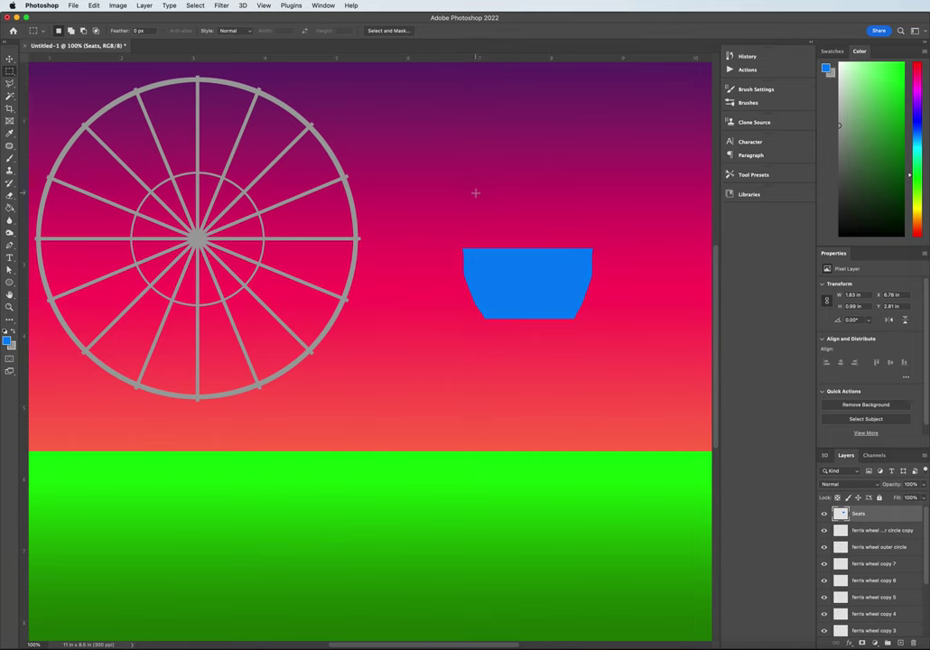
left_click_drag(475, 192, 477, 250)
left_click_drag(573, 194, 574, 253)
Fill the strips with the wheel's grey sampled by the Eyedropper, then deselect
left_click(11, 210)
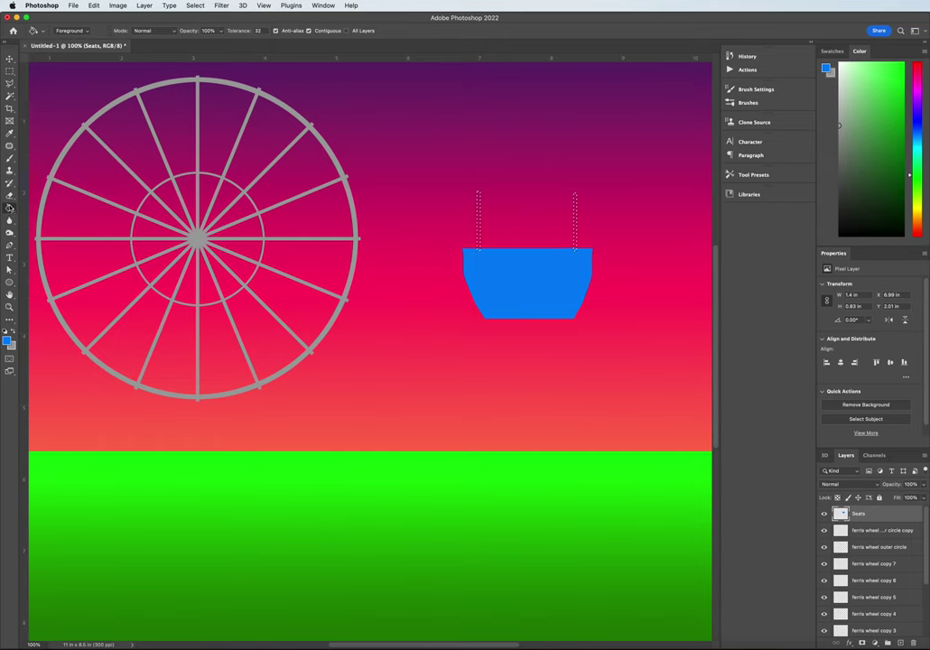
left_click(10, 133)
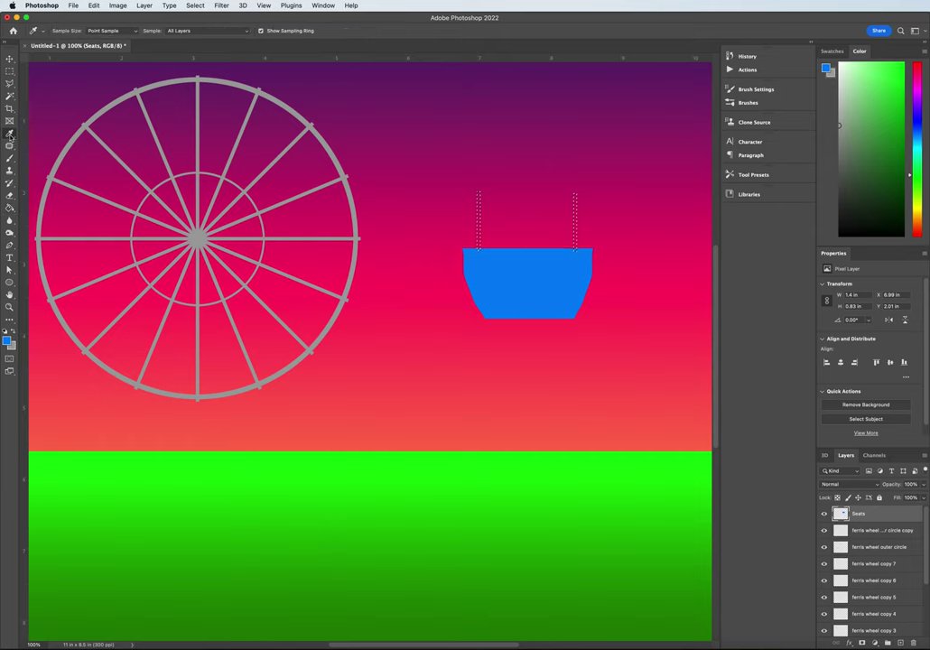
left_click(356, 267)
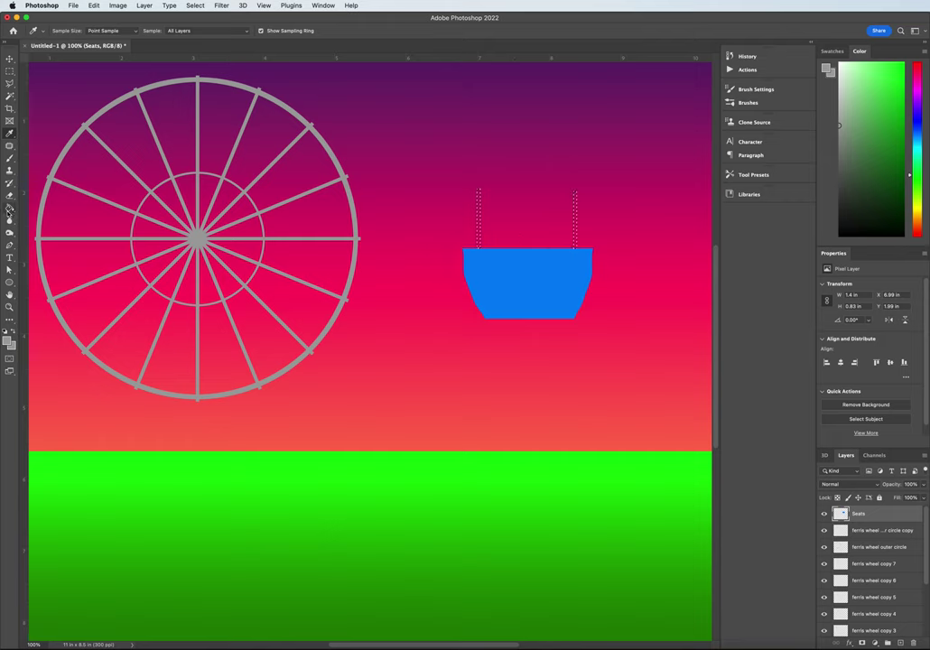
left_click(9, 207)
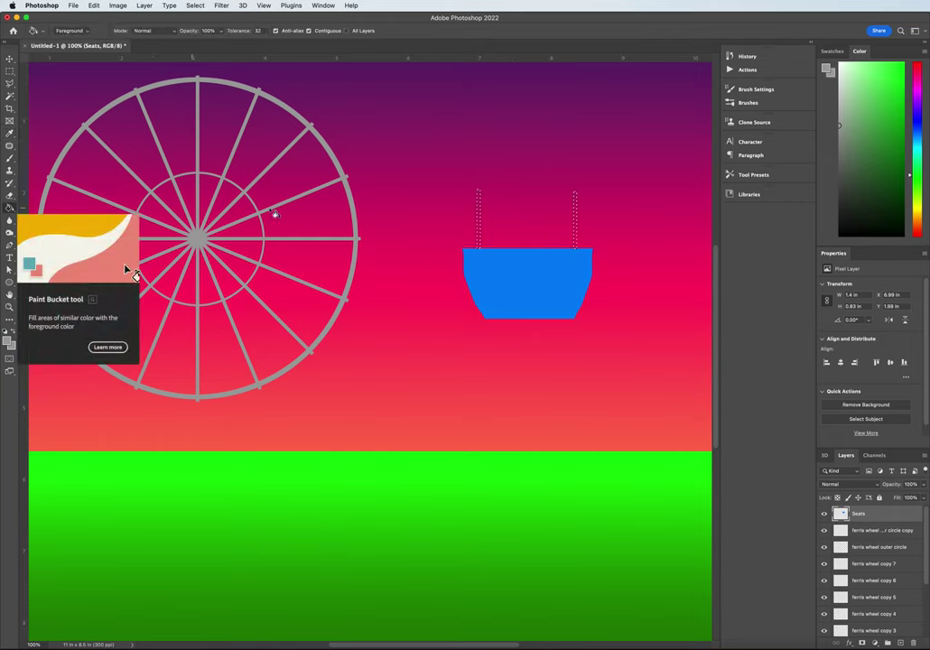
left_click(482, 219)
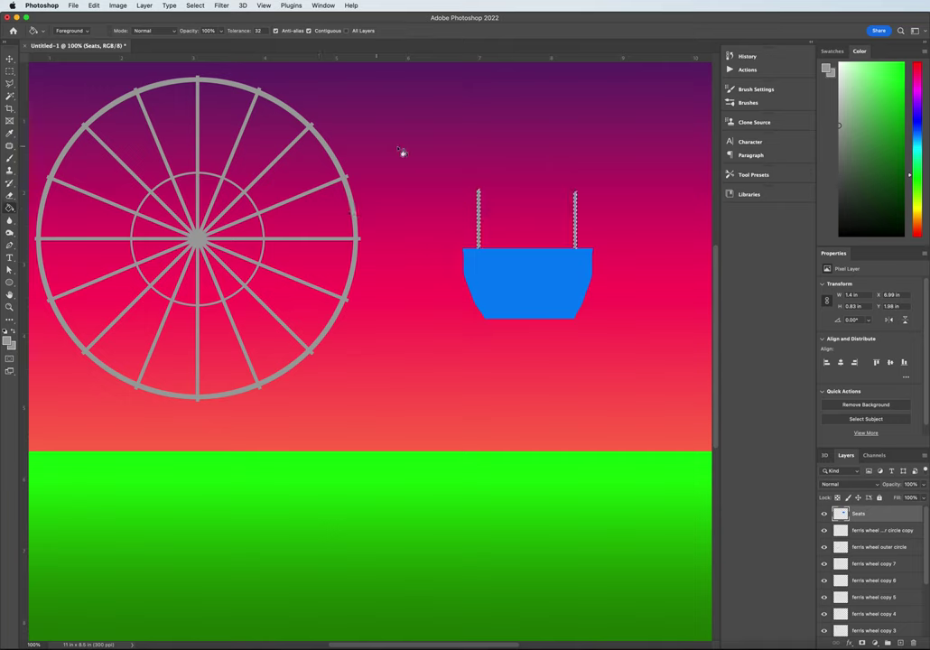
left_click(10, 70)
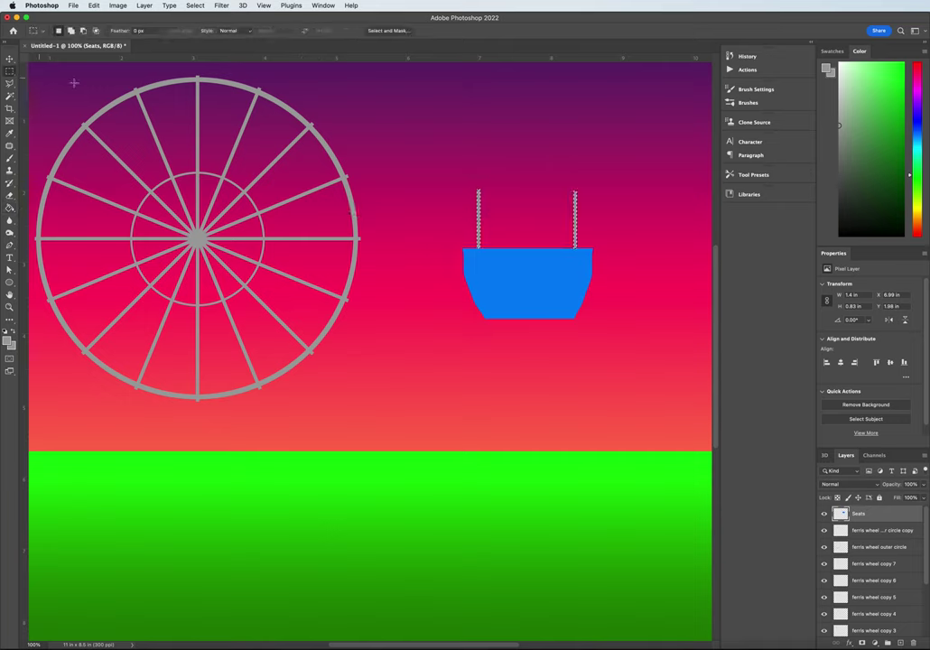
key("ctrl+d")
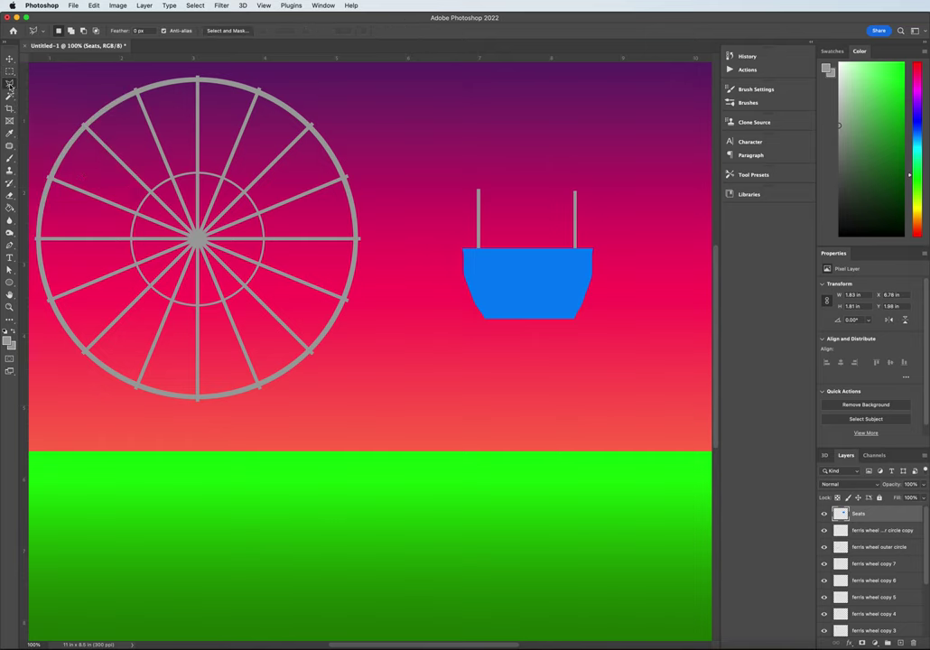
Outline a slanted roof shape above the rods with the Polygonal Lasso
left_click(9, 71)
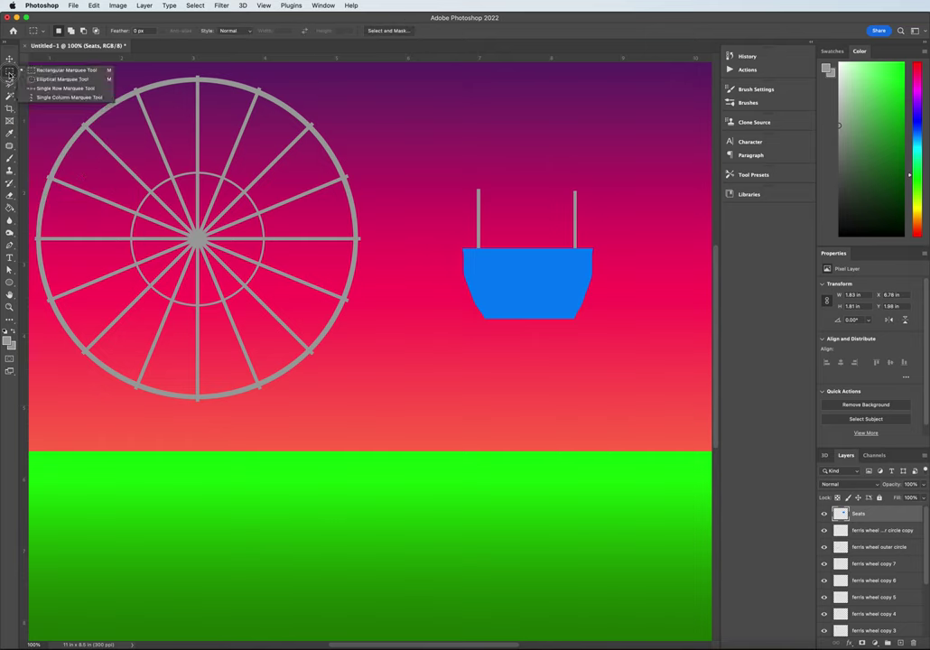
left_click(9, 83)
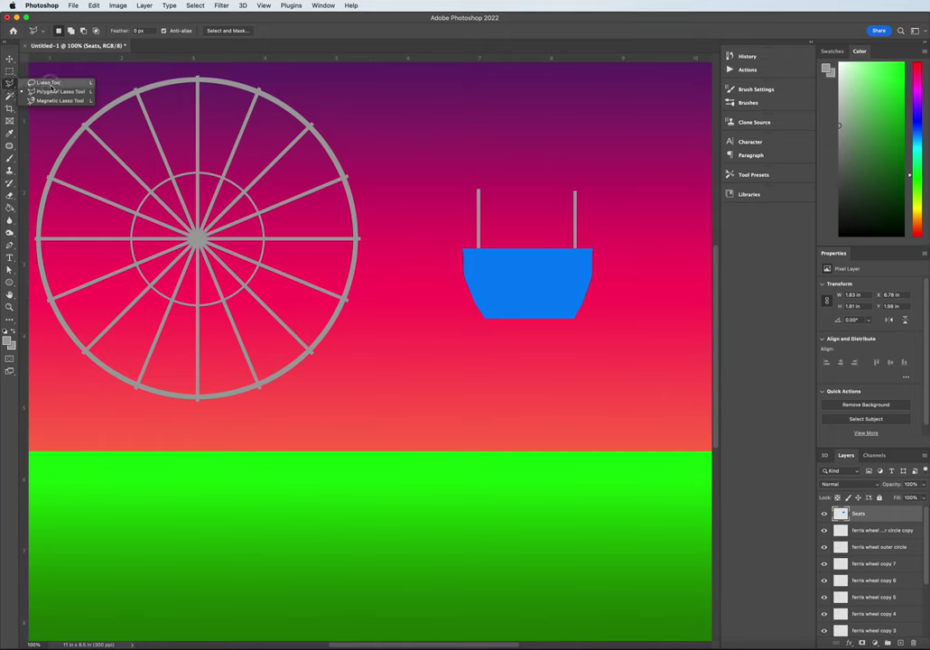
left_click(56, 91)
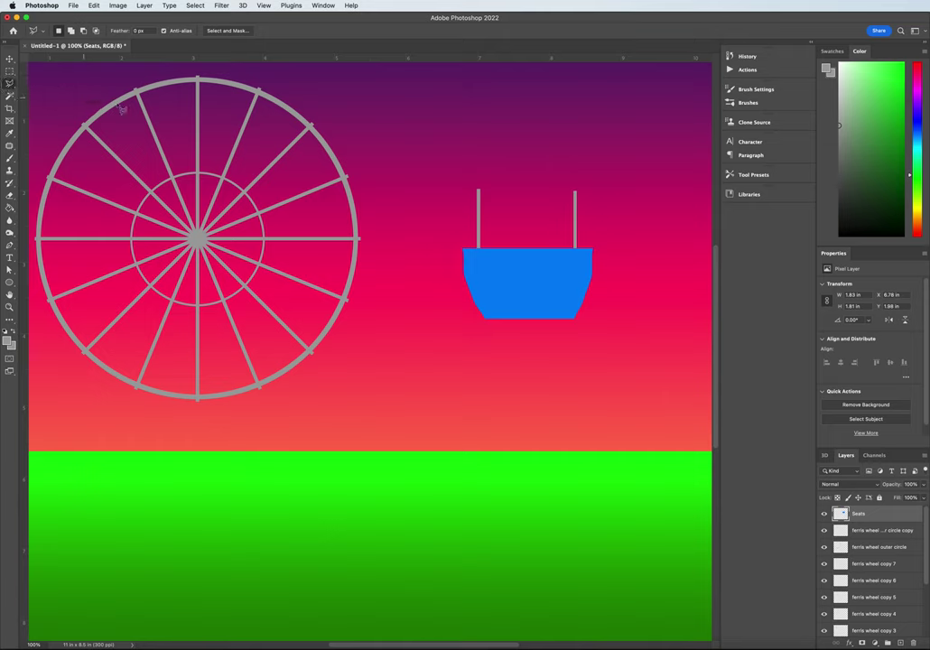
left_click(465, 190)
left_click(573, 169)
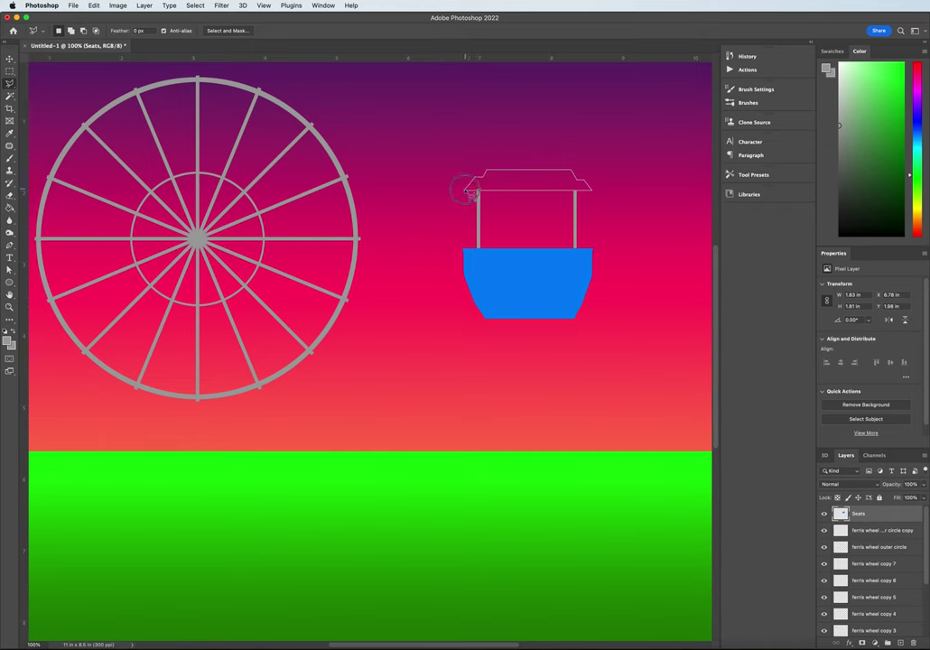
left_click(467, 191)
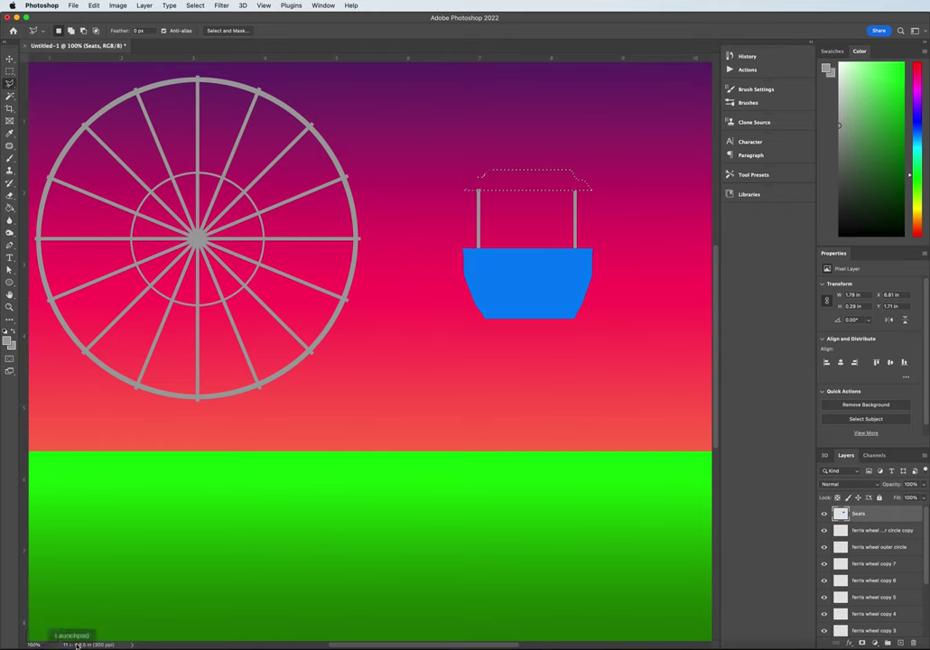
Fill the roof with the seat's blue sampled by the Eyedropper
left_click(10, 134)
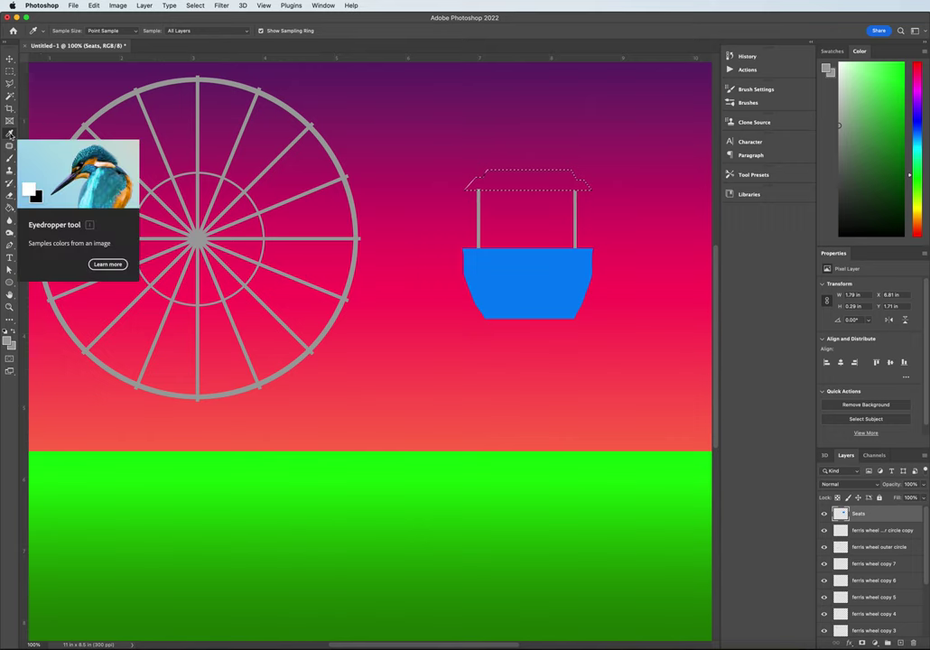
left_click(547, 283)
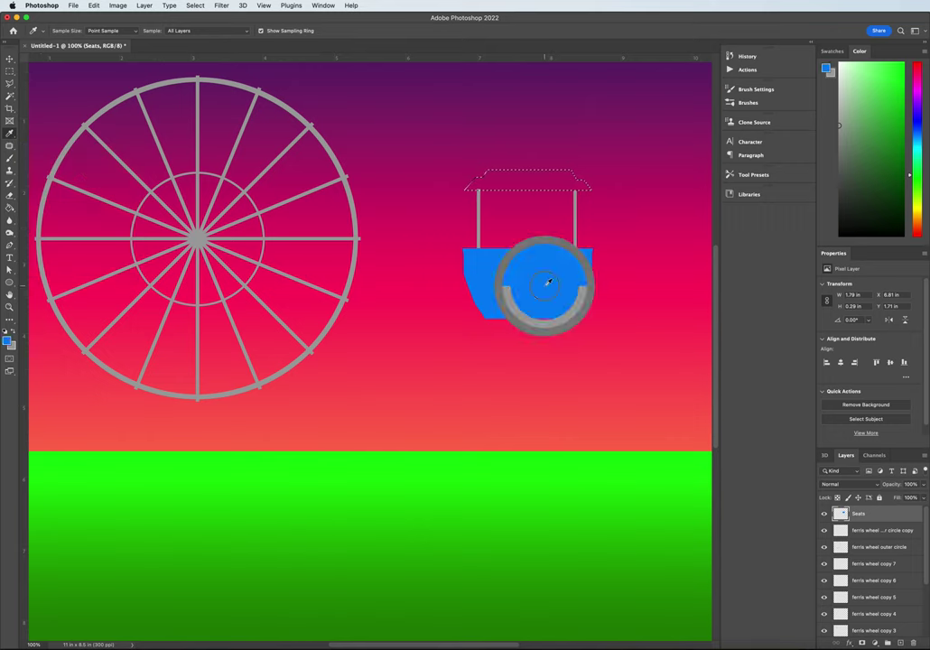
left_click(10, 207)
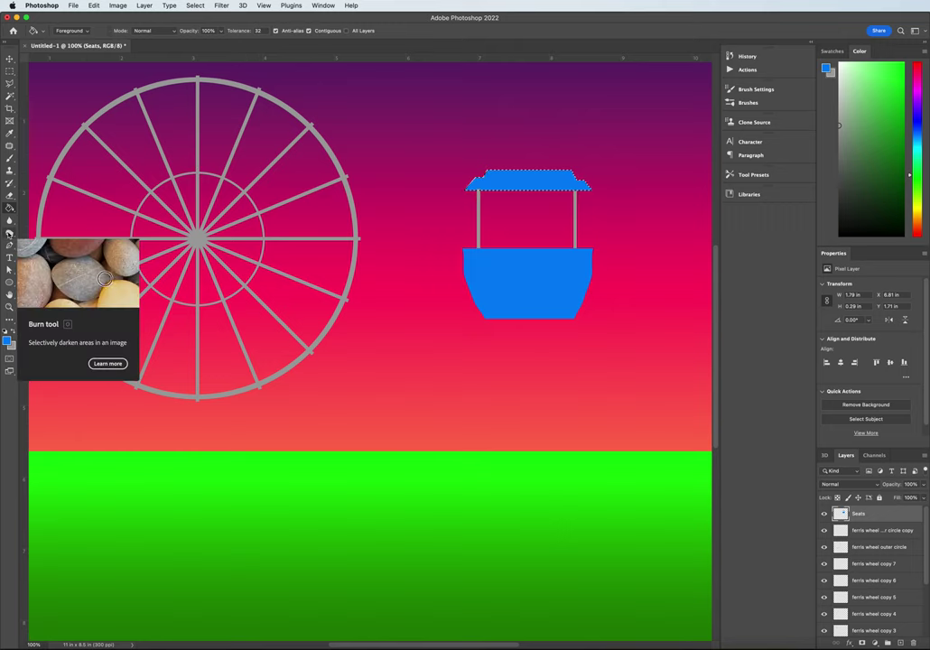
left_click(9, 233)
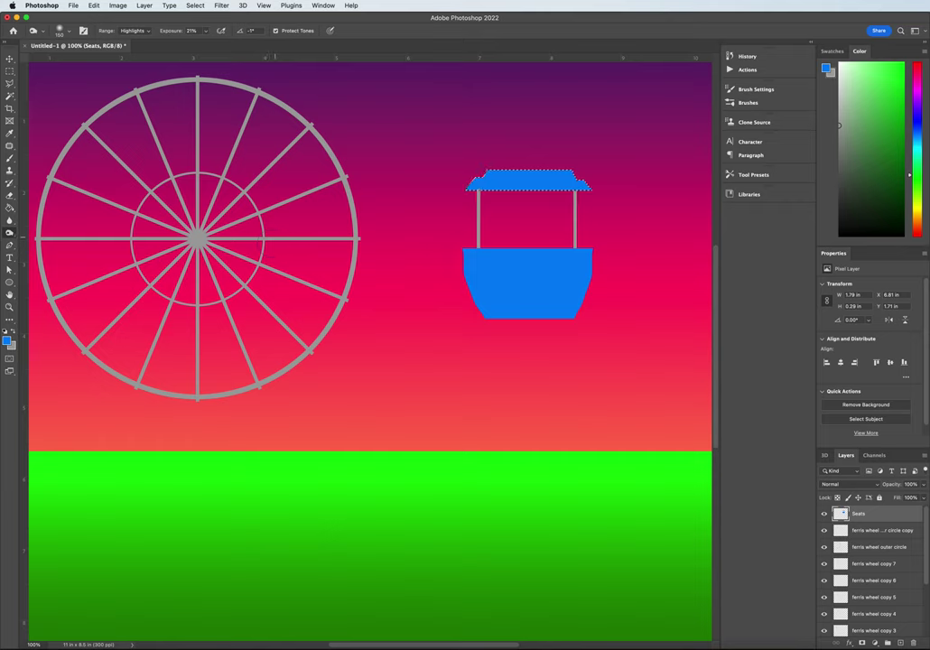
Deselect and burn the lower edge of the seat bucket, adjusting brush size
key("ctrl+d")
left_click(9, 233)
mouse_move(462, 295)
left_mouse_down()
mouse_move(510, 319)
mouse_move(561, 320)
left_mouse_up()
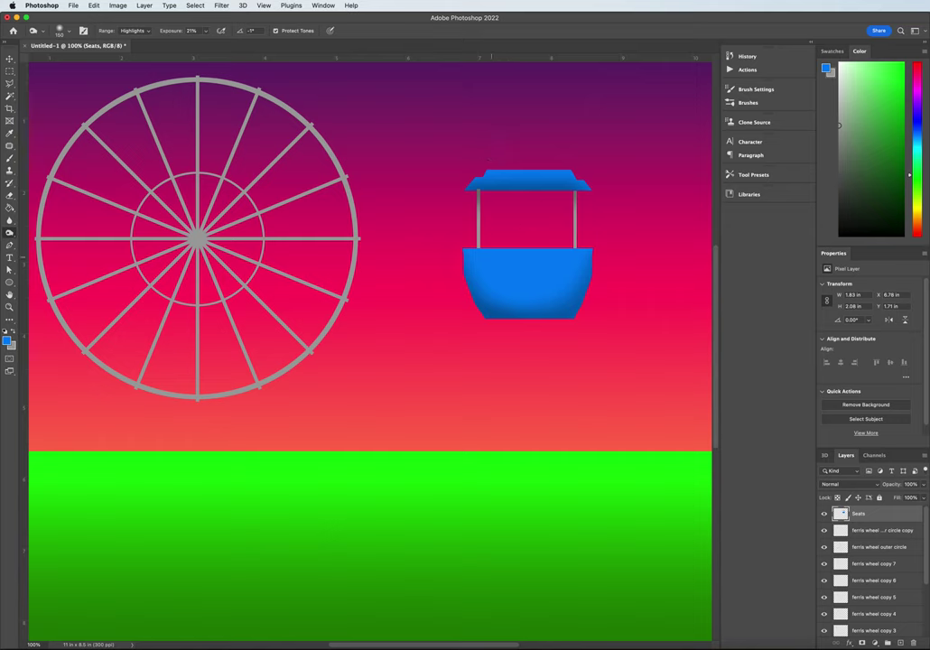
key("bracketleft")
key("bracketleft")
key("bracketleft")
key("bracketright")
key("bracketright")
key("bracketright")
key("bracketright")
key("bracketright")
key("bracketright")
key("bracketright")
key("bracketleft")
key("bracketleft")
key("bracketleft")
key("bracketleft")
key("bracketleft")
key("bracketright")
key("bracketright")
key("bracketright")
key("bracketright")
key("bracketright")
key("bracketright")
key("bracketleft")
key("bracketleft")
key("bracketleft")
key("bracketleft")
key("bracketleft")
key("bracketleft")
Dodge the top band of the seat bowl and the roof's top edge
left_click(9, 232)
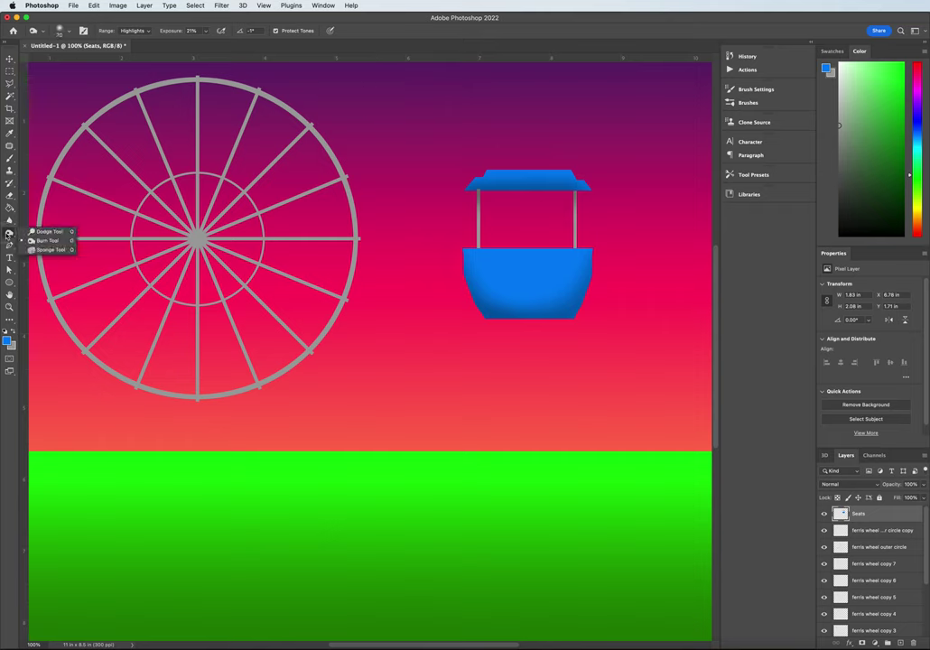
left_click(47, 231)
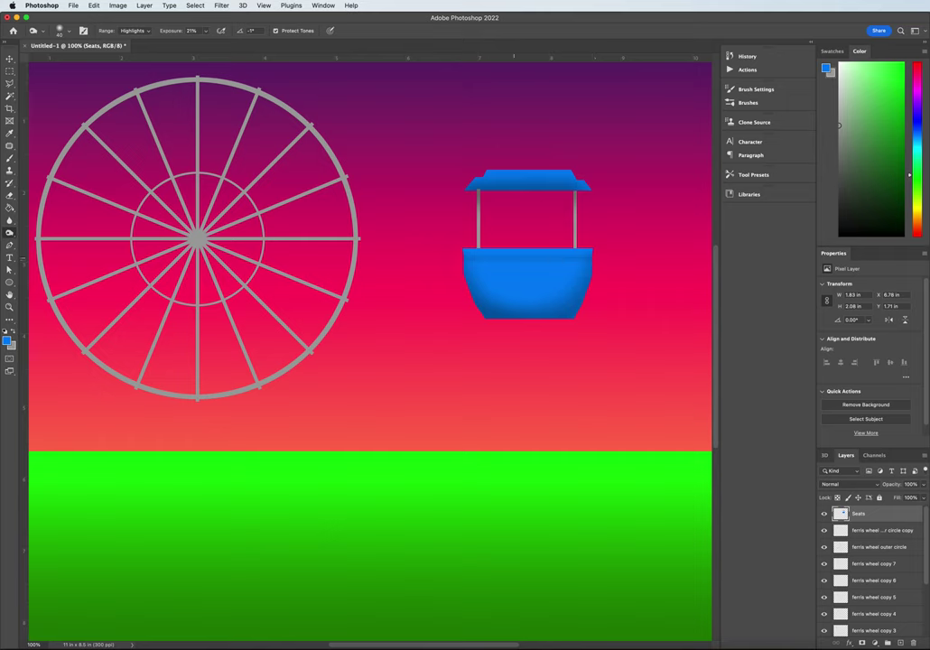
left_click_drag(465, 257, 603, 257)
left_click_drag(469, 257, 602, 257)
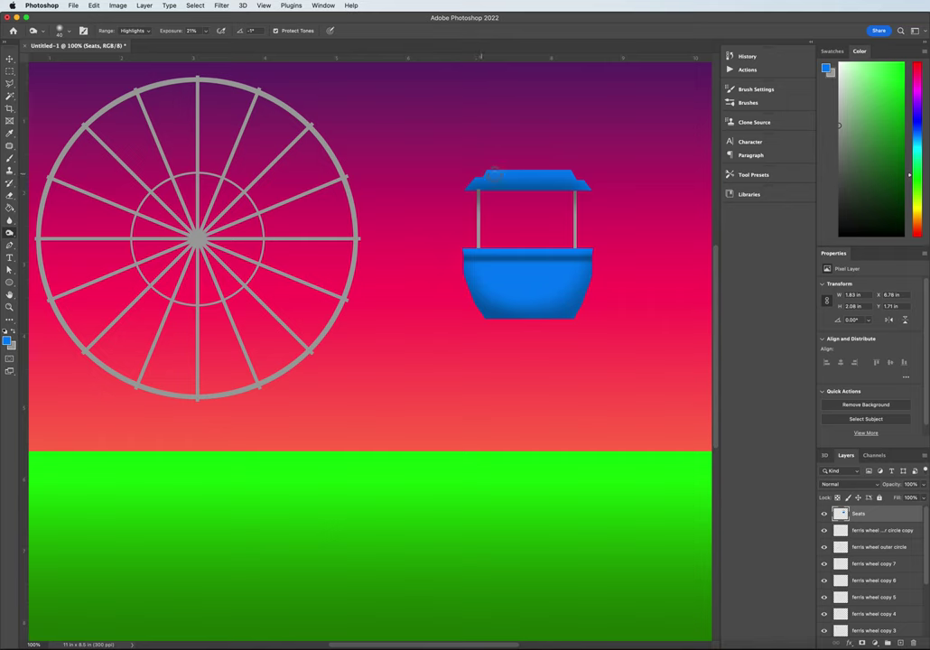
left_click_drag(567, 177, 557, 177)
left_click_drag(580, 175, 470, 174)
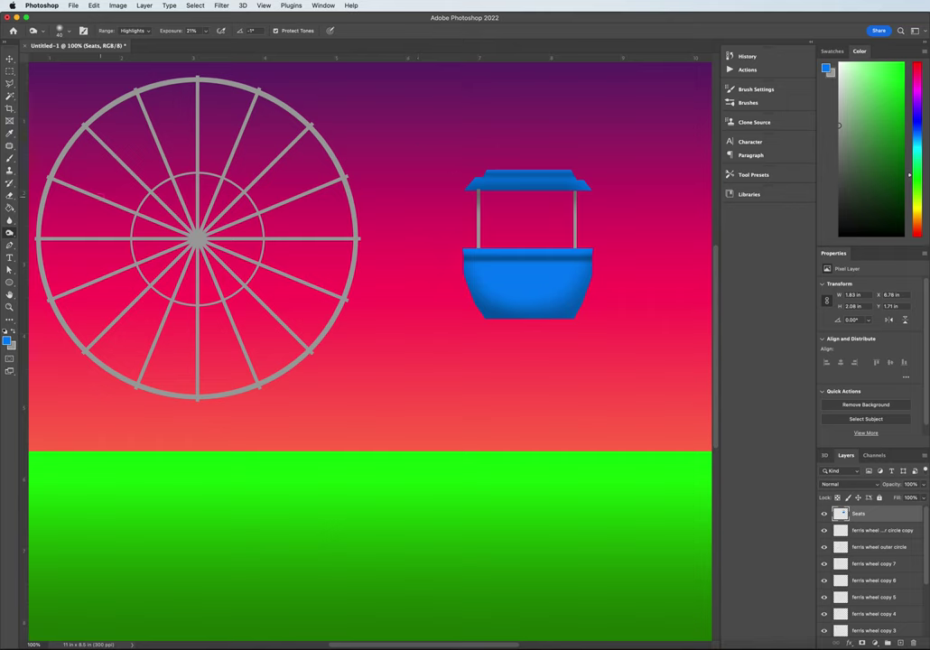
left_click(10, 233)
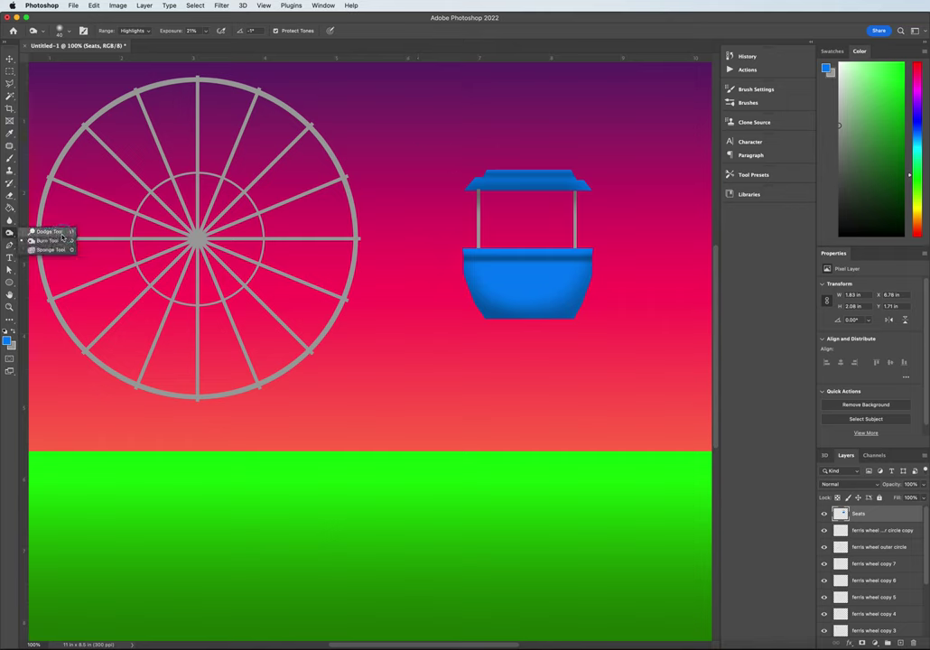
Set the Burn tool to a 60 px brush with 0% hardness
left_click(62, 240)
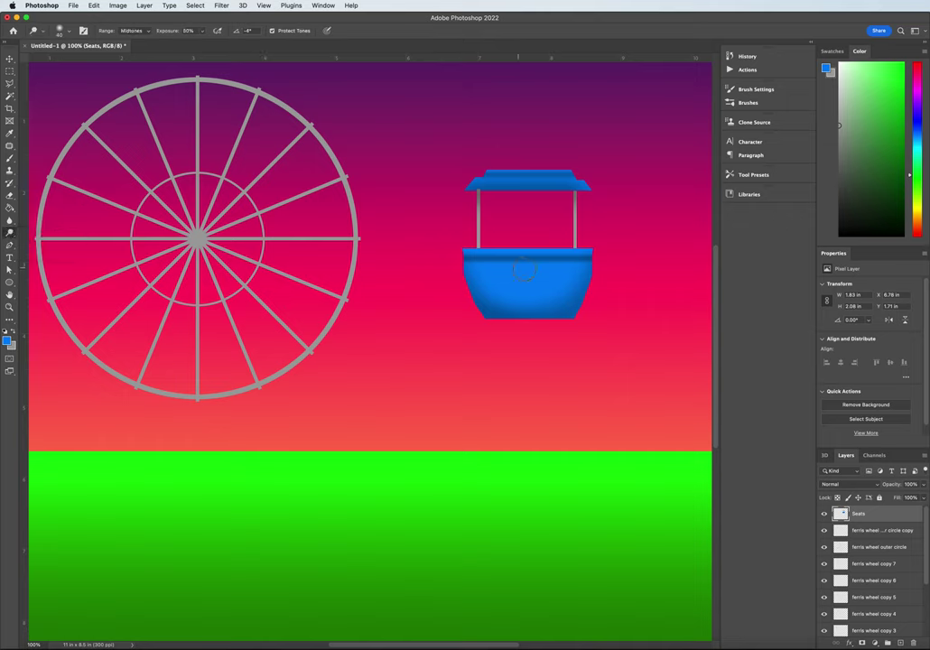
key("bracketright")
key("bracketright")
left_click(144, 33)
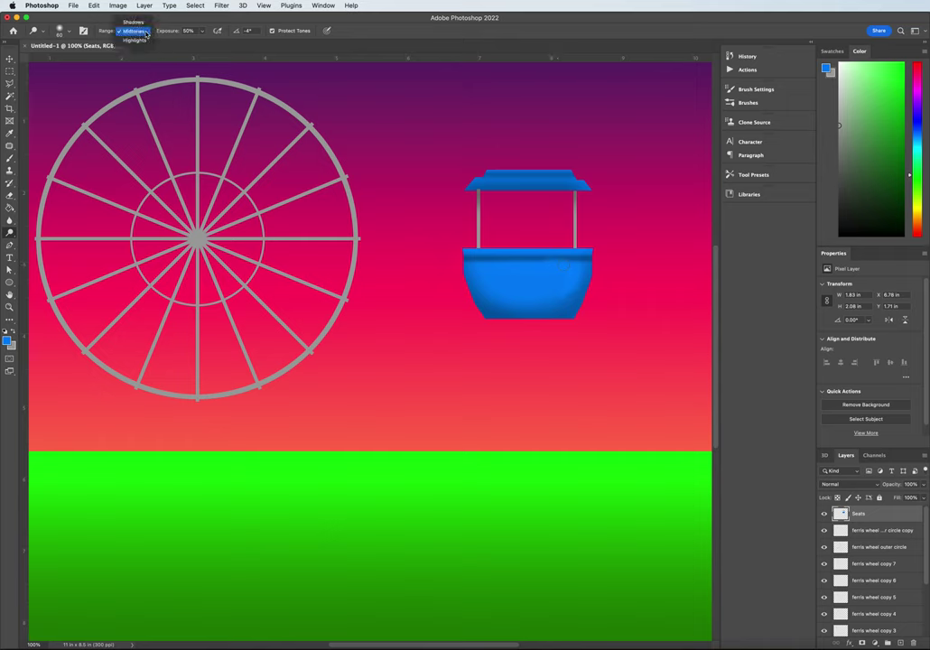
left_click(134, 41)
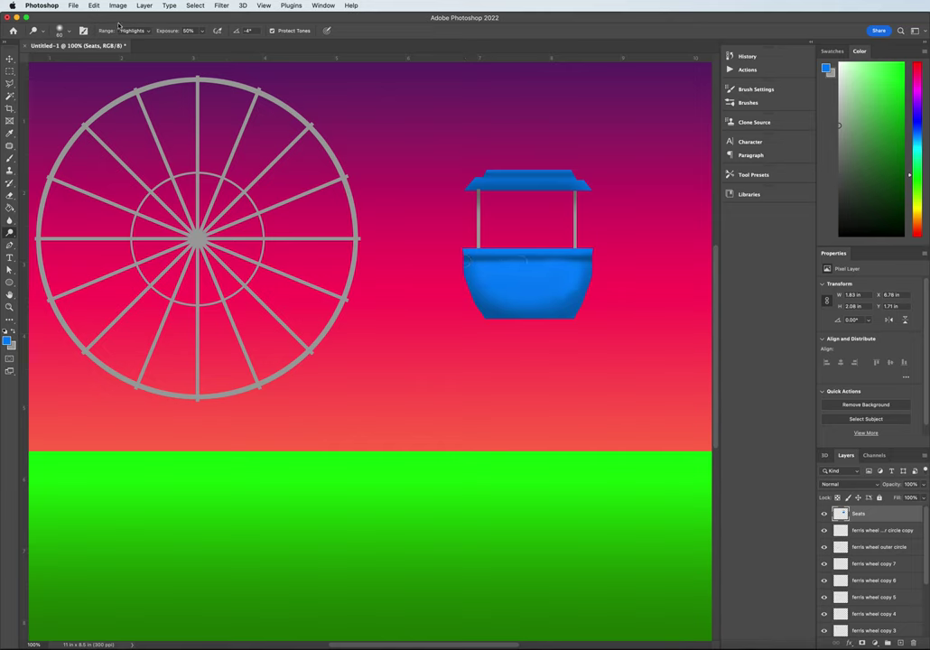
left_click(60, 30)
left_click_drag(63, 83, 55, 83)
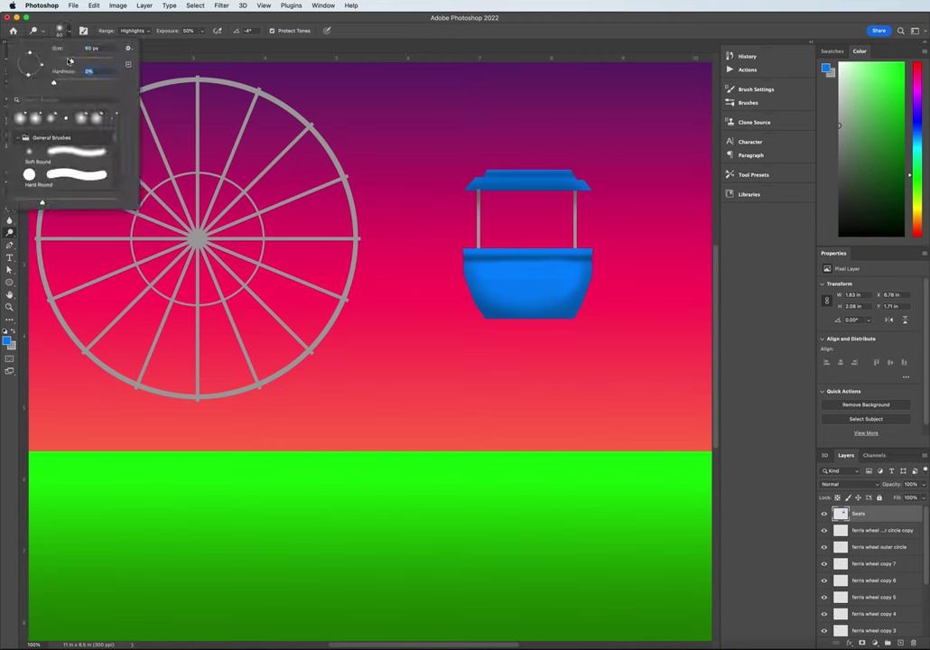
Switch the Burn range to Midtones and shade part of the seat's roof
left_click(134, 30)
left_click(136, 9)
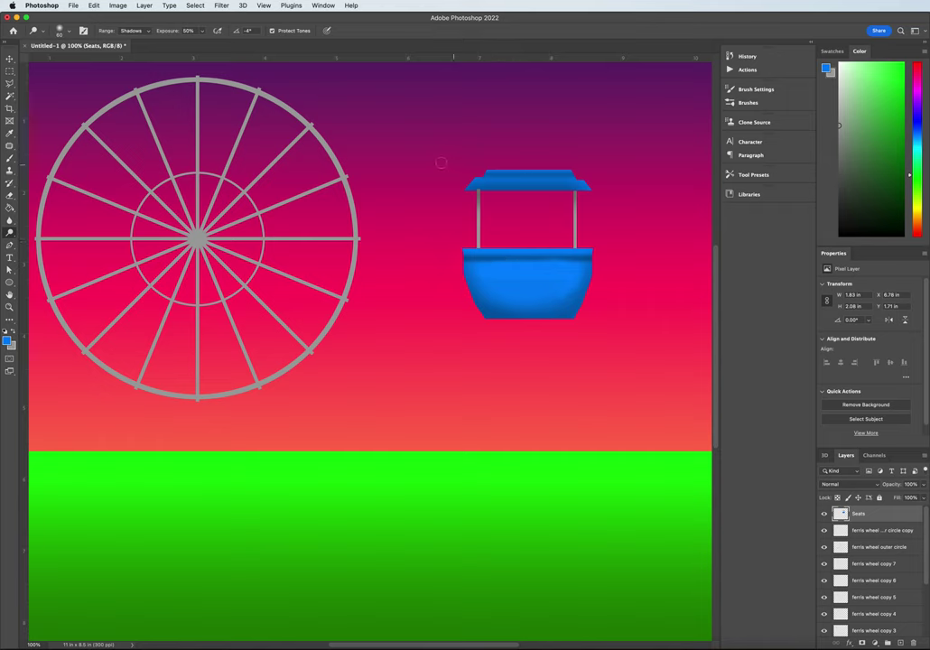
left_click(131, 31)
left_click(116, 41)
mouse_move(546, 194)
left_mouse_down()
mouse_move(533, 181)
mouse_move(509, 180)
left_mouse_up()
key("bracketright")
key("bracketright")
key("bracketright")
Move the blue seat up and right, then Alt-drag a 'Seats copy' down-left
left_click(10, 58)
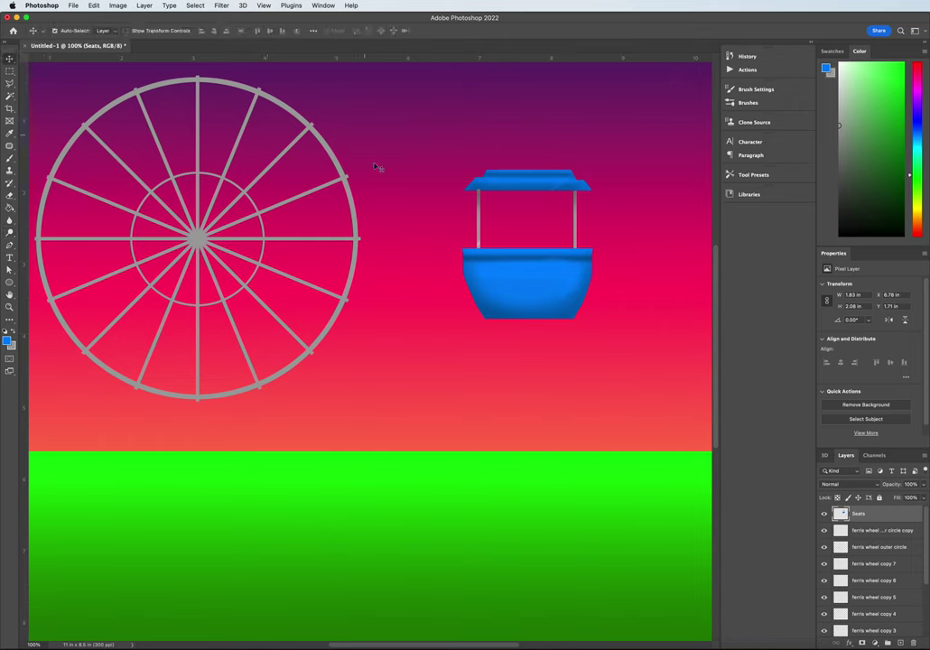
left_click_drag(511, 263, 544, 226)
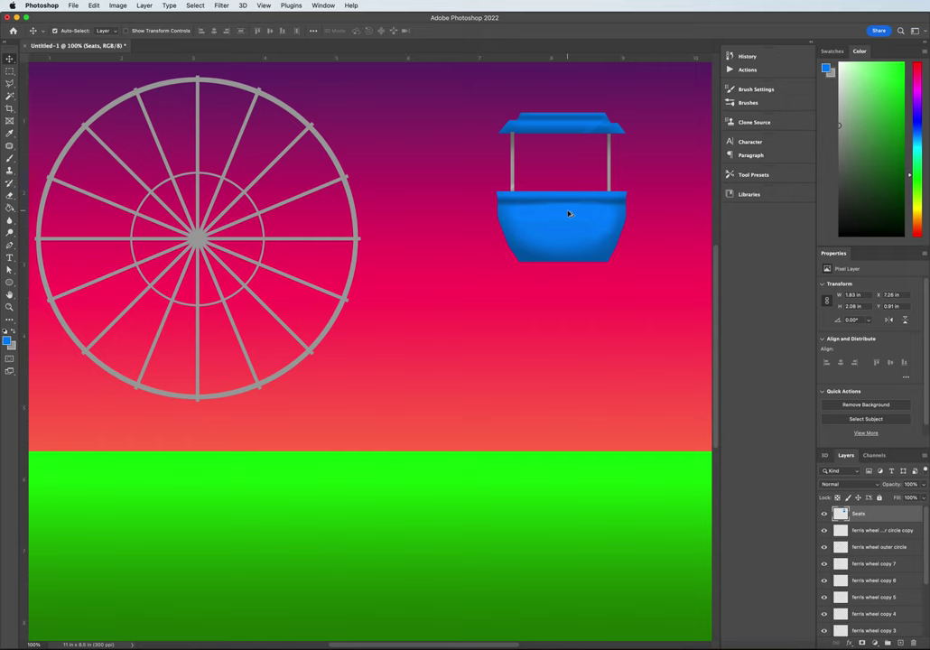
left_click_drag(570, 213, 440, 338)
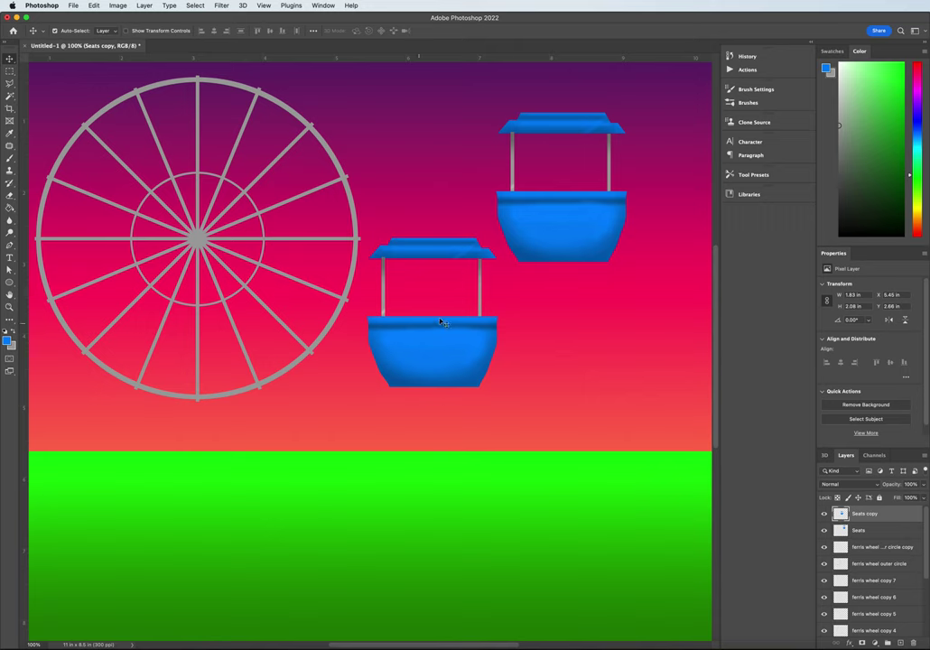
Turn the copied seat green with a hue shift of about -84, then duplicate it as 'Seats copy 2'
left_click(120, 6)
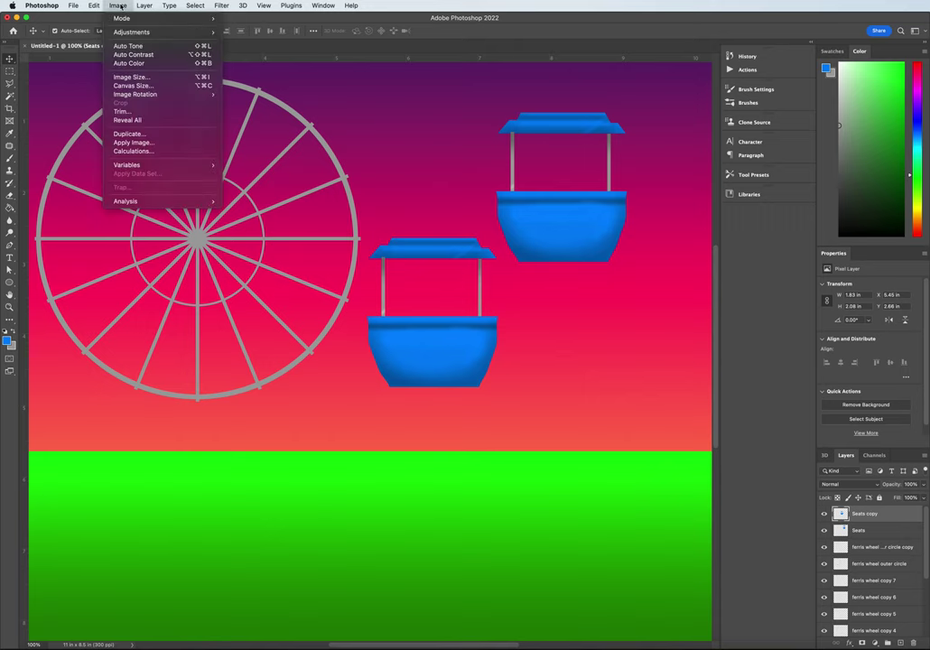
mouse_move(129, 35)
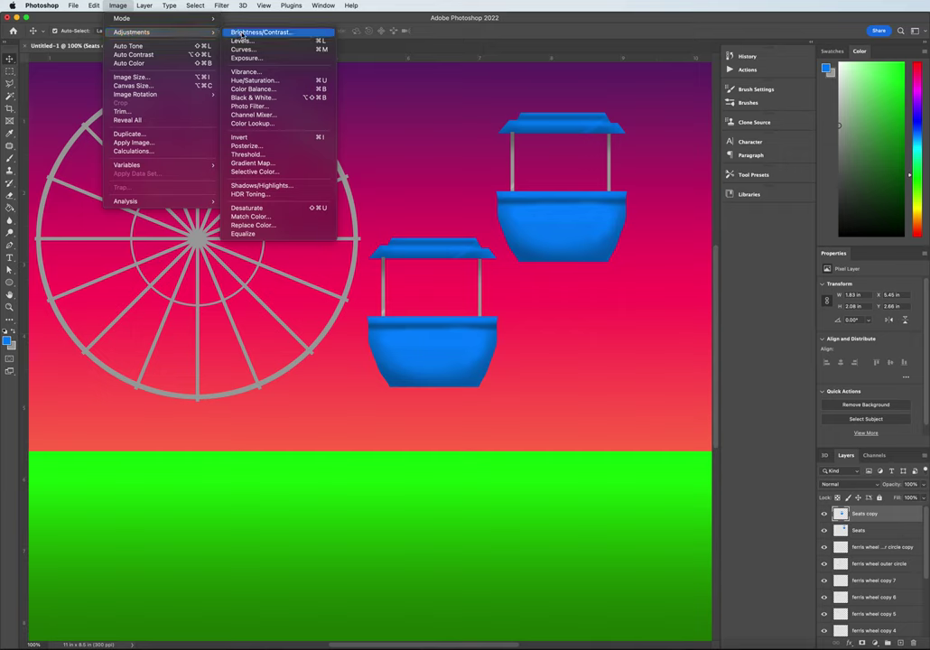
left_click(268, 81)
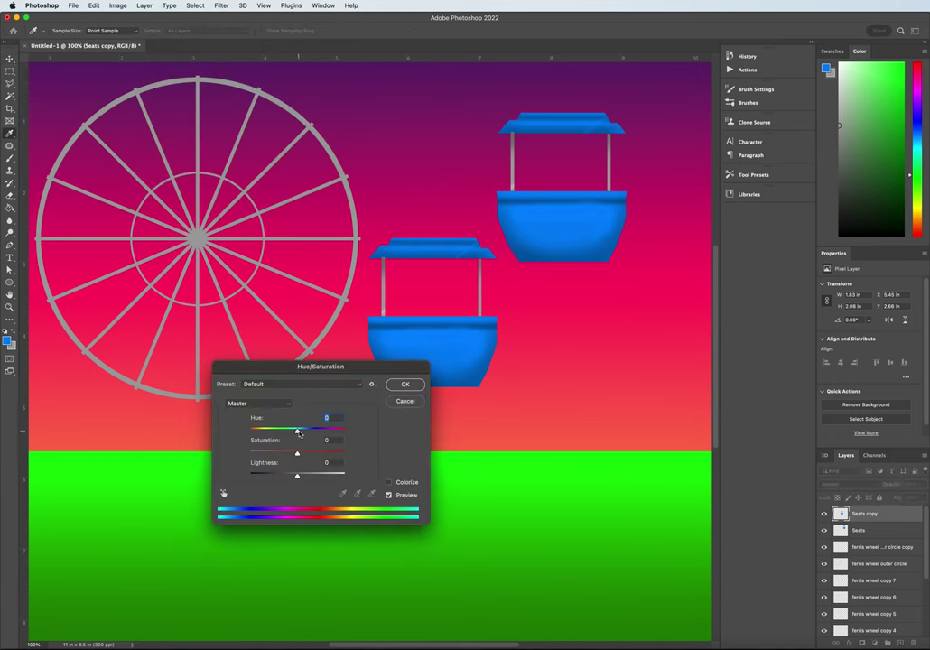
left_click_drag(298, 433, 268, 434)
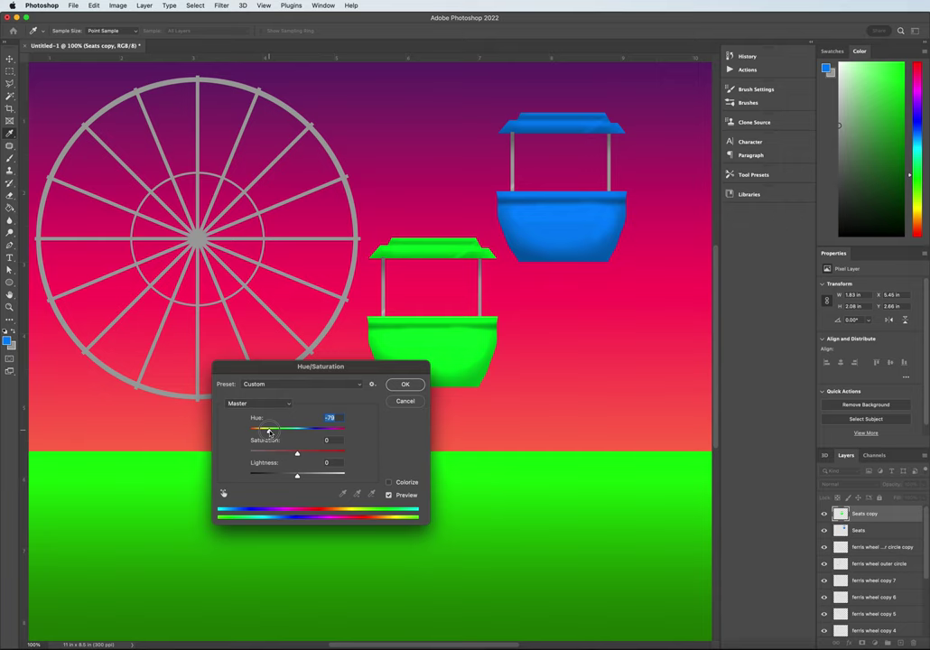
left_click_drag(268, 434, 311, 435)
left_click_drag(318, 435, 268, 433)
left_click(413, 388)
key("v")
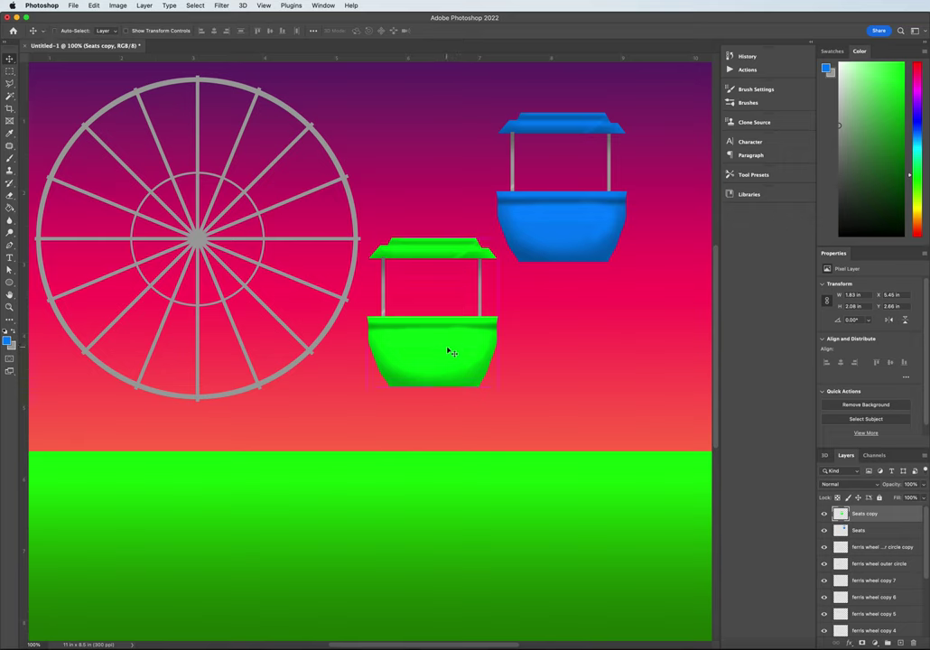
left_click_drag(450, 350, 299, 367)
Recolour 'Seats copy 2' yellow with a Hue/Saturation shift of about -57
left_click(118, 5)
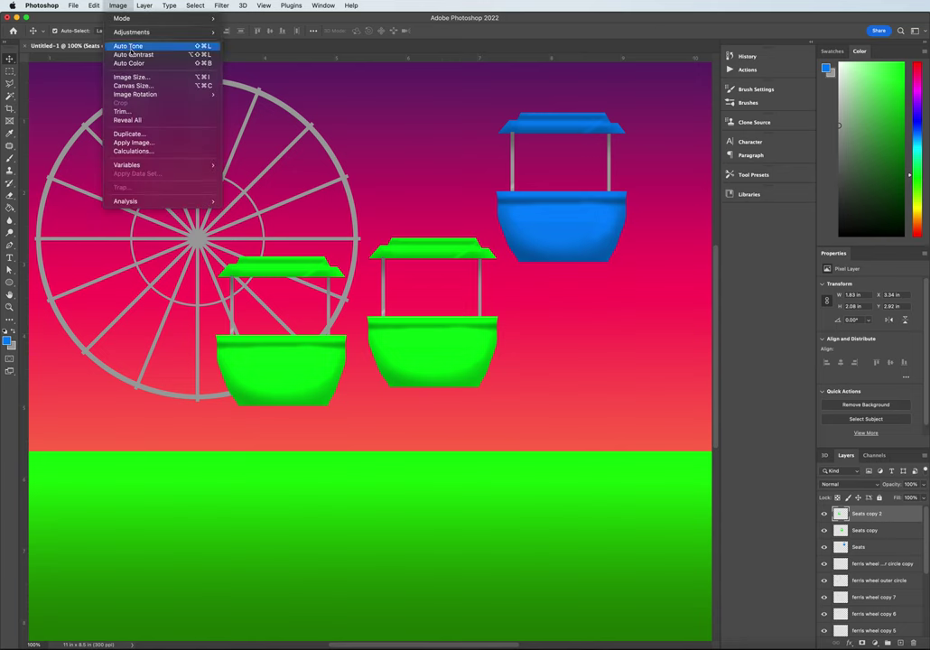
mouse_move(138, 34)
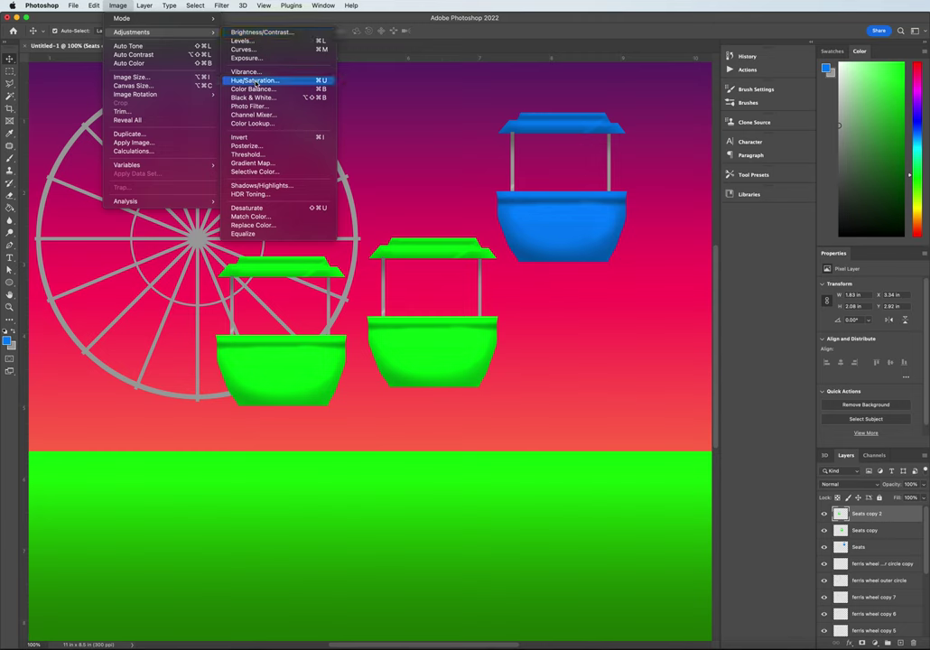
left_click(256, 81)
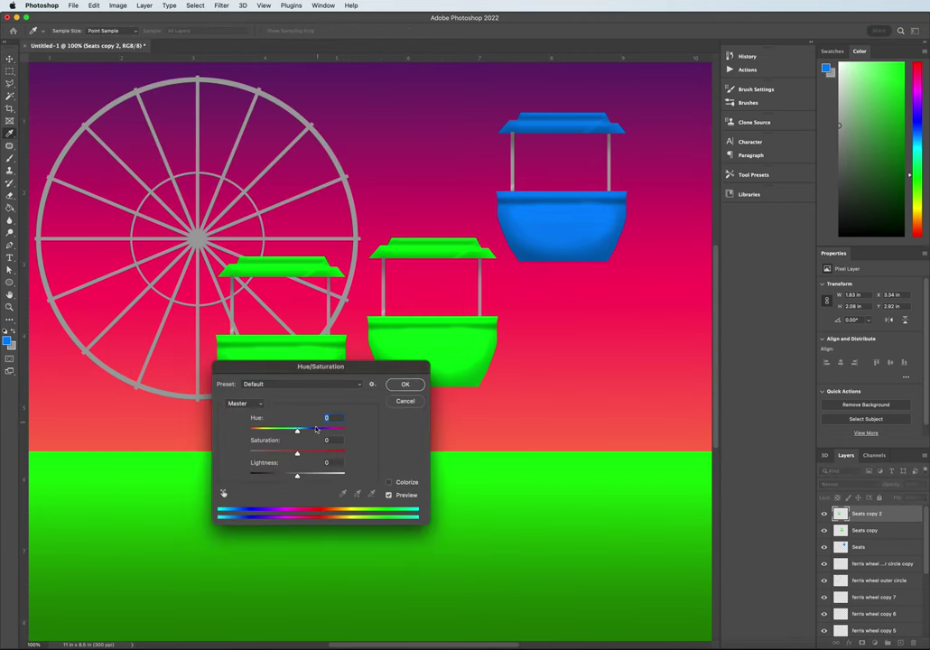
left_click_drag(296, 433, 273, 433)
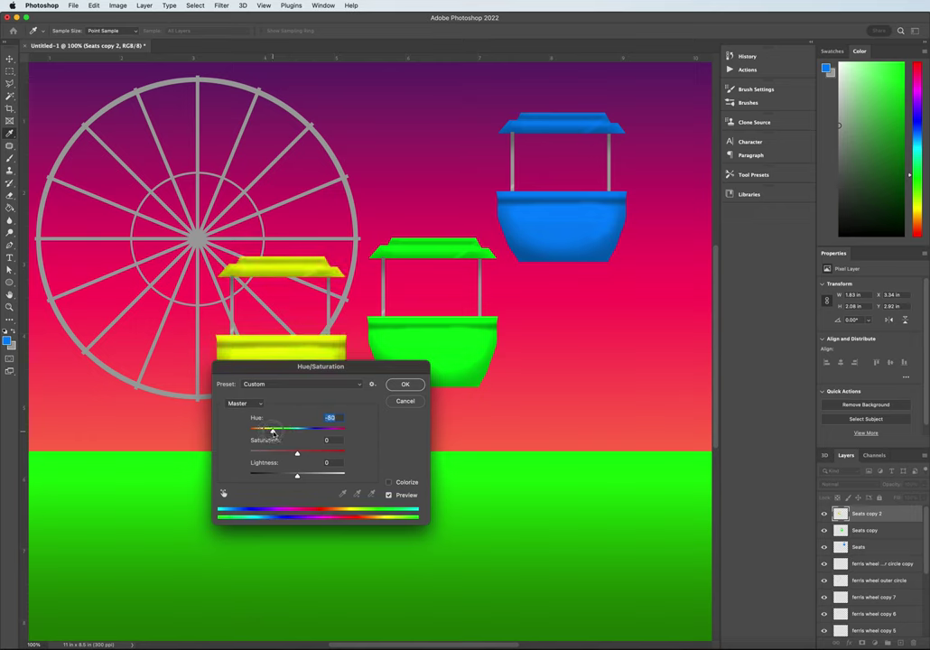
left_click(404, 384)
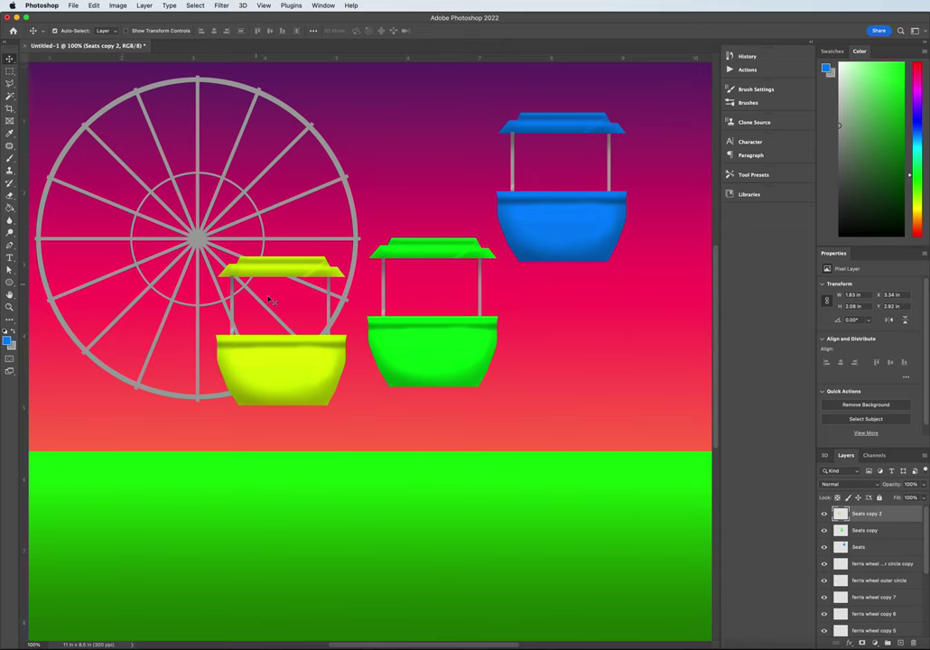
left_click(869, 548, "shift")
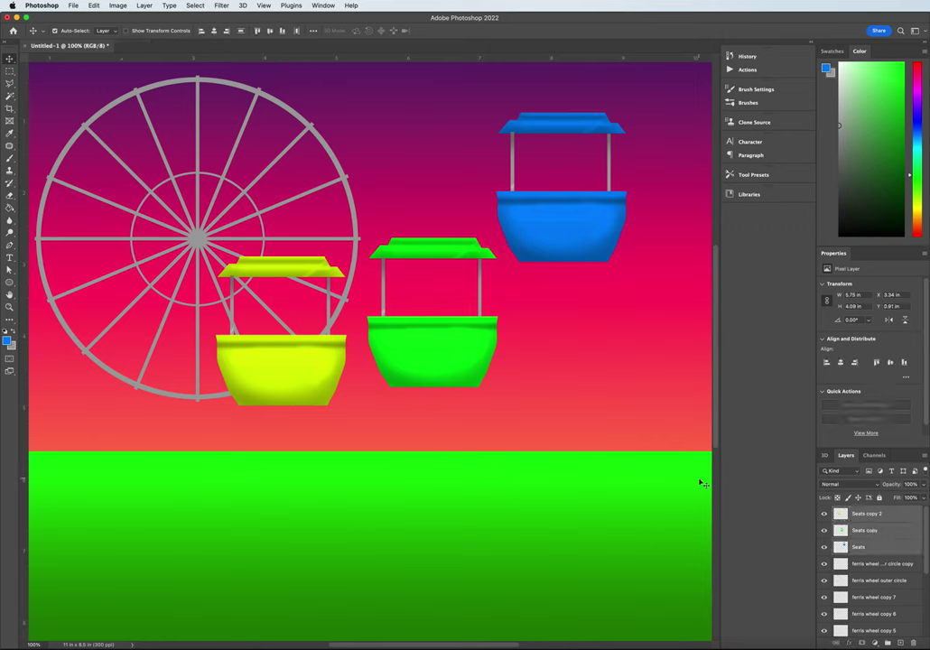
Scale the blue, green and yellow seats to about 36% and set them on the wheel's lower-right rim
key("super")
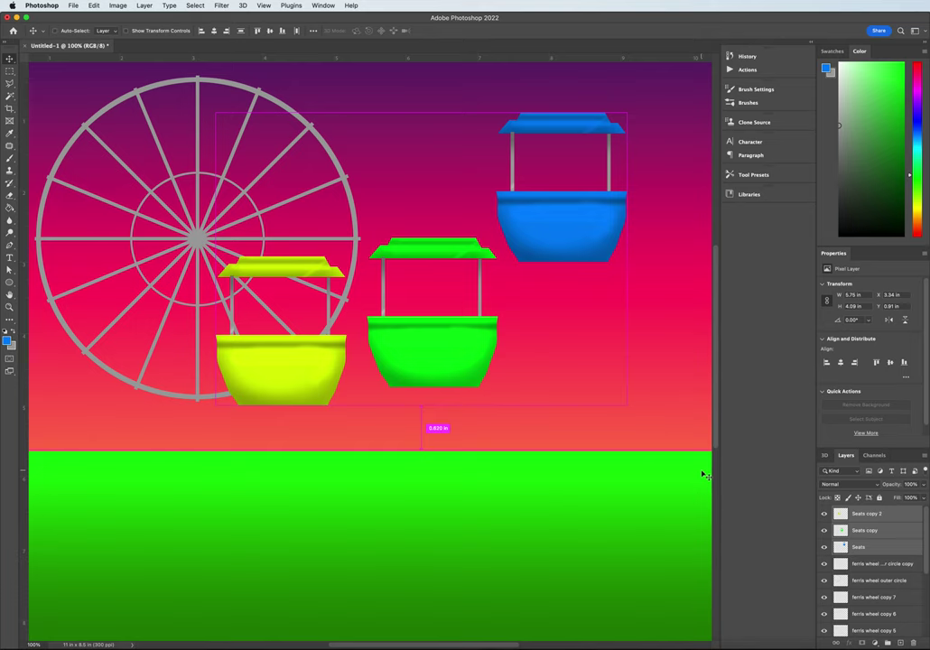
key("super+t")
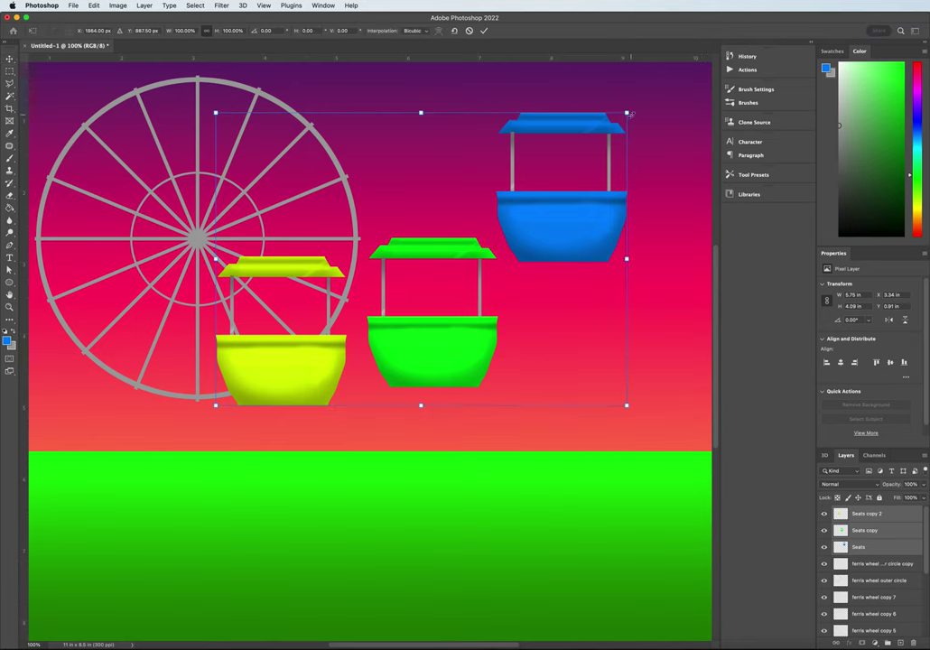
left_click_drag(630, 113, 391, 303)
left_click_drag(358, 341, 362, 287)
left_click_drag(380, 234, 365, 249)
left_click_drag(340, 286, 353, 277)
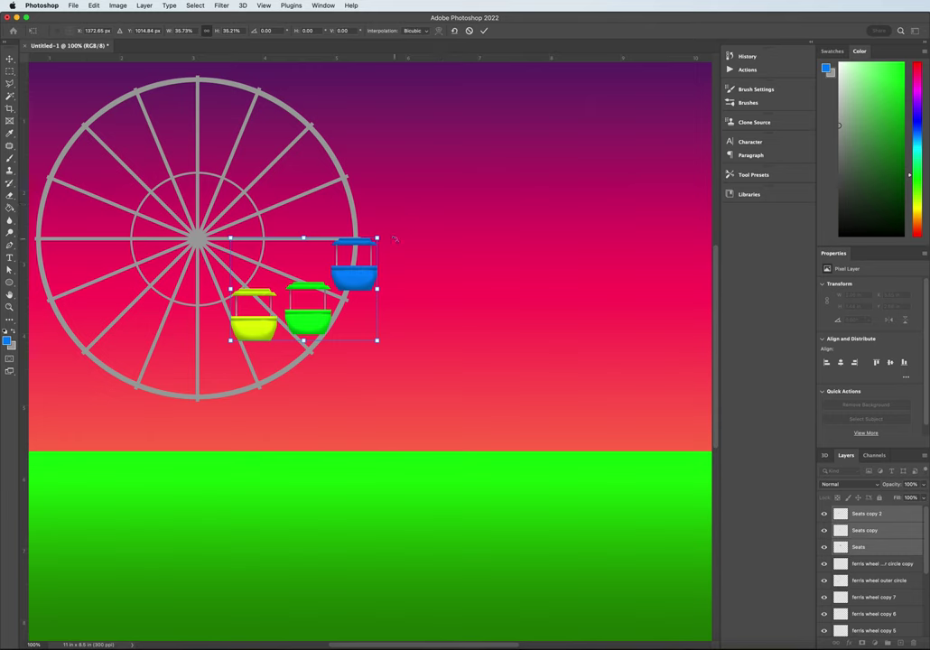
key("Return")
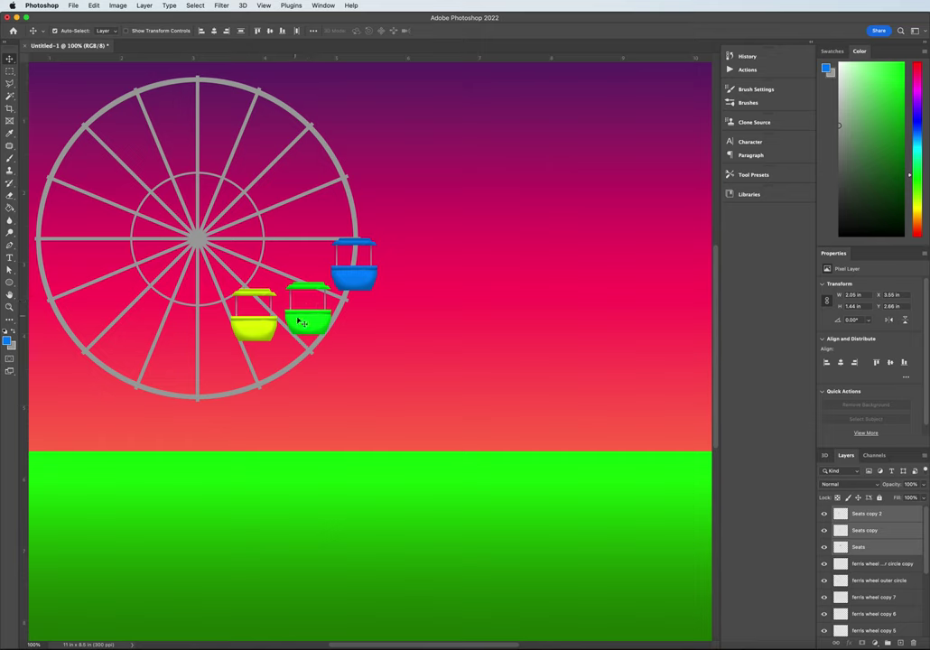
Reposition the green and yellow seats along the rim and duplicate the yellow seat to the wheel's left
mouse_move(305, 327)
left_mouse_down()
mouse_move(304, 370)
mouse_move(309, 318)
left_mouse_up()
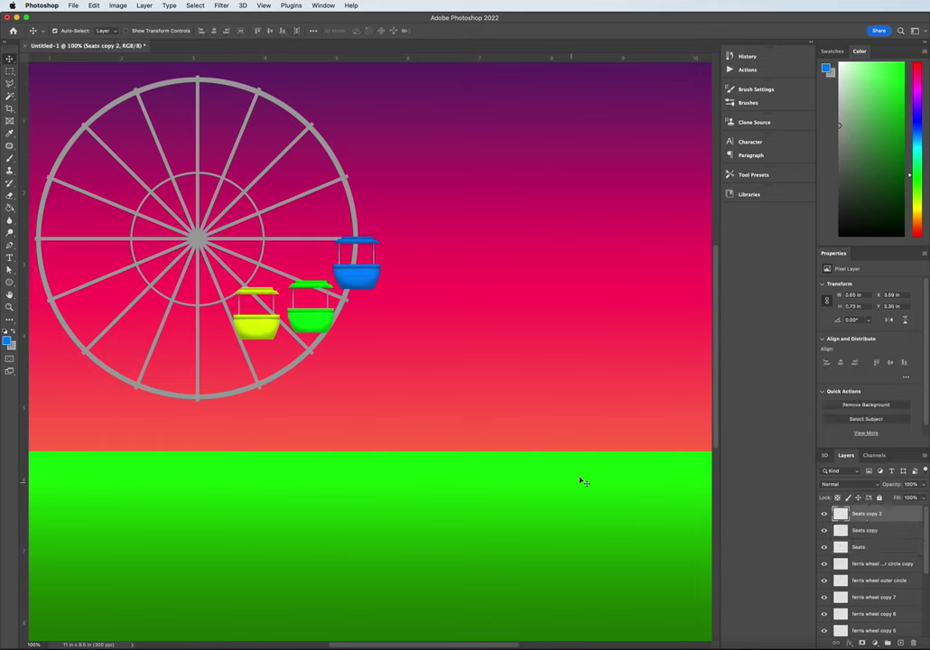
left_click(312, 322)
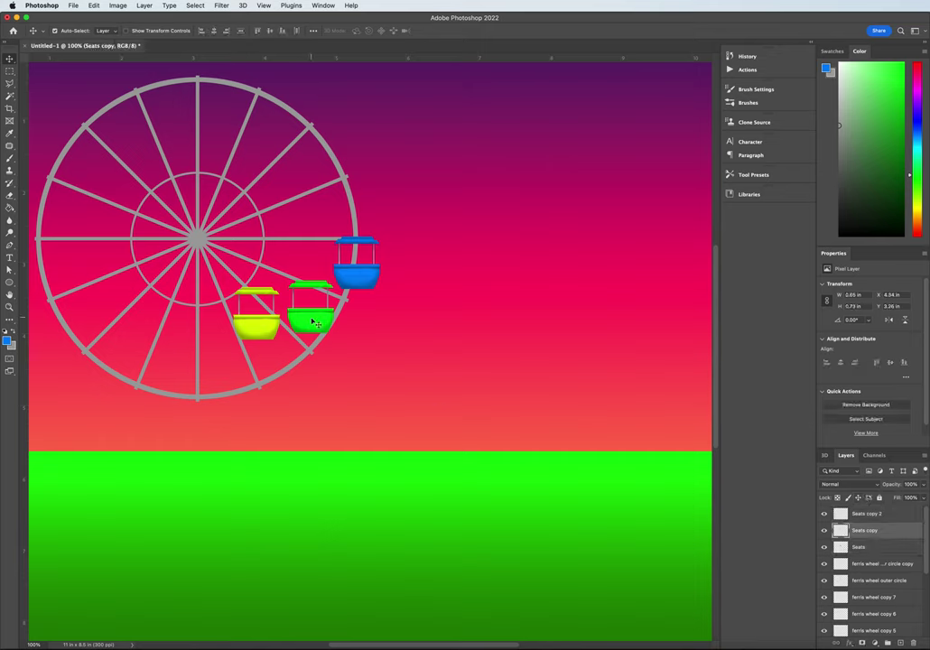
left_click_drag(313, 323, 310, 384)
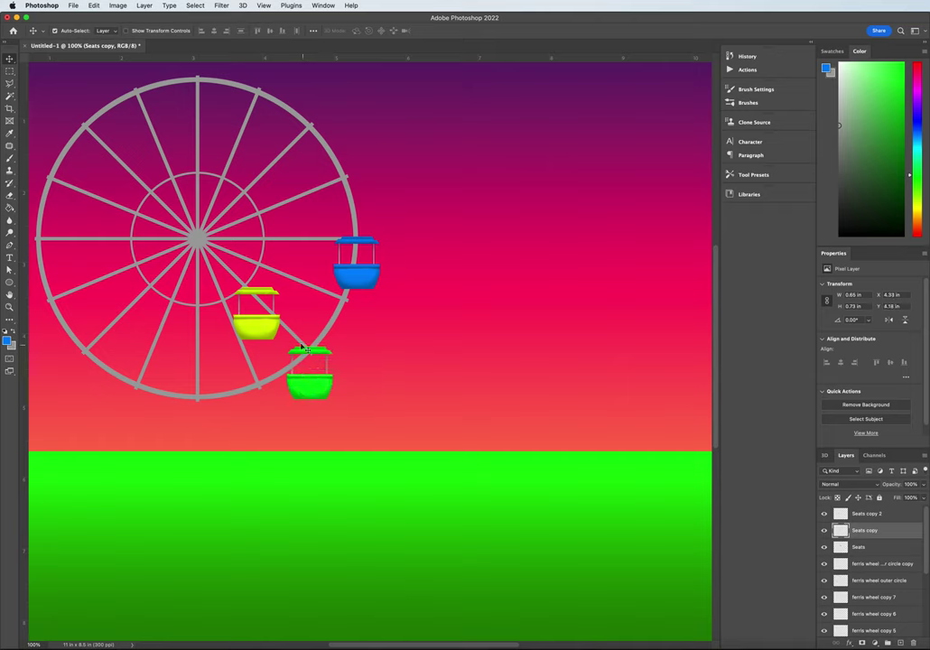
left_click_drag(259, 329, 199, 433)
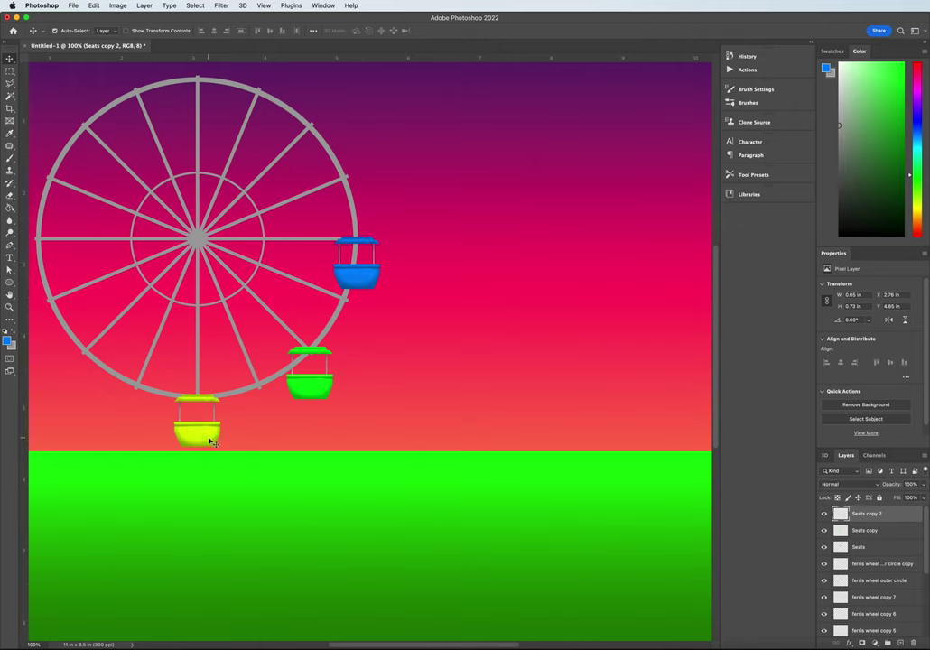
left_click_drag(209, 438, 301, 173)
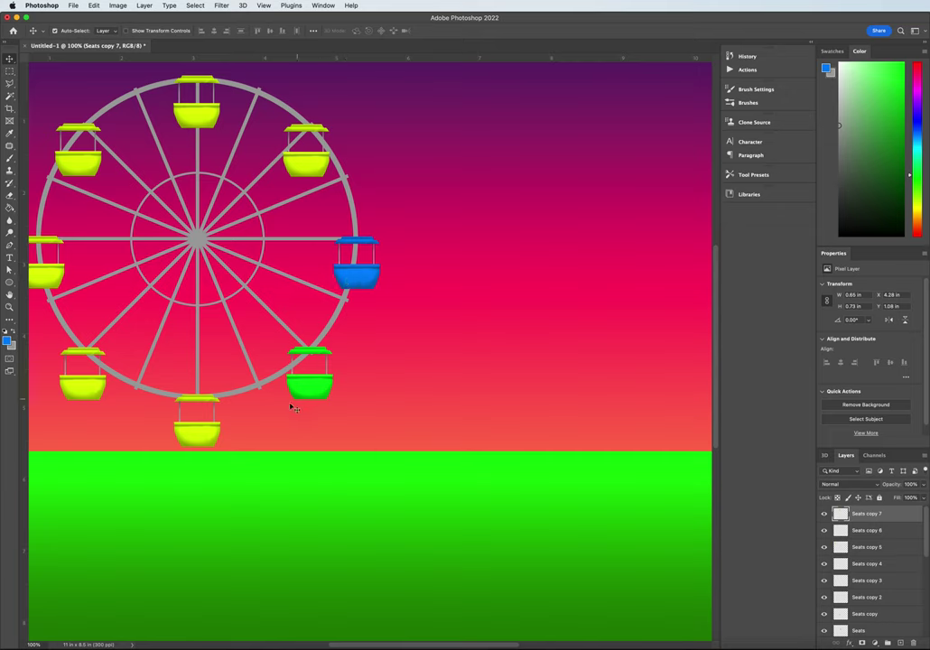
Turn the lower-left seat, Seats copy 3, orange with a -31 hue shift
left_click(93, 392)
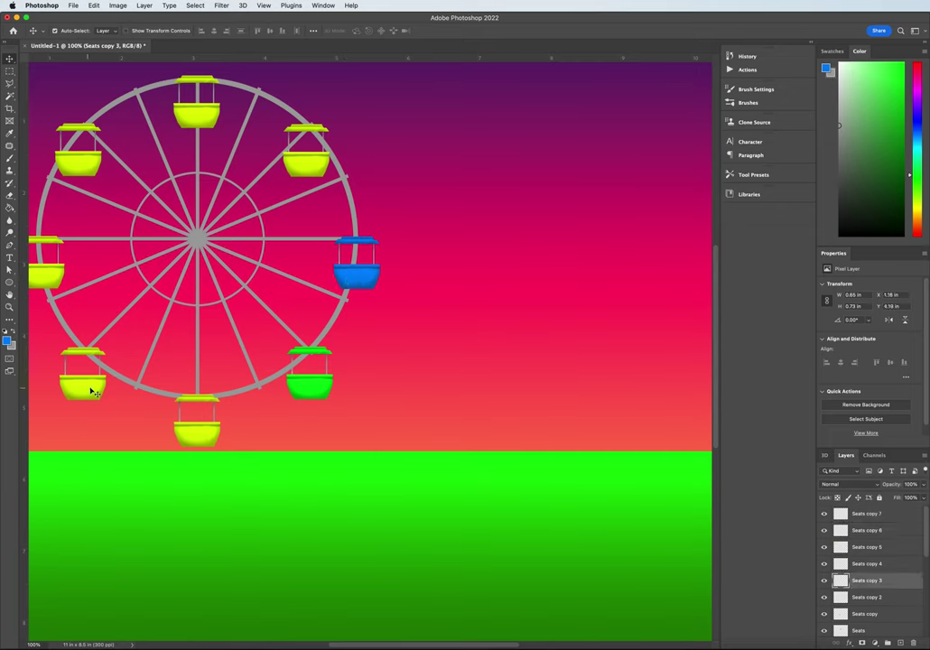
left_click(118, 6)
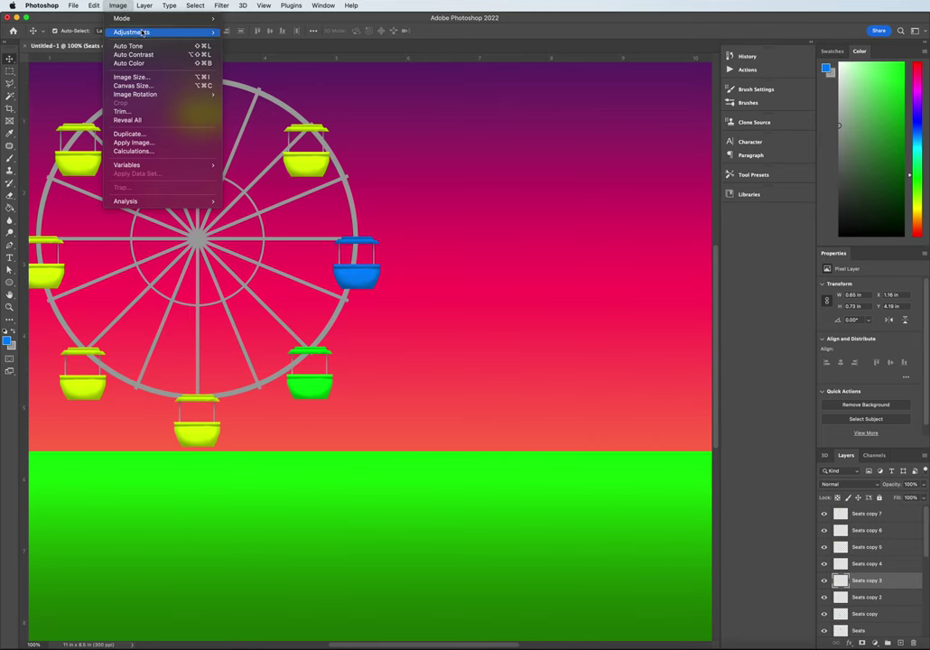
mouse_move(148, 38)
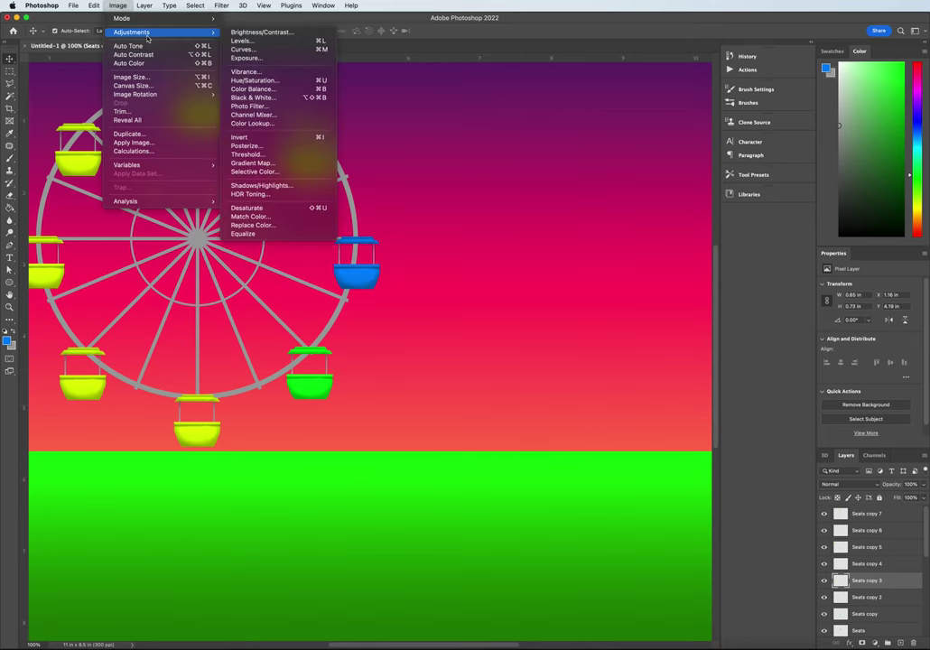
left_click(256, 81)
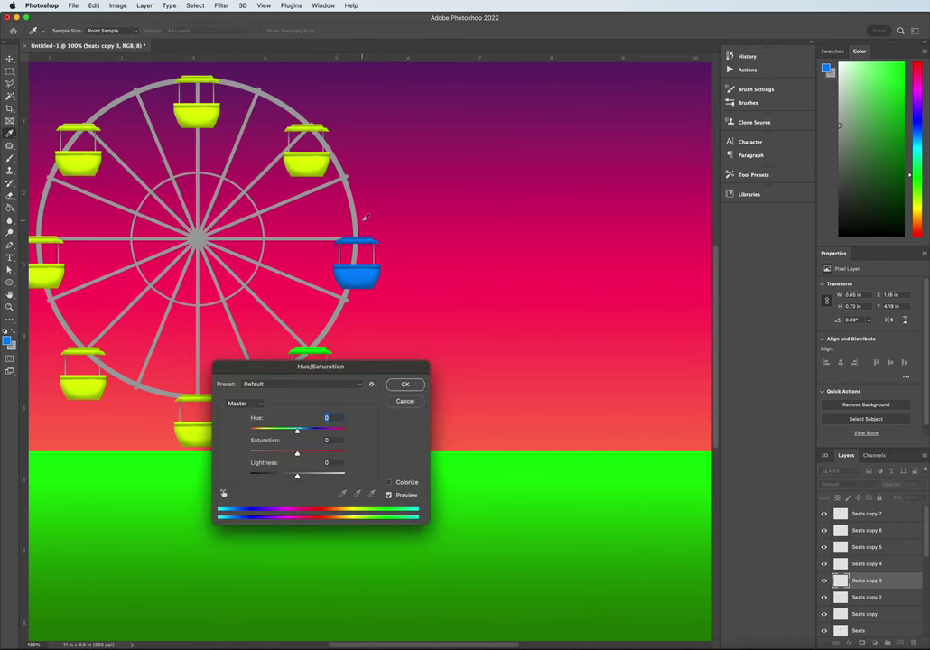
left_click_drag(329, 379, 467, 293)
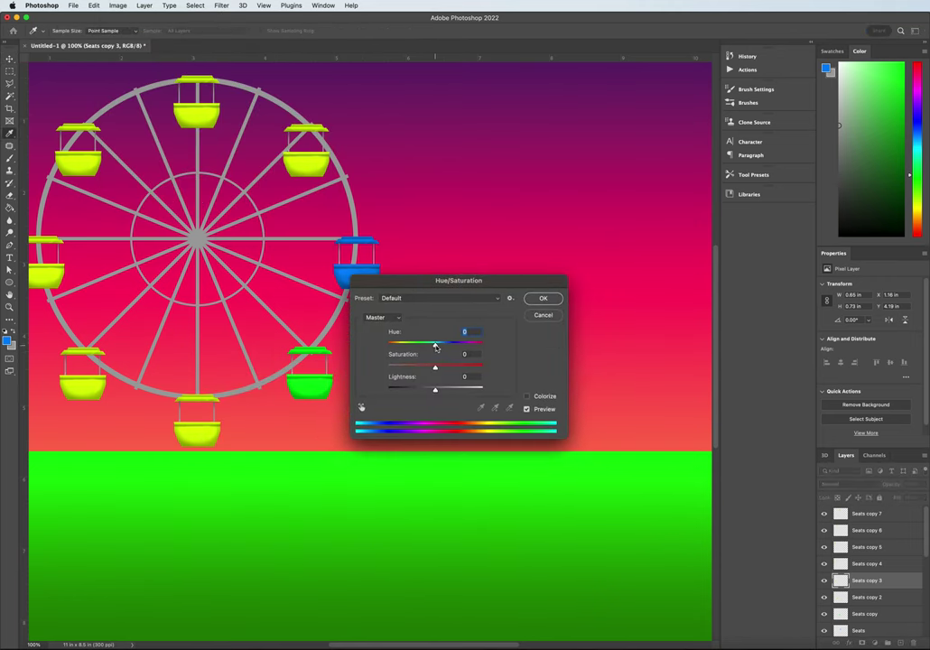
left_click_drag(435, 346, 420, 348)
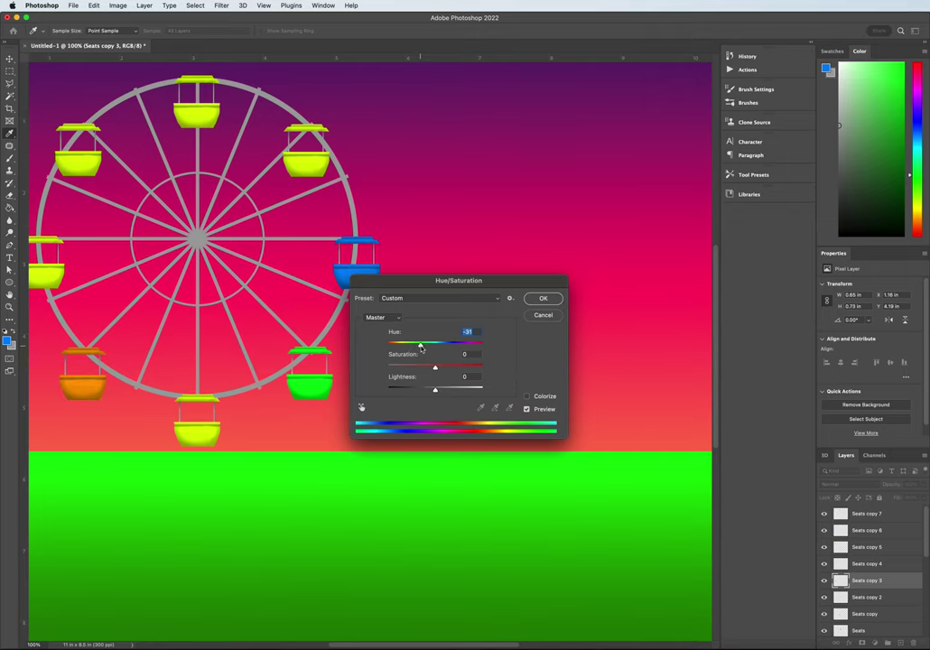
left_click(543, 298)
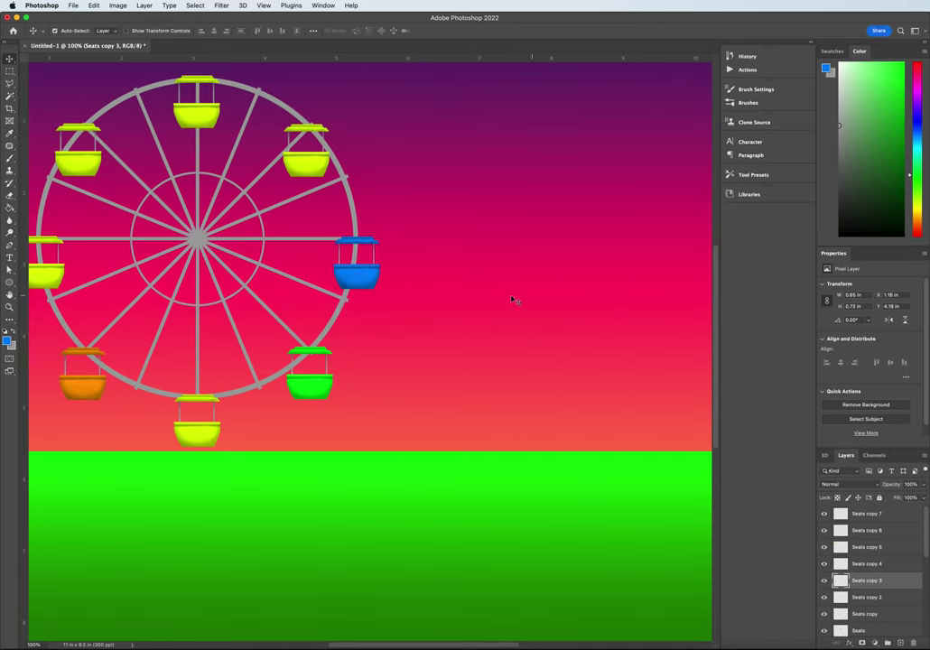
left_click(50, 240)
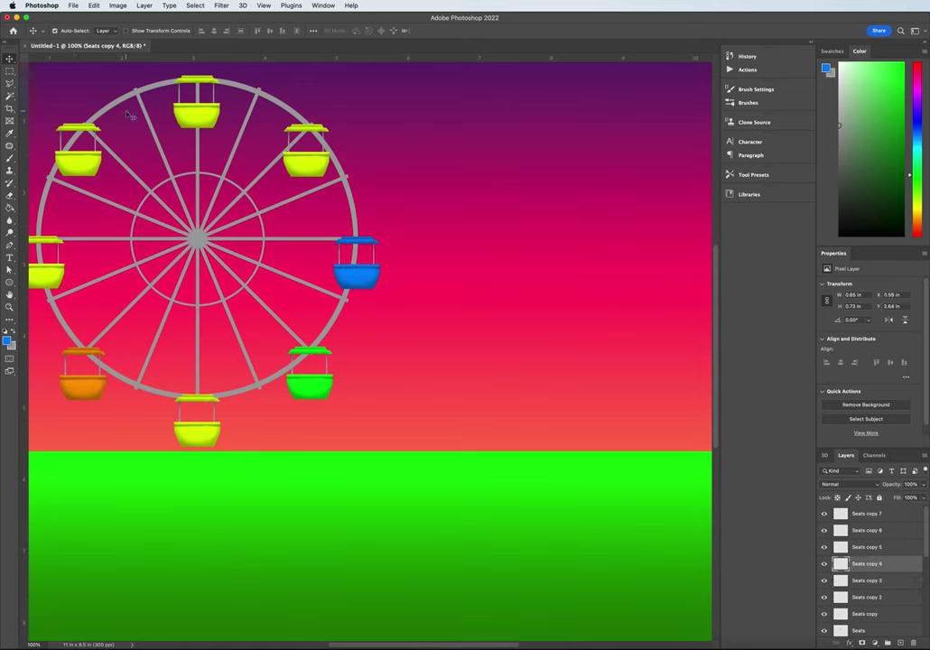
Turn the left seat, Seats copy 4, red with a -66 hue shift
key("super+u")
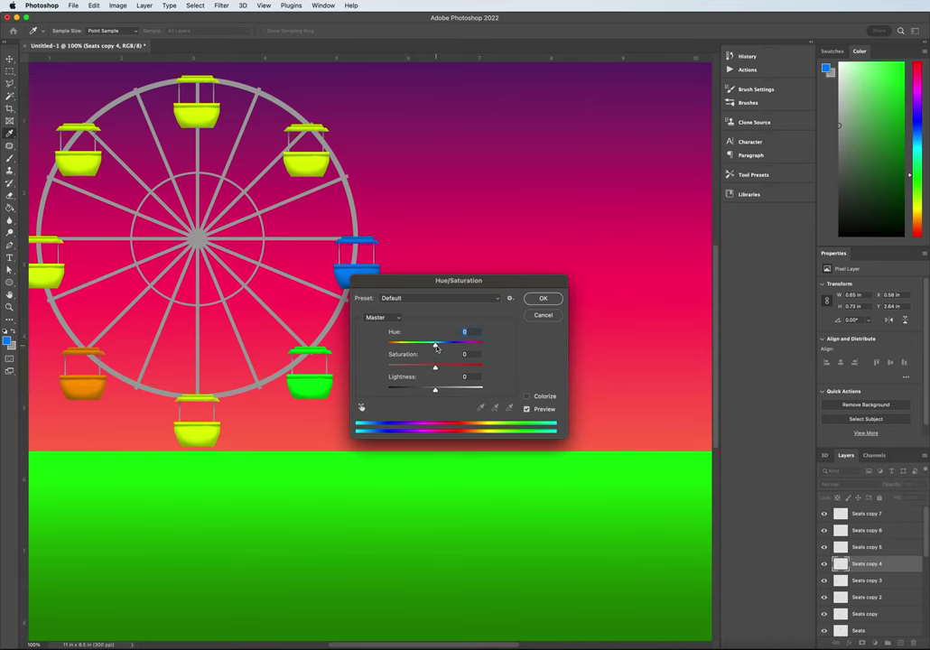
left_click_drag(434, 345, 411, 346)
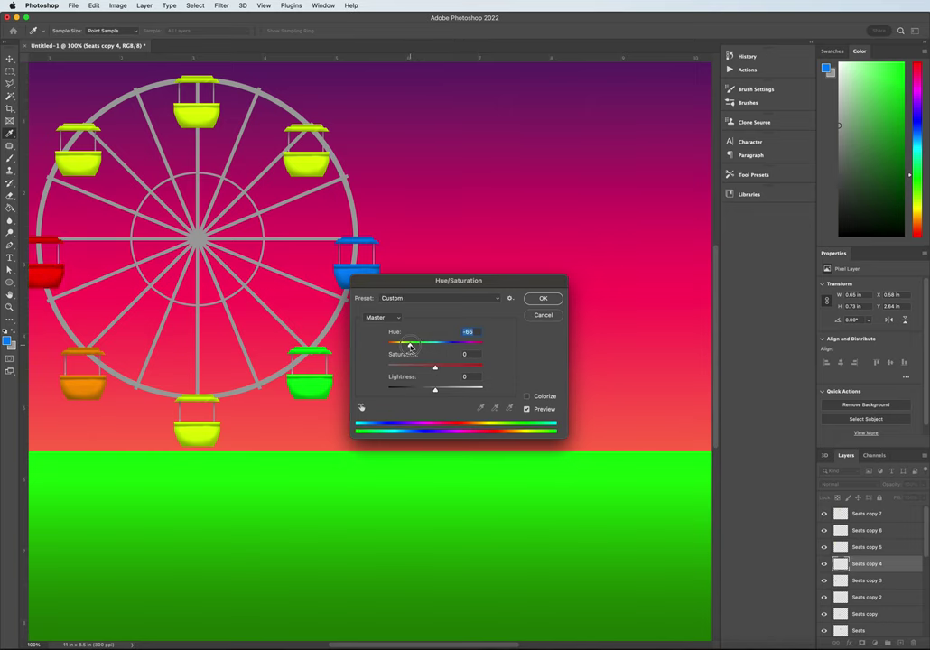
left_click(535, 299)
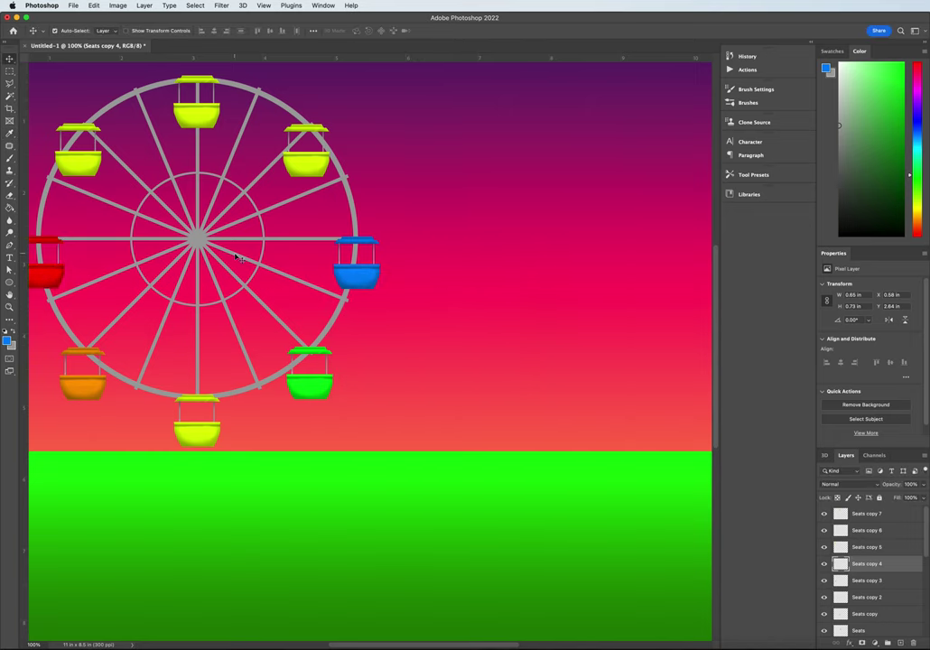
Turn the upper-left seat, Seats copy 5, magenta with a -106 hue shift
left_click(77, 165)
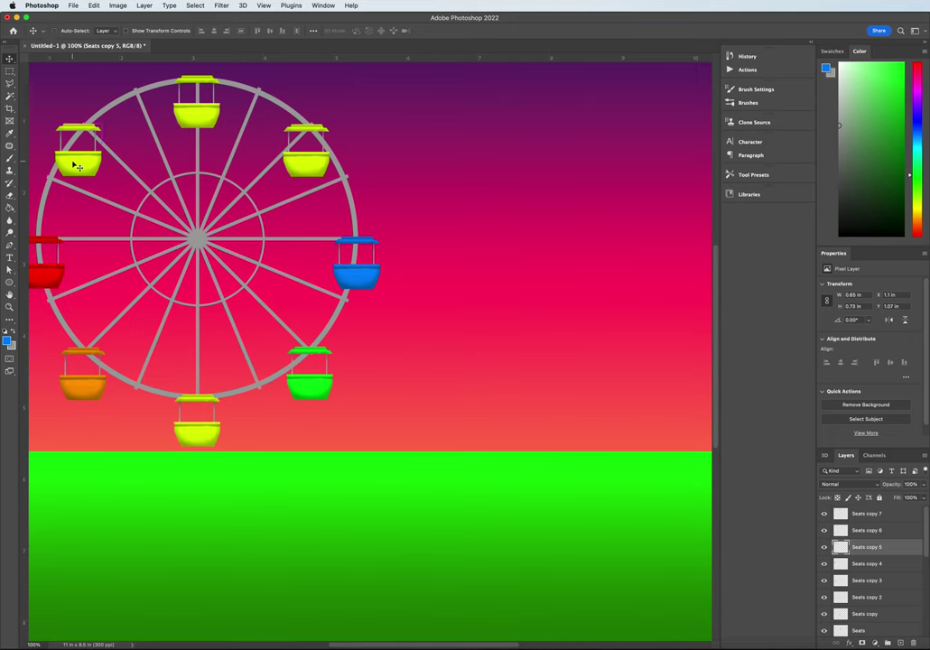
key("super+u")
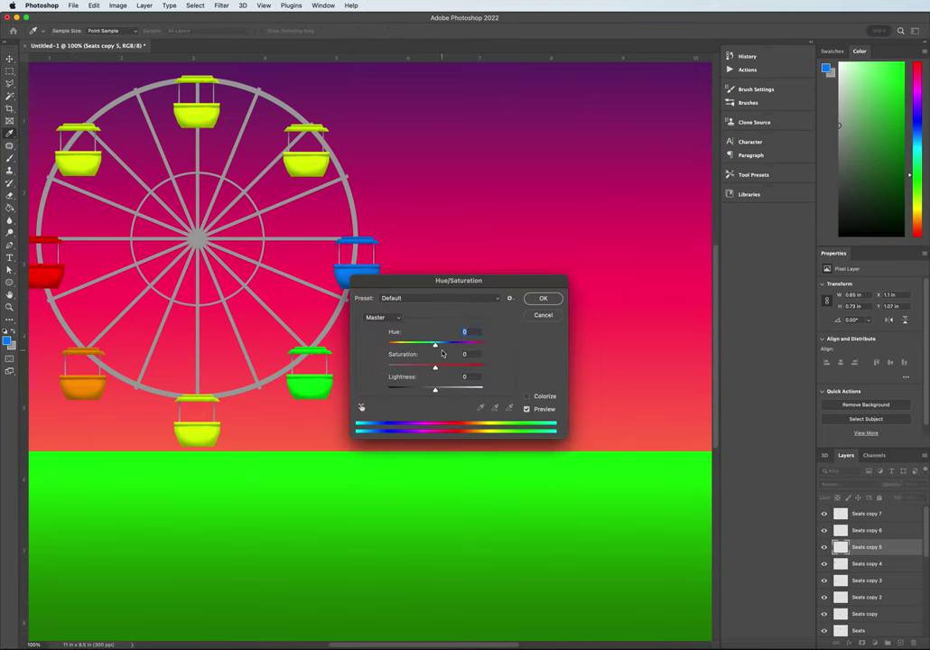
left_click_drag(434, 346, 399, 347)
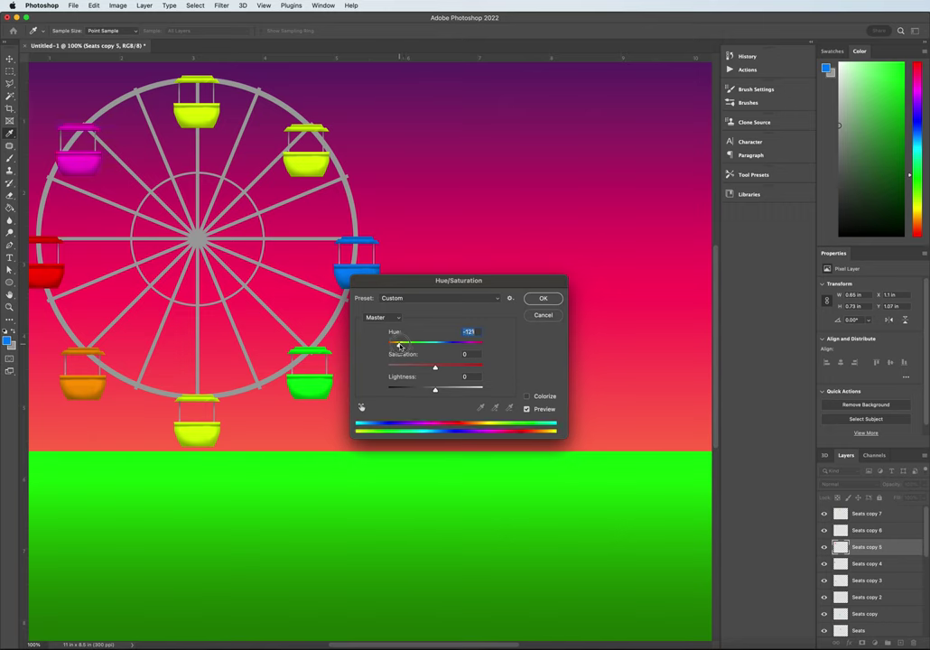
left_click_drag(400, 348, 403, 348)
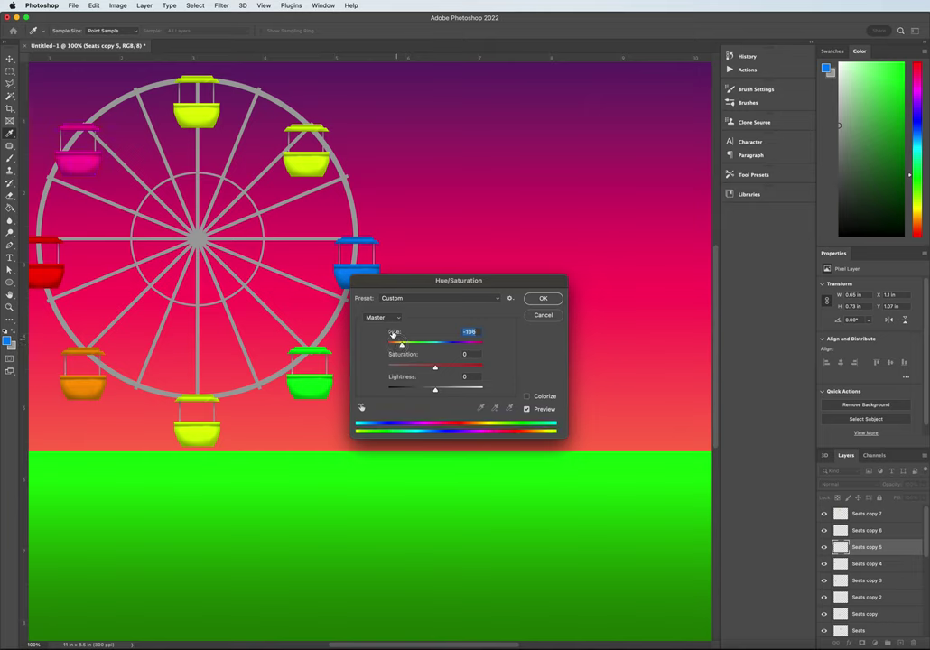
left_click(543, 299)
key("v")
key("alt+bracketright")
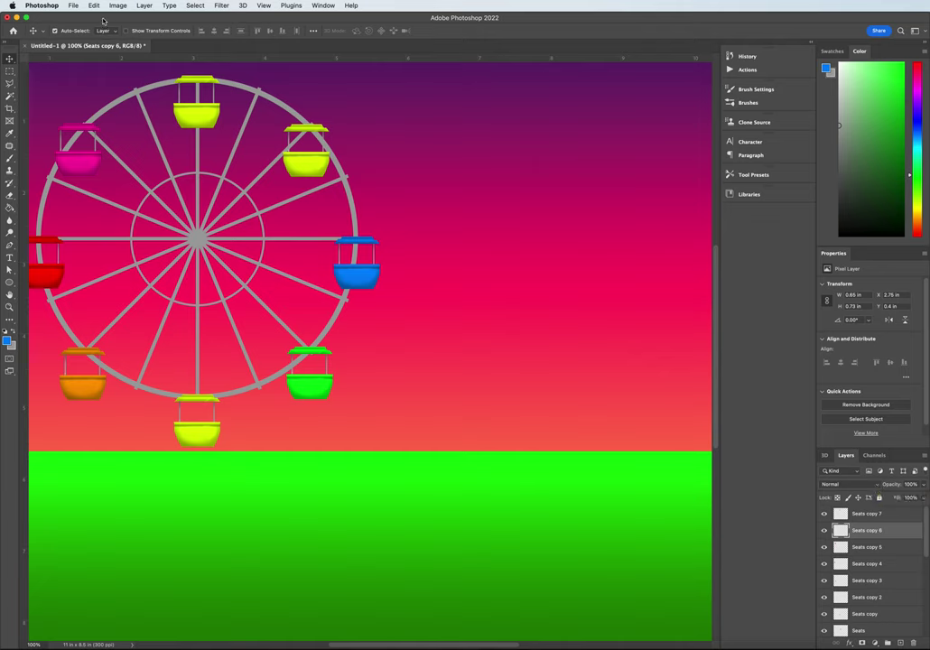
Turn the top seat purple with a -151 hue shift
key("super+u")
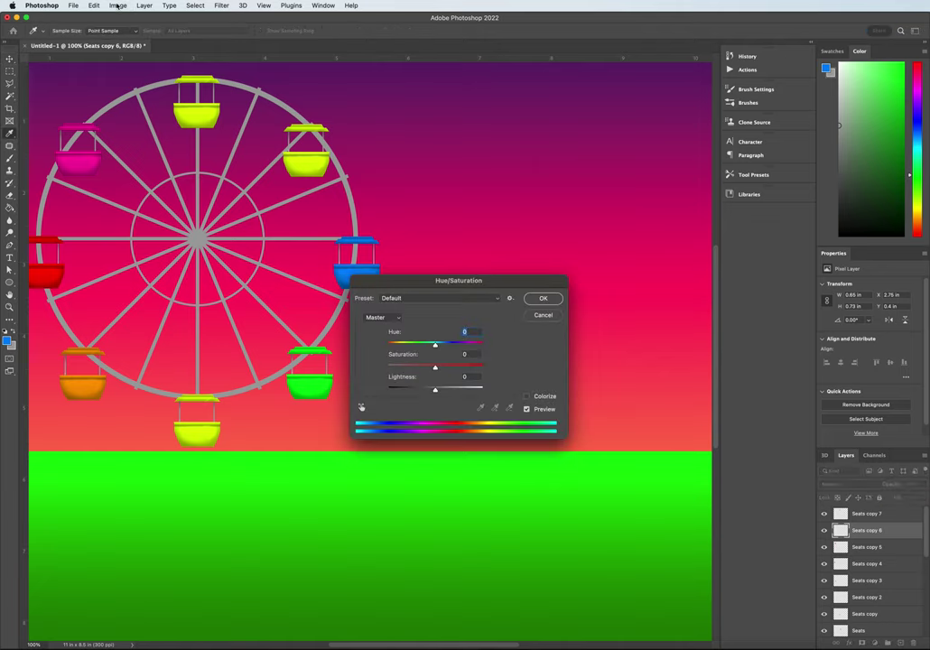
left_click_drag(434, 347, 393, 347)
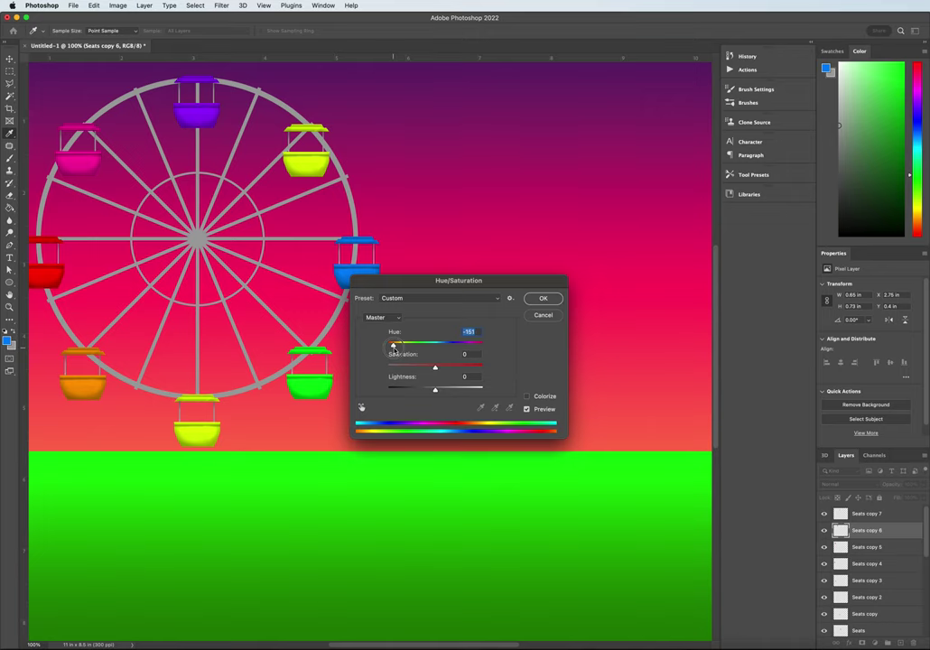
left_click(545, 300)
Turn the blue right seat cyan with a -16 hue shift
key("v")
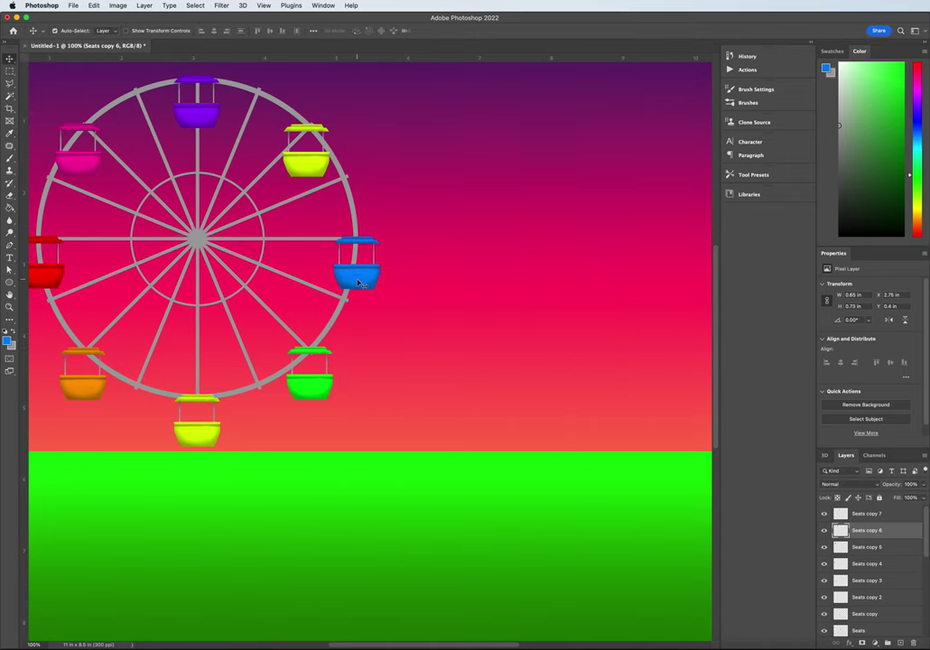
left_click(359, 273)
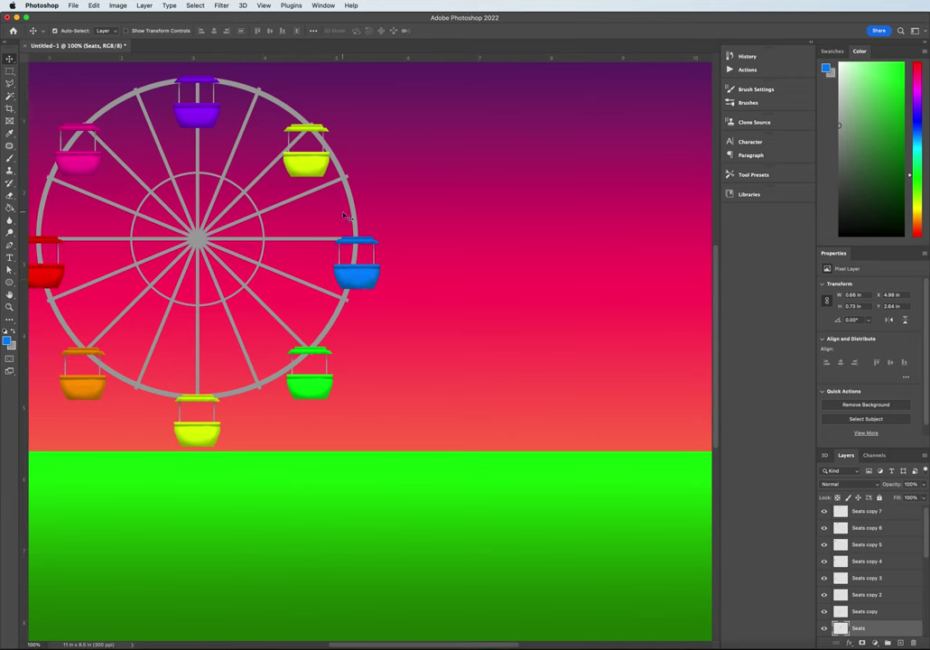
key("super+u")
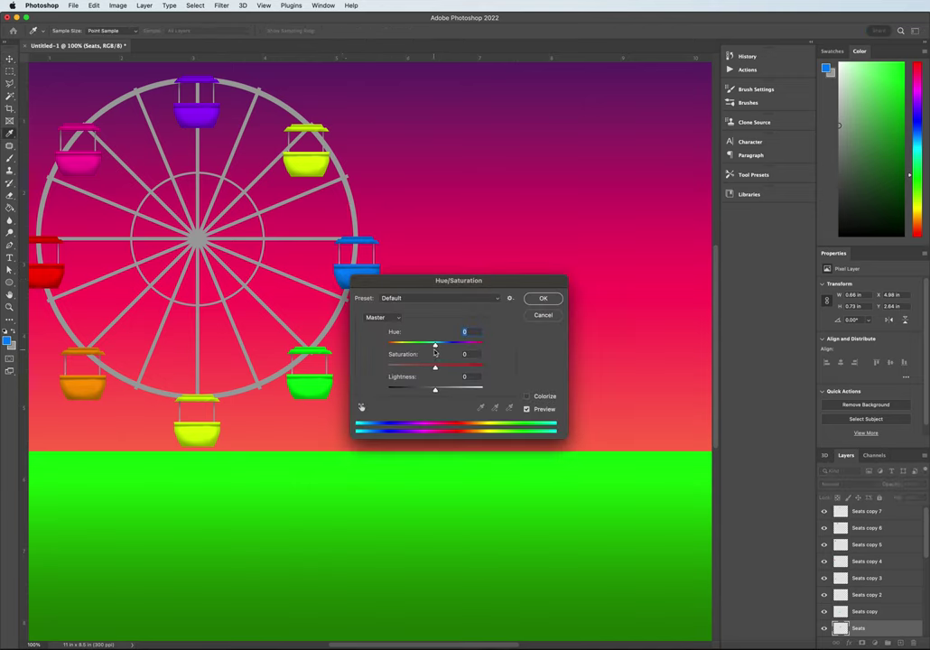
left_click_drag(434, 351, 428, 349)
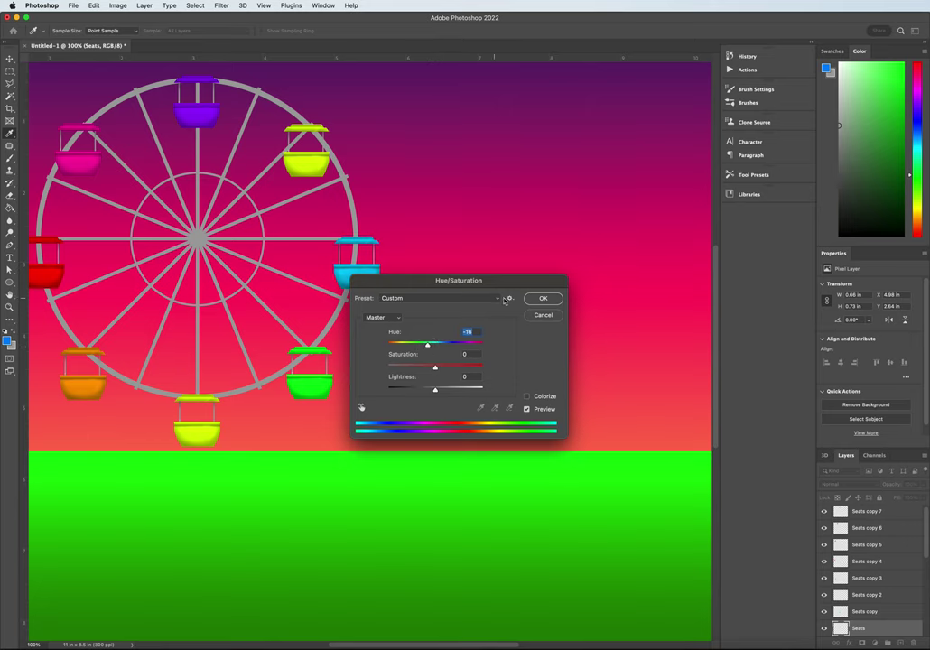
left_click(543, 298)
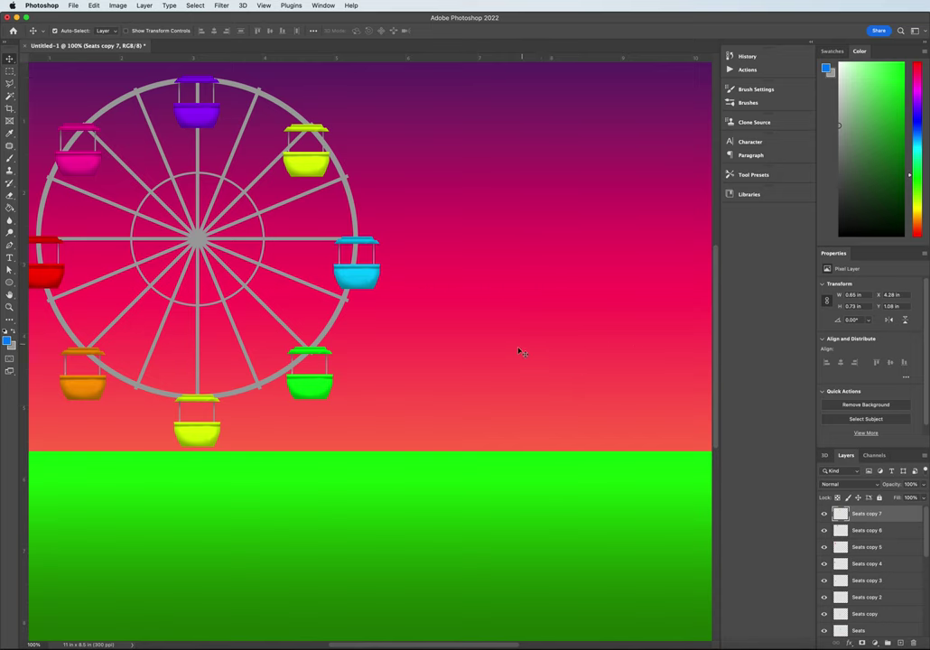
Turn the upper-right seat, Seats copy 7, blue with a -180 hue shift
key("super+u")
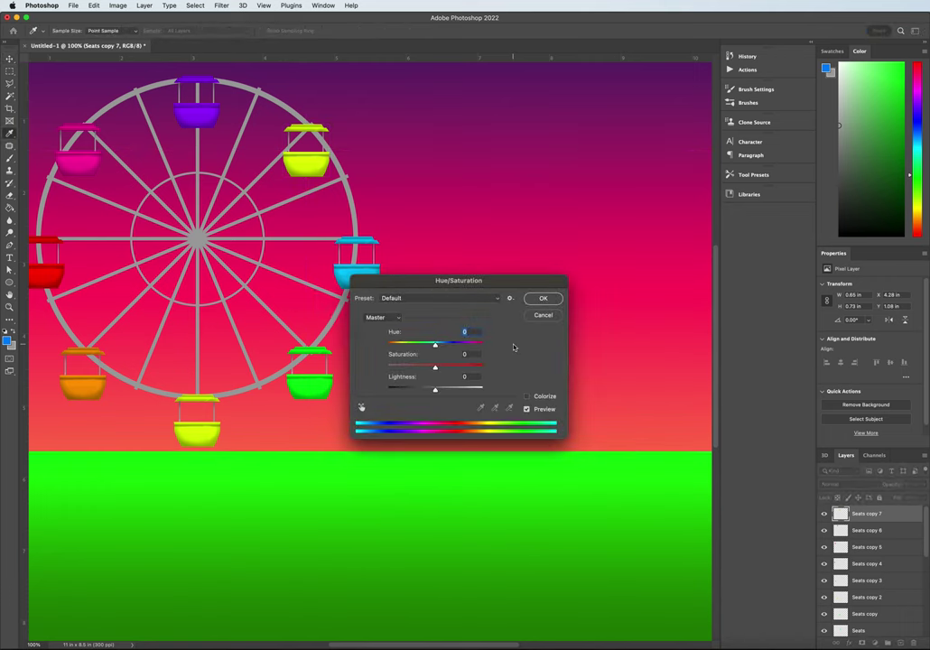
left_click_drag(439, 347, 387, 344)
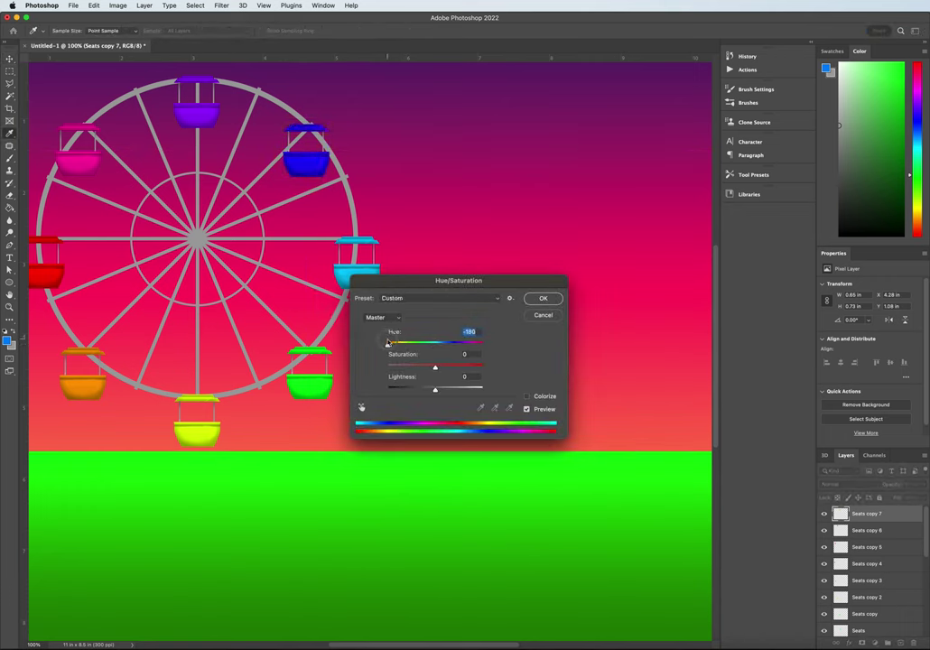
left_click(544, 298)
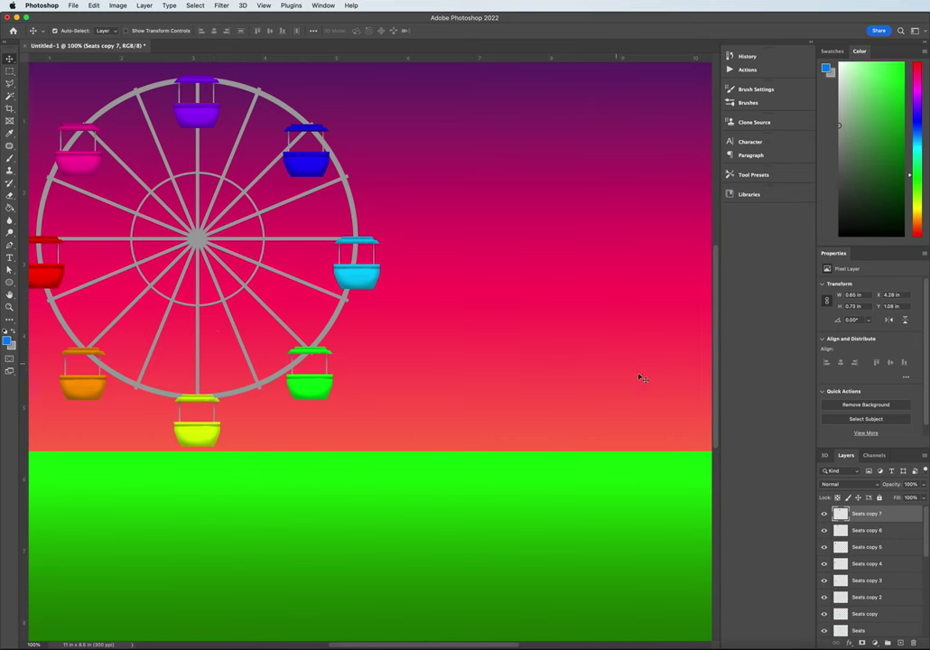
Add a new layer above the seat copies and name it 'ferris wheel poles'
left_click(901, 644)
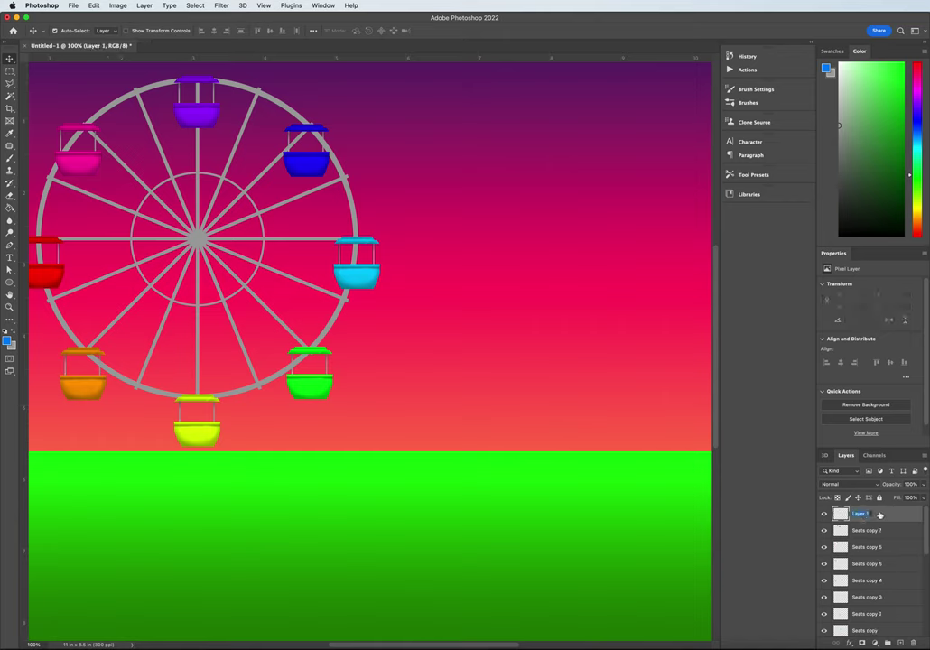
type("Base")
key("Return")
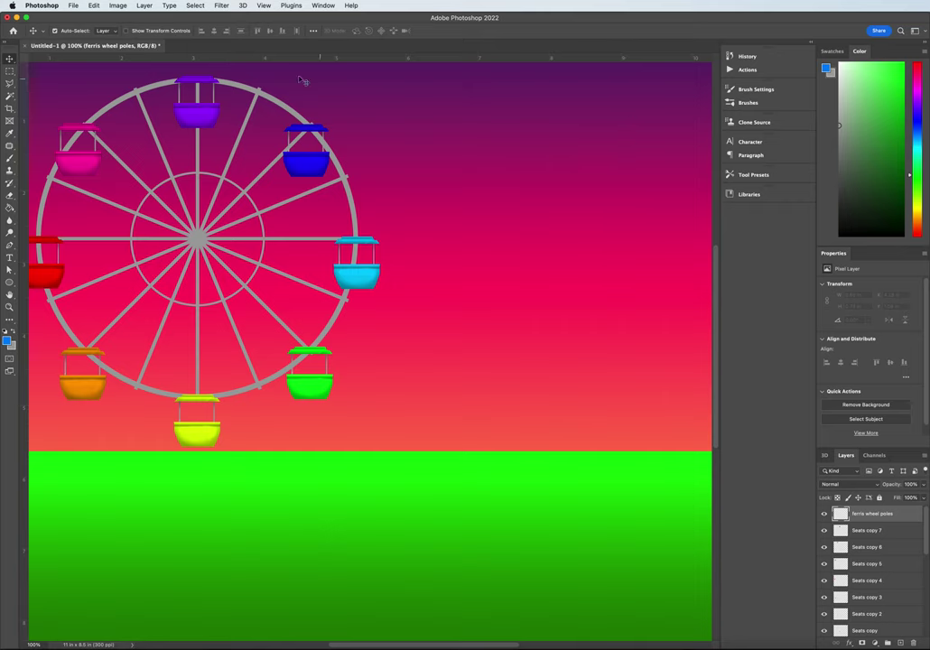
Select a wedge-shaped pole outline from the ground up to the wheel's hub
left_click(10, 96)
left_click_drag(10, 83, 45, 96)
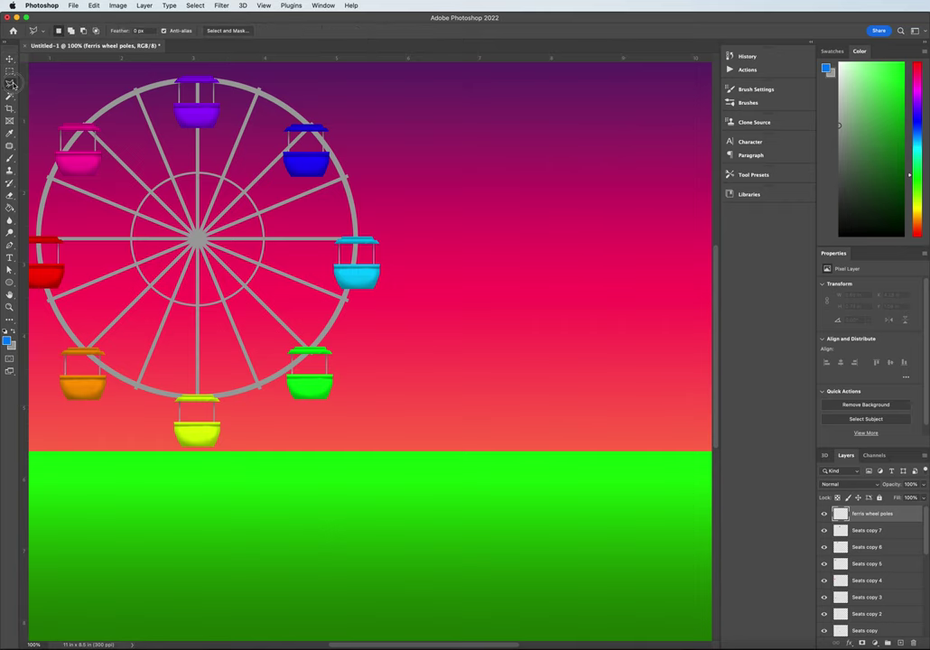
left_click(87, 468)
left_click(129, 467)
left_click(200, 241)
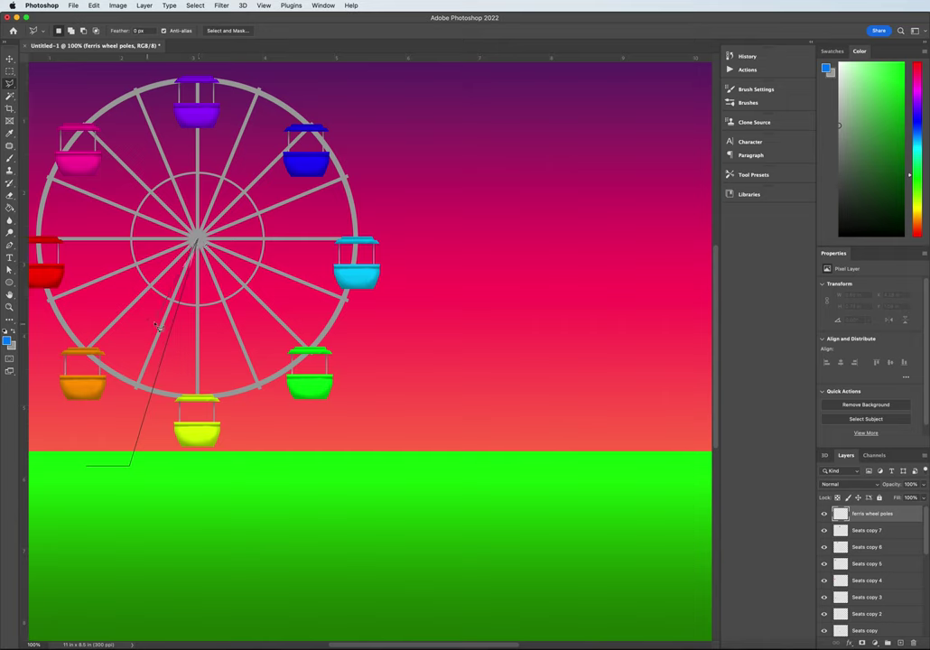
left_click(90, 471)
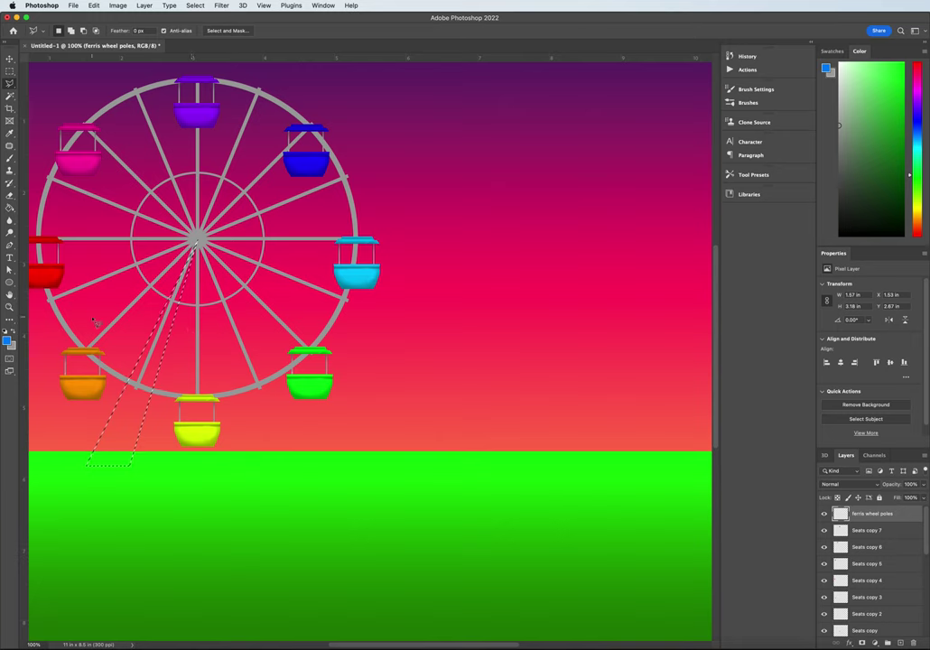
Sample the spoke grey and lighten the foreground colour to c8c8c8
left_click(10, 134)
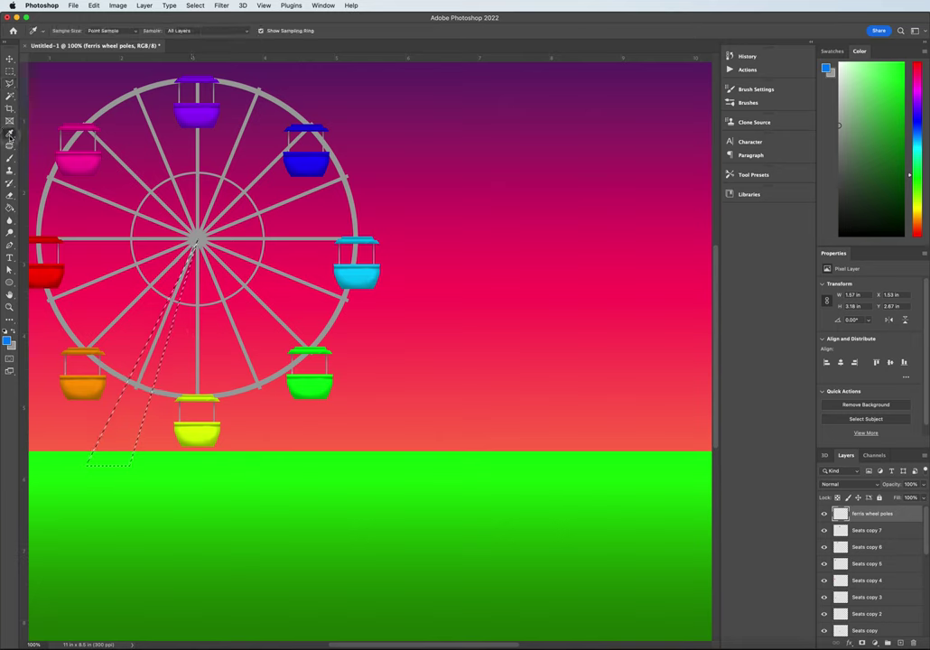
left_click(84, 237)
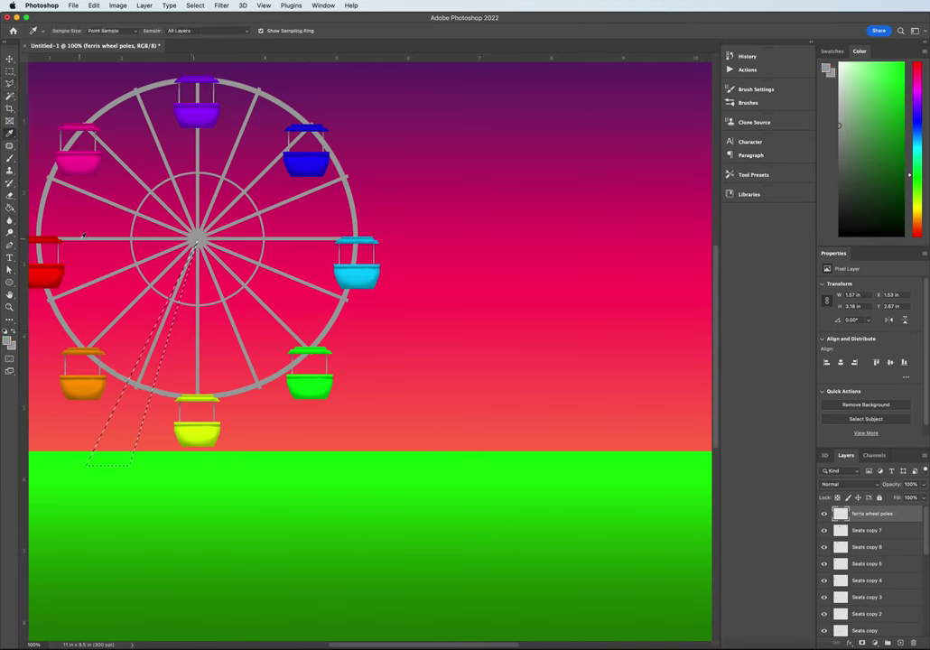
left_click(9, 338)
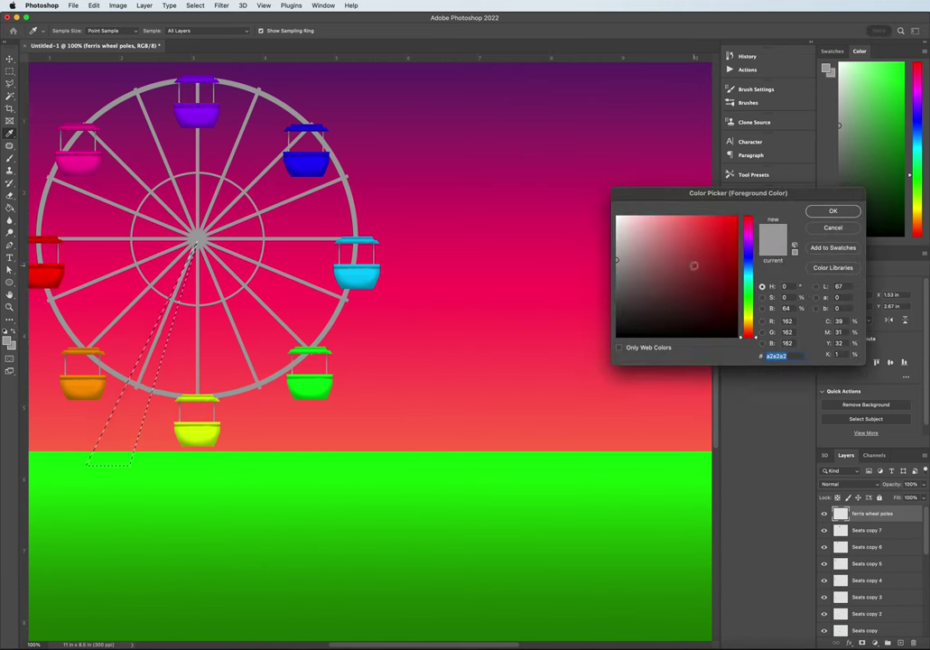
left_click(622, 273)
left_click_drag(621, 273, 617, 241)
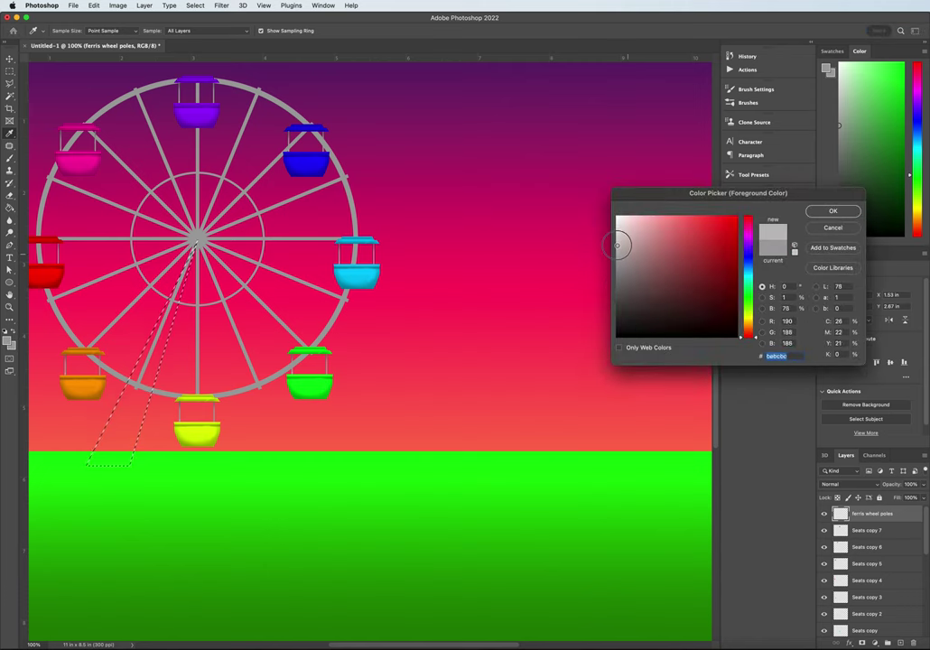
left_click(819, 212)
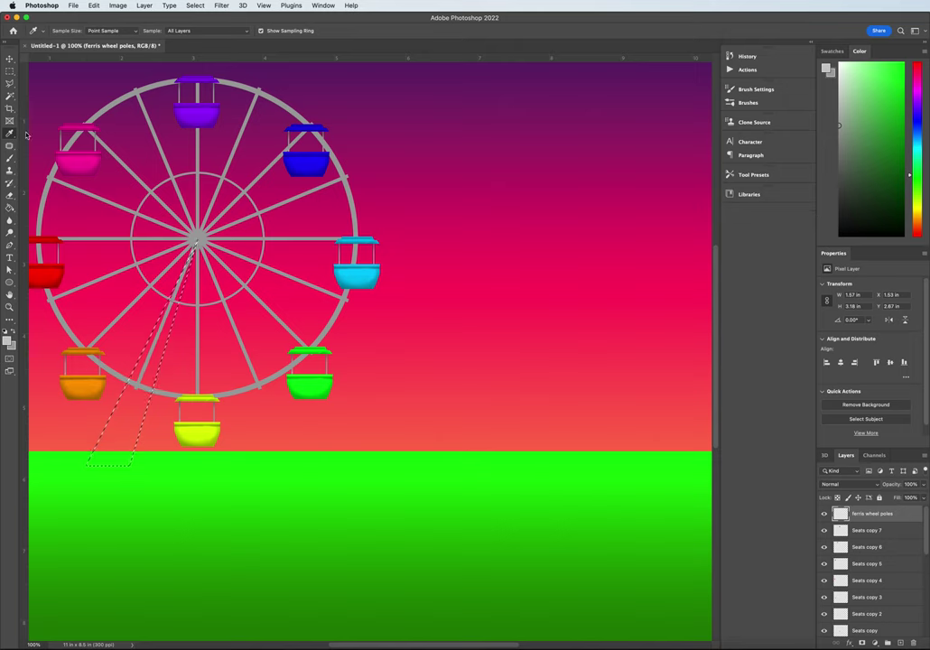
Fill the wedge selection with the light grey, then deselect
left_click(10, 207)
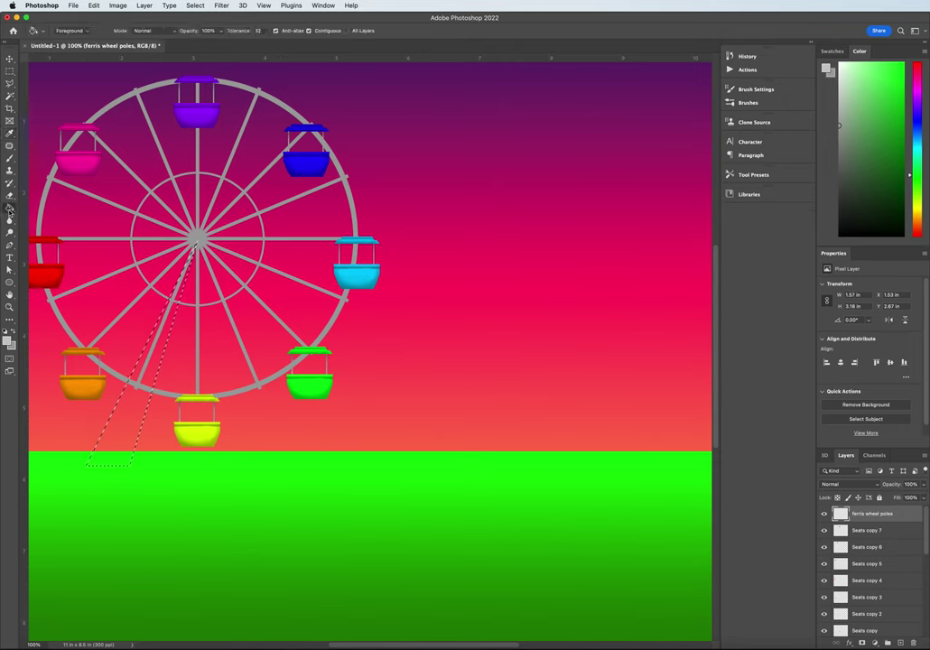
left_click(141, 384)
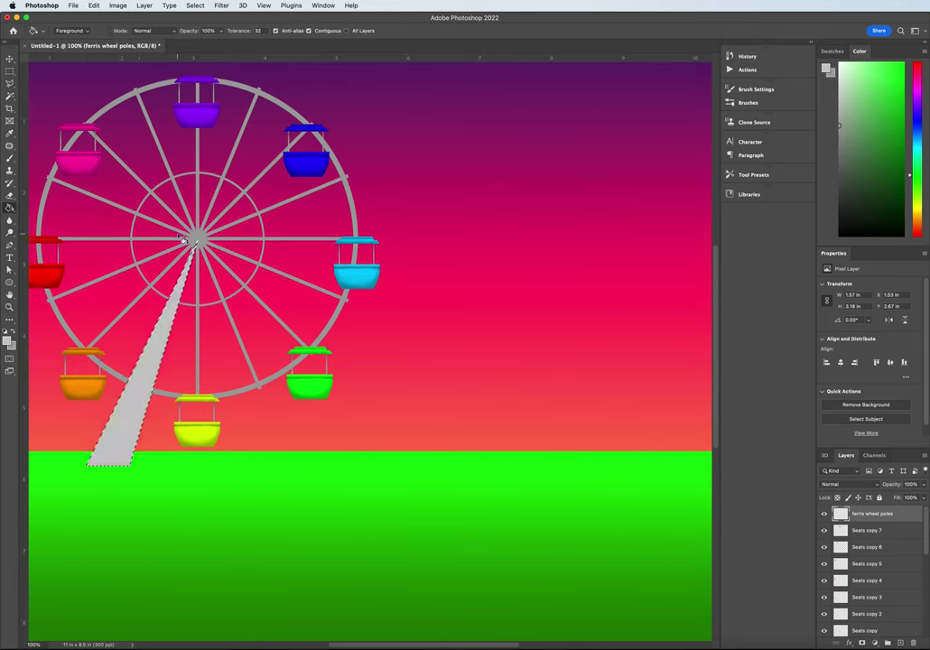
key("super+d")
left_click(10, 56)
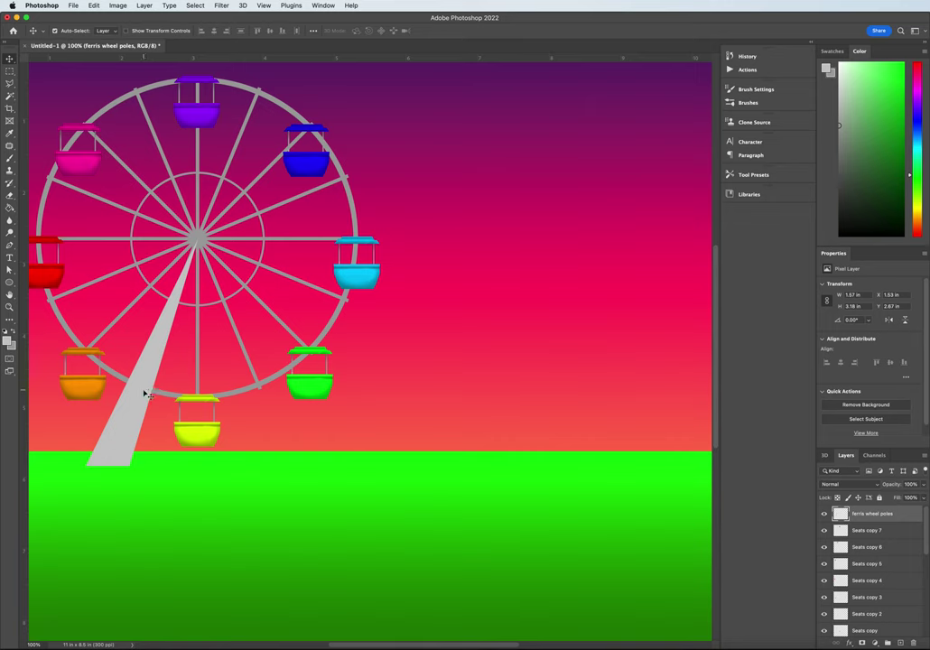
Duplicate the ferris wheel poles layer and shift the copy right
right_click(862, 513)
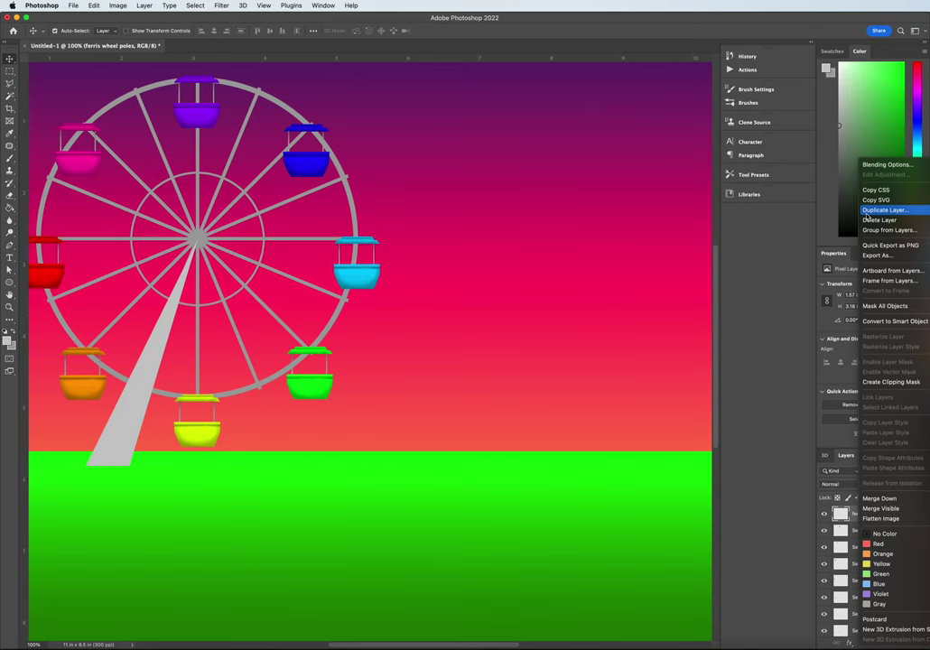
left_click(867, 214)
left_click(569, 243)
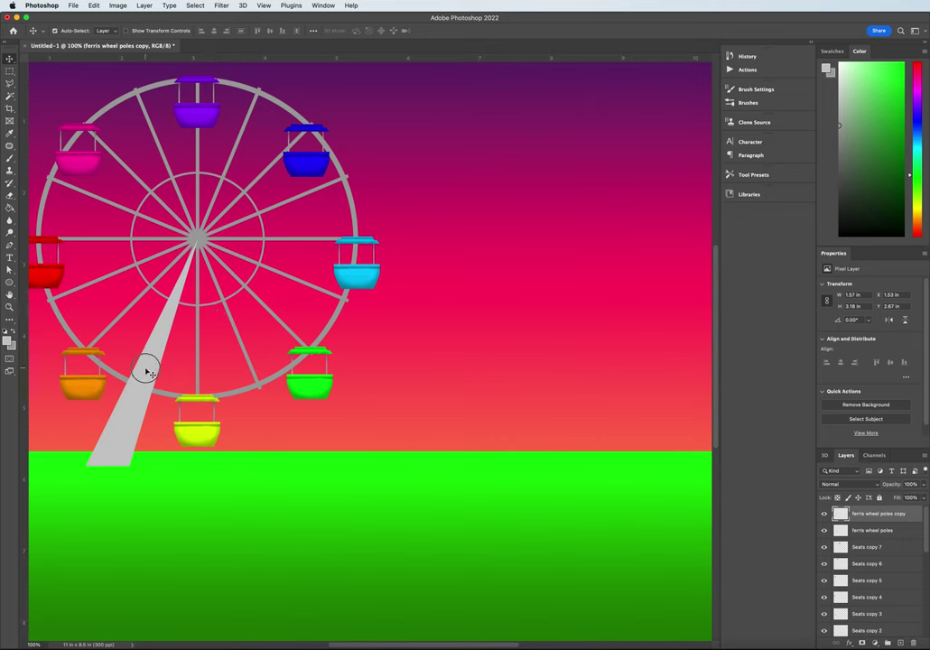
left_click_drag(146, 370, 208, 371)
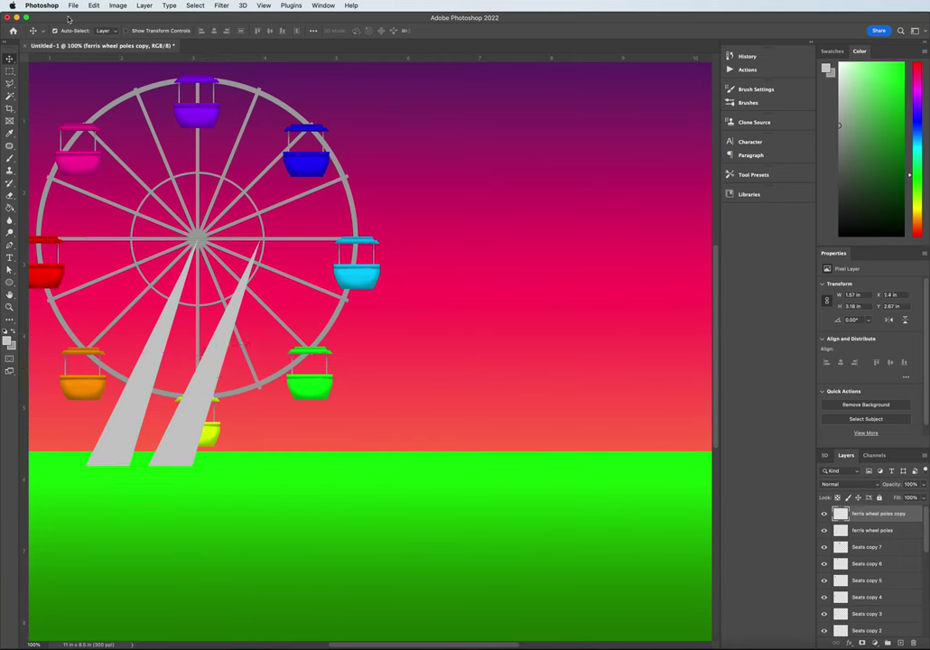
Flip the pole copy horizontally and place it on the wheel's right side
left_click(93, 5)
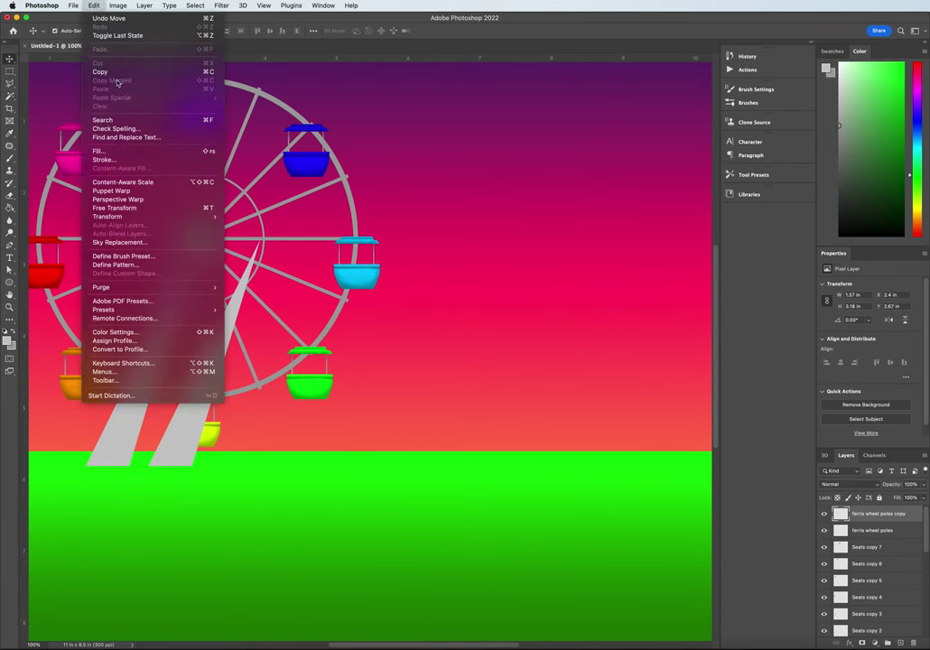
mouse_move(149, 216)
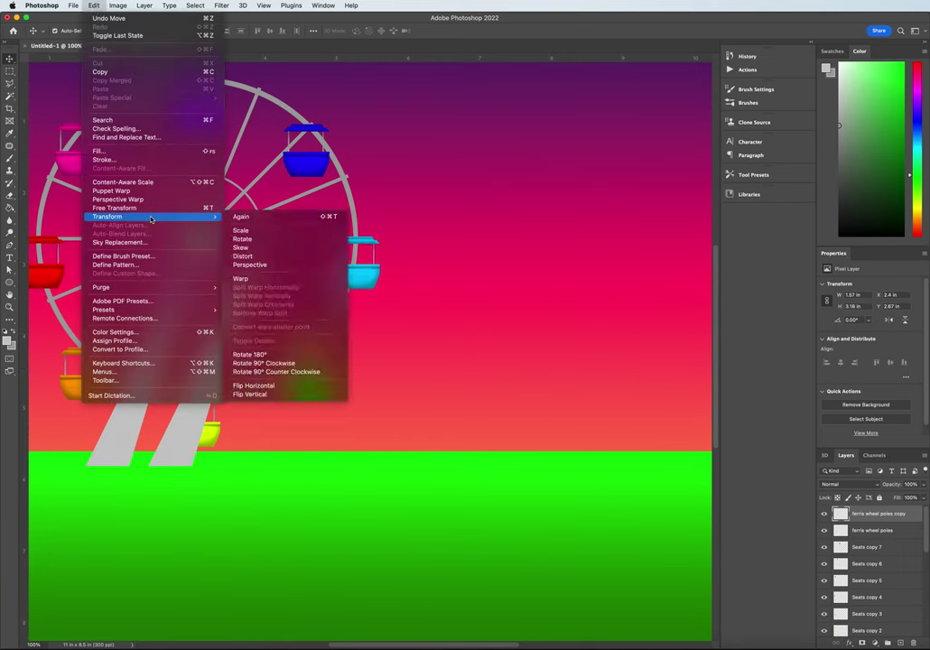
left_click(268, 387)
left_click_drag(203, 380, 252, 386)
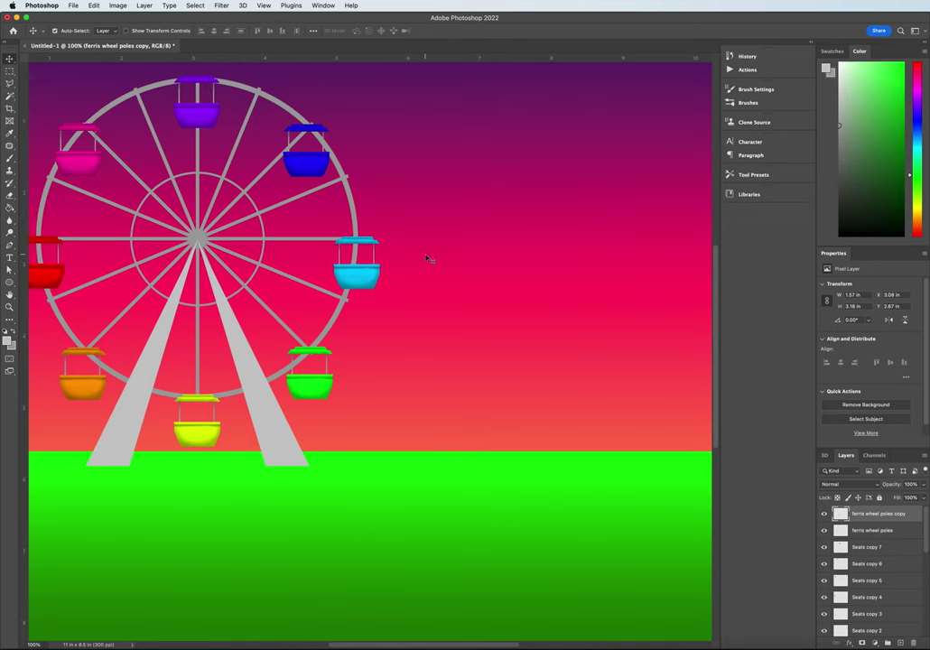
Move both pole layers lower in the layer stack and zoom out to the whole image
left_click(888, 531, "shift")
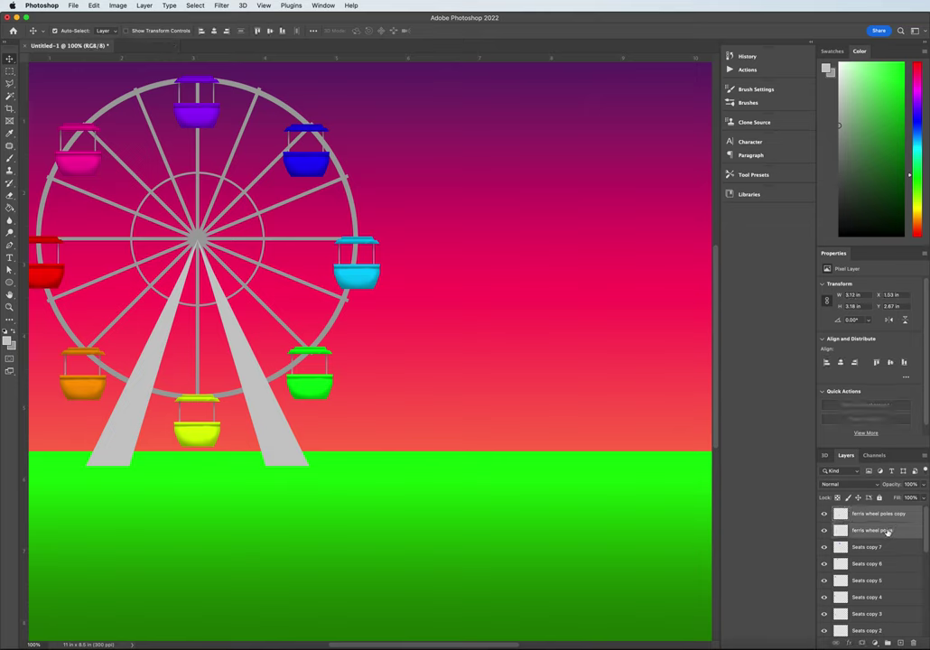
left_click_drag(892, 515, 880, 603)
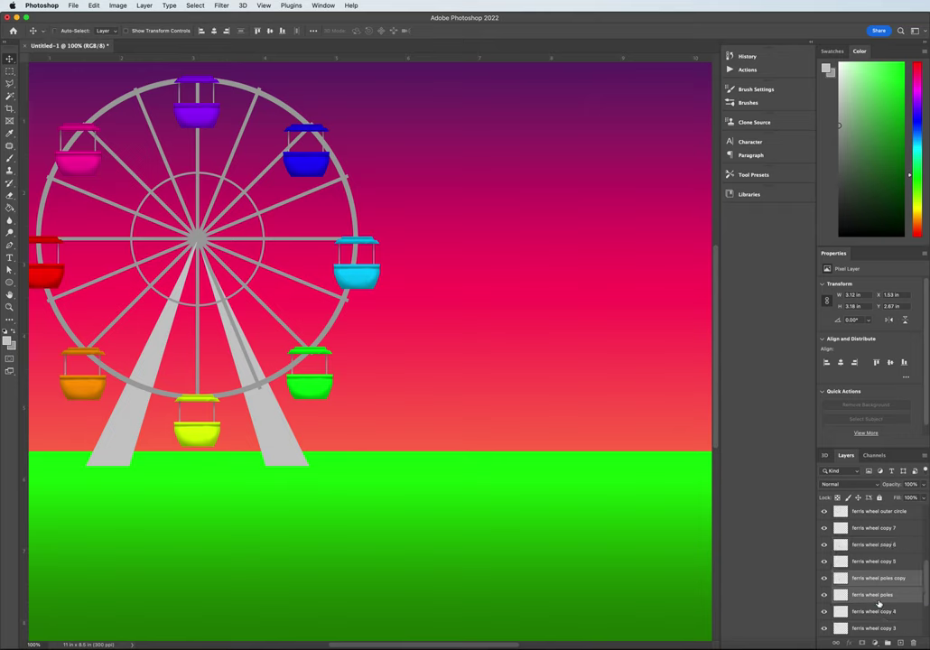
key("super+bracketleft")
key("super+bracketleft")
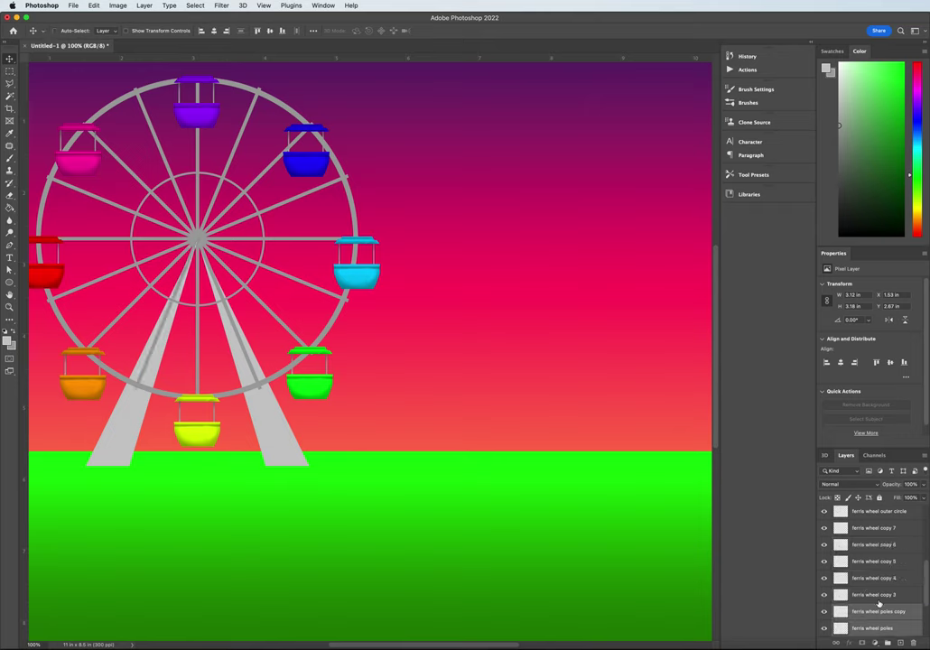
key("super+bracketleft")
key("super+bracketright")
key("super")
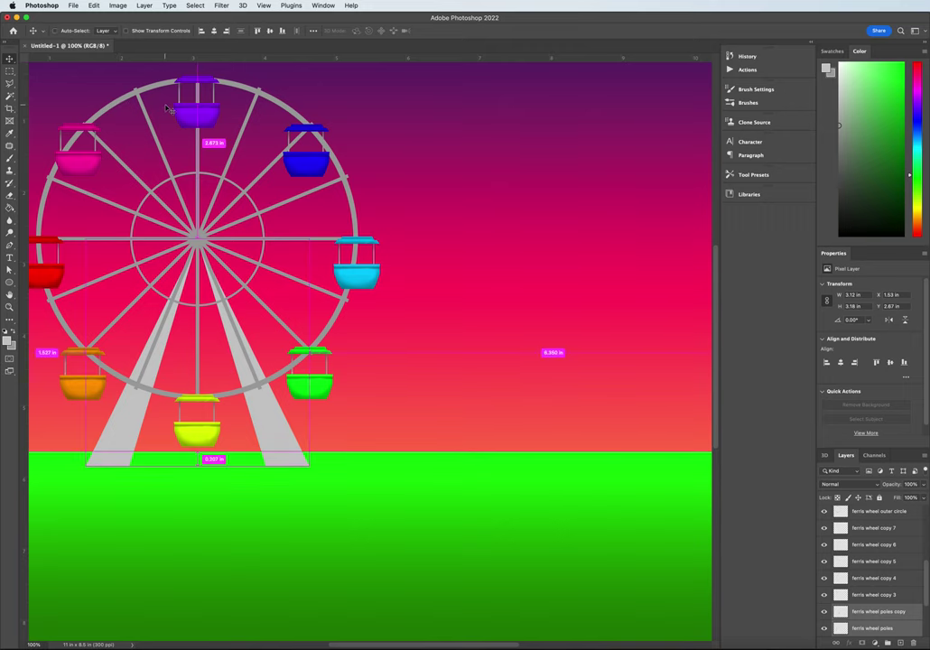
key("super+minus")
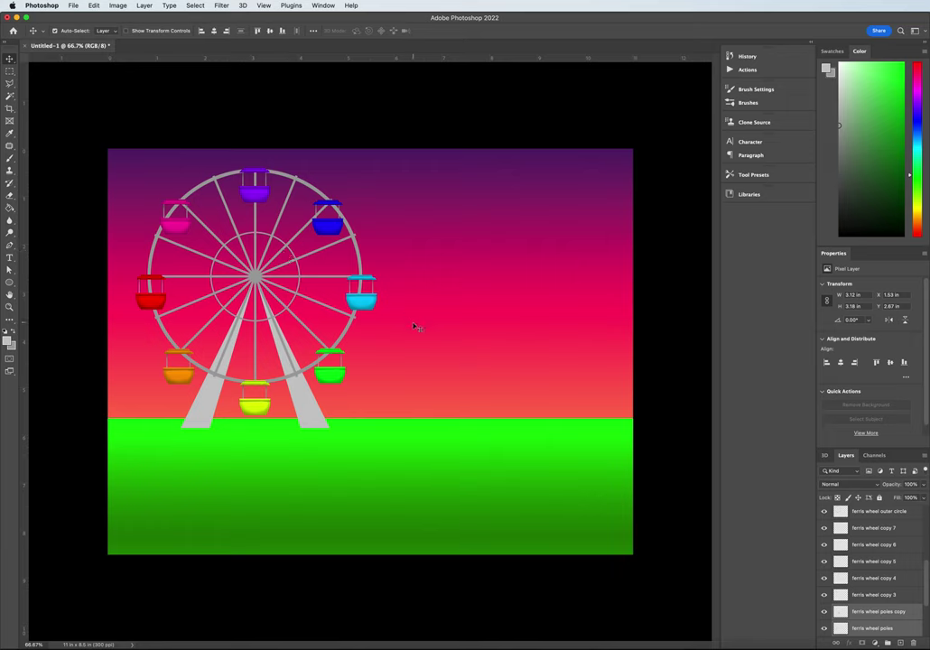
Select the layers from Seats copy 7 through ferris wheel in the Layers panel
scroll(863, 542, "down", 3)
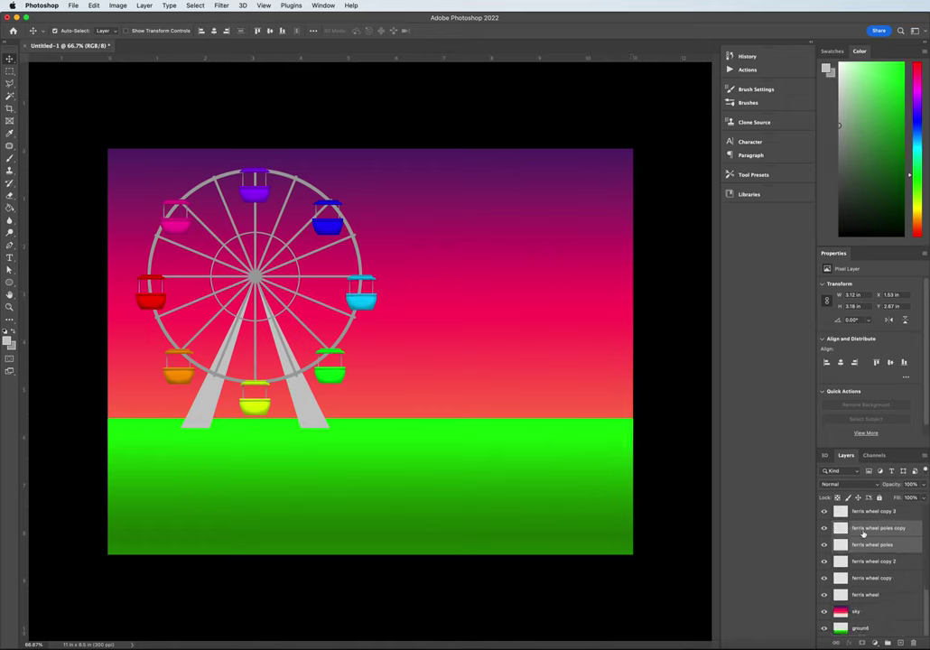
scroll(863, 533, "up", 5)
scroll(863, 534, "up", 3)
left_click(862, 515)
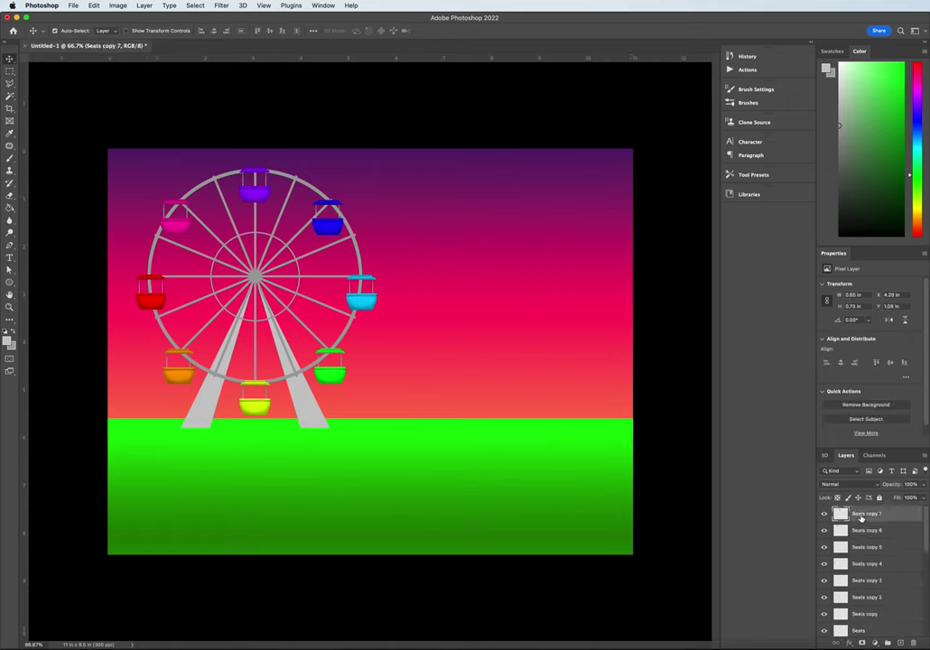
left_click_drag(926, 528, 926, 619)
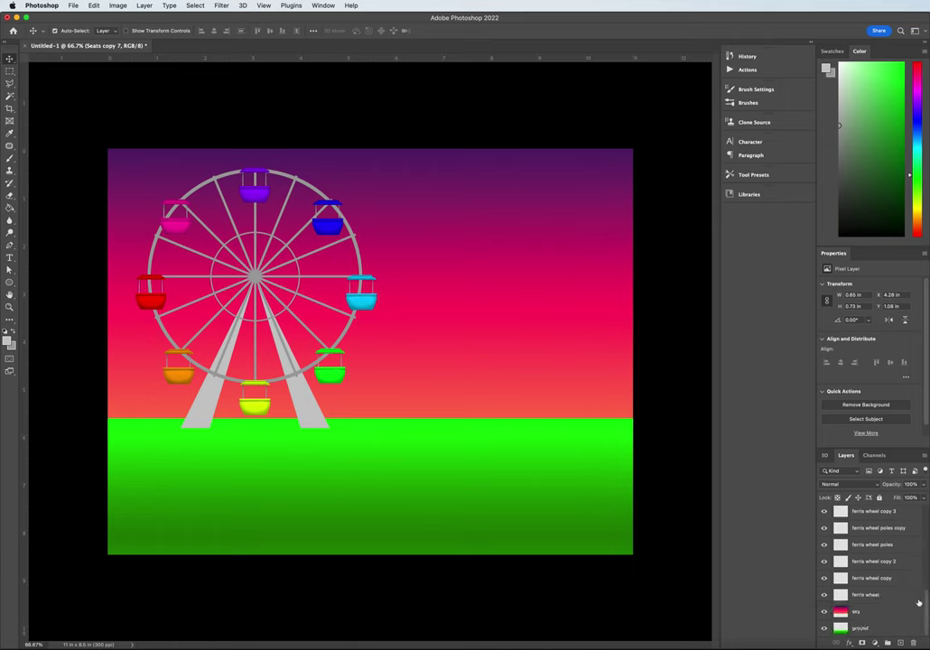
mouse_move(920, 600)
left_mouse_down()
mouse_move(922, 514)
mouse_move(926, 619)
left_mouse_up()
left_click(888, 597, "shift")
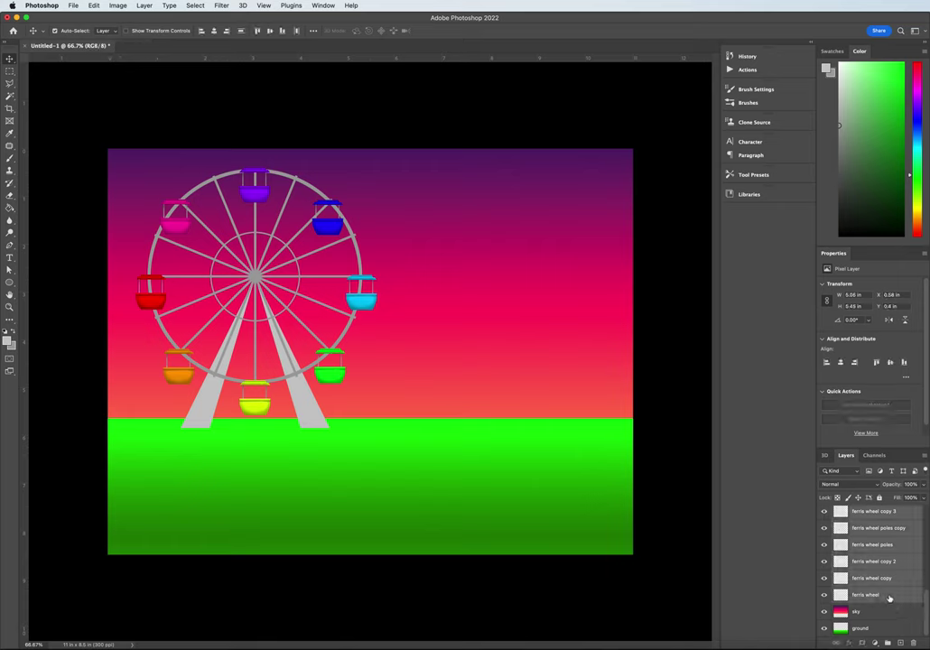
Reselect Seats copy 7 and rearrange it within the layer stack
scroll(903, 578, "up", 5)
scroll(904, 578, "down", 5)
scroll(890, 560, "up", 5)
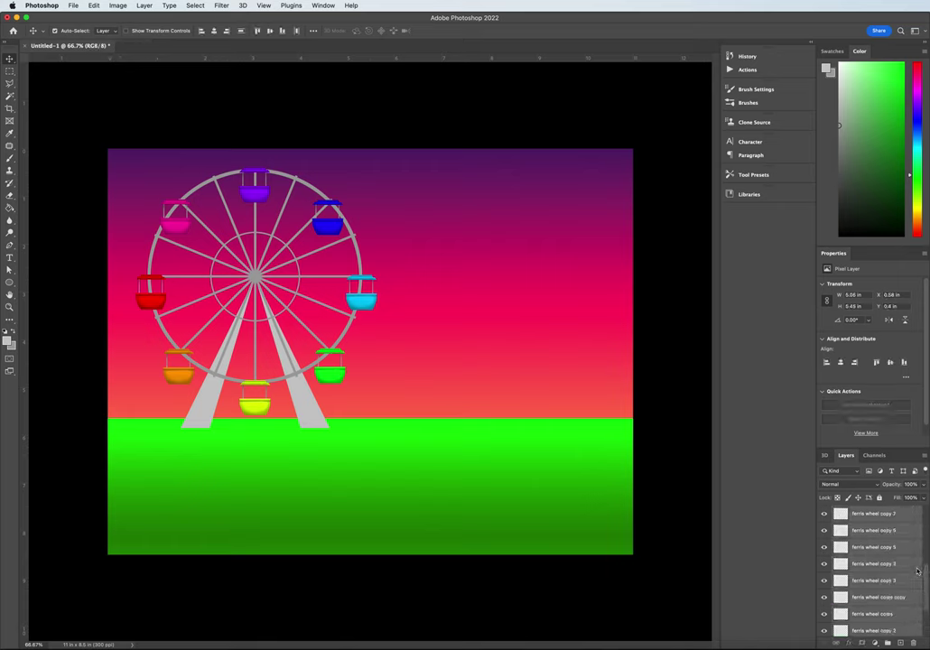
left_click(888, 517)
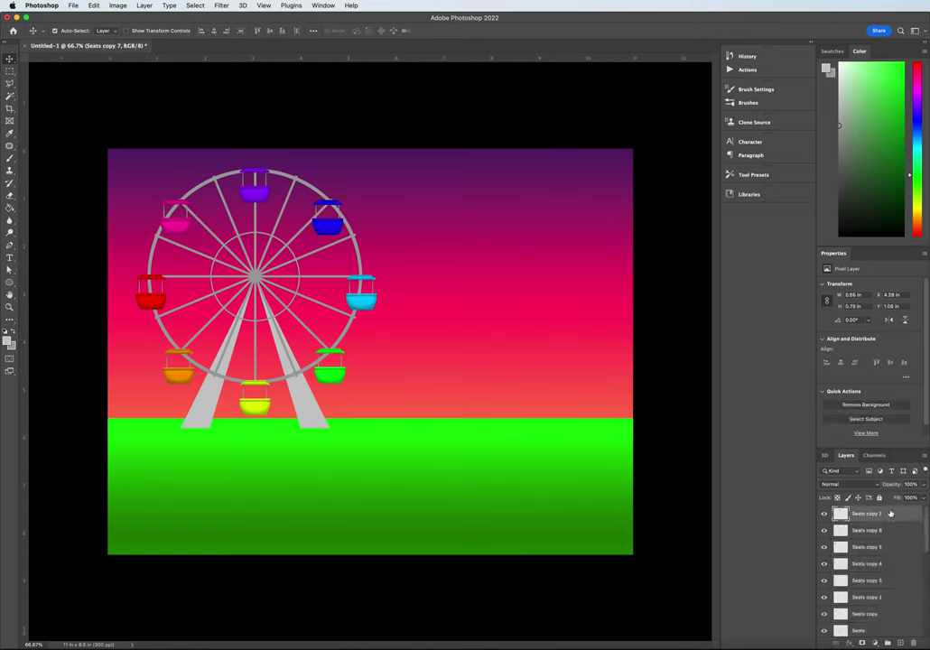
left_click_drag(925, 530, 924, 625)
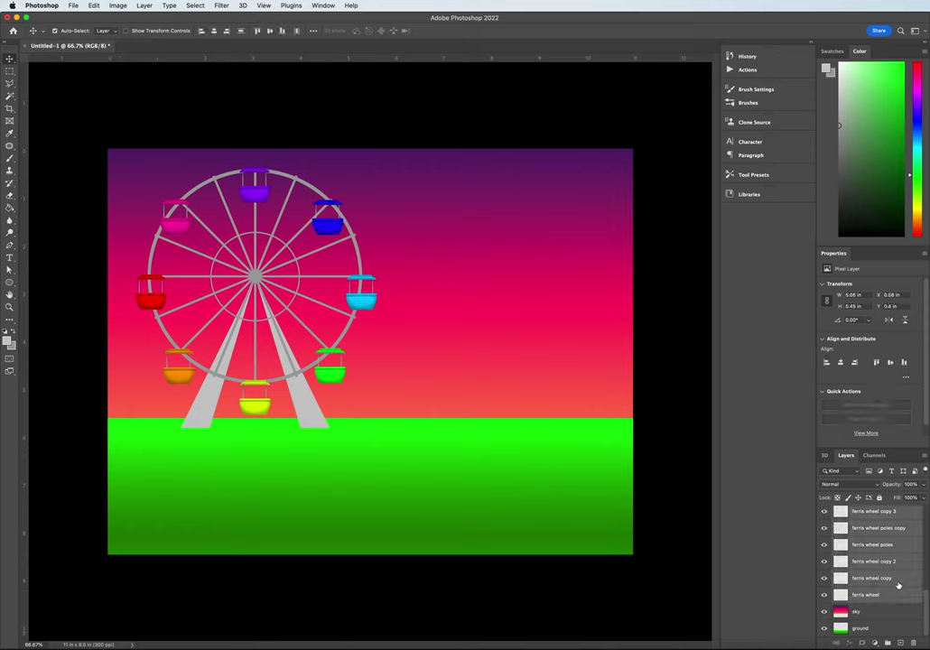
scroll(894, 569, "up", 5)
scroll(895, 560, "down", 5)
Group the selected wheel layers and name the group 'Ferris Wheel'
left_click(888, 643)
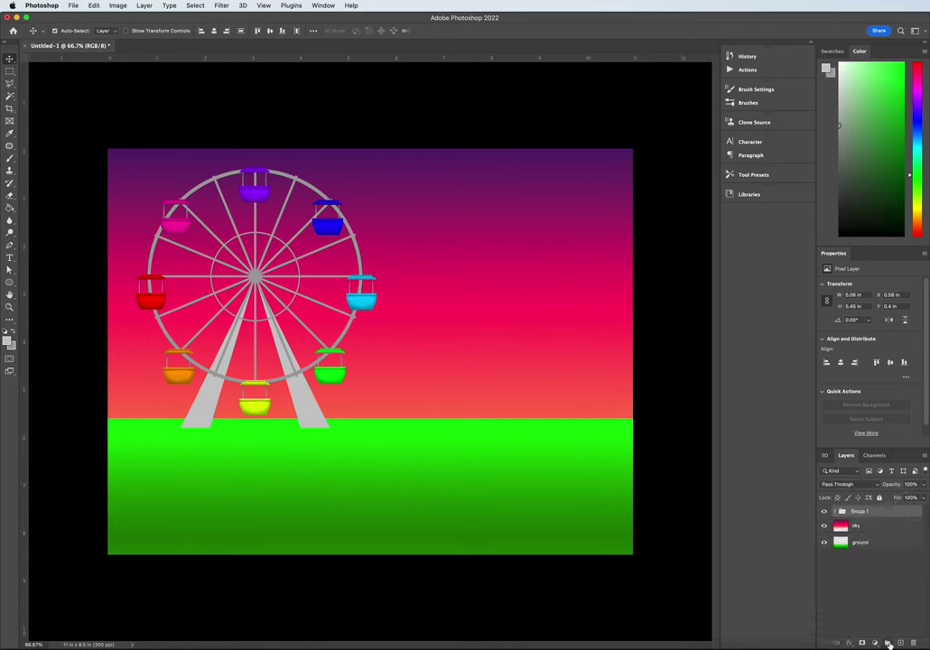
double_click(858, 512)
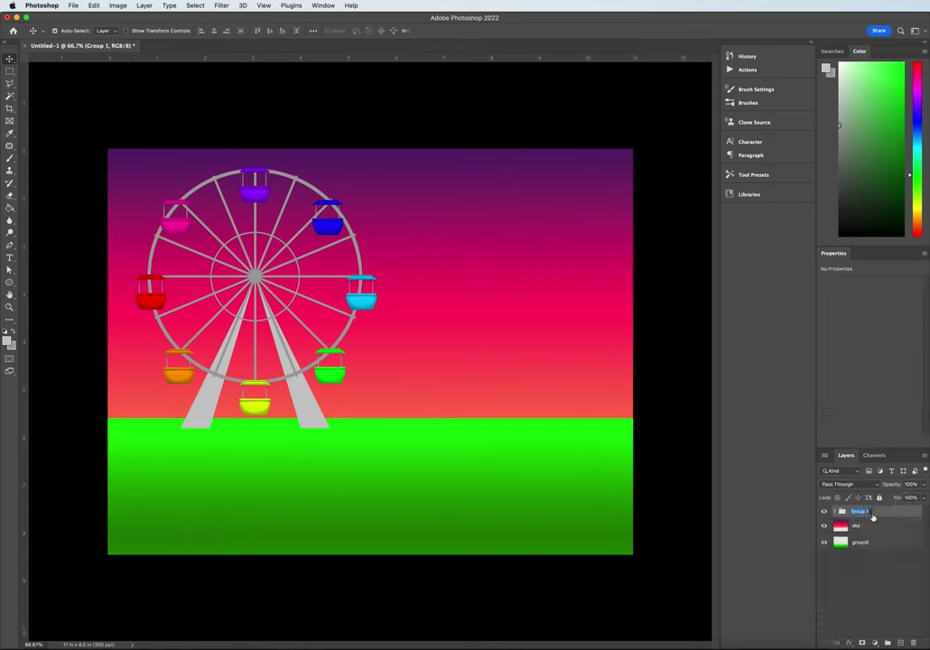
type("Ferris Wheel")
key("Return")
Toggle the Ferris Wheel group's visibility repeatedly to check its contents
left_click(823, 512)
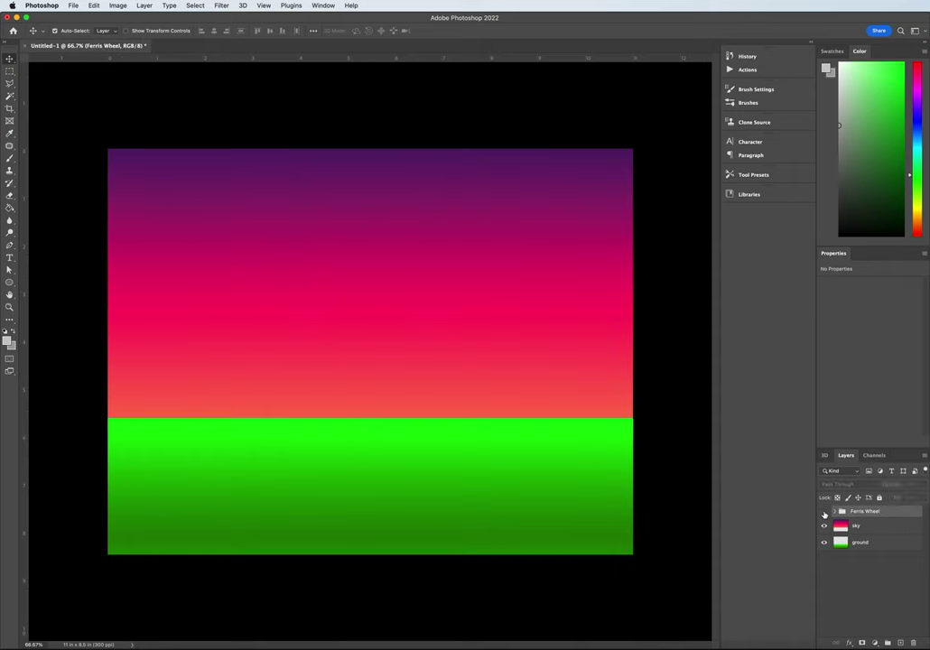
left_click(824, 512)
left_click(823, 512)
left_click(824, 512)
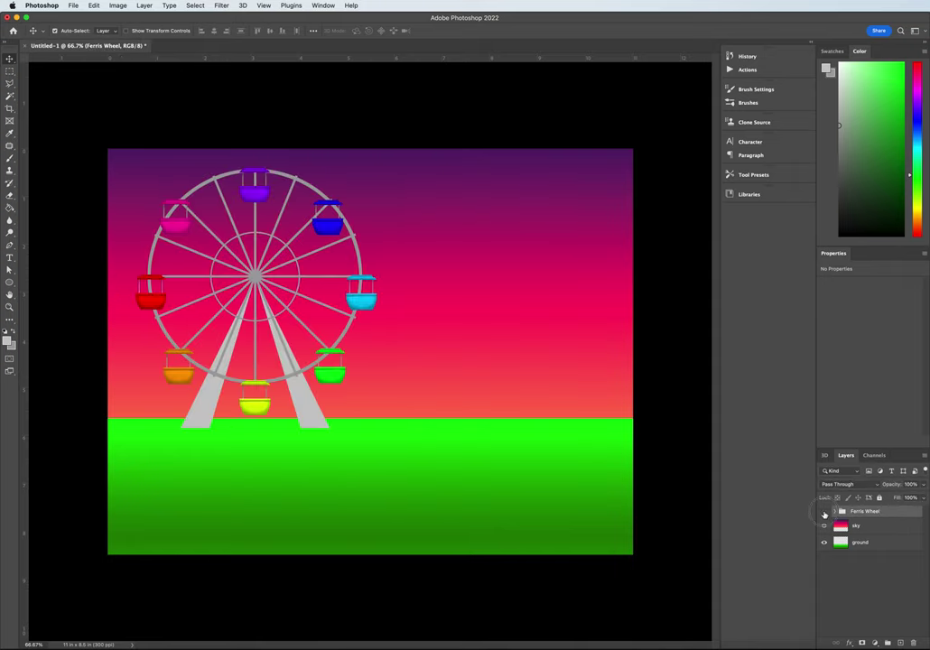
left_click(823, 512)
left_click(823, 512)
left_click(824, 512)
left_click(824, 512)
left_click(824, 512)
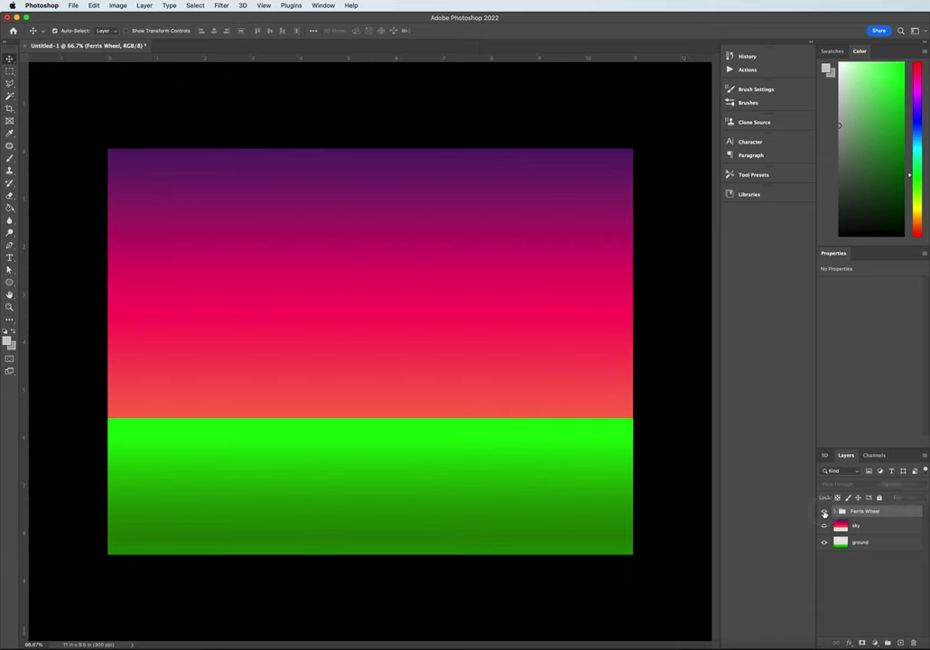
left_click(823, 512)
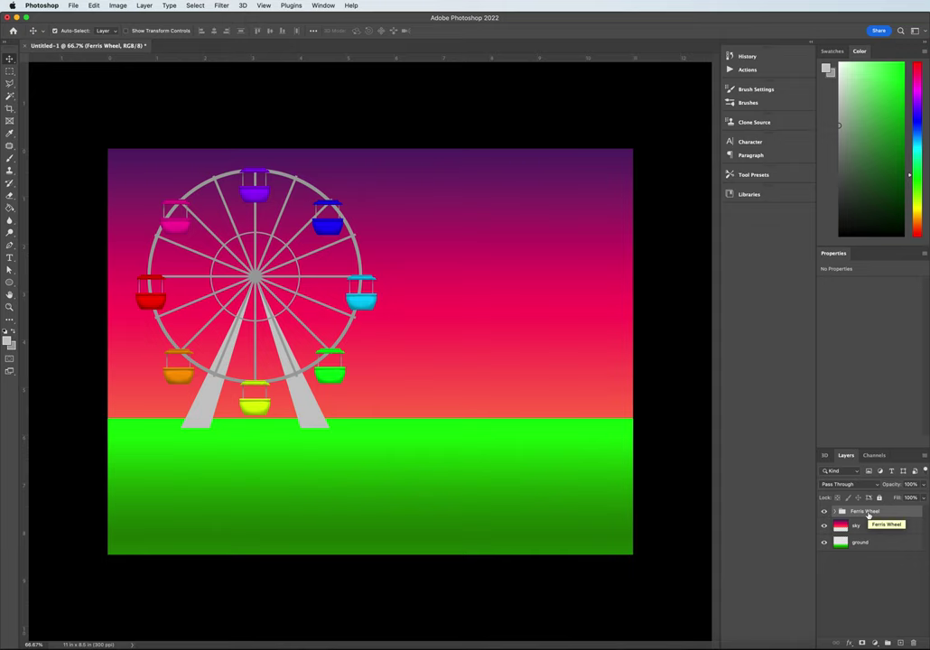
Add a new Layer 1 and marquee a rectangle right of the wheel across the horizon
left_click(901, 642)
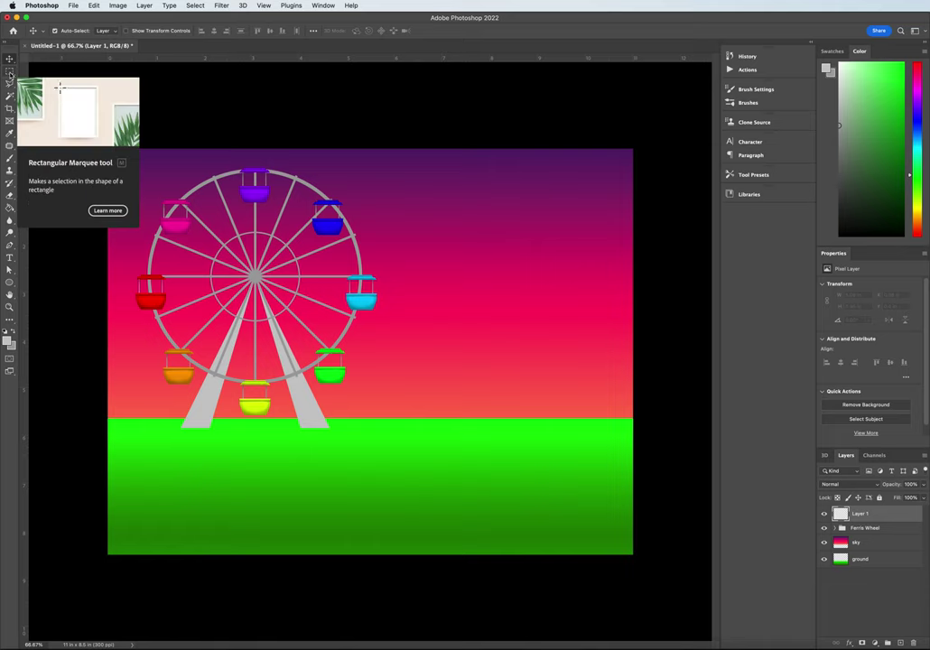
left_click(9, 71)
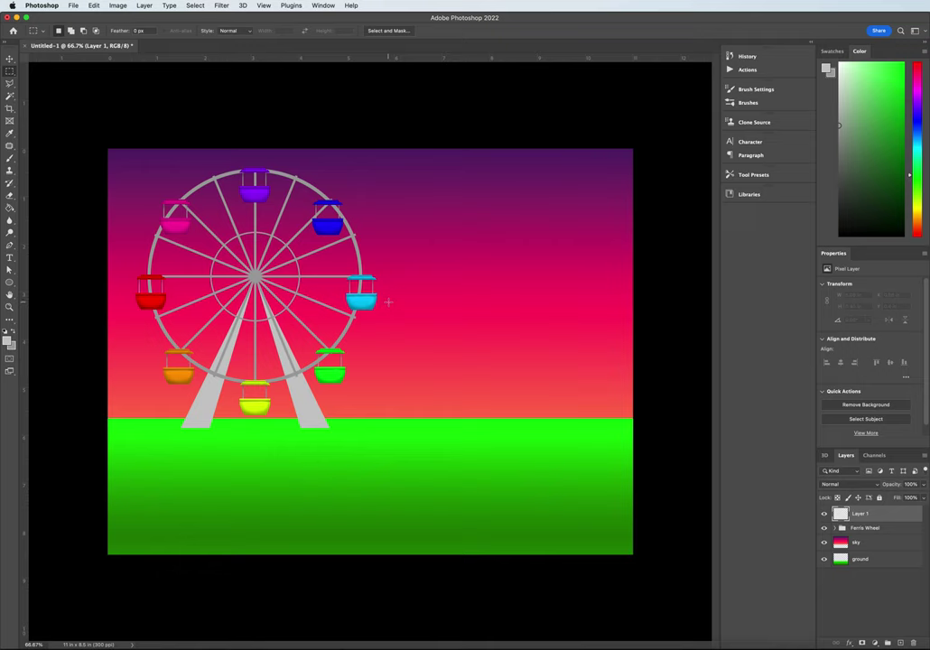
left_click_drag(388, 302, 595, 488)
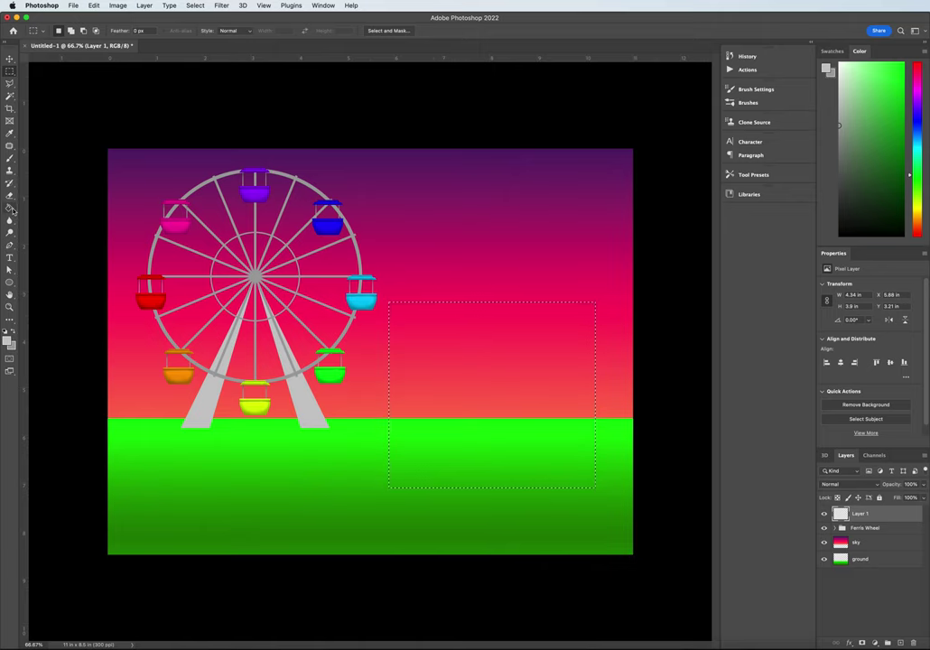
left_click(9, 320)
Set the foreground colour to bright blue 0090ff and fill the rectangle with it
left_click(8, 341)
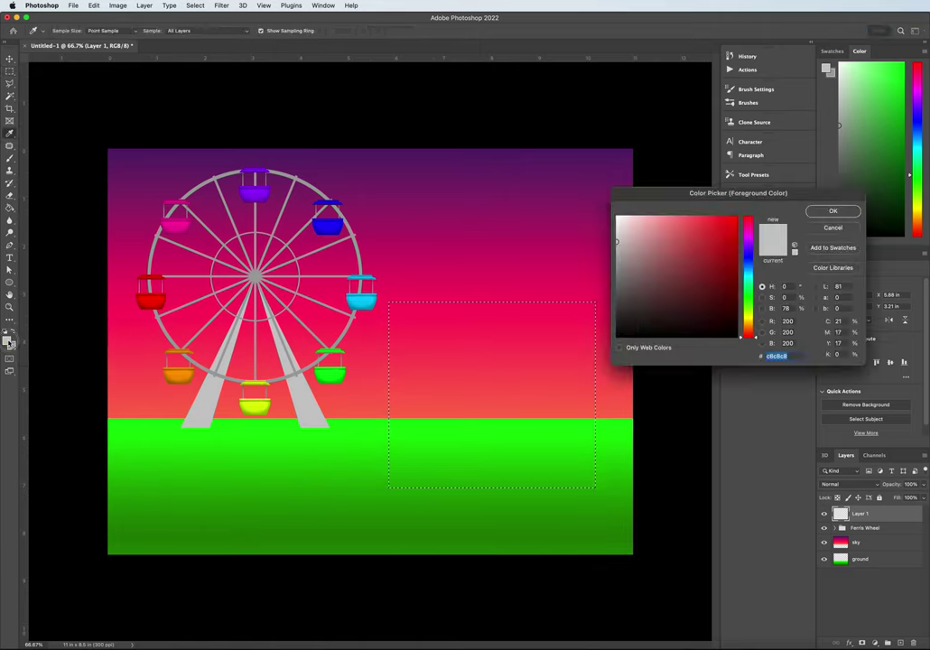
left_click(749, 262)
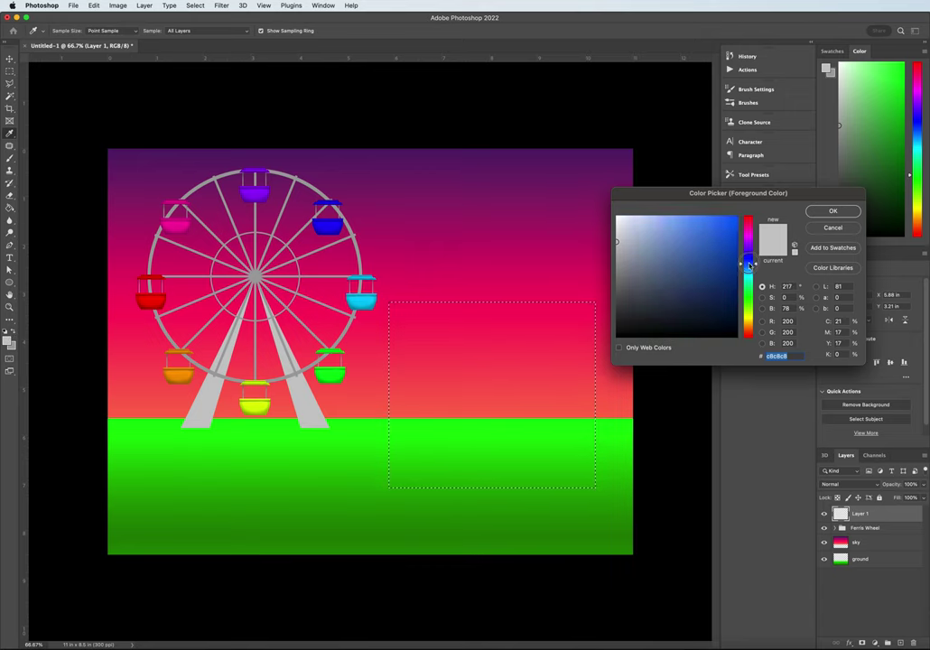
left_click(736, 218)
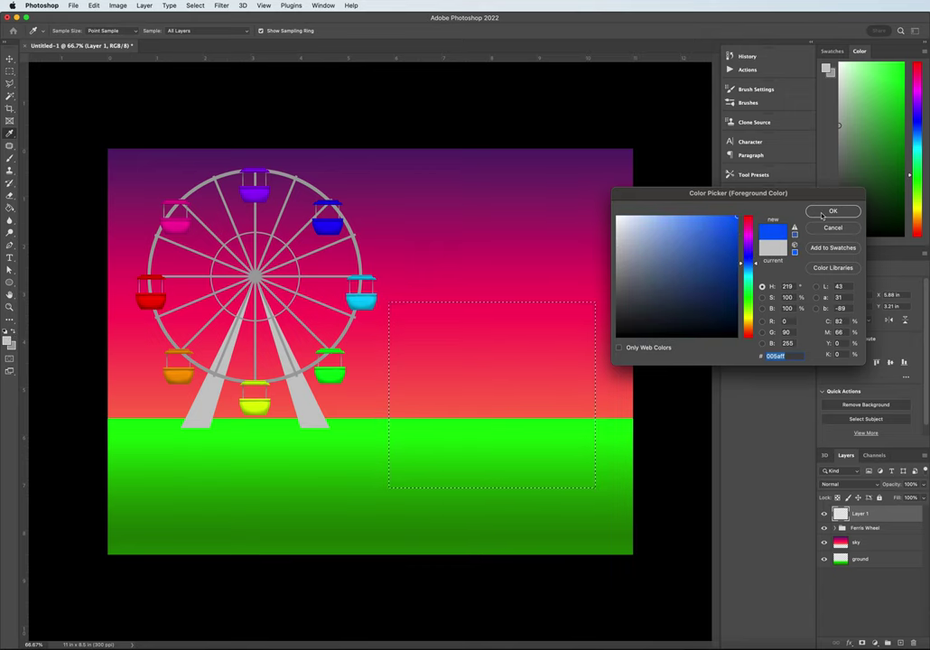
left_click(808, 211)
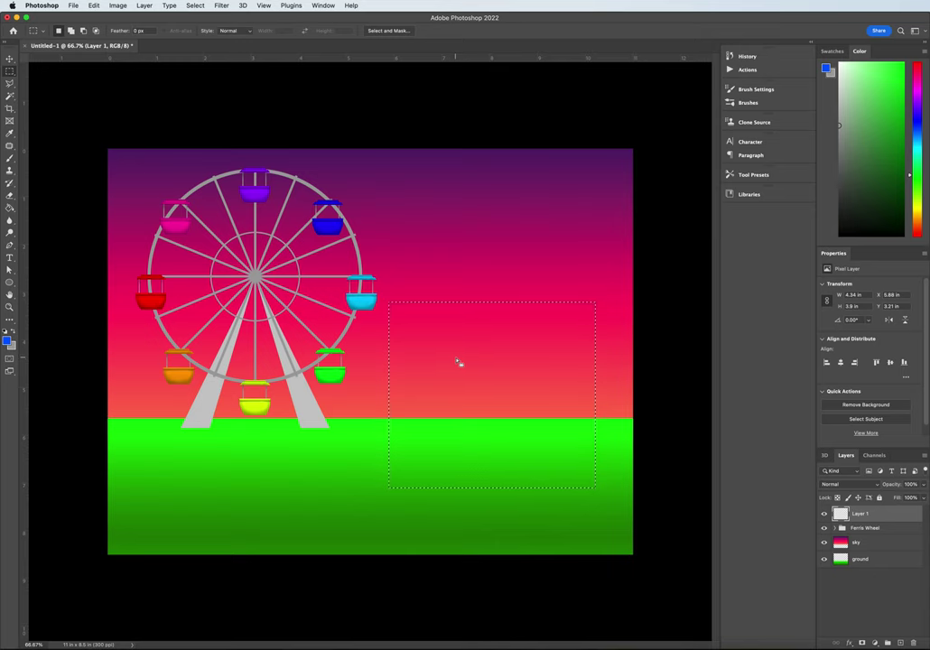
left_click(8, 340)
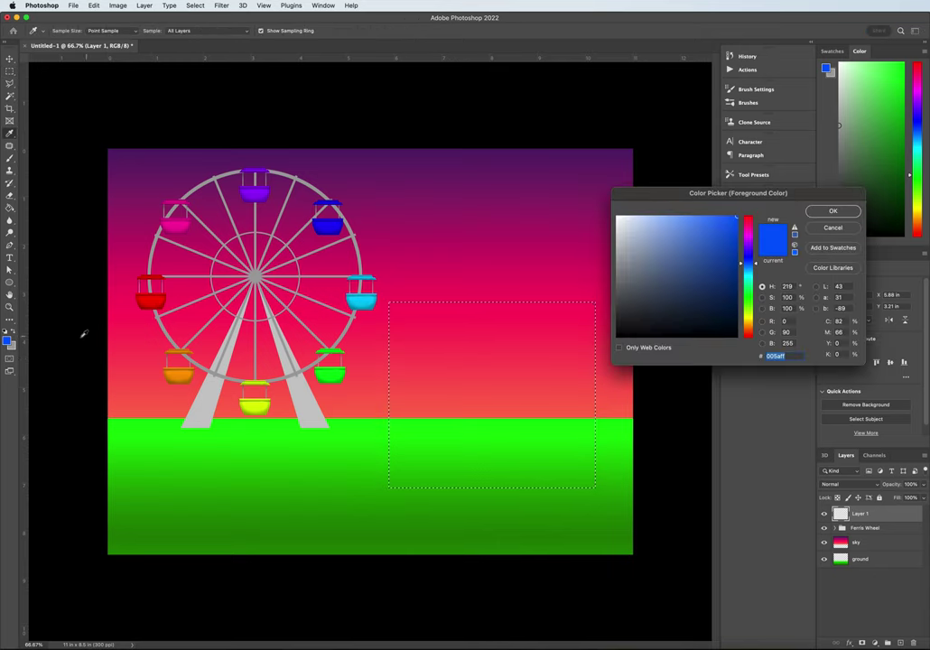
left_click(749, 268)
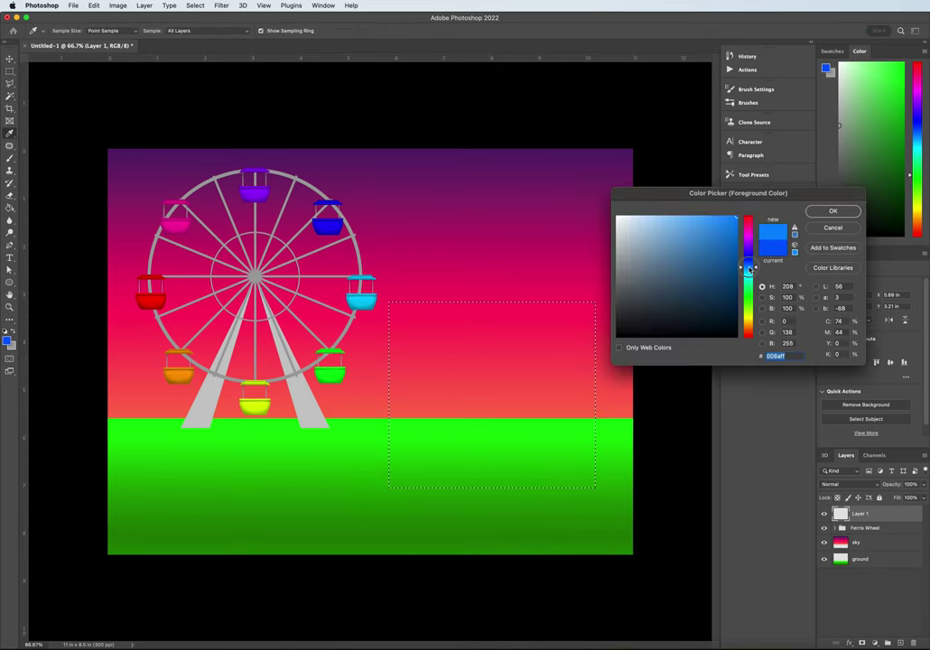
left_click(832, 210)
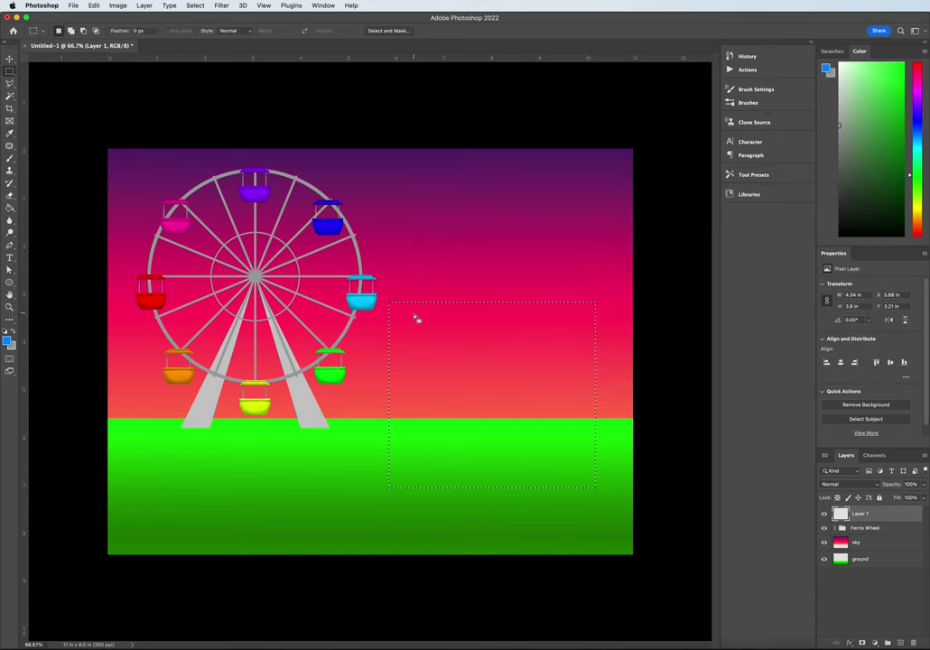
left_click(11, 209)
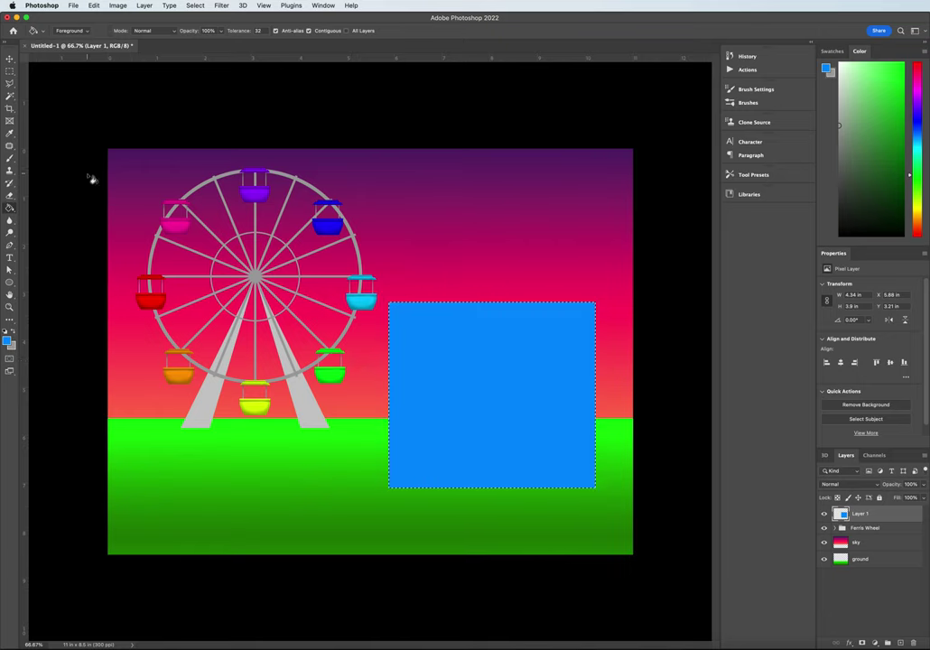
Select a thin vertical strip at the blue rectangle's left edge on a new Layer 2
left_click(9, 72)
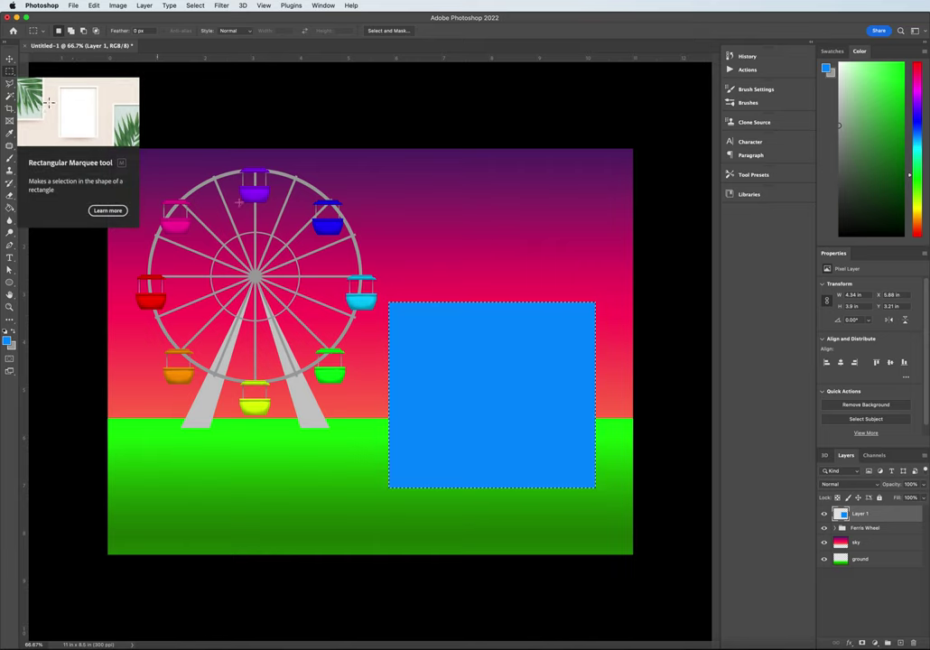
left_click(403, 302)
left_click_drag(402, 302, 418, 487)
left_click(904, 643)
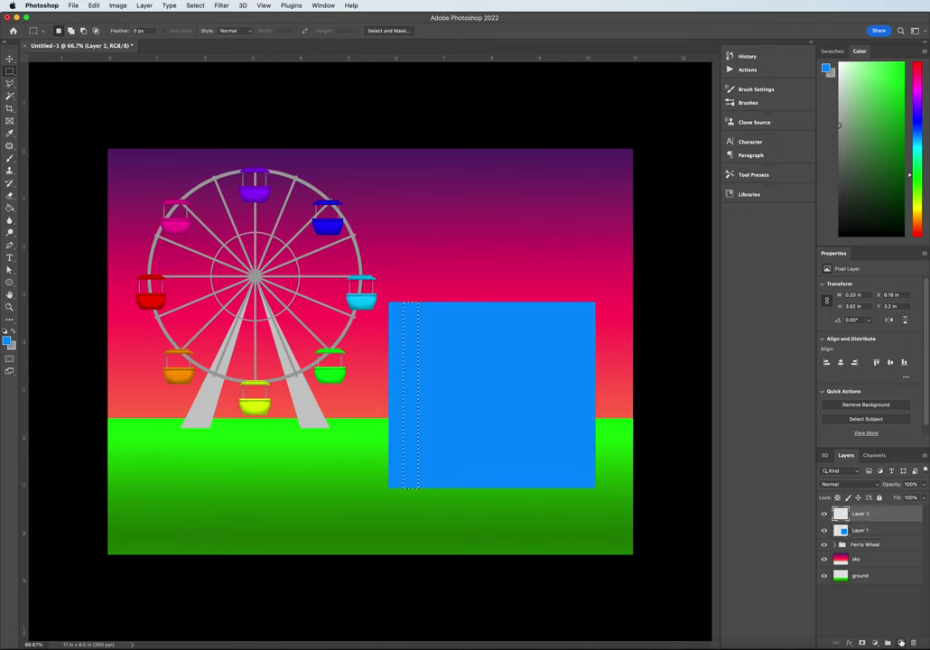
Fill the strip with white after resetting colours, then deselect
left_click(10, 206)
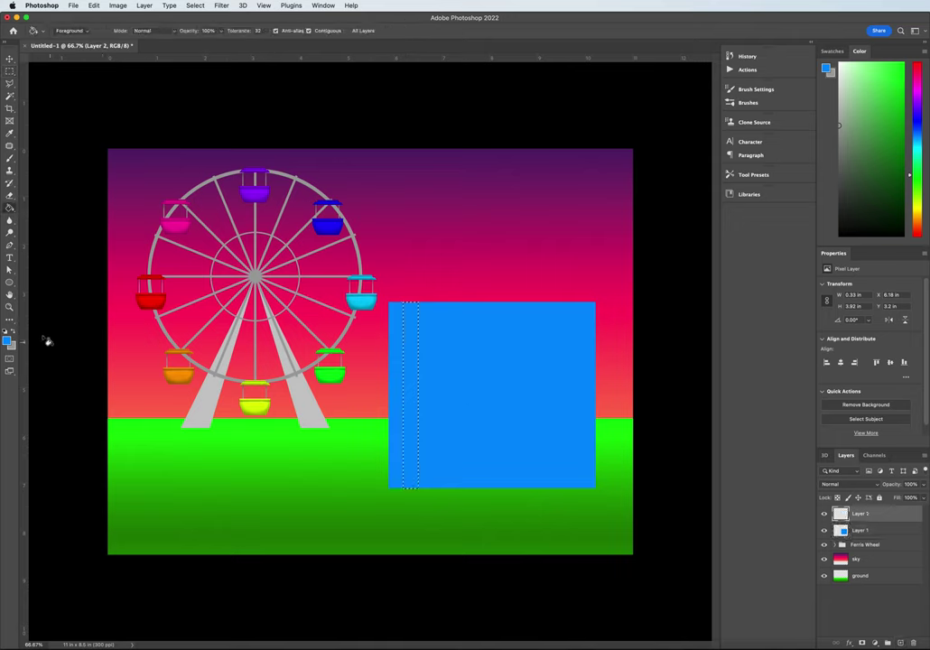
left_click(5, 341)
key("x")
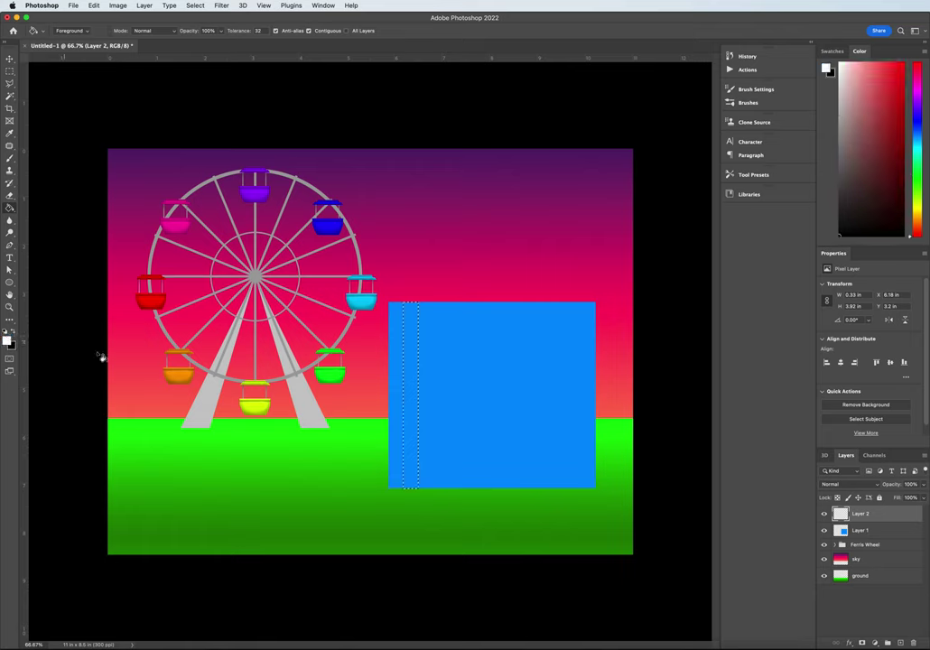
left_click(407, 393)
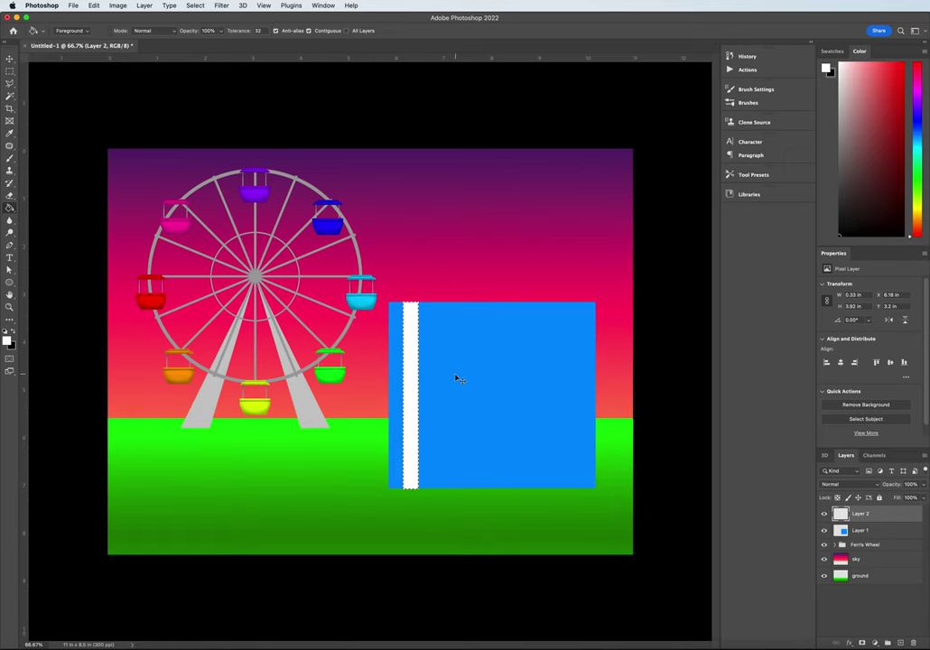
key("super+d")
left_click(10, 57)
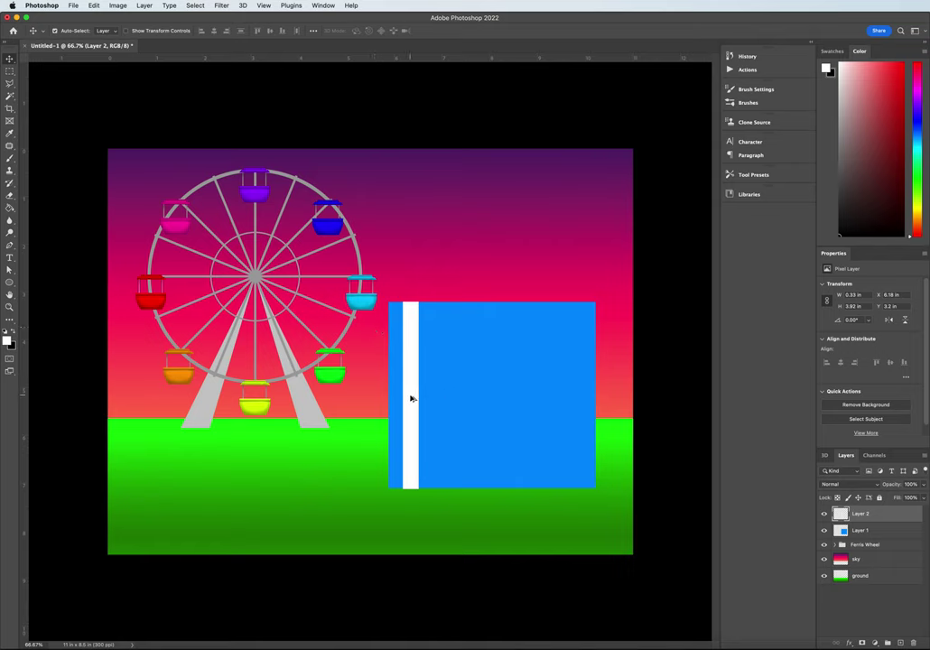
Alt-drag copies of the white stripe across the rectangle, then select all stripe layers with Layer 1
left_click_drag(411, 398, 572, 411)
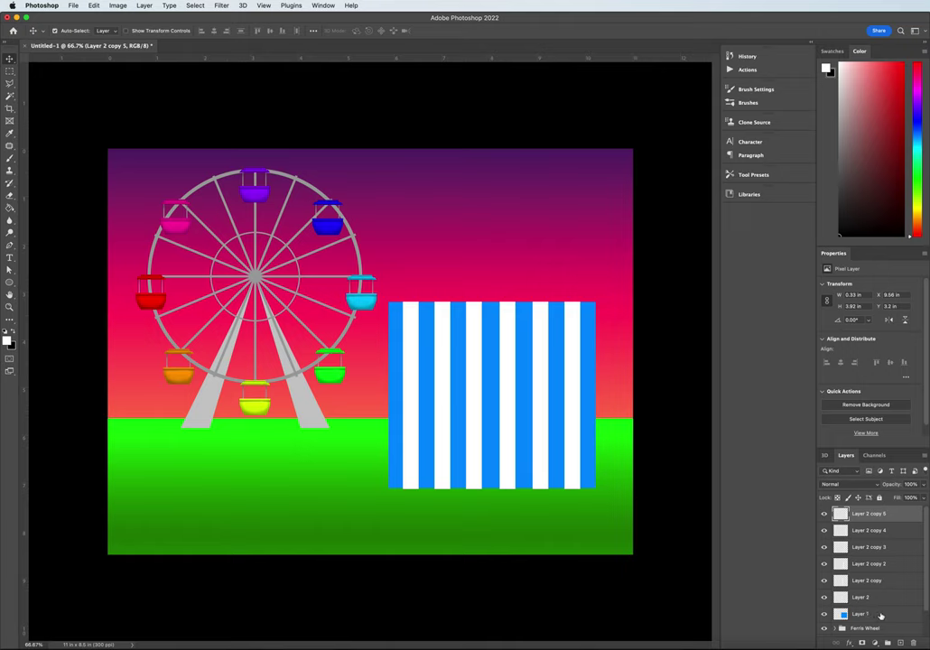
left_click(882, 614, "shift")
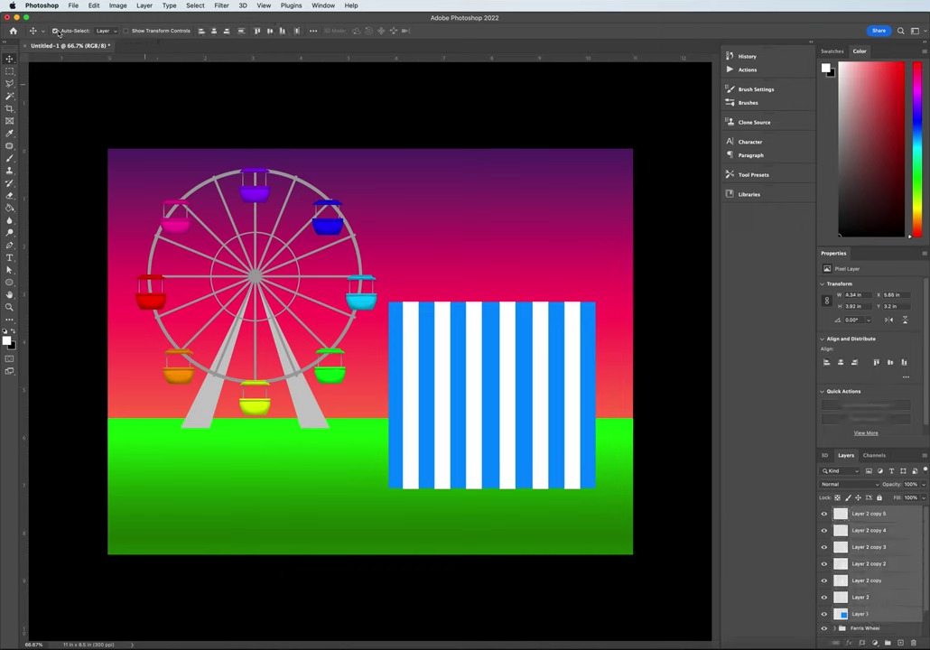
Distort the striped rectangle into a shorter trapezoid with its top corners pulled inward
left_click(94, 5)
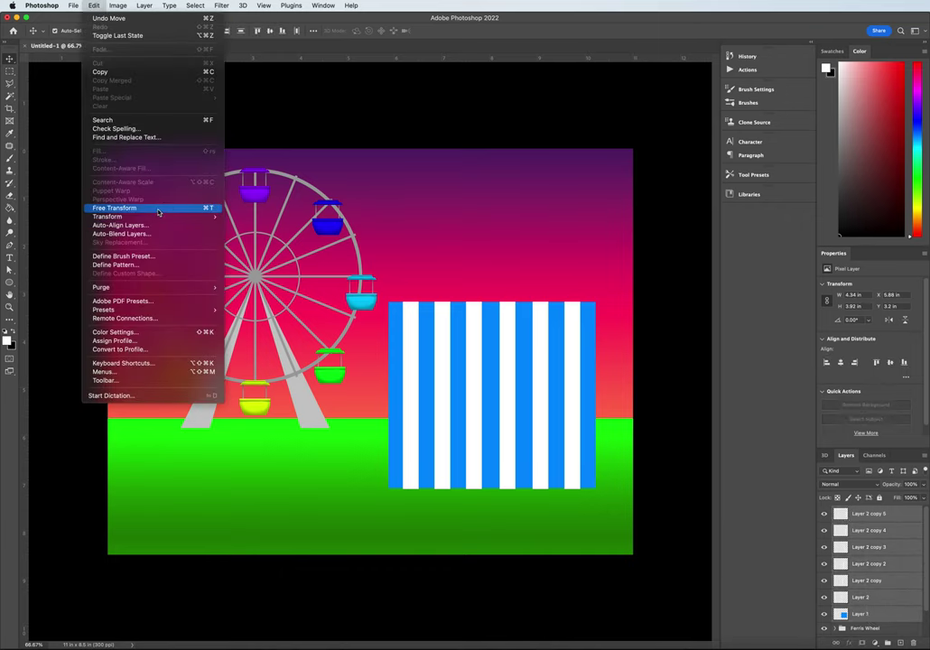
mouse_move(155, 219)
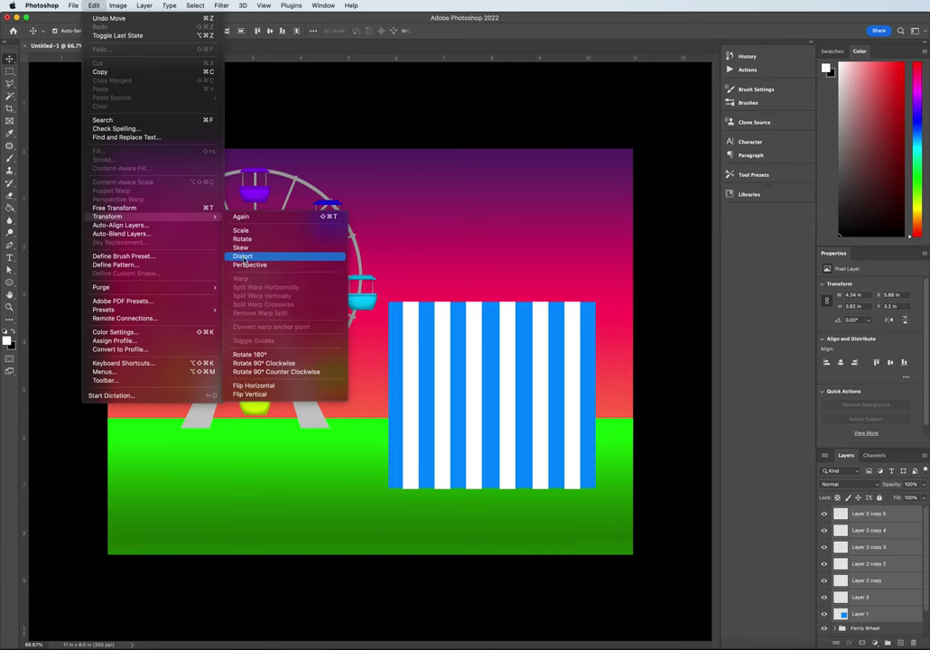
left_click(250, 257)
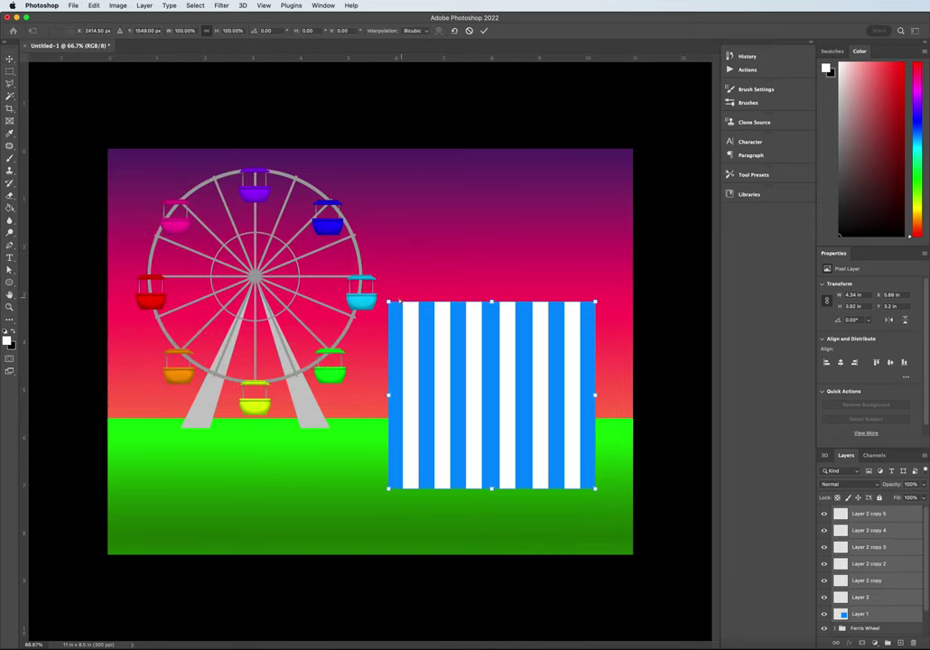
left_click_drag(389, 302, 412, 302)
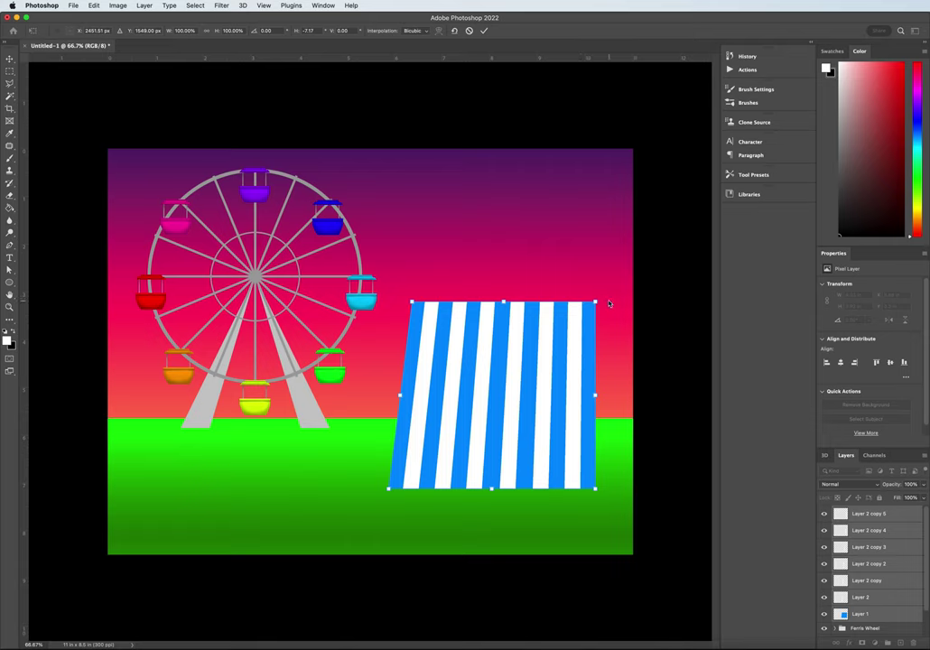
left_click_drag(596, 303, 565, 302)
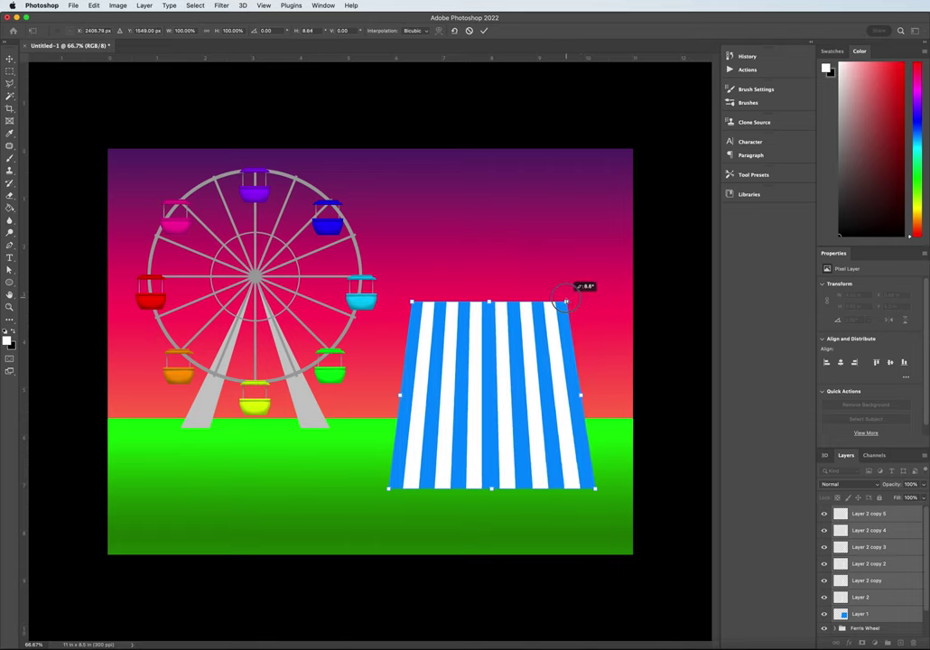
left_click_drag(567, 301, 570, 301)
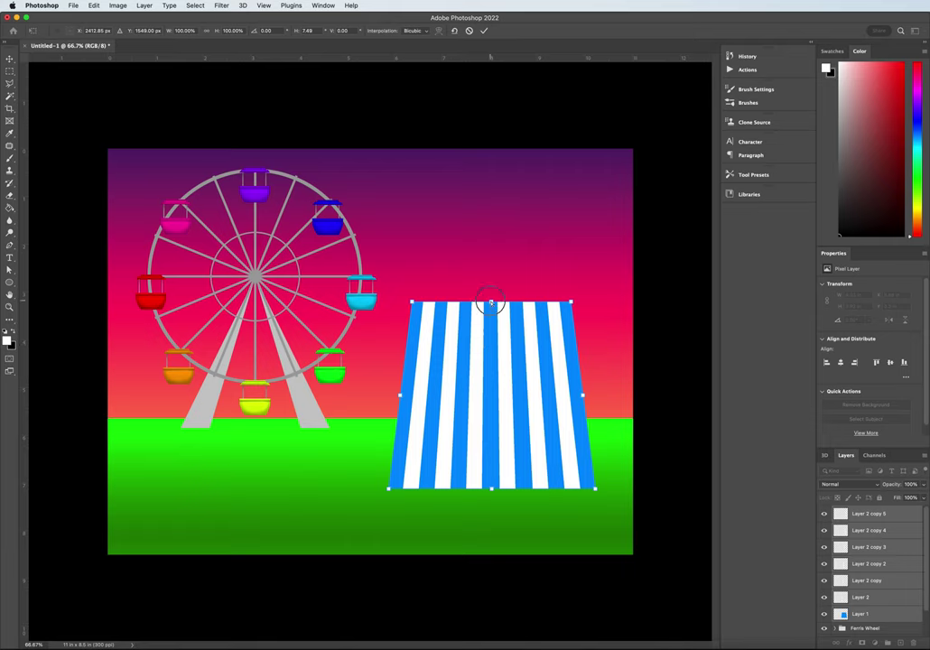
left_click_drag(491, 304, 492, 325)
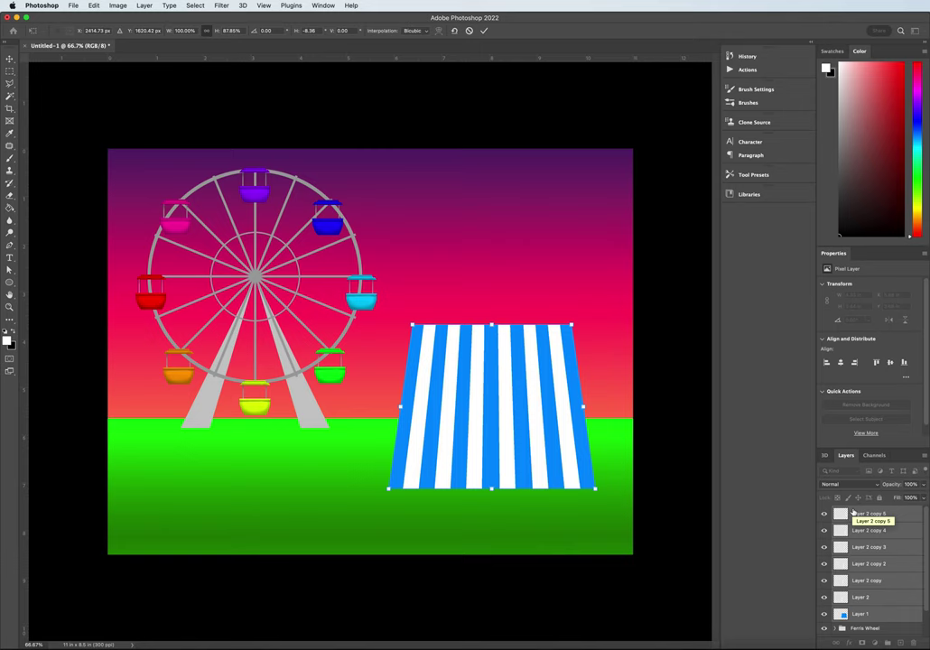
key("Return")
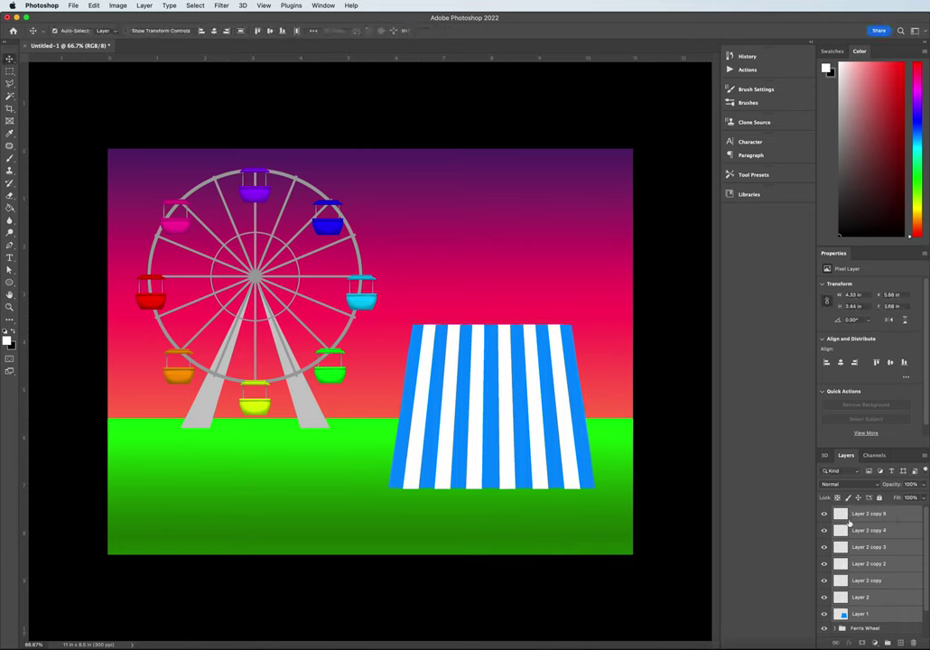
Merge the stripe and blue rectangle layers into Layer 2 copy 5, toggling its visibility to check
right_click(875, 535)
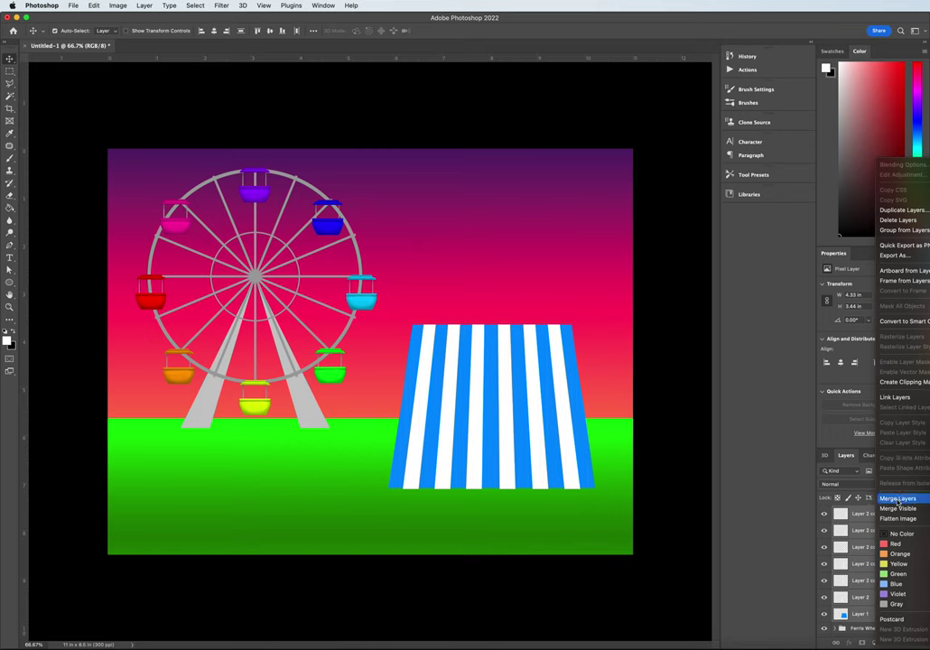
left_click(898, 500)
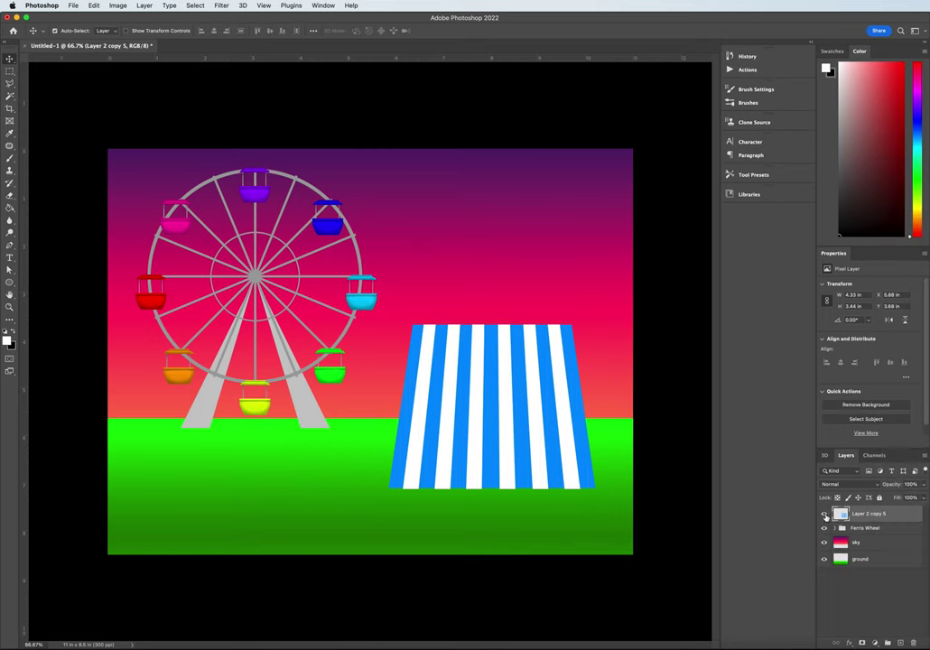
left_click(825, 515)
left_click(825, 515)
left_click(824, 514)
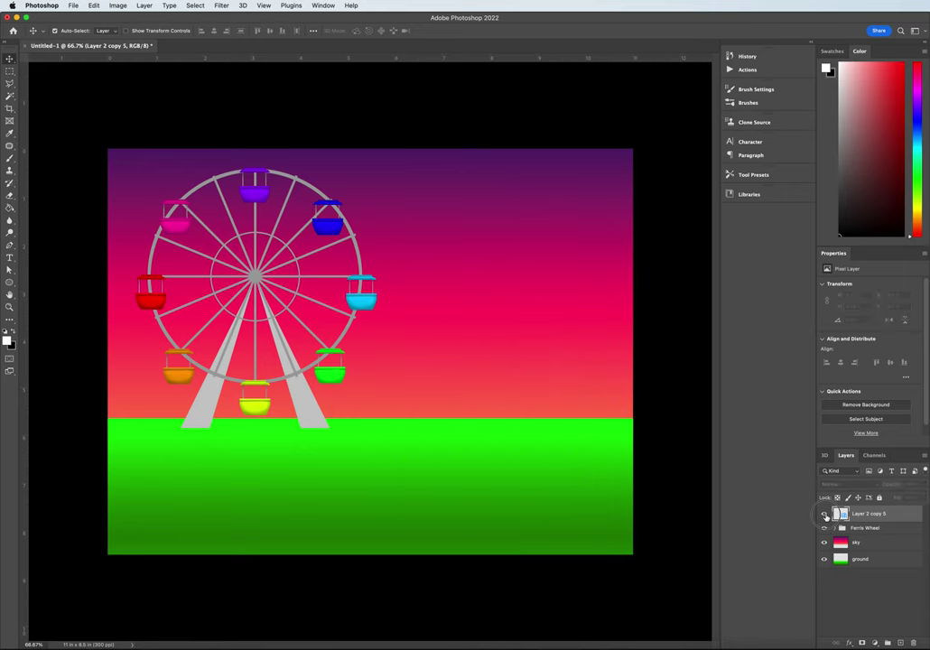
left_click(824, 515)
left_click(824, 514)
left_click(825, 515)
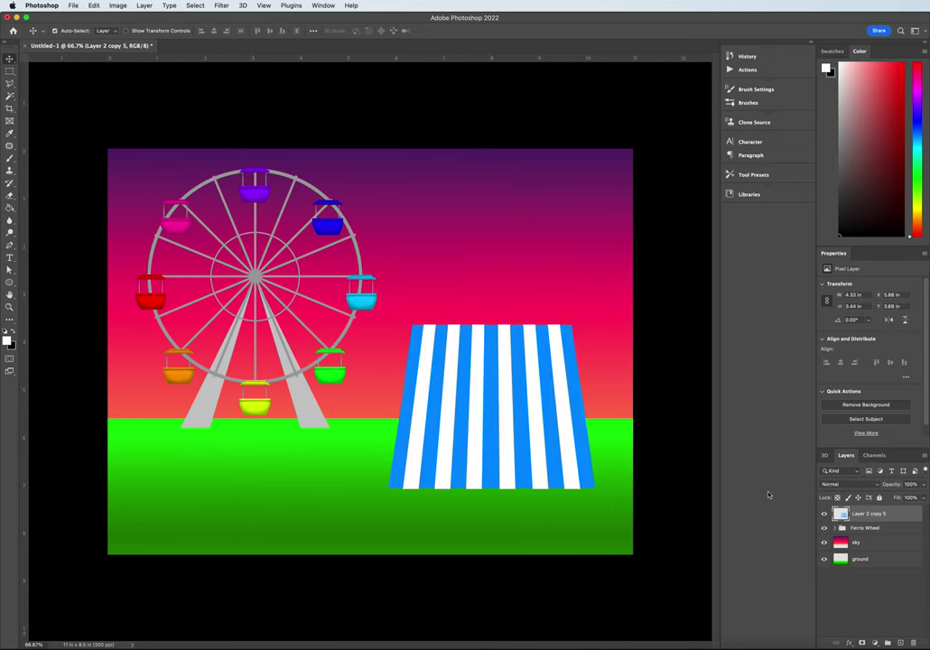
Start a Warp on the tent and curve its left side inward
left_click(94, 5)
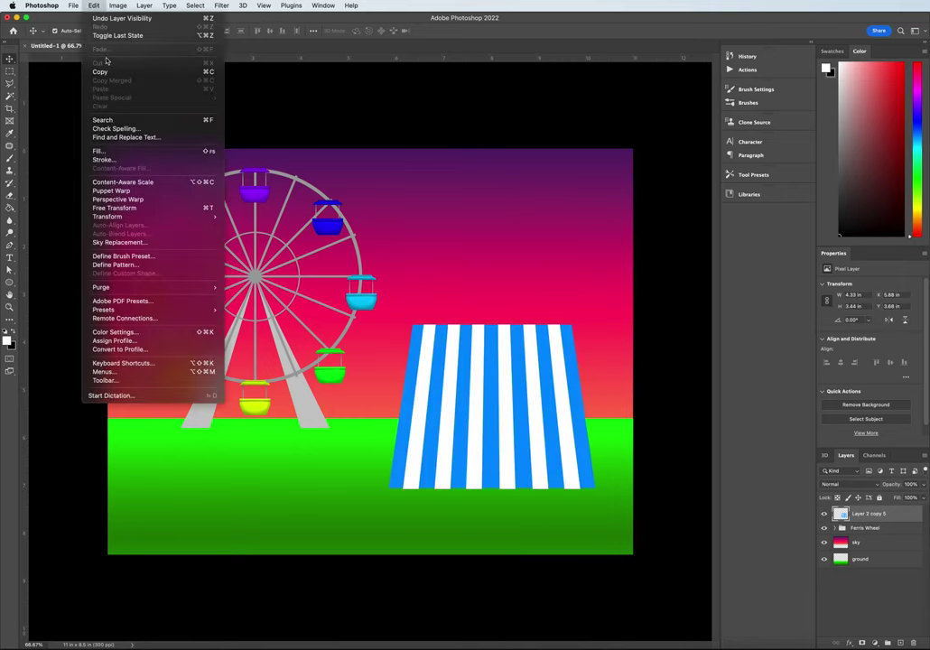
mouse_move(125, 221)
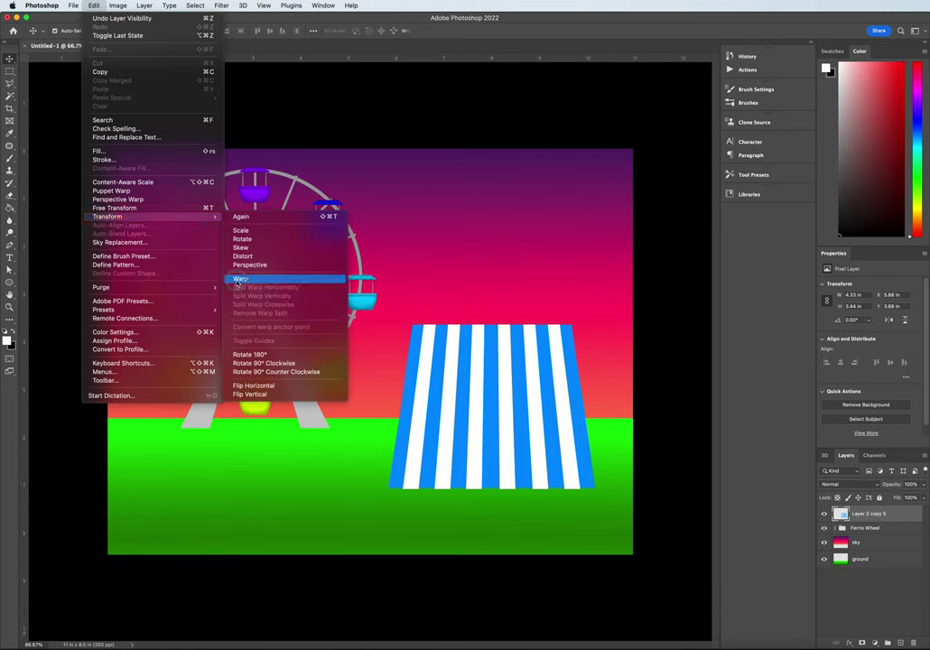
left_click(241, 279)
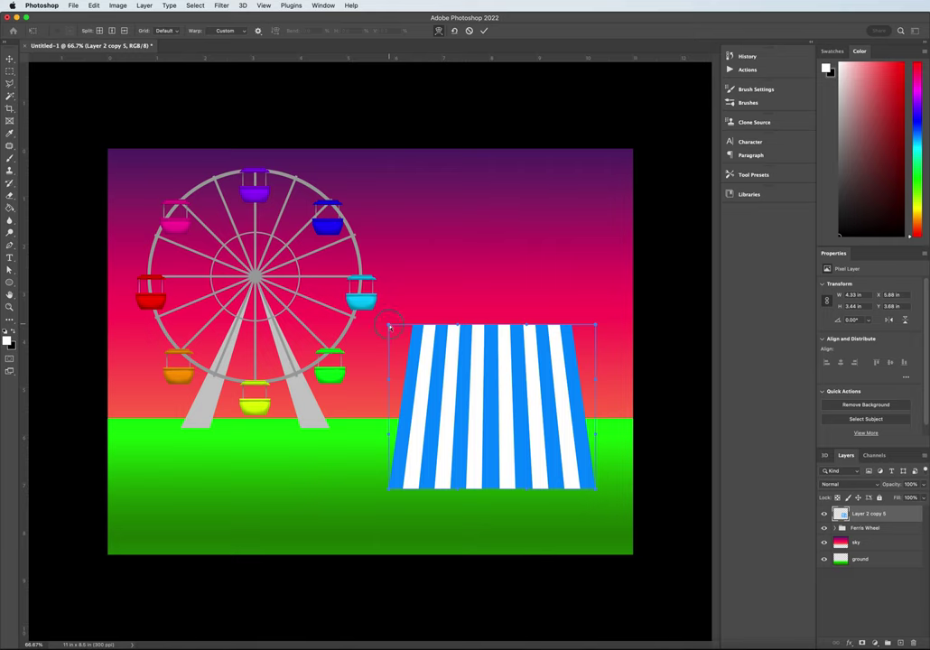
left_click_drag(390, 327, 402, 326)
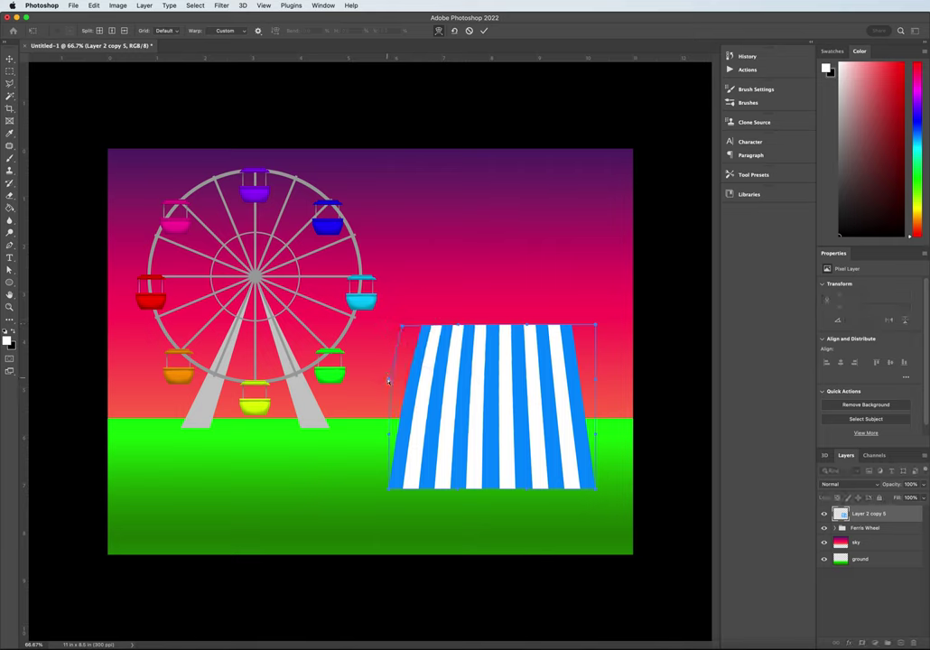
left_click_drag(388, 381, 406, 394)
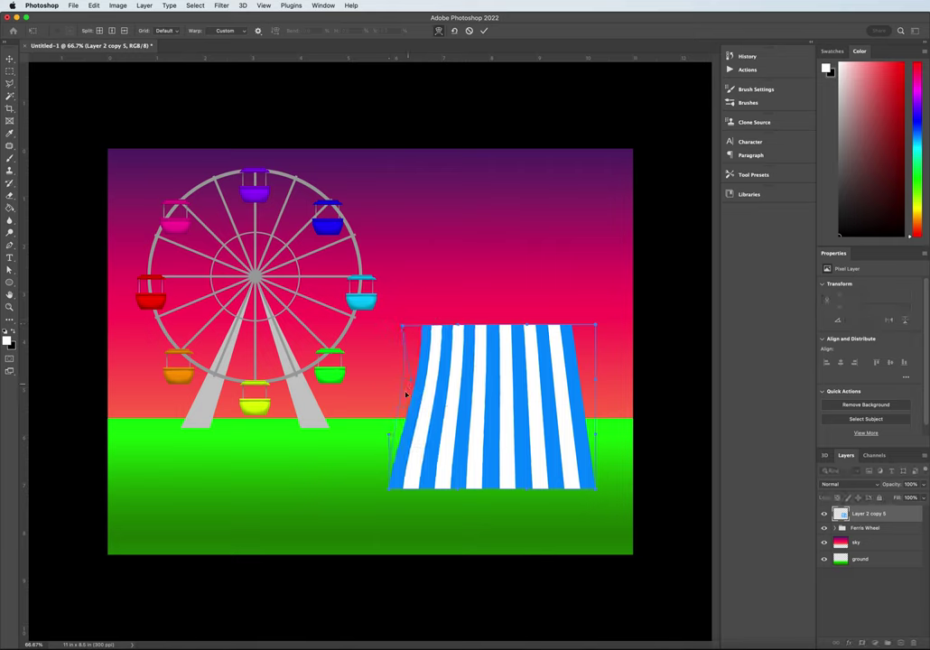
left_click_drag(387, 433, 401, 436)
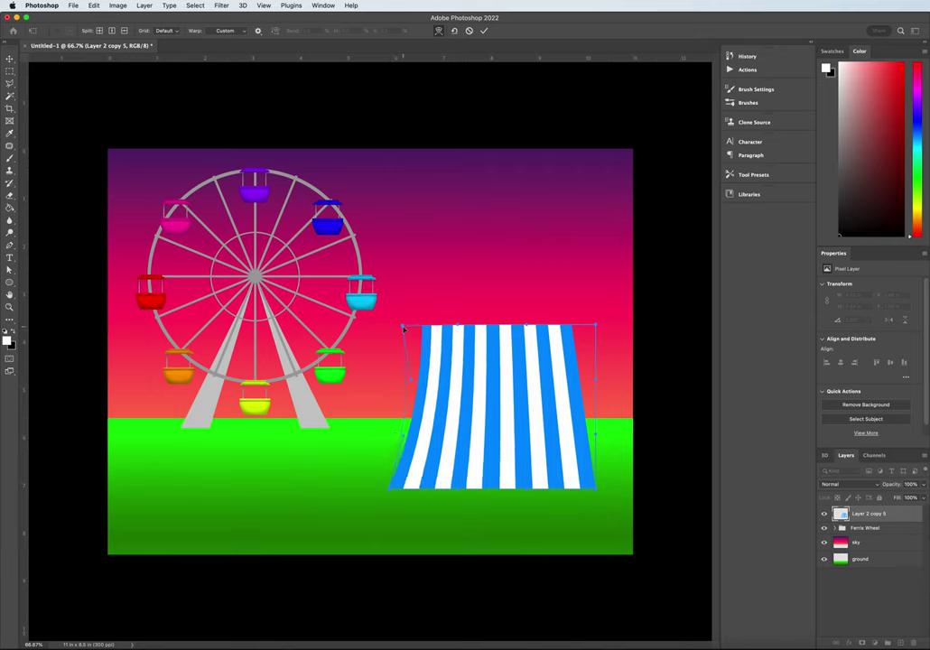
left_click_drag(403, 326, 414, 326)
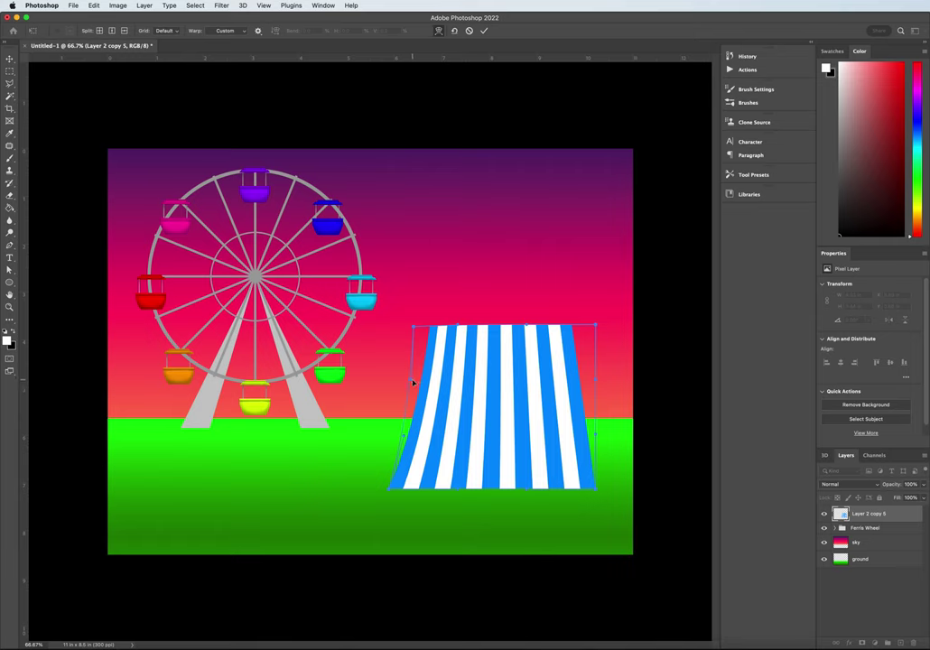
mouse_move(412, 383)
left_mouse_down()
mouse_move(428, 382)
mouse_move(413, 380)
left_mouse_up()
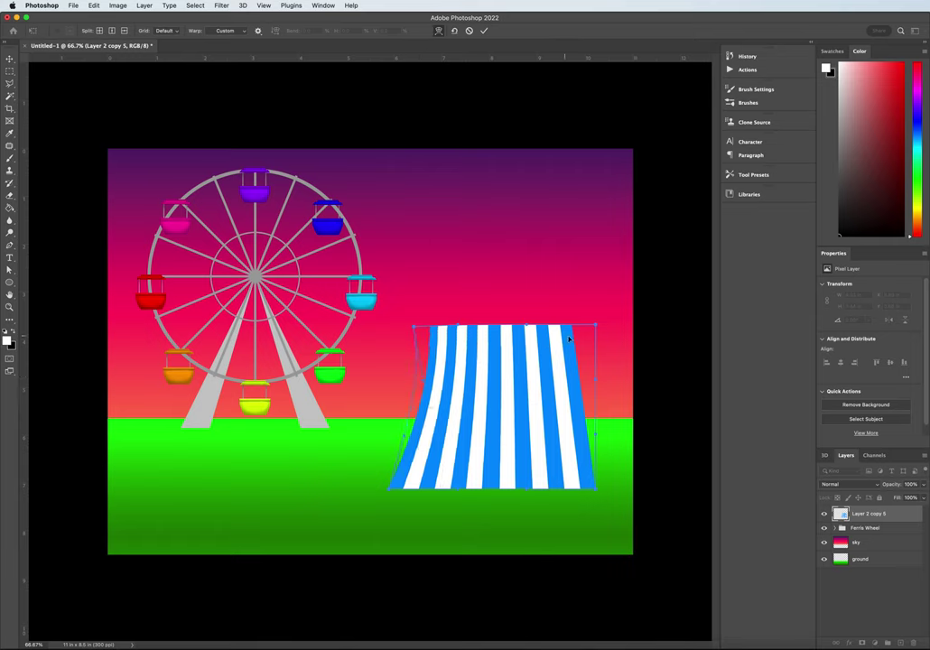
Curve the tent's right side inward, bulge the bottom edge down, bow the top, and commit
left_click_drag(595, 328, 582, 331)
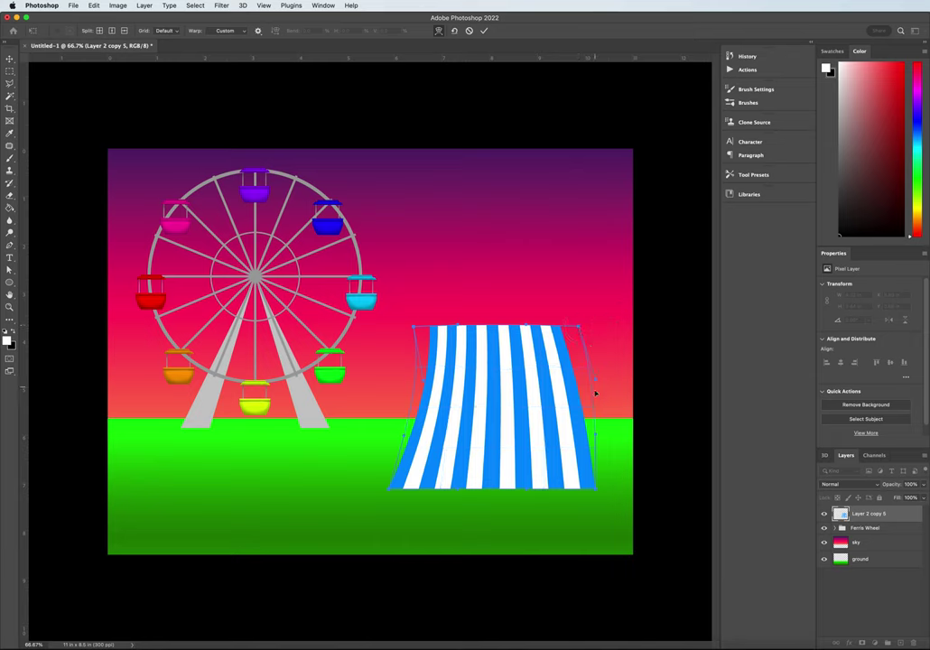
left_click_drag(597, 385, 564, 388)
left_click_drag(596, 437, 573, 434)
left_click_drag(578, 327, 572, 327)
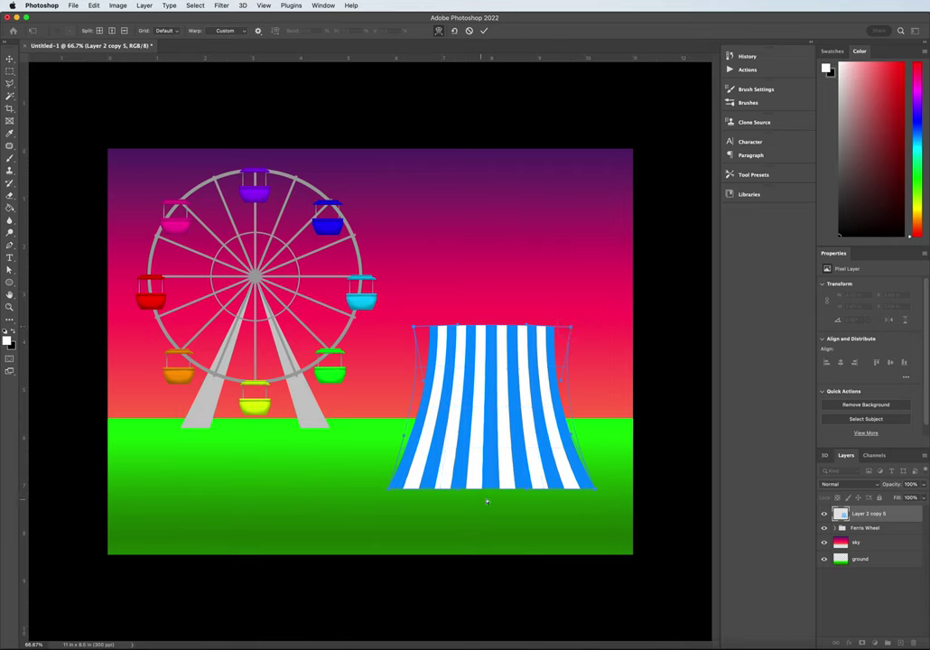
left_click_drag(458, 492, 457, 500)
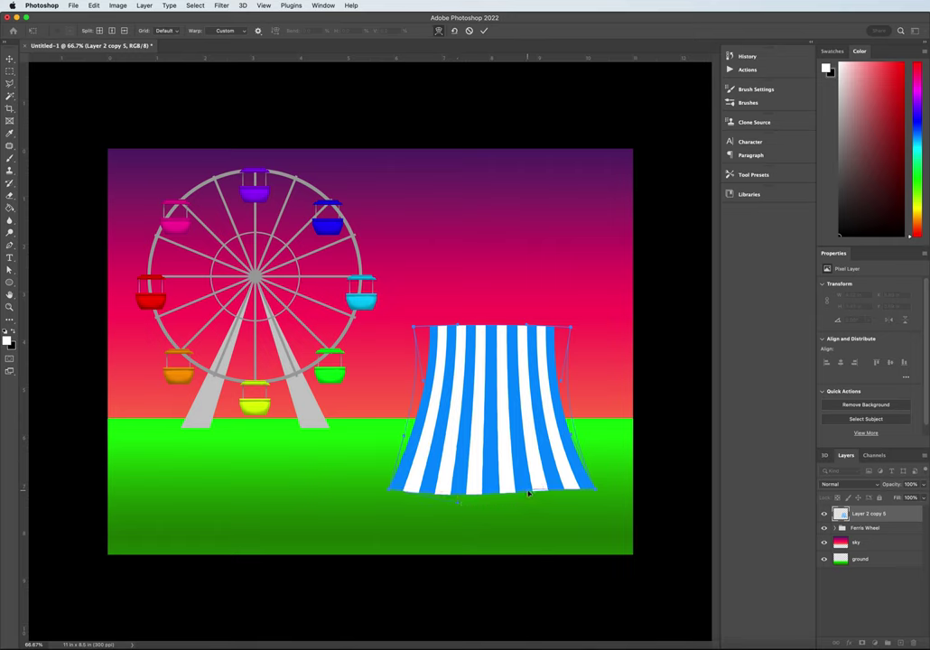
left_click_drag(531, 492, 531, 511)
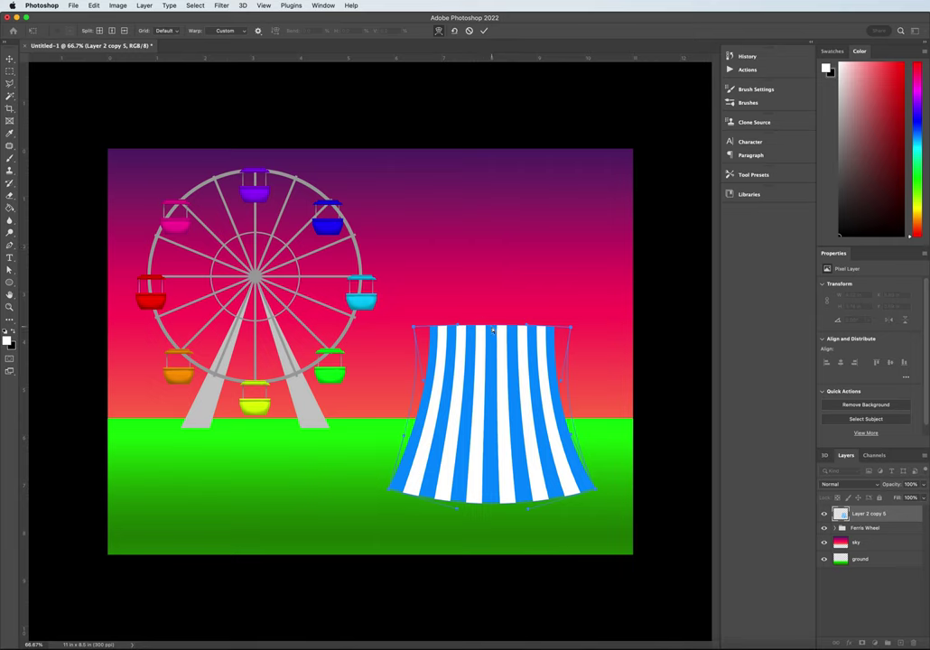
left_click_drag(459, 328, 458, 339)
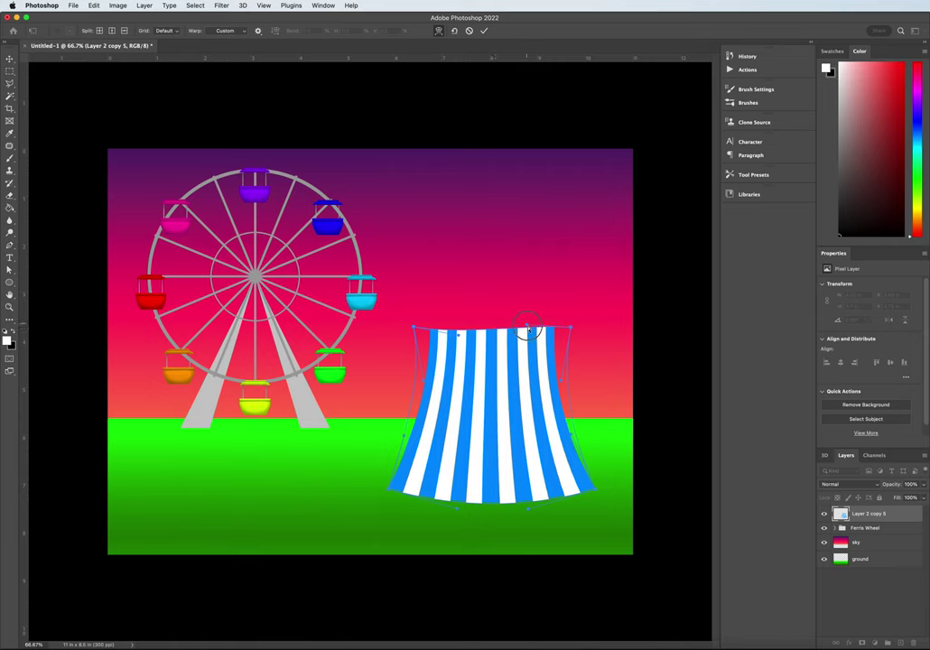
left_click_drag(531, 328, 530, 337)
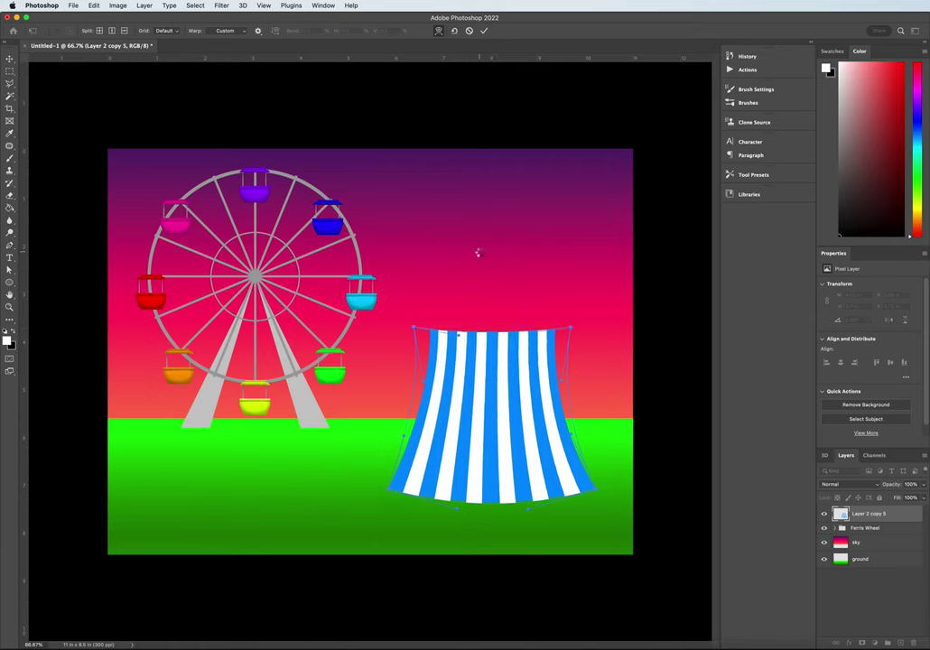
key("Return")
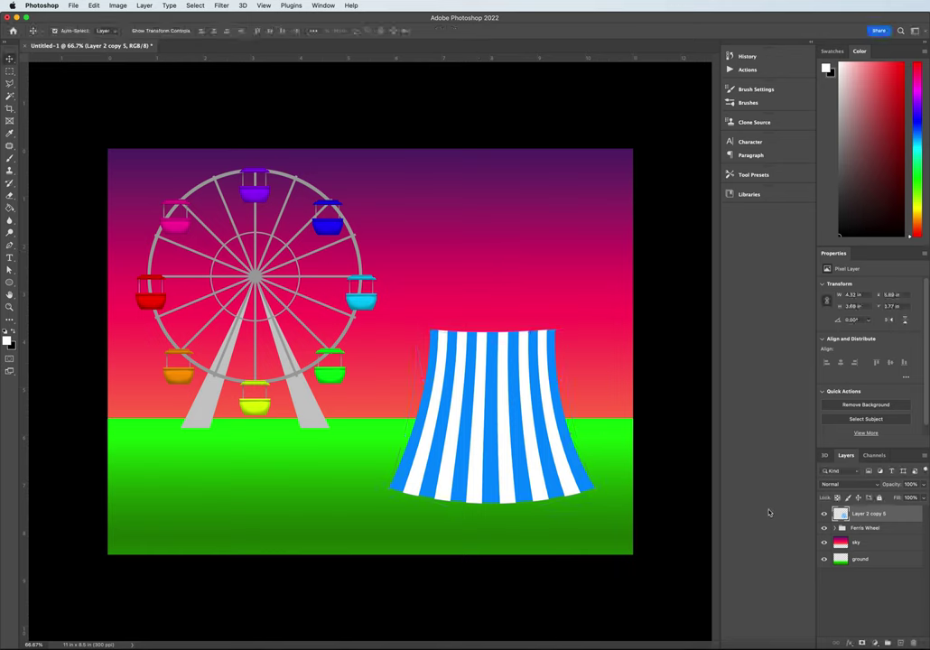
On a new layer, draw a triangular Polygonal Lasso selection peaking above the tent's top corners
left_click(899, 642)
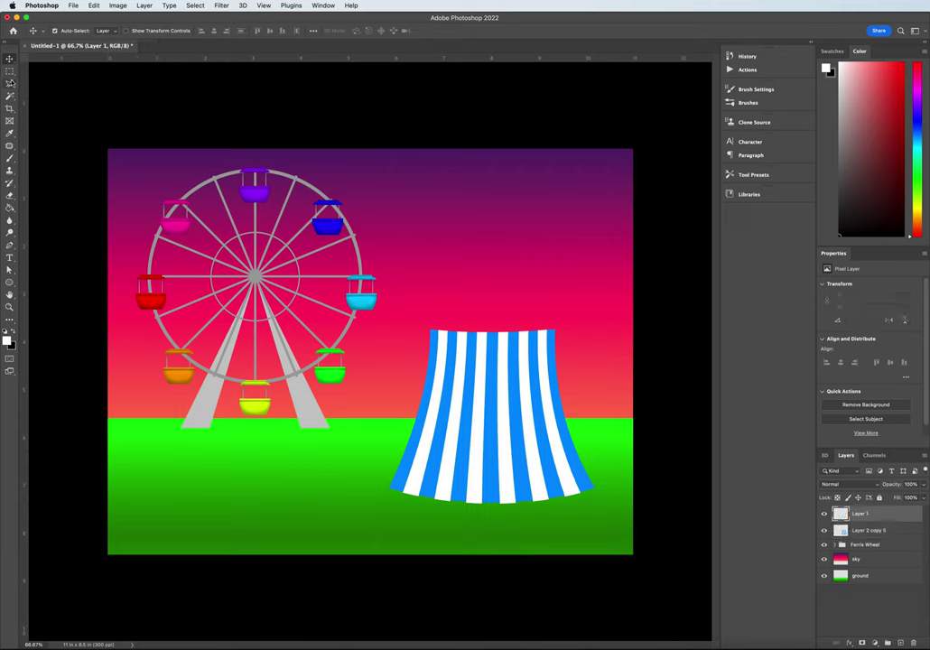
left_click(9, 83)
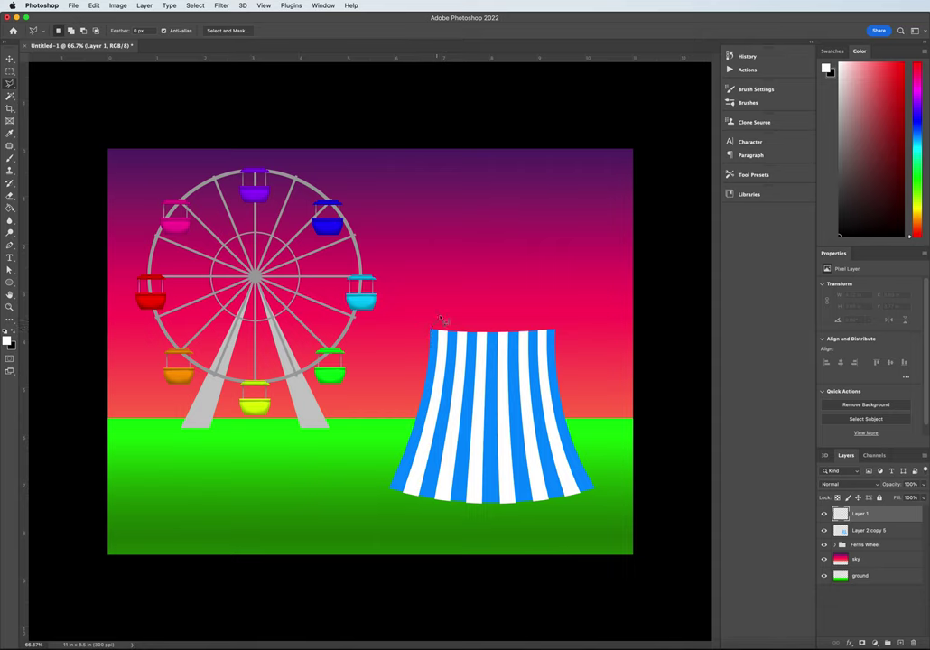
left_click(434, 332)
left_click(493, 251)
left_click(555, 333)
key("Return")
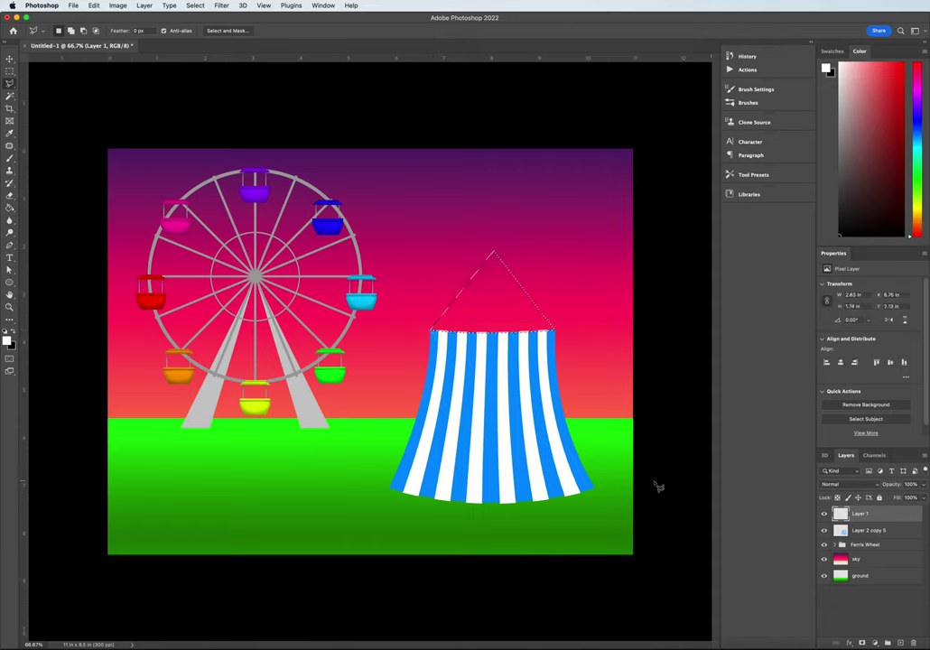
Sample the tent's blue stripe colour and fill the triangle with it
left_click(10, 134)
left_click(452, 380)
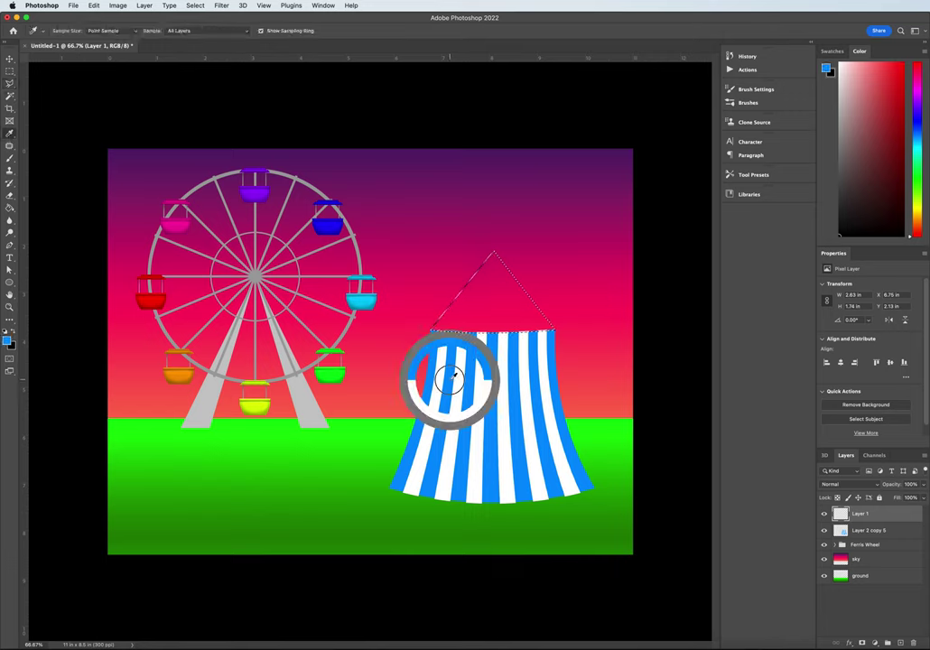
left_click(10, 207)
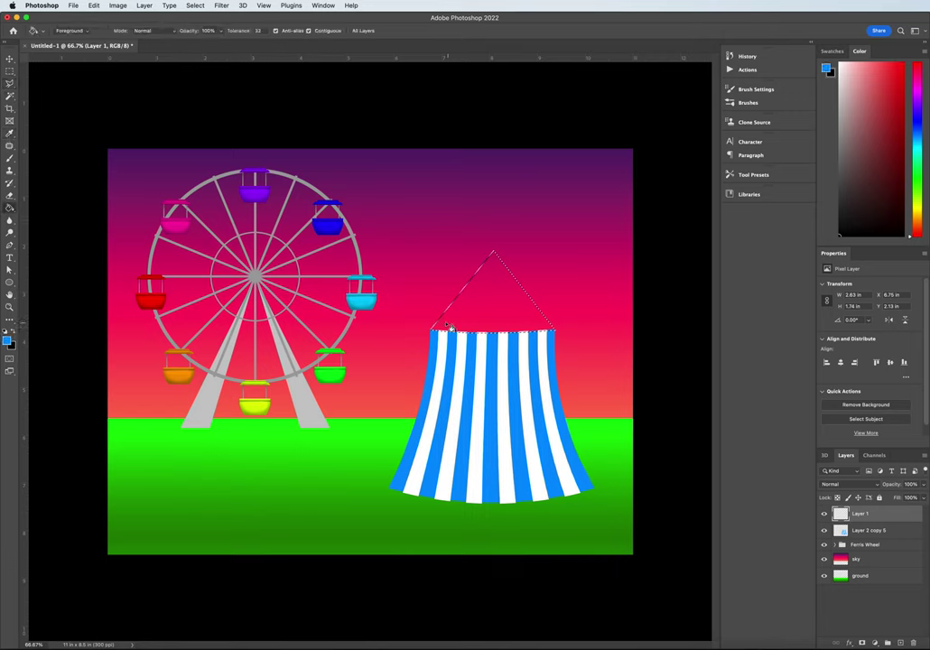
left_click(458, 321)
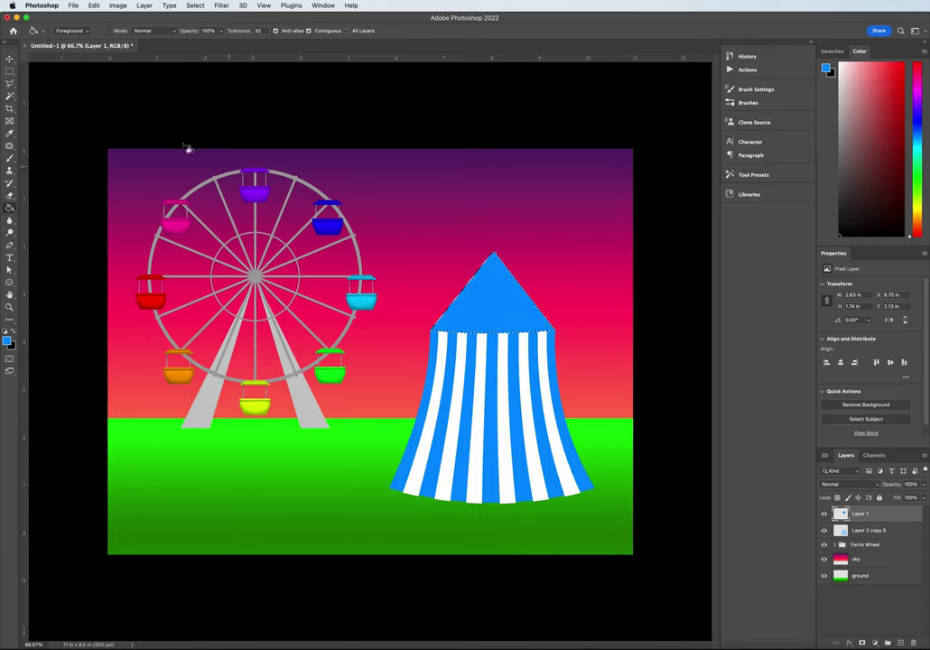
Outline alternating roof wedges with the Polygonal Lasso
left_click(9, 83)
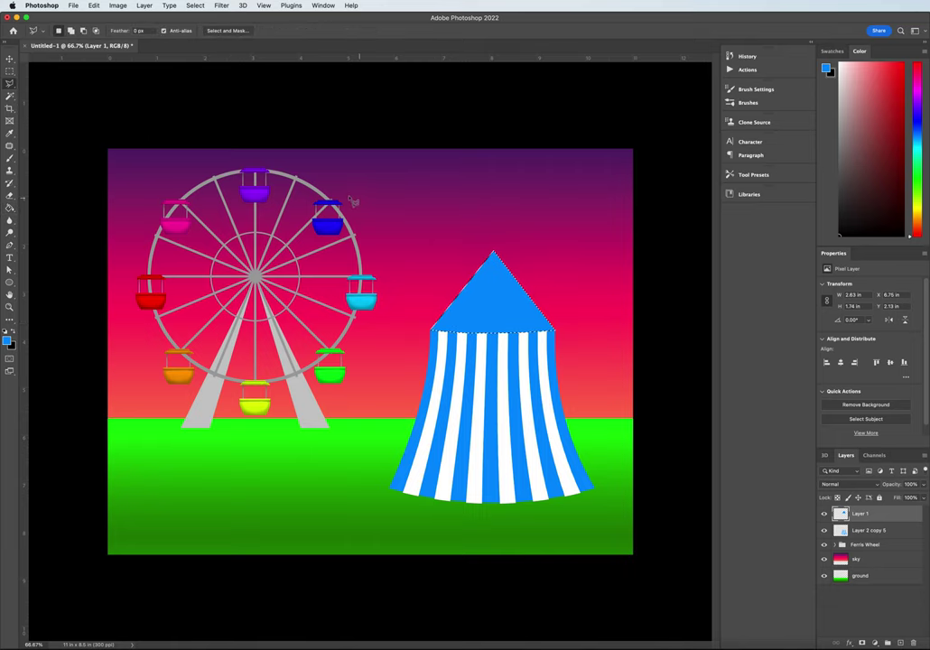
left_click(440, 334)
left_click(442, 336)
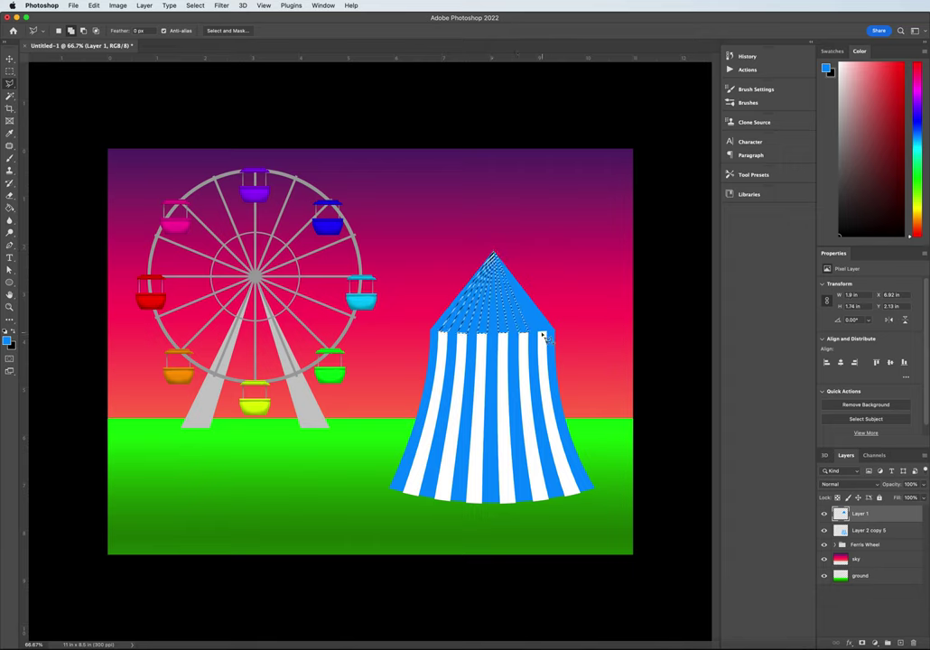
left_click(541, 336)
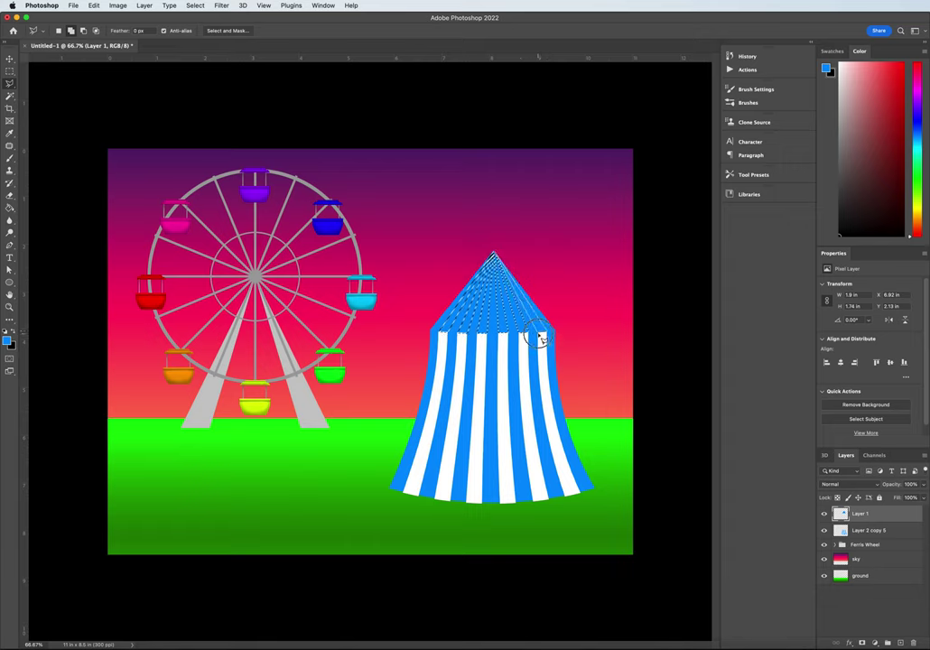
left_click(431, 262)
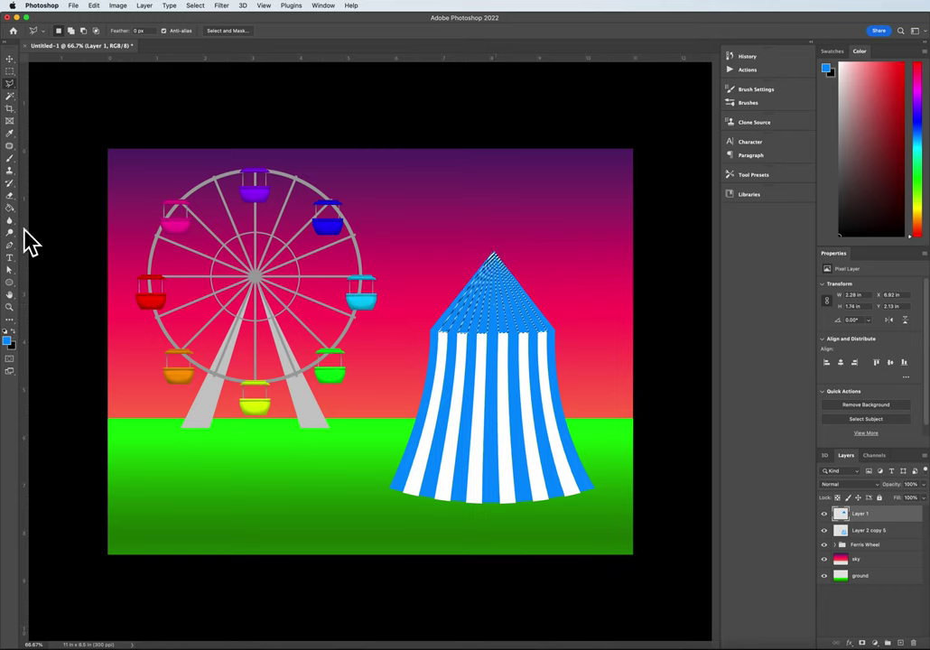
Reset the default colours and set the foreground colour to pure white
key("i")
key("x")
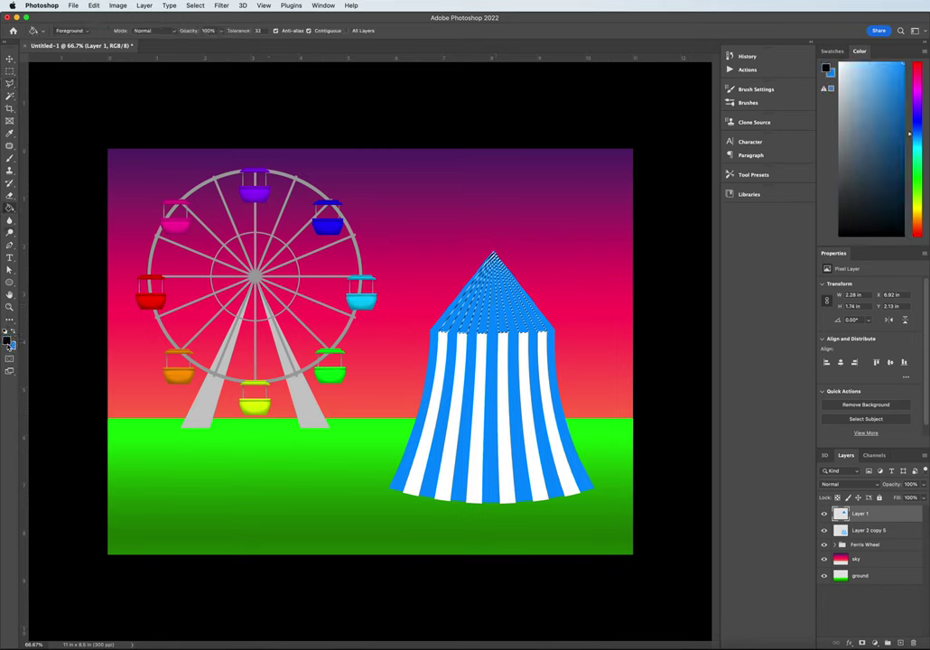
left_click(7, 336)
left_click(616, 216)
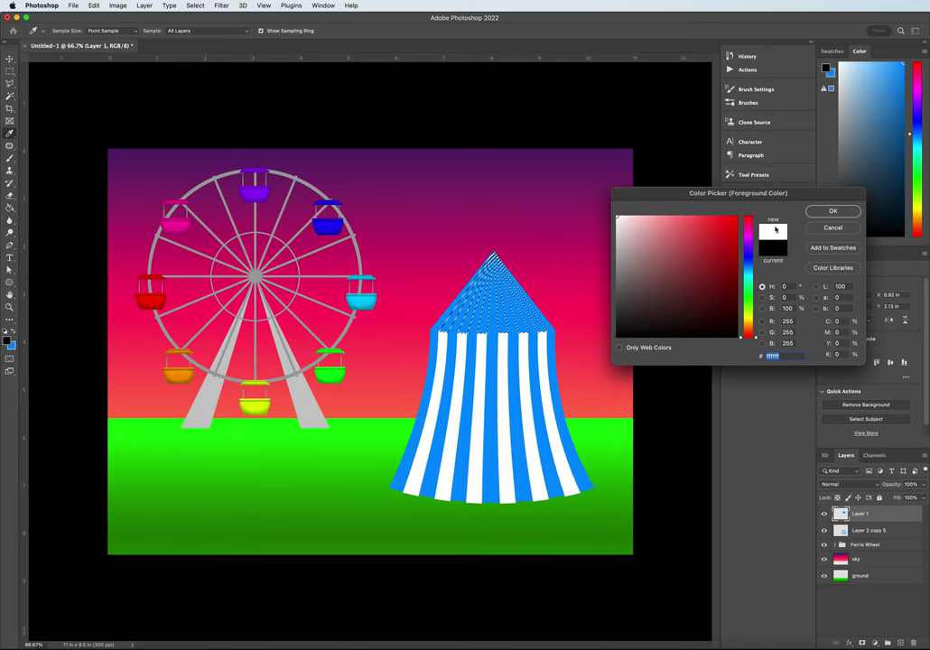
left_click(827, 212)
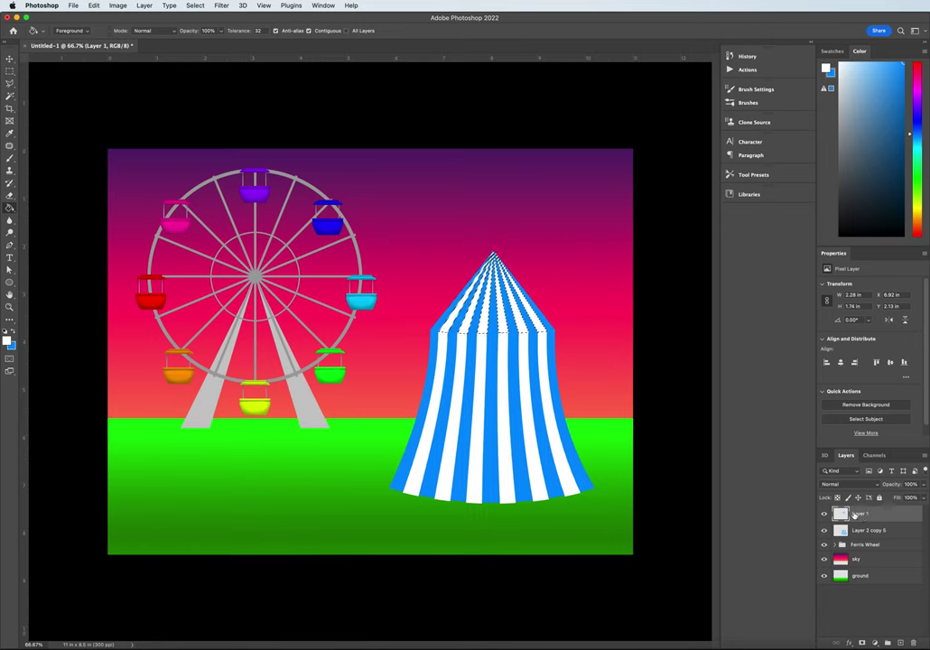
Toggle the roof layer's visibility to check the white fill, then deselect
left_click(823, 514)
left_click(824, 514)
left_click(823, 513)
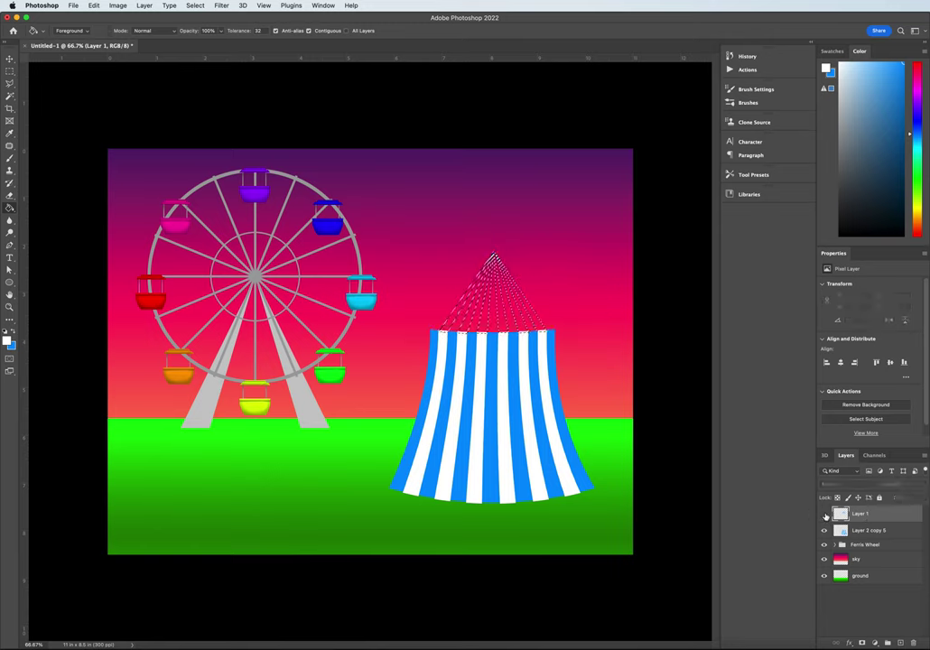
key("super+d")
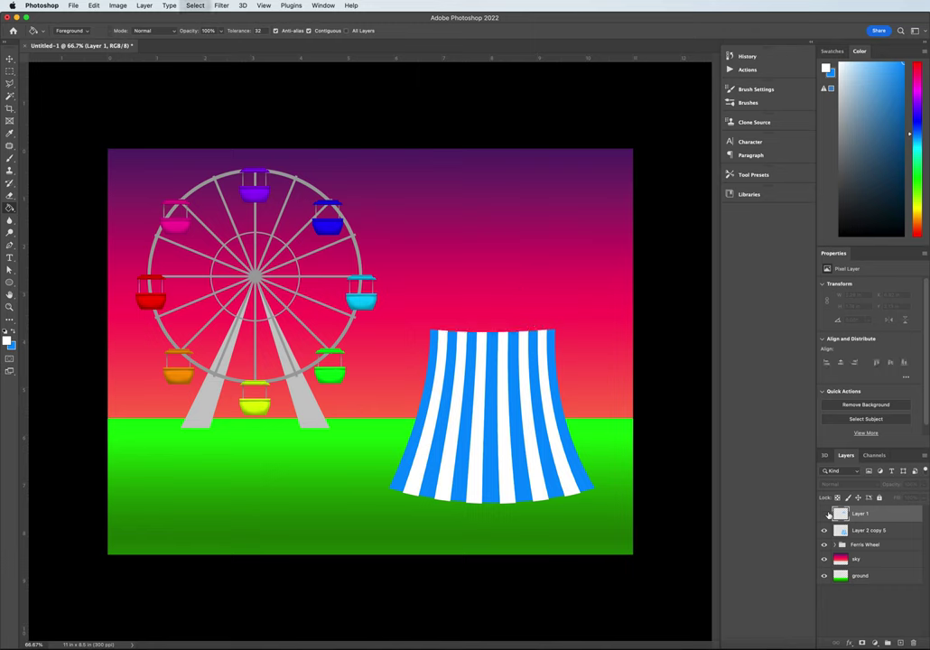
Rename the roof layer to 'tent roof'
key("super+comma")
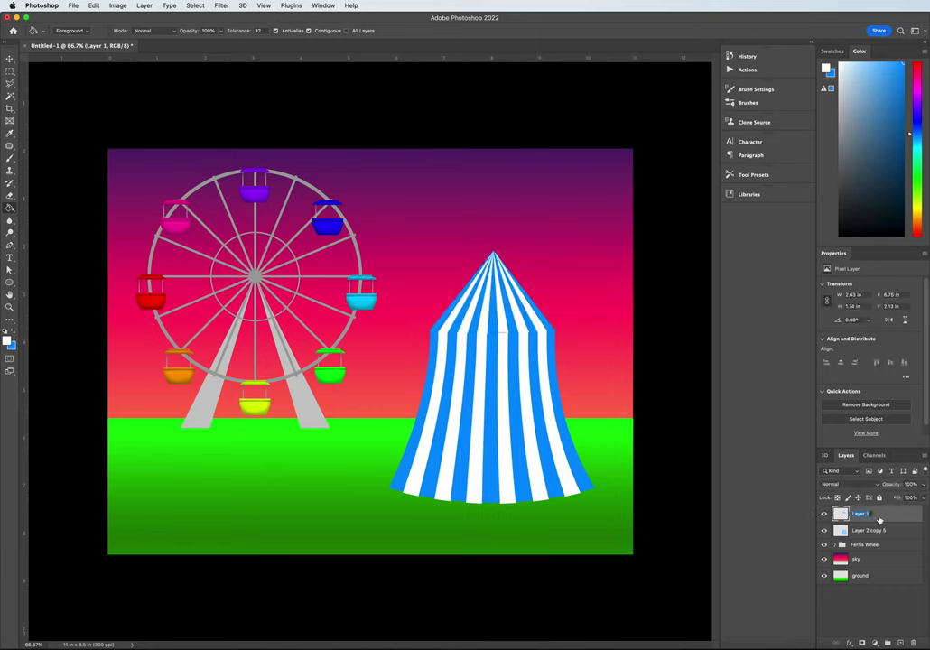
type("tent roof")
key("Return")
key("ctrl+t")
Switch the roof's transform to Warp with a 3 x 3 grid
right_click(495, 307)
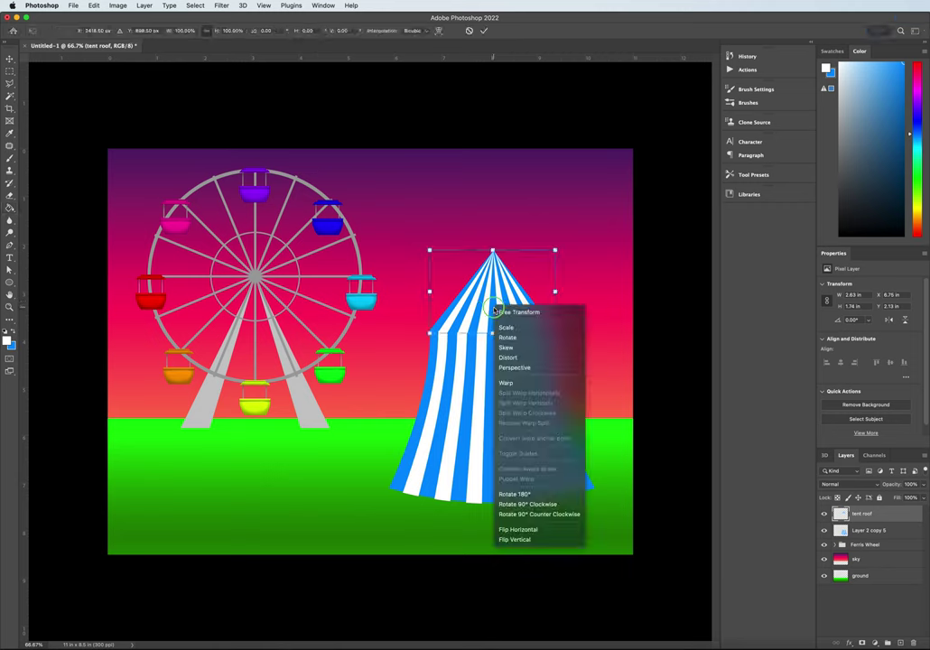
left_click(515, 384)
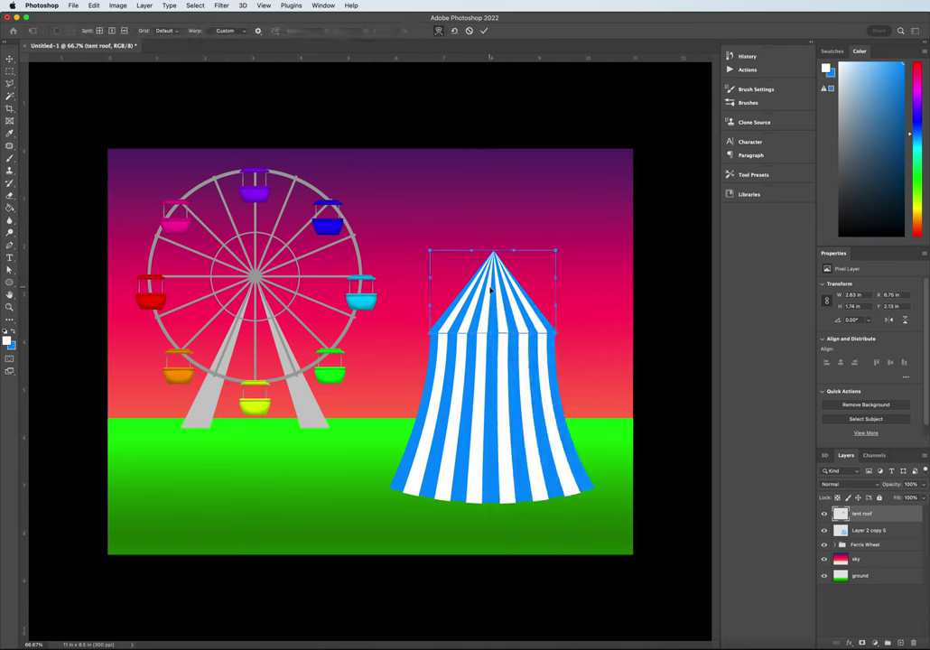
left_click(179, 33)
left_click(164, 41)
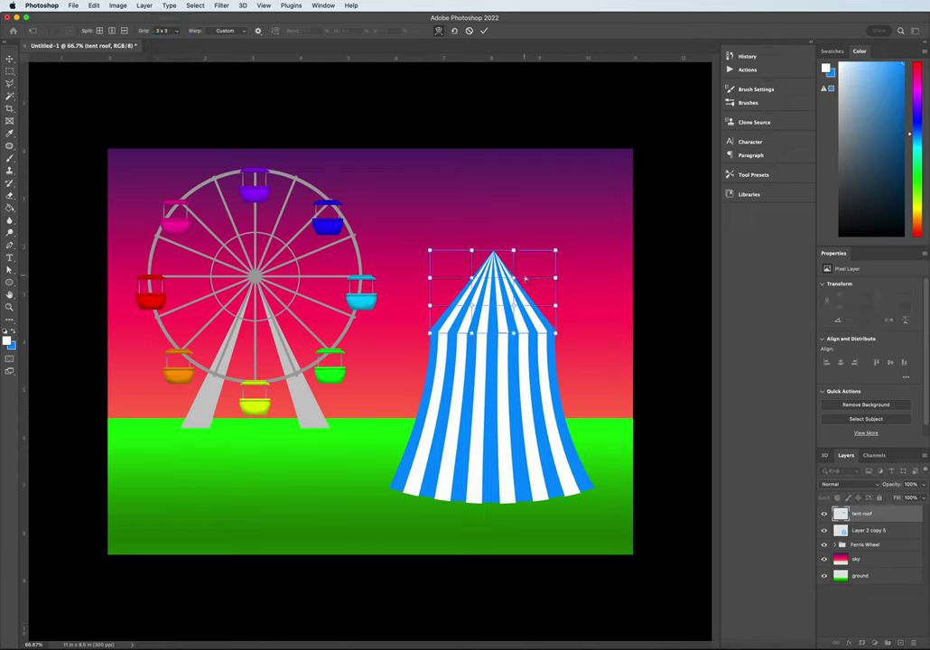
Try bending the roof's peak and sides, then undo the bends
left_click_drag(514, 280, 491, 275)
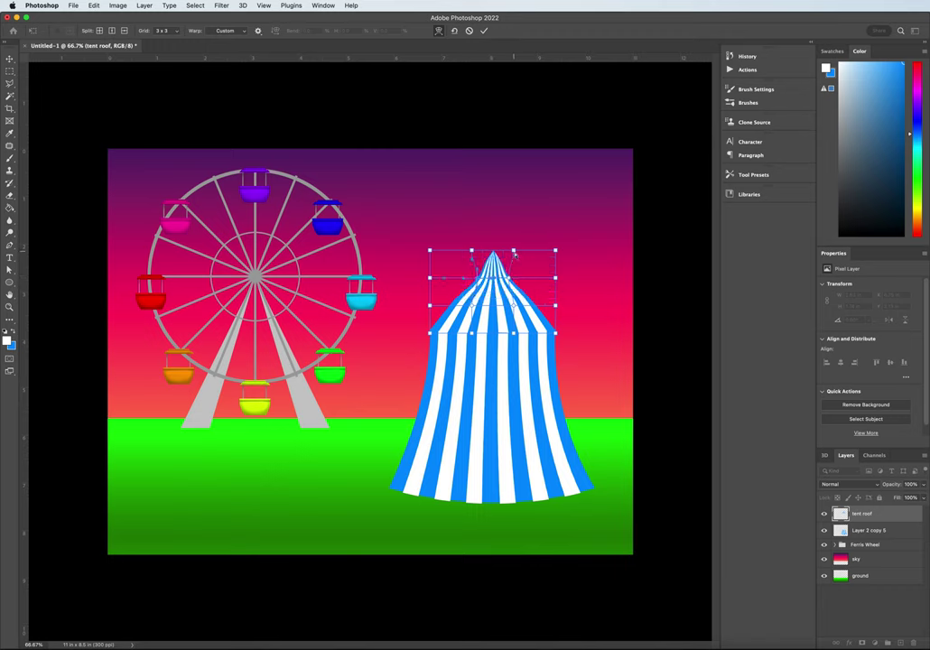
left_click_drag(556, 280, 545, 281)
left_click_drag(513, 251, 476, 252)
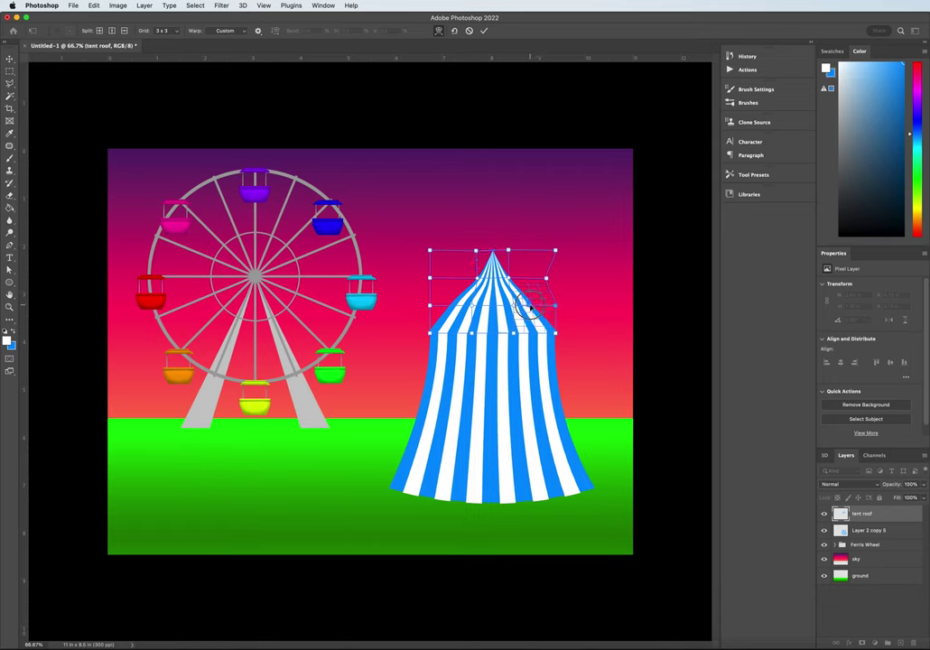
left_click_drag(540, 309, 539, 305)
left_click_drag(534, 302, 520, 291)
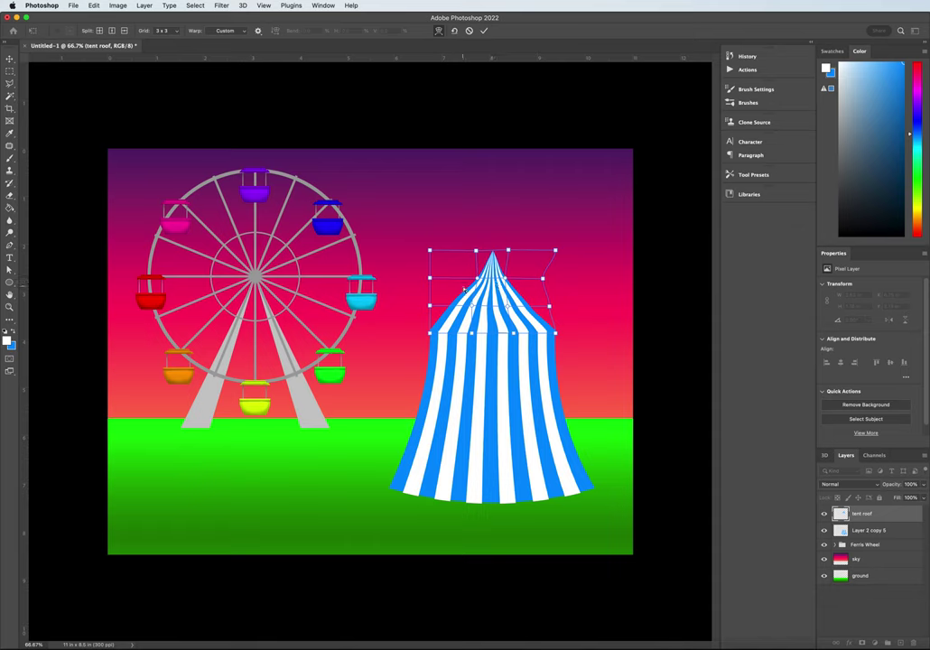
mouse_move(464, 290)
left_mouse_down()
mouse_move(458, 307)
mouse_move(460, 299)
left_mouse_up()
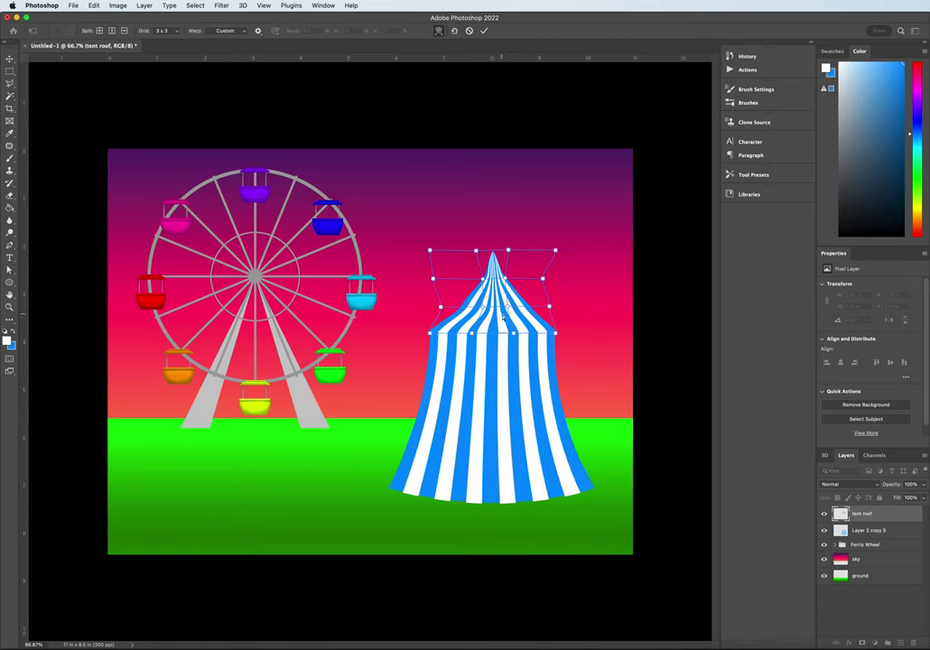
key("super+z")
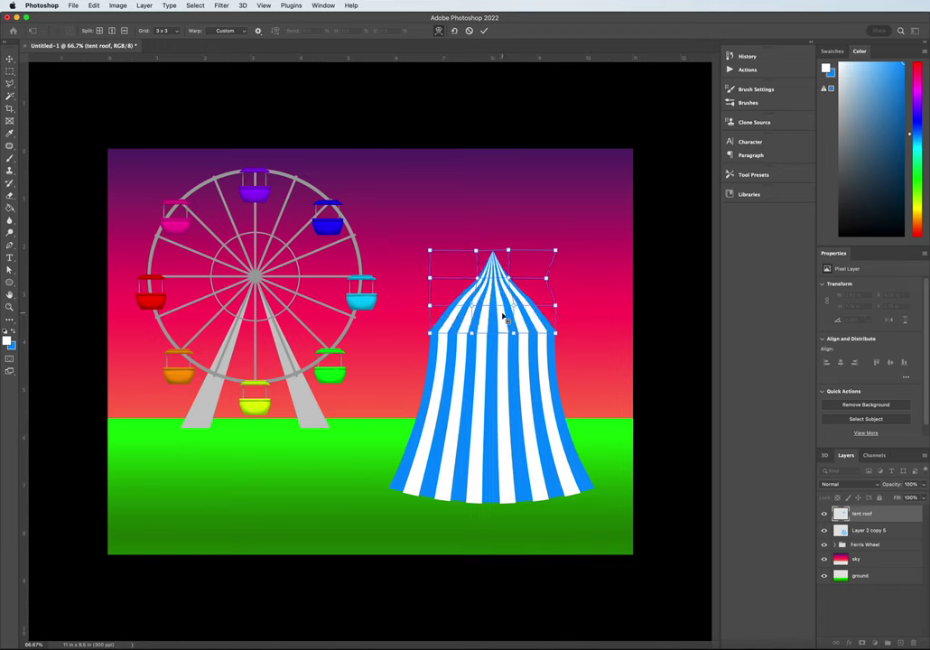
key("super+z")
key("super+z")
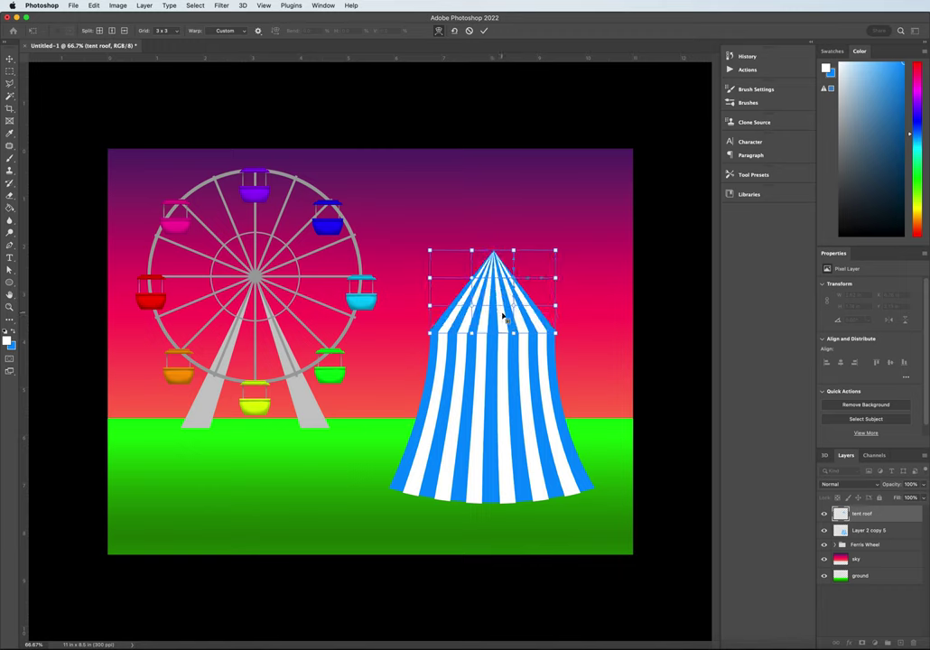
Reset the warp grid to Default, pull the roof's top corners and apex inward, and commit
left_click(165, 30)
left_click(165, 20)
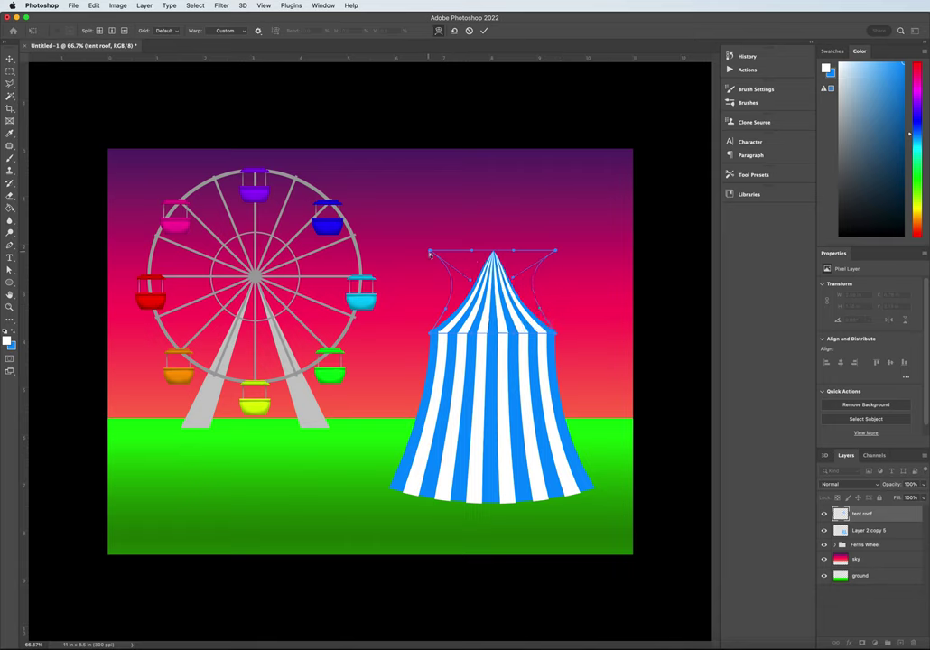
left_click_drag(430, 252, 444, 252)
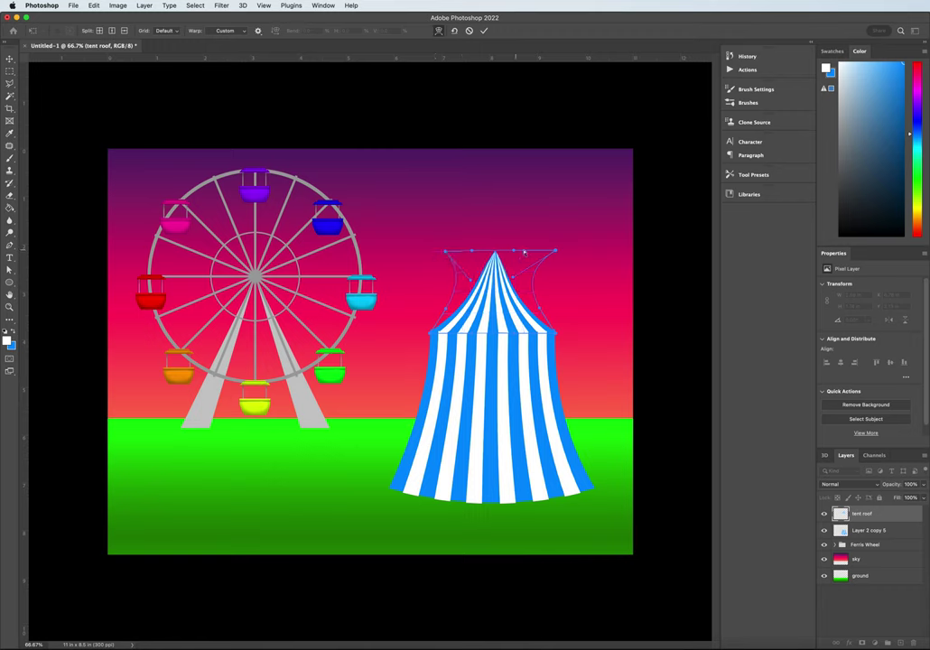
left_click_drag(559, 253, 538, 253)
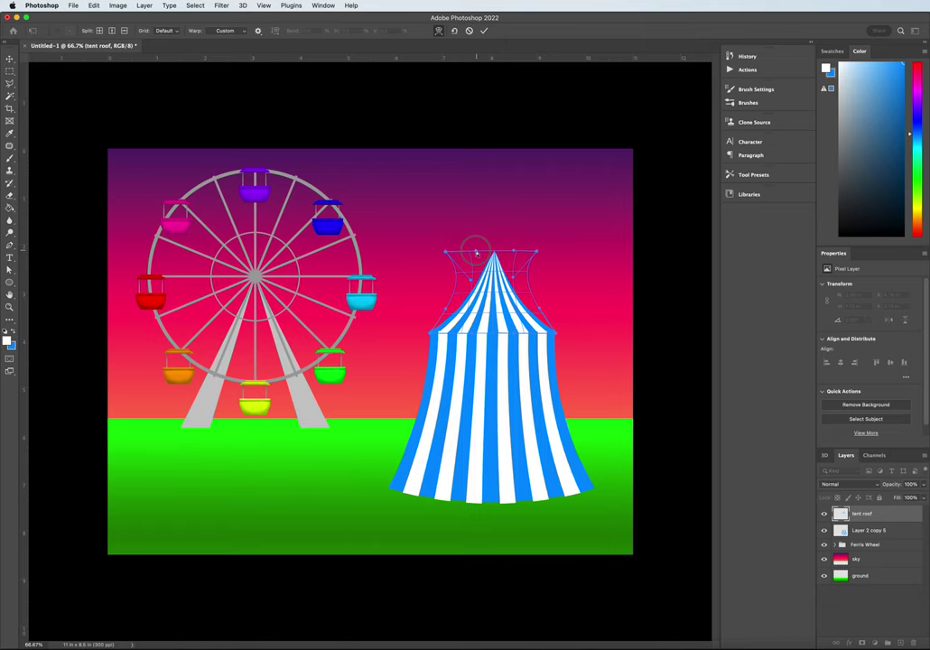
left_click_drag(515, 273, 487, 271)
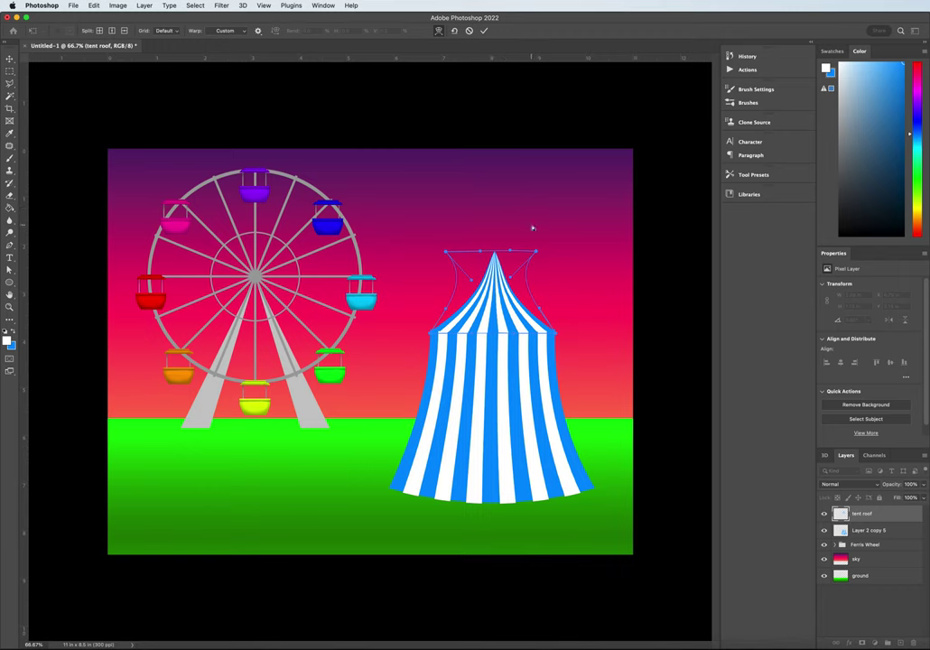
key("Return")
key("g")
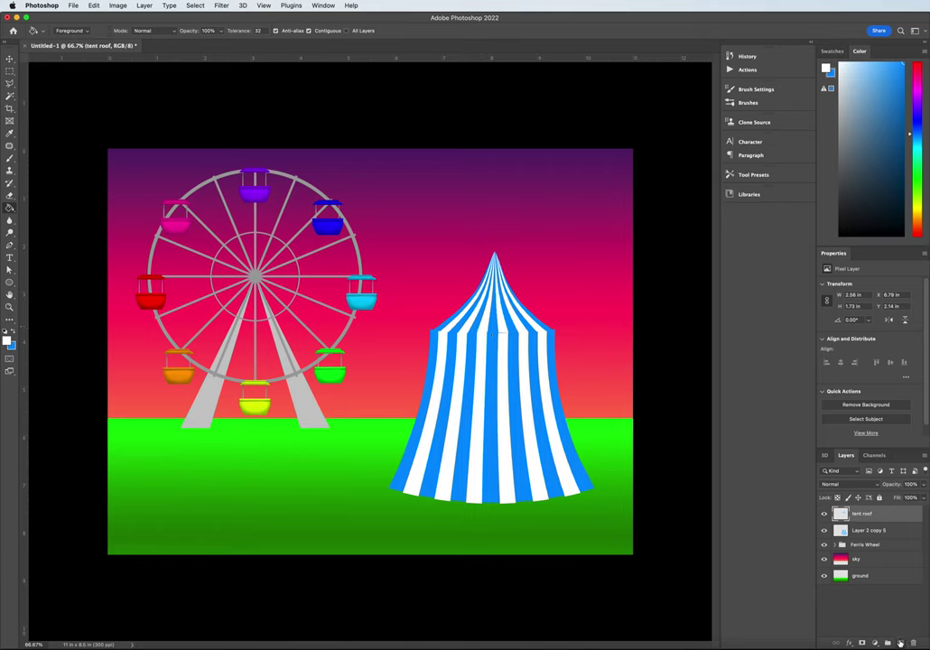
On a new layer, make a half-circle selection in the sky
key("super+shift+alt+n")
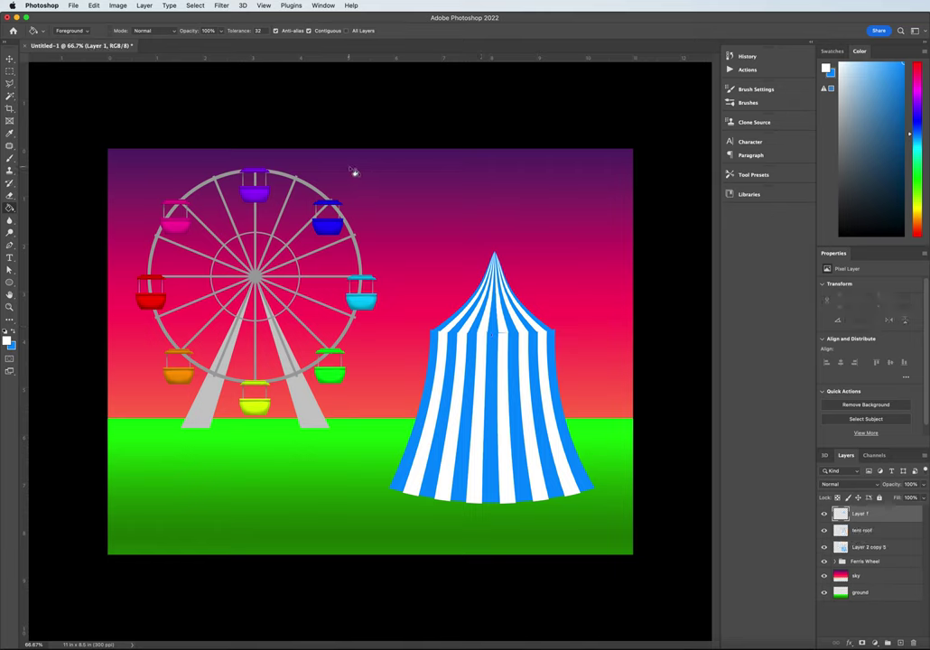
left_click_drag(9, 70, 51, 80)
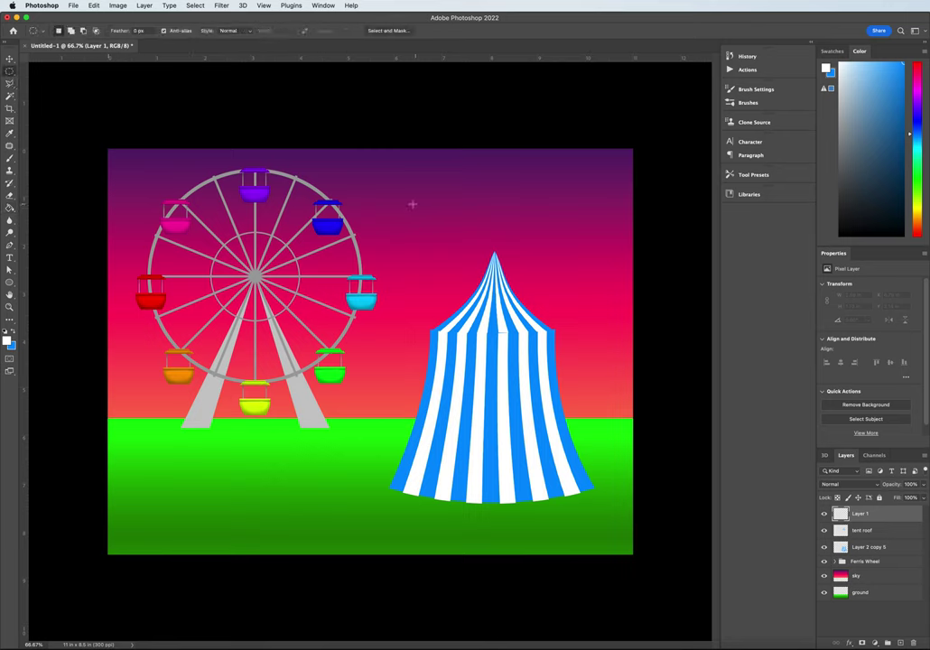
left_click_drag(416, 210, 436, 231)
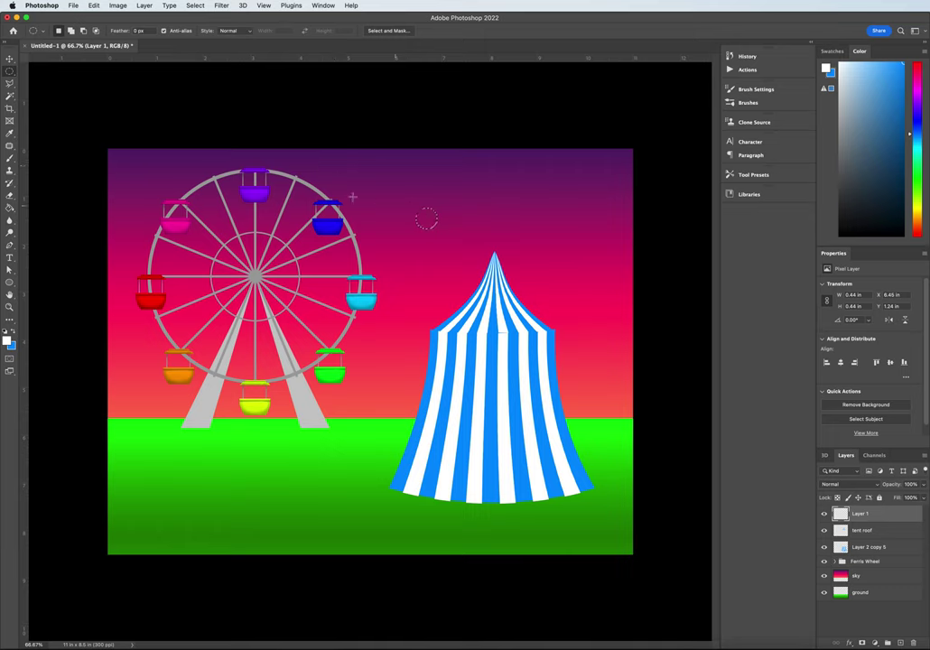
left_click(10, 84)
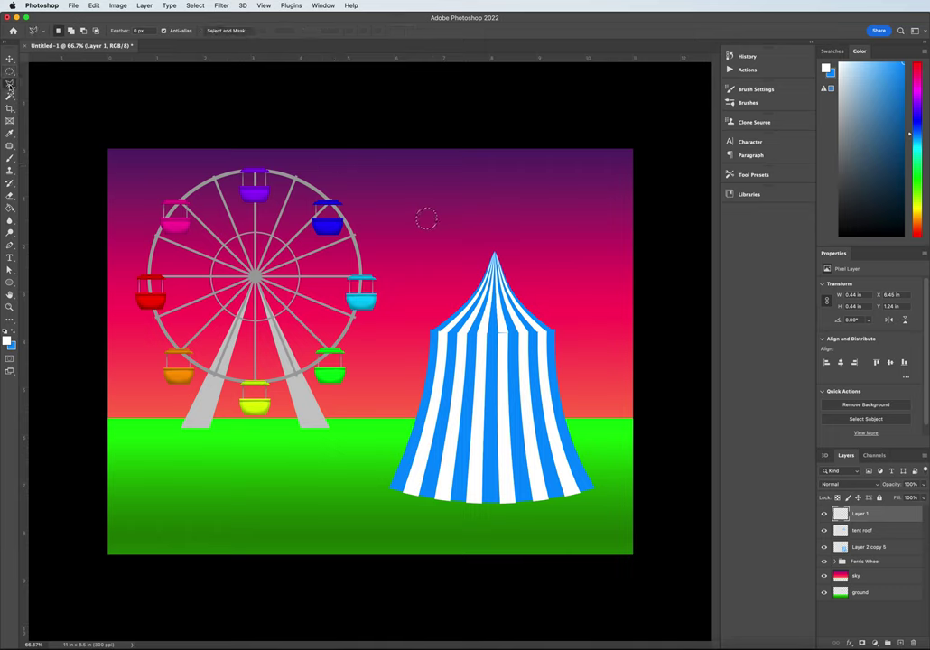
left_click(9, 71)
left_click(40, 55)
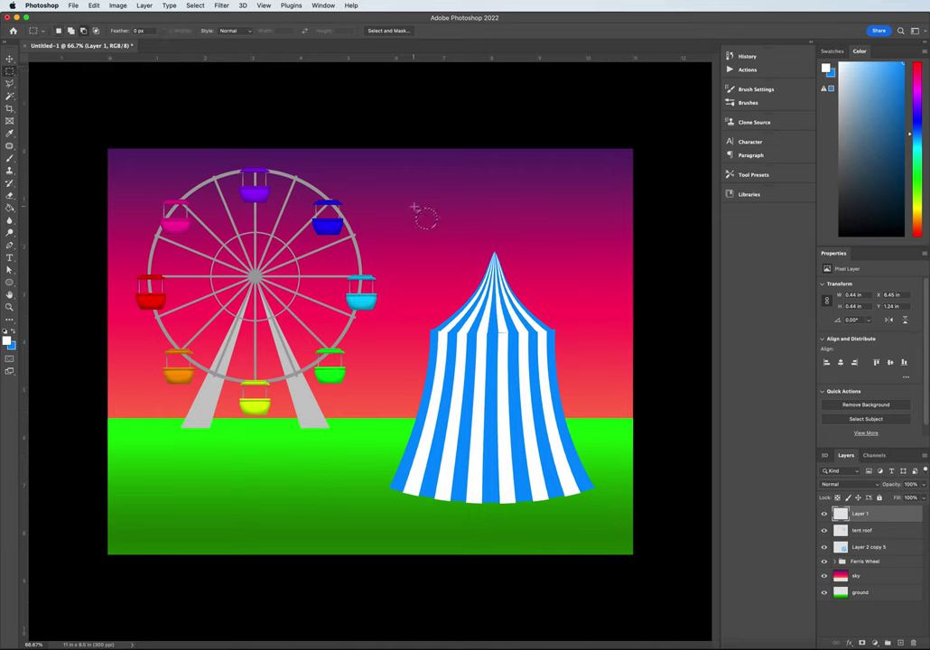
left_click_drag(410, 204, 441, 219)
Fill the half-circle with white and duplicate it just below
left_click(9, 58)
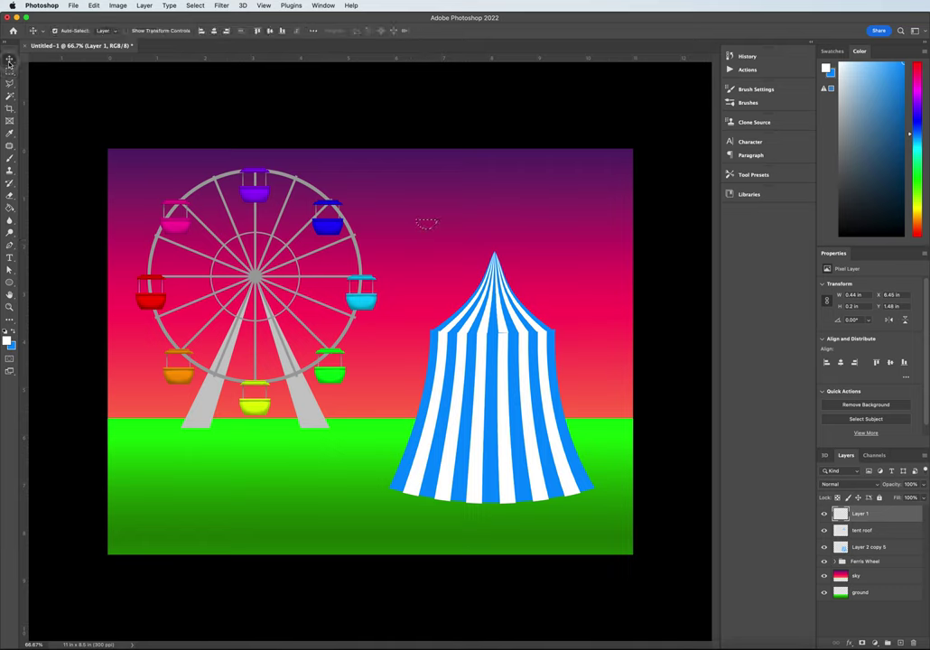
right_click(9, 208)
left_click(54, 200)
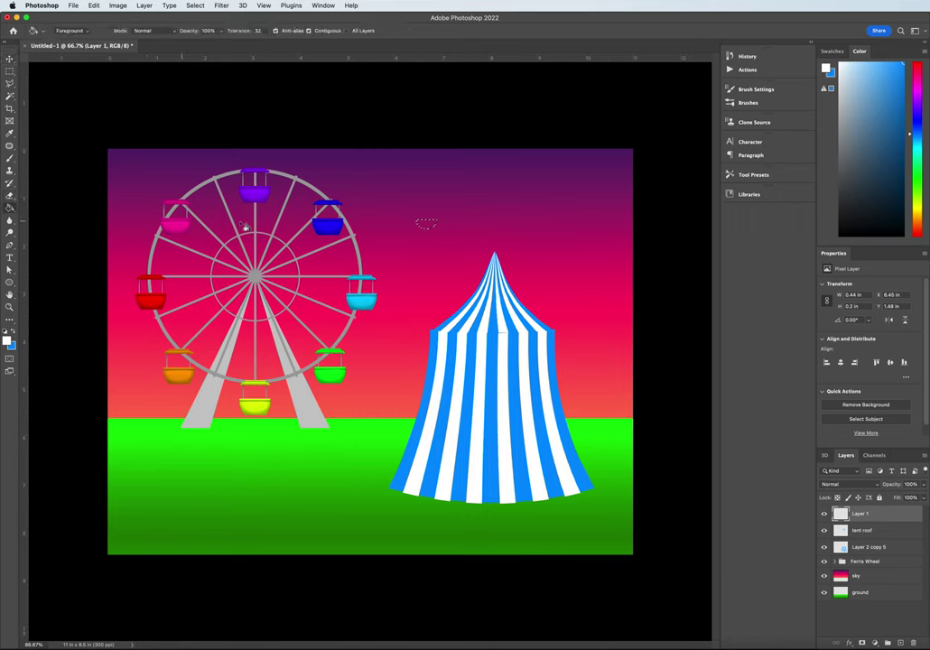
left_click(432, 232)
key("super+d")
key("v")
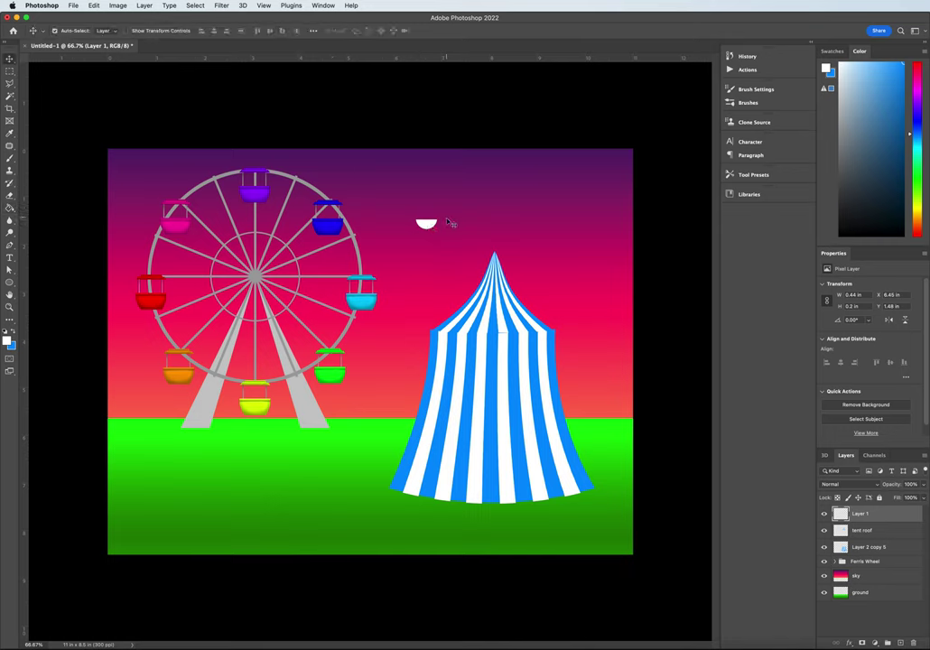
left_click_drag(426, 225, 438, 252)
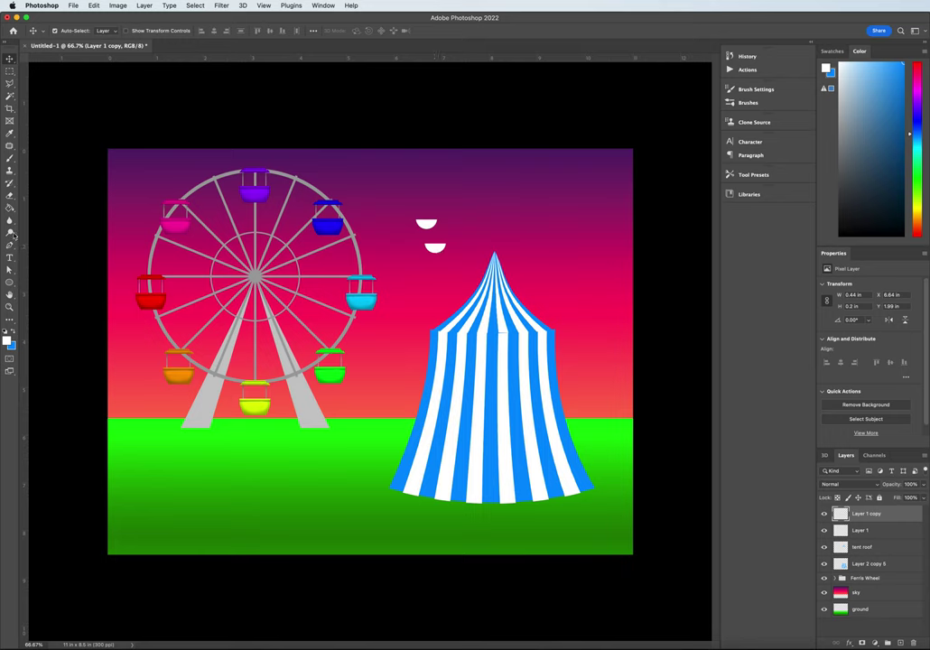
Fill the copy blue, set it beside the white one, and move both onto the tent's left shoulder
key("x")
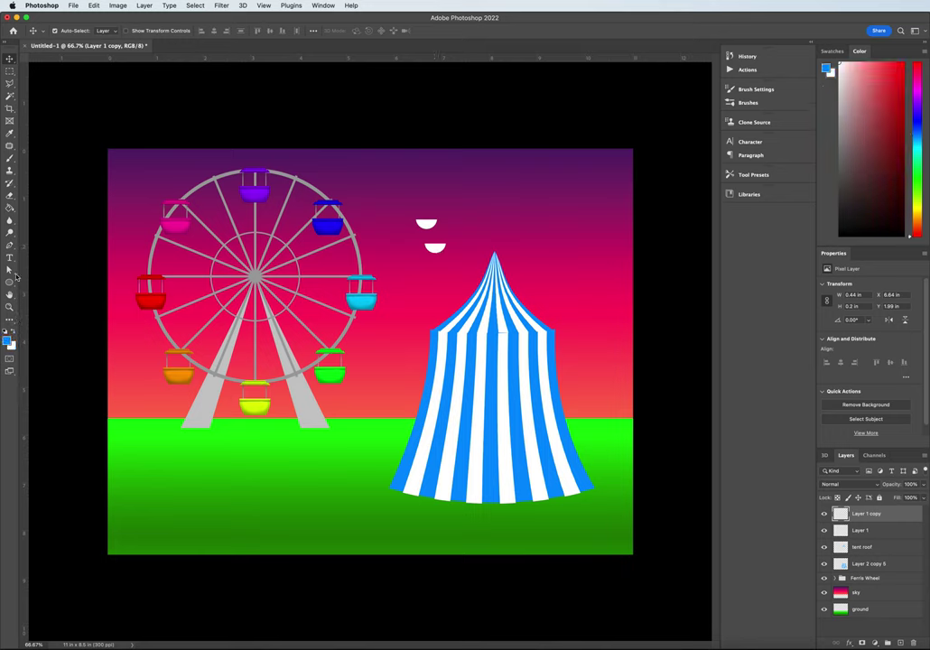
key("g")
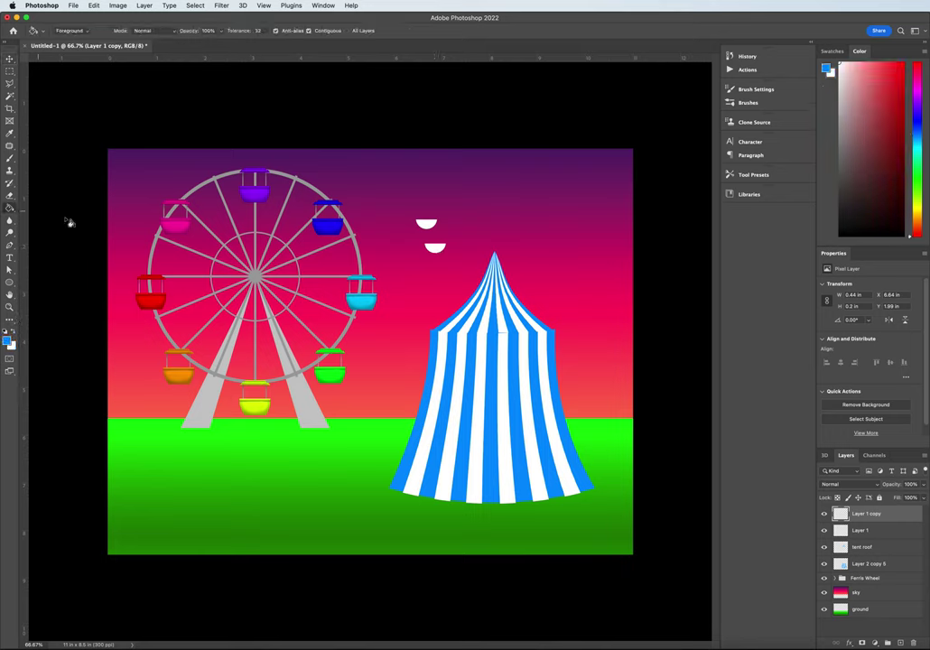
left_click(434, 246)
left_click(9, 57)
left_click_drag(438, 246, 448, 228)
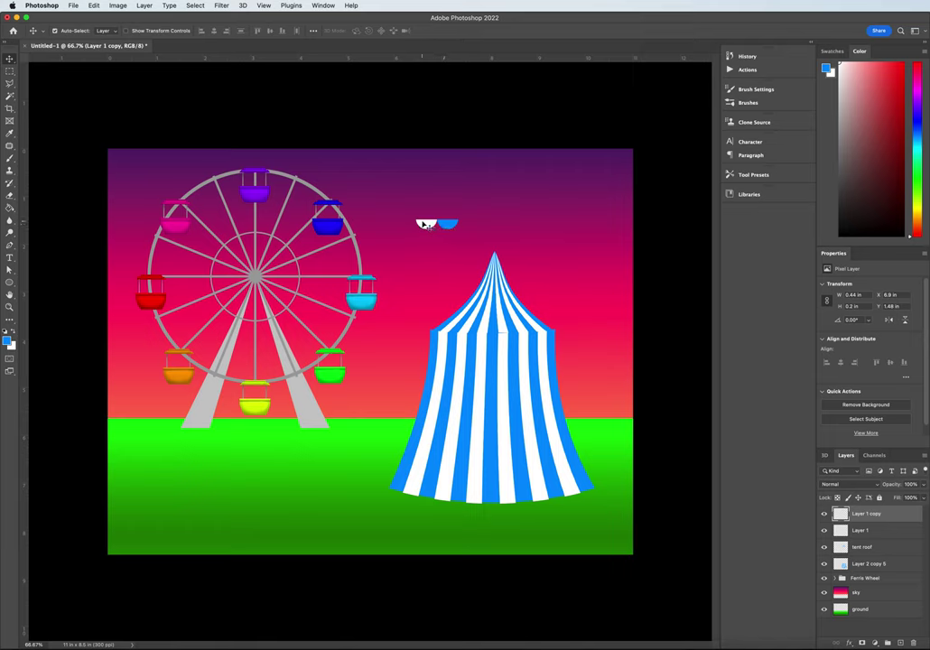
left_click(432, 225, "shift")
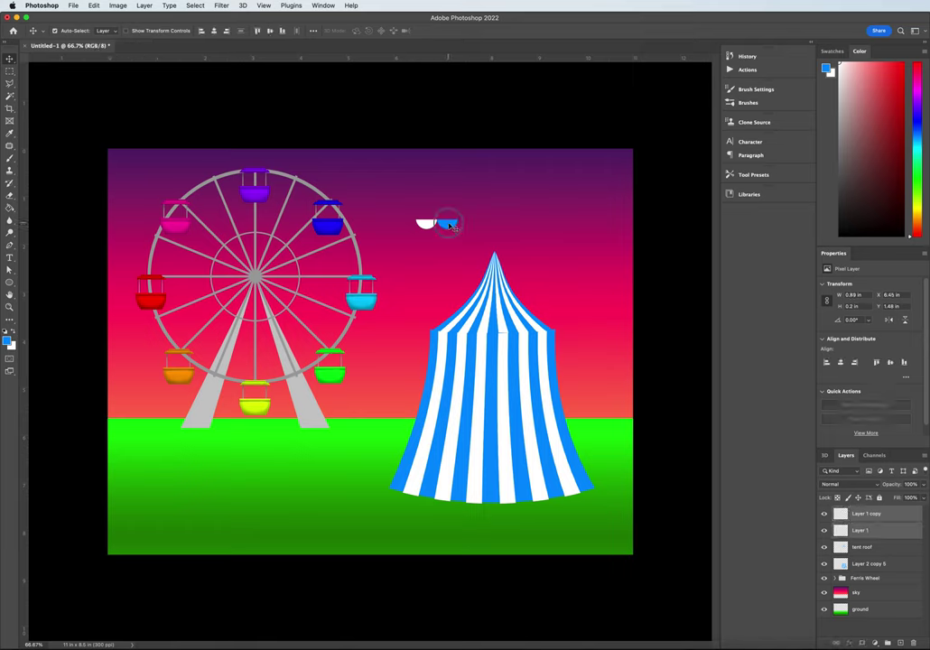
left_click_drag(454, 227, 466, 338)
key("super+t")
Shrink the half-circle pair to stripe width and place it on the roof edge
mouse_move(476, 335)
left_mouse_down()
mouse_move(449, 337)
mouse_move(470, 314)
left_mouse_up()
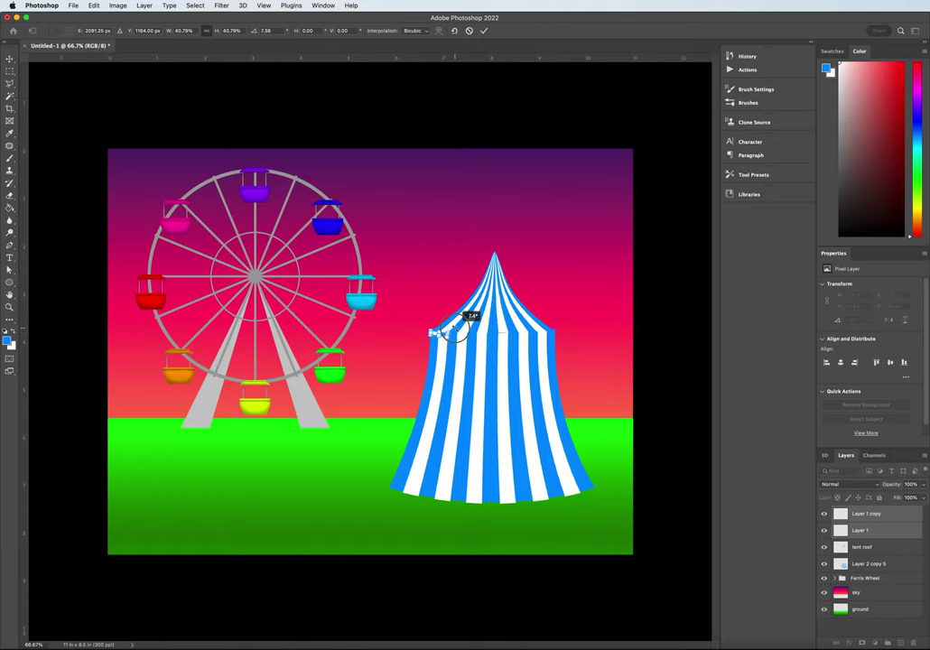
key("super+equal")
key("super+equal")
key("super+equal")
key("super+equal")
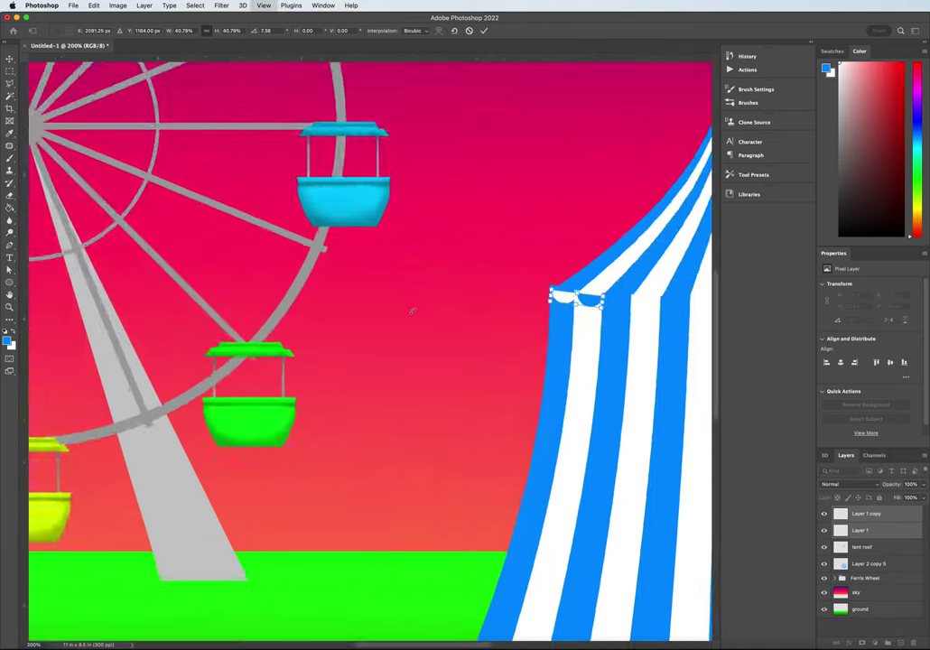
left_click_drag(438, 640, 492, 567)
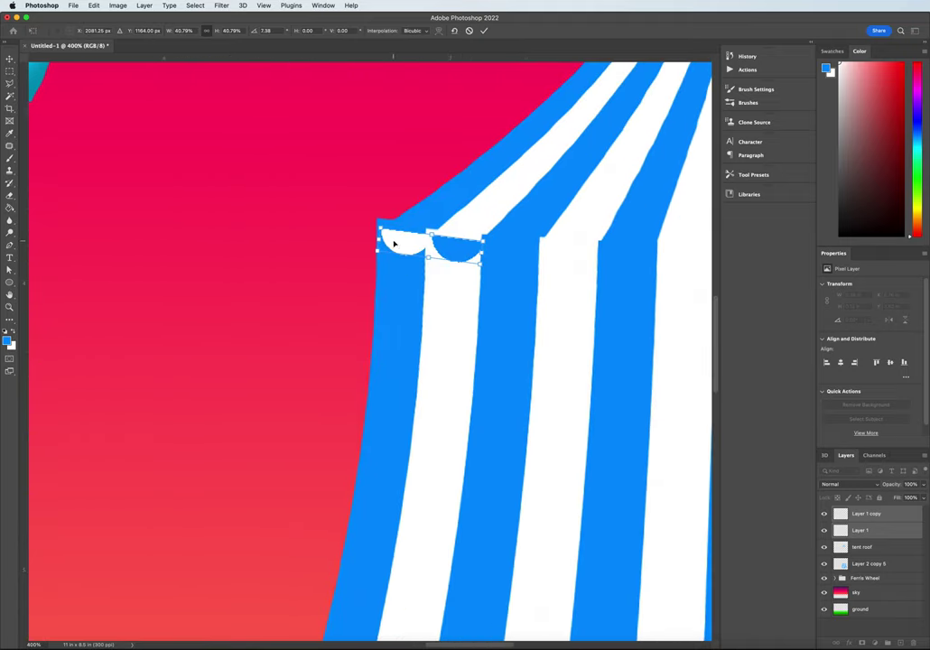
mouse_move(394, 244)
left_mouse_down()
mouse_move(383, 227)
mouse_move(395, 236)
left_mouse_up()
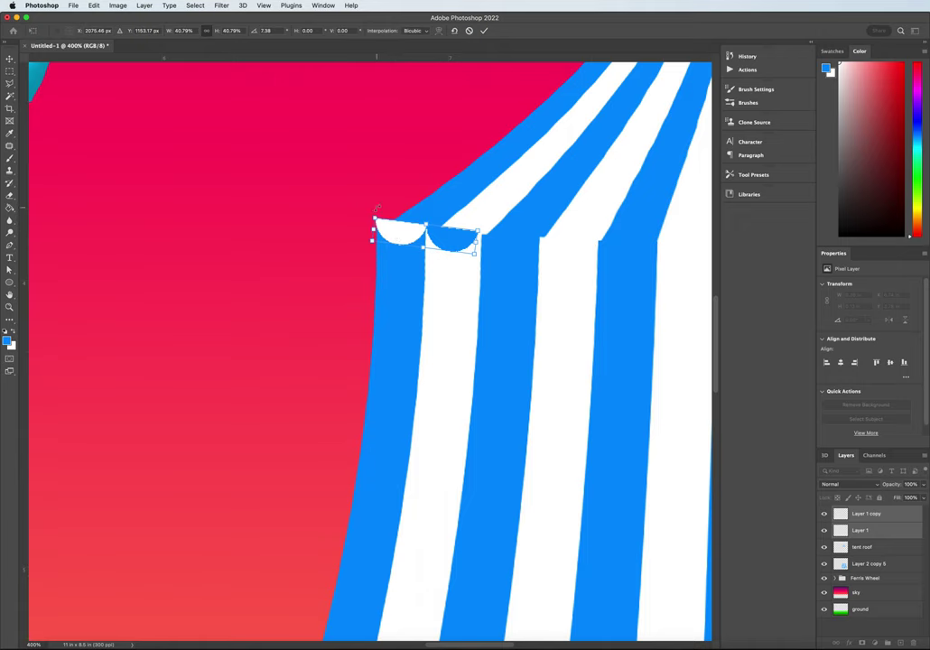
key("Return")
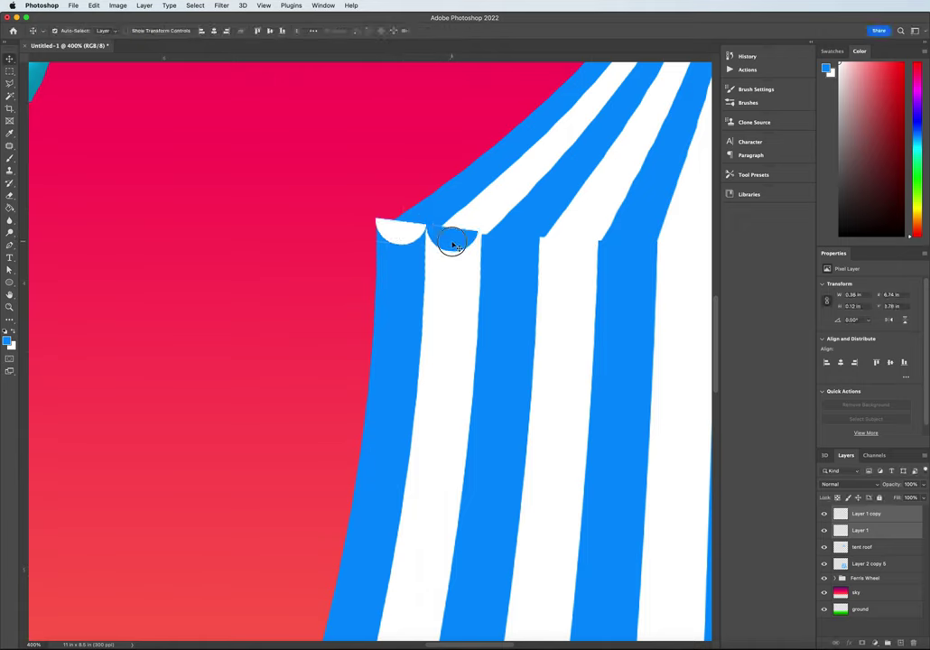
key("super+t")
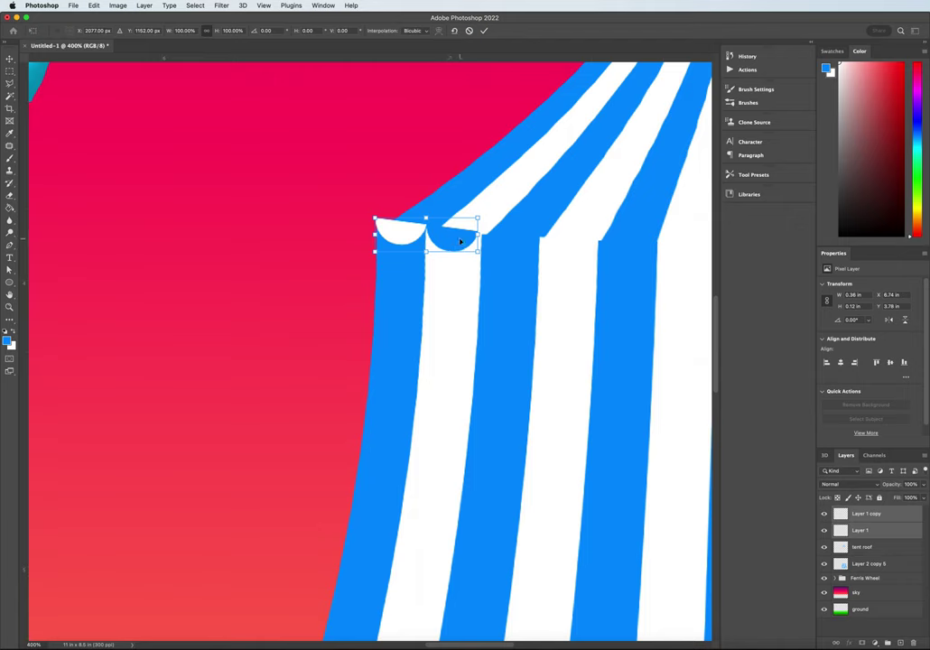
key("Return")
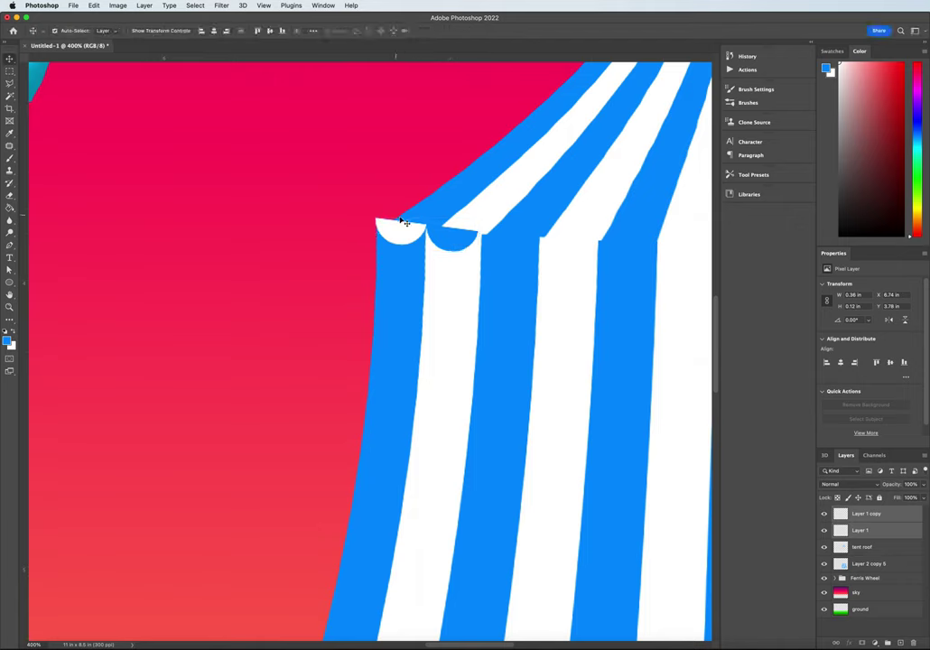
Nudge the blue scallop into line with its stripe
left_click(455, 242)
key("super+t")
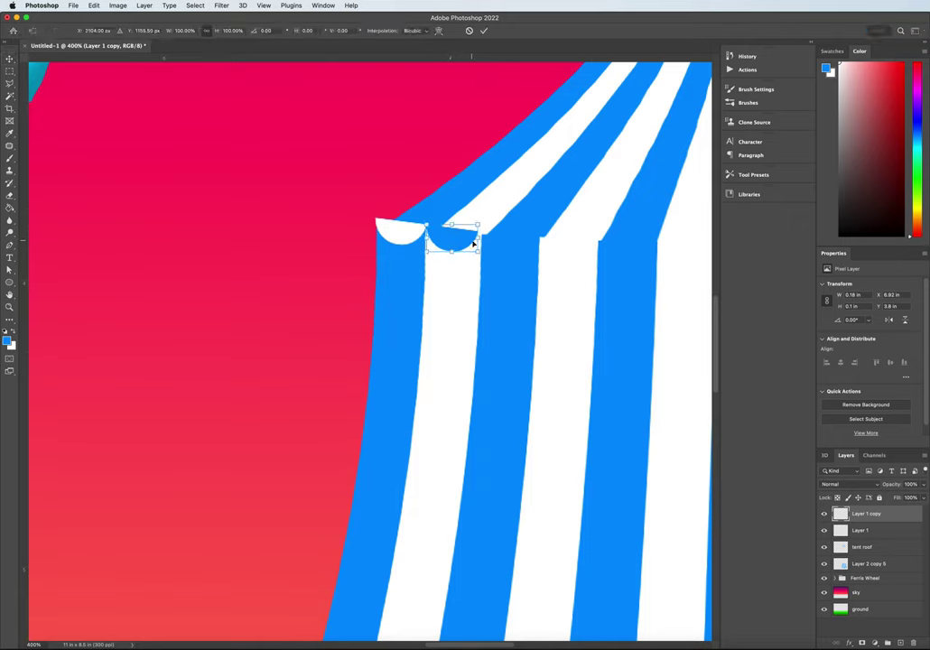
left_click_drag(479, 241, 483, 257)
key("Return")
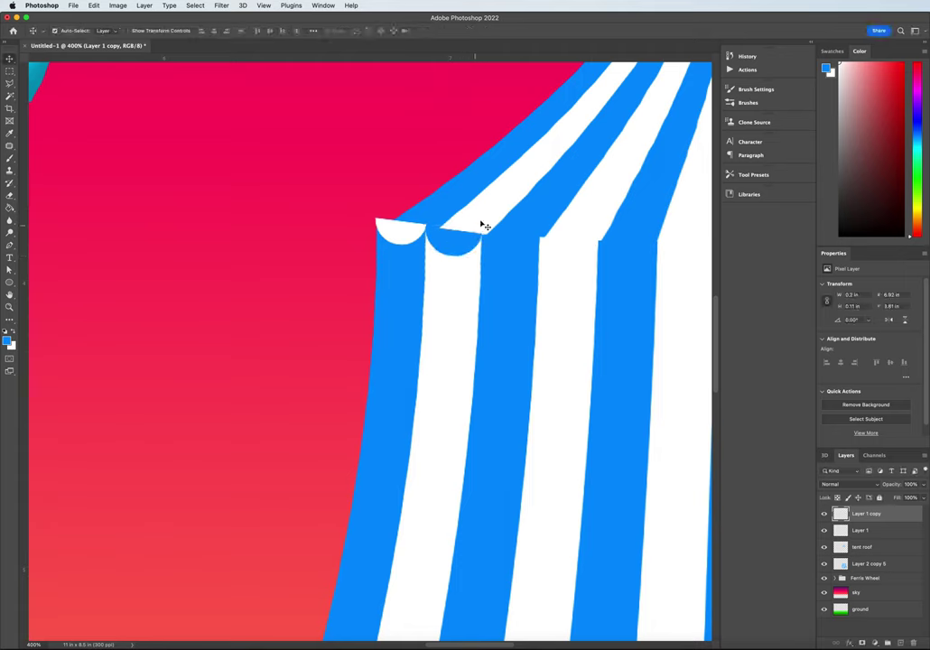
Duplicate the white scallop under the third stripe and fit it in place
left_click(405, 236)
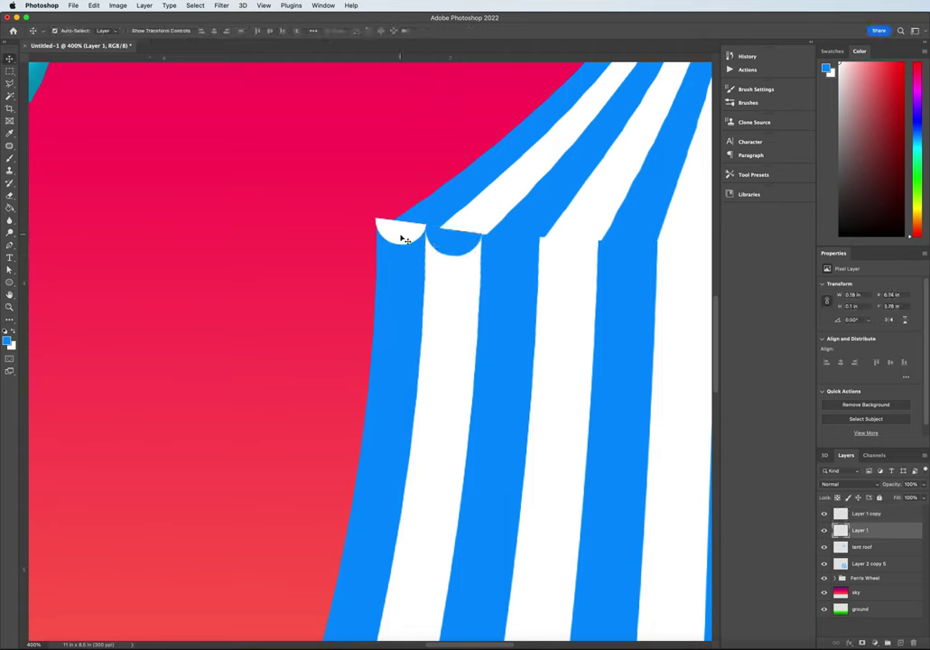
left_click_drag(402, 238, 542, 224)
key("super+t")
left_click_drag(504, 256, 540, 262)
key("Return")
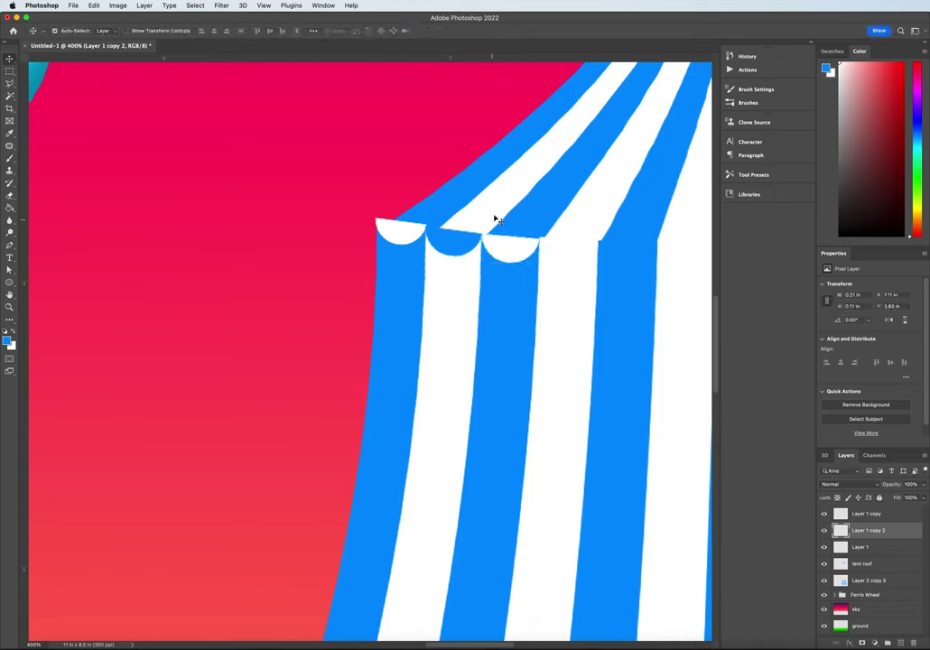
Duplicate the blue scallop as the fourth, tilted about -4.5° along the roof edge
left_click(458, 245)
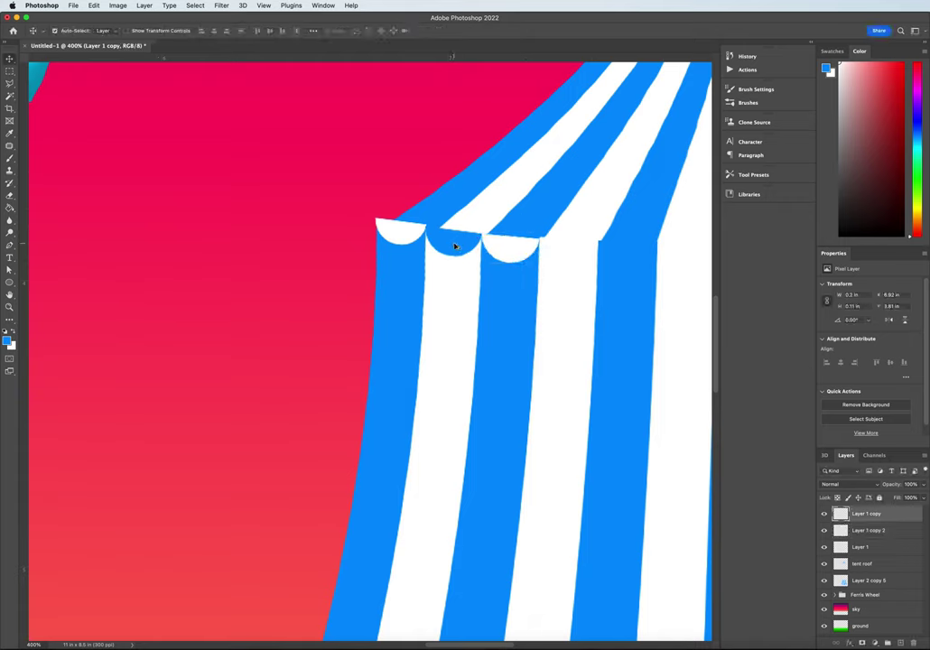
left_click_drag(456, 246, 568, 255)
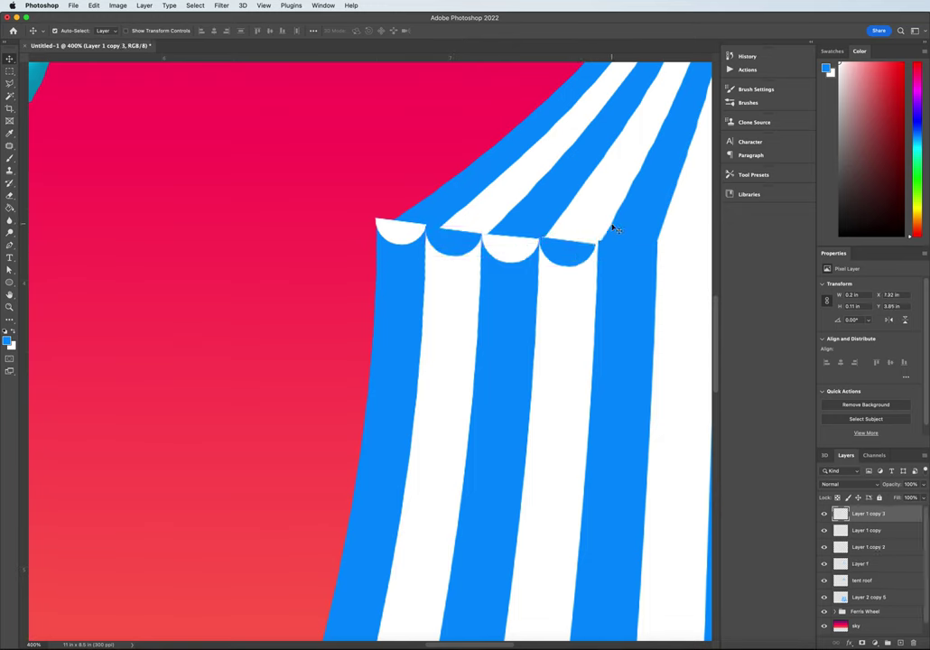
key("super+t")
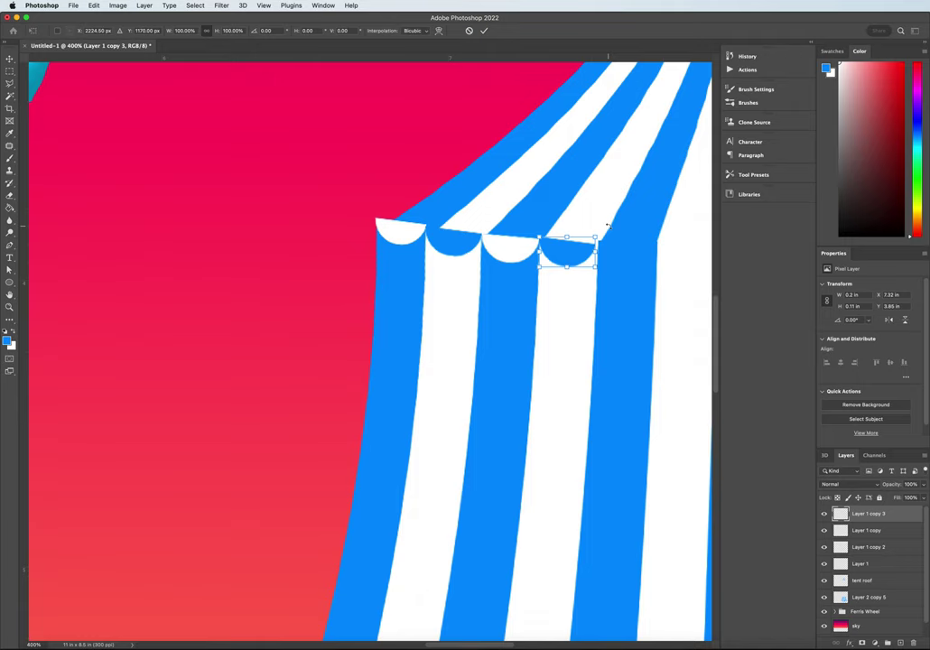
left_click_drag(608, 225, 605, 223)
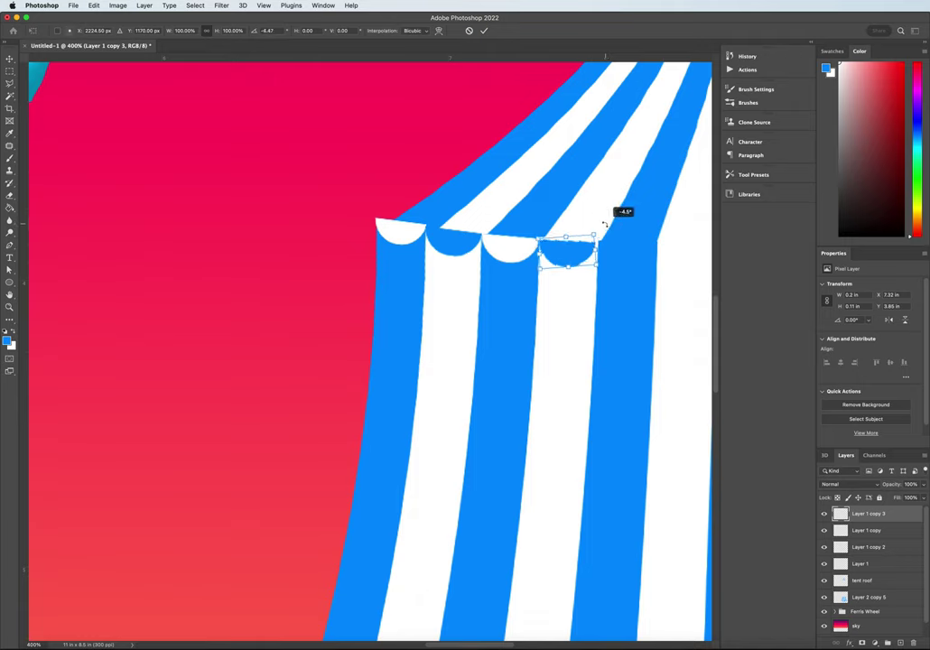
left_click_drag(564, 257, 602, 256)
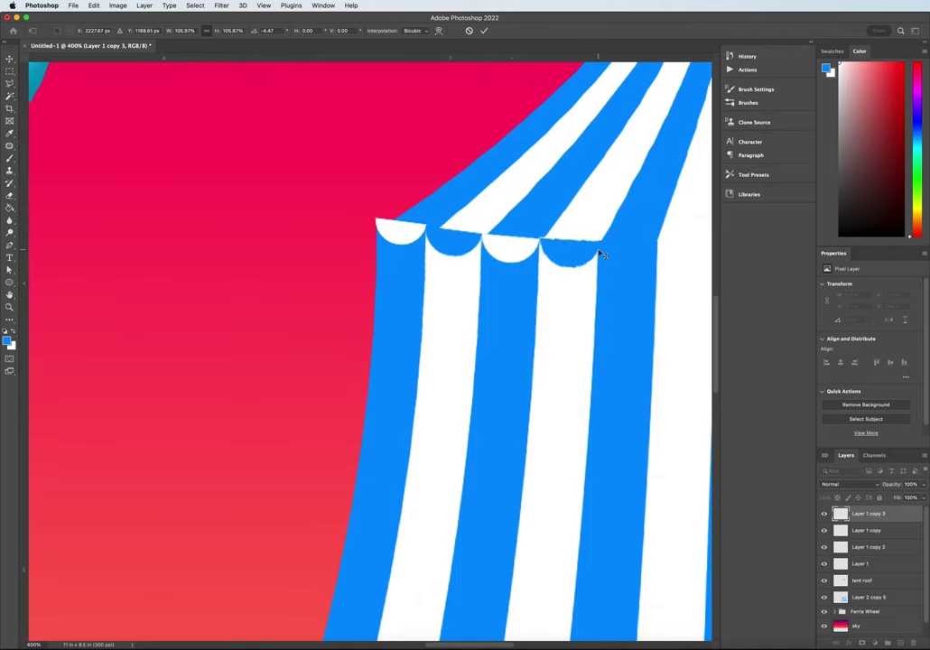
key("Return")
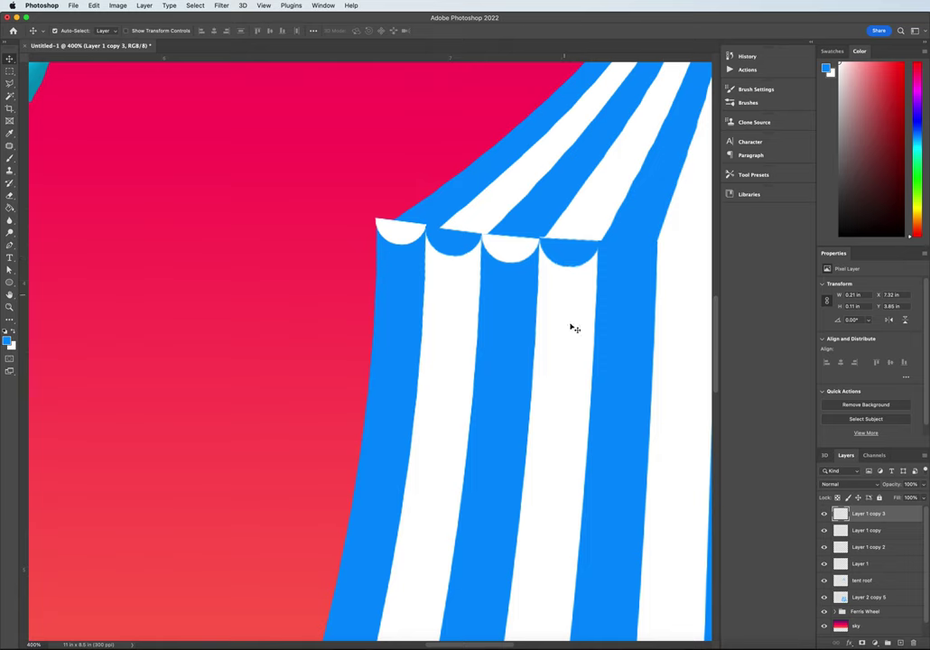
Duplicate the third and fourth scallops further along the roof edge
scroll(605, 551, "right", 6)
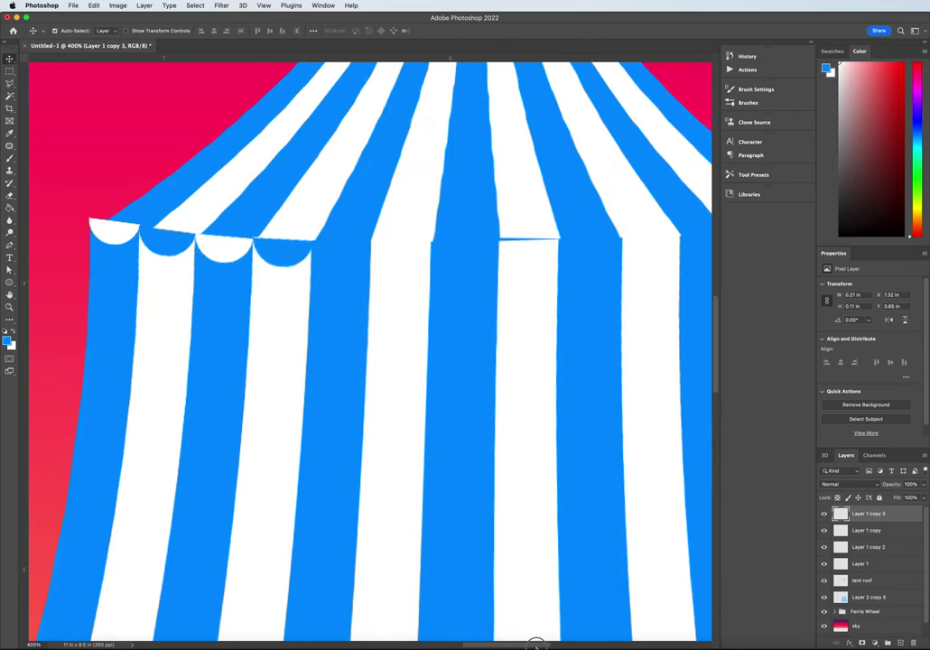
left_click(287, 255)
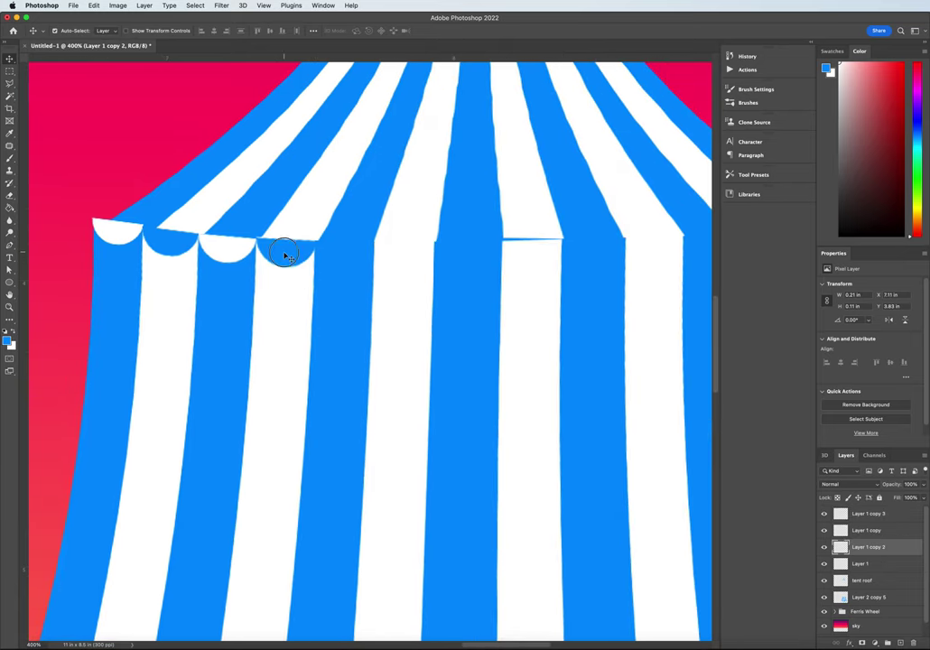
left_click(283, 256, "shift")
left_click_drag(282, 255, 399, 261)
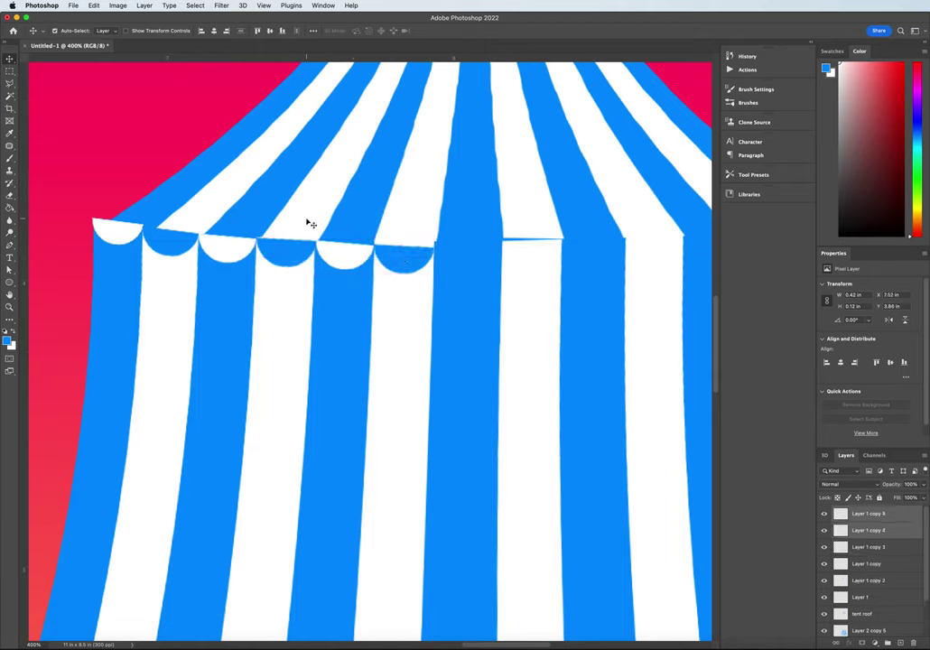
Tilt the fifth (white) and sixth (blue) scallops to follow the roof edge
left_click(307, 220)
left_click(345, 255)
key("super+t")
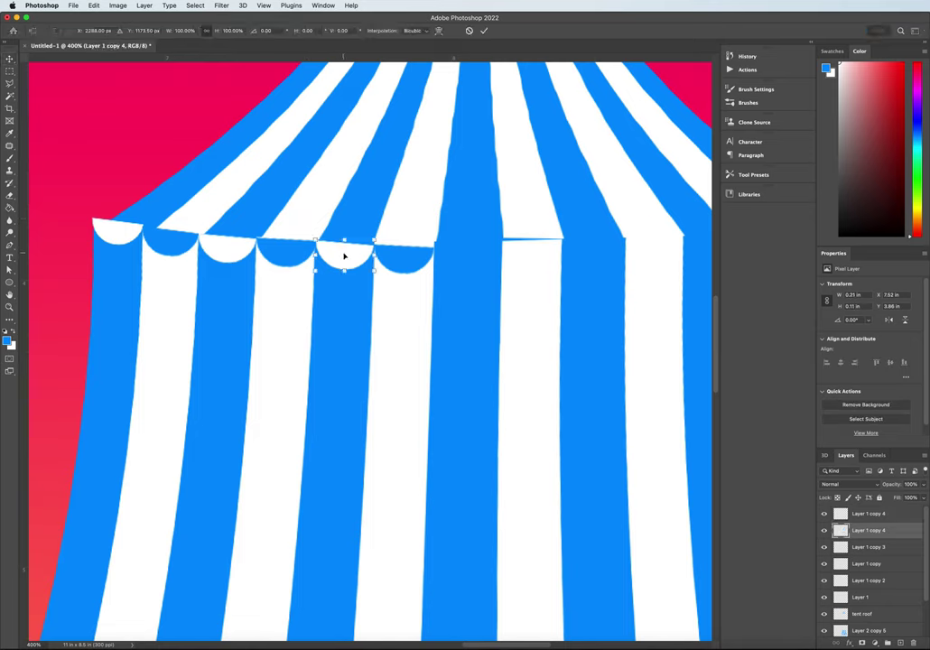
left_click_drag(379, 232, 380, 231)
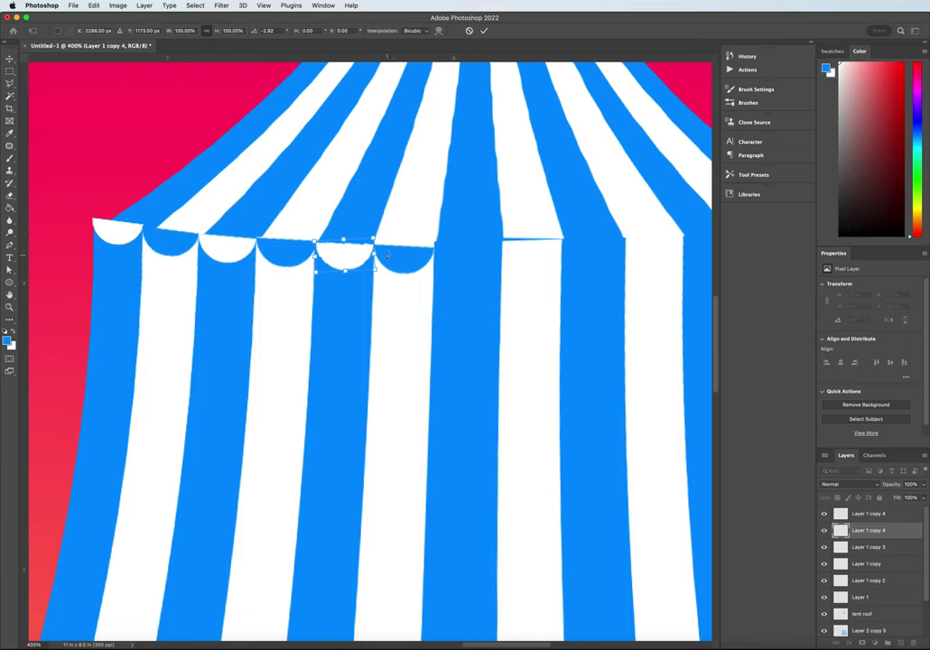
key("Return")
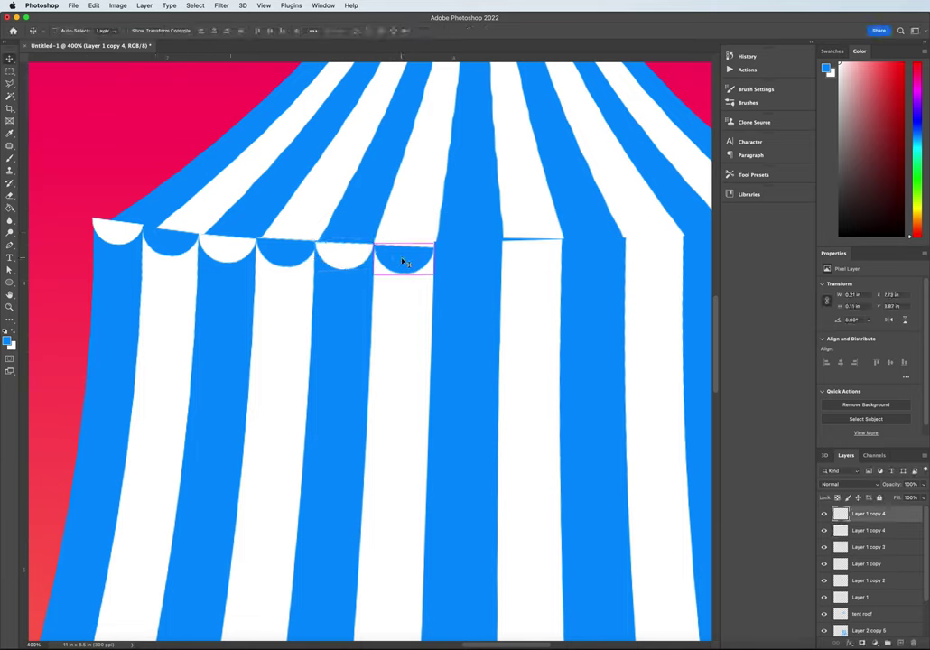
key("ctrl+t")
left_click_drag(448, 235, 447, 236)
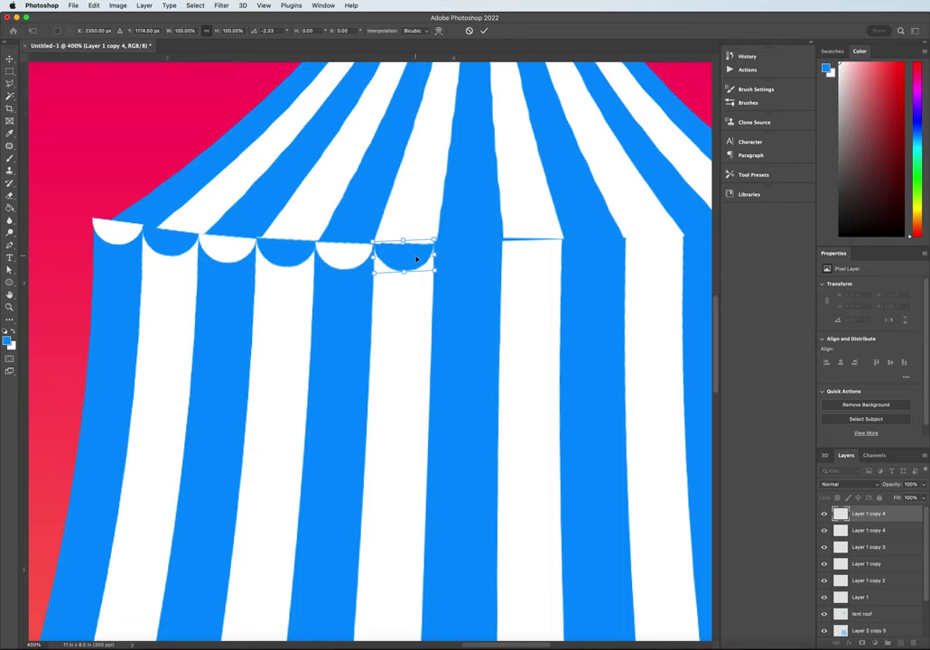
key("Return")
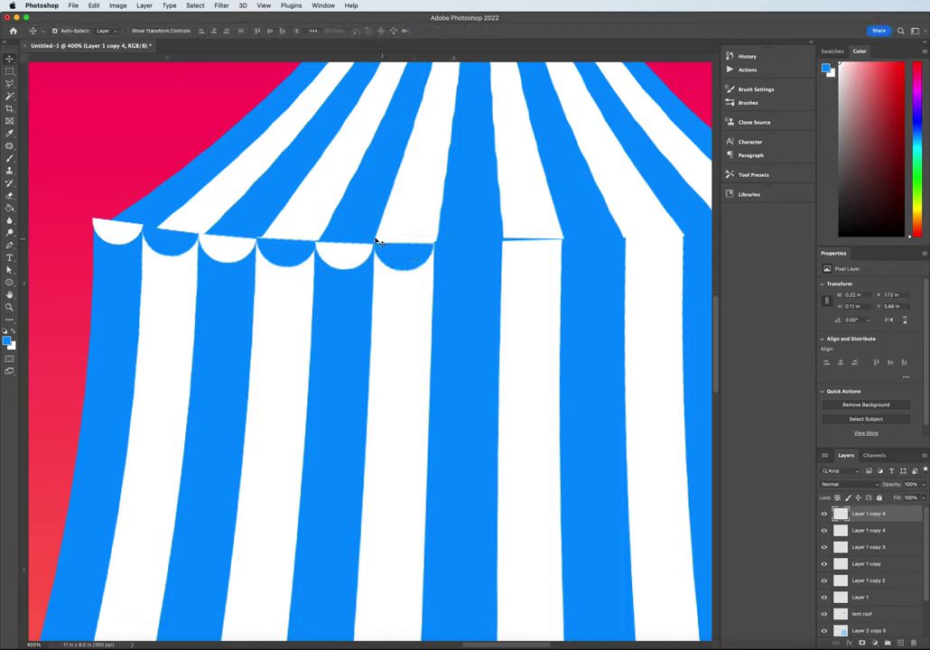
Slide the two scallop copies right, widen them slightly, and merge them into one layer
left_click(354, 263)
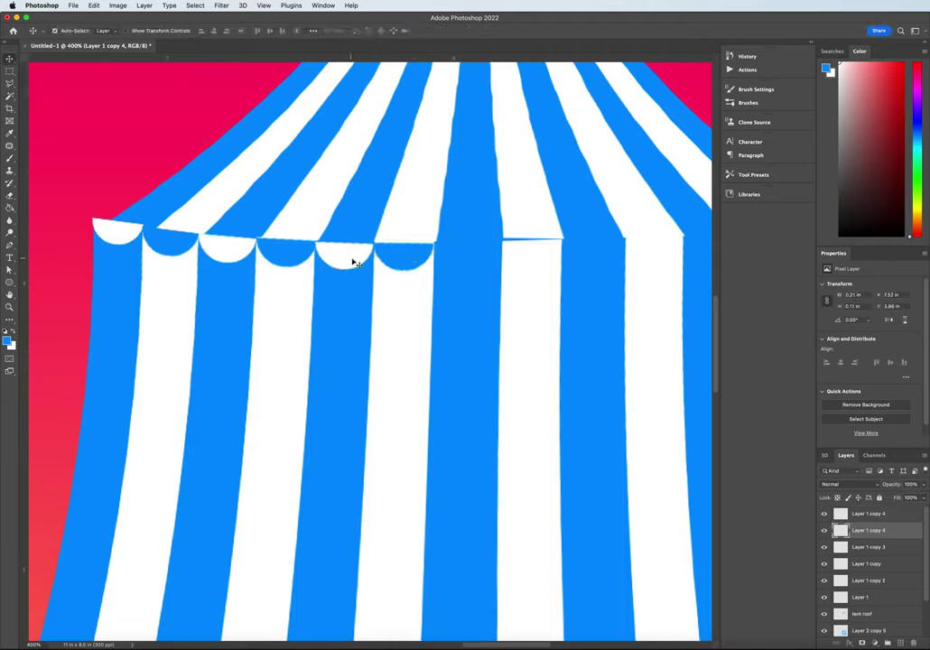
left_click(398, 261, "shift")
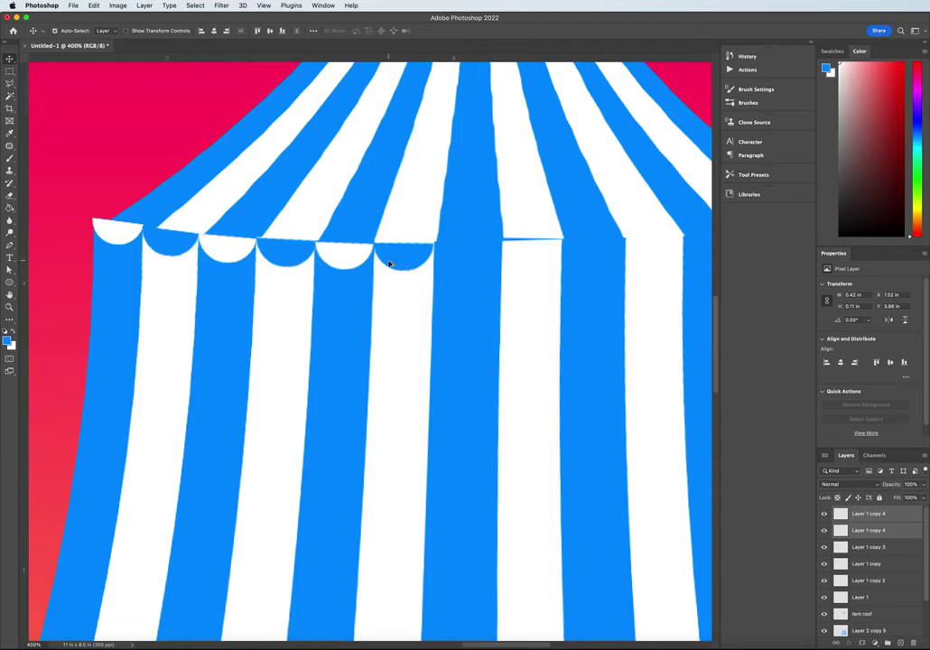
left_click_drag(389, 263, 512, 264)
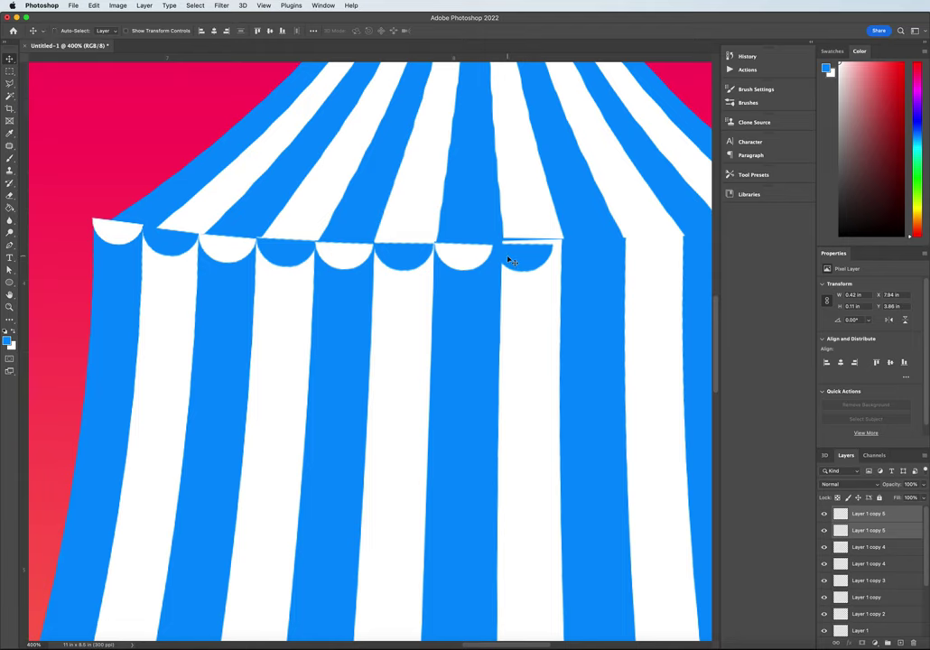
key("super+t")
left_click_drag(555, 258, 525, 261)
key("Return")
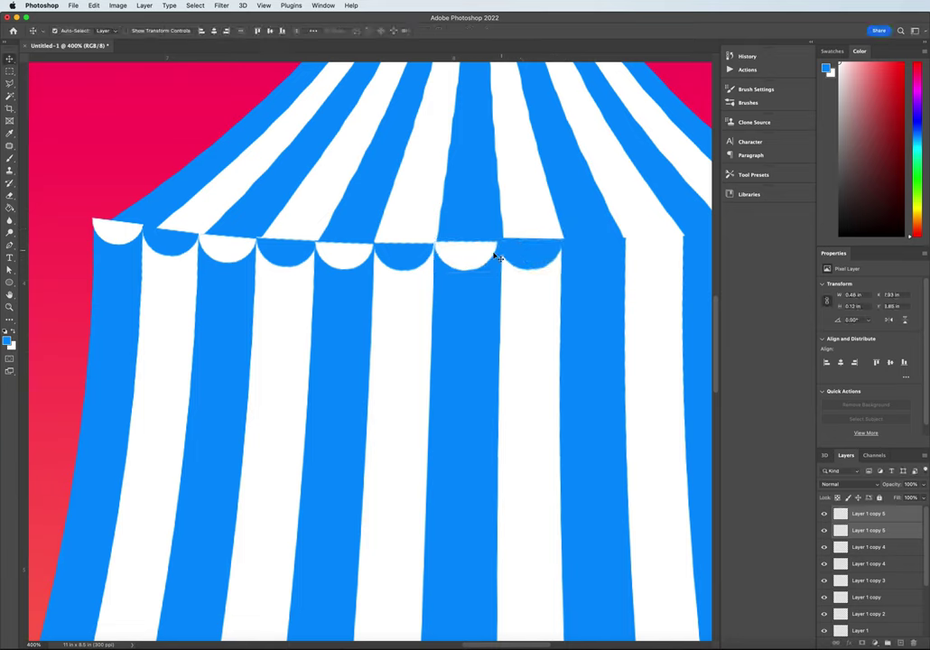
key("super+e")
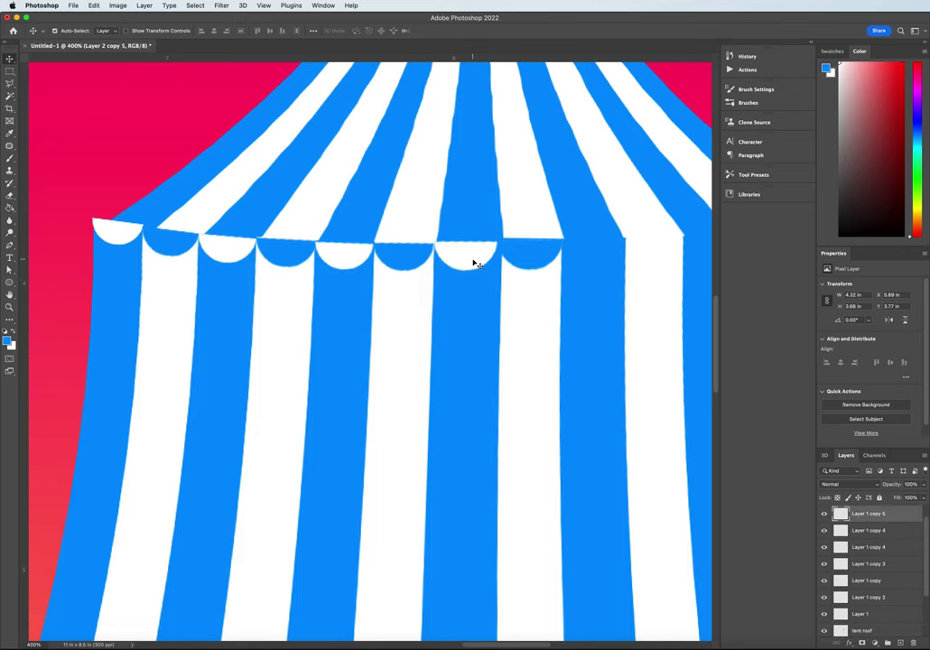
Widen the merged scallop to fit its stripe, then zoom out
key("super+t")
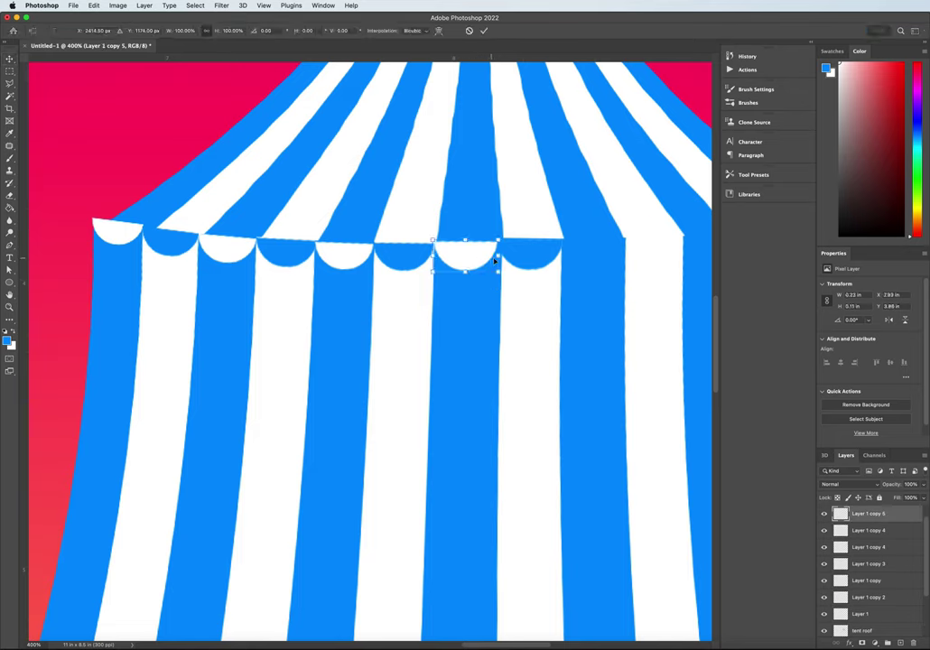
left_click_drag(497, 258, 544, 250)
key("Return")
key("ctrl+t")
key("Return")
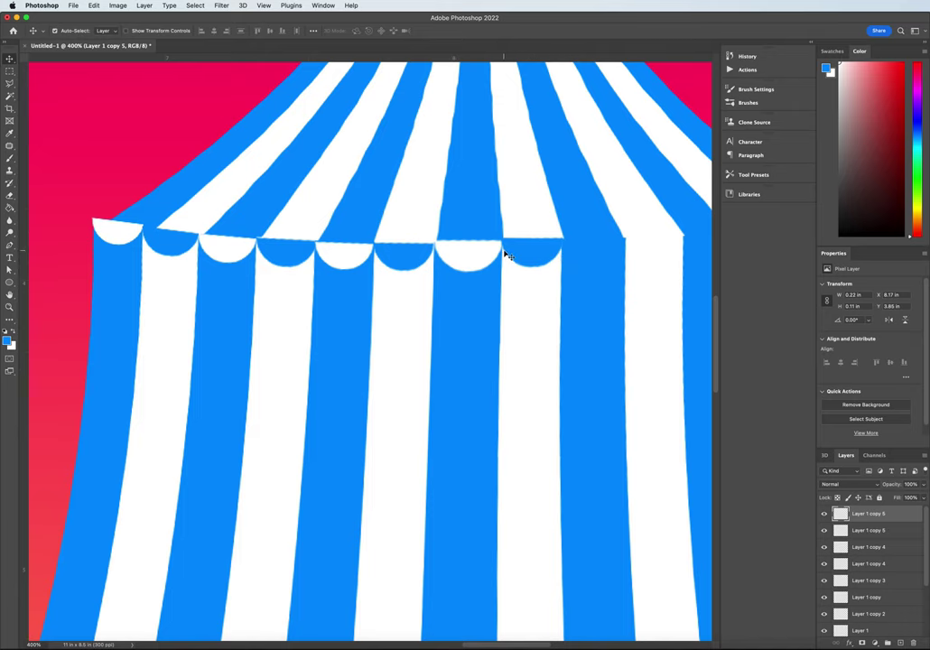
key("super+minus")
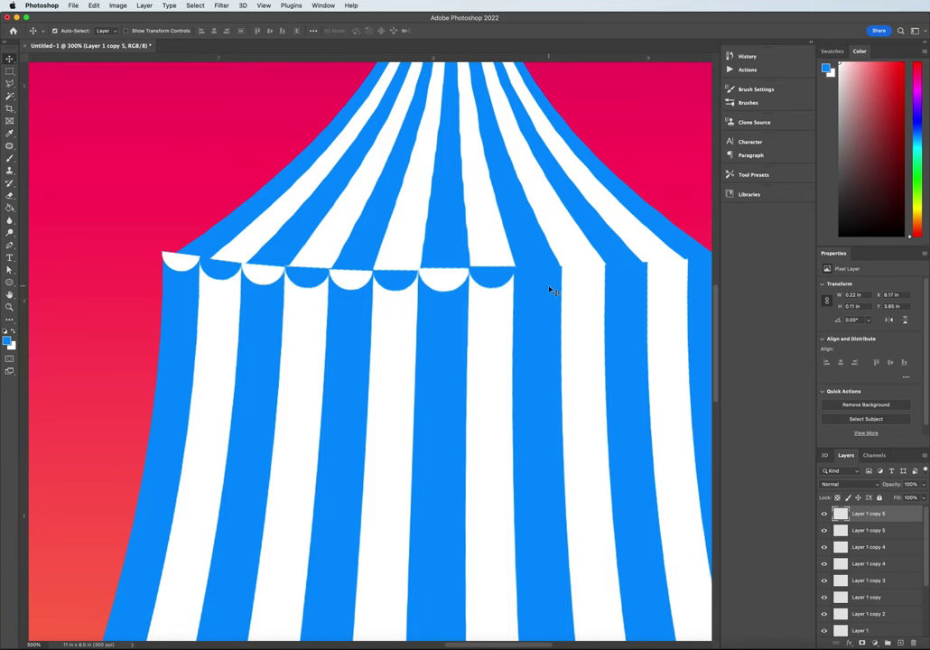
Tilt the last scallop slightly to match the roof edge
scroll(551, 291, "down", 2)
scroll(551, 291, "up", 5)
scroll(551, 291, "down", 2)
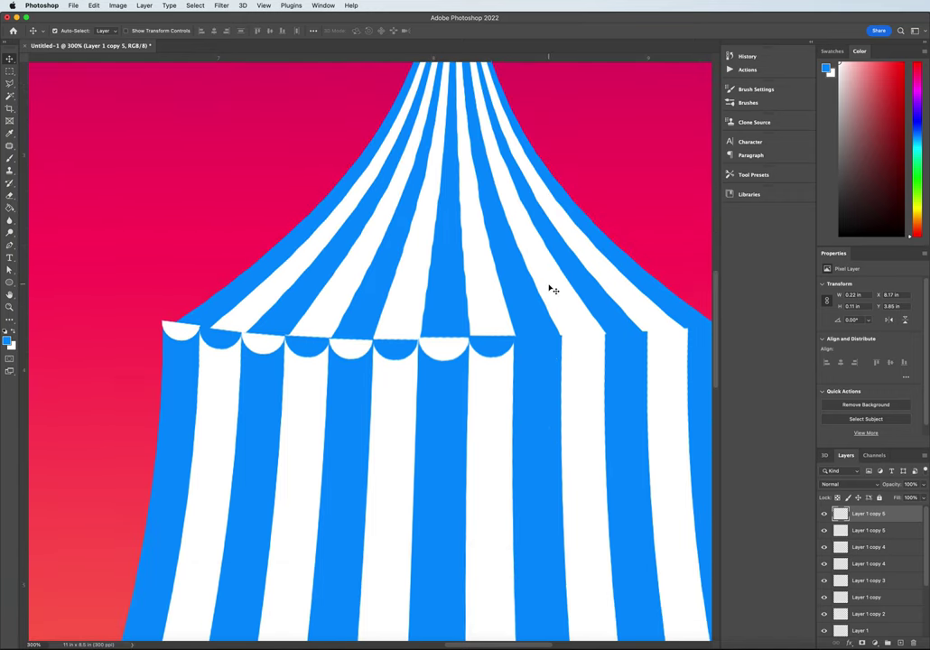
scroll(547, 278, "down", 1)
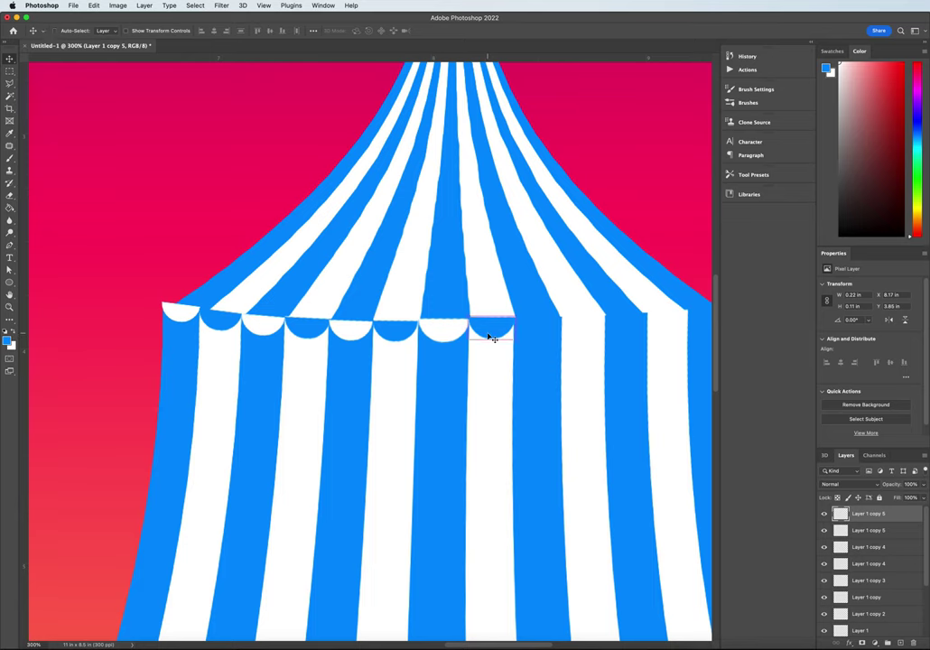
key("super+t")
left_click_drag(498, 306, 498, 307)
key("Return")
Shift a scallop right along the trim line and adjust it
left_click(460, 334)
left_click(354, 334)
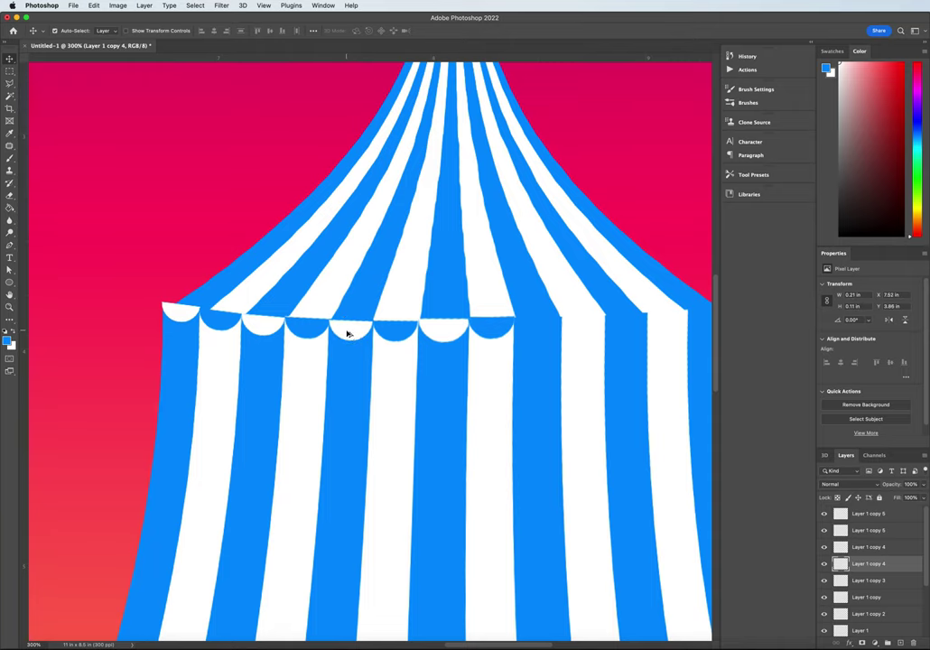
left_click_drag(348, 334, 550, 322)
key("super+t")
key("Return")
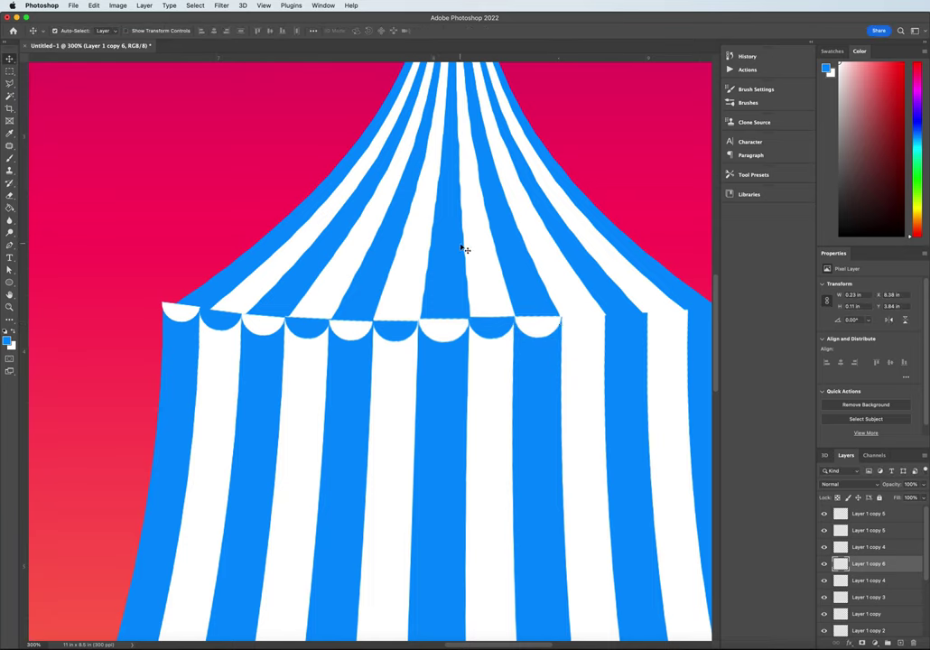
Place a scallop copy further right, tilted to the roof edge and nudged into position
left_click(409, 334)
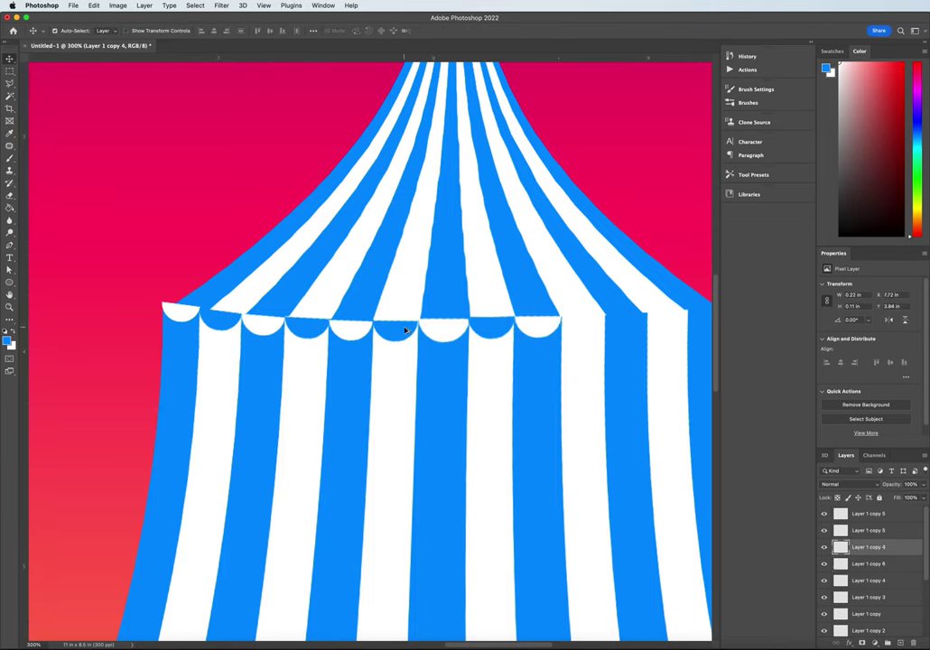
left_click_drag(406, 330, 593, 326)
key("super+t")
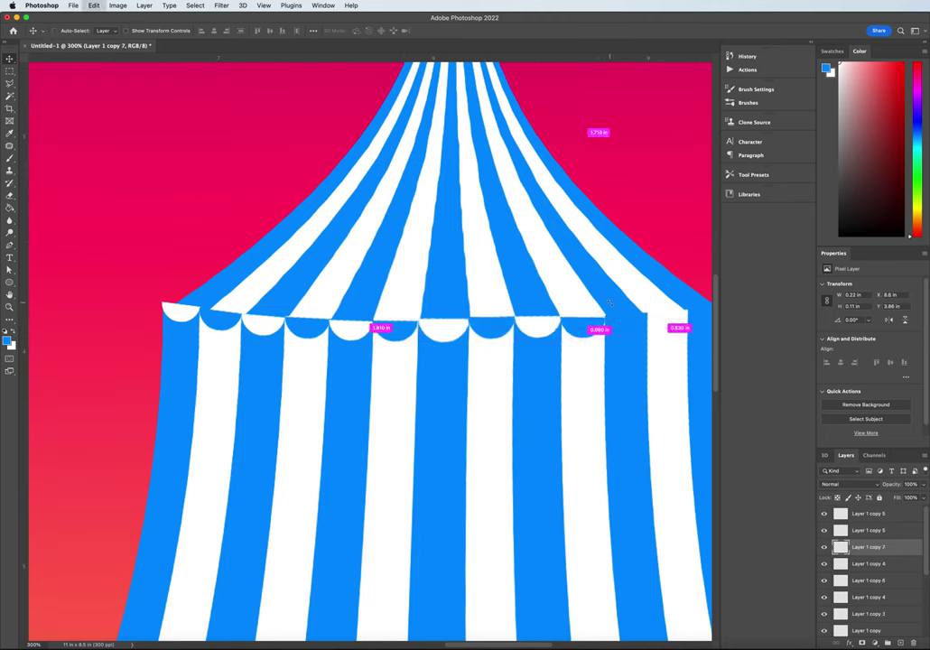
left_click_drag(617, 300, 618, 299)
key("Up")
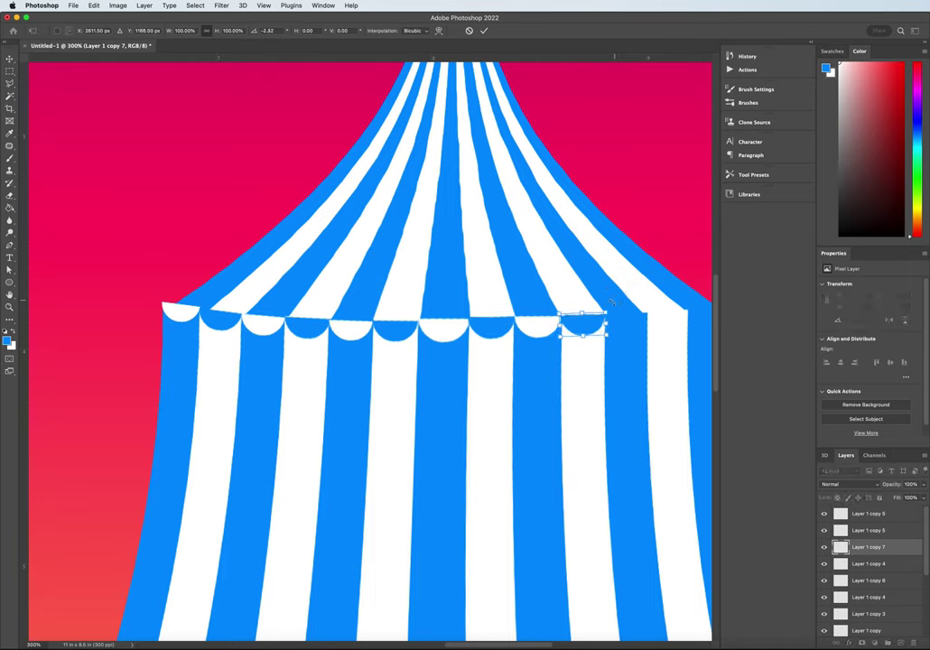
key("Return")
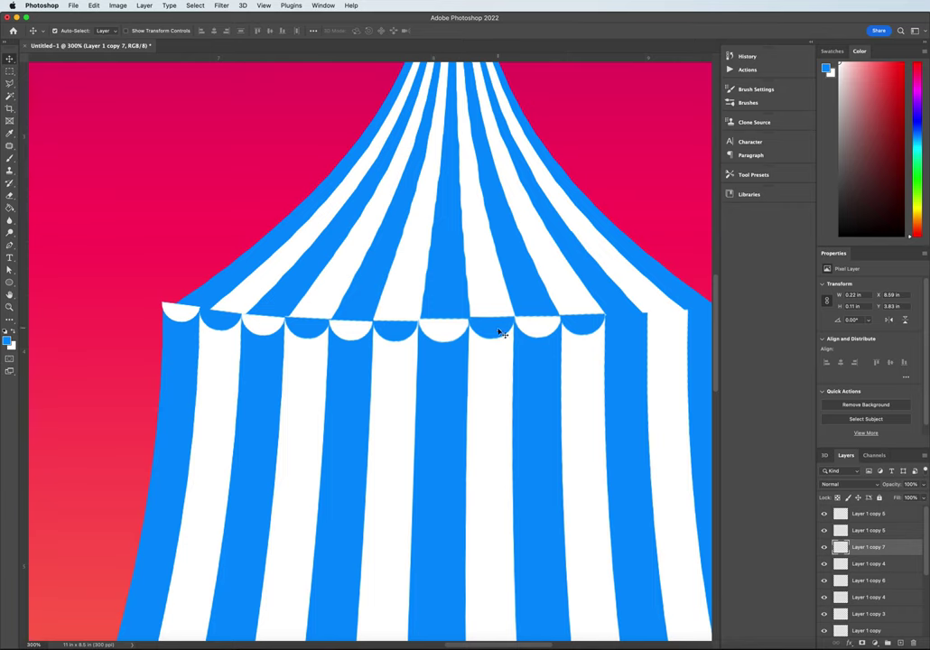
mouse_move(571, 326)
left_mouse_down()
mouse_move(614, 332)
mouse_move(585, 334)
left_mouse_up()
key("ctrl+t")
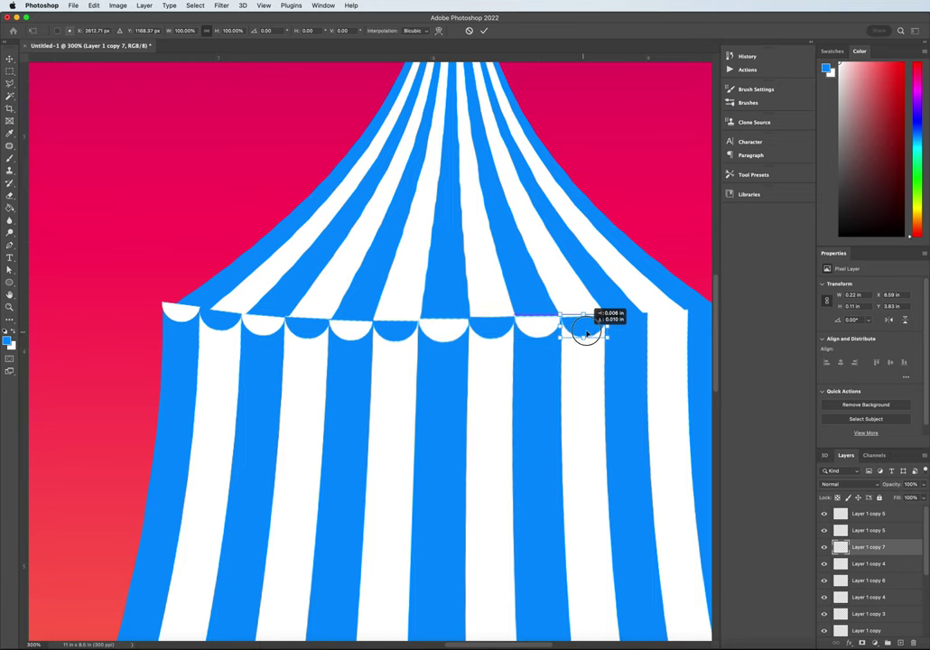
key("Return")
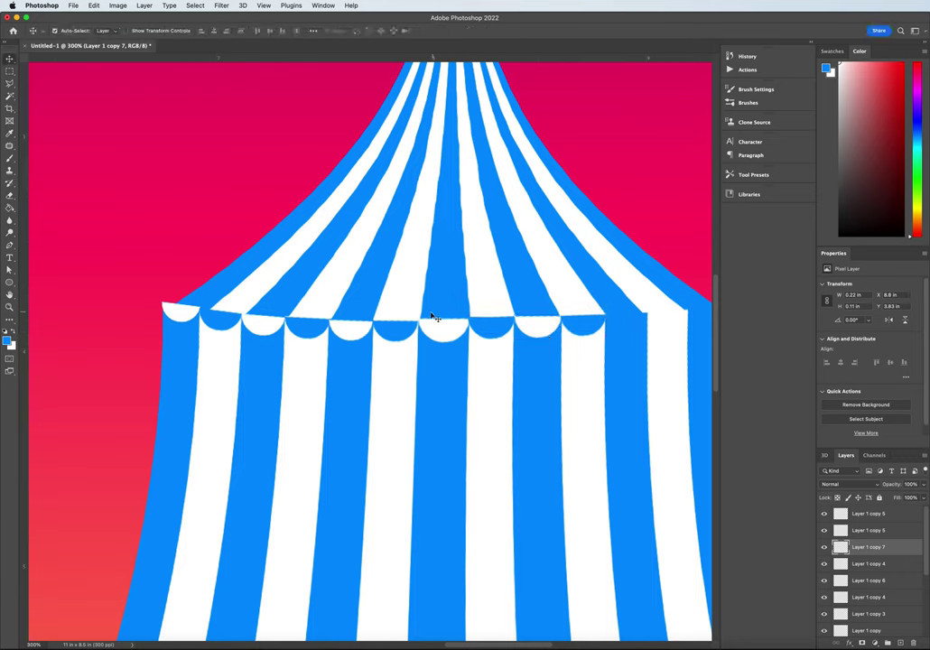
Add two more scallop copies toward the right end, nudging one up and shrinking the end one
left_click(540, 336)
left_click_drag(540, 336, 653, 308)
key("ctrl+t")
key("Up")
key("Up")
key("Up")
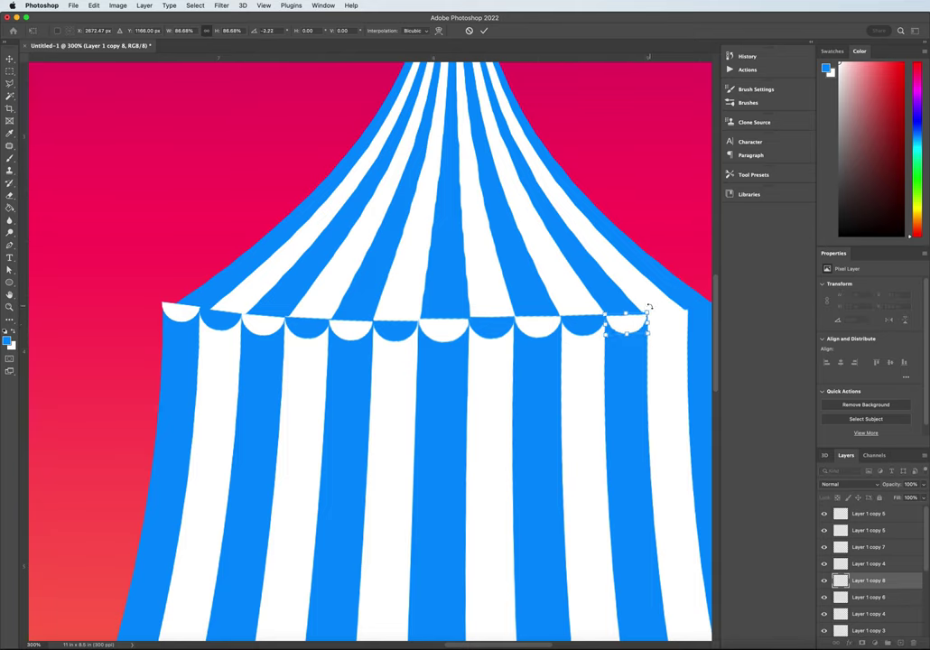
key("Return")
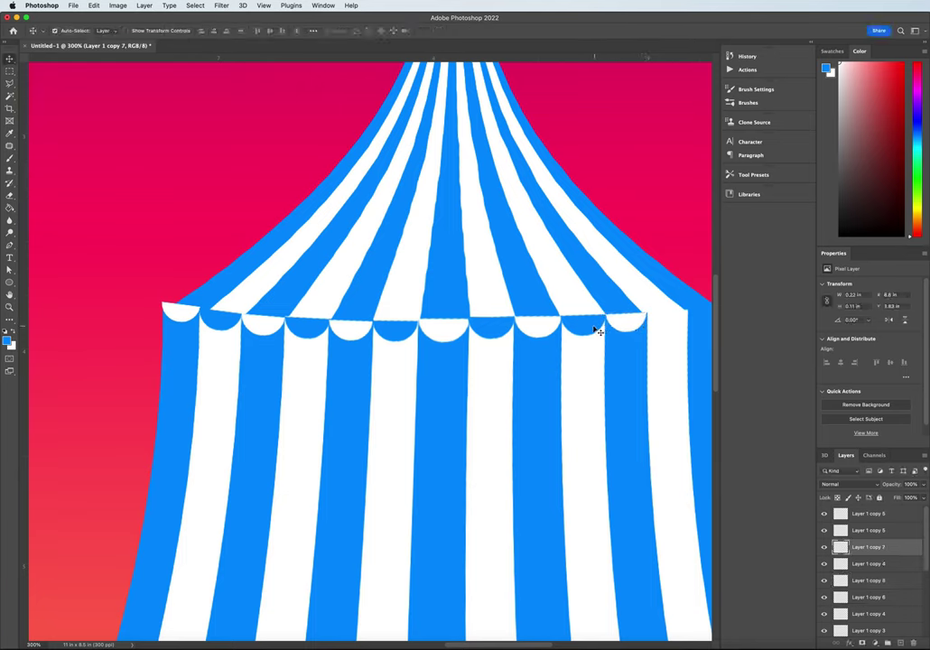
left_click(583, 330)
left_click_drag(582, 329, 669, 325)
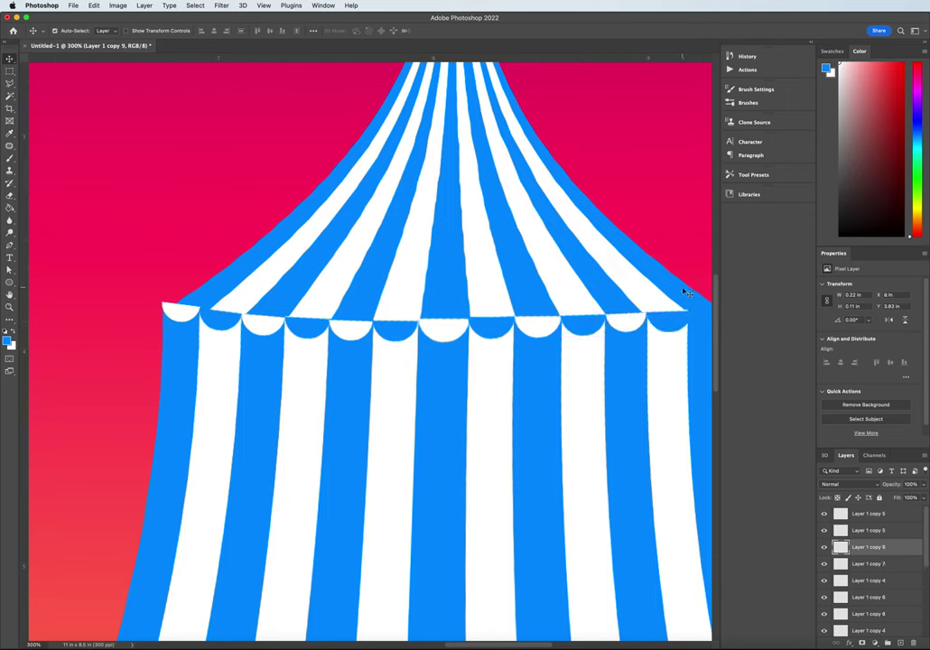
key("super+t")
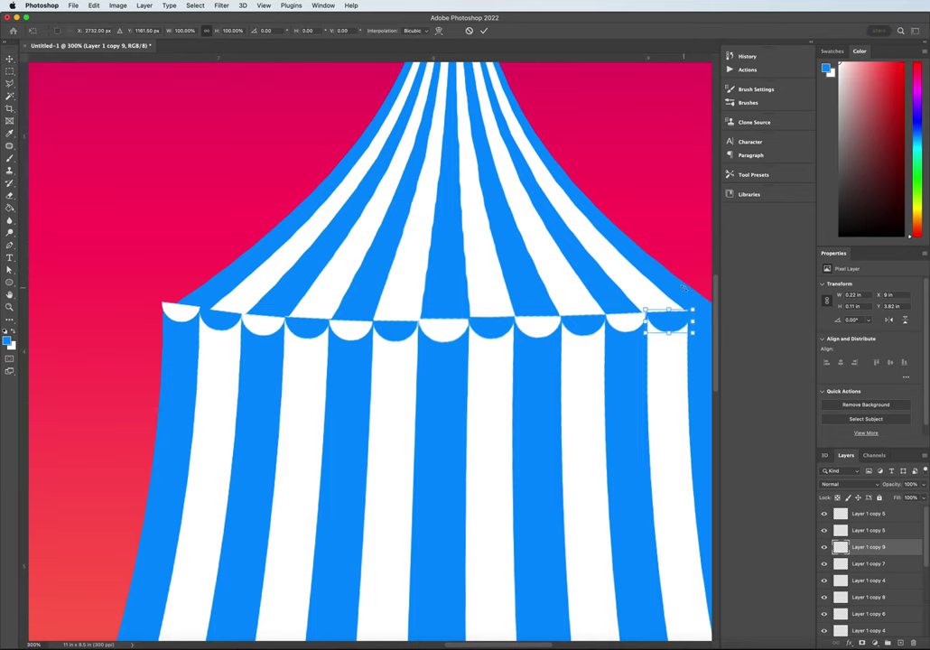
left_click_drag(692, 319, 688, 322)
key("Return")
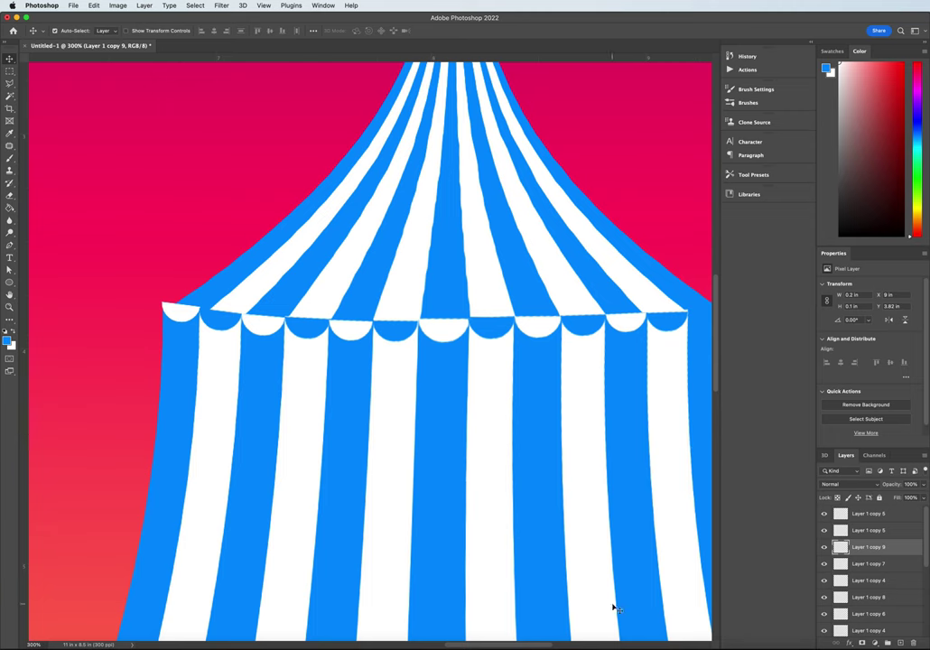
Place a scallop copy at the tent's right corner, rotated upward to follow the roof slope
left_click_drag(535, 647, 561, 592)
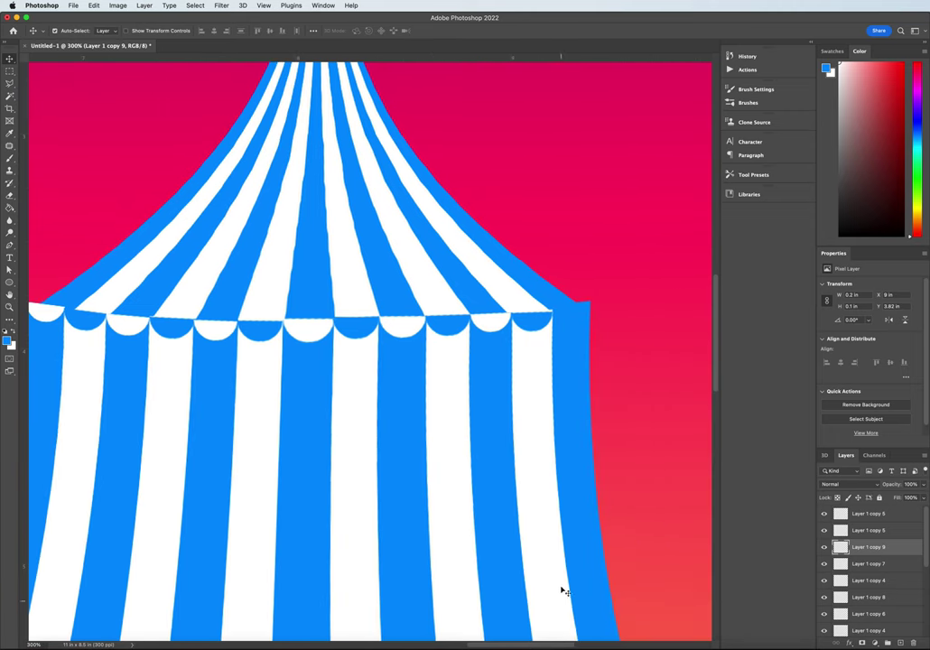
left_click(494, 322)
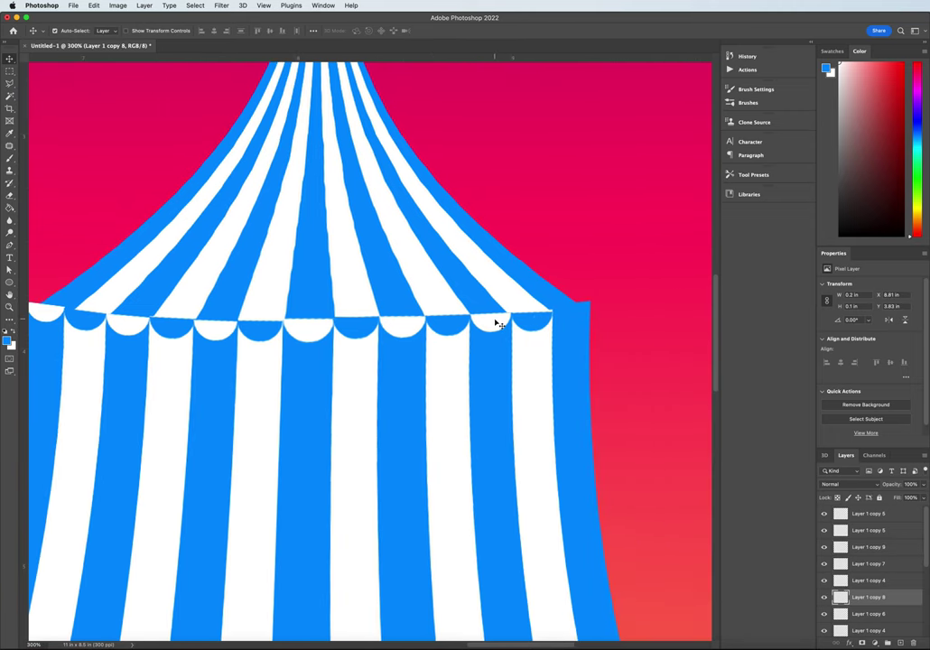
left_click(405, 325)
left_click_drag(407, 327, 571, 318)
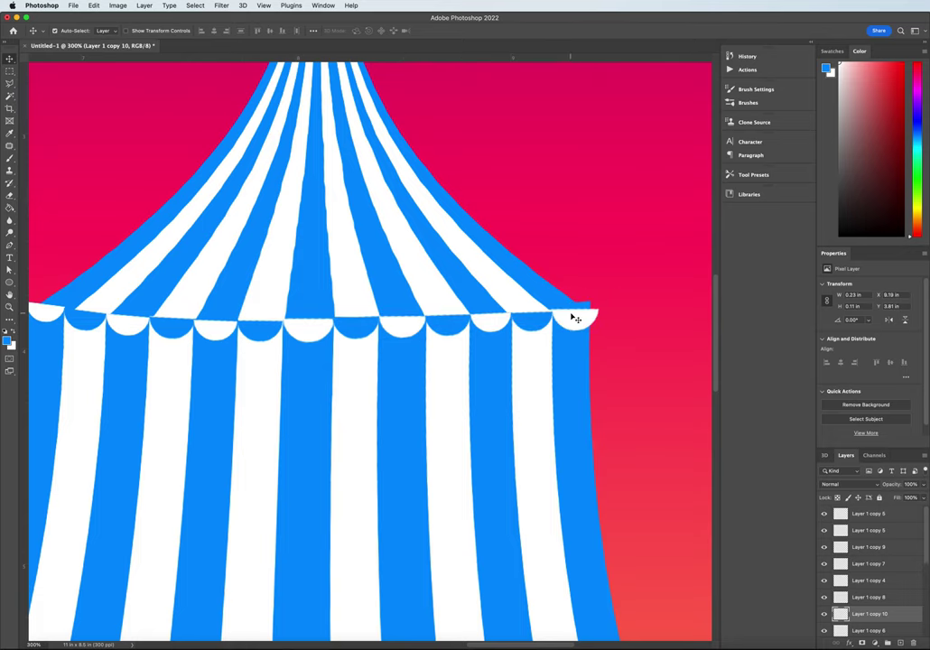
key("super+t")
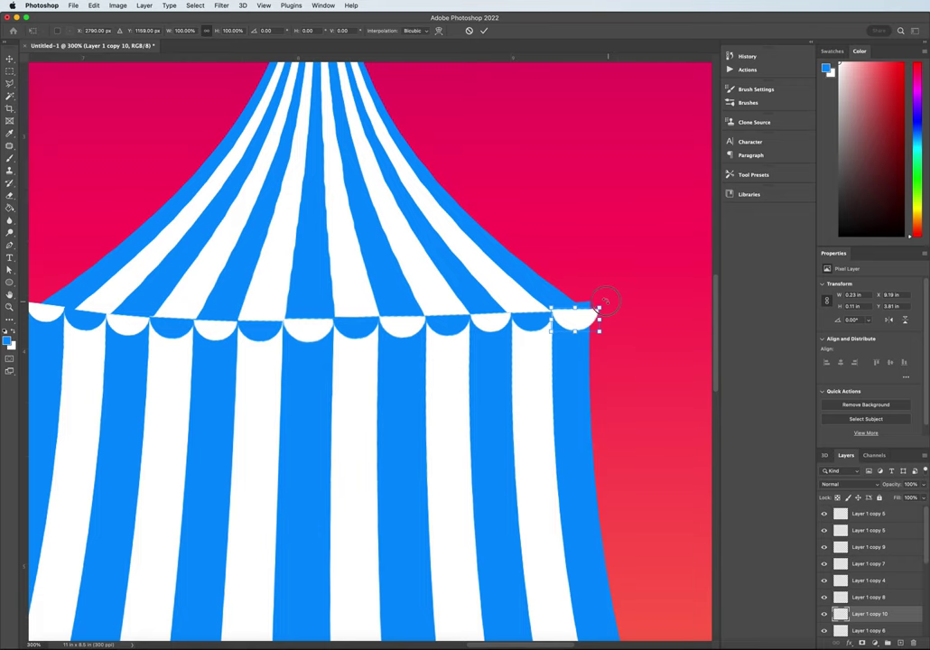
left_click_drag(605, 301, 590, 287)
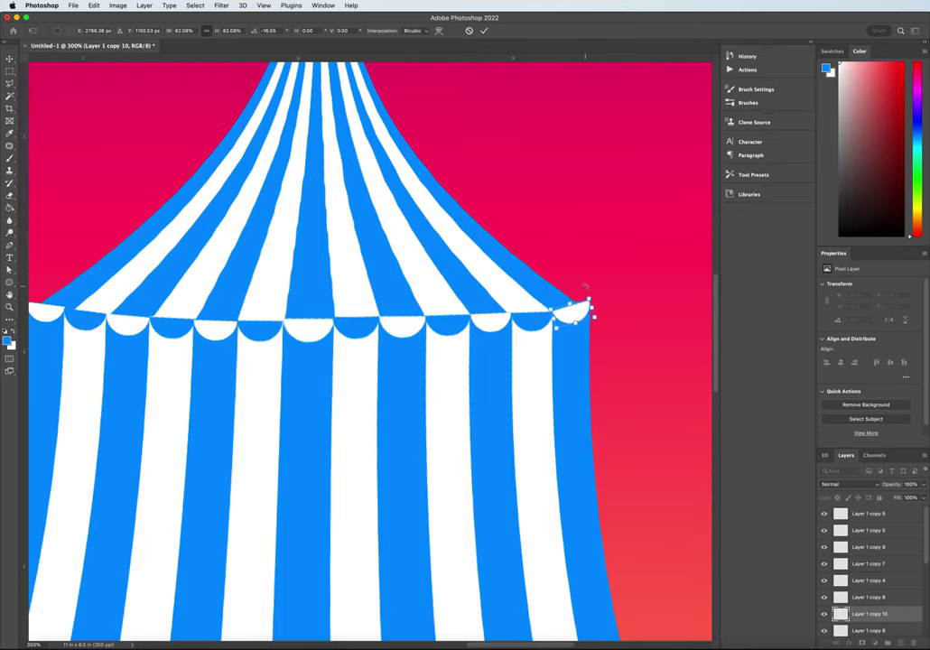
key("Return")
Duplicate Layer 2 copy 5 to create Layer 2 copy 6 directly above it
key("super+minus")
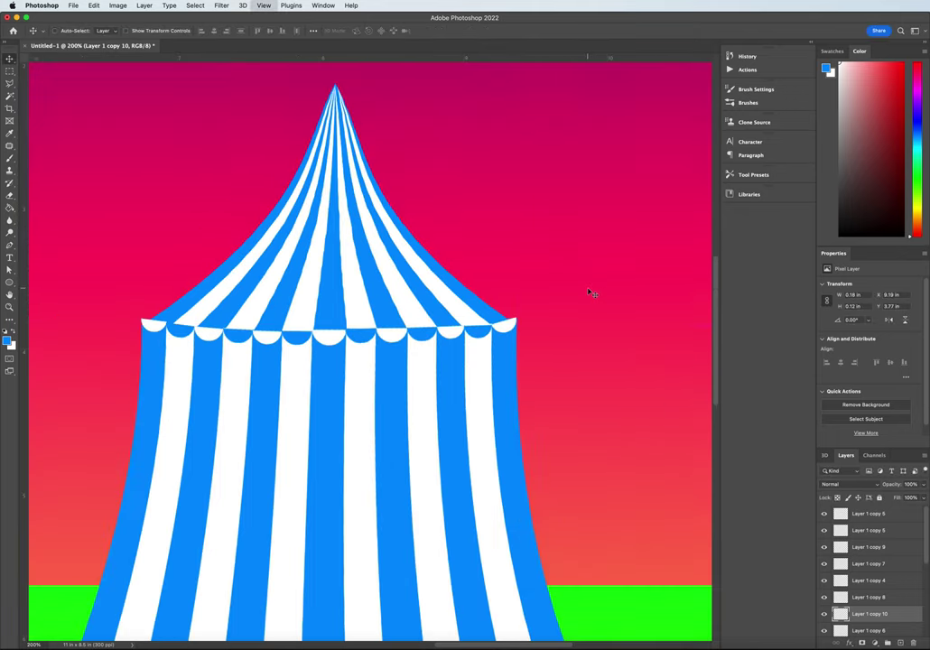
key("super+minus")
key("super+minus")
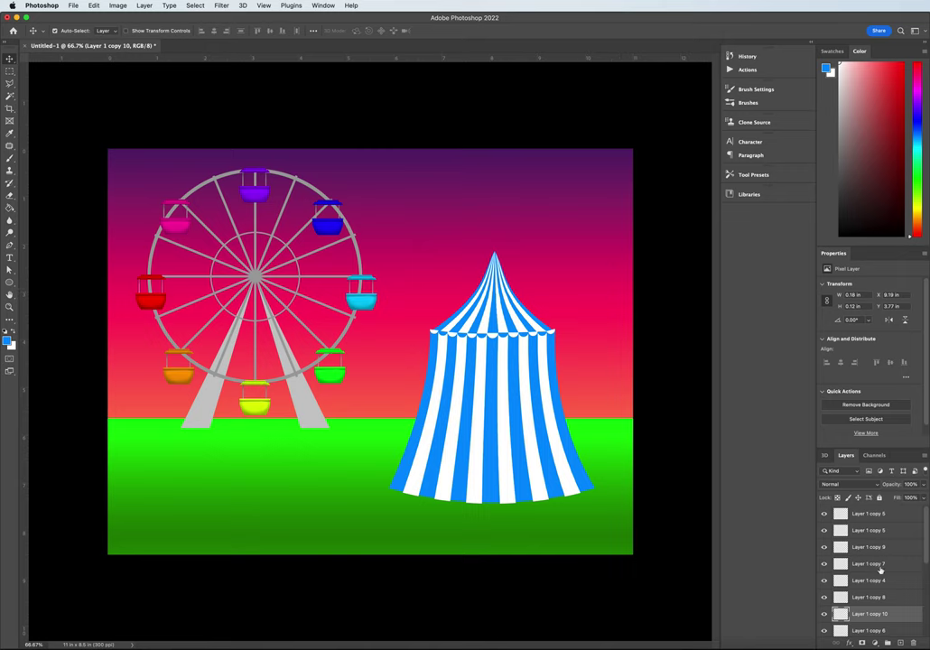
scroll(880, 571, "down", 3)
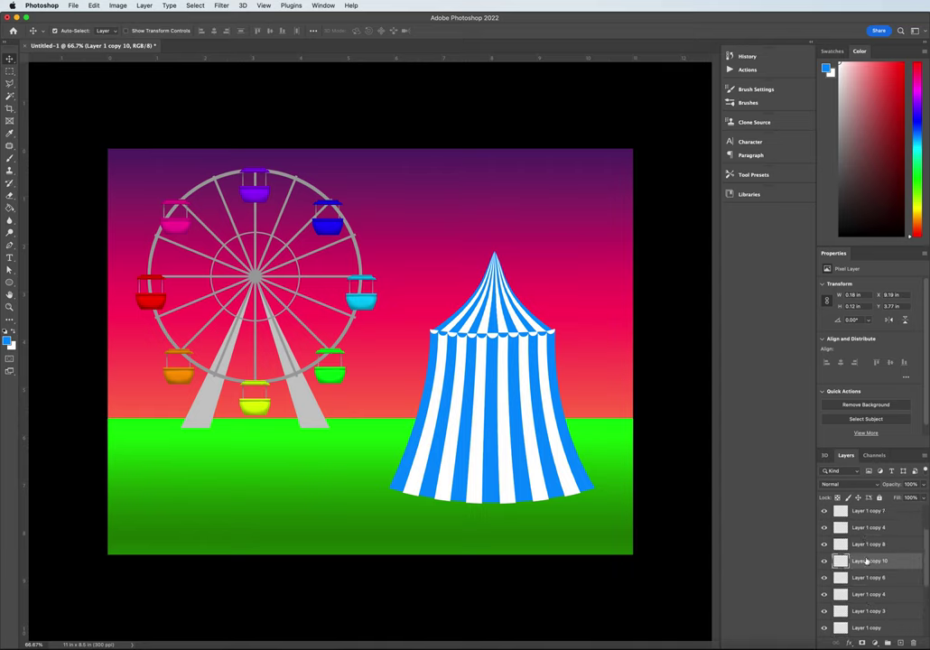
scroll(793, 541, "down", 5)
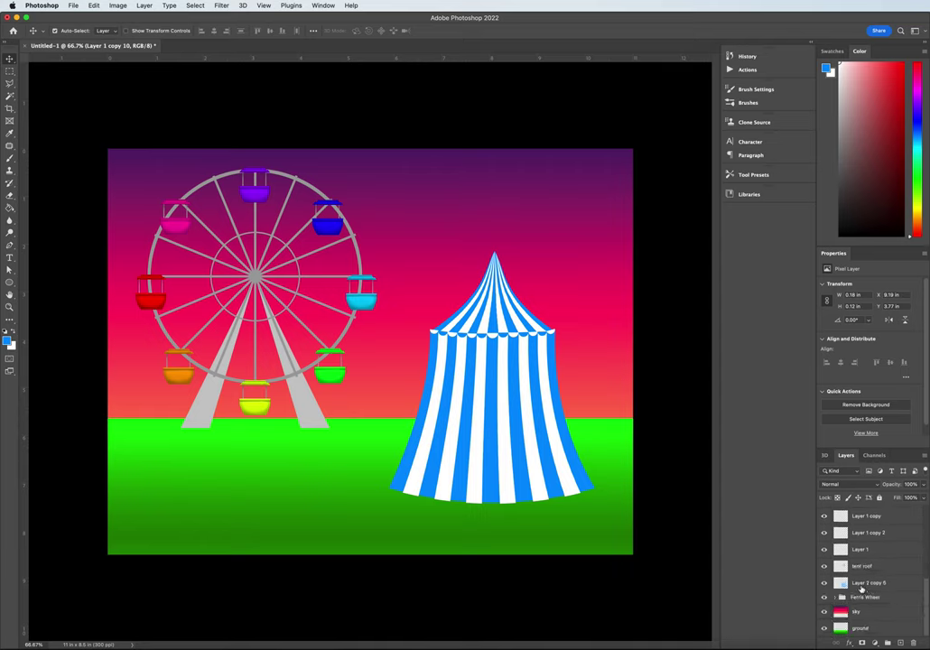
left_click(827, 582)
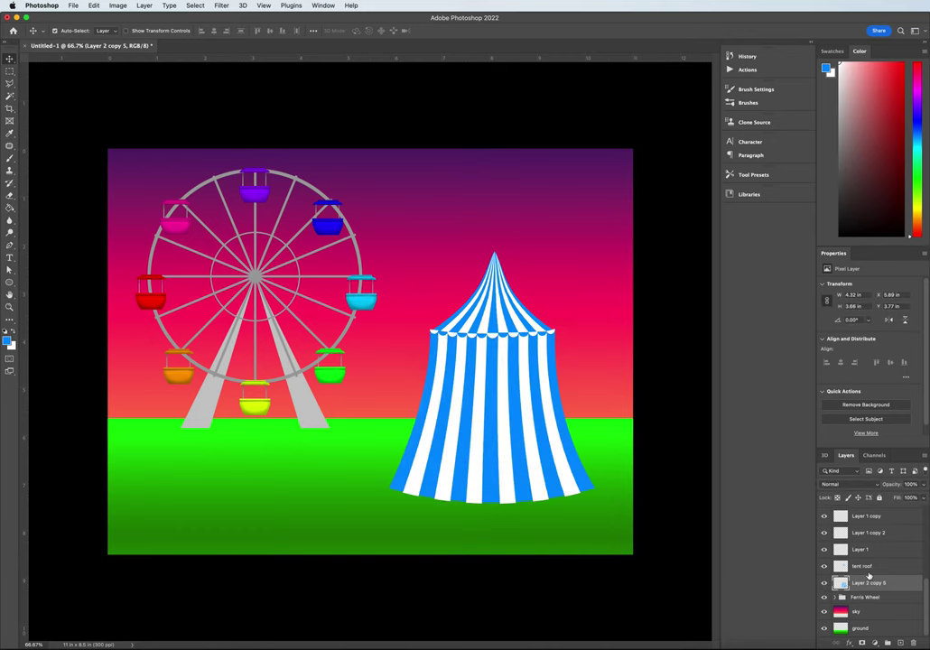
left_click_drag(873, 586, 899, 641)
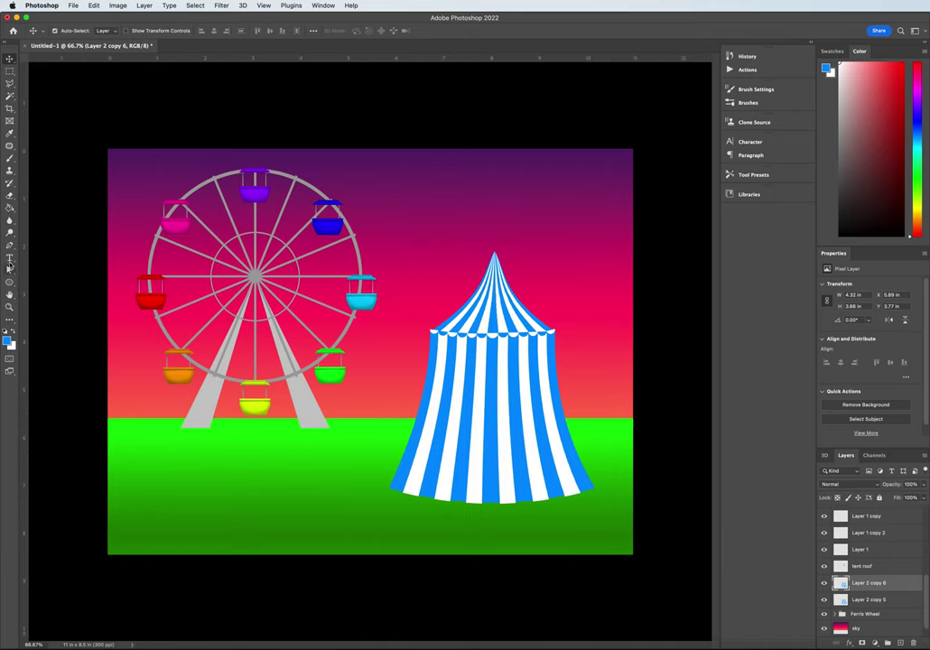
left_click(10, 230)
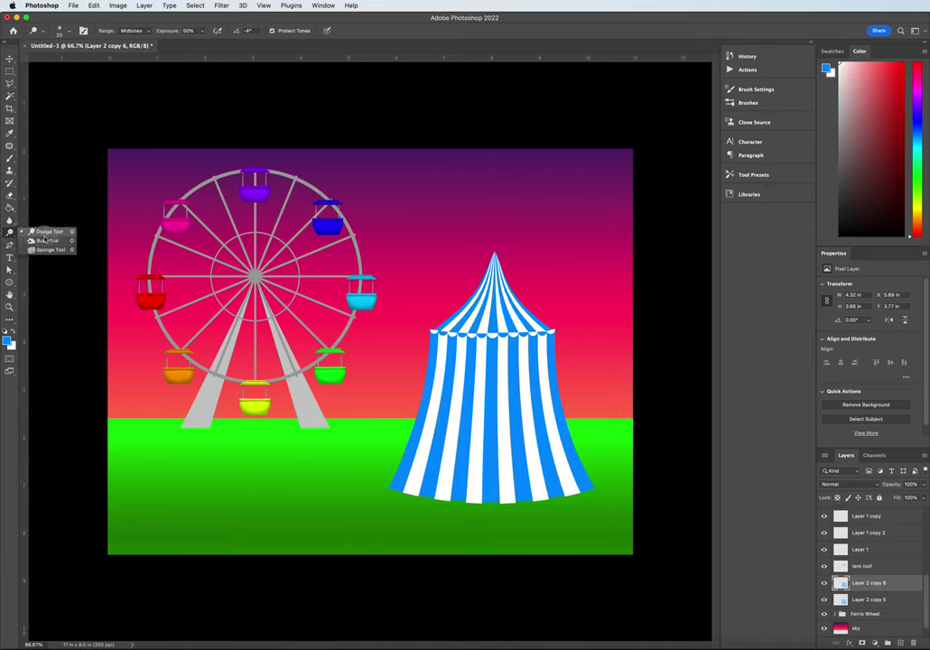
Dodge the tent's left and right edge stripes with a larger brush, then duplicate the tent roof layer
left_click(45, 227)
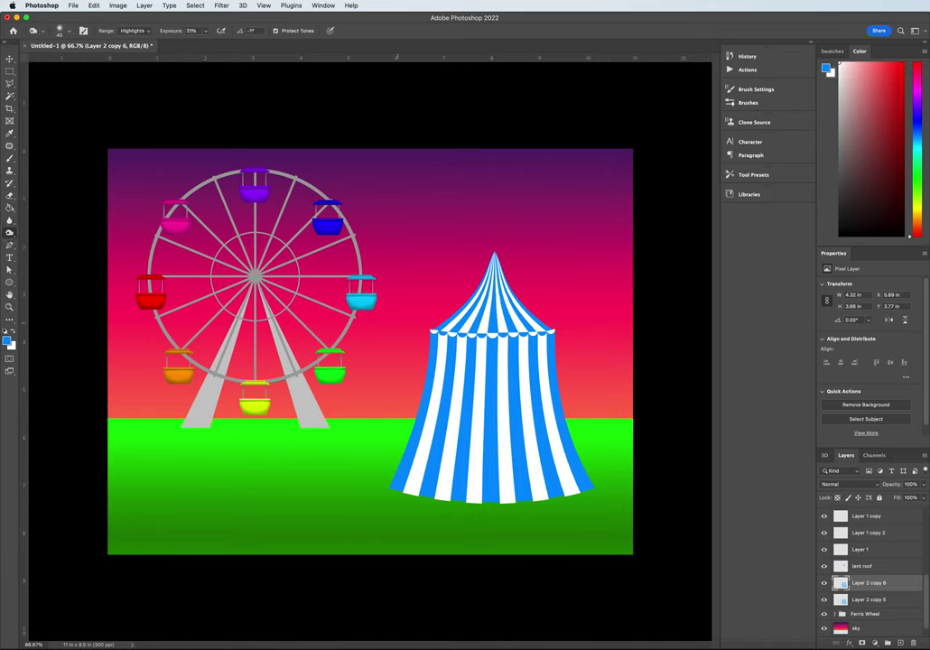
key("bracketright")
key("bracketright")
key("bracketright")
key("bracketright")
key("bracketright")
key("bracketright")
key("bracketright")
key("bracketright")
key("bracketright")
key("bracketright")
key("bracketright")
key("bracketright")
key("bracketright")
key("bracketright")
mouse_move(429, 361)
left_mouse_down()
mouse_move(425, 452)
mouse_move(448, 348)
mouse_move(425, 438)
mouse_move(376, 436)
left_mouse_up()
mouse_move(343, 298)
left_mouse_down()
mouse_move(420, 333)
mouse_move(348, 343)
mouse_move(425, 424)
mouse_move(415, 343)
left_mouse_up()
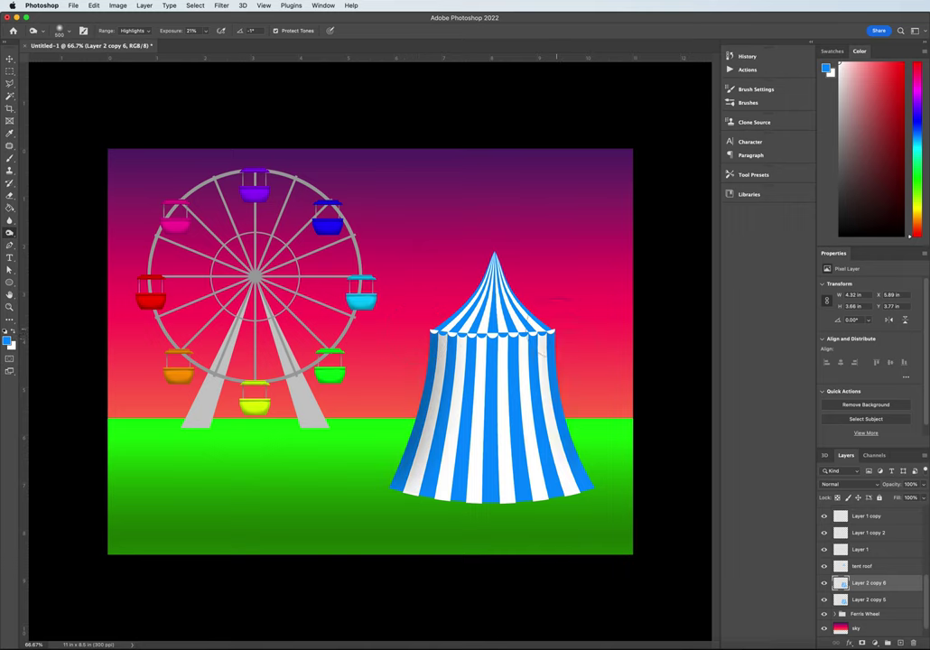
mouse_move(554, 300)
left_mouse_down()
mouse_move(574, 470)
mouse_move(560, 415)
mouse_move(590, 369)
left_mouse_up()
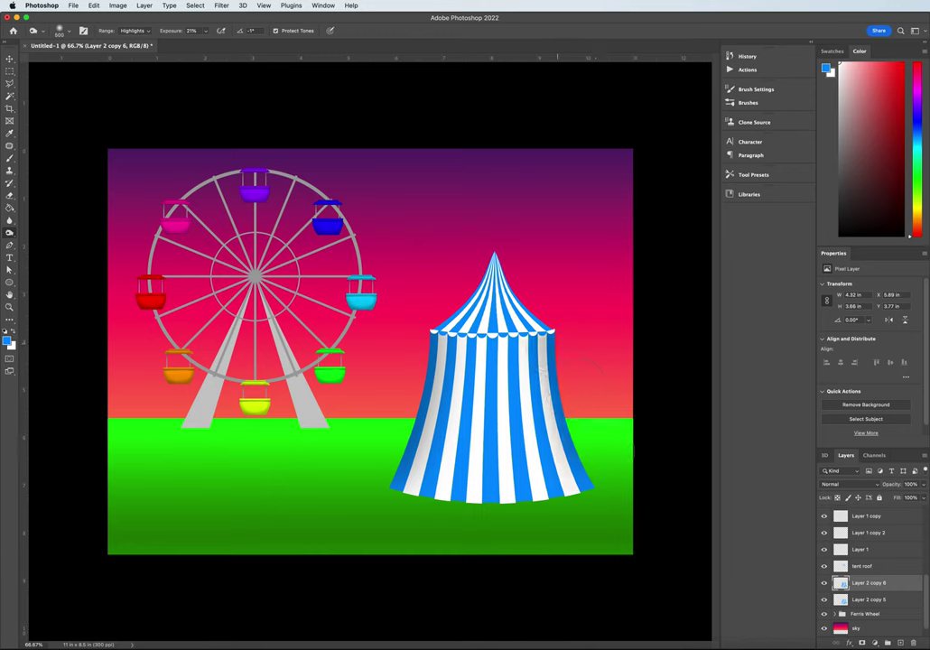
mouse_move(555, 314)
left_mouse_down()
mouse_move(624, 481)
mouse_move(499, 364)
left_mouse_up()
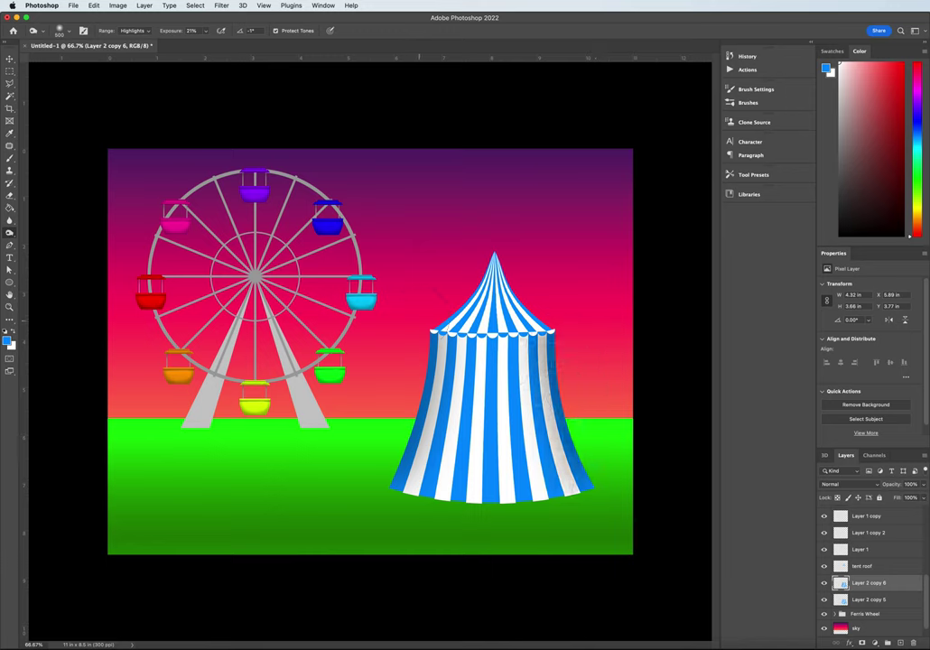
left_click_drag(431, 361, 432, 443)
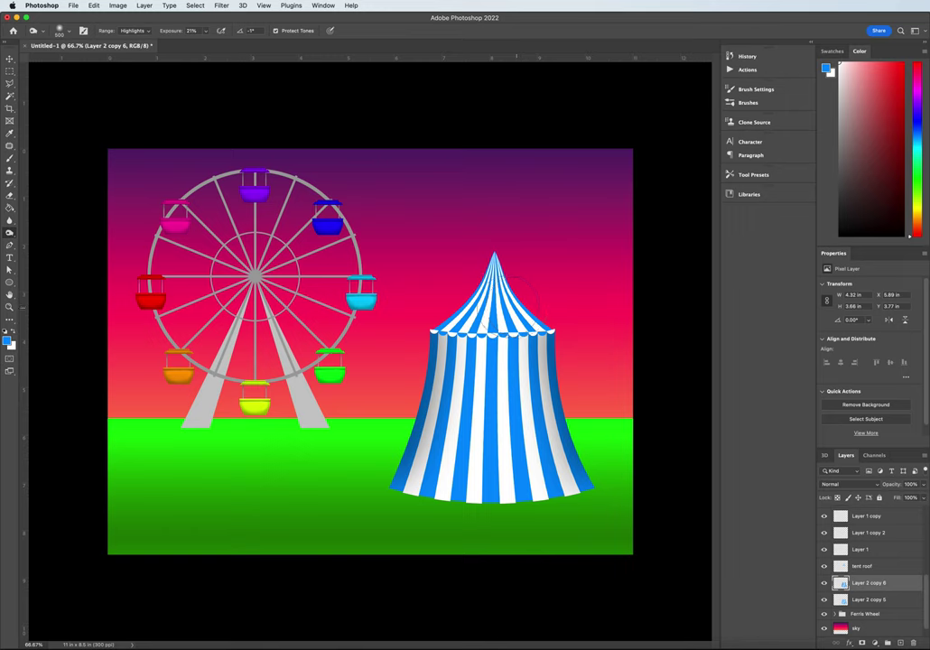
left_click(858, 566)
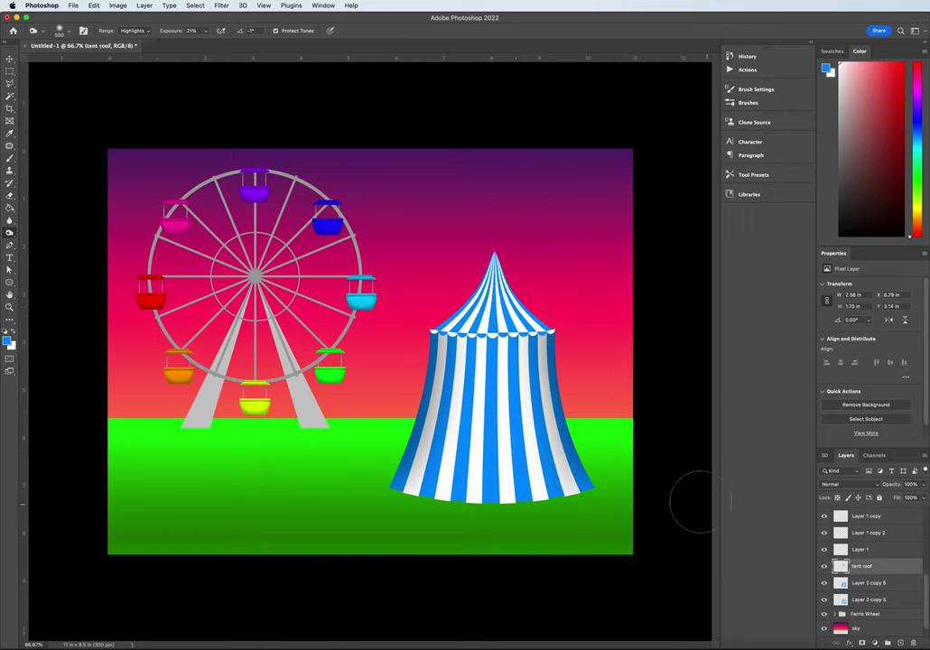
left_click_drag(875, 569, 901, 643)
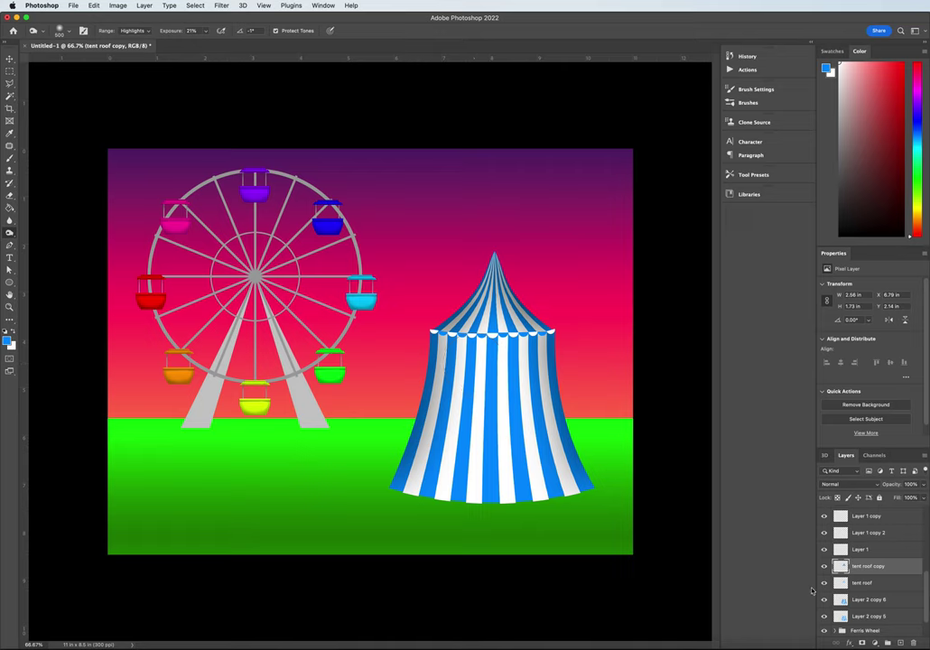
Merge the scallop layers from Layer 1 copy 5 down to Layer 1 and make the result visible
scroll(874, 564, "up", 5)
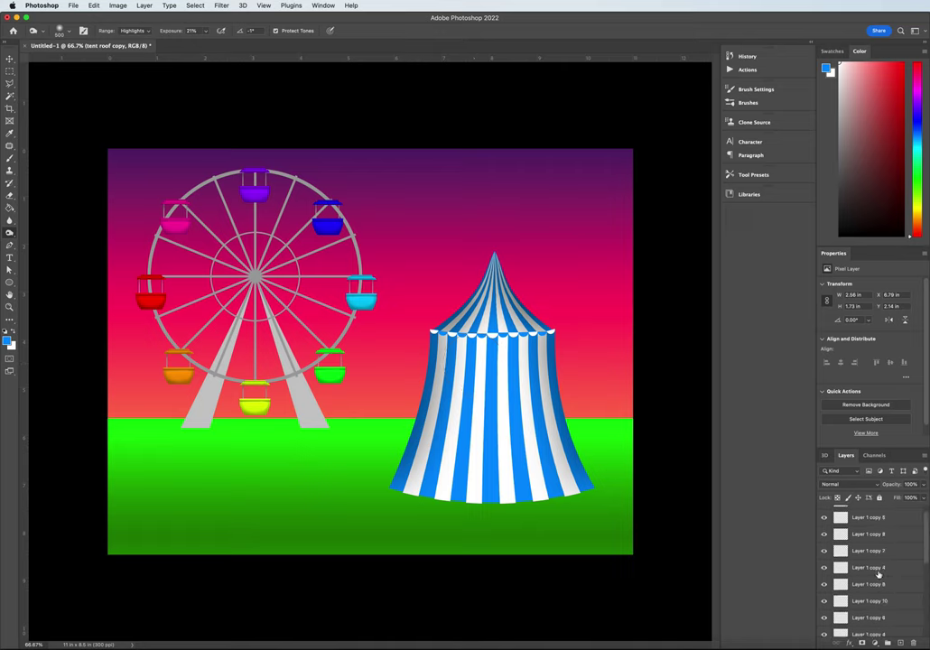
scroll(880, 574, "up", 1)
left_click(863, 517)
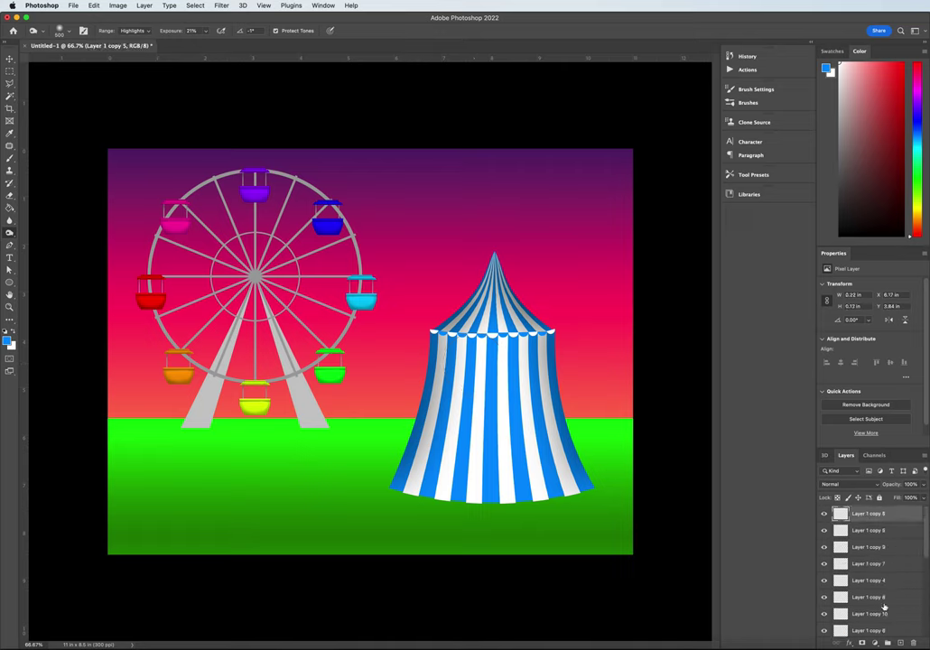
scroll(881, 612, "down", 3)
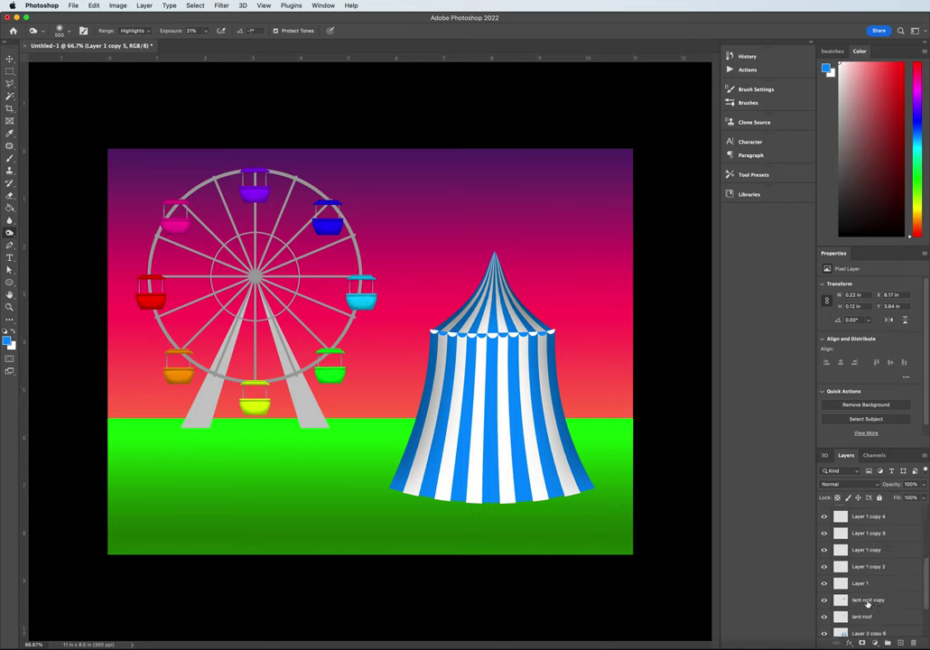
left_click(862, 584, "shift")
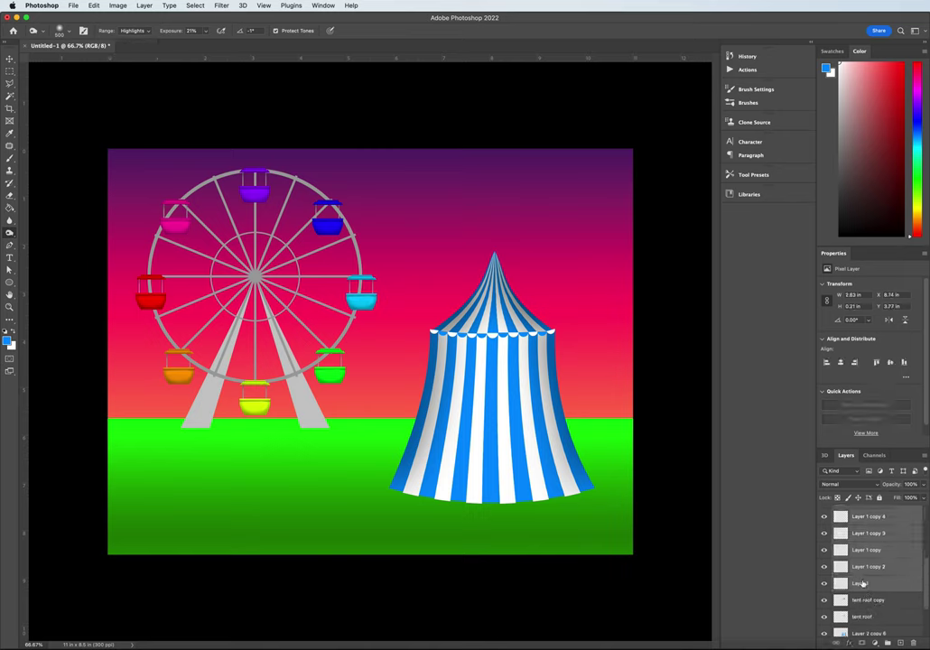
right_click(866, 585)
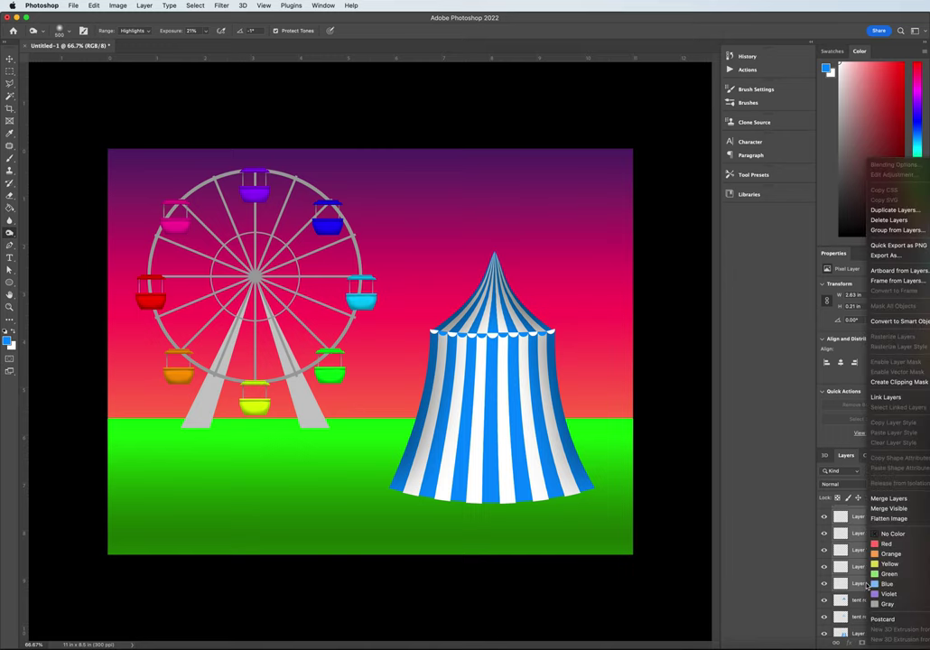
left_click(887, 499)
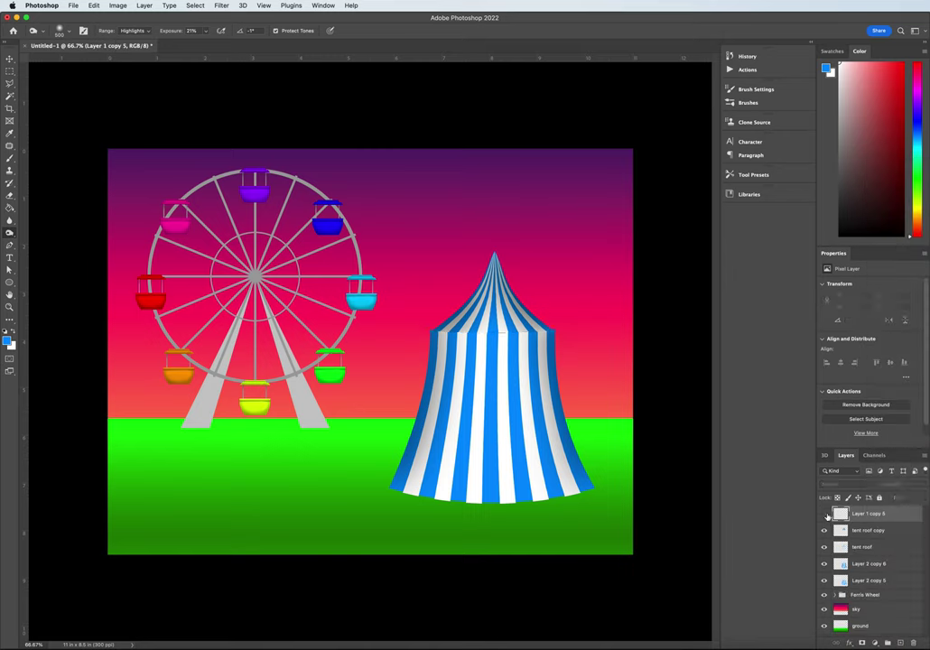
left_click(824, 514)
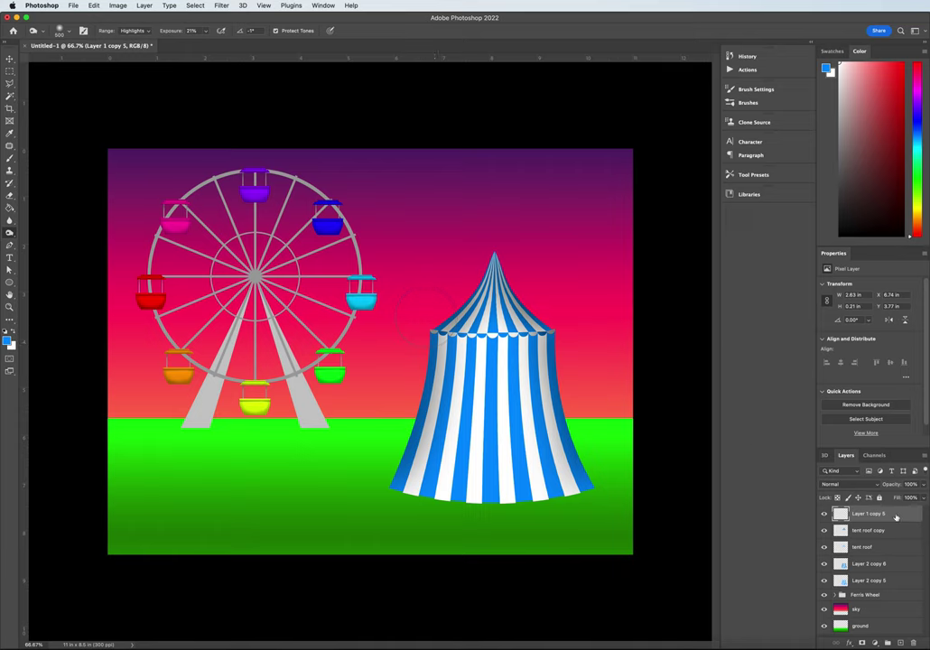
Give Layer 1 copy 5 a Drop Shadow: 53% opacity, 8 px distance, 9% spread, 10 px size
double_click(896, 516)
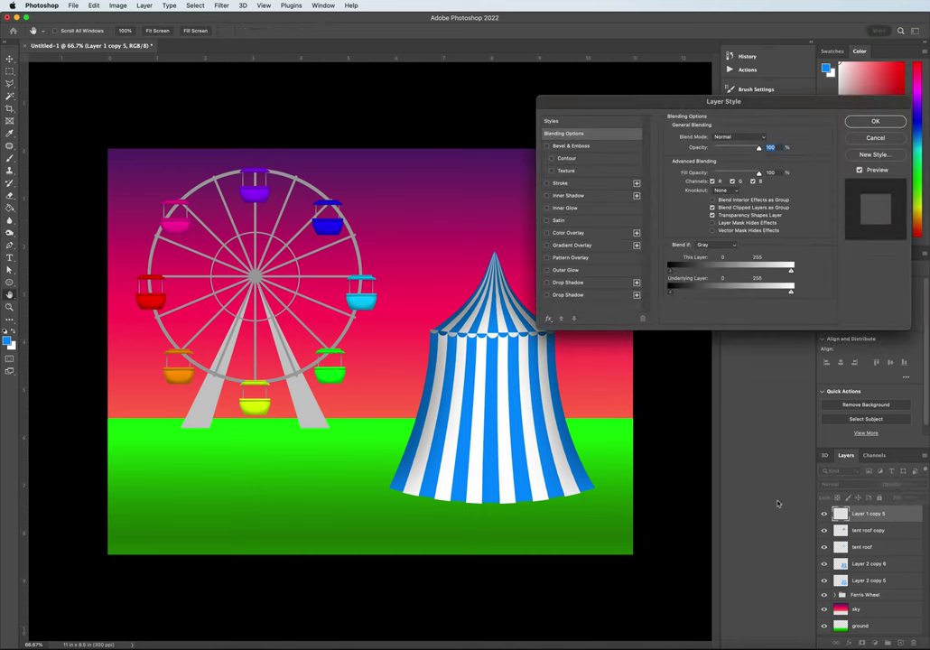
left_click(550, 285)
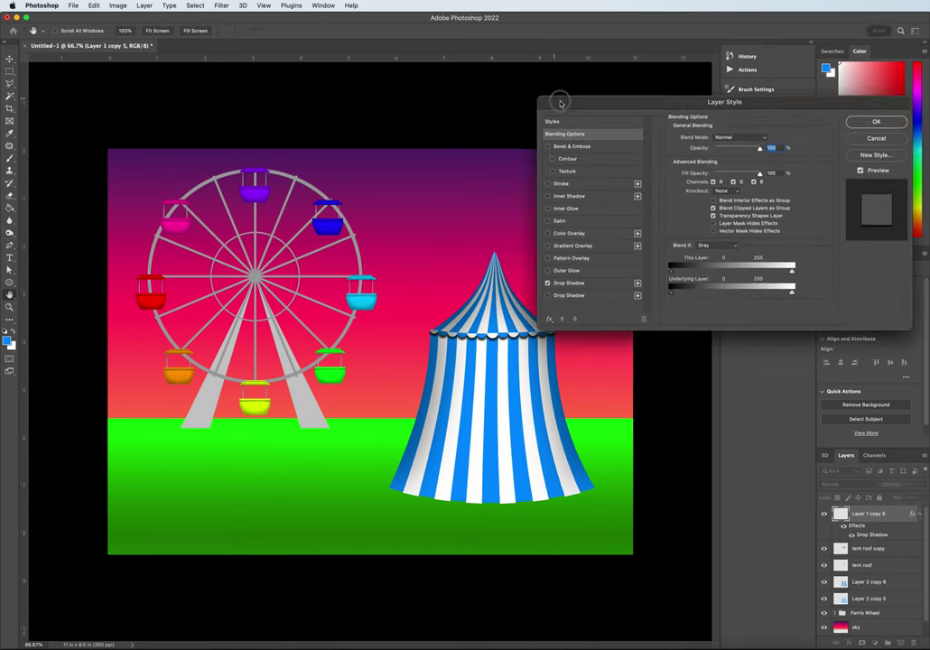
left_click_drag(545, 111, 609, 115)
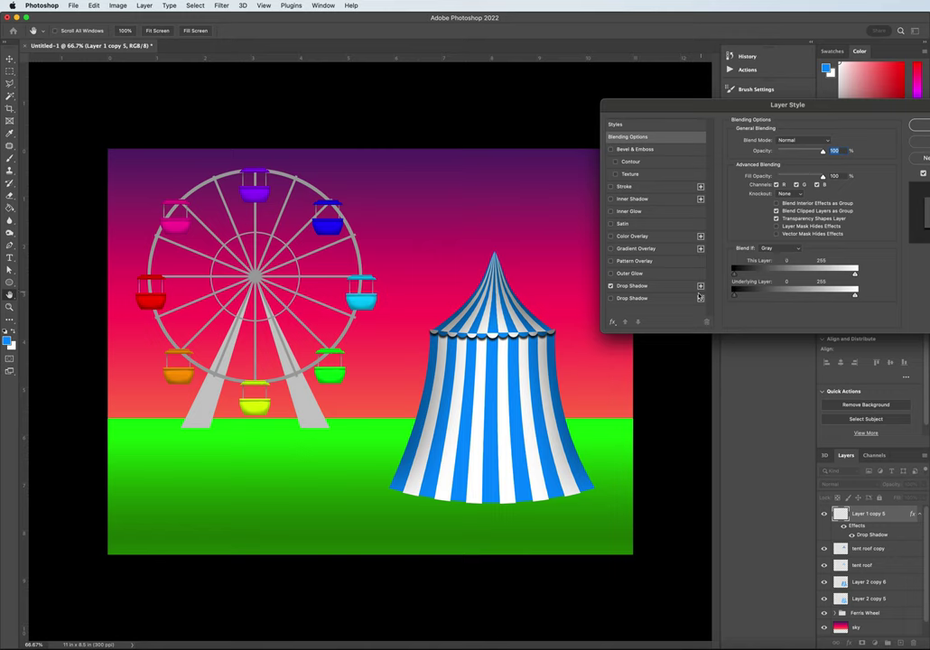
left_click(667, 287)
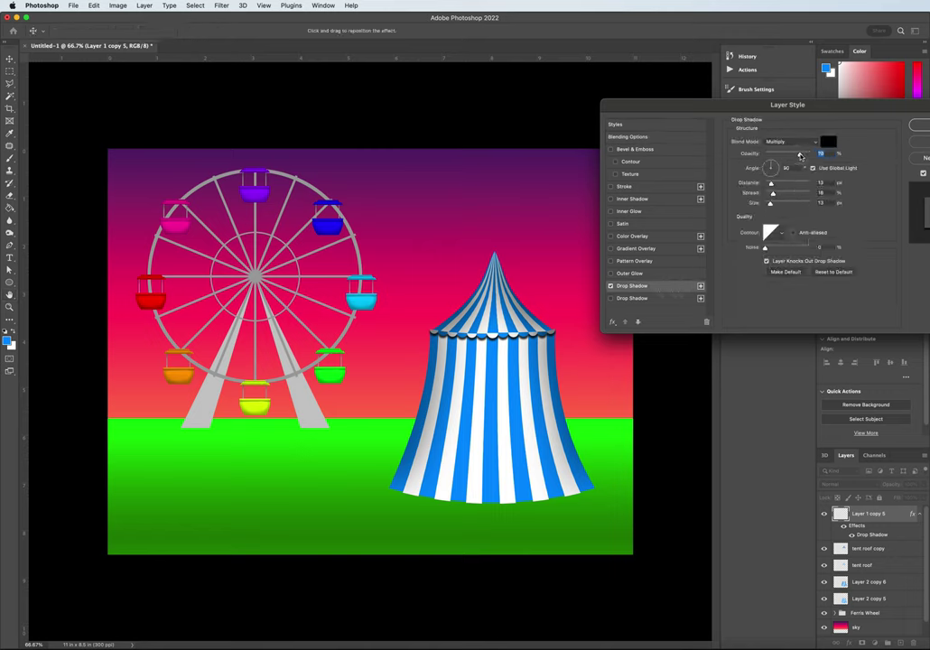
left_click_drag(800, 156, 789, 155)
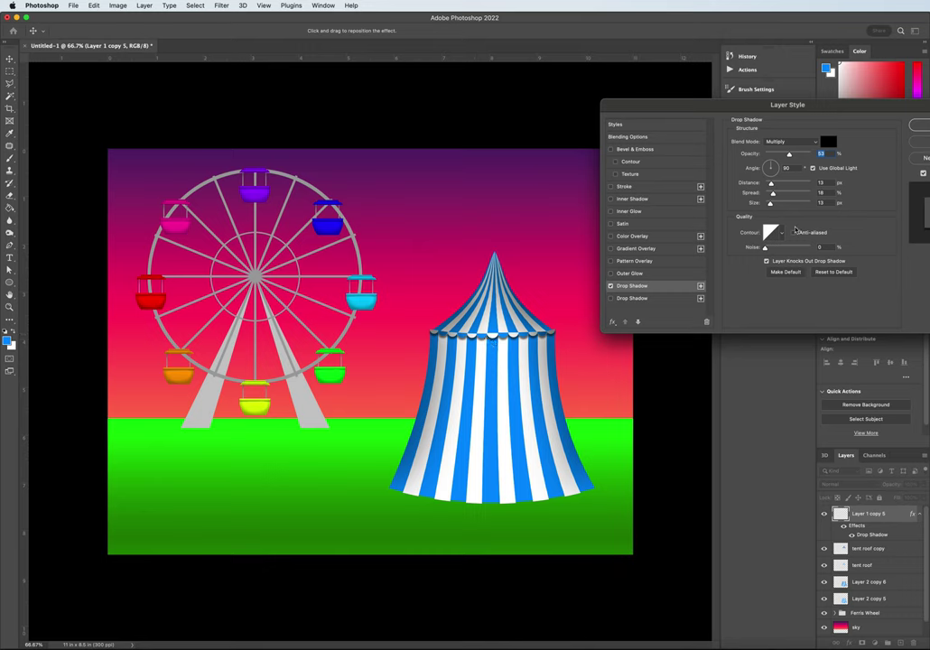
left_click_drag(771, 187, 770, 189)
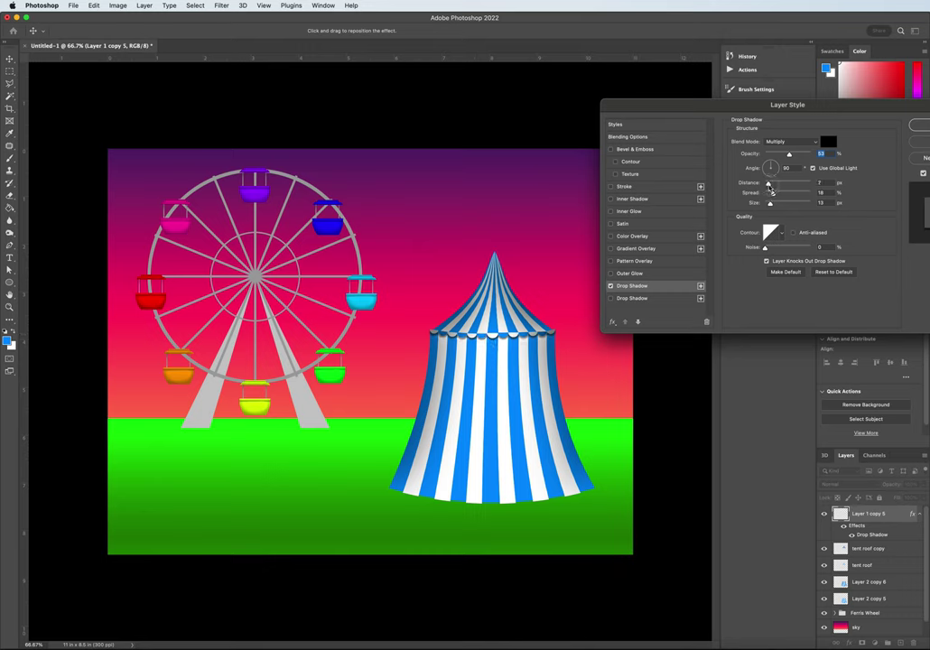
left_click(770, 186)
left_click_drag(770, 195, 765, 195)
left_click(771, 204)
left_click_drag(903, 104, 843, 67)
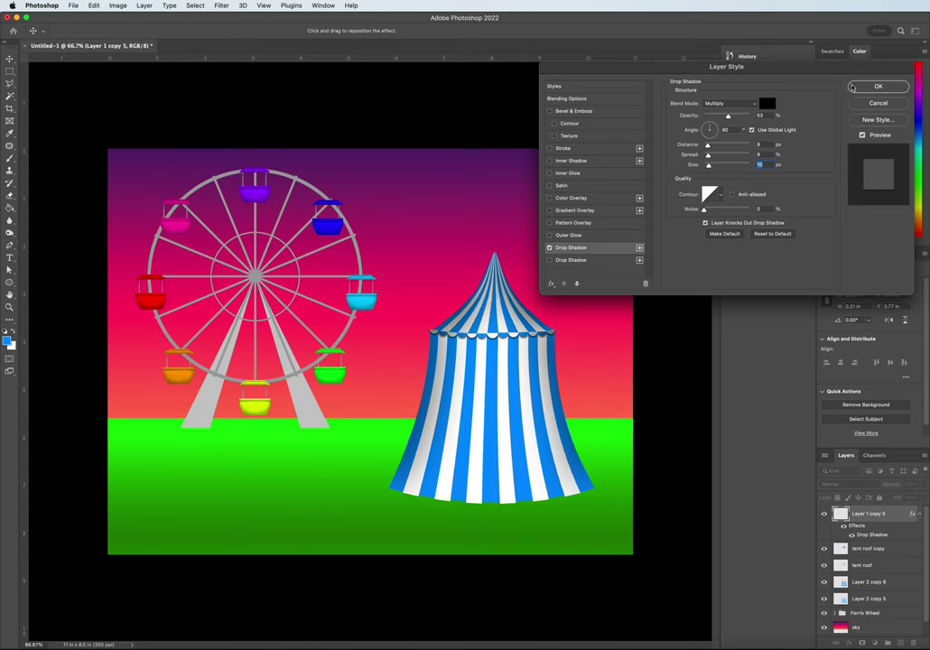
left_click(863, 87)
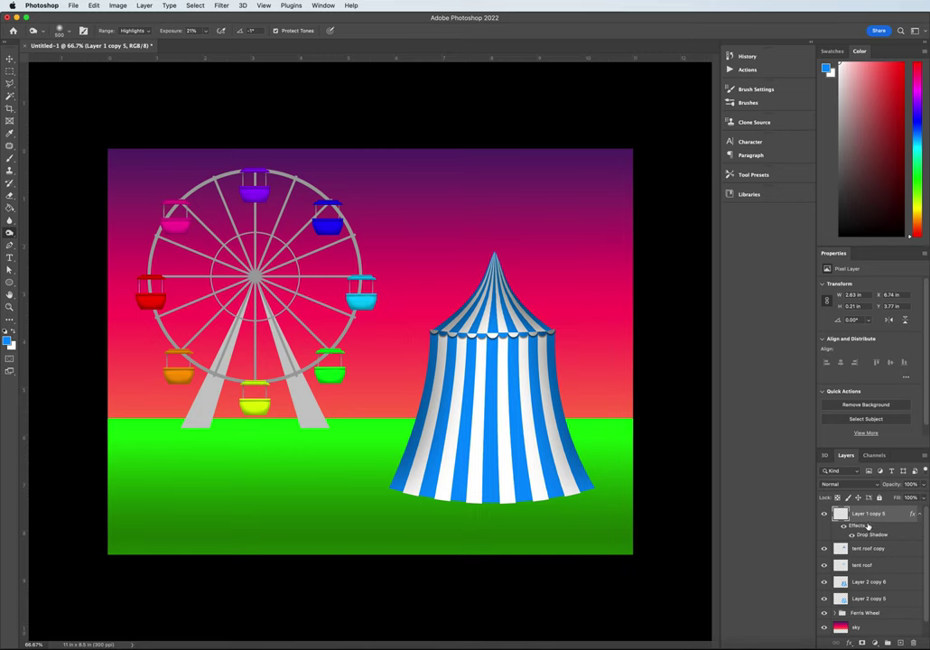
On a new layer, draw a triangular Polygonal Lasso selection from the tent bottom to the top scallop
left_click(900, 642)
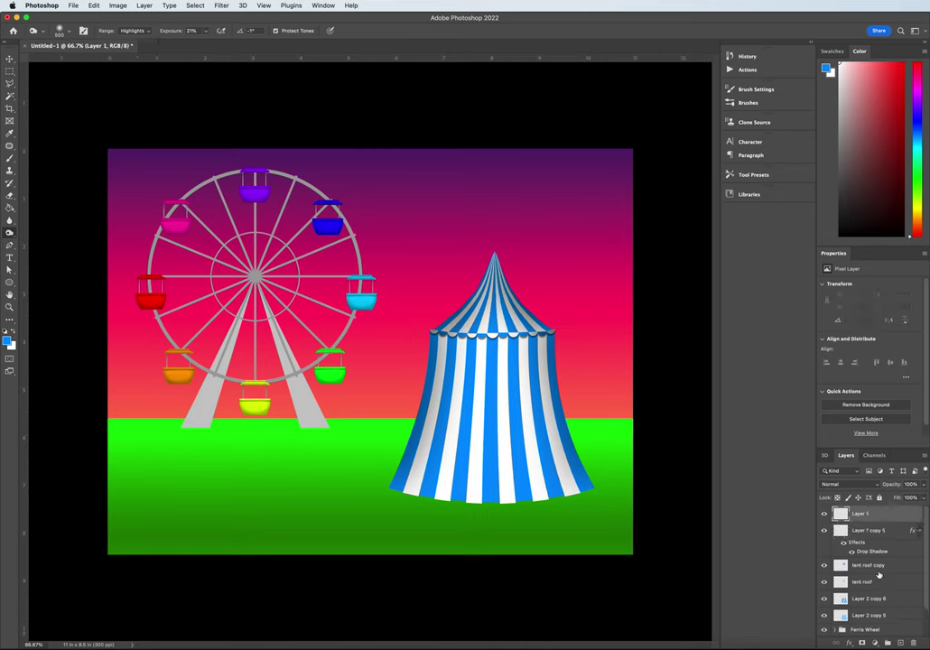
left_click(10, 96)
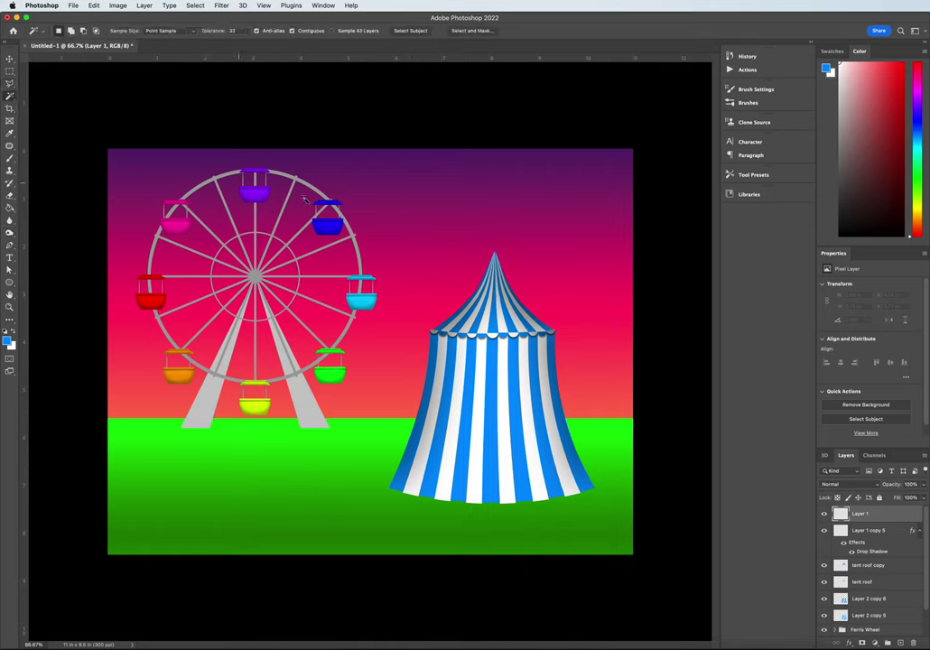
left_click(10, 83)
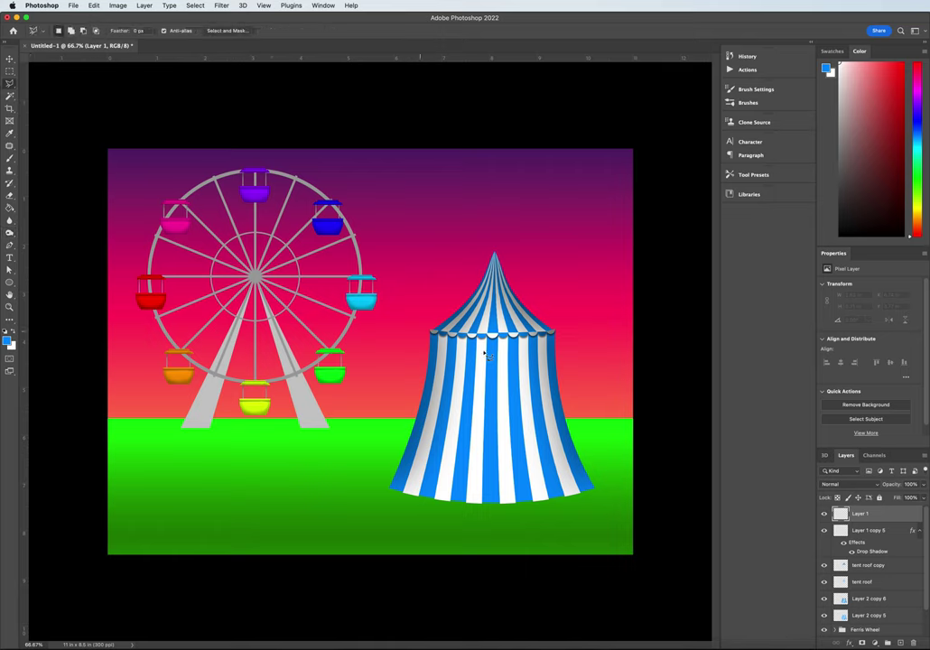
left_click(452, 499)
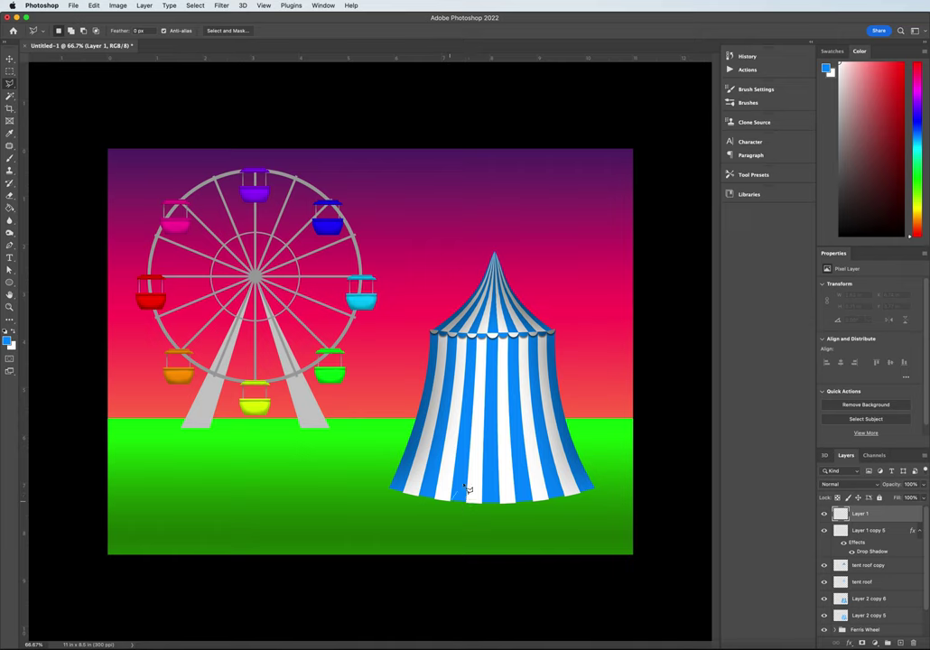
left_click(494, 339)
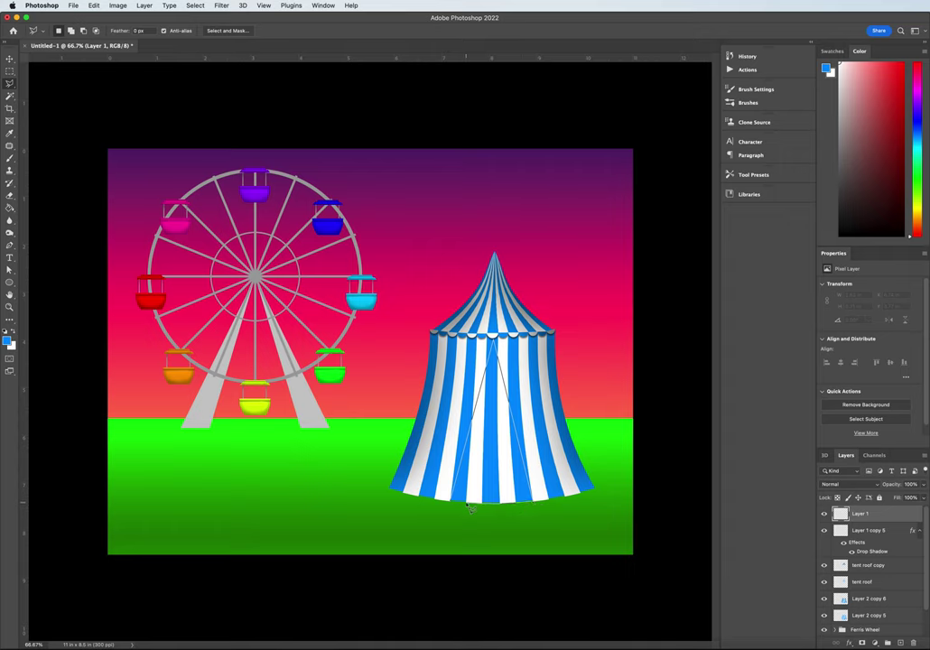
left_click(456, 508)
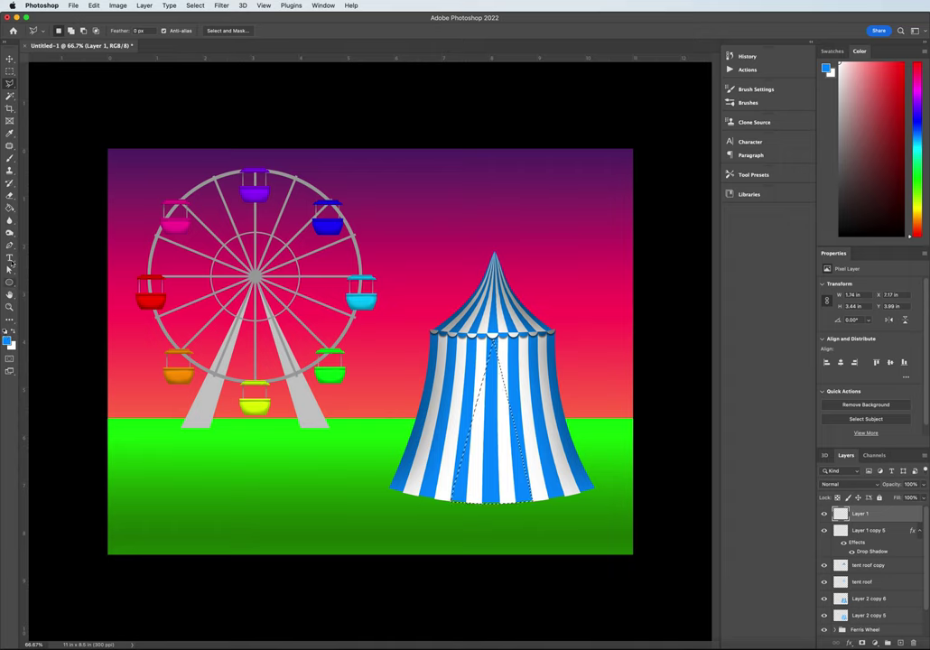
left_click(9, 208)
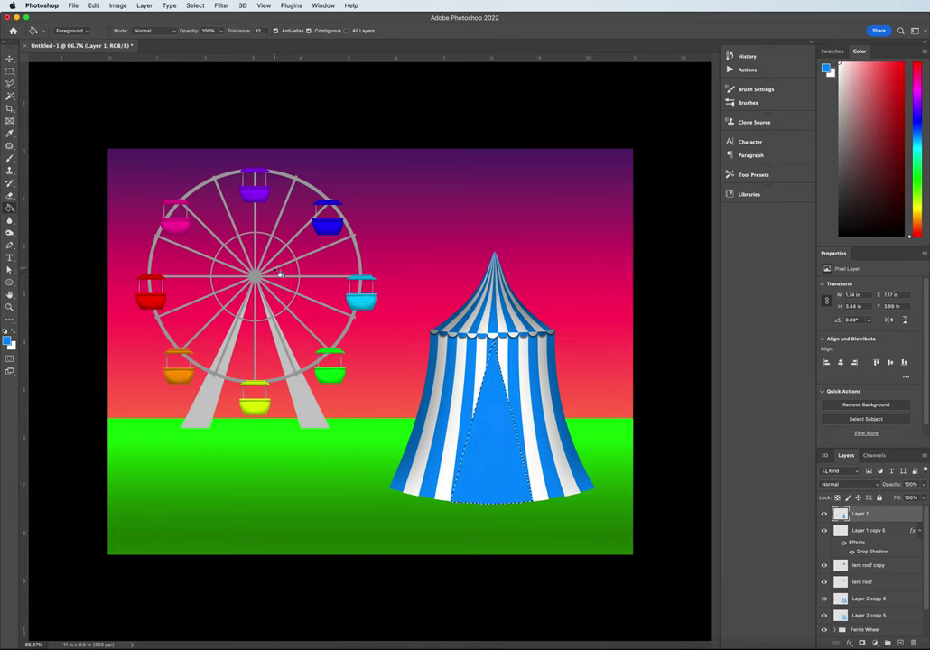
Burn the doorway to deep navy with the Range set to Shadows, then deselect
left_click(10, 233)
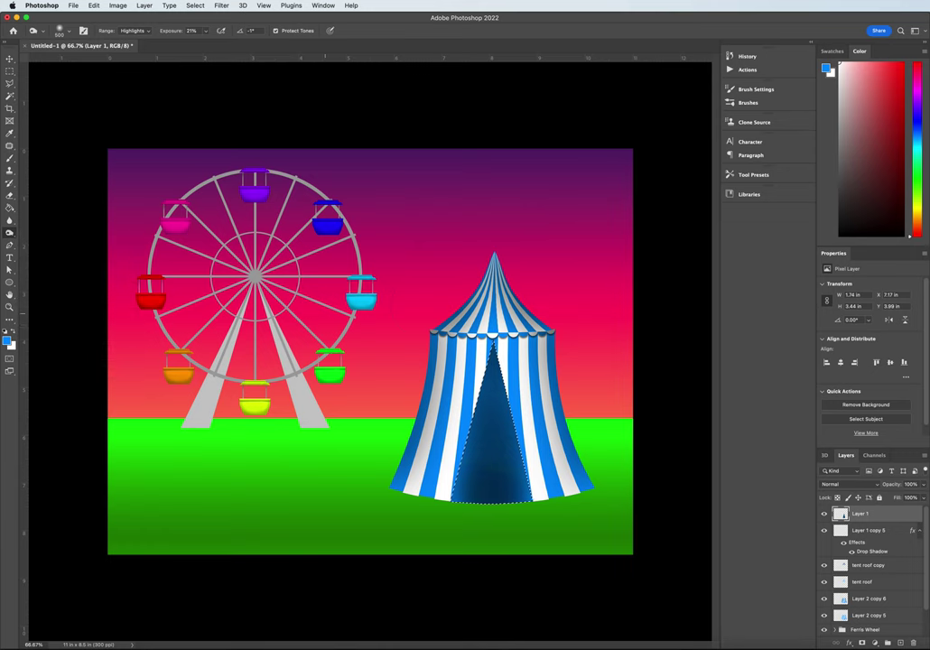
left_click(131, 32)
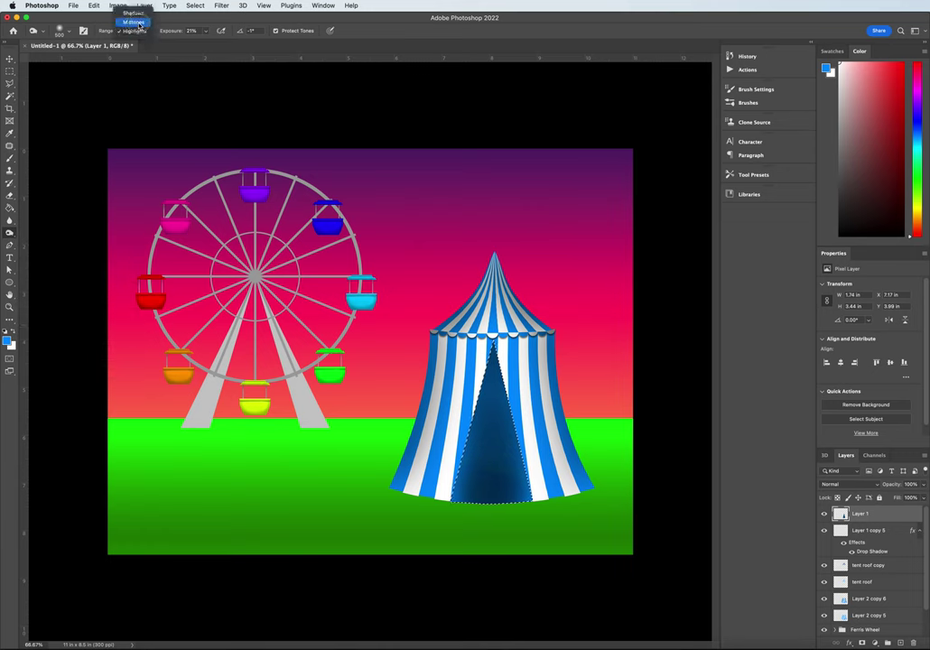
left_click(134, 22)
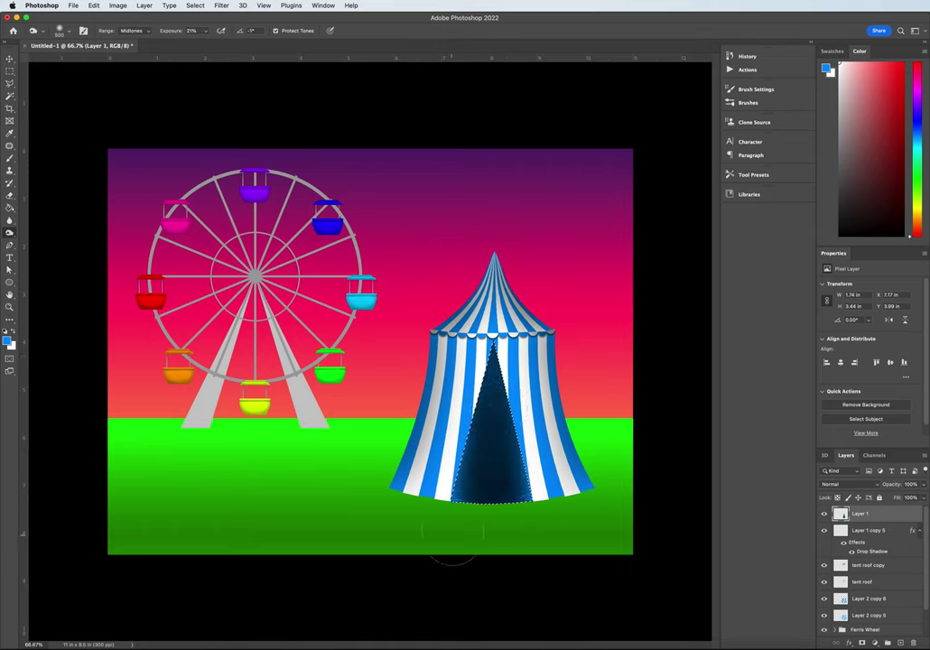
left_click(131, 31)
left_click(131, 20)
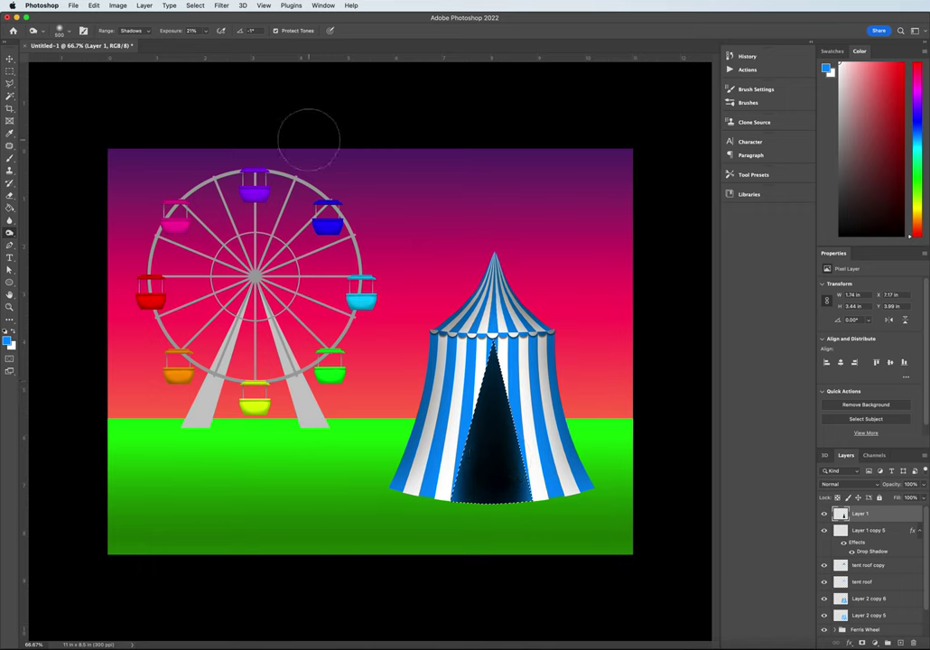
key("ctrl+d")
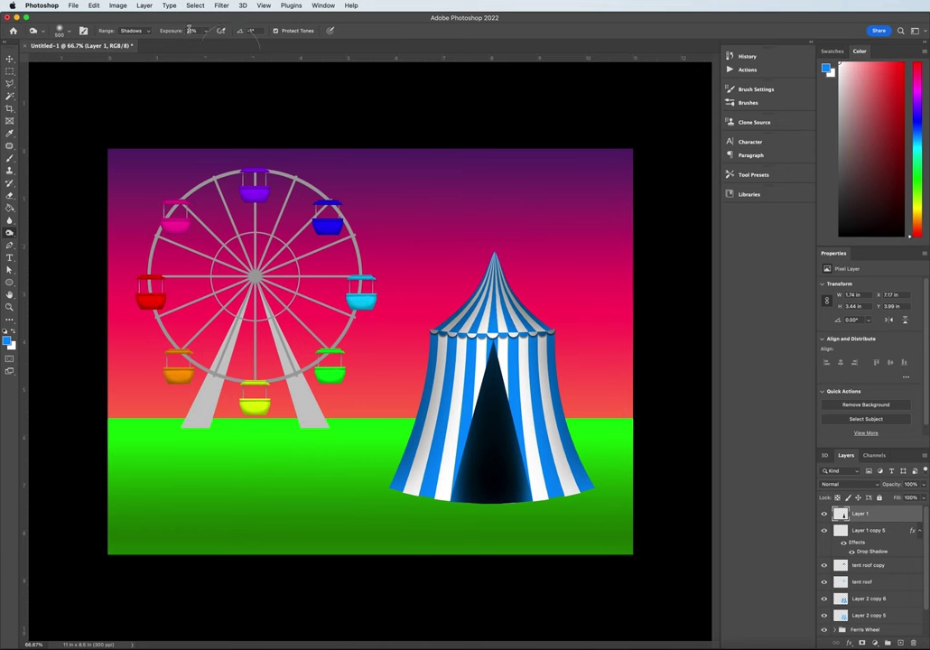
Warp the doorway so its sides curve and flare toward the base
left_click(95, 5)
mouse_move(135, 217)
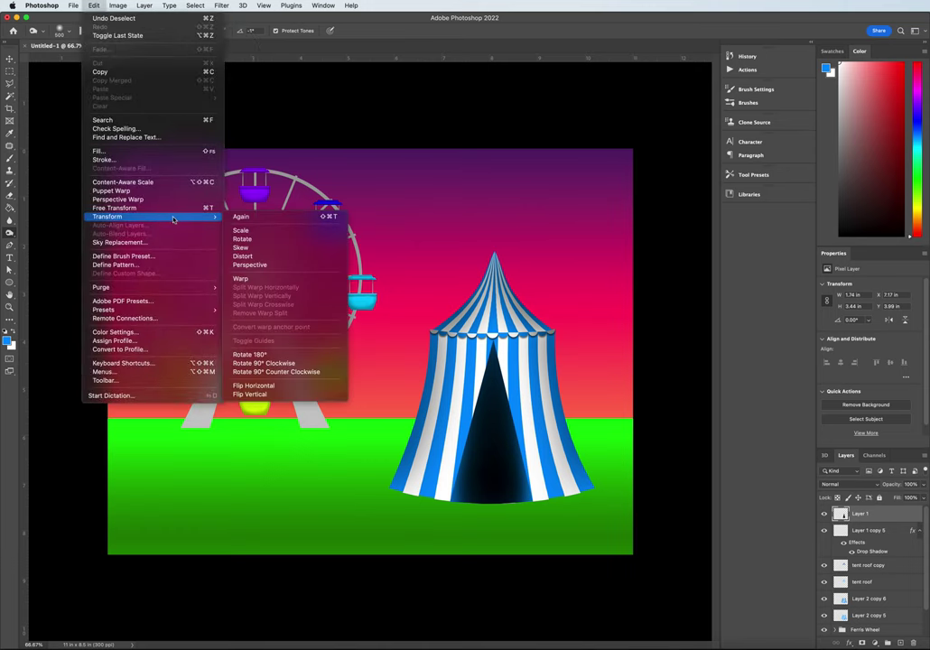
left_click(269, 280)
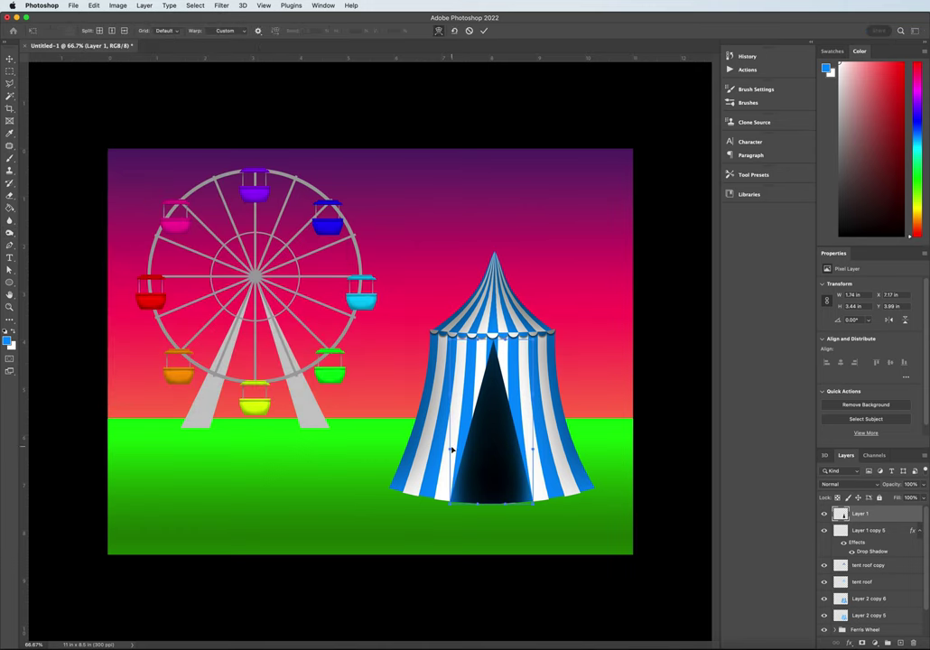
left_click_drag(450, 451, 453, 400)
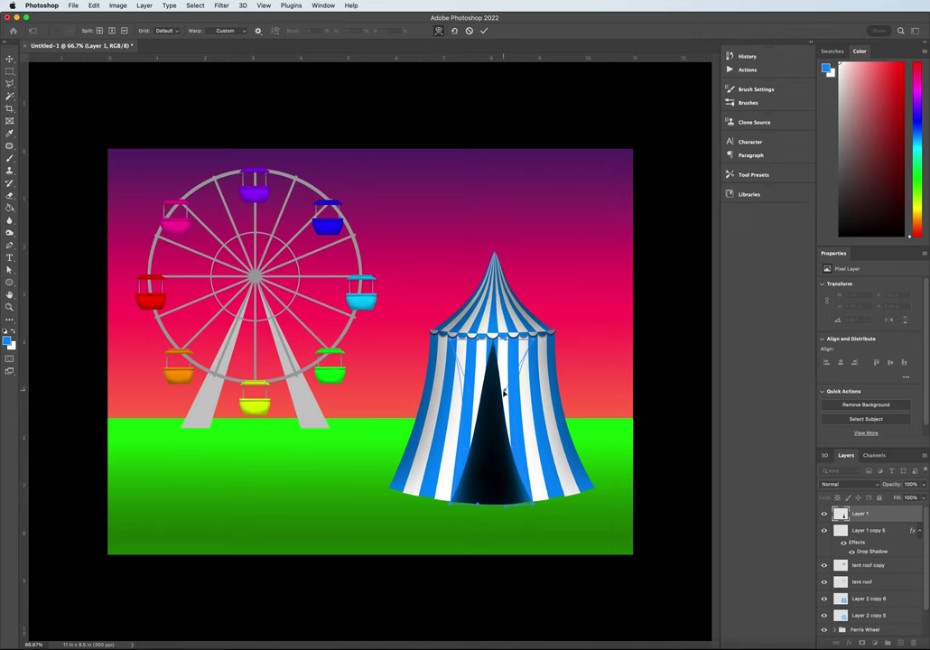
key("Return")
key("o")
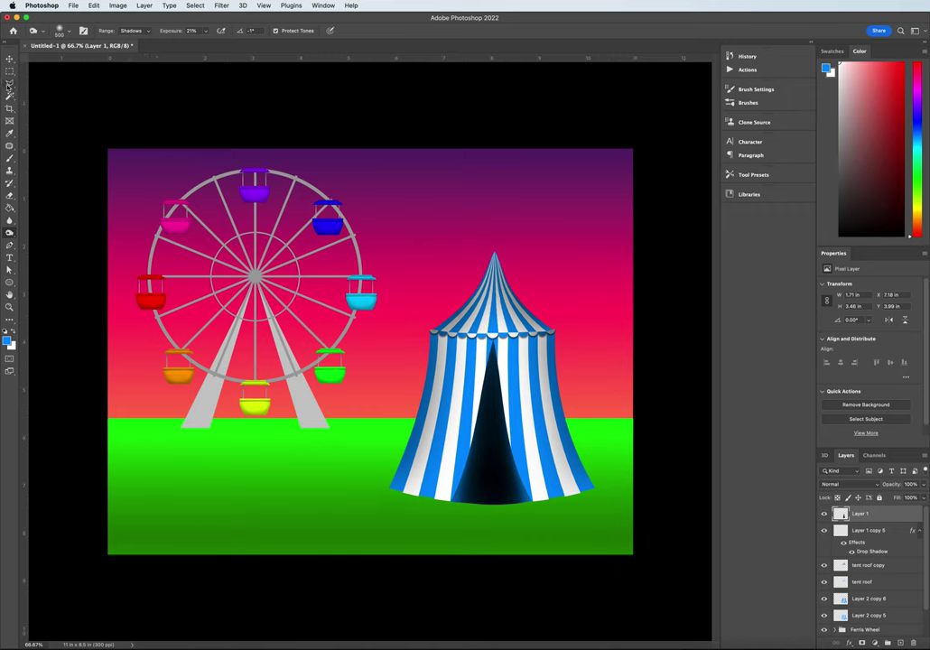
On a new layer, lasso a narrow strip along the doorway's right edge and fill it blue
left_click(10, 83)
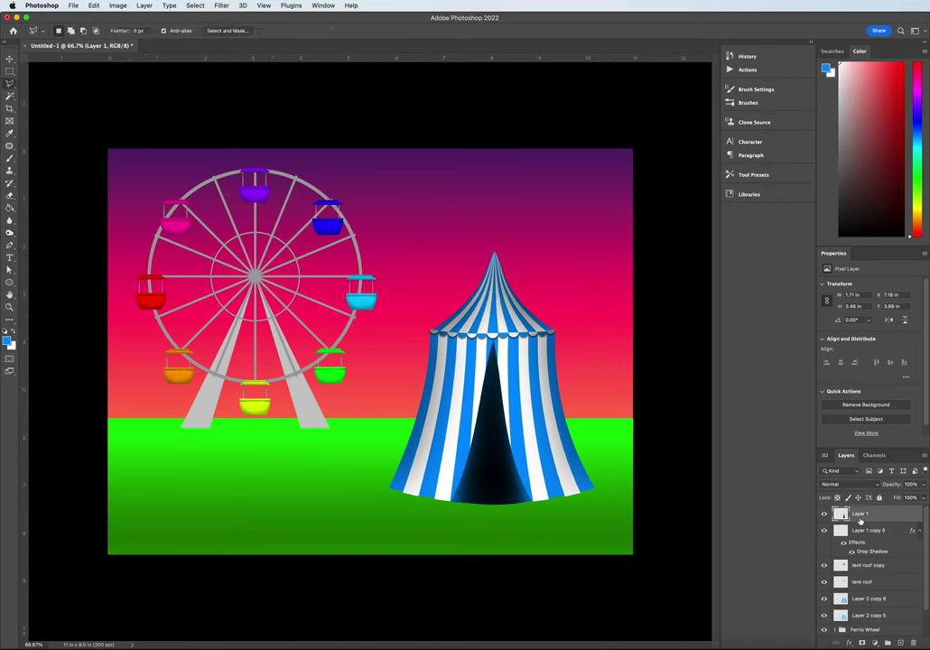
left_click(906, 642)
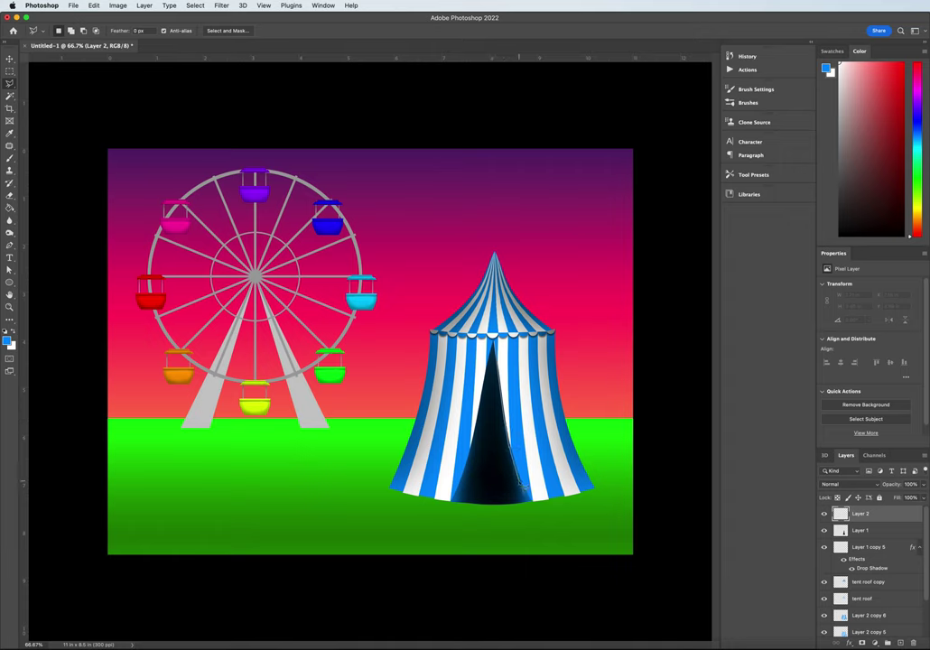
mouse_move(521, 484)
left_mouse_down()
mouse_move(516, 428)
mouse_move(548, 502)
mouse_move(548, 490)
mouse_move(537, 498)
mouse_move(553, 487)
mouse_move(514, 436)
left_mouse_up()
mouse_move(521, 439)
left_mouse_down()
mouse_move(511, 365)
mouse_move(500, 364)
mouse_move(493, 336)
left_mouse_up()
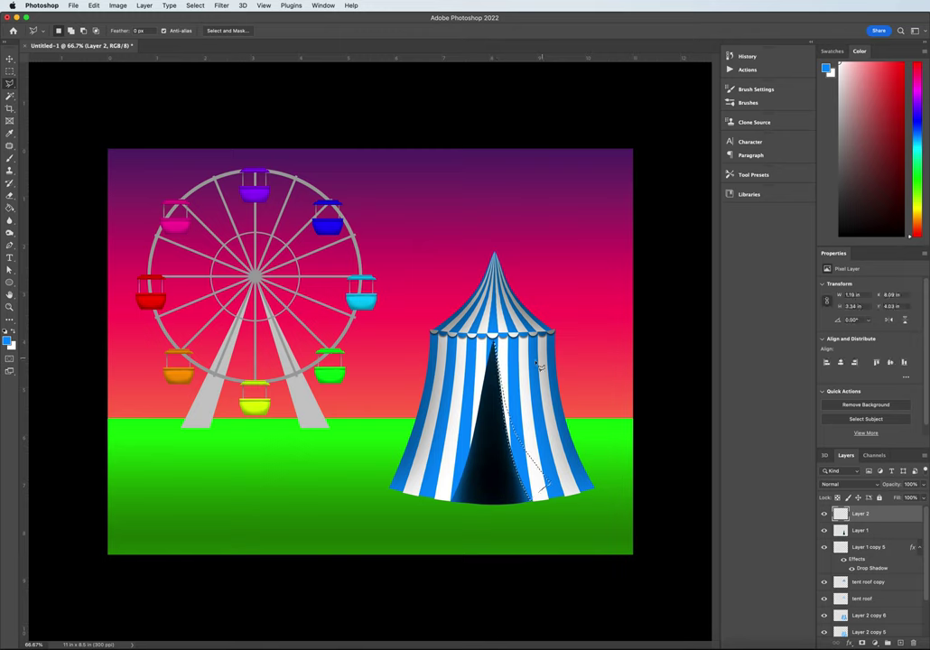
left_click(10, 207)
left_click(531, 487)
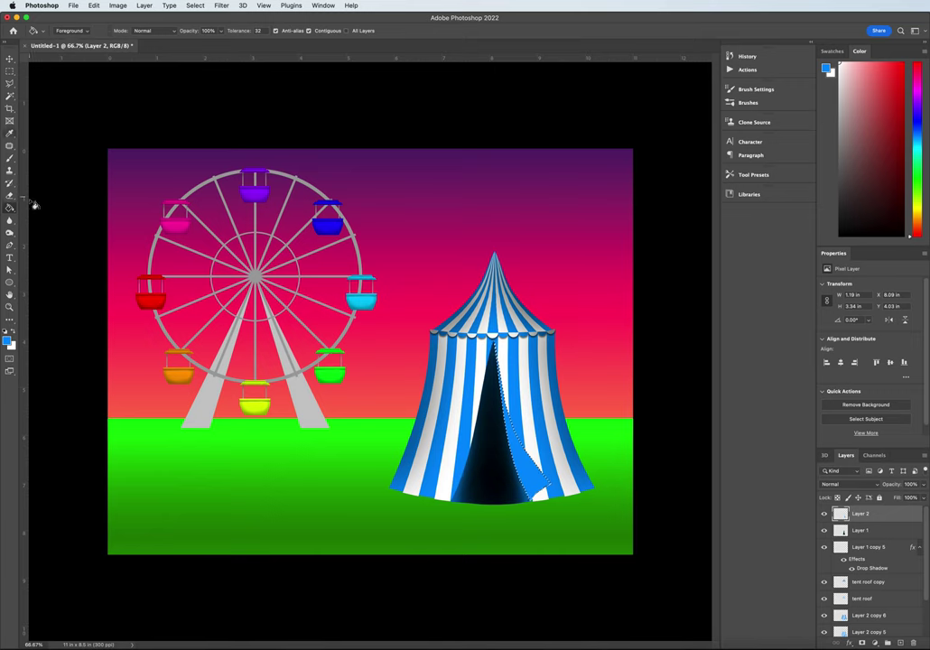
Switch to the Dodge tool and set its Range to Highlights
left_click(9, 232)
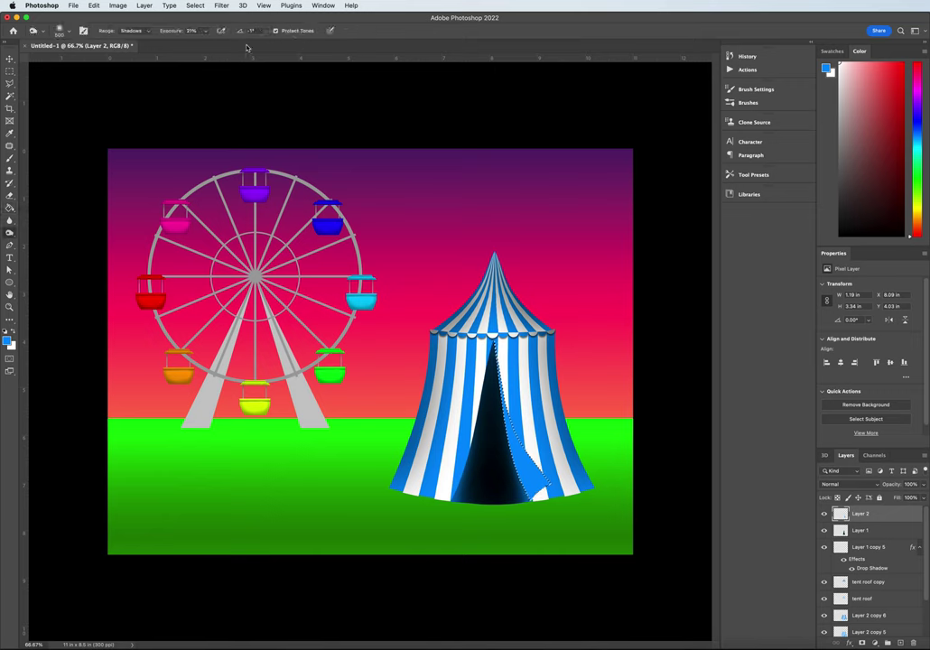
left_click(117, 7)
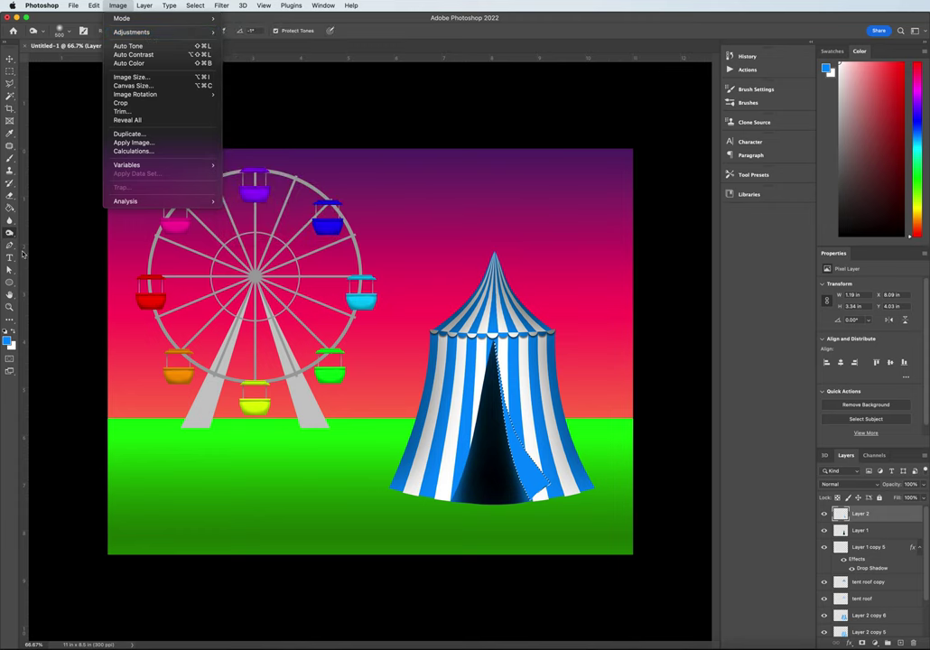
left_click(10, 234)
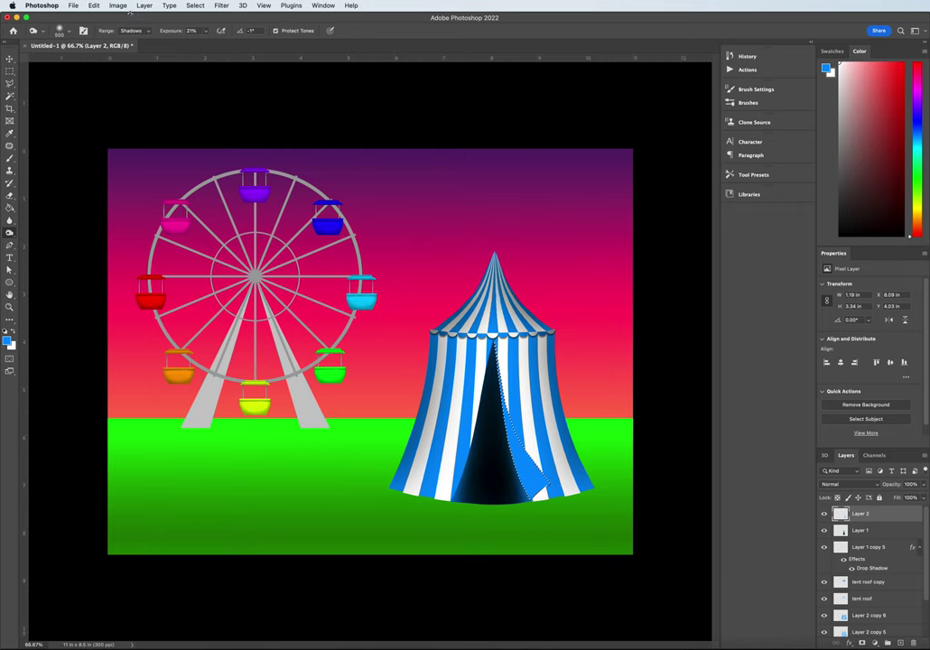
left_click(132, 30)
left_click(133, 40)
left_click(132, 31)
left_click(132, 40)
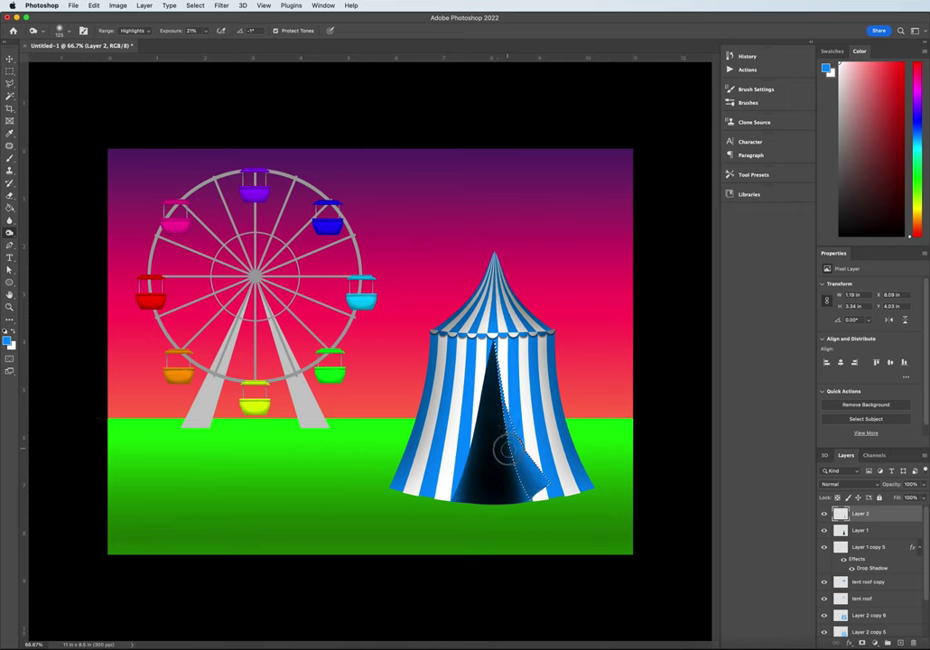
Lighten the blue flap's middle, then brighten the tent's lower-right fabric on Layer 2 copy 6
left_click_drag(504, 446, 516, 459)
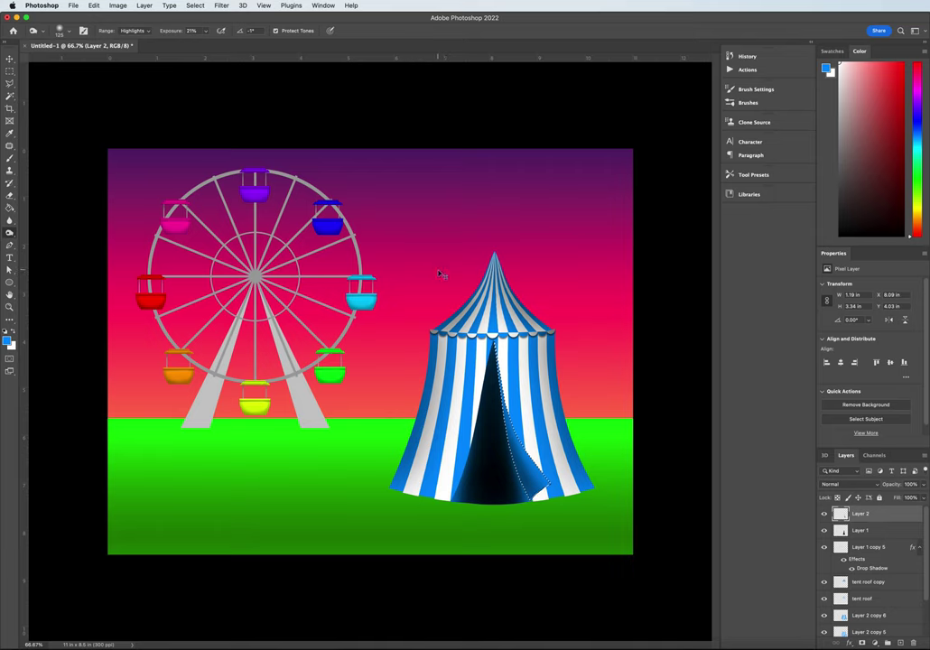
key("super+d")
left_click(856, 617)
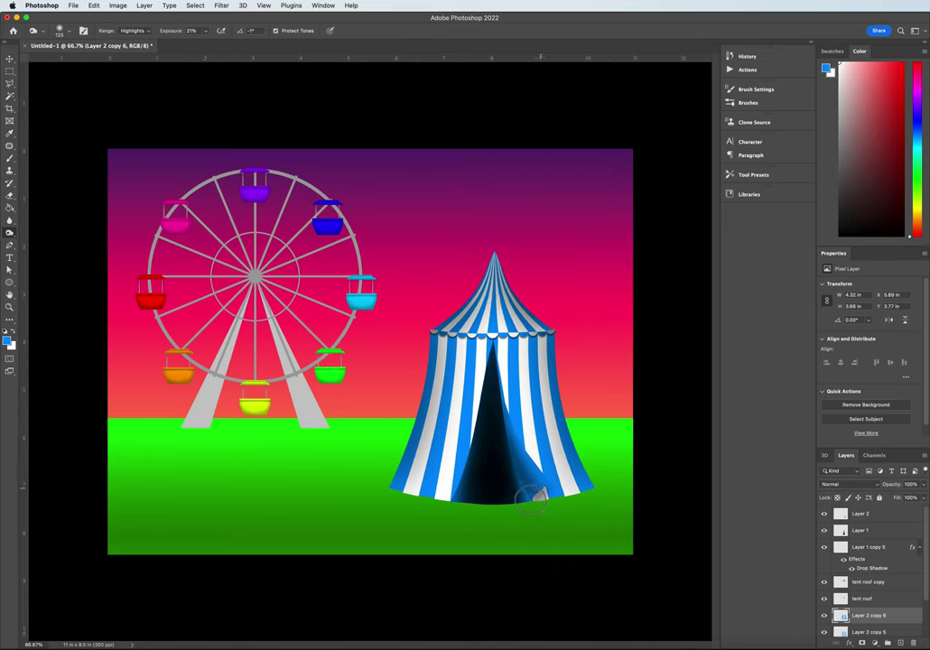
mouse_move(533, 494)
left_mouse_down()
mouse_move(566, 479)
mouse_move(531, 461)
mouse_move(545, 475)
mouse_move(518, 443)
mouse_move(547, 477)
mouse_move(508, 431)
mouse_move(495, 361)
left_mouse_up()
Duplicate Layer 2 and flip the flap copy horizontally
left_click(863, 515)
right_click(863, 517)
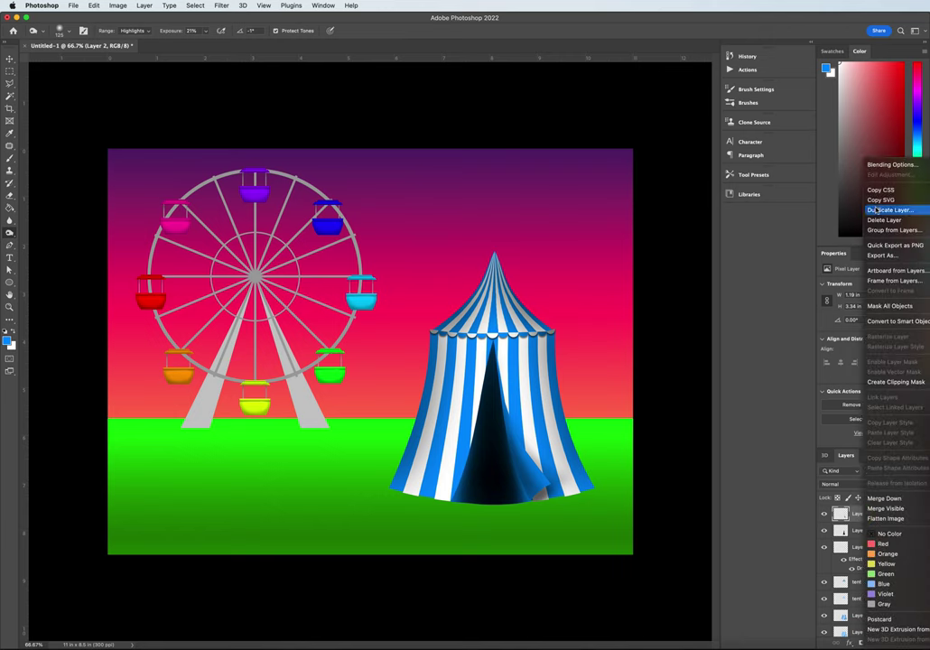
left_click(887, 210)
left_click(699, 300)
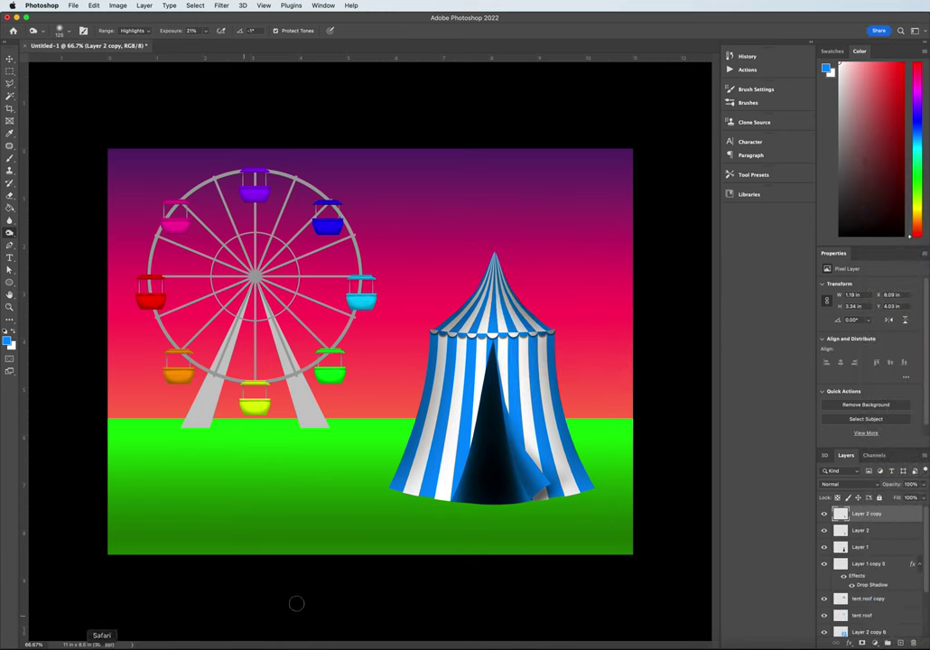
left_click(94, 6)
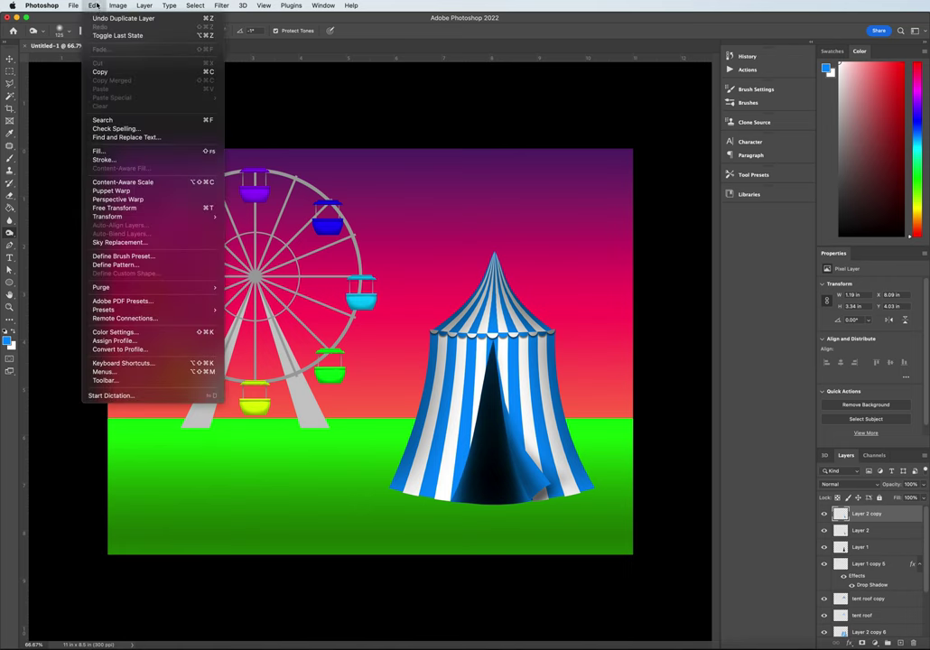
mouse_move(118, 216)
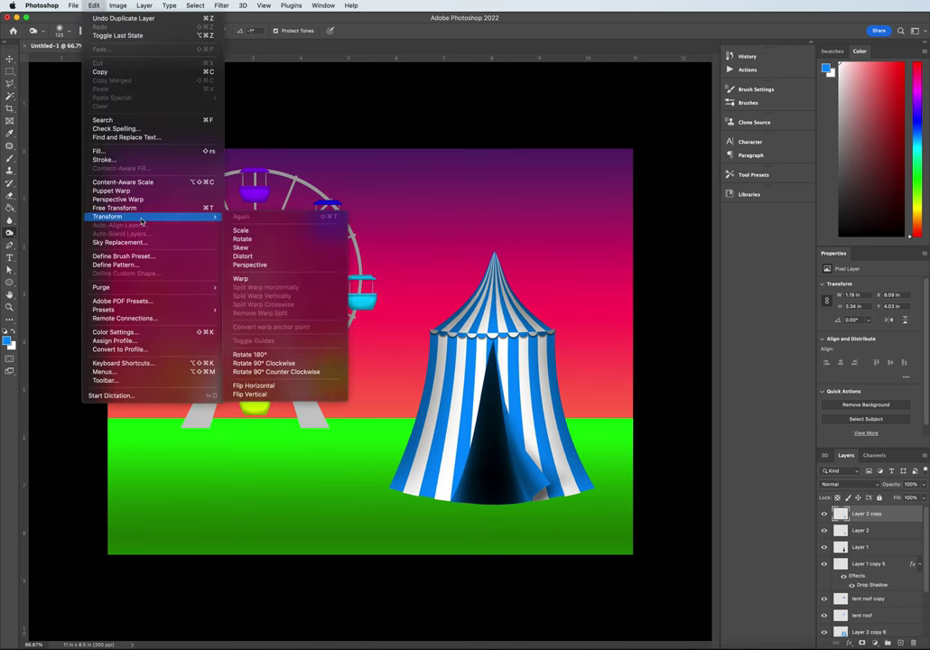
left_click(257, 385)
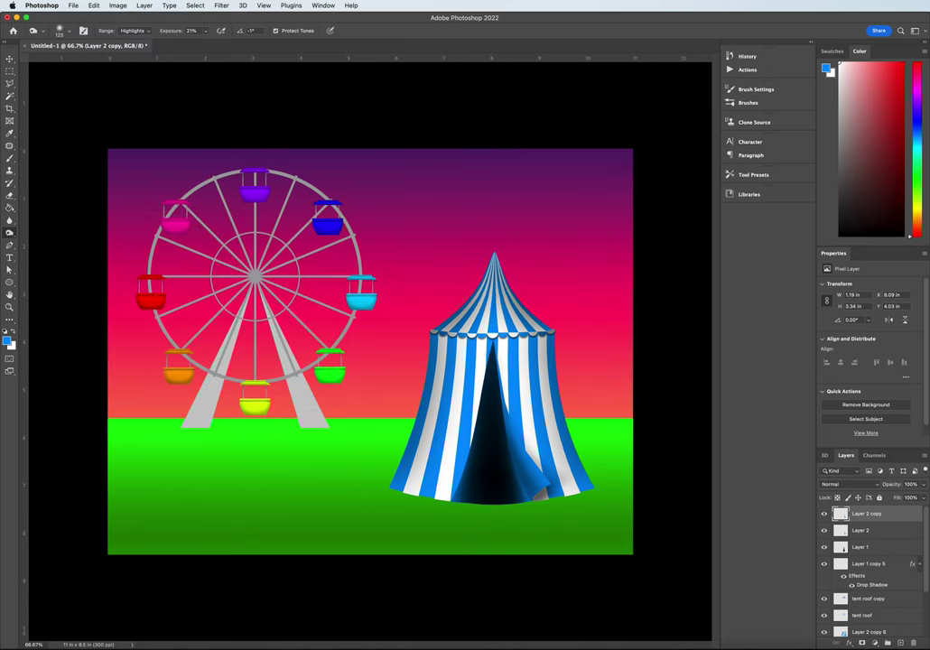
Move the mirrored flap to the doorway's left side, widening and tilting it slightly
left_click(10, 58)
mouse_move(499, 444)
left_mouse_down()
mouse_move(524, 471)
mouse_move(456, 471)
left_mouse_up()
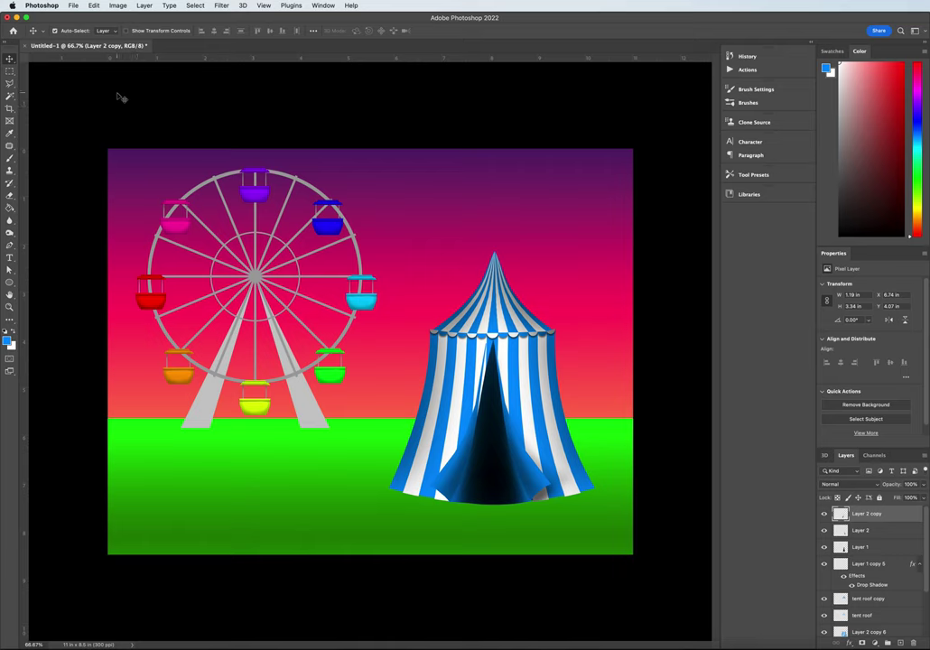
key("super+t")
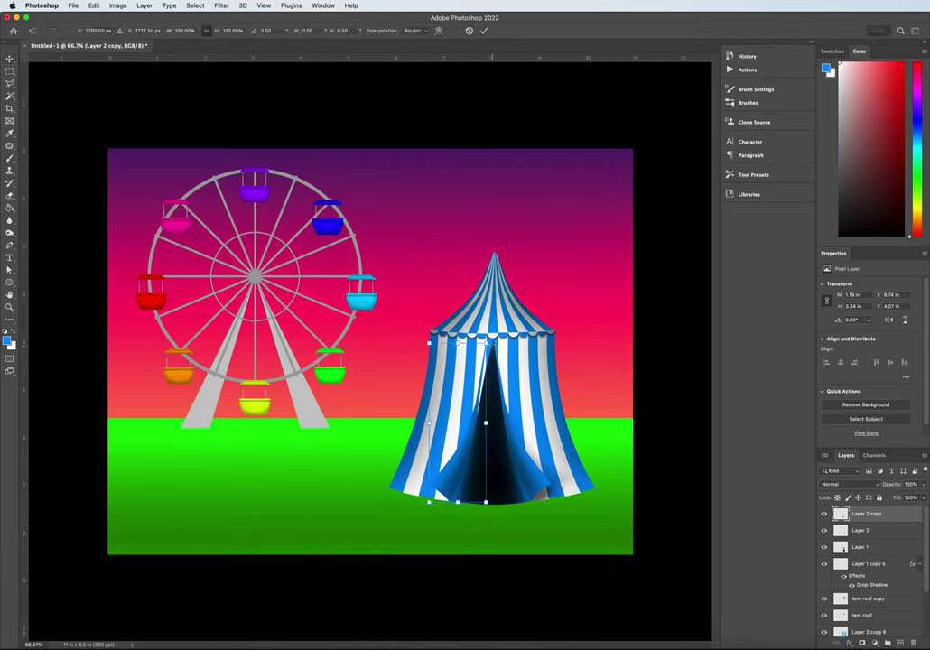
mouse_move(486, 343)
left_mouse_down()
mouse_move(512, 337)
mouse_move(492, 341)
left_mouse_up()
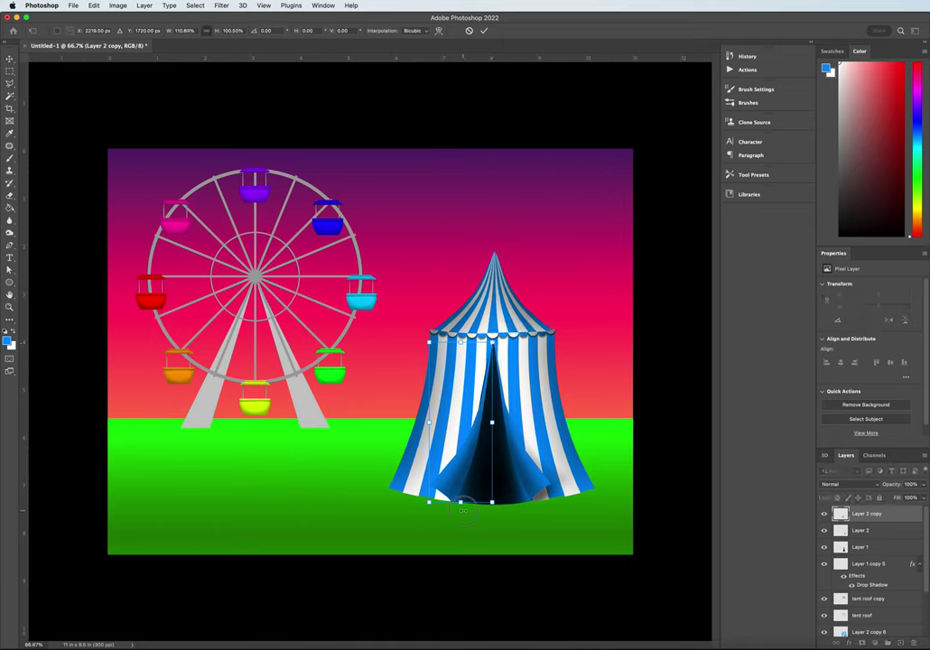
left_click_drag(463, 513, 463, 466)
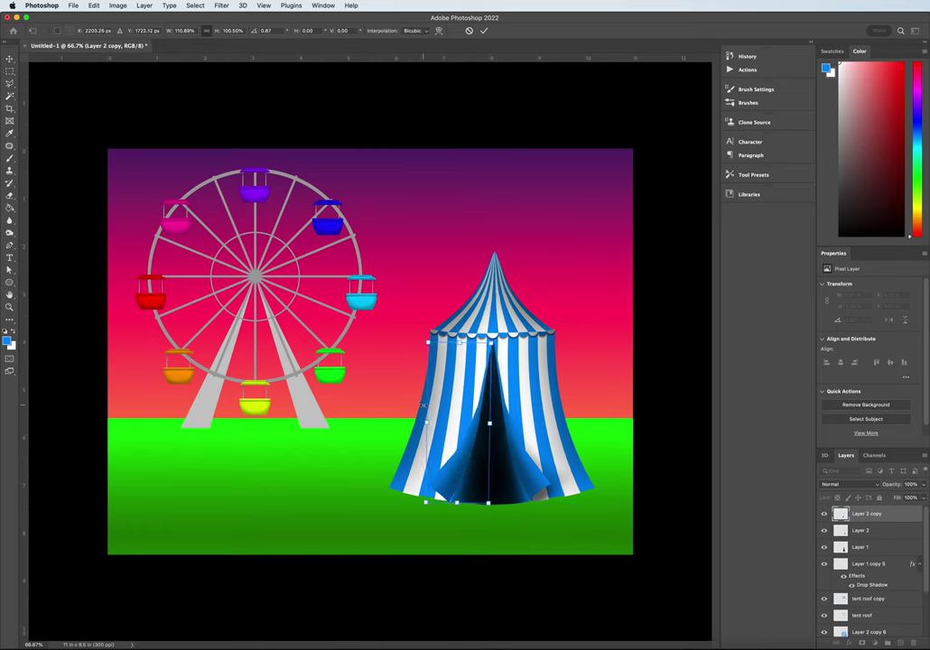
key("Return")
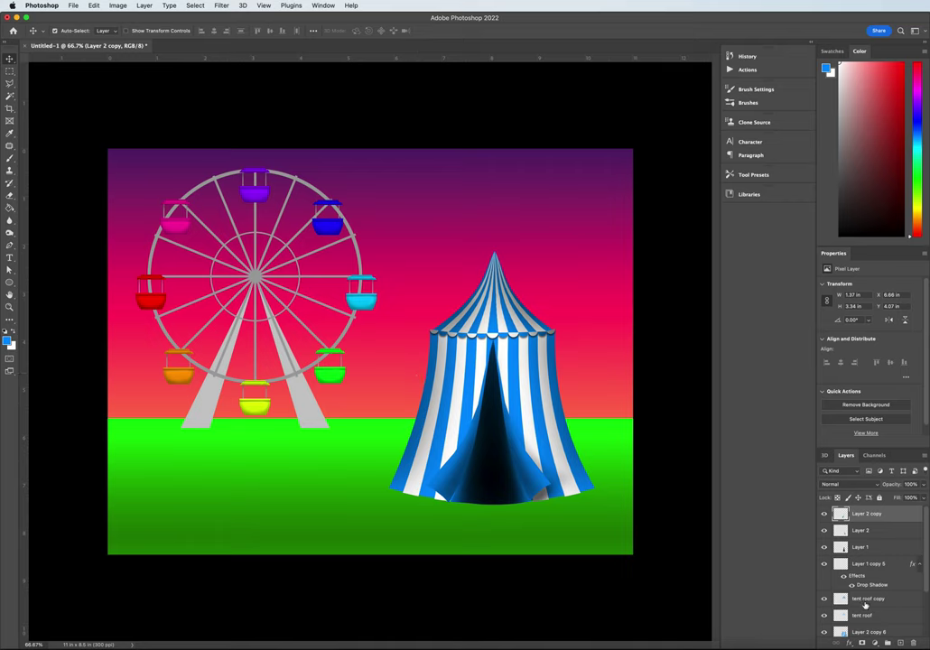
Burn the lower-left tent fabric on Layer 2 copy 6 beneath the left flap
left_click(863, 632)
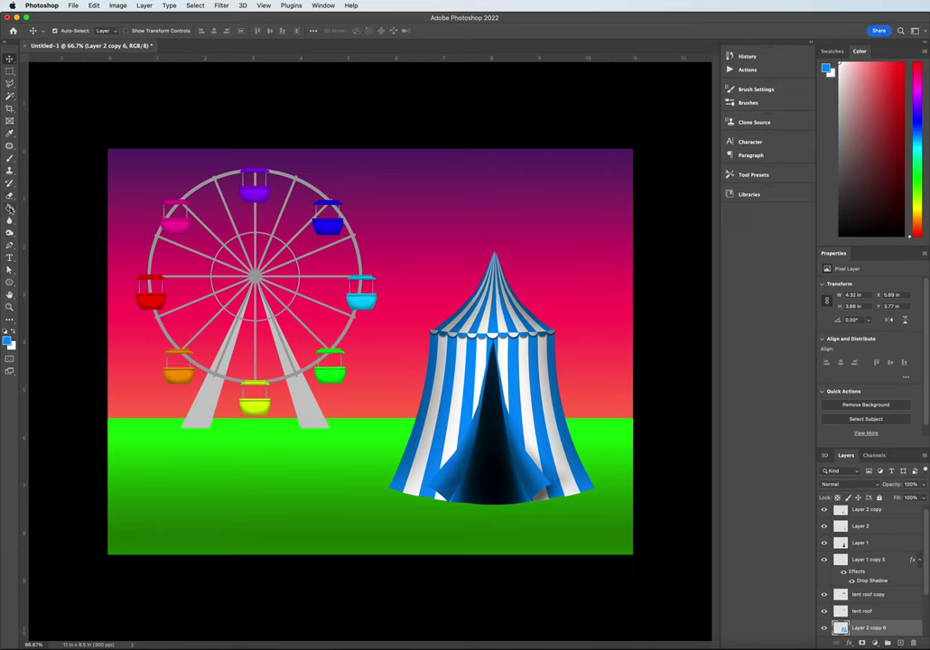
left_click(10, 233)
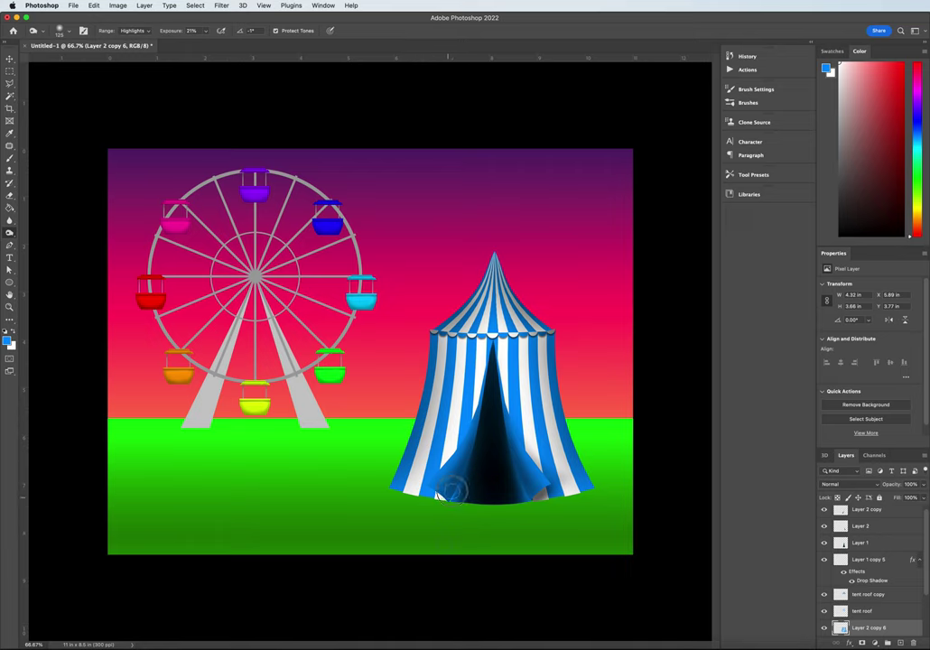
left_click_drag(453, 488, 436, 495)
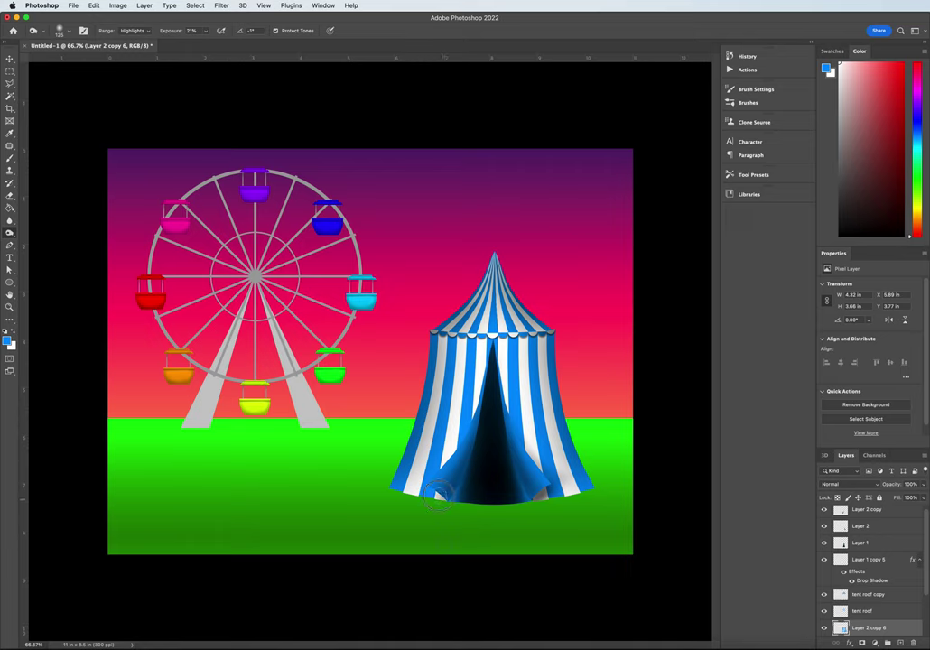
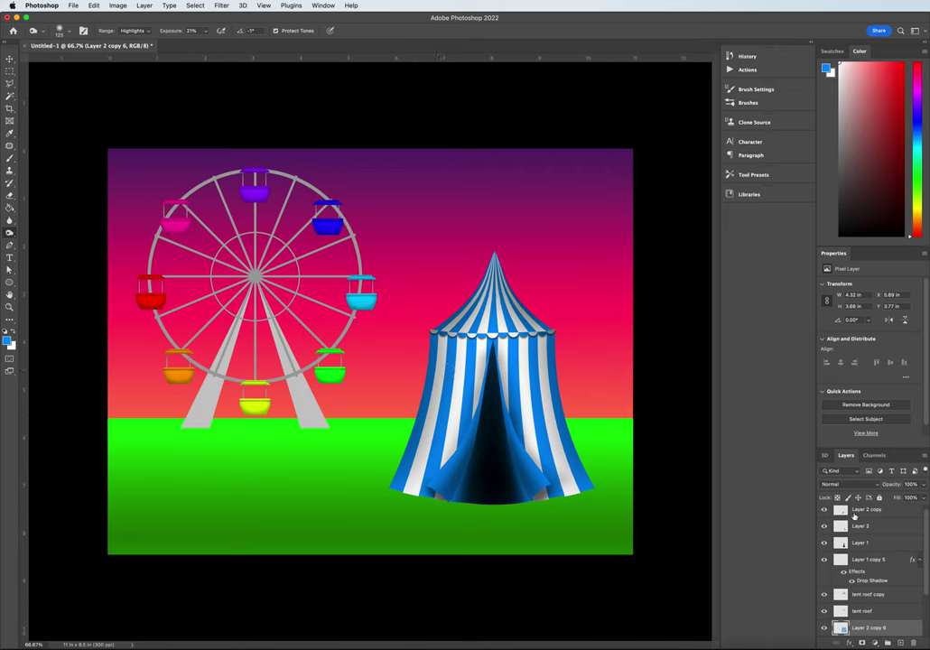
Add a new empty Layer 3 above the Layer 2 copy layer
left_click(867, 510)
scroll(868, 534, "down", 2)
scroll(862, 542, "up", 2)
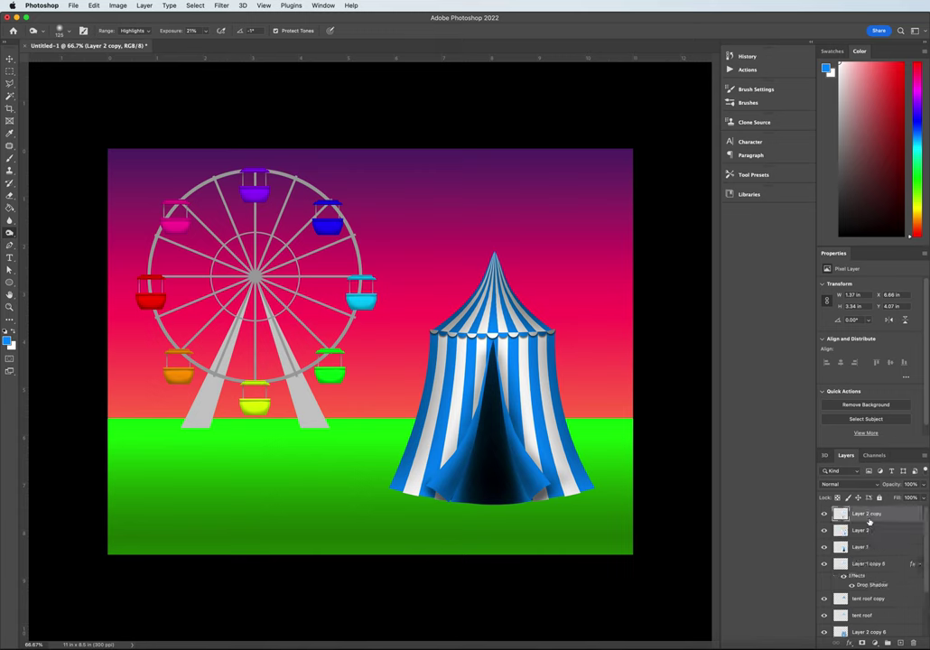
left_click(898, 643)
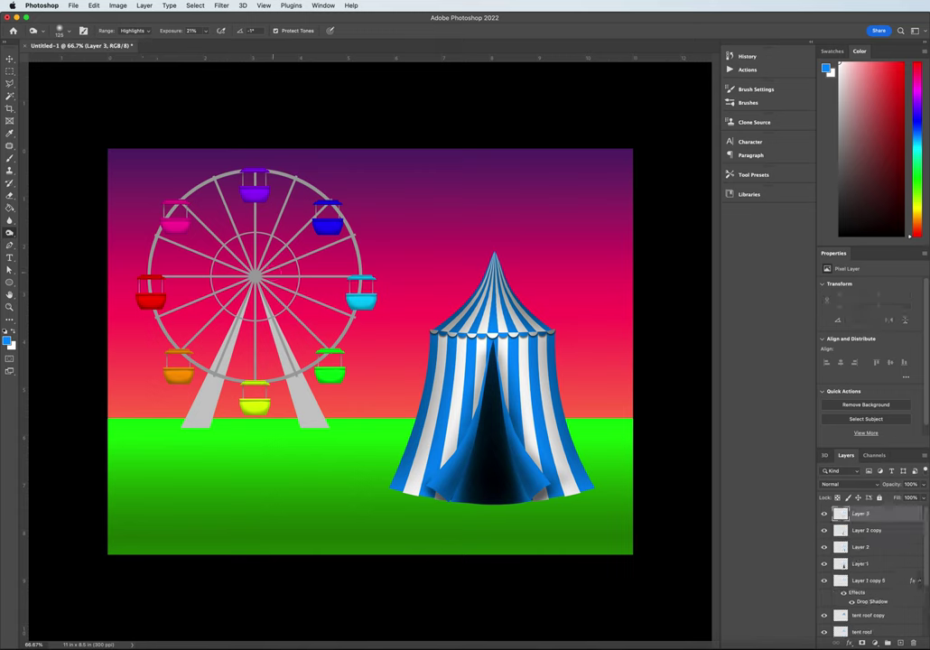
Set the foreground colour to dark brown (#5d391c)
left_click(7, 341)
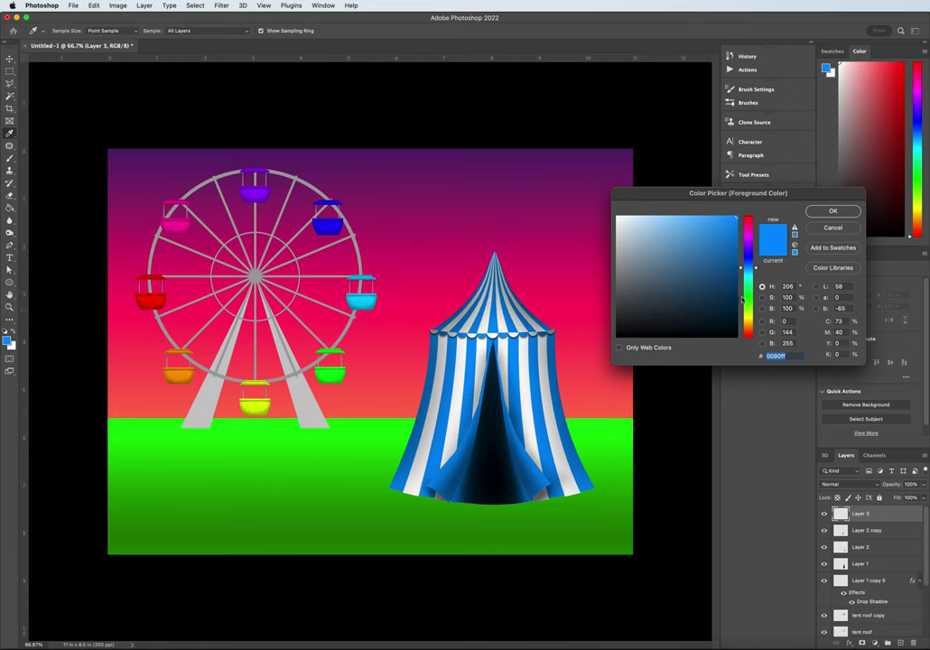
left_click_drag(754, 269, 749, 327)
left_click(732, 273)
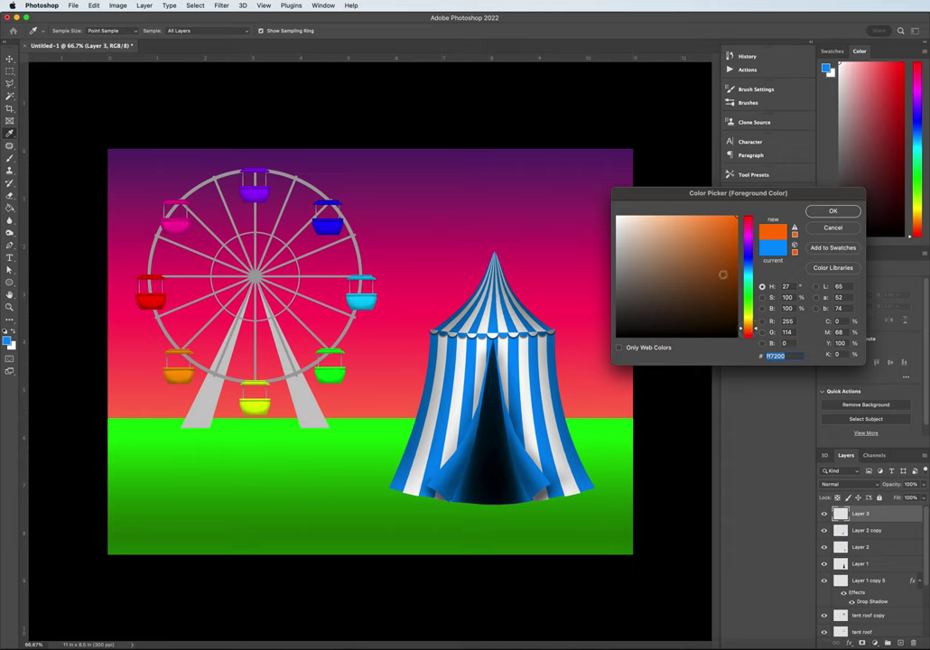
left_click(734, 282)
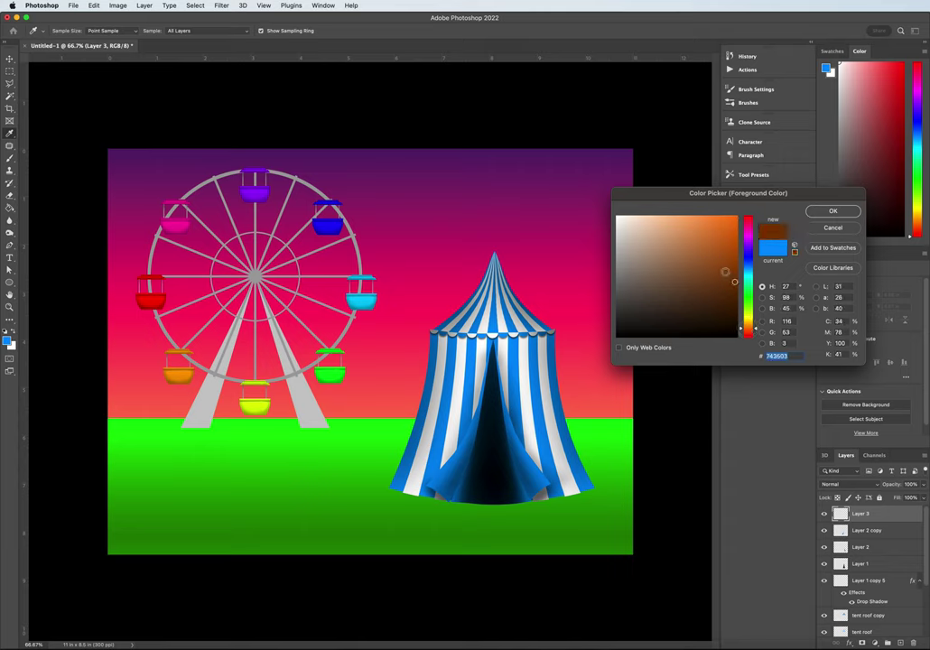
left_click_drag(727, 293, 689, 293)
key("Return")
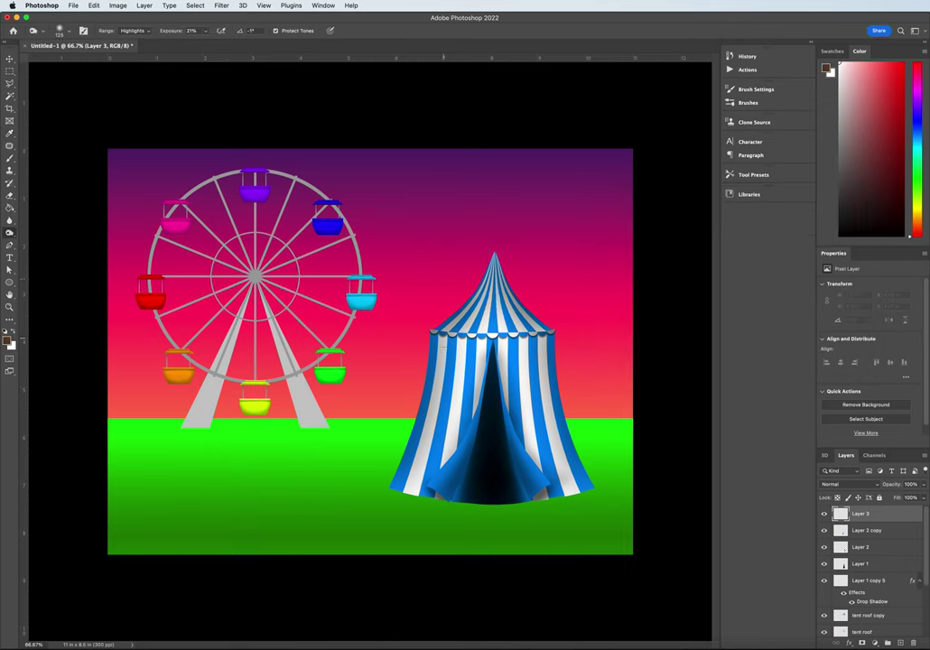
Select the Brush tool and set its size to 11 px
left_click(10, 159)
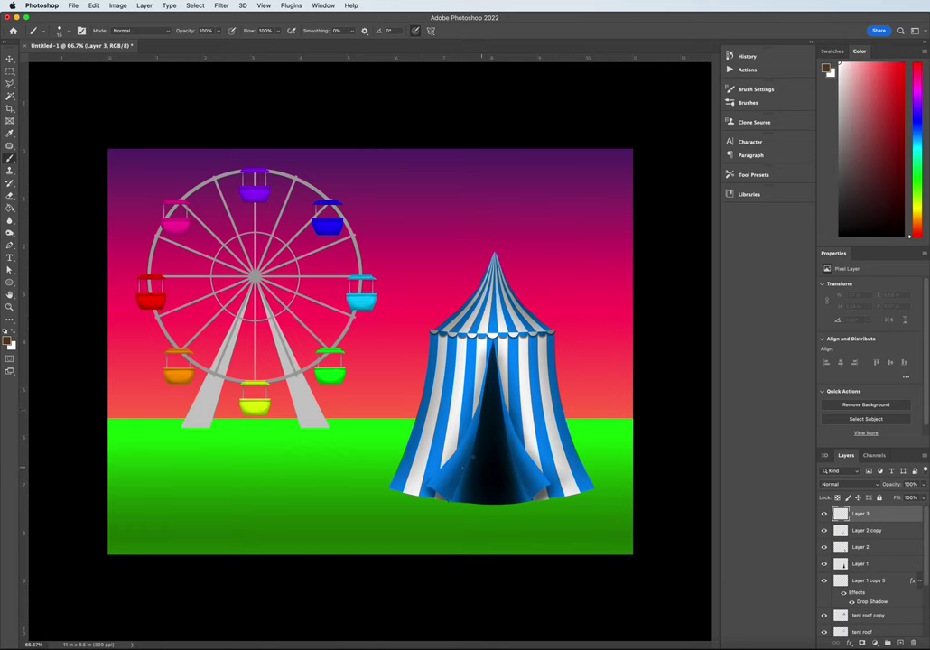
left_click(58, 30)
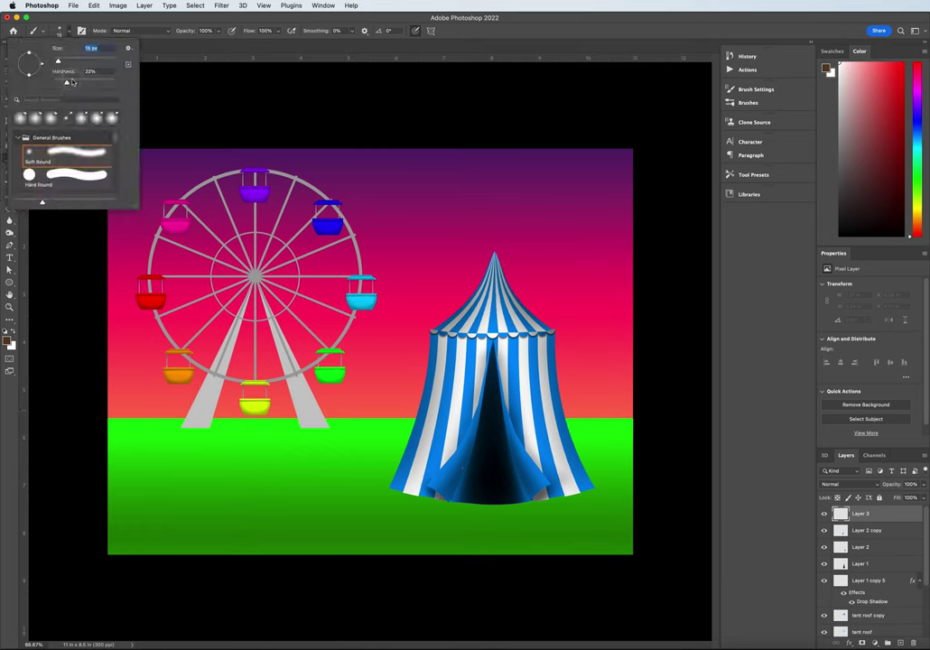
key("Tab")
left_click_drag(58, 62, 56, 63)
key("Return")
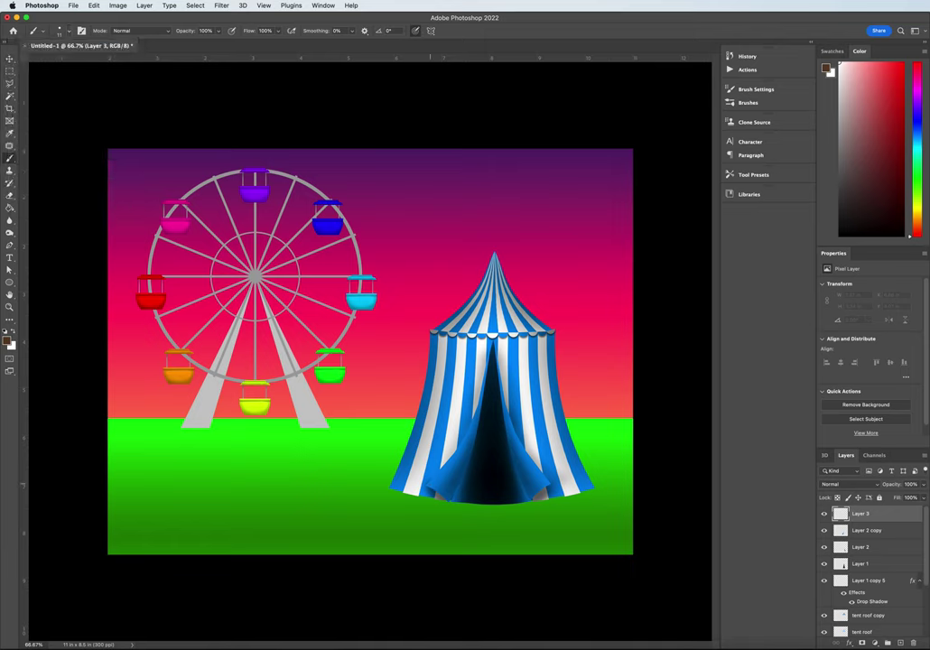
Draw short stake lines at the tent base and guy ropes from both eaves to the ground
left_click(430, 485)
left_click(386, 497, "shift")
left_click(545, 485, "shift")
left_click(584, 502, "shift")
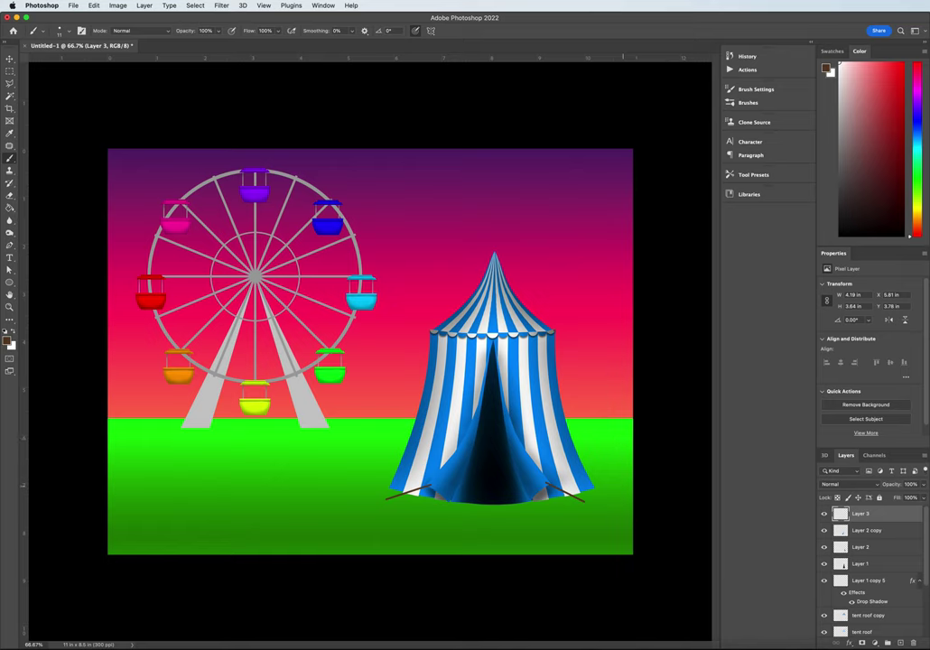
left_click_drag(555, 332, 623, 486)
left_click_drag(431, 333, 364, 484)
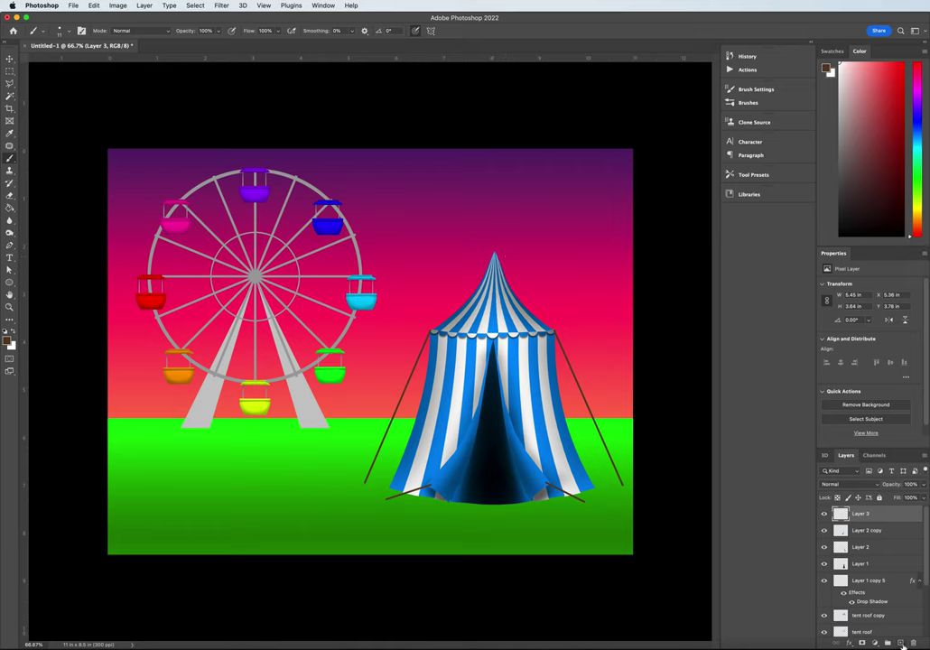
On a new layer, fill a thin strip above the tent peak with white as a flagpole
left_click(901, 645)
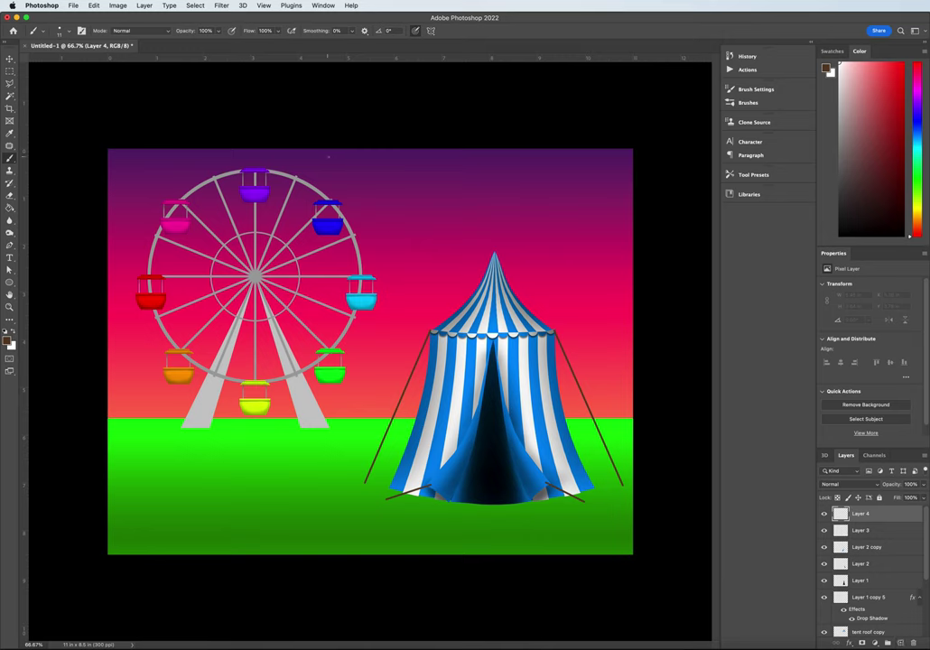
left_click(9, 70)
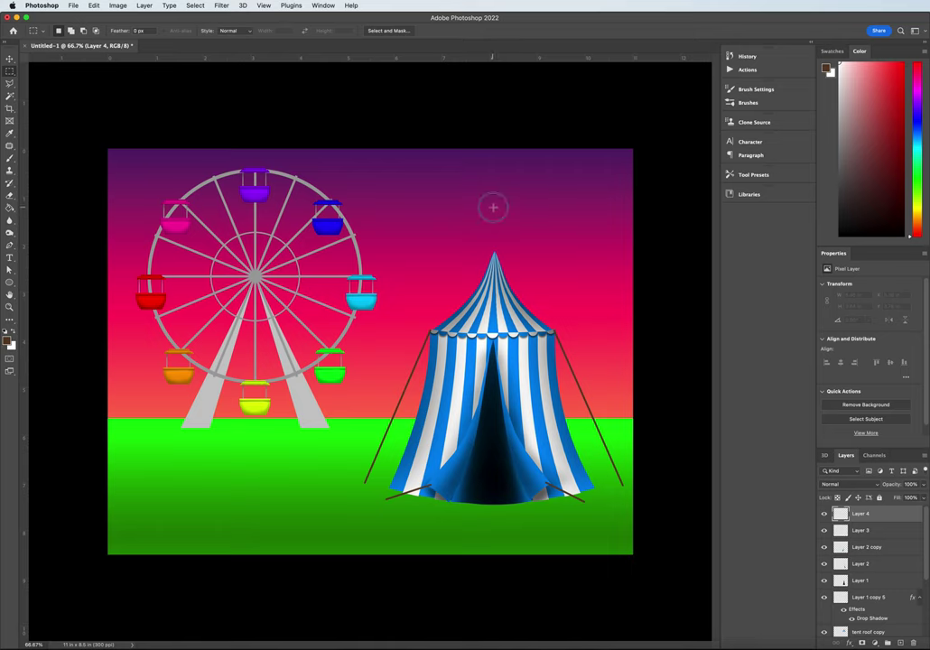
left_click_drag(493, 207, 494, 254)
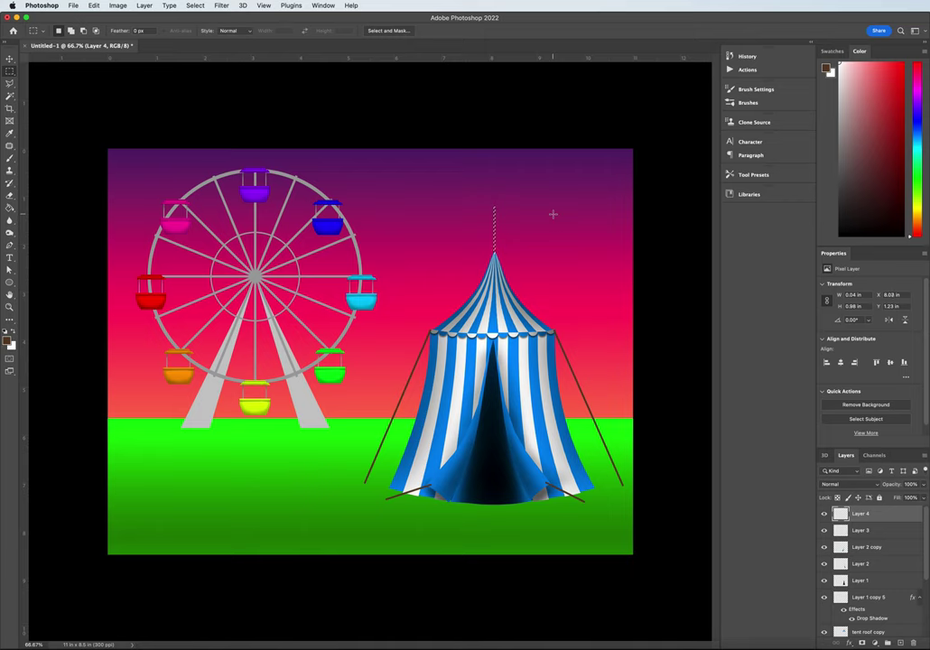
key("super+Up")
key("x")
left_click(10, 207)
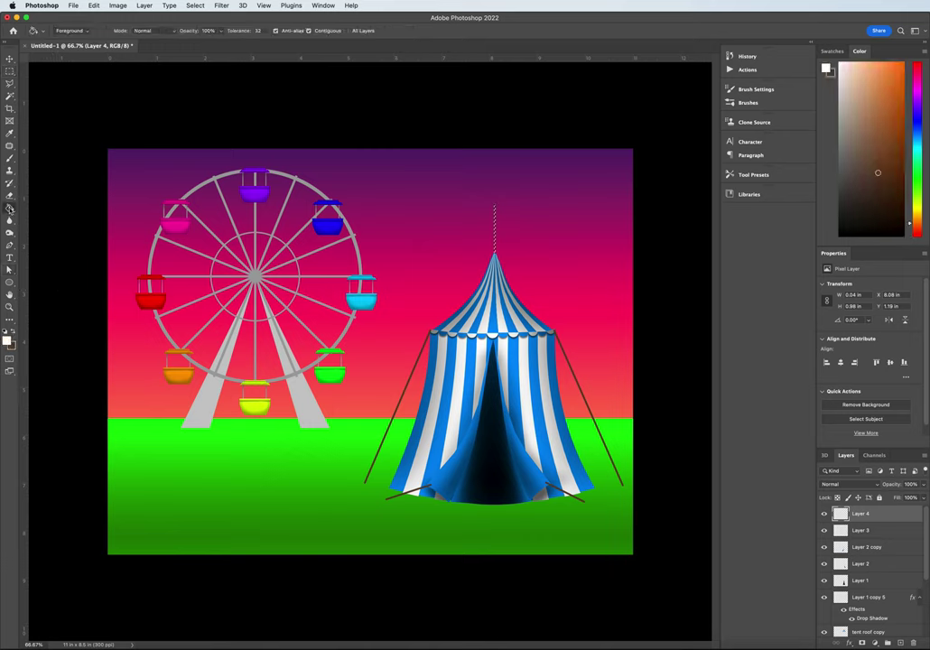
left_click(497, 228)
Select a small circle at the top of the flagpole with the Elliptical Marquee
left_click(11, 71)
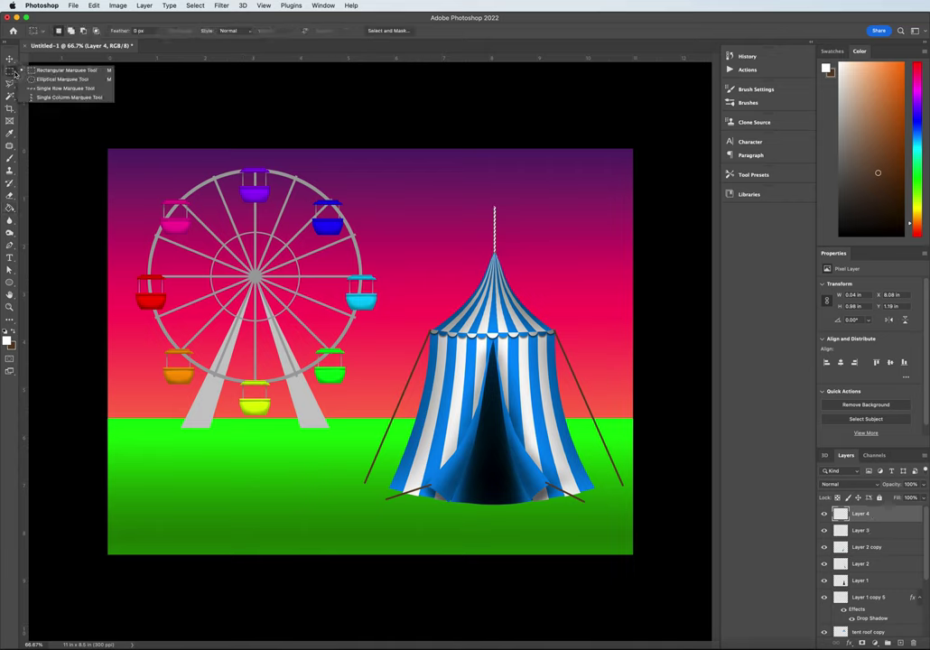
left_click(59, 79)
mouse_move(493, 201)
left_mouse_down()
mouse_move(500, 209)
mouse_move(490, 223)
mouse_move(498, 209)
left_mouse_up()
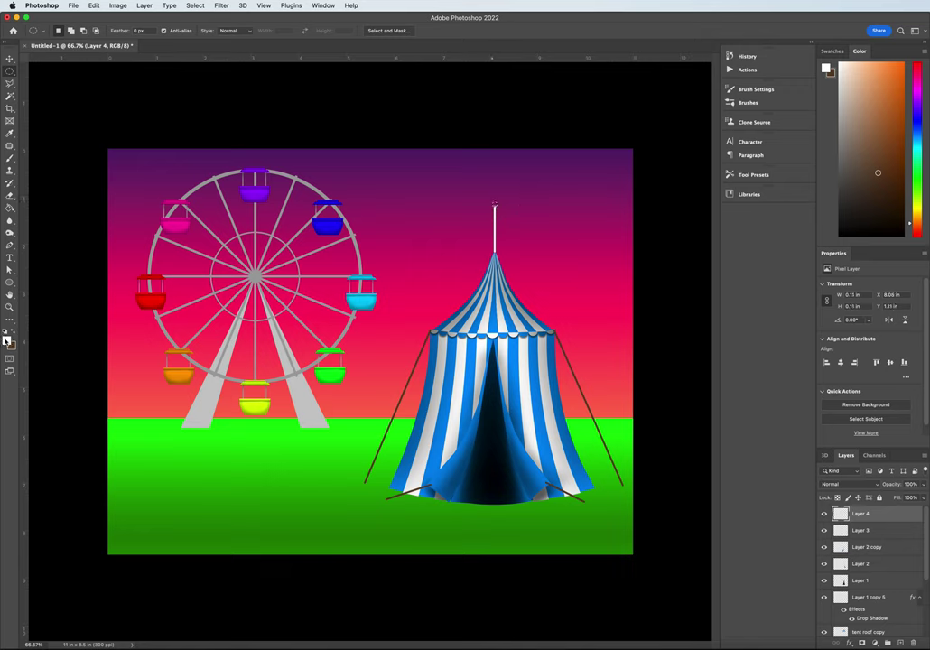
Fill the circle atop the pole with olive-gold to form a ball
left_click(8, 339)
left_click_drag(753, 324, 750, 315)
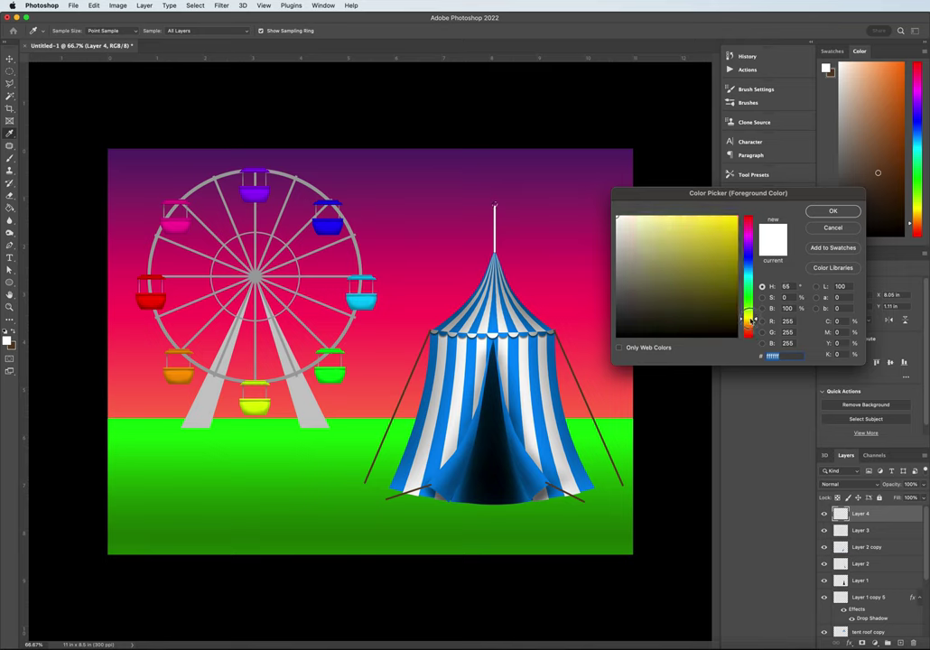
mouse_move(725, 277)
left_mouse_down()
mouse_move(720, 266)
mouse_move(731, 263)
left_mouse_up()
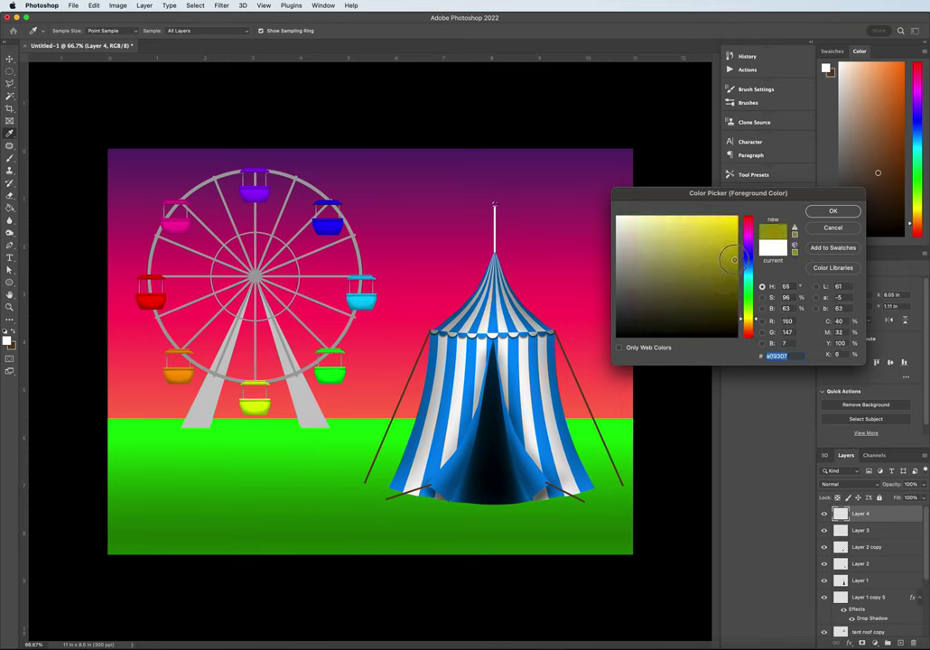
left_click(833, 210)
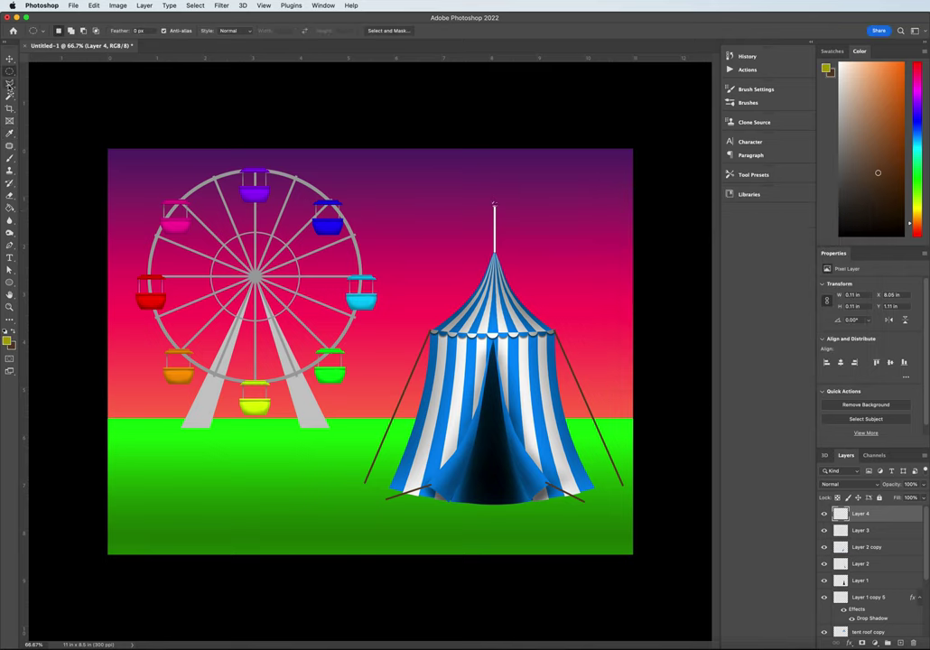
left_click(9, 208)
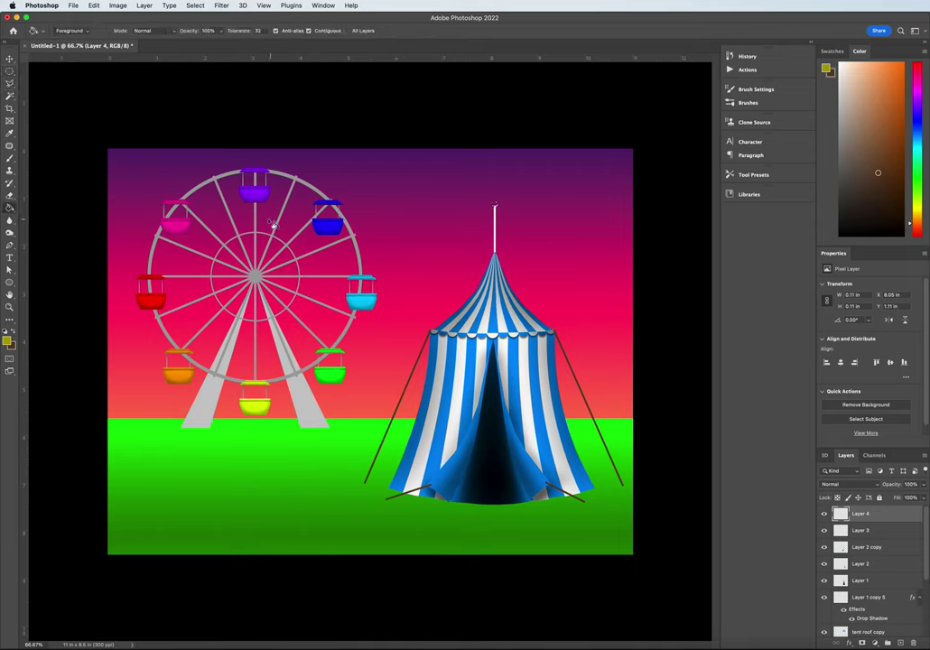
left_click(494, 206)
Add a new layer and name it 'flag'
key("super+alt+shift+n")
double_click(861, 514)
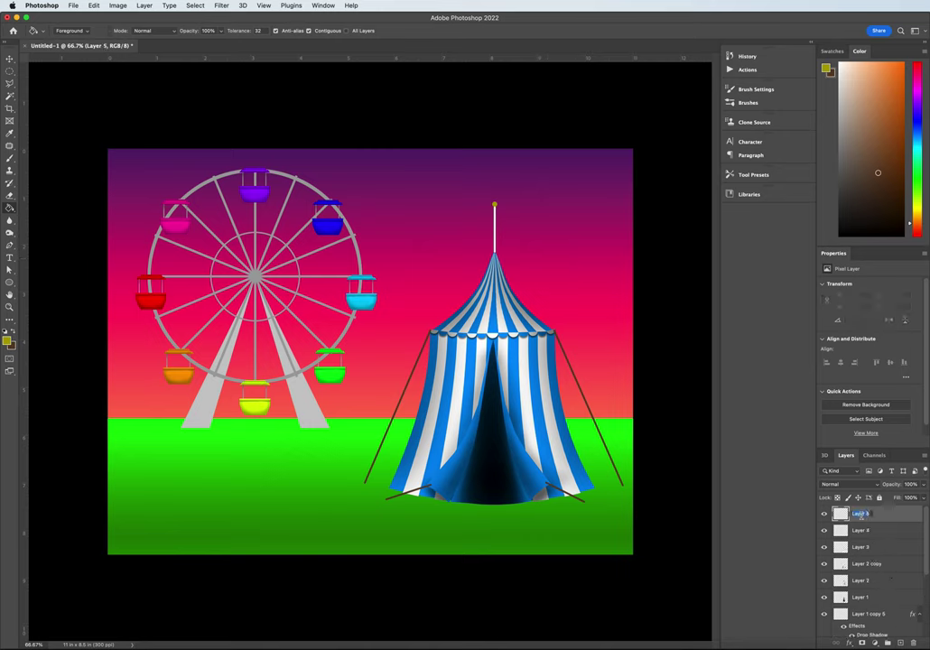
type("Tent")
key("Return")
Outline a triangular pennant beside the pole and fill it with blue sampled from a tent stripe
left_click(12, 84)
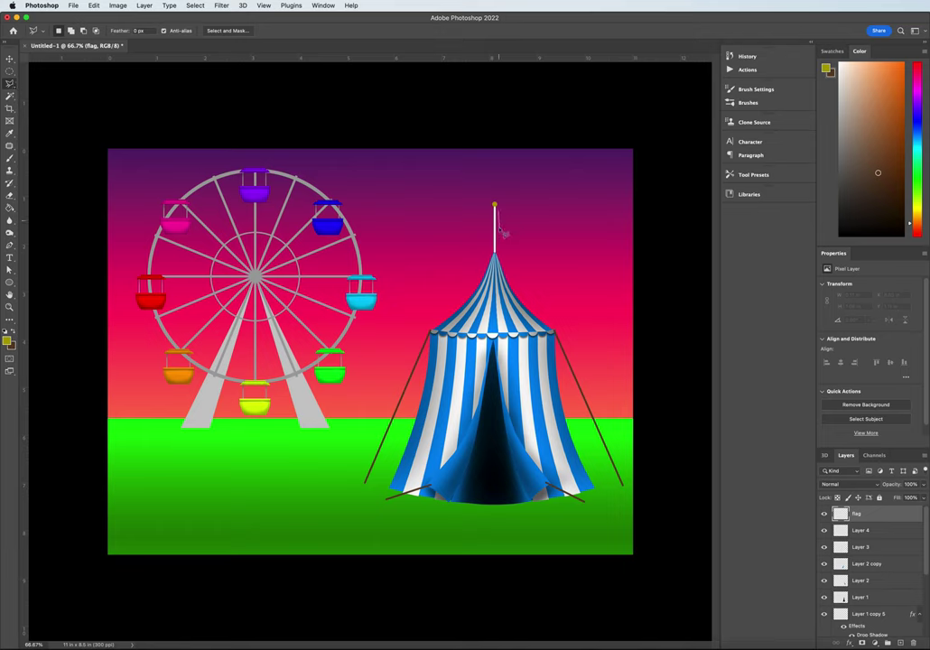
left_click(500, 232)
left_click(503, 216)
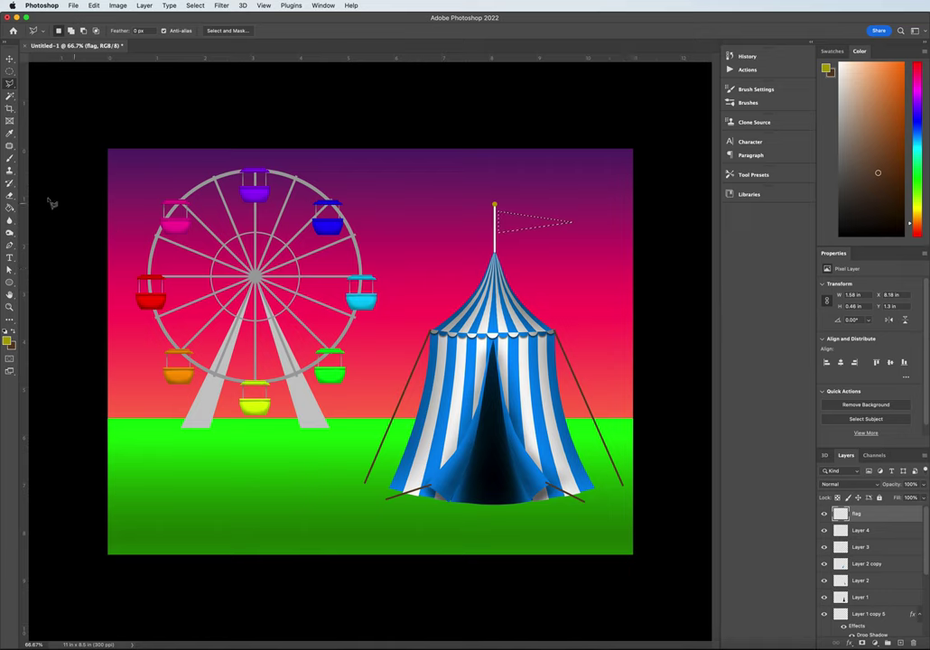
left_click(9, 207)
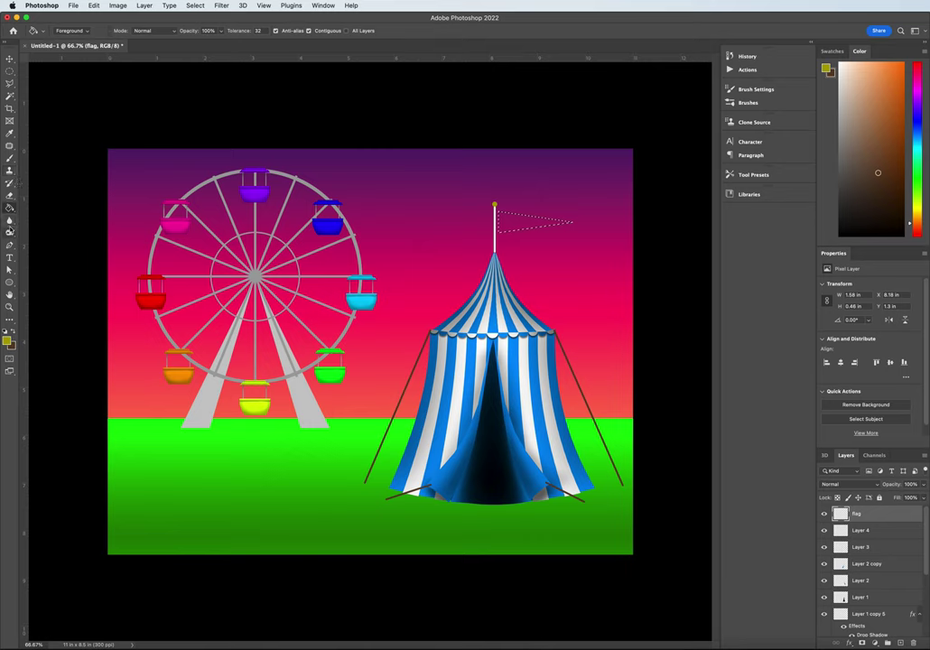
key("i")
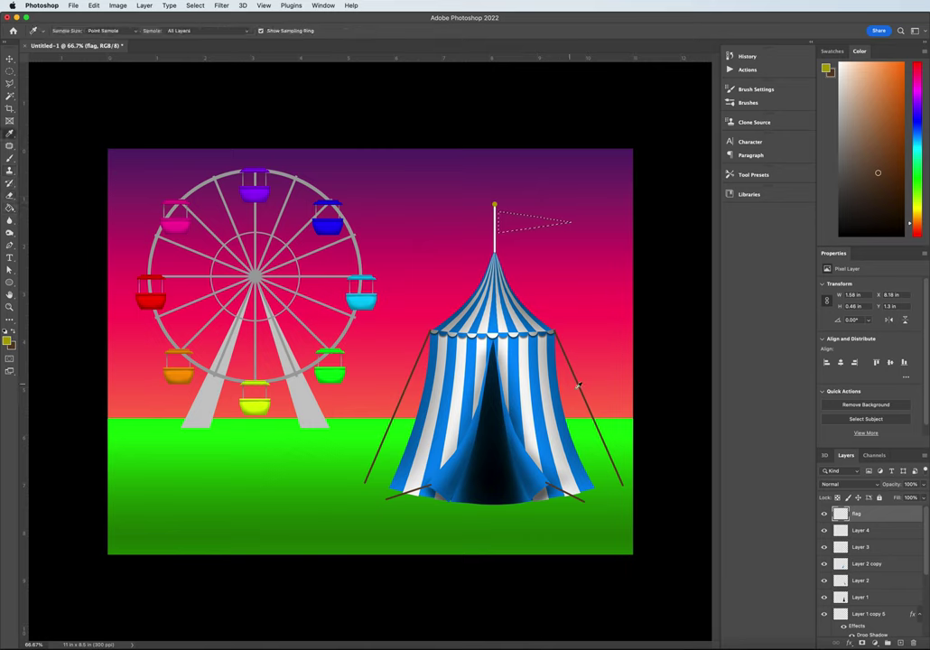
left_click(457, 357)
key("g")
left_click(523, 224)
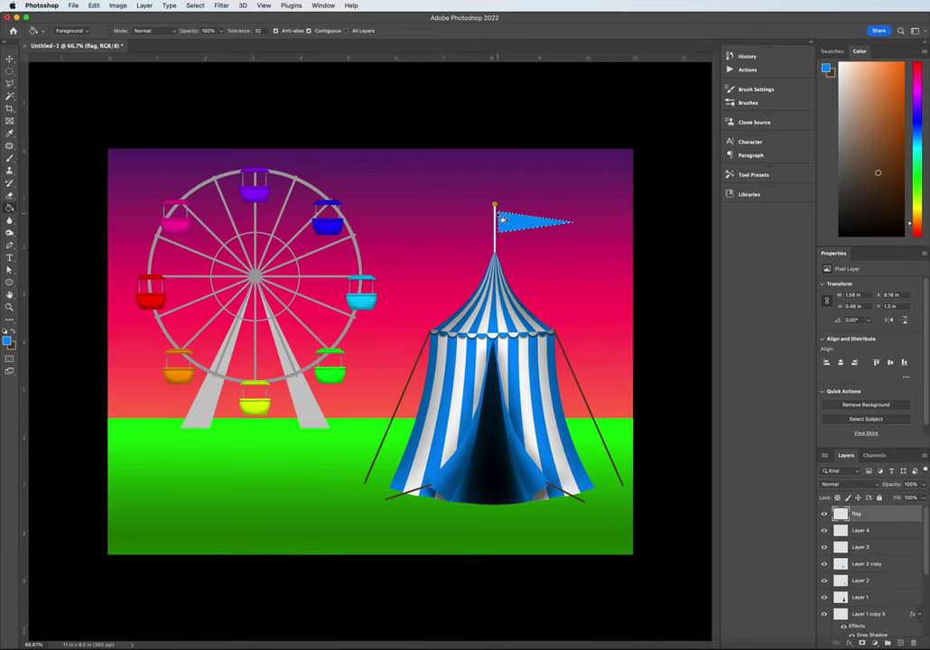
key("super+d")
Warp the blue flag into a rippling, wavy shape
key("super+t")
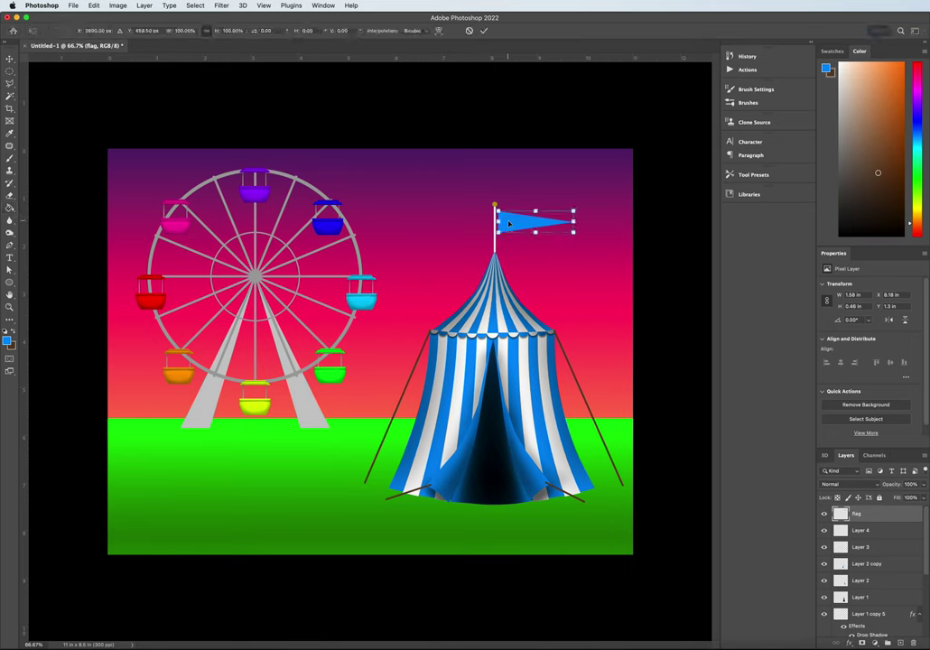
right_click(508, 224)
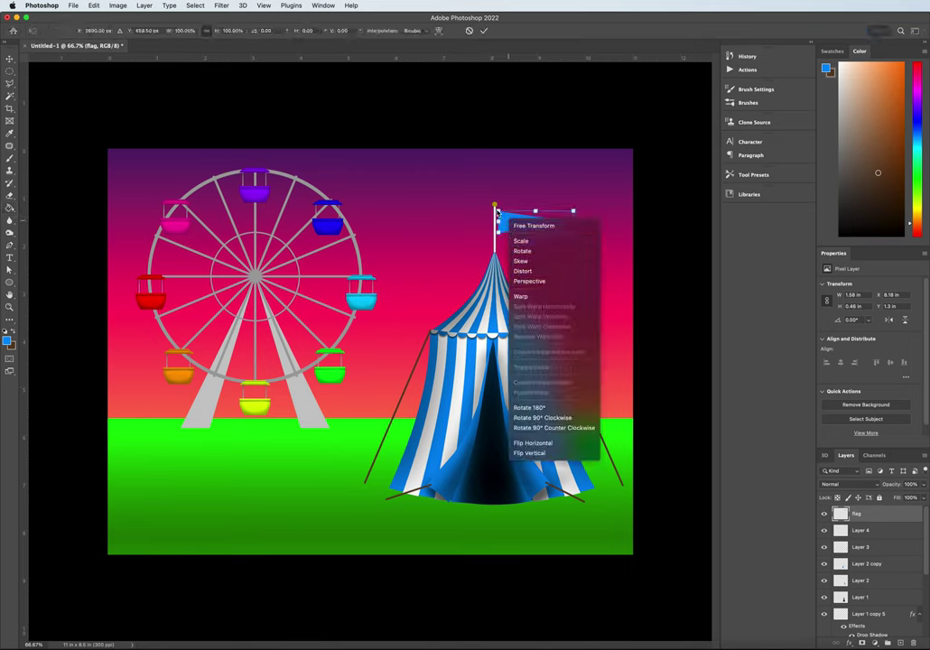
left_click(521, 297)
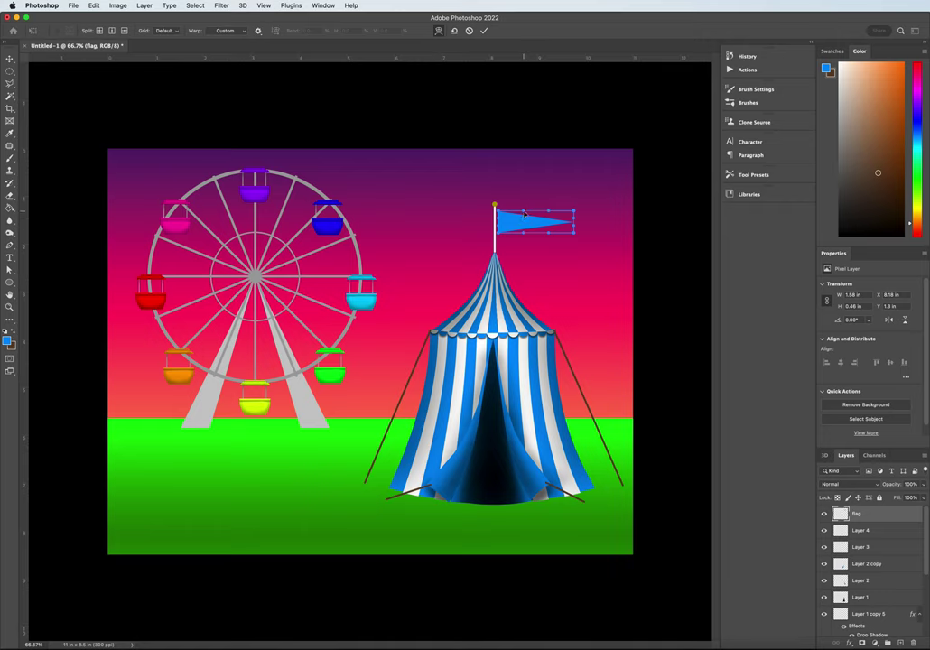
left_click_drag(524, 222, 520, 253)
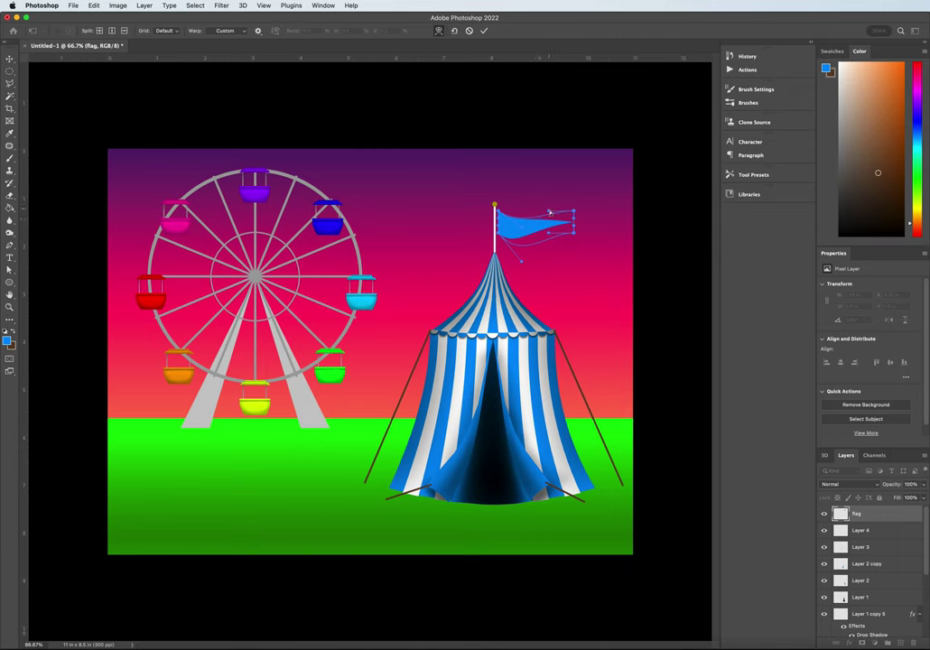
left_click_drag(550, 212, 547, 189)
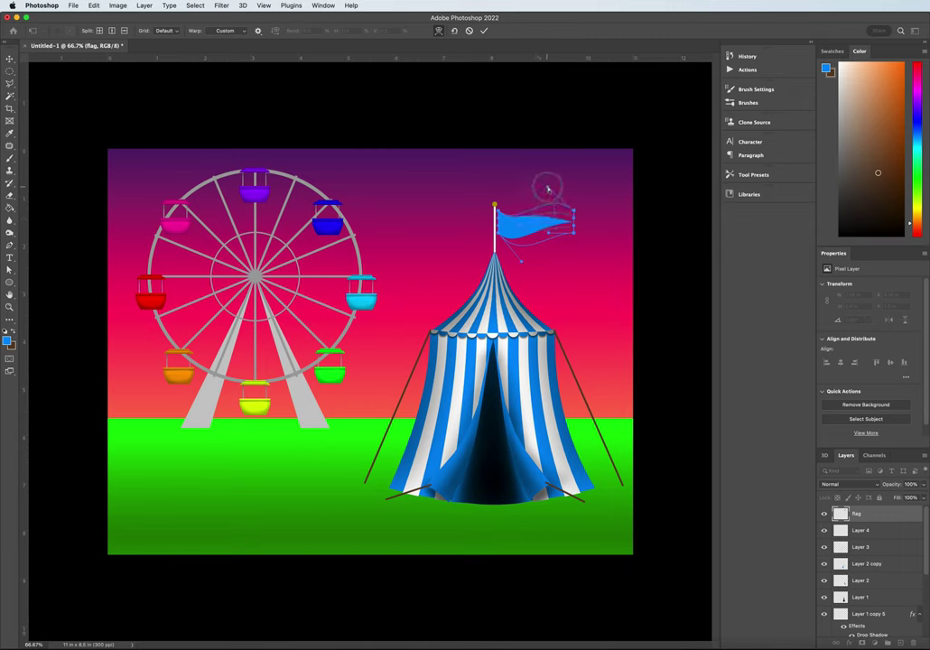
left_click_drag(550, 236, 548, 157)
mouse_move(549, 213)
left_mouse_down()
mouse_move(545, 191)
mouse_move(542, 198)
left_mouse_up()
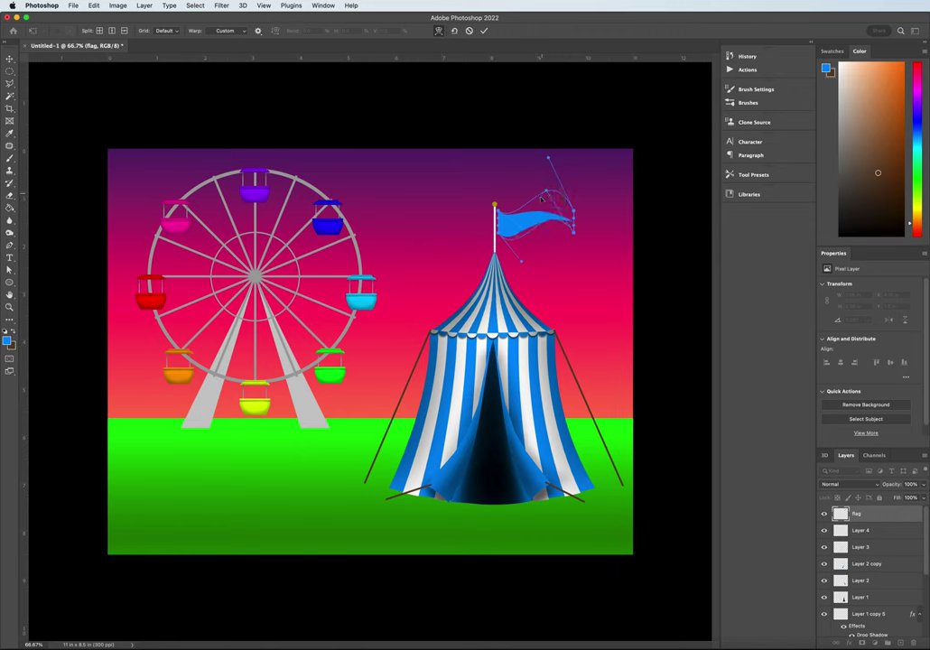
left_click_drag(522, 263, 520, 261)
key("Return")
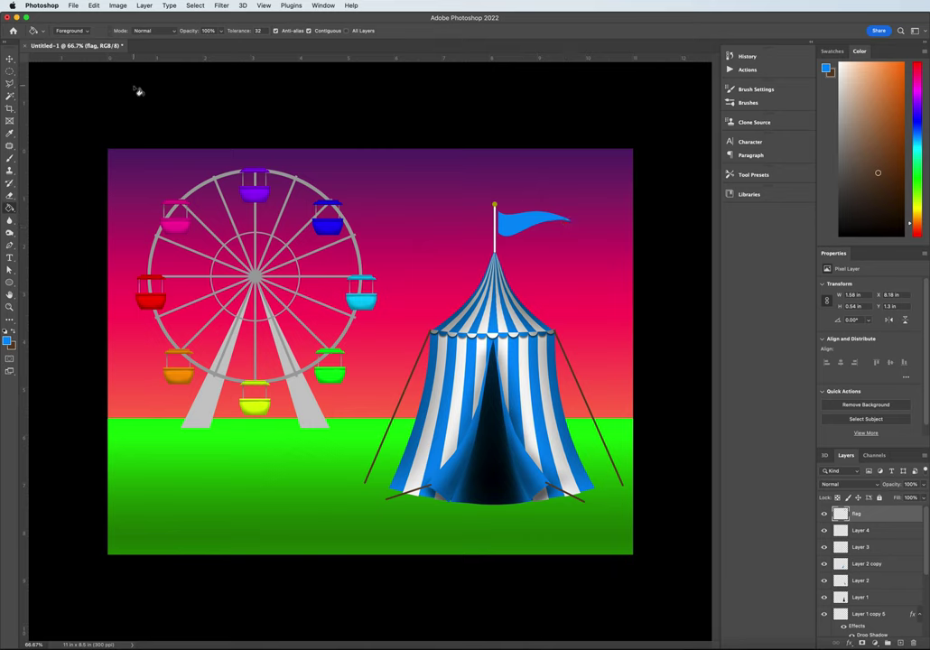
Narrow the flag to about two-thirds width, roughly 1.07 × 0.41 in
key("super+t")
left_click_drag(573, 223, 523, 230)
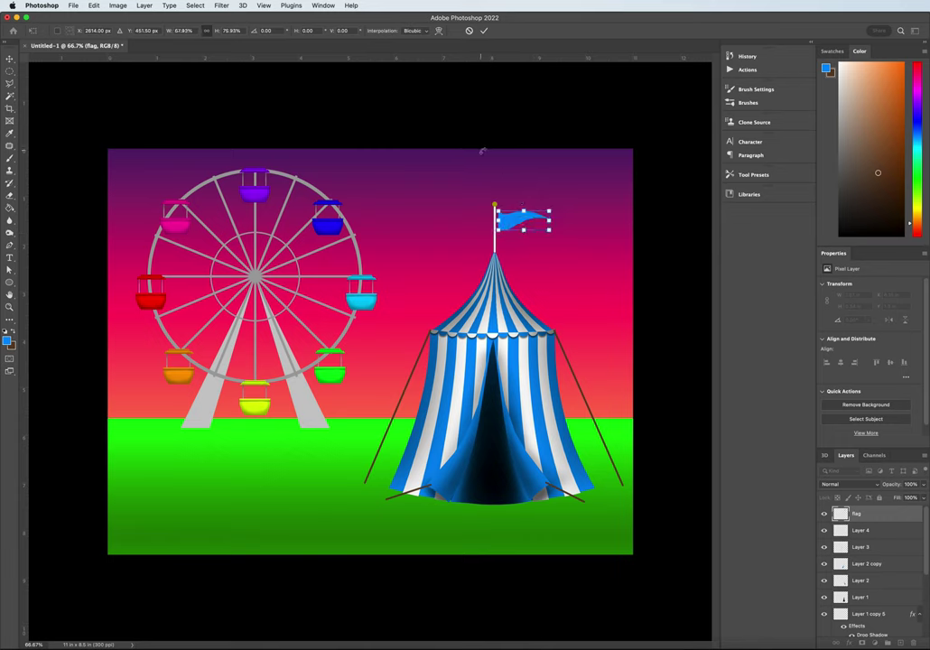
key("Return")
key("g")
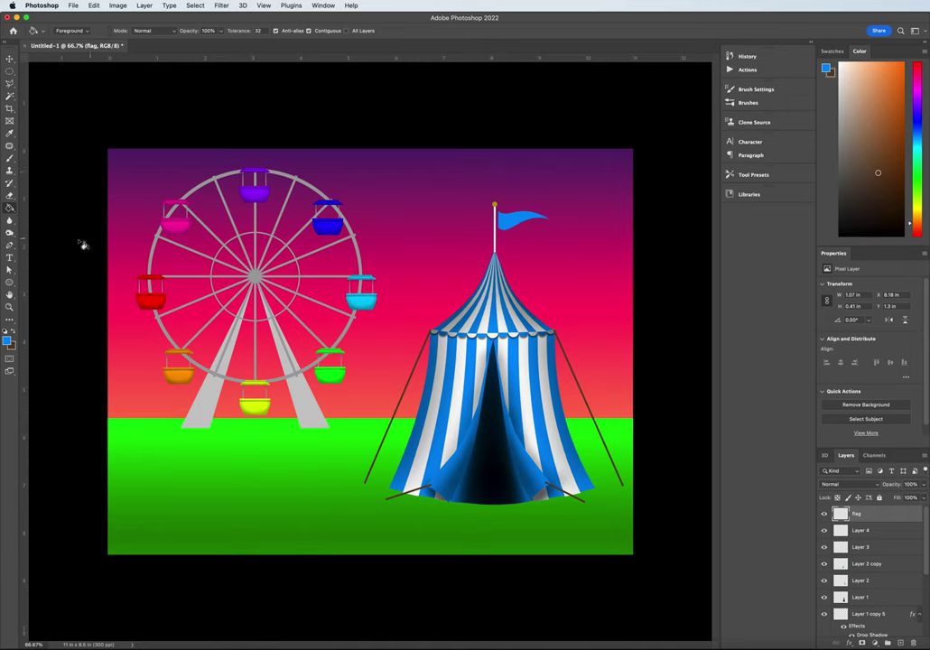
Lighten the gold flagpole top with Dodge, then set Burn to the Highlights range
left_click(10, 233)
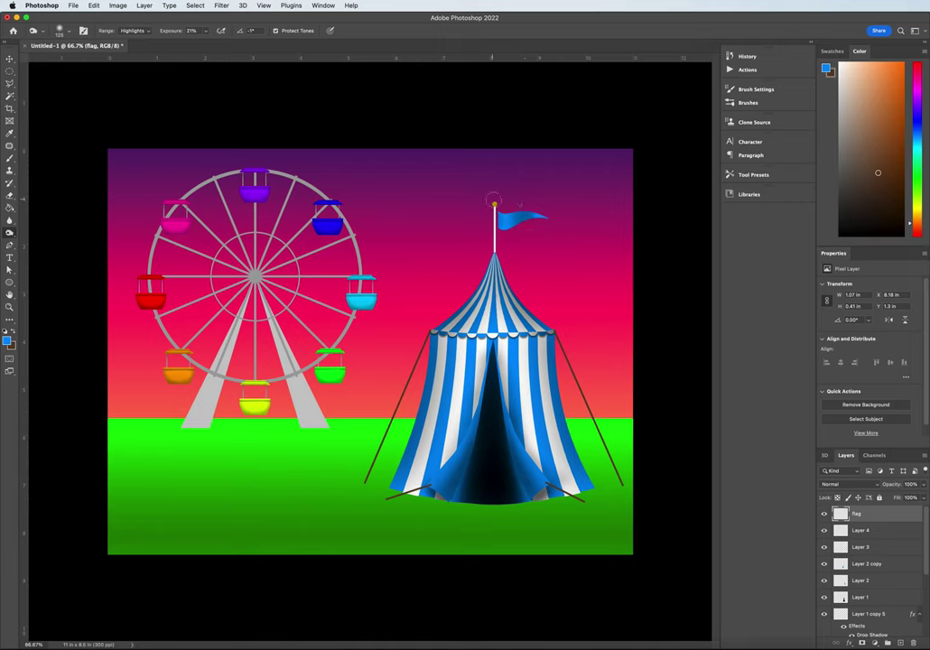
left_click(492, 206)
left_click(10, 232)
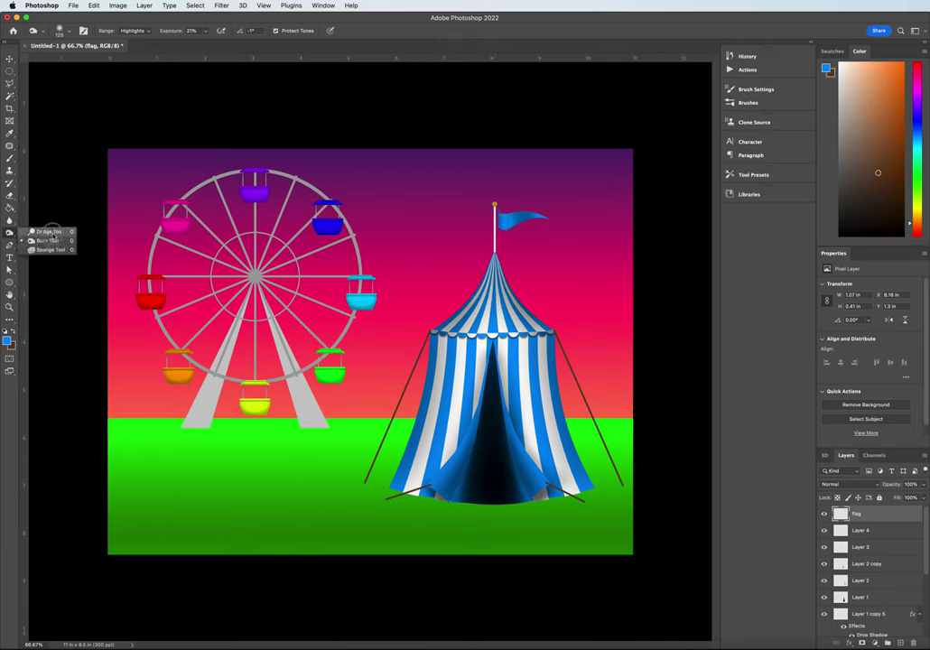
left_click(46, 240)
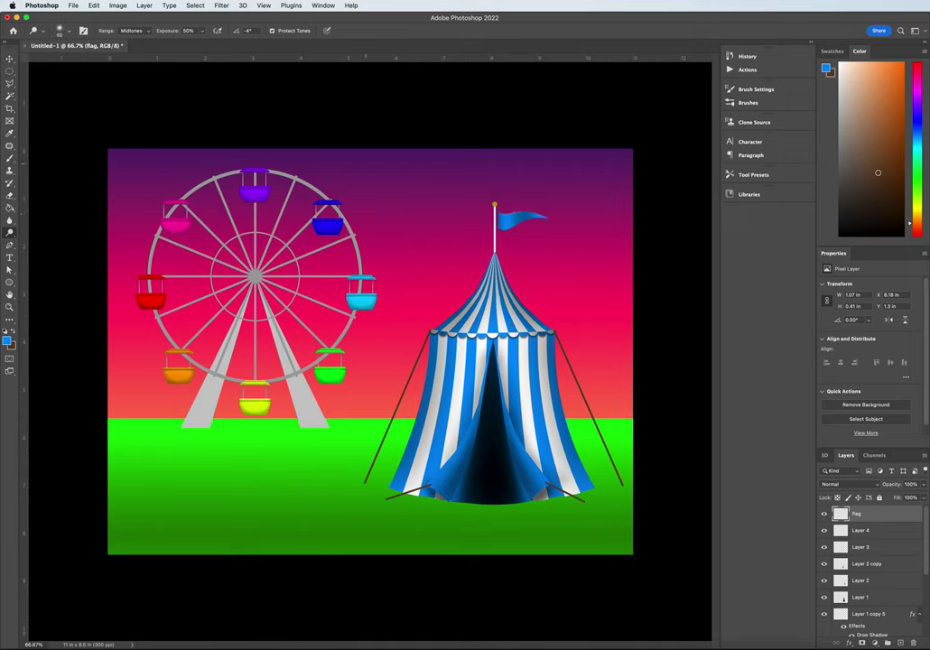
left_click(132, 31)
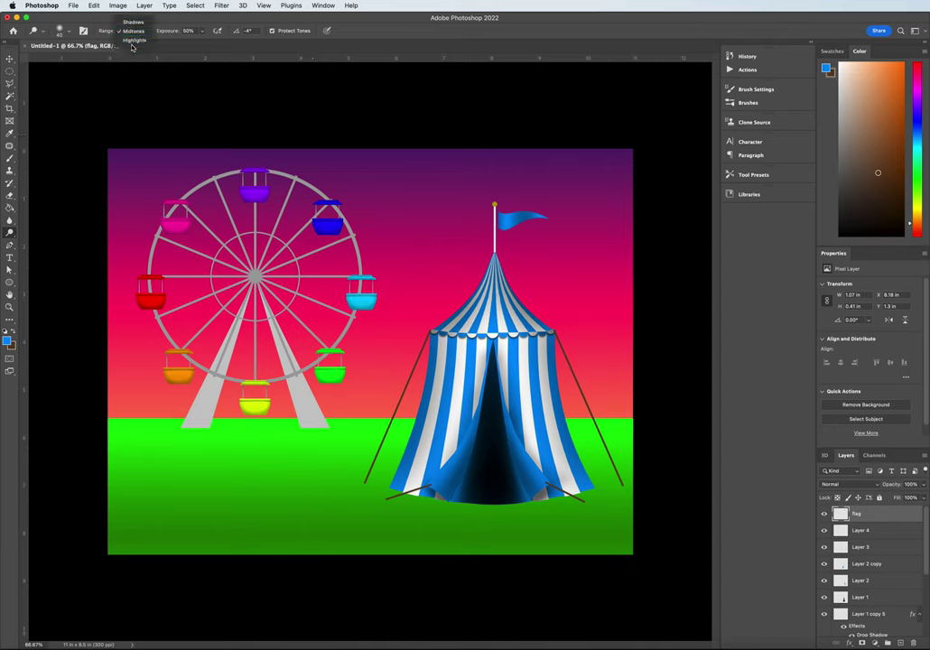
left_click(134, 41)
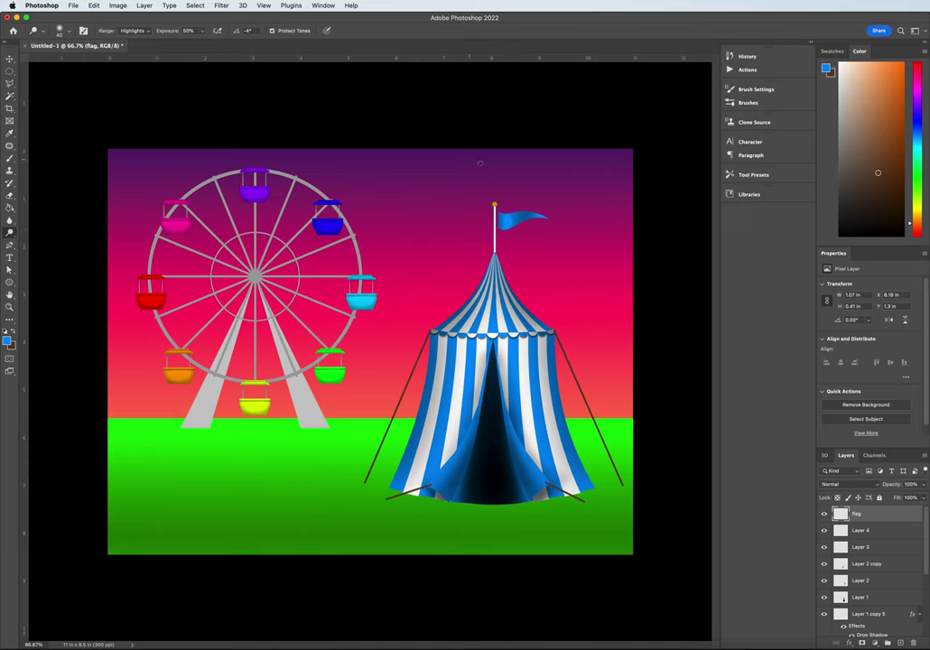
Set the toning tool to 21% exposure and a 45 brush, then add empty Layer 5
right_click(10, 232)
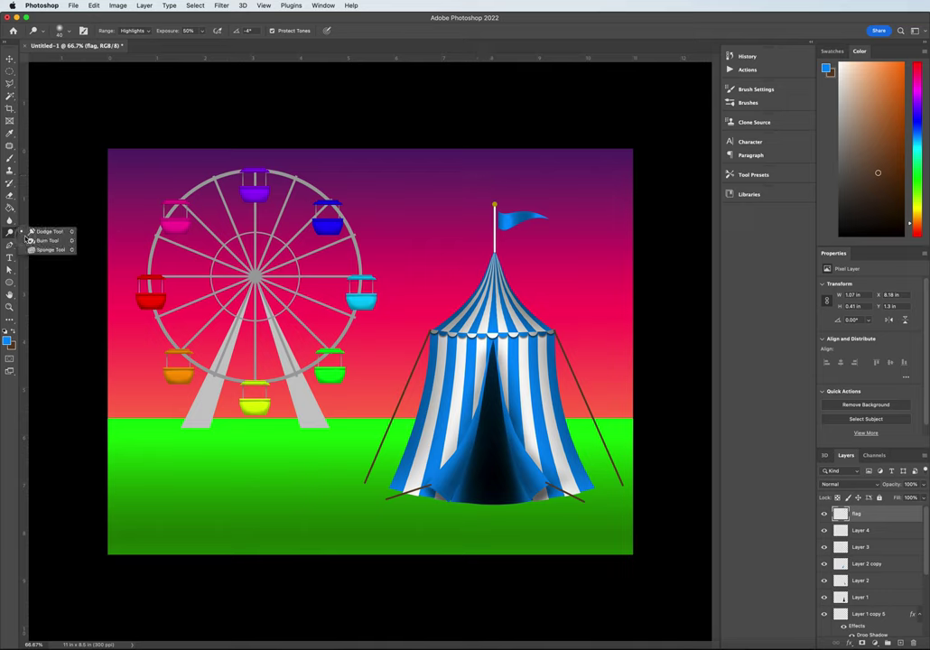
left_click(50, 238)
key("bracketleft")
key("bracketleft")
key("bracketleft")
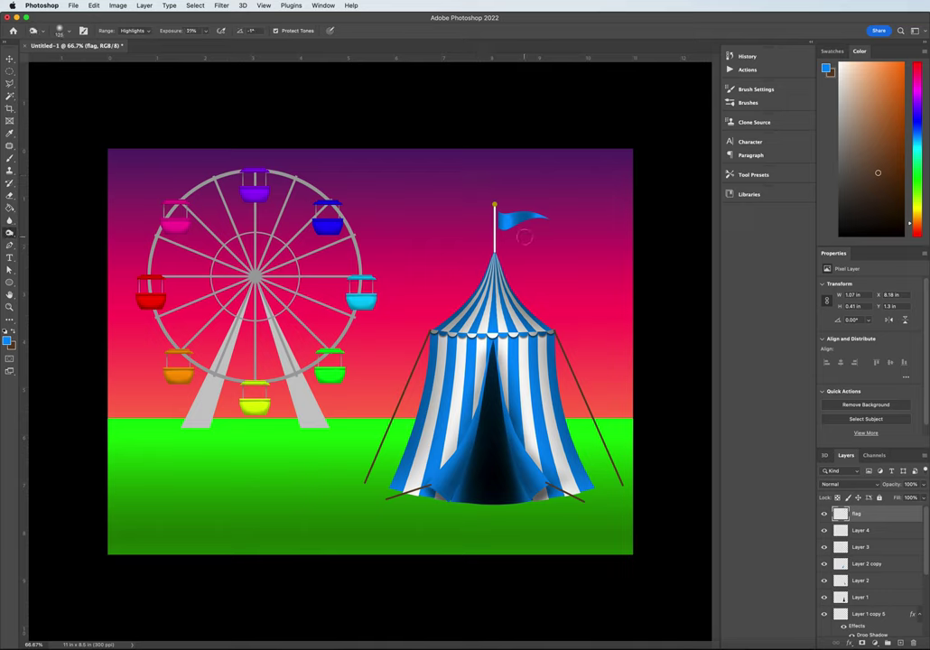
key("2")
key("1")
key("bracketleft")
key("bracketleft")
key("bracketleft")
key("bracketleft")
left_click(900, 644)
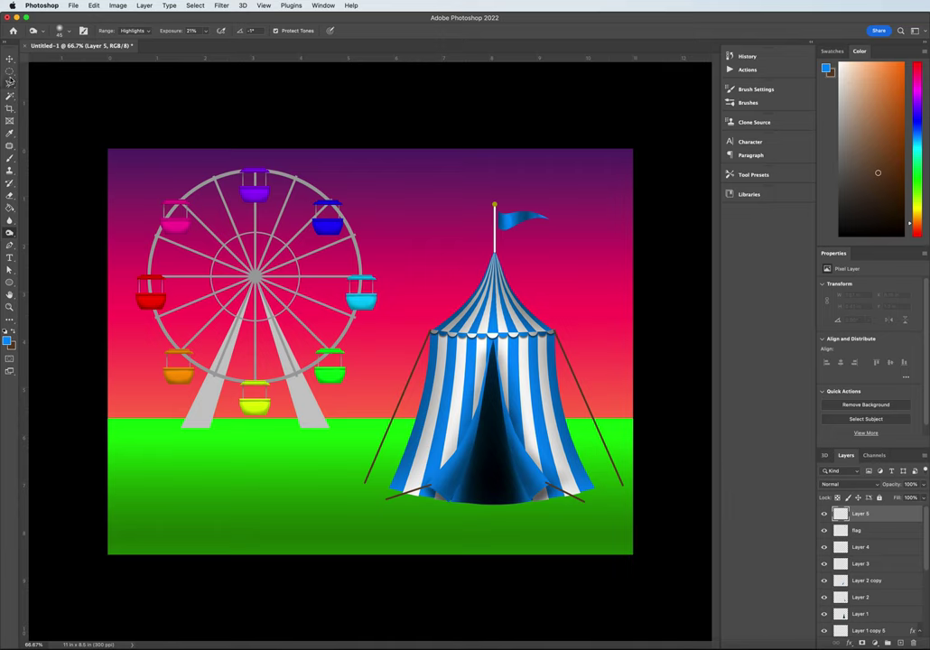
left_click(10, 72)
Fill a small circle below the ferris wheel with gold-brown #a38337 as the girl's head
left_click_drag(10, 73, 46, 78)
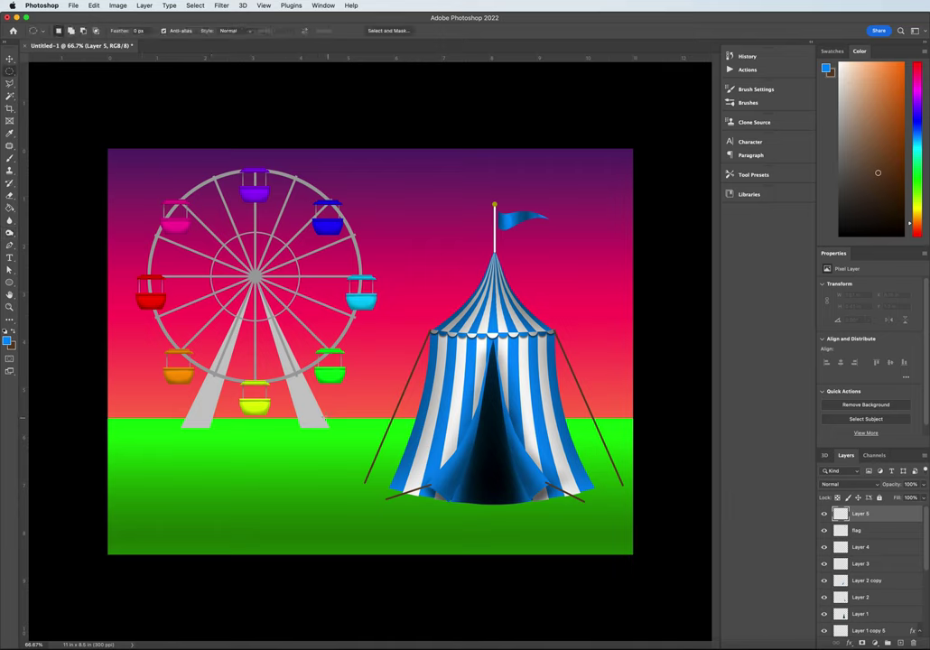
left_click_drag(238, 434, 262, 460)
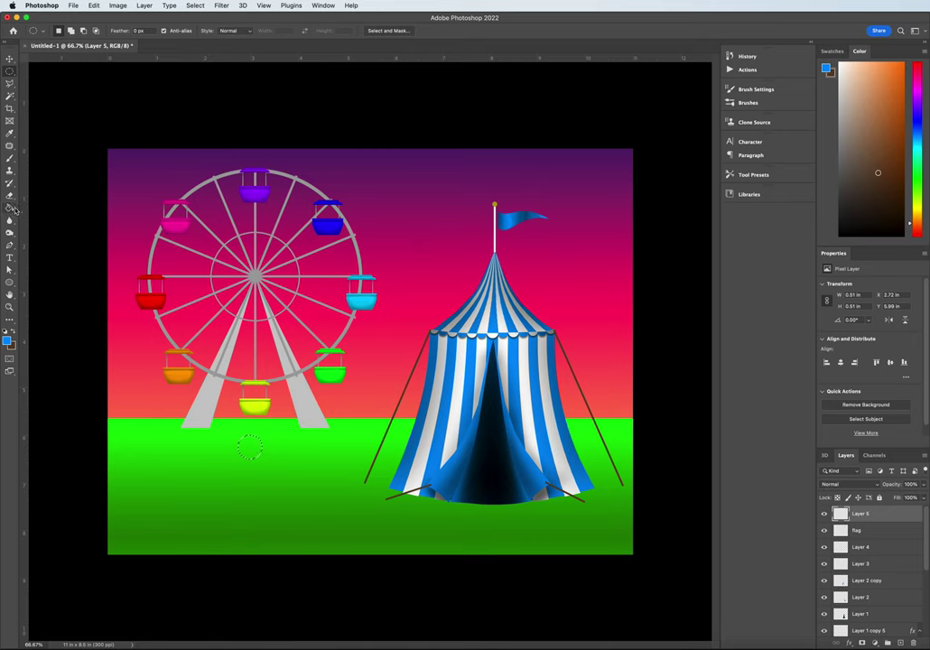
left_click(7, 335)
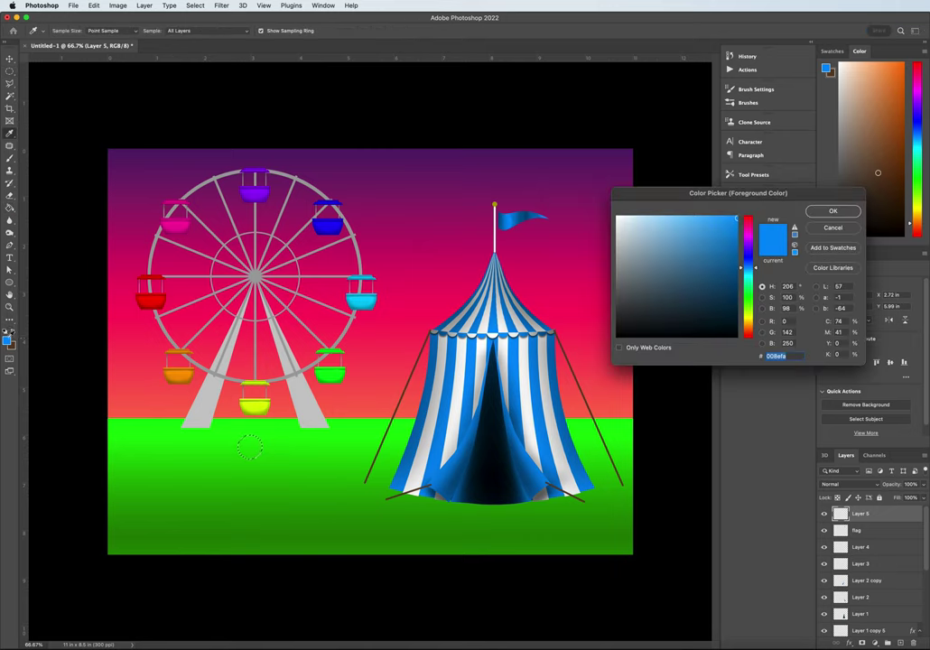
left_click_drag(746, 305, 746, 322)
mouse_move(708, 284)
left_mouse_down()
mouse_move(689, 285)
mouse_move(703, 271)
mouse_move(697, 260)
left_mouse_up()
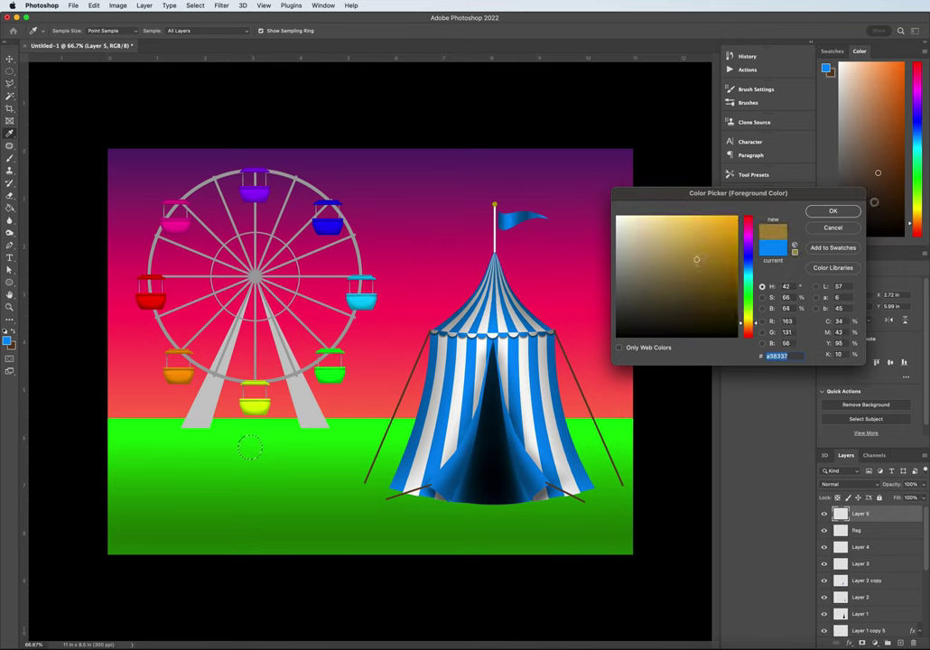
left_click(829, 211)
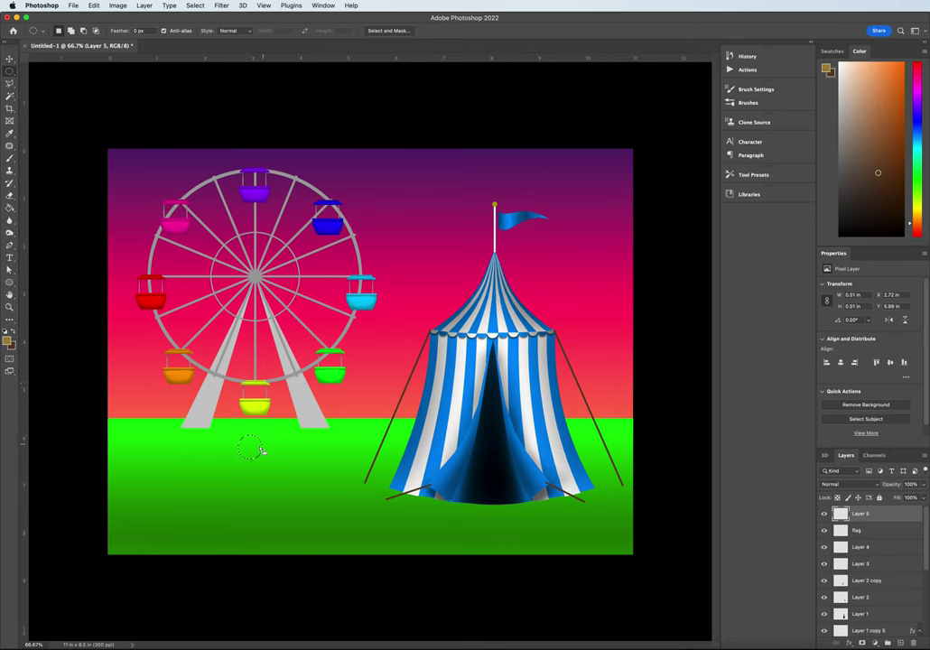
key("g")
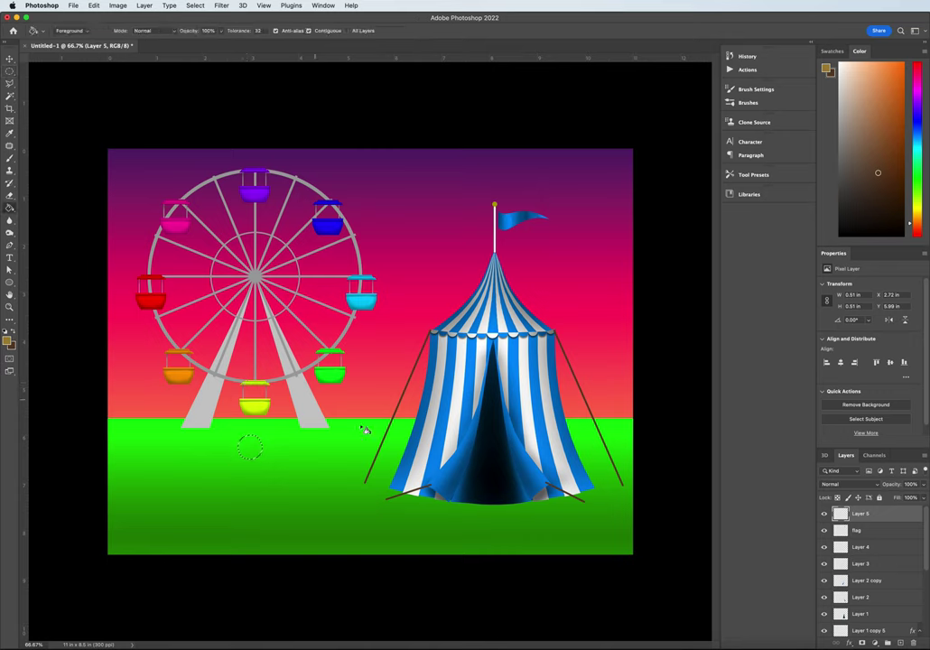
left_click(257, 452)
Trace the girl's upper body outline beneath the head with the Polygonal Lasso
left_click(10, 71)
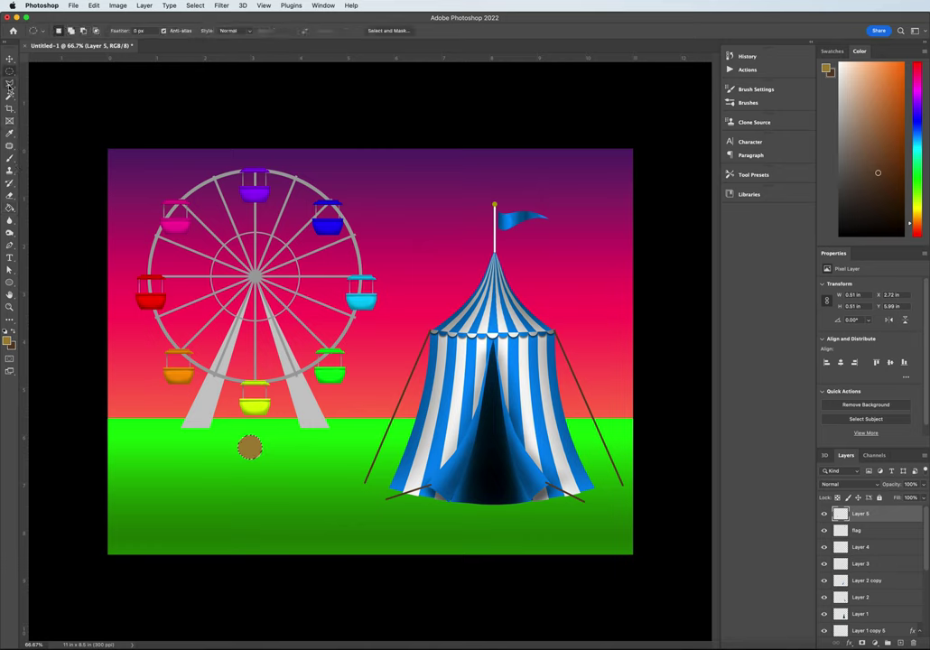
left_click(10, 83)
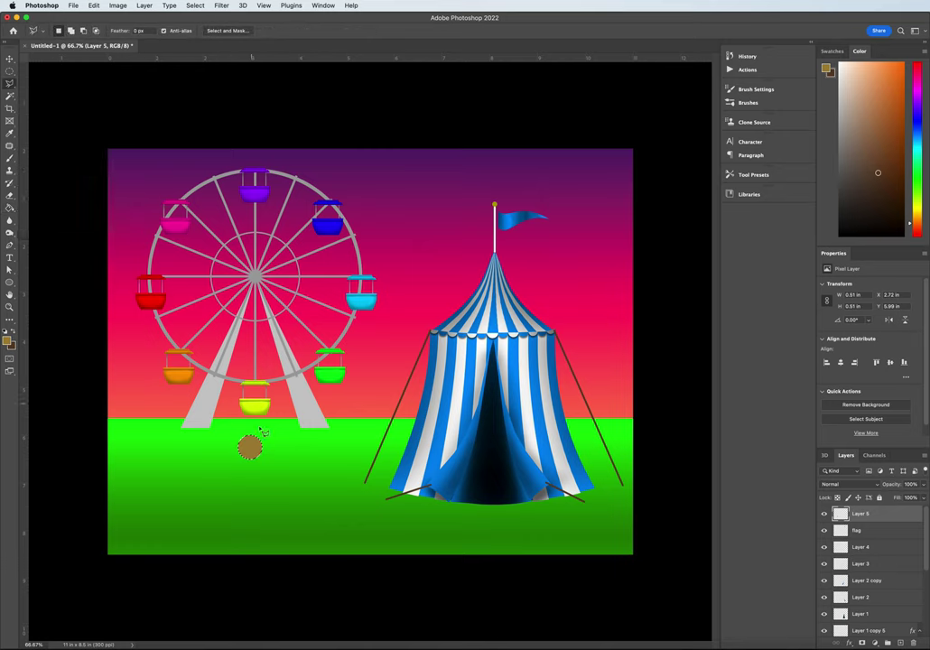
left_click(249, 460)
left_click(263, 465)
mouse_move(269, 485)
left_mouse_down()
mouse_move(264, 479)
mouse_move(269, 502)
mouse_move(250, 513)
left_mouse_up()
left_click_drag(234, 482, 234, 485)
left_click(244, 463)
left_click(7, 336)
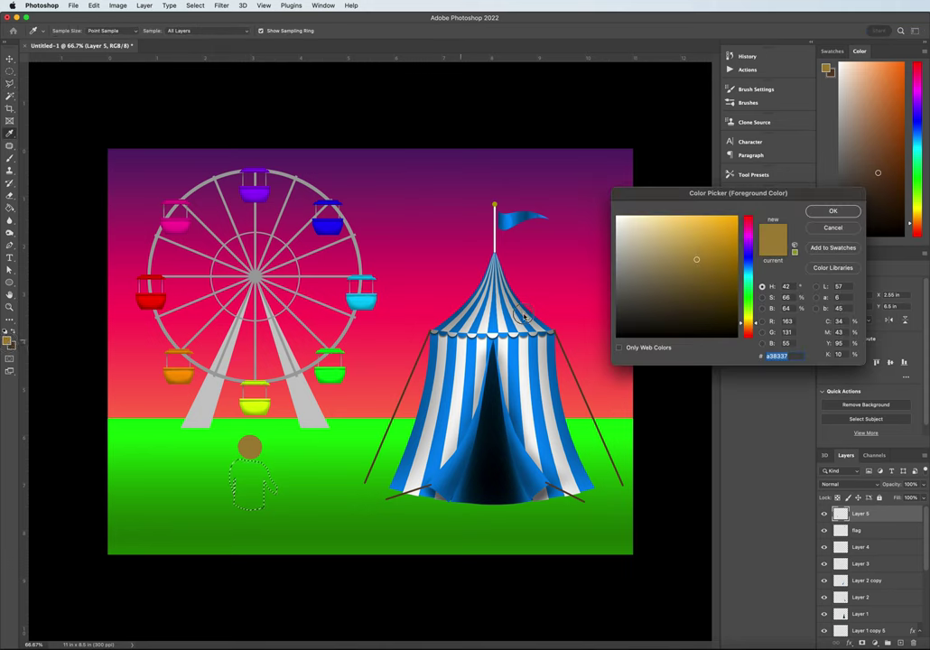
Fill the body selection with magenta for the girl's top
left_click_drag(731, 237, 737, 218)
left_click_drag(748, 323, 753, 232)
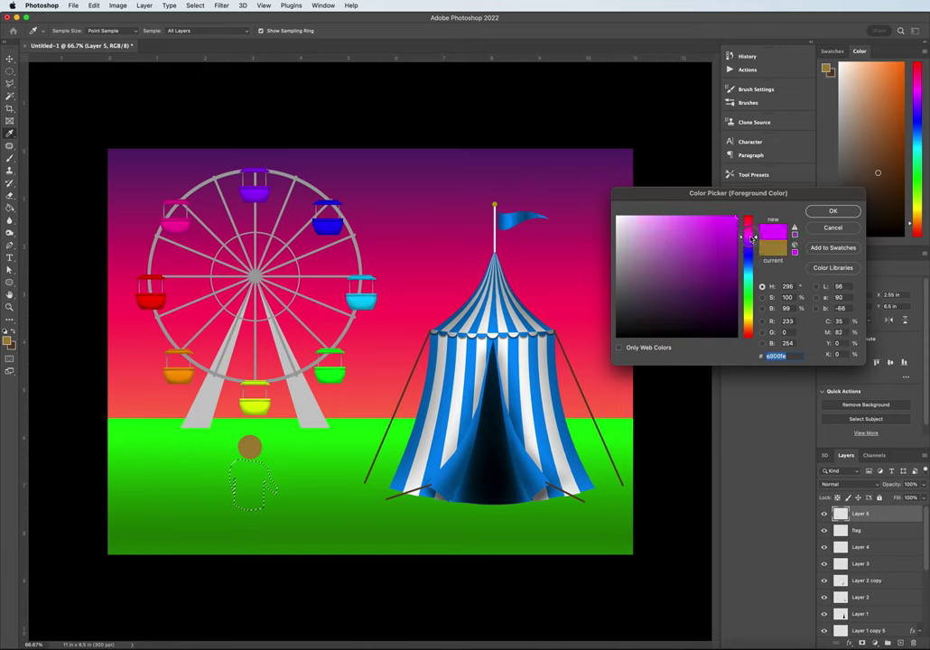
left_click(829, 211)
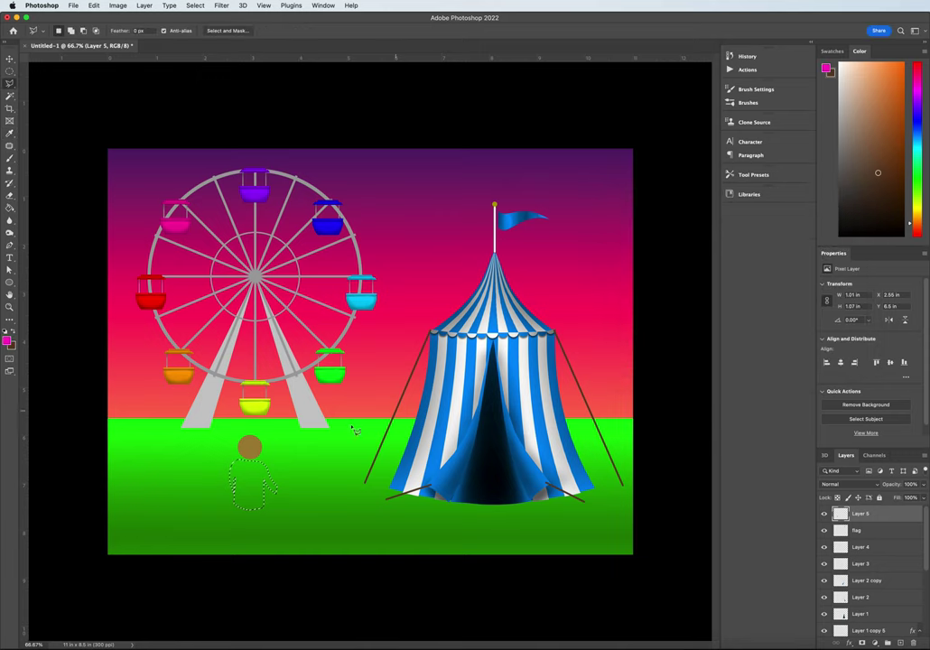
left_click(9, 208)
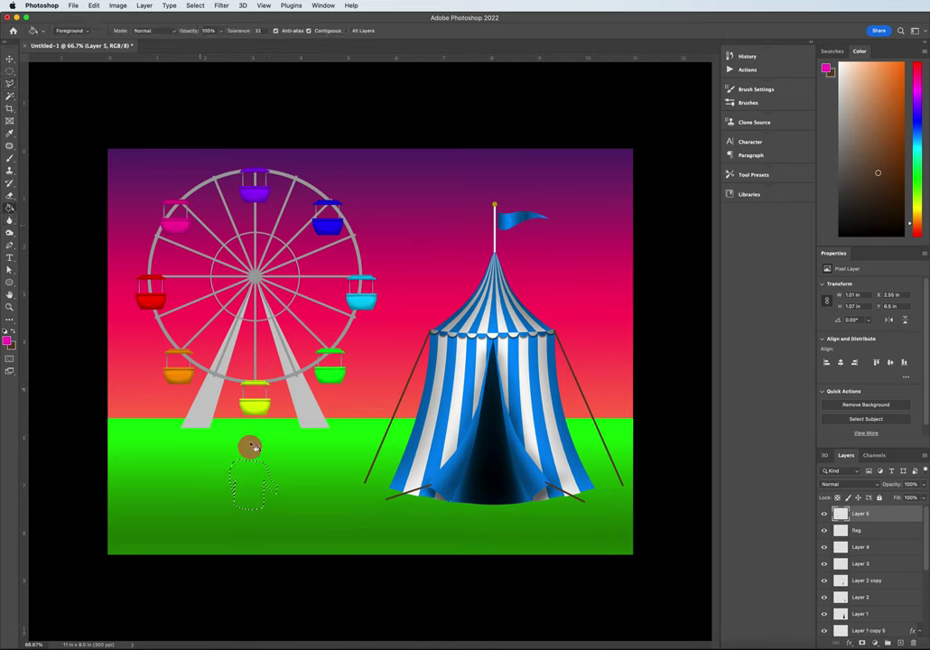
left_click(252, 497)
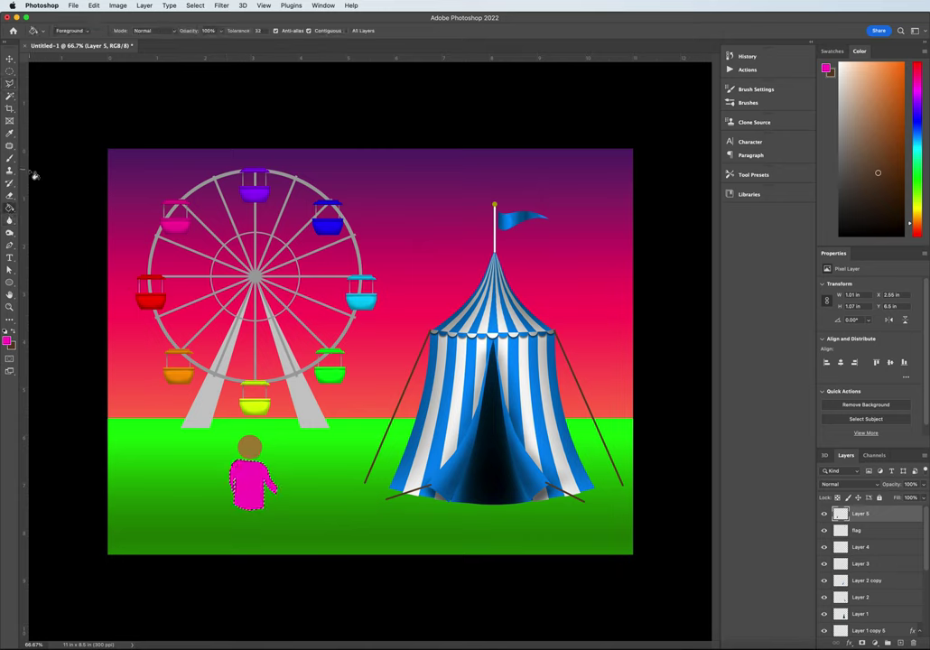
Outline the girl's legs below the shirt with the lasso
left_click(10, 83)
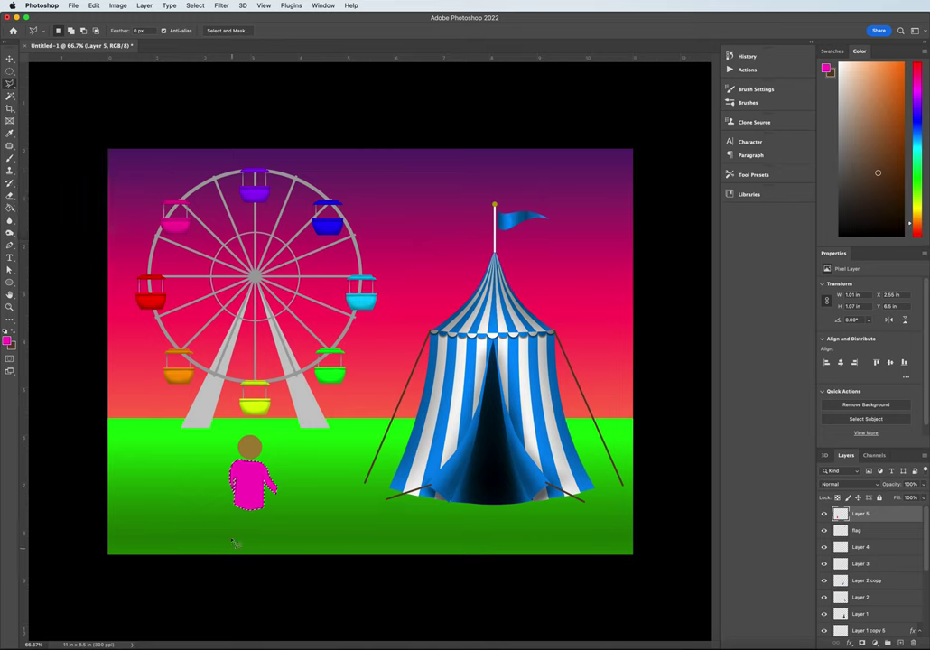
left_click(238, 510)
mouse_move(280, 535)
left_mouse_down()
mouse_move(269, 544)
mouse_move(274, 559)
mouse_move(263, 558)
mouse_move(266, 547)
left_mouse_up()
mouse_move(254, 526)
left_mouse_down()
mouse_move(242, 556)
mouse_move(217, 554)
mouse_move(228, 550)
left_mouse_up()
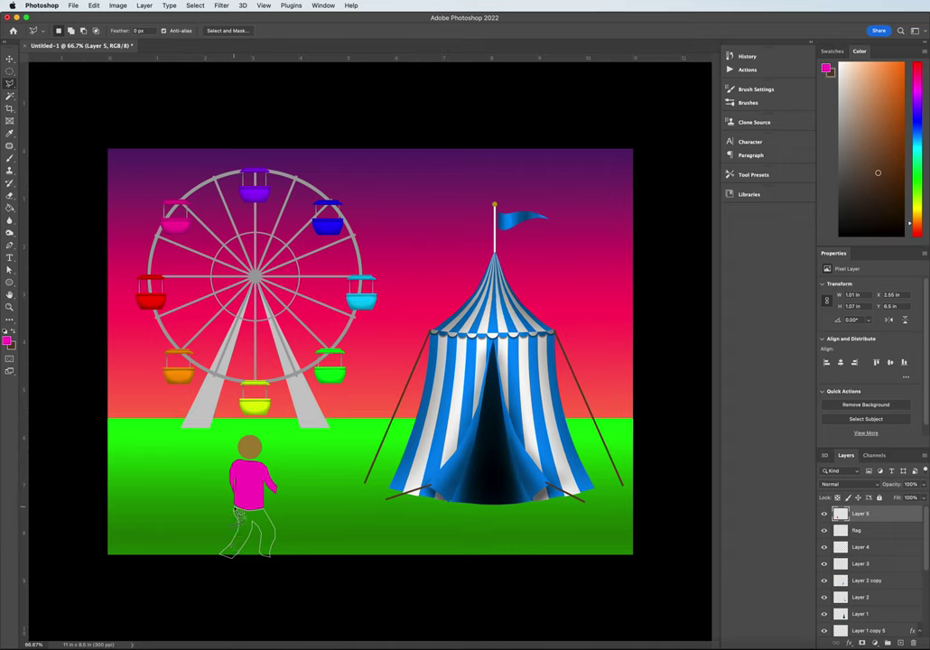
left_click_drag(237, 509, 238, 504)
Fill the legs with light blue for jeans and deselect
left_click(918, 140)
left_click_drag(872, 93, 899, 105)
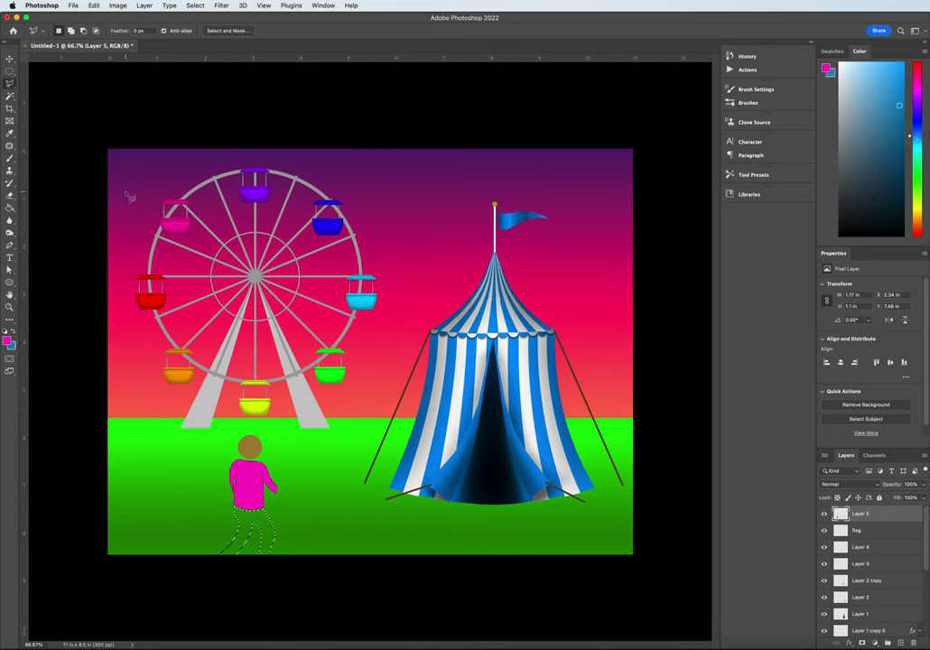
left_click(10, 209)
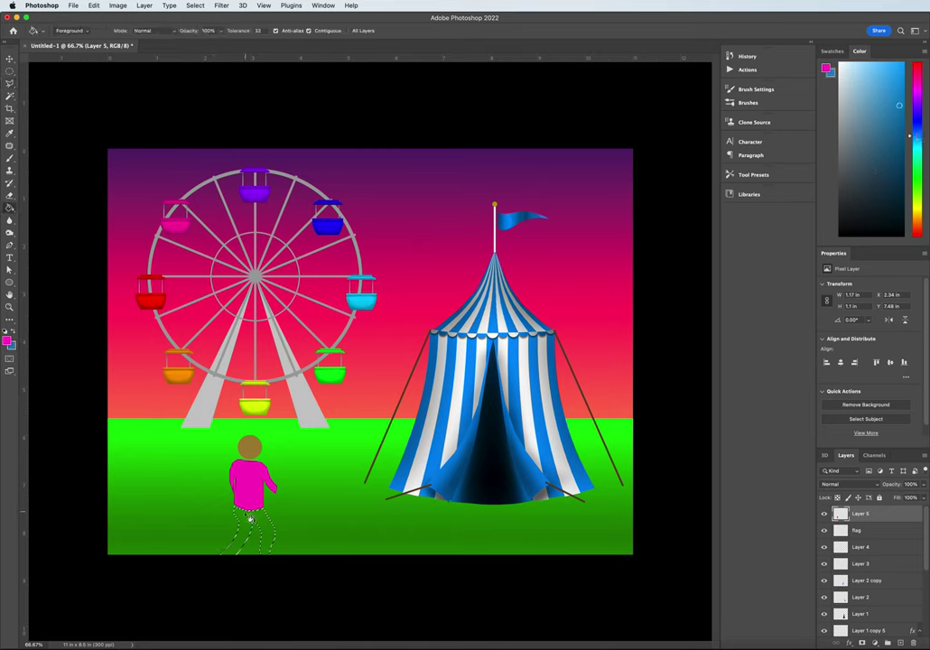
left_click(161, 442)
key("x")
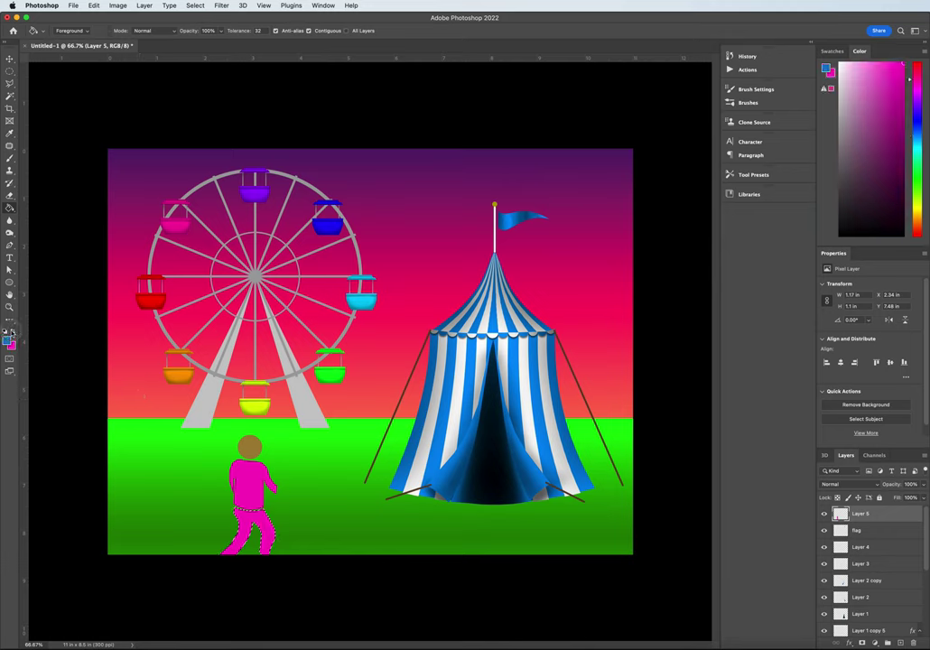
left_click(245, 531)
key("super+d")
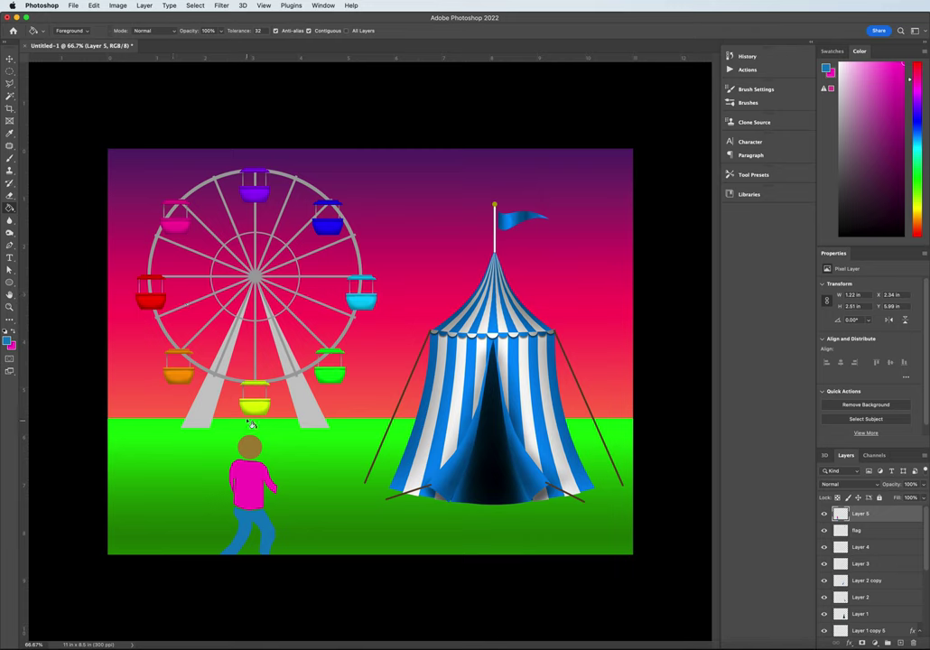
left_click(10, 83)
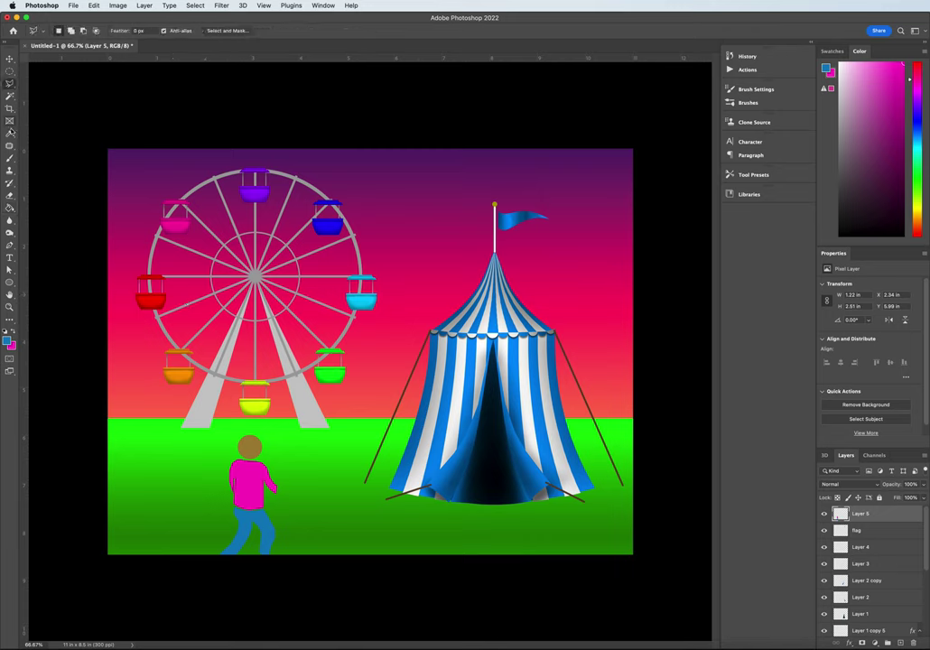
left_click(10, 207)
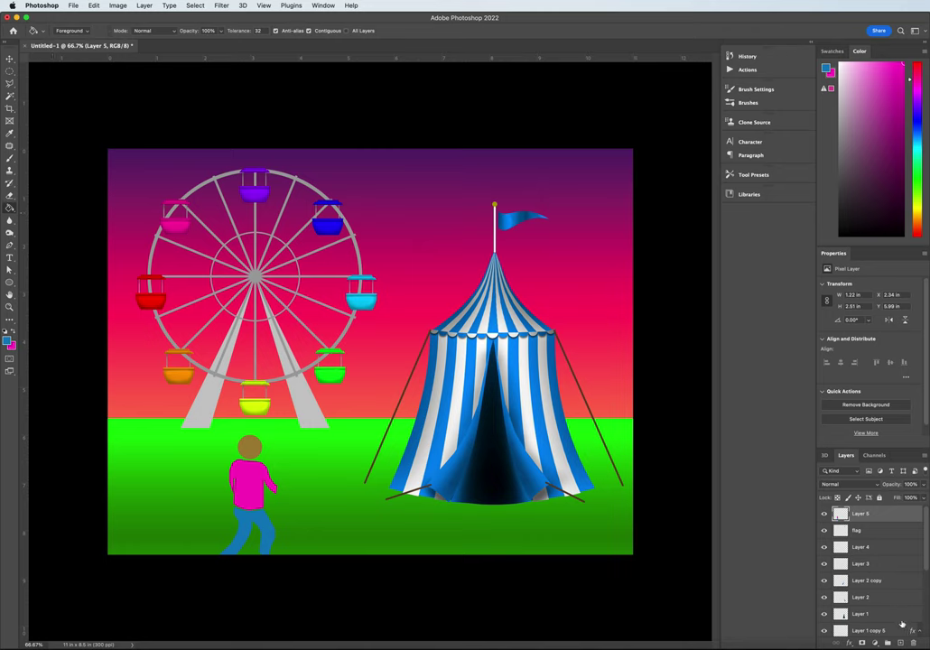
Add Layer 6 and set the foreground colour to a dark brown
left_click(901, 643)
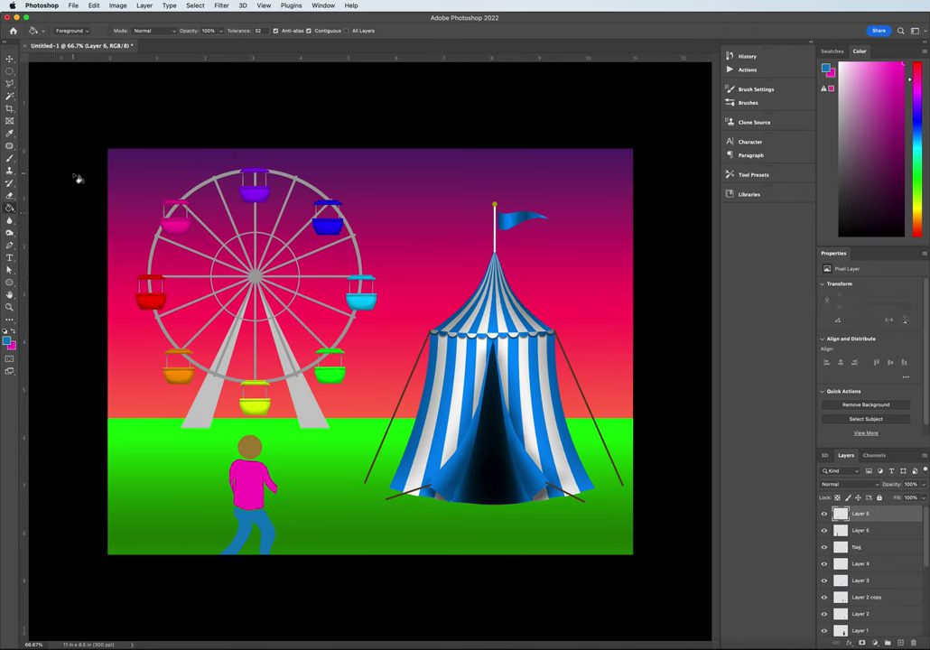
left_click(7, 340)
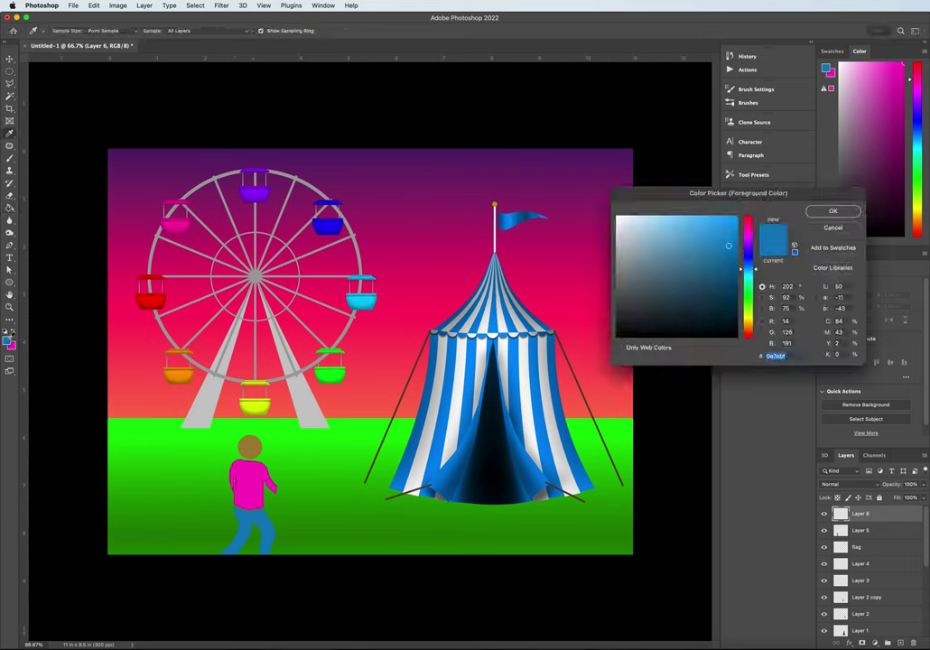
left_click(749, 321)
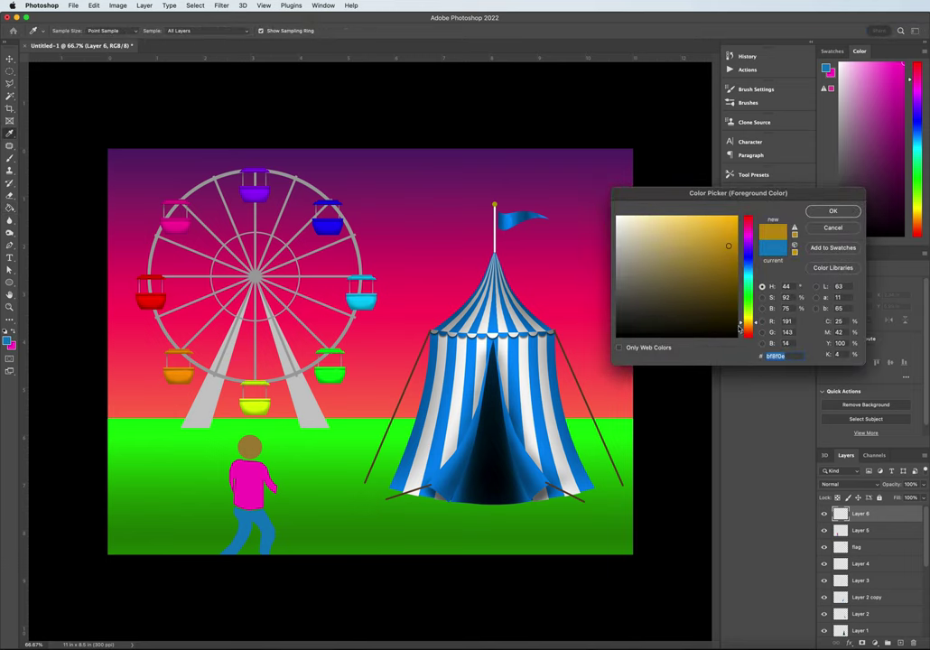
left_click(721, 308)
left_click(832, 211)
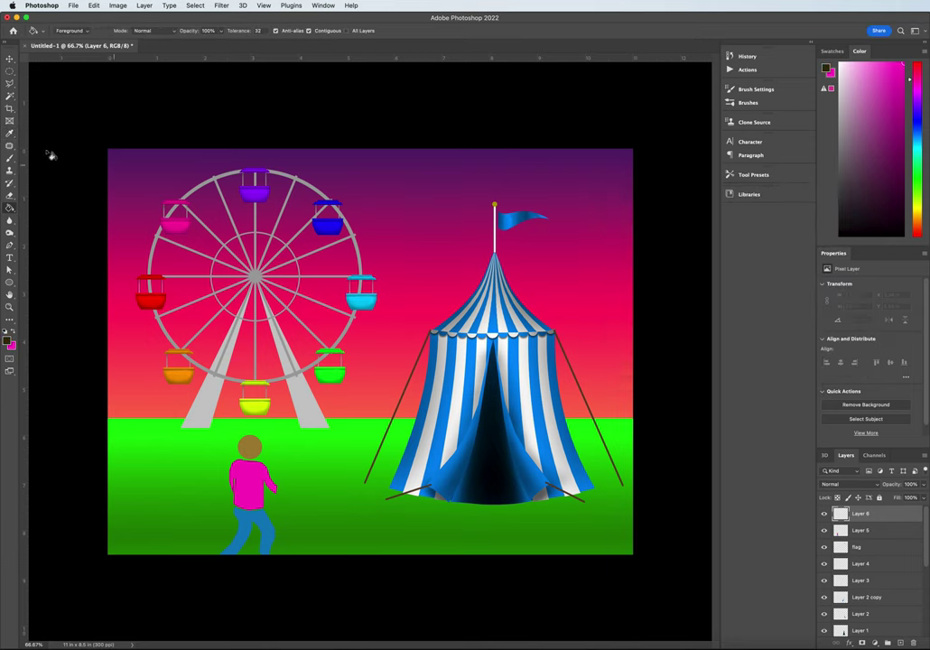
Brush a dark brown ponytail and hair over the girl's head
left_click(11, 159)
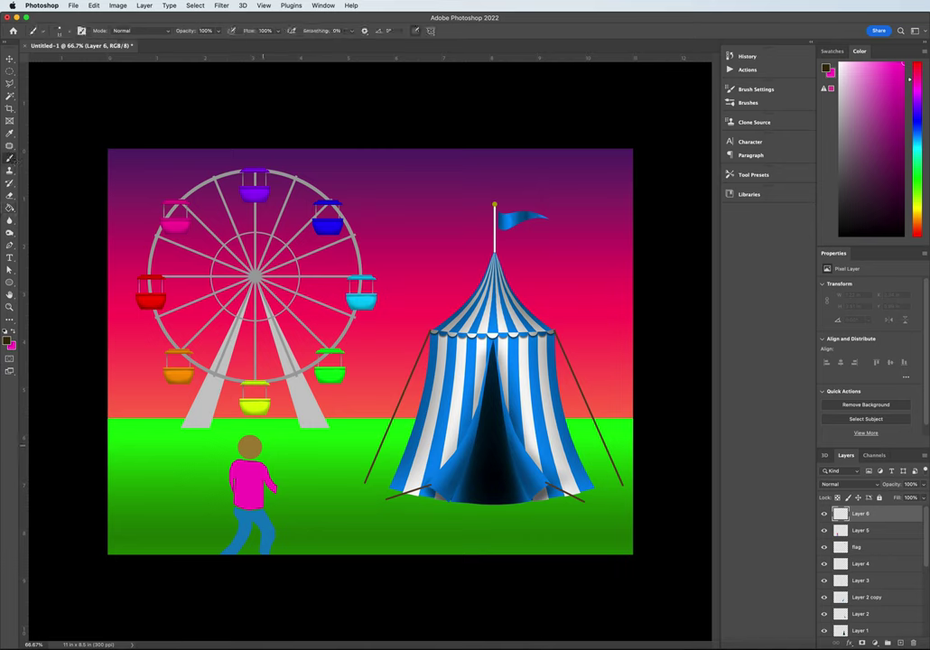
mouse_move(245, 438)
left_mouse_down()
mouse_move(236, 463)
mouse_move(245, 469)
left_mouse_up()
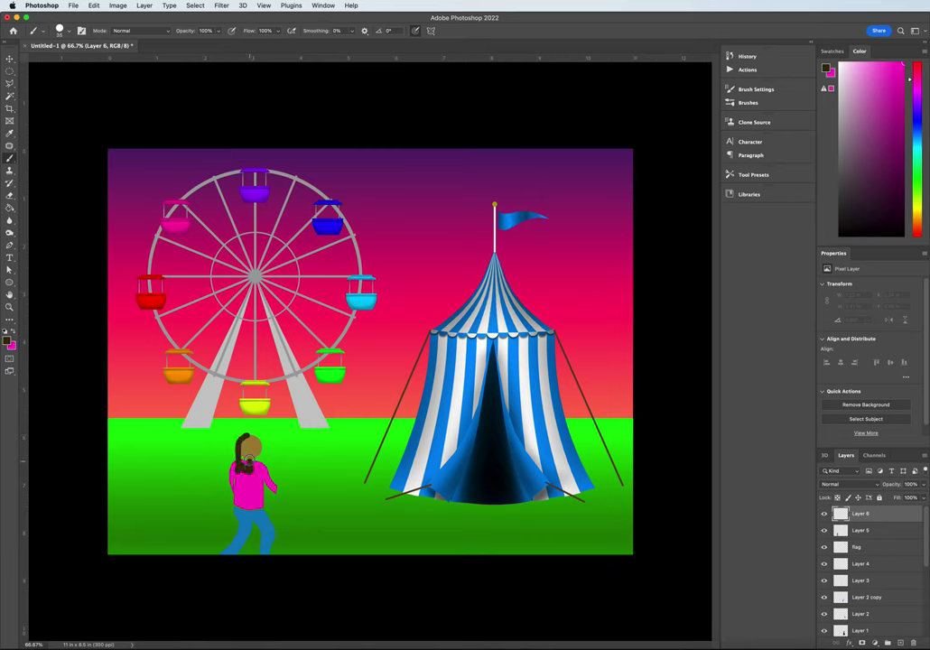
left_click_drag(255, 438, 243, 471)
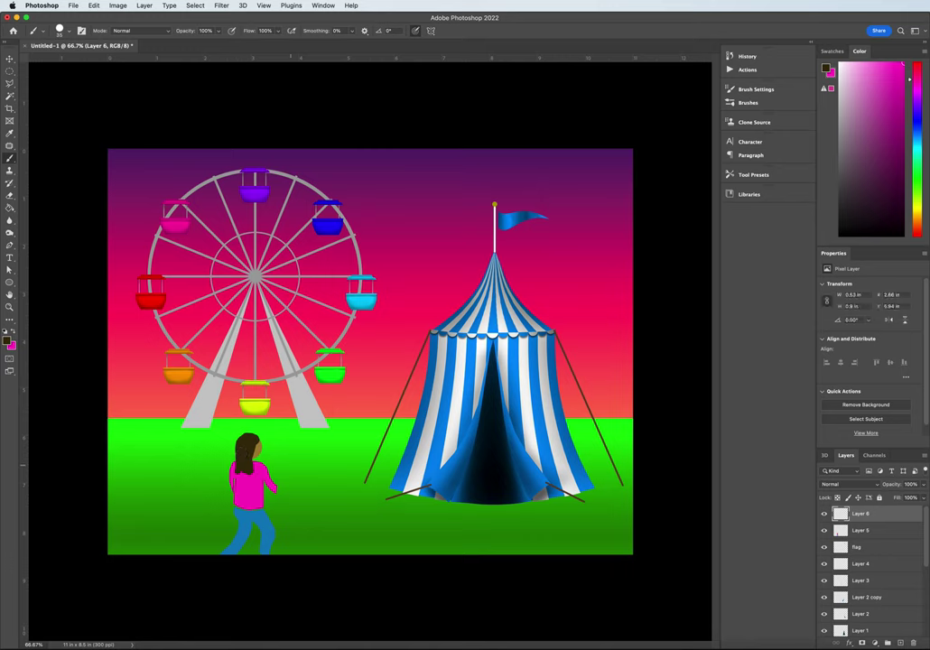
left_click(11, 58)
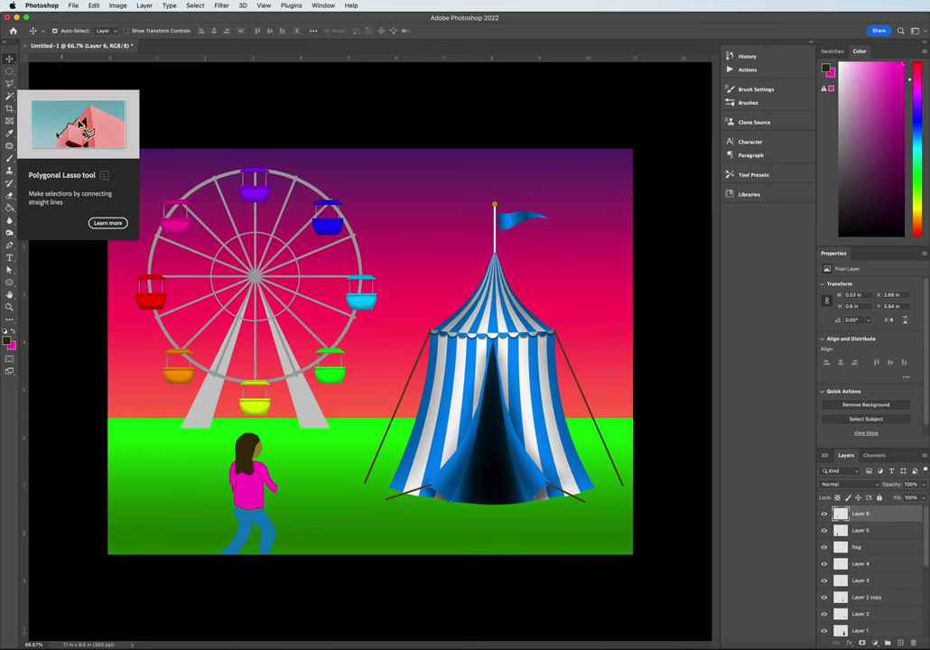
On new Layer 7, lasso a winding path outline from the tent entrance to the bottom edge
left_click(10, 83)
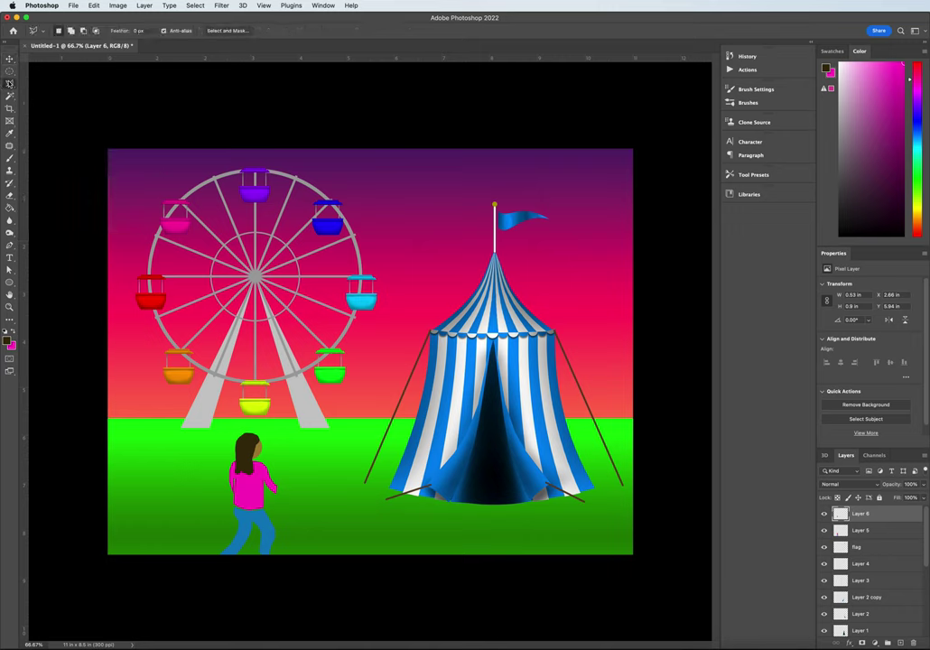
right_click(9, 83)
left_click(45, 70)
left_click(901, 644)
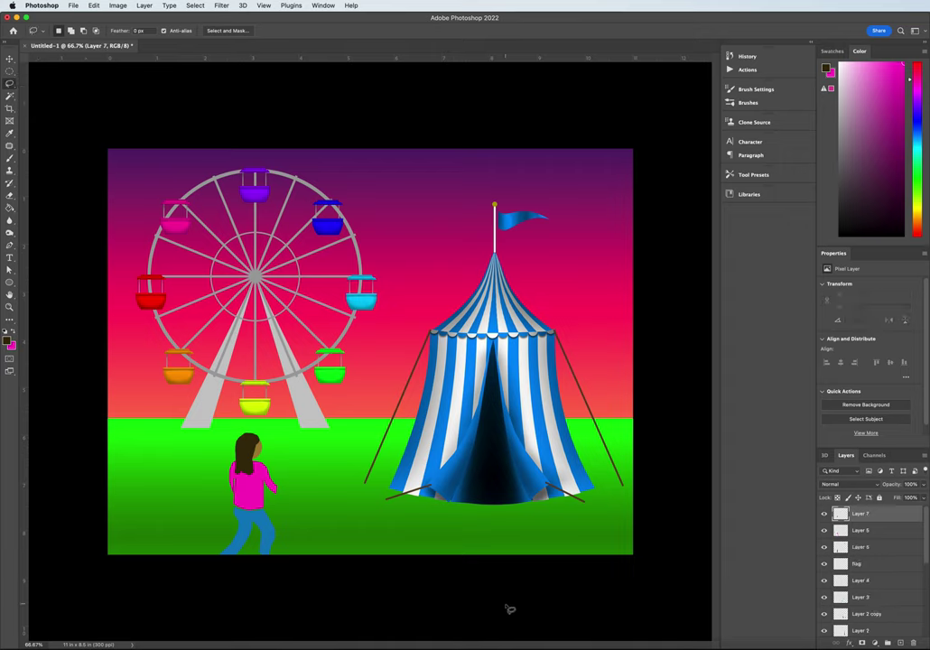
mouse_move(349, 561)
left_mouse_down()
mouse_move(434, 528)
mouse_move(453, 500)
mouse_move(532, 501)
mouse_move(502, 534)
mouse_move(527, 557)
mouse_move(353, 579)
left_mouse_up()
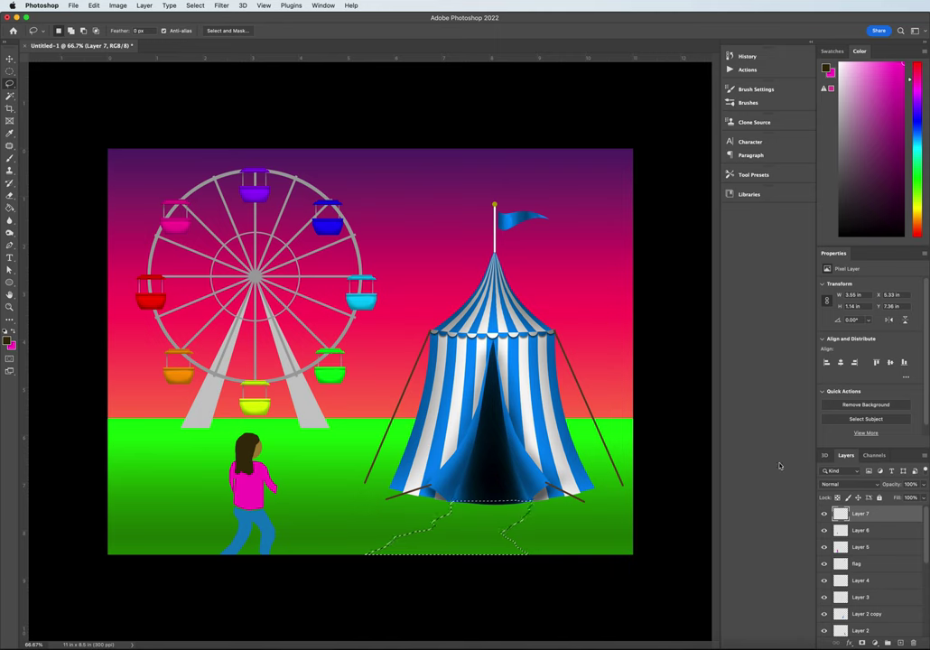
Set the foreground to tan (#b19854) and bucket-fill the path outline
left_click(8, 339)
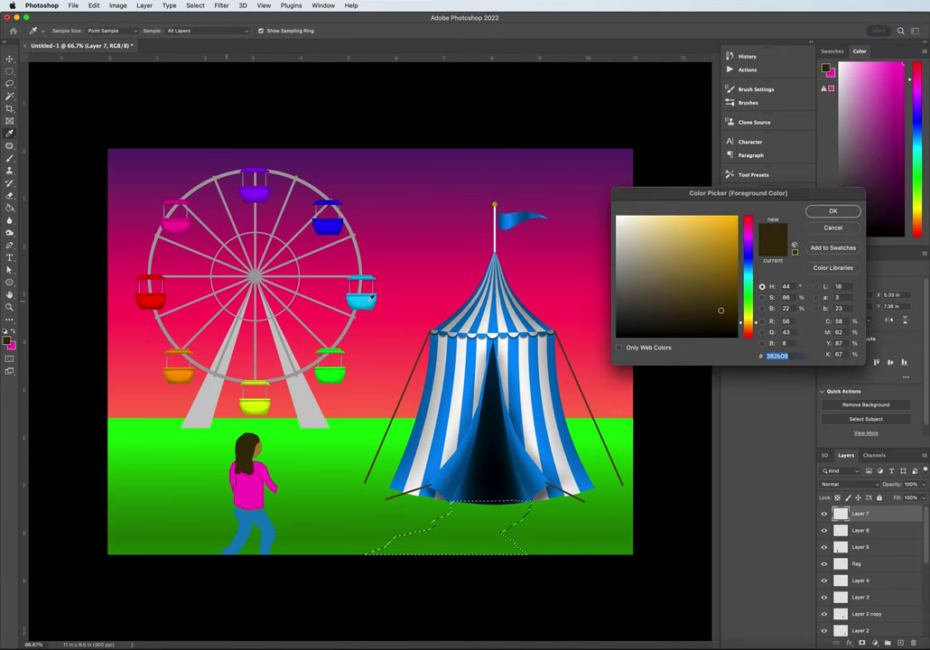
mouse_move(671, 235)
left_mouse_down()
mouse_move(704, 244)
mouse_move(680, 252)
left_mouse_up()
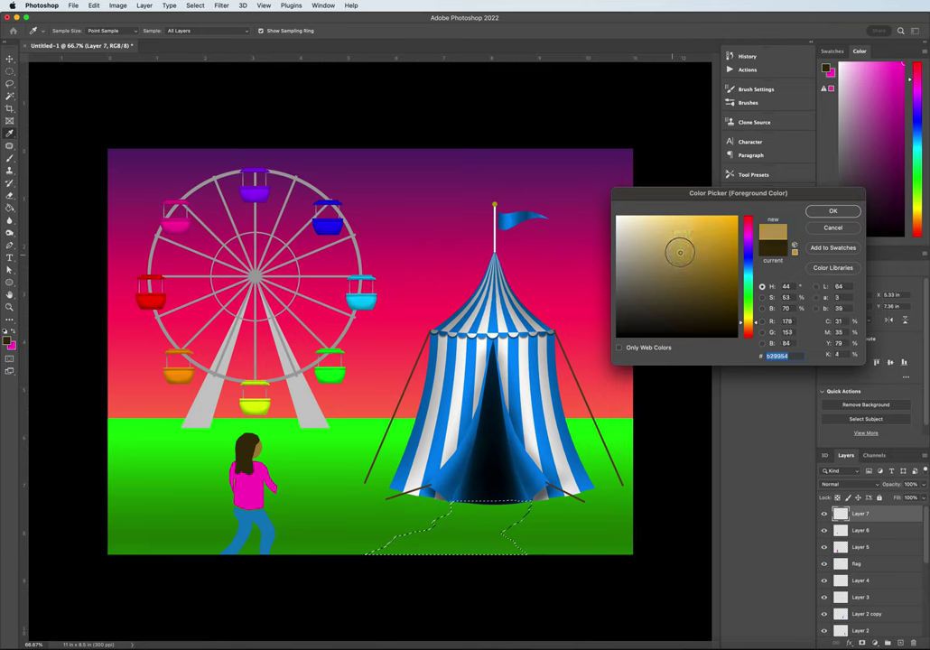
left_click(833, 212)
left_click(9, 207)
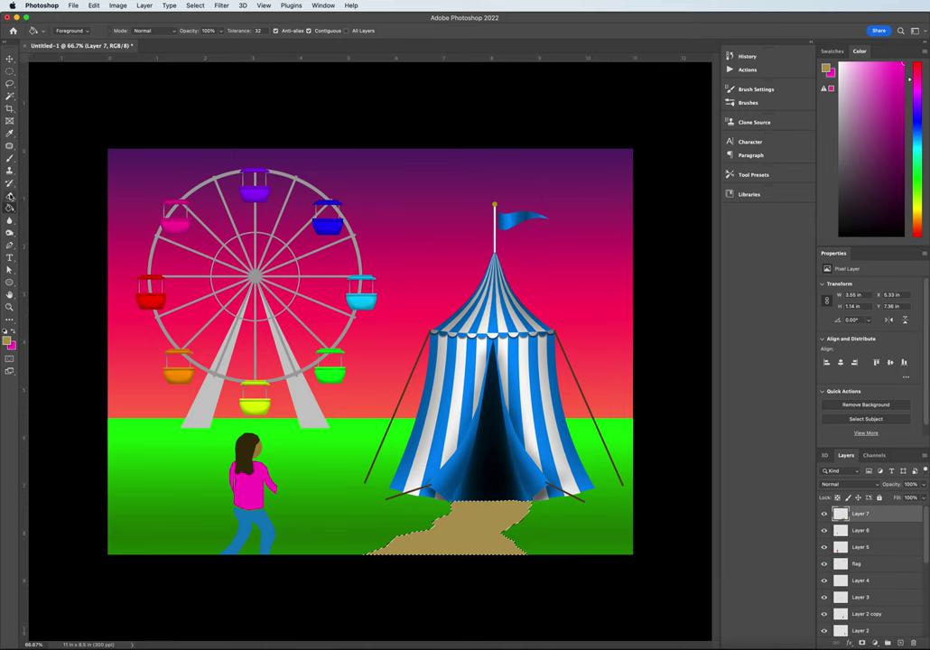
left_click(10, 193)
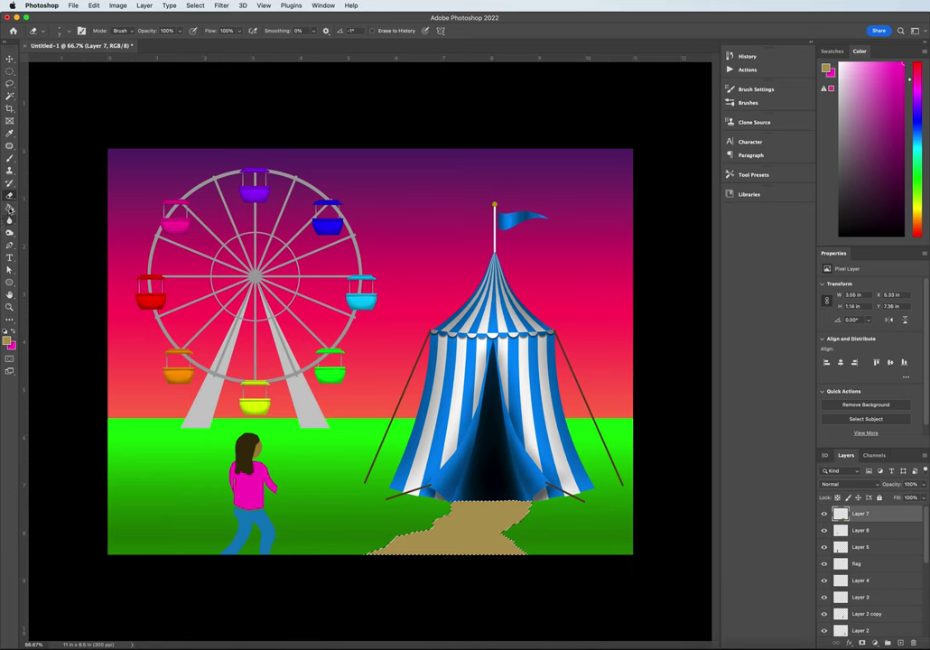
Try the Wet Blender 50 and Real Oils brush presets, then return to the plain brush
left_click(65, 31)
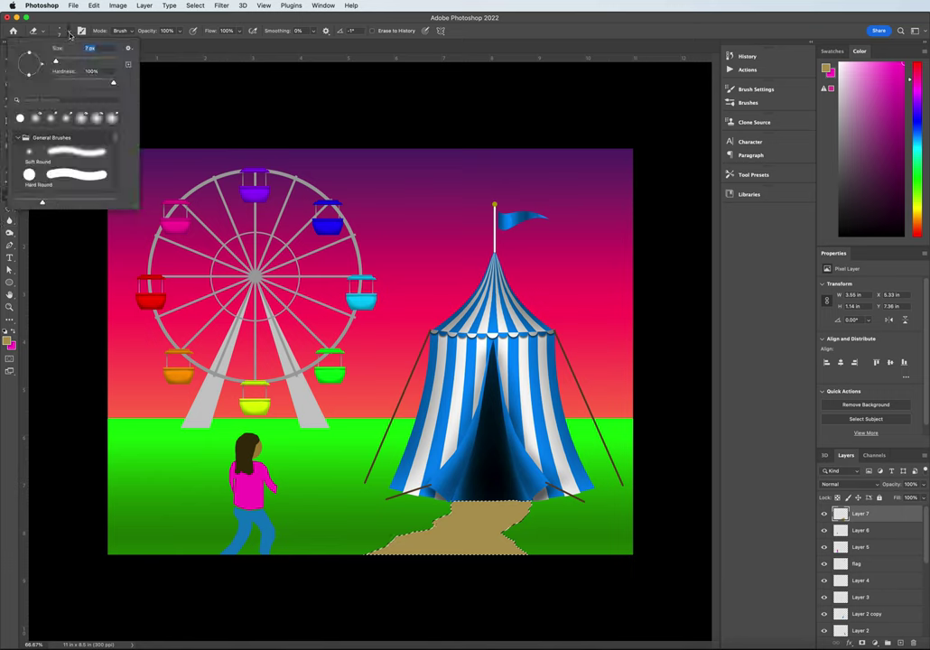
scroll(94, 159, "down", 10)
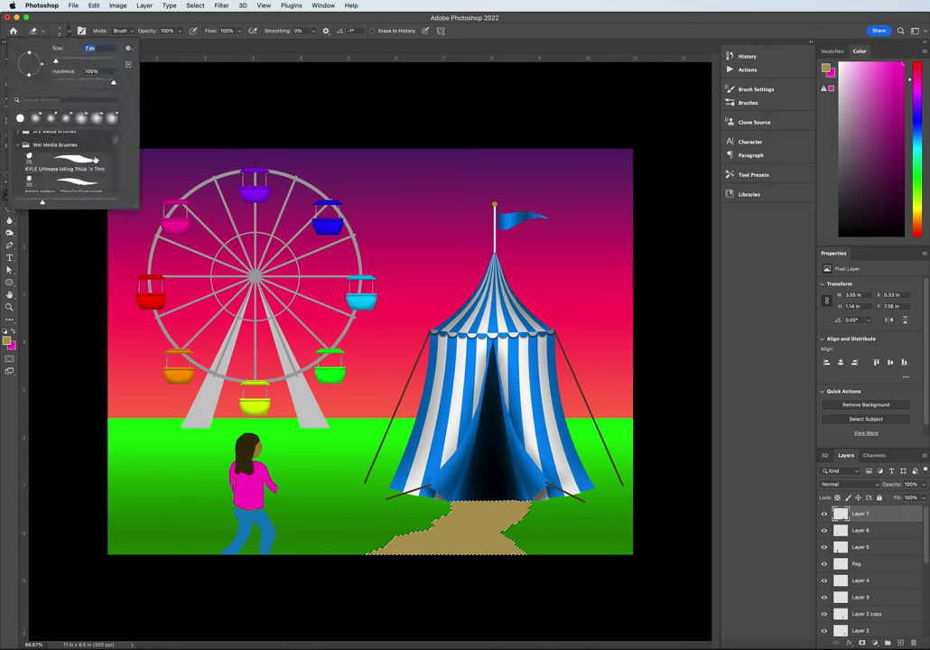
left_click(64, 163)
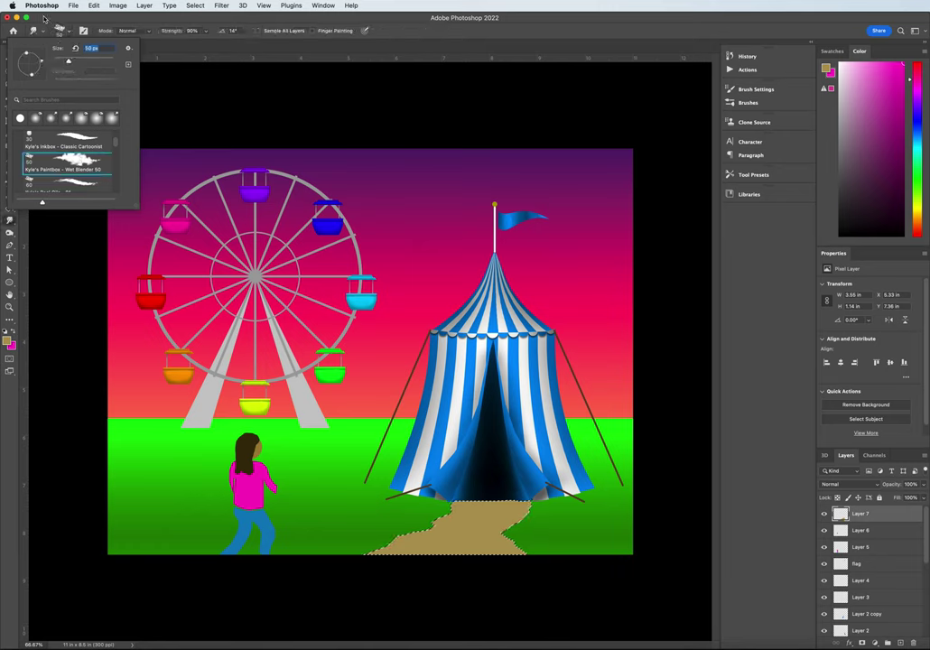
scroll(78, 173, "down", 3)
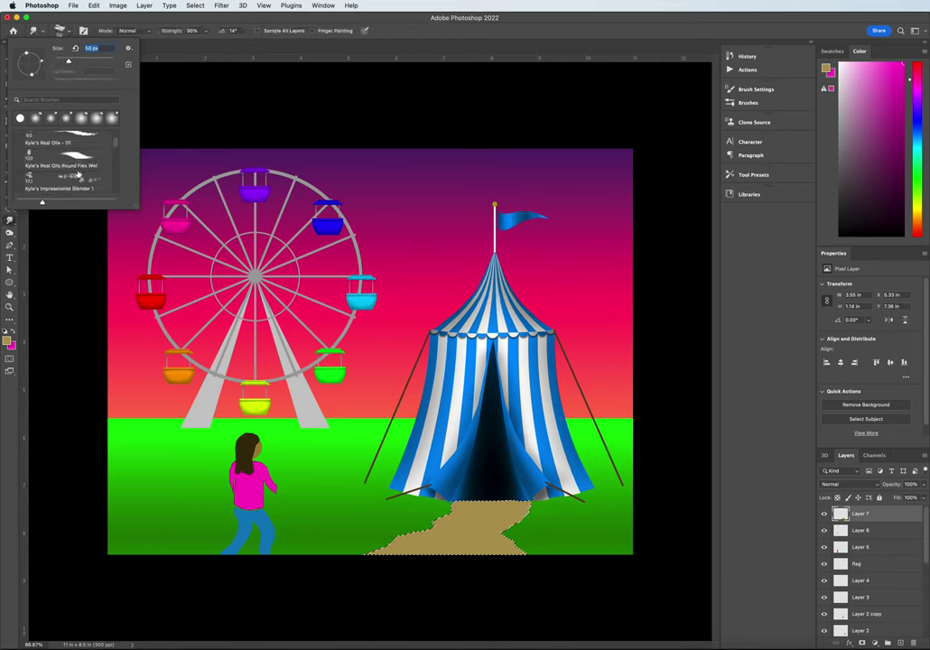
left_click(67, 157)
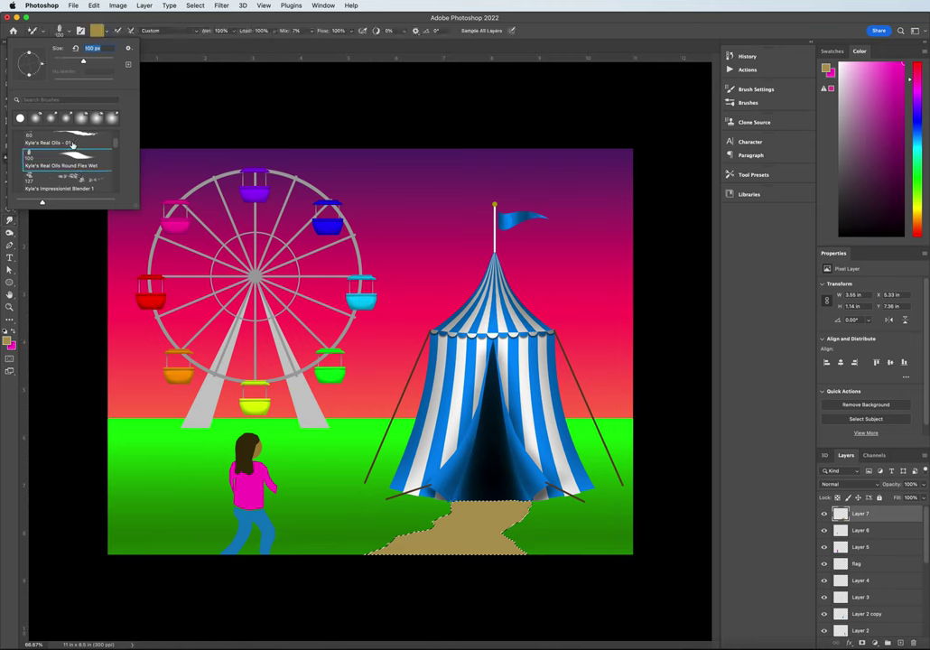
left_click(83, 146)
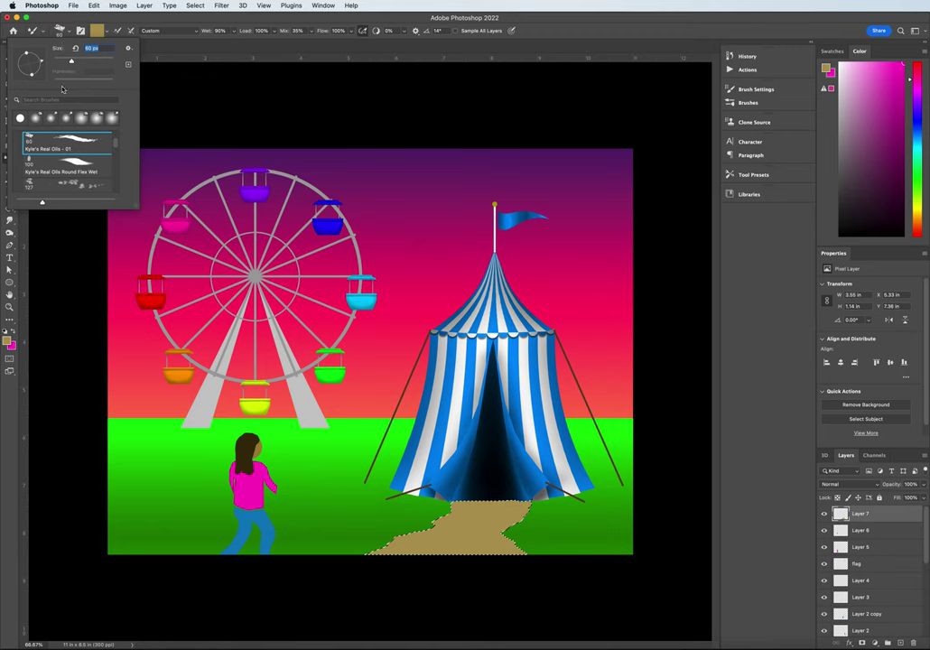
left_click(42, 31)
left_click(42, 31)
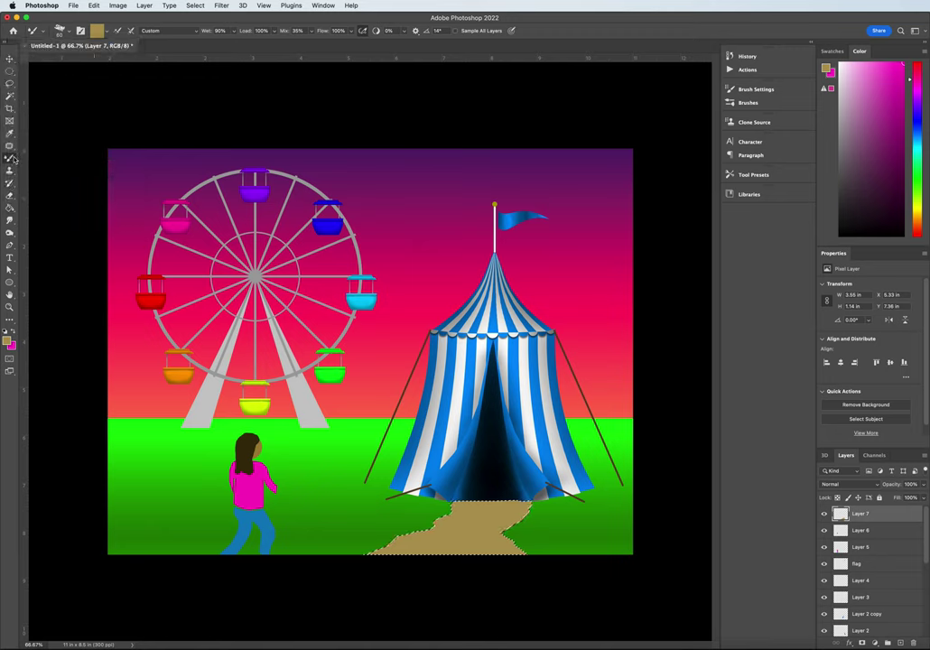
left_click_drag(13, 158, 46, 159)
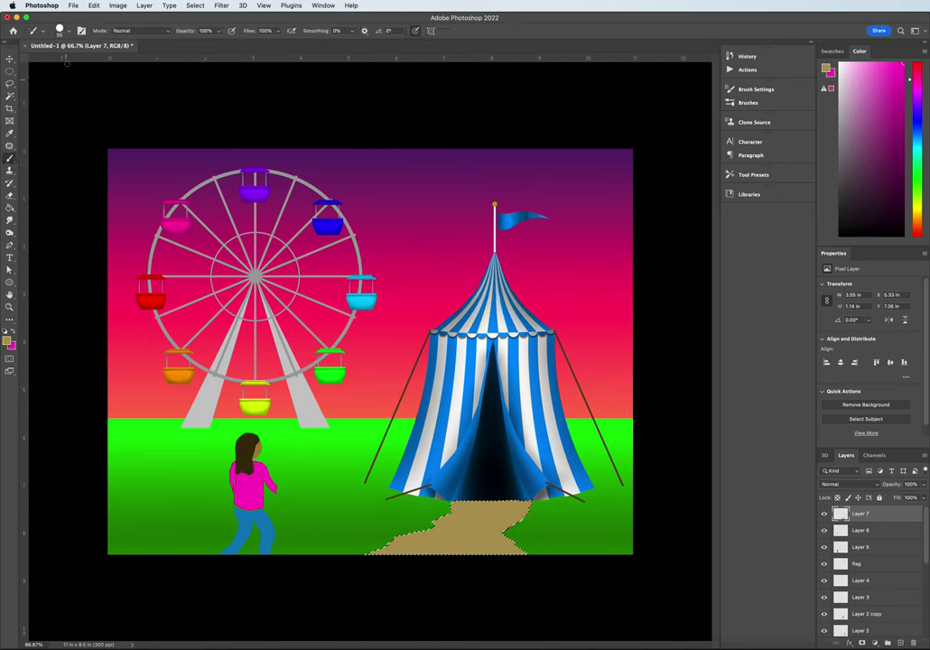
Choose the Dry Media Happy Hill brush and enlarge it to 55 px
left_click(60, 31)
scroll(73, 144, "down", 2)
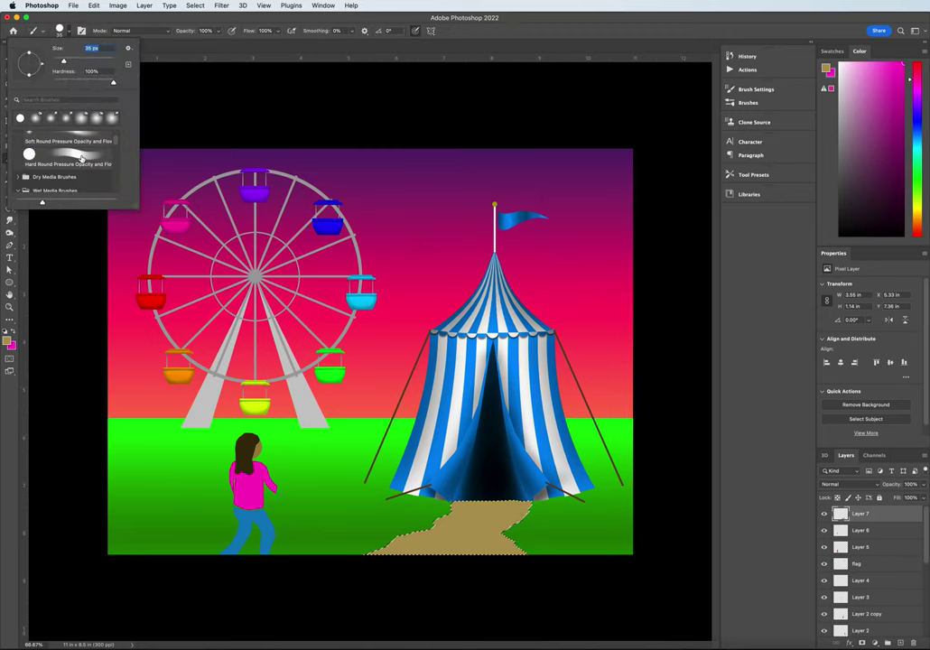
scroll(81, 158, "down", 3)
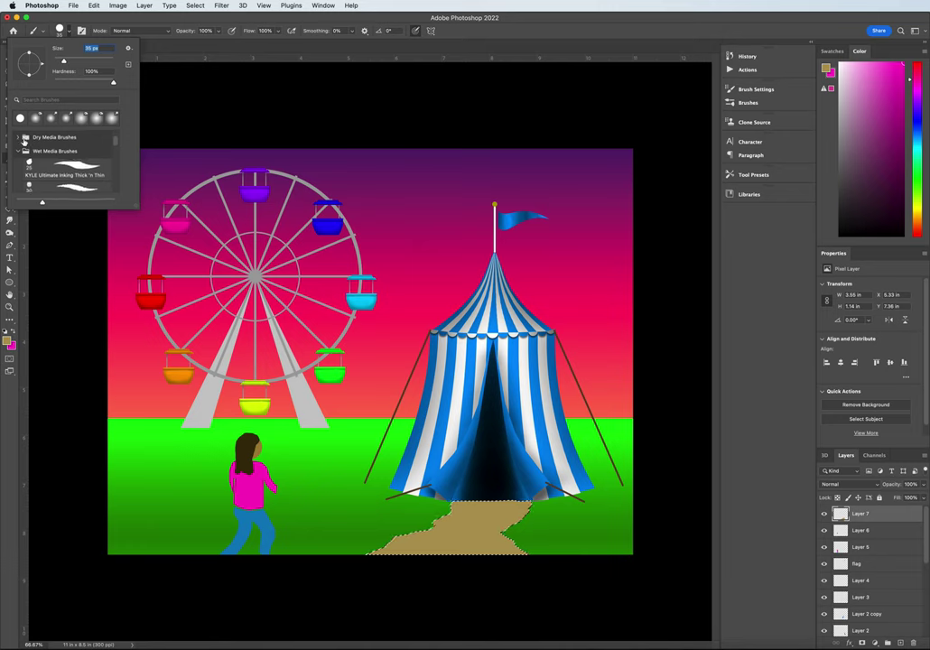
left_click(24, 141)
left_click(56, 143)
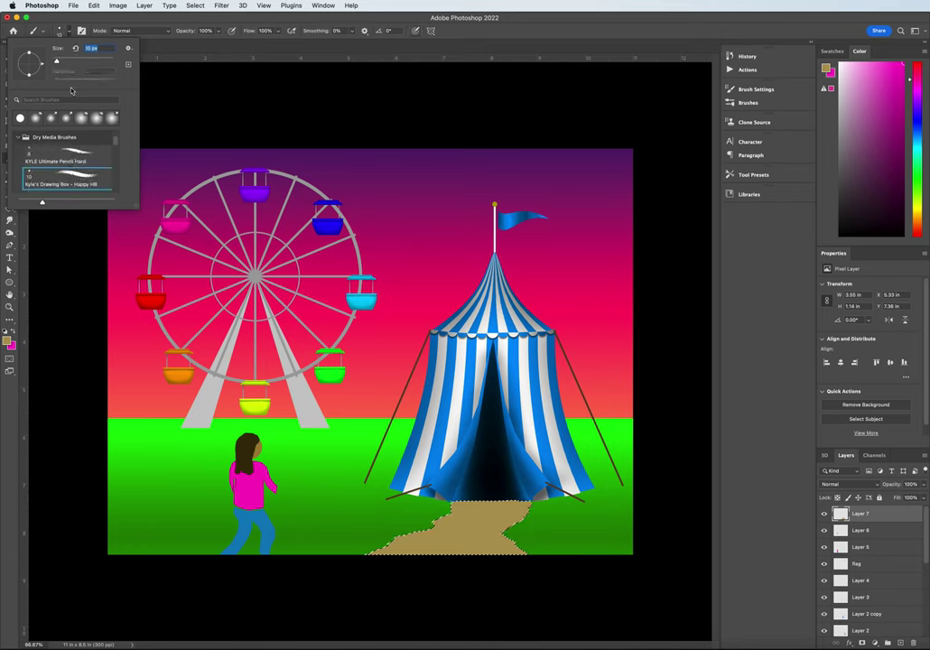
left_click_drag(62, 62, 82, 61)
left_click(445, 512)
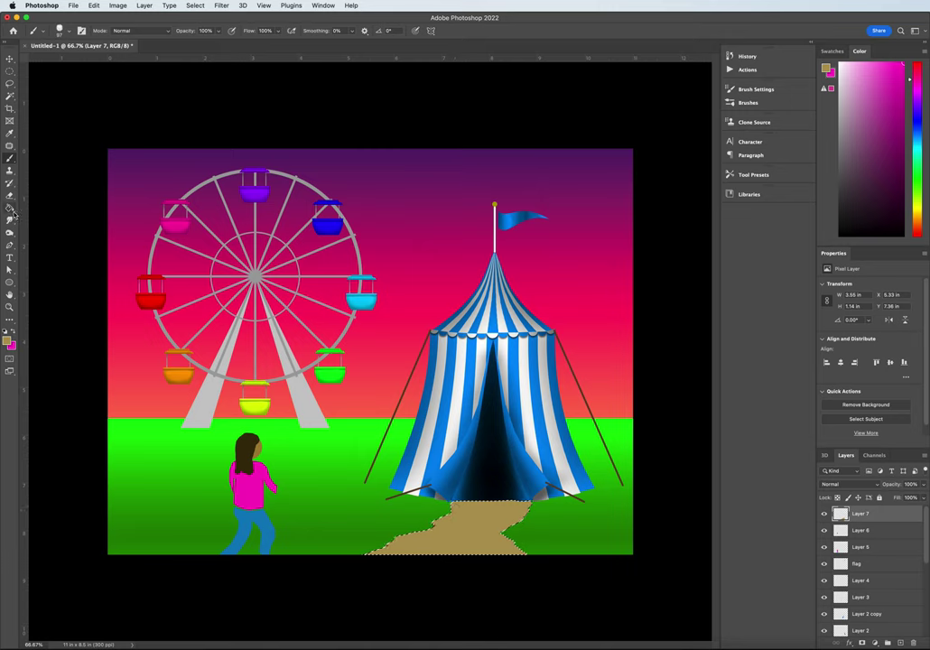
For the Eraser, pick the Special Effects Supreme Spatter brush at 284 px
key("e")
left_click(60, 31)
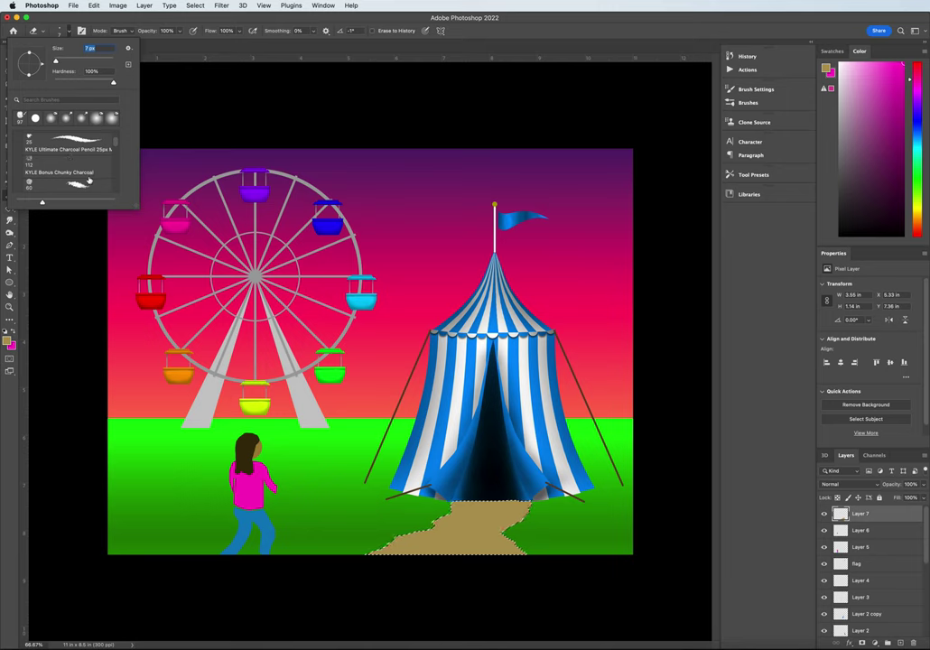
left_click(76, 185)
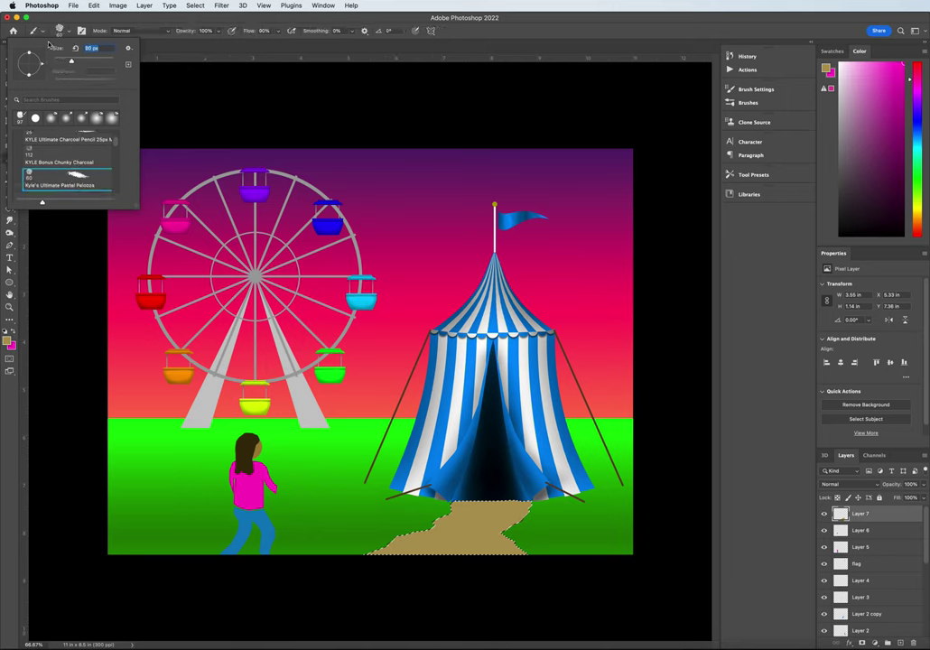
scroll(75, 155, "down", 2)
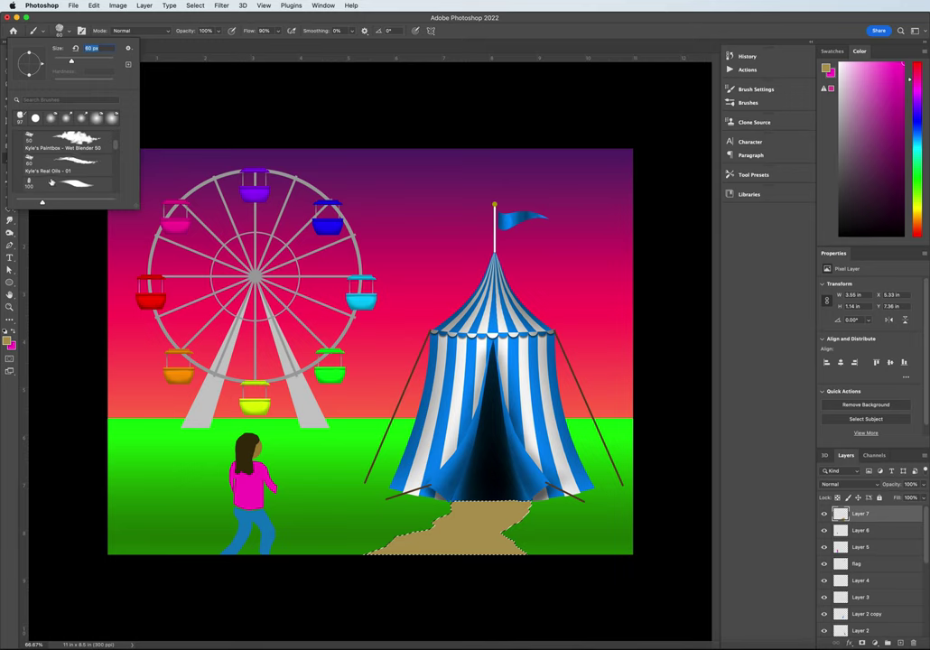
scroll(56, 177, "down", 3)
scroll(14, 133, "down", 1)
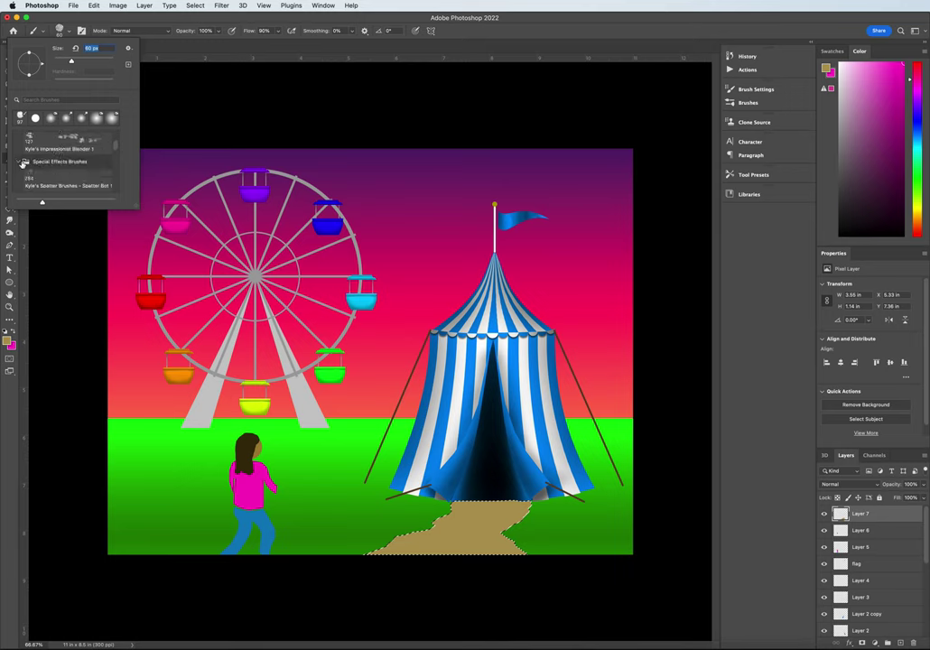
left_click(18, 144)
left_click(43, 184)
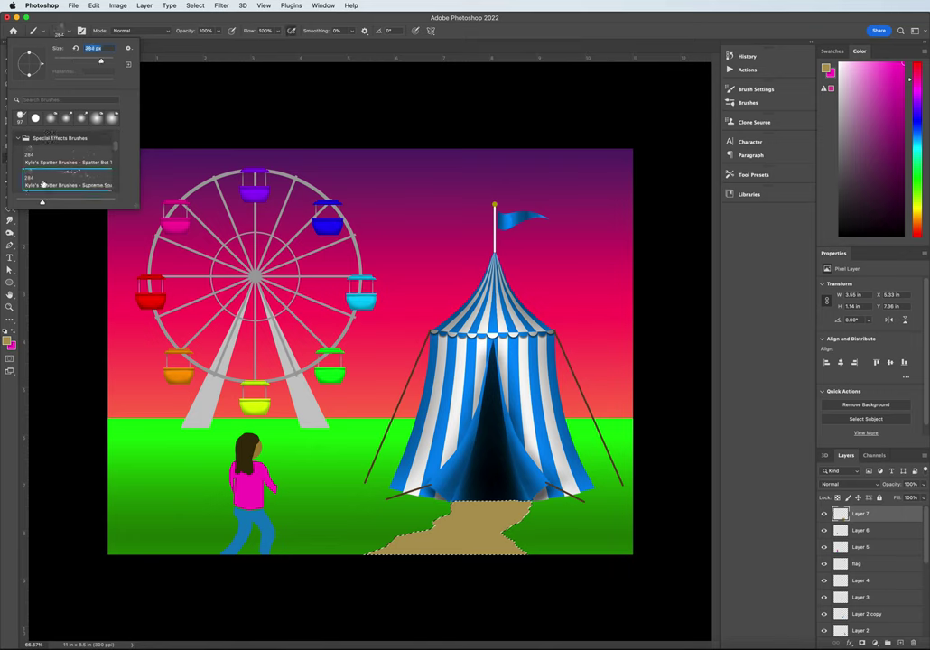
left_click(67, 33)
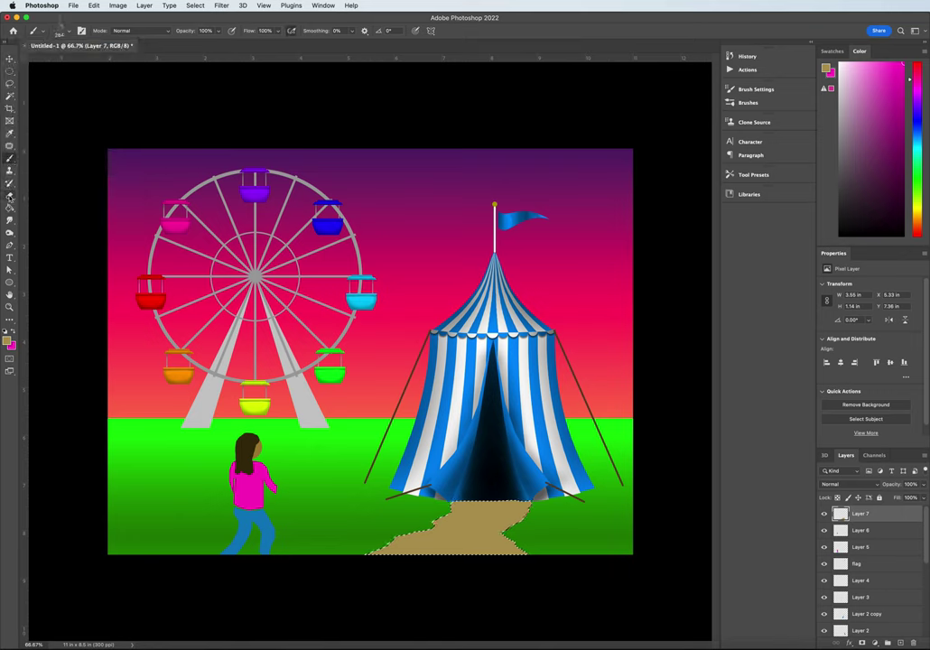
left_click(10, 196)
Keep the eraser in Brush mode with the 284 spatter tip, reduced to 150 px
left_click(56, 30)
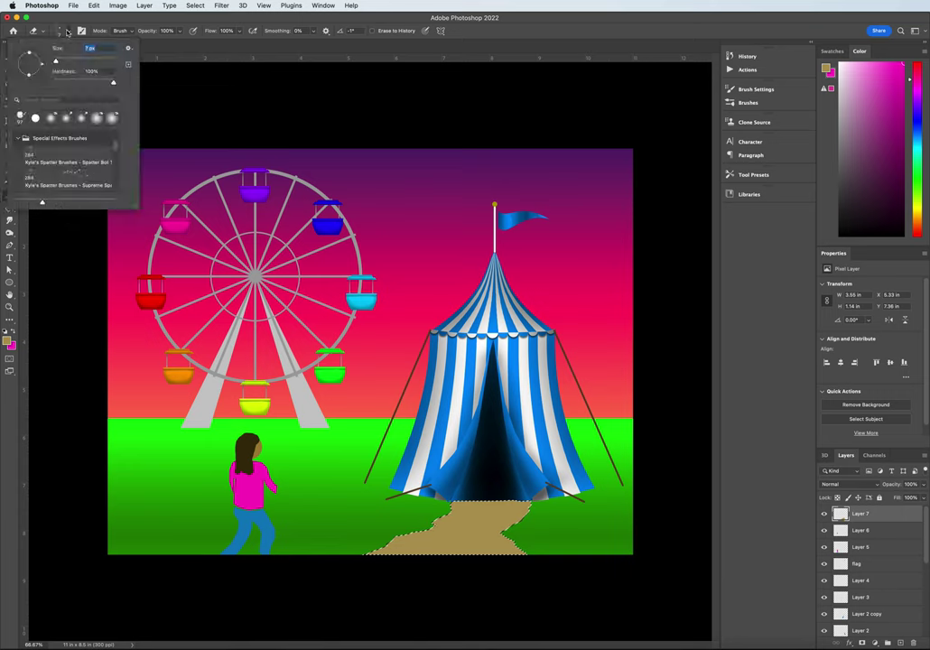
scroll(75, 163, "down", 5)
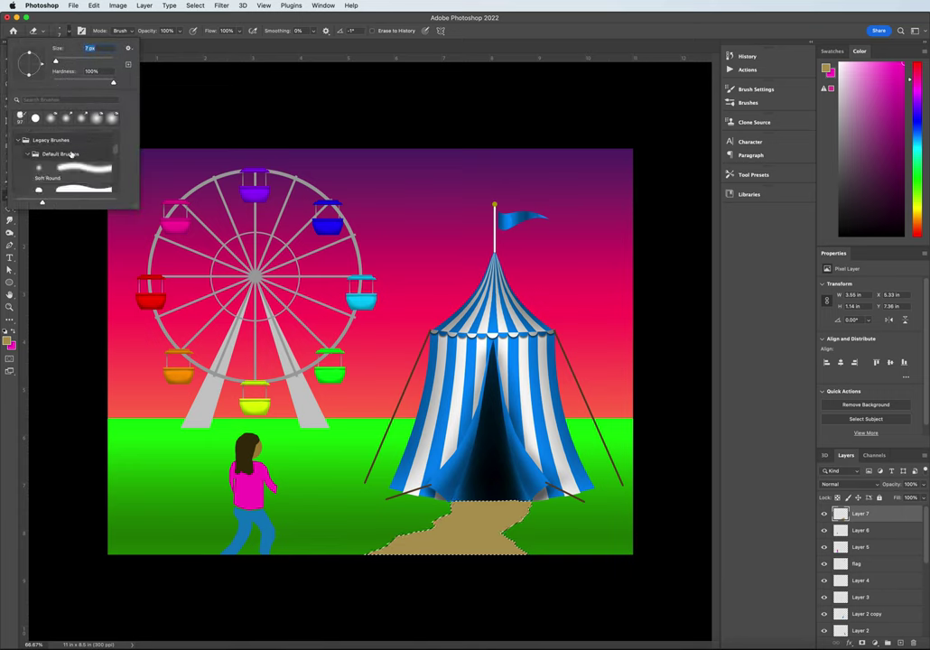
key("Return")
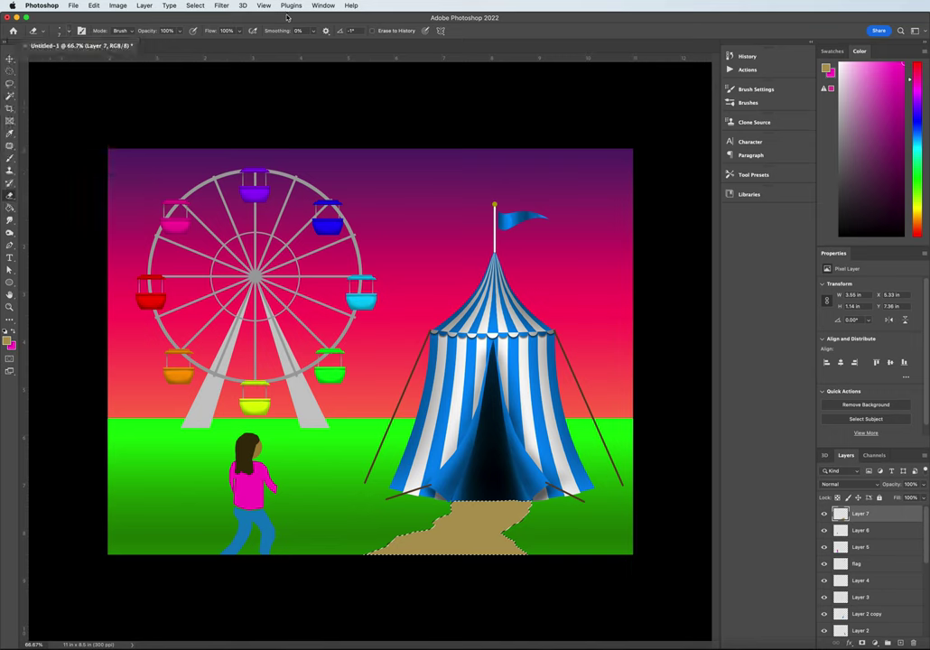
left_click(133, 32)
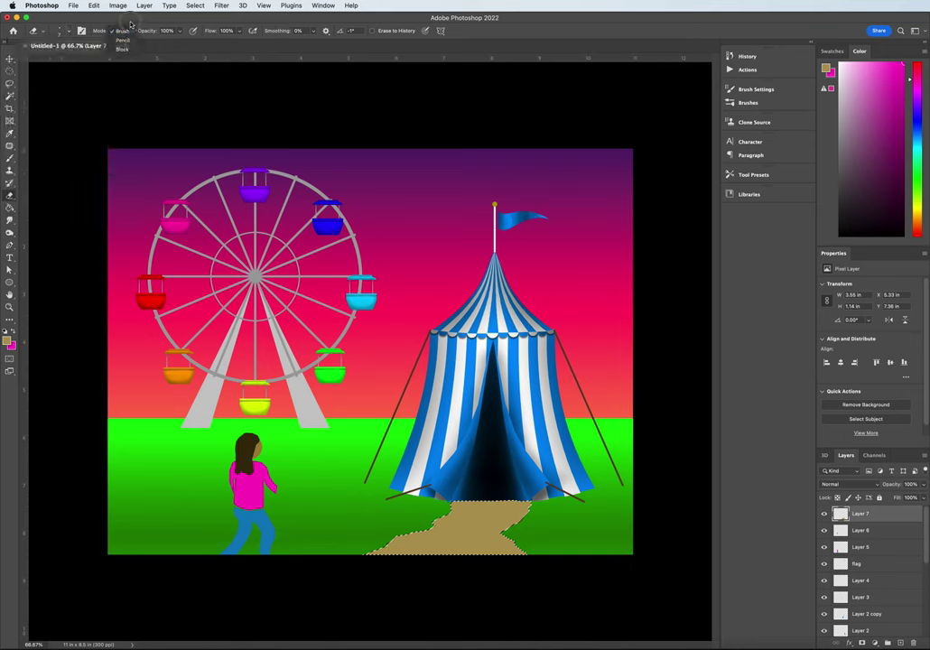
left_click(127, 32)
left_click(81, 31)
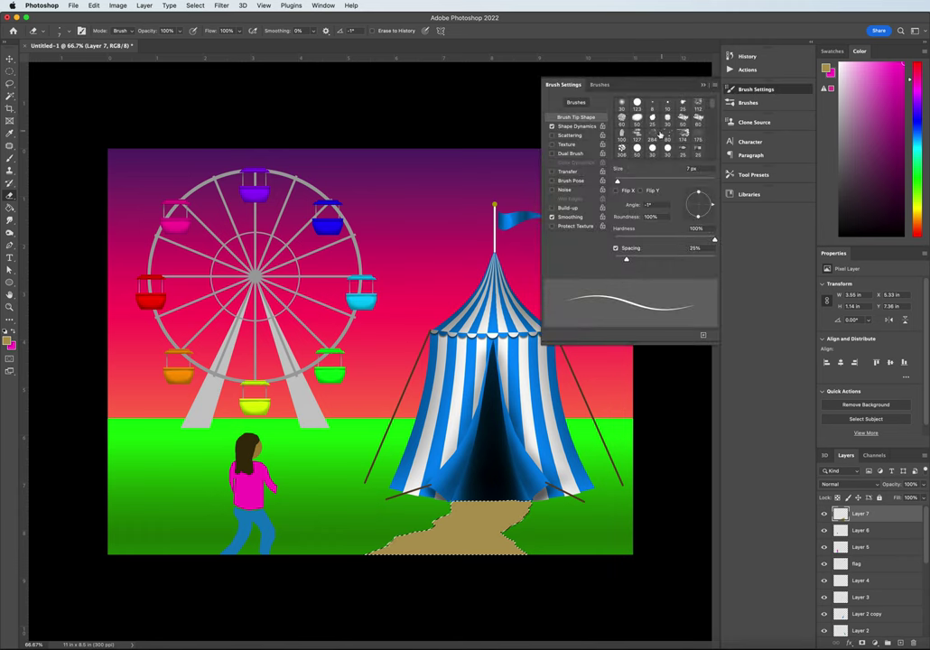
left_click(652, 136)
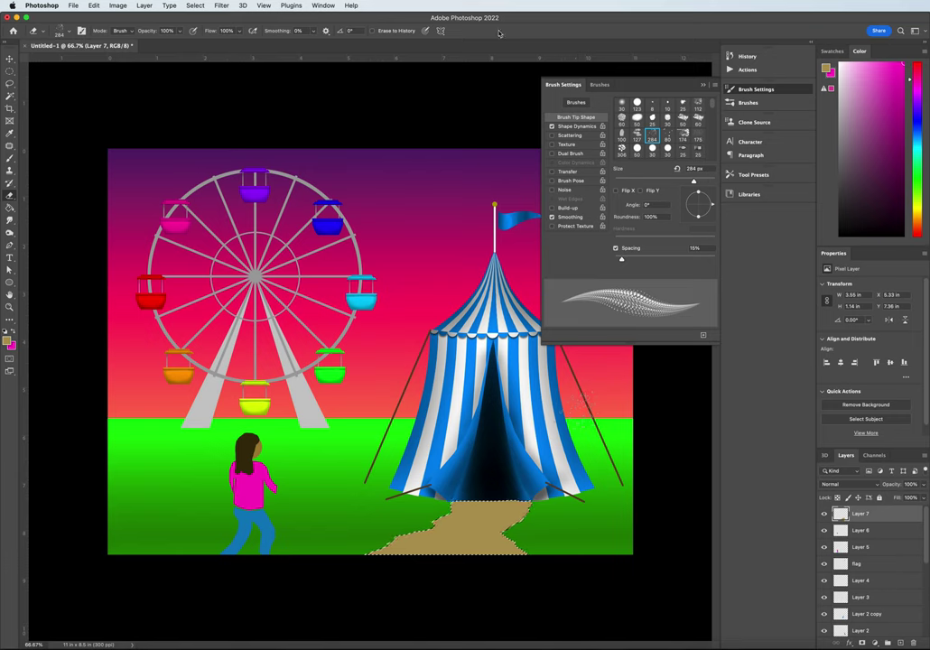
key("bracketleft")
key("bracketleft")
key("bracketleft")
key("bracketleft")
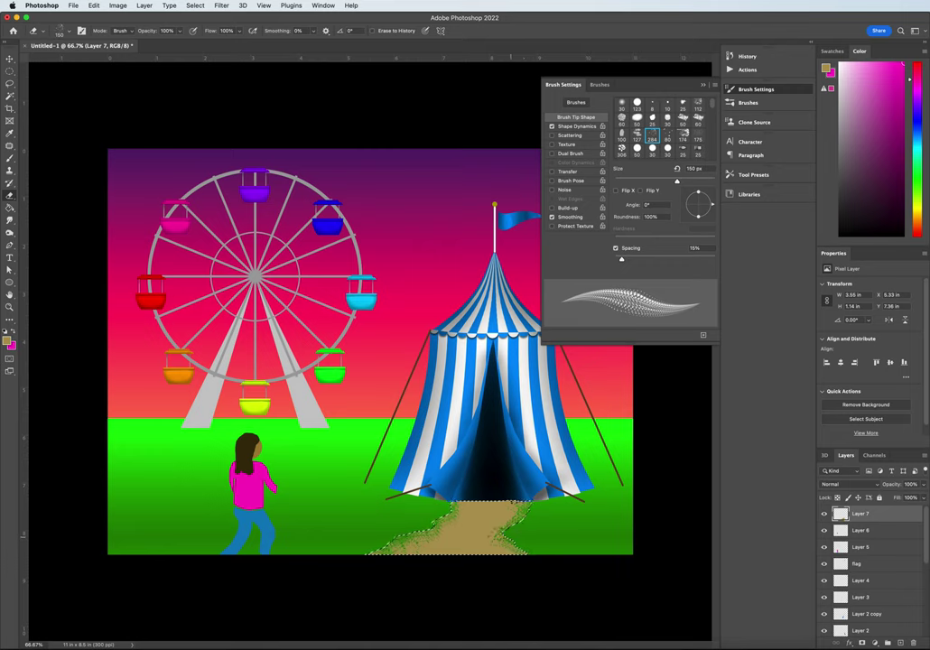
Spatter-erase along the path's right edge, undo the stray stroke, and close Brush Settings
left_click_drag(524, 551, 522, 523)
key("super+z")
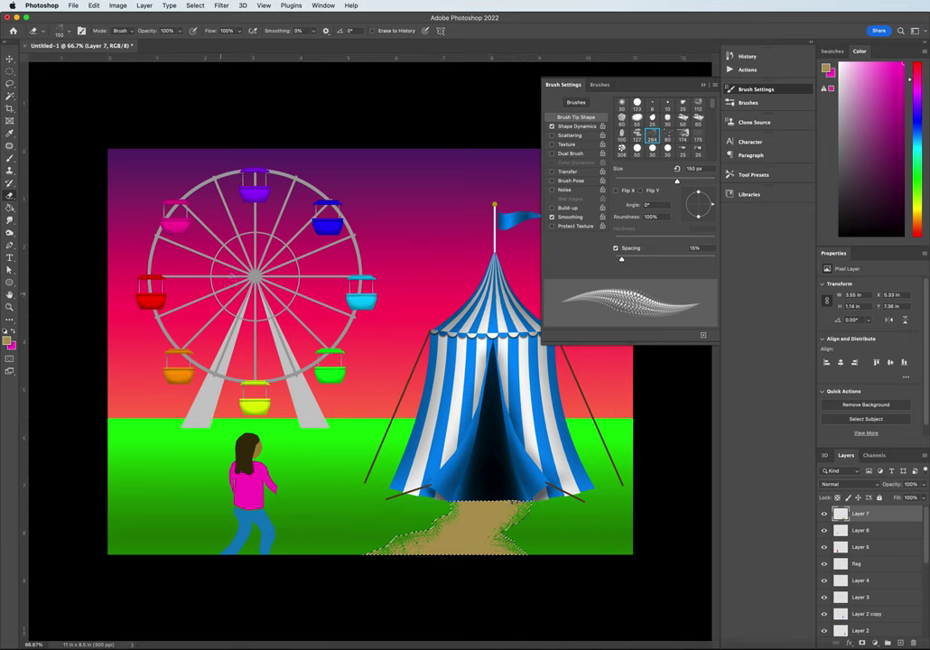
left_click(702, 86)
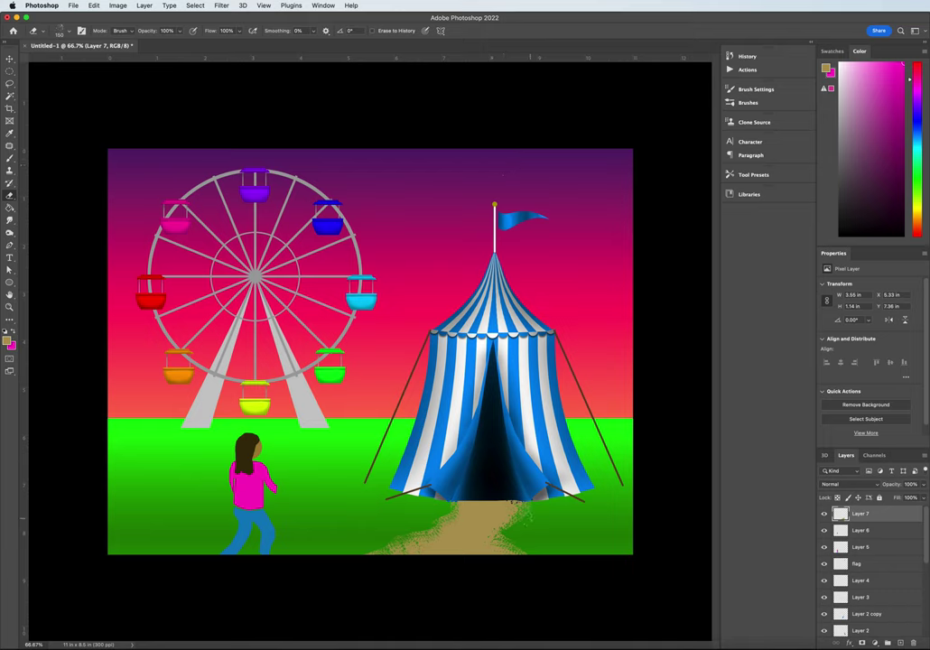
left_click(8, 59)
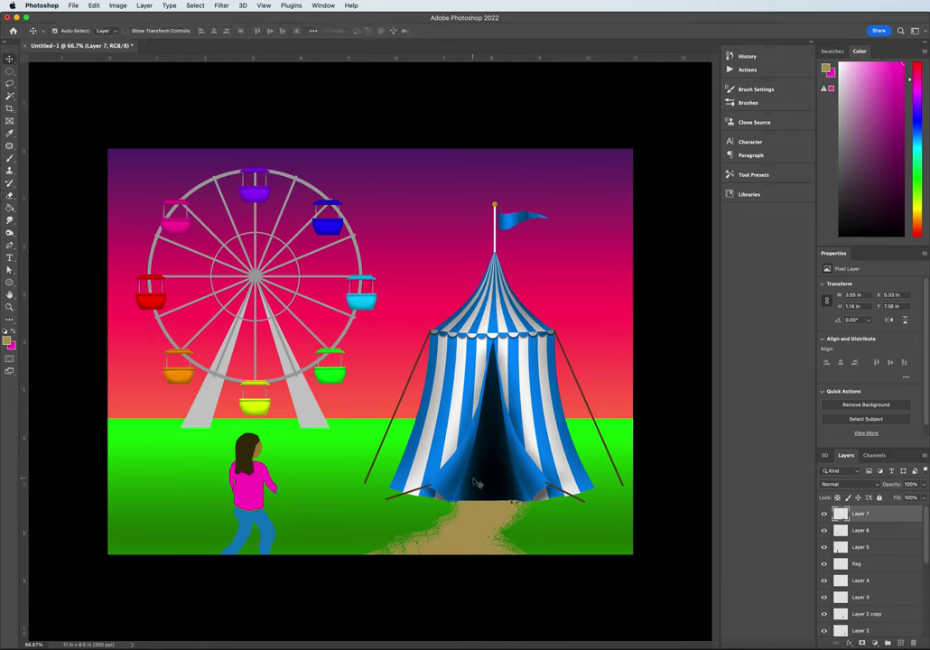
Move Layer 7 lower in the stack and set up an 11 px Hard Round brush
left_click_drag(868, 521, 861, 588)
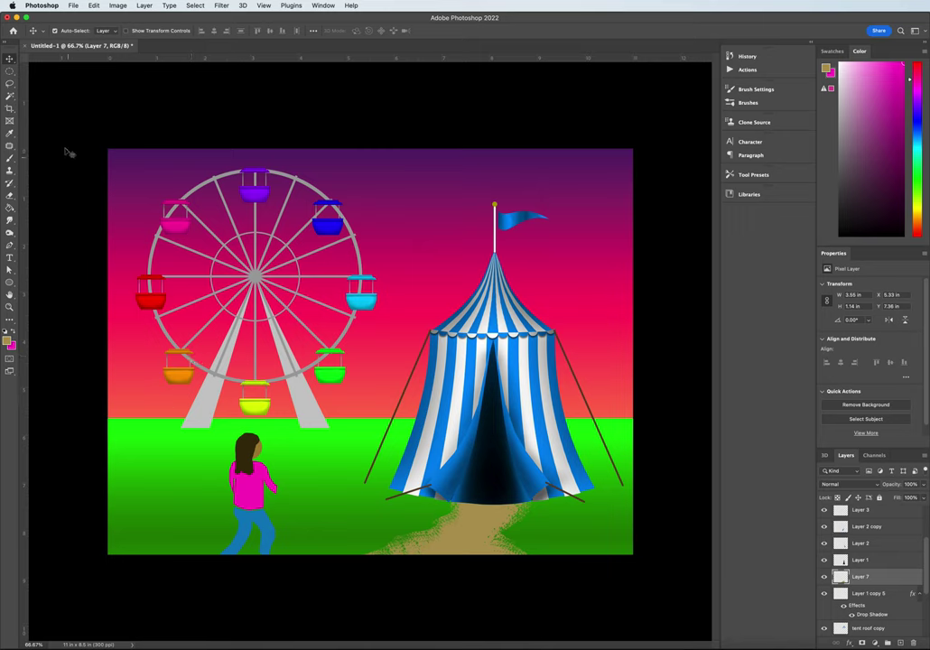
left_click(10, 83)
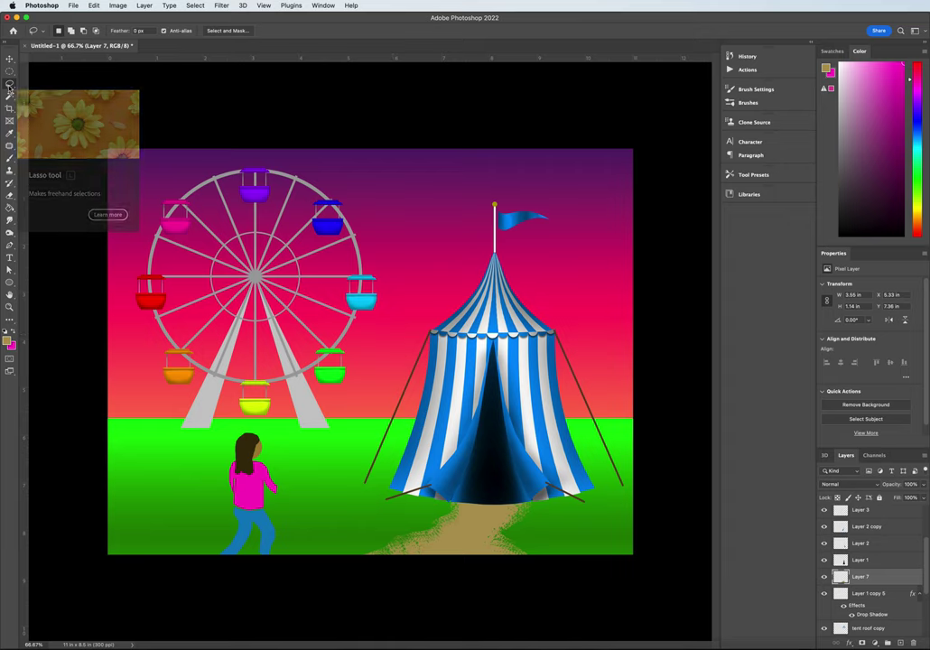
left_click(9, 160)
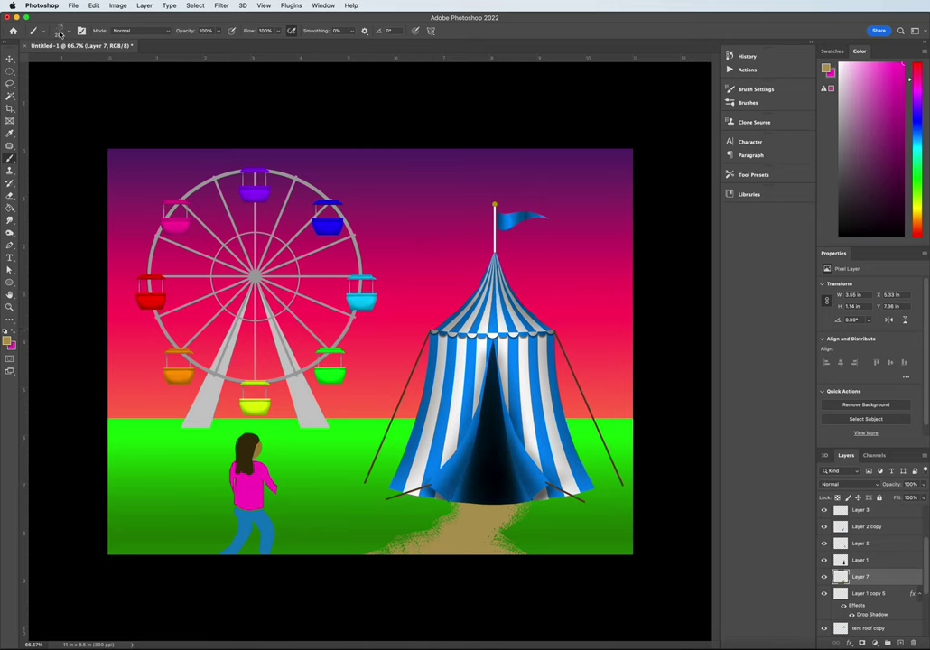
left_click(66, 32)
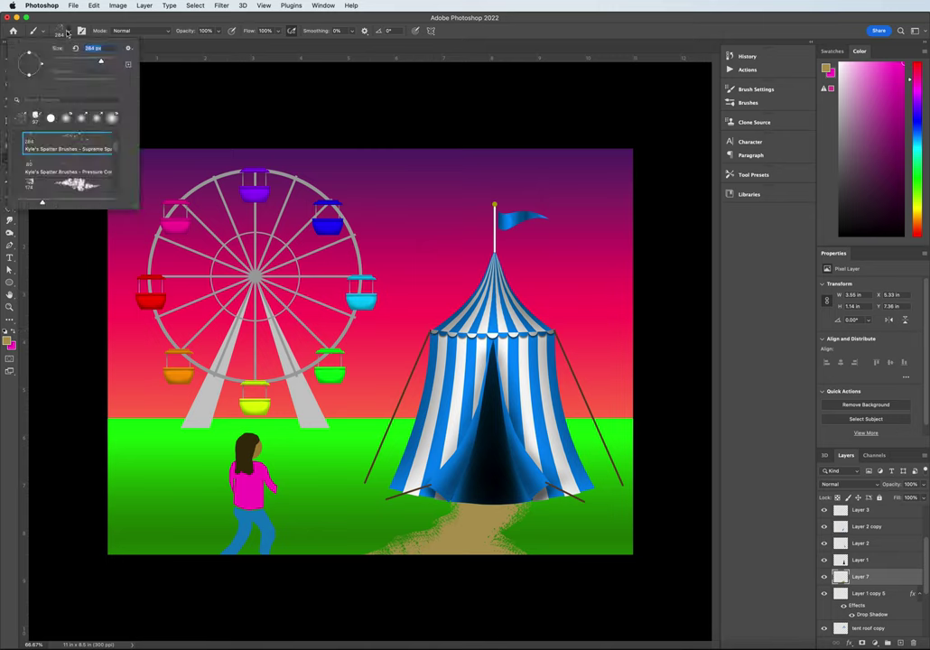
left_click(71, 121)
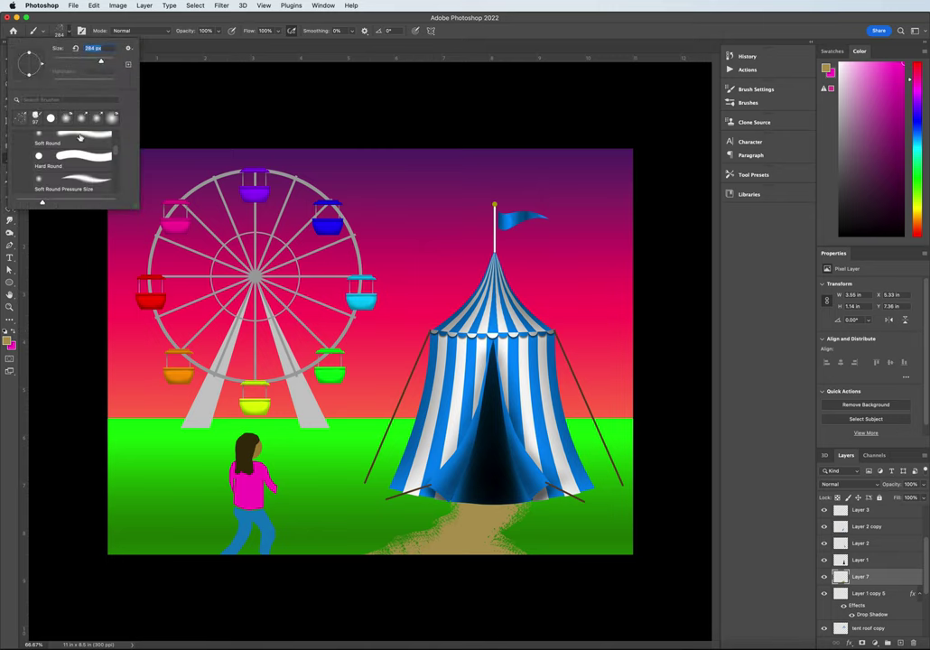
left_click(75, 60)
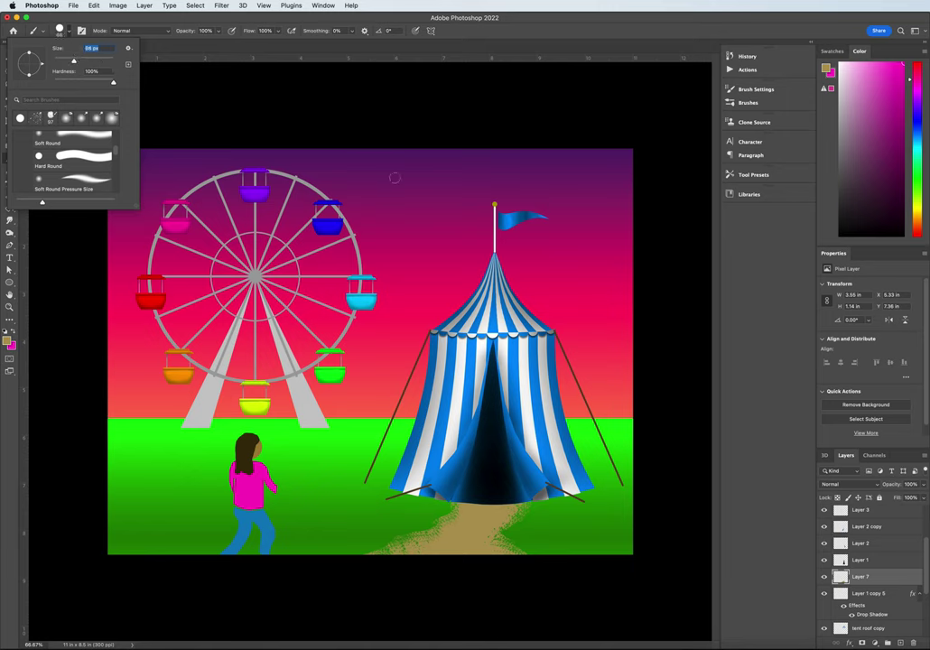
left_click_drag(58, 52, 56, 49)
key("Return")
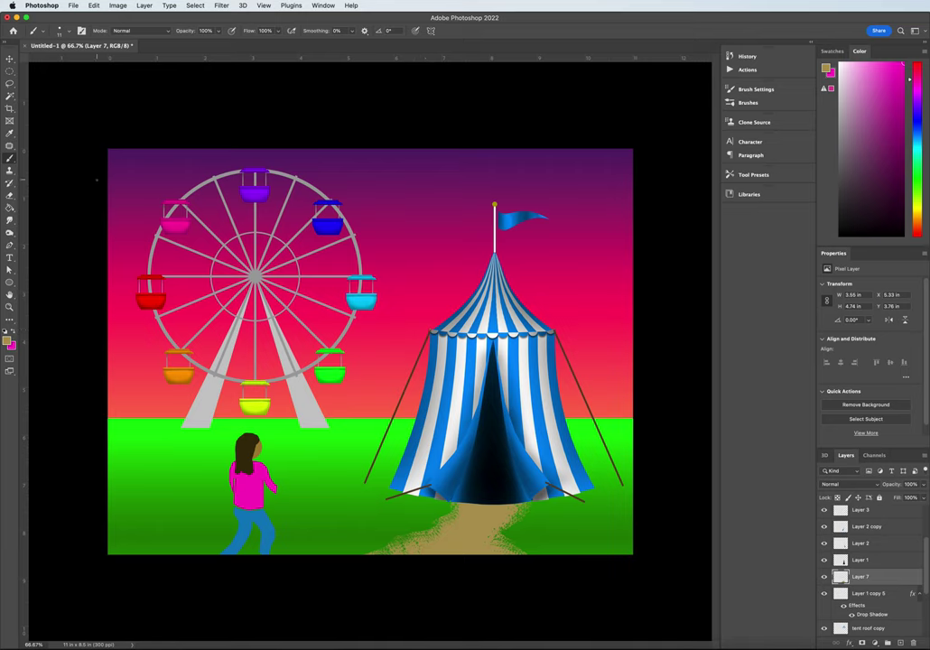
Sample the tent pole's dark brown as the brush colour with the Eyedropper
left_click(10, 133)
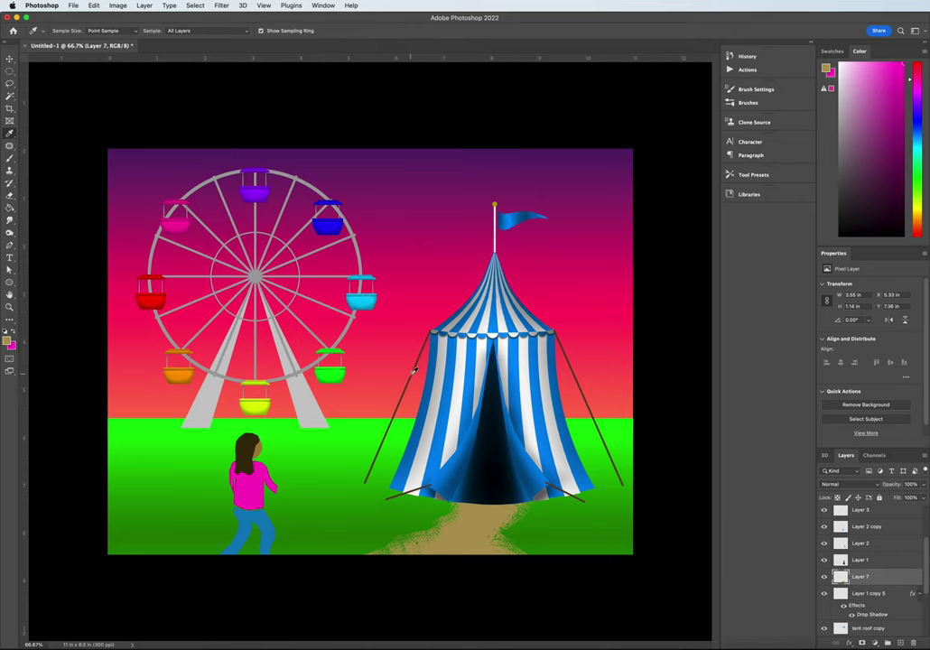
left_click(333, 301)
left_click(10, 83)
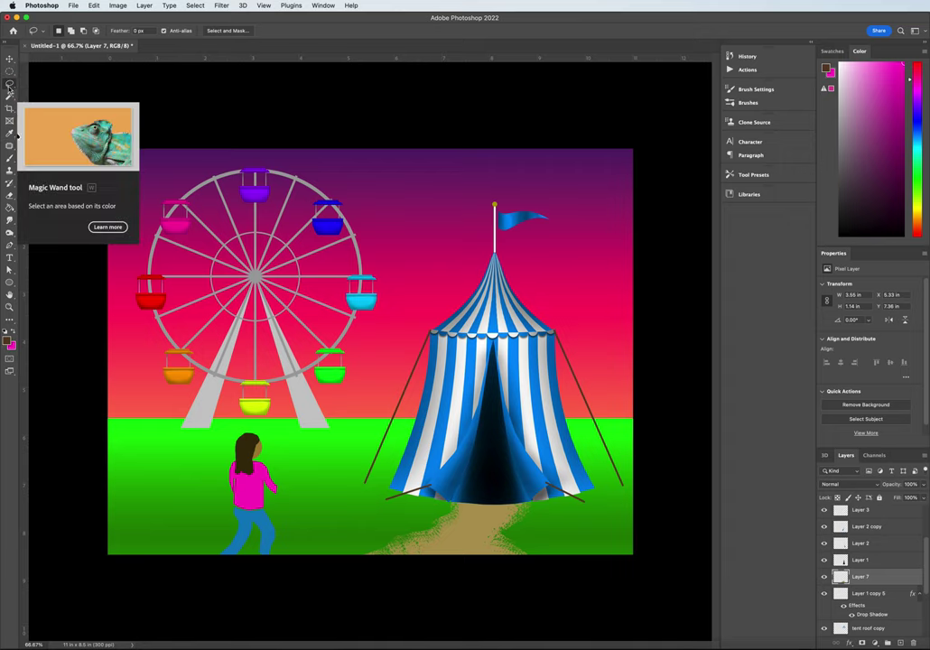
left_click(10, 160)
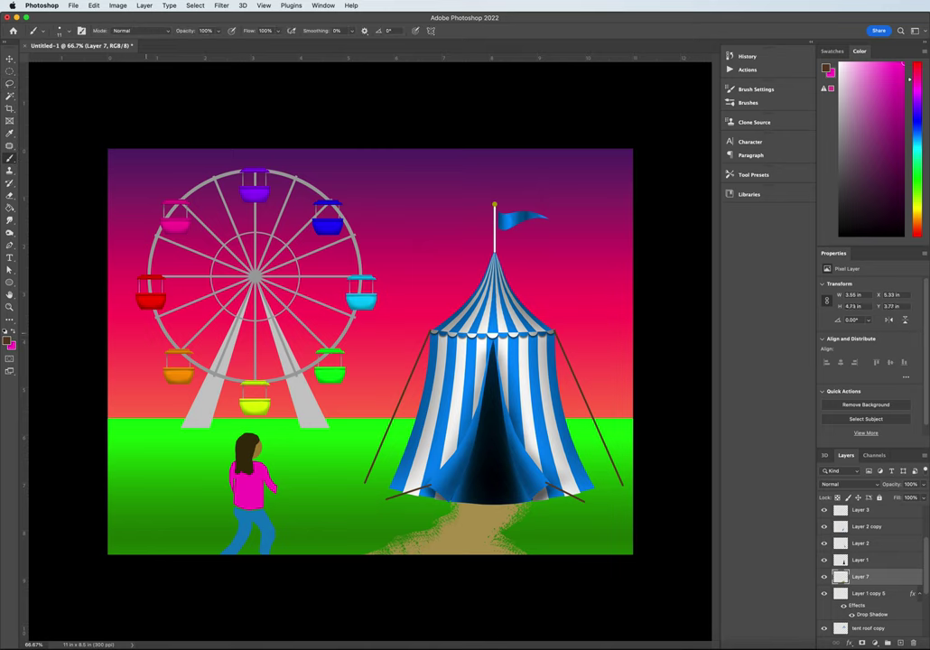
key("super+z")
scroll(883, 565, "up", 3)
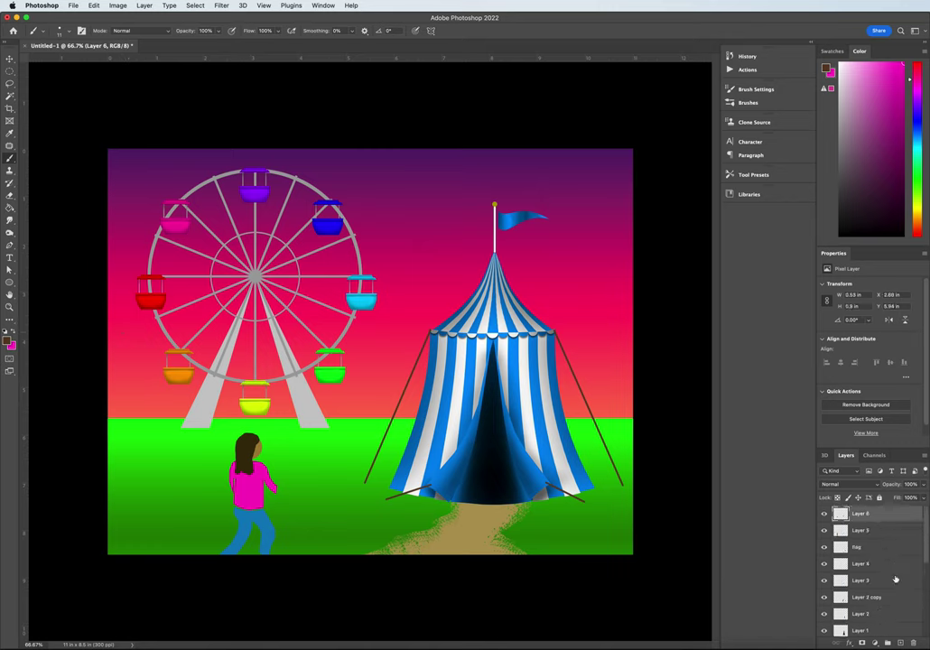
On new Layer 8, draw a straight dark line from the tent's top-left corner to the left edge
left_click(897, 642)
left_click(432, 330)
left_click(101, 329, "shift")
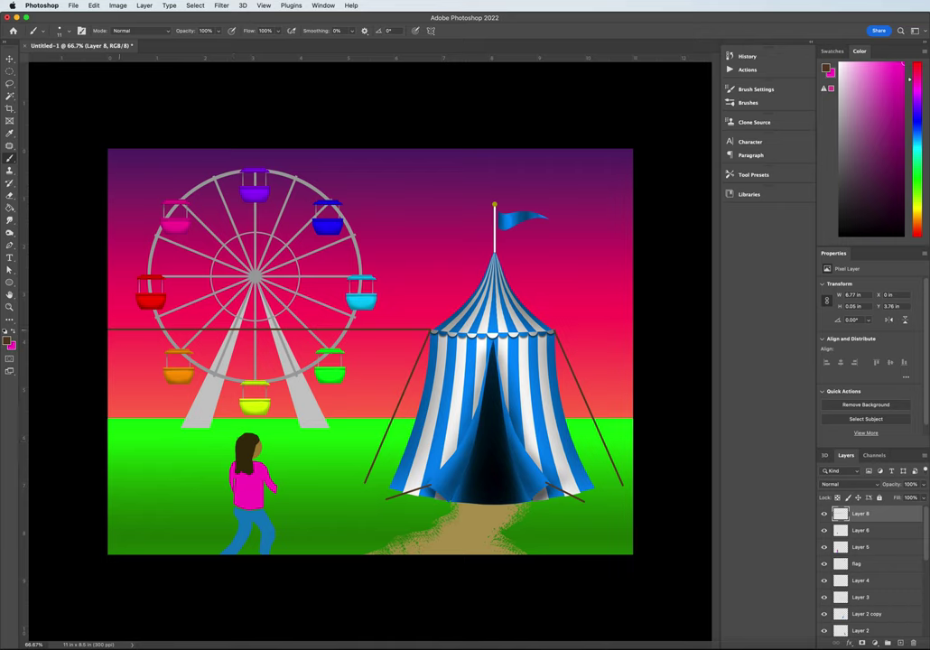
left_click(9, 58)
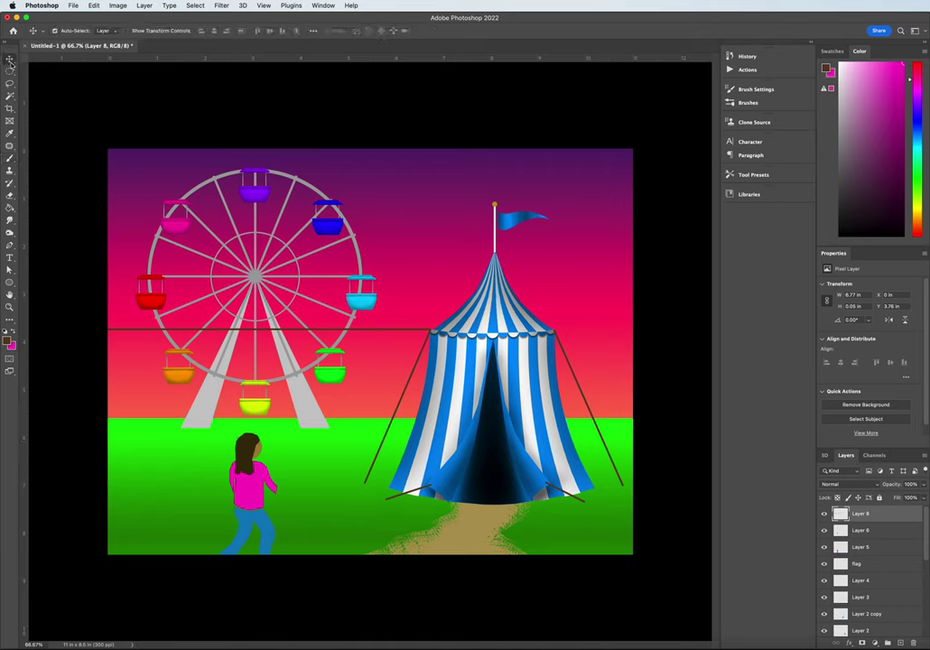
right_click(153, 334)
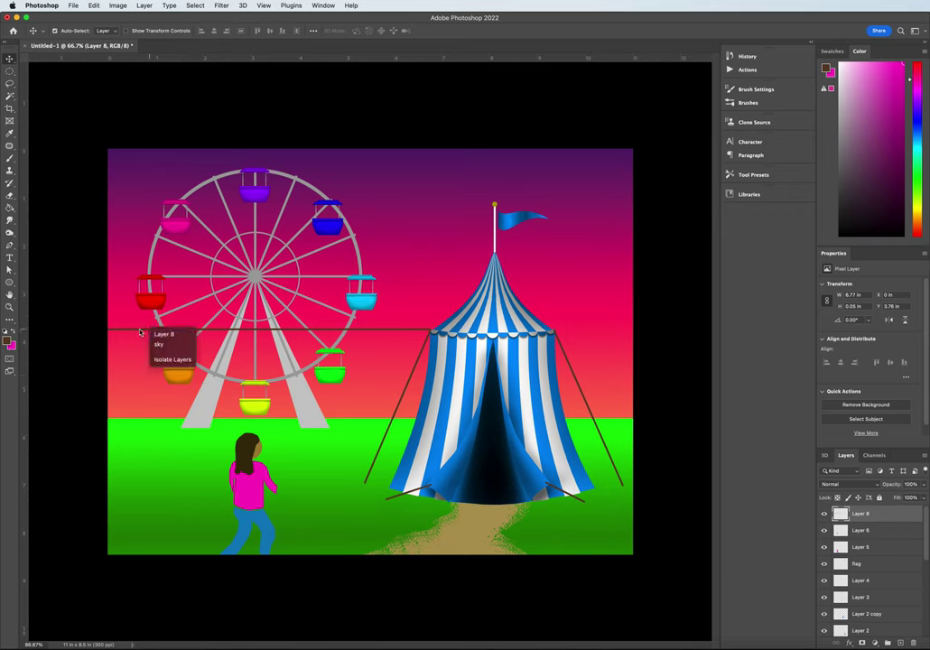
left_click(156, 336)
Warp the line into two sags, then undo both the warp and the straight line
key("super+t")
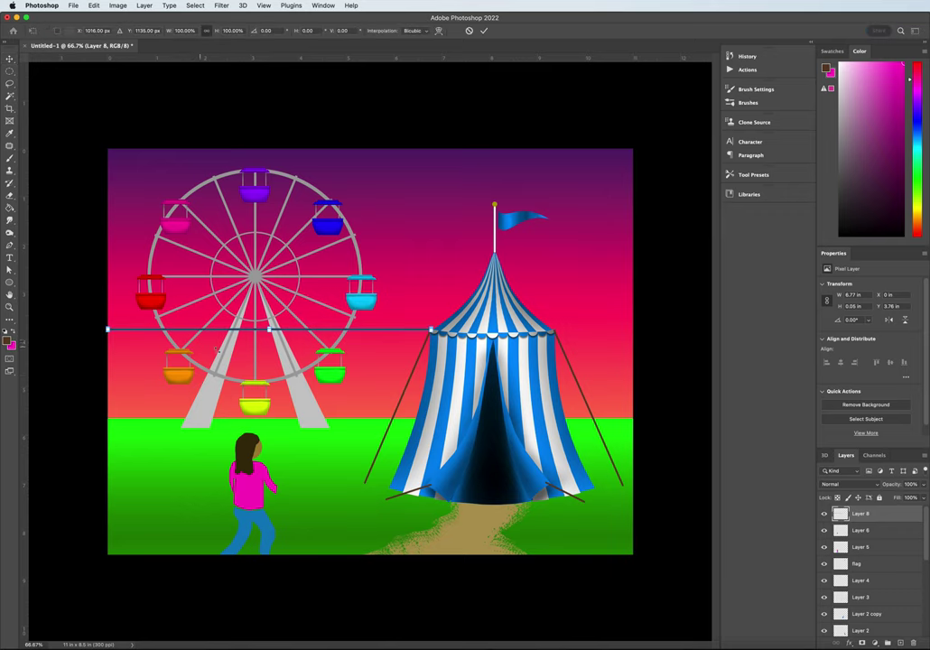
right_click(214, 331)
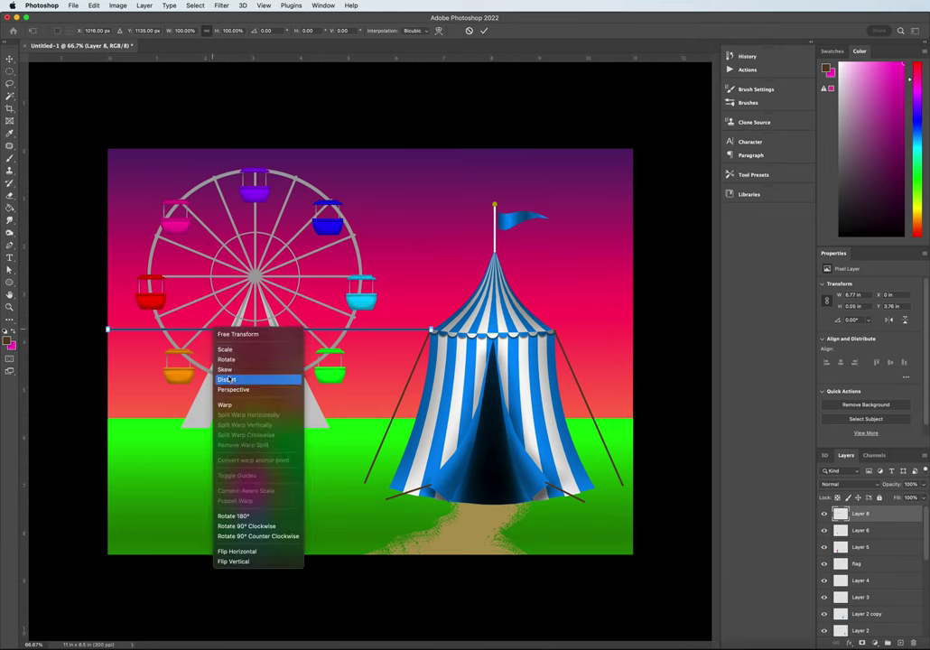
left_click(225, 404)
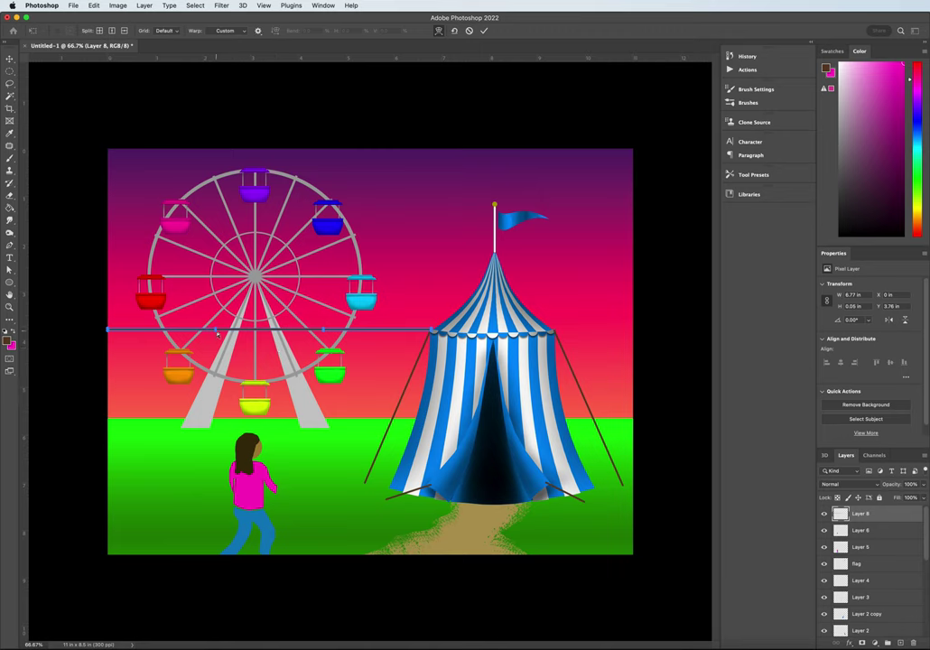
left_click_drag(217, 334, 222, 355)
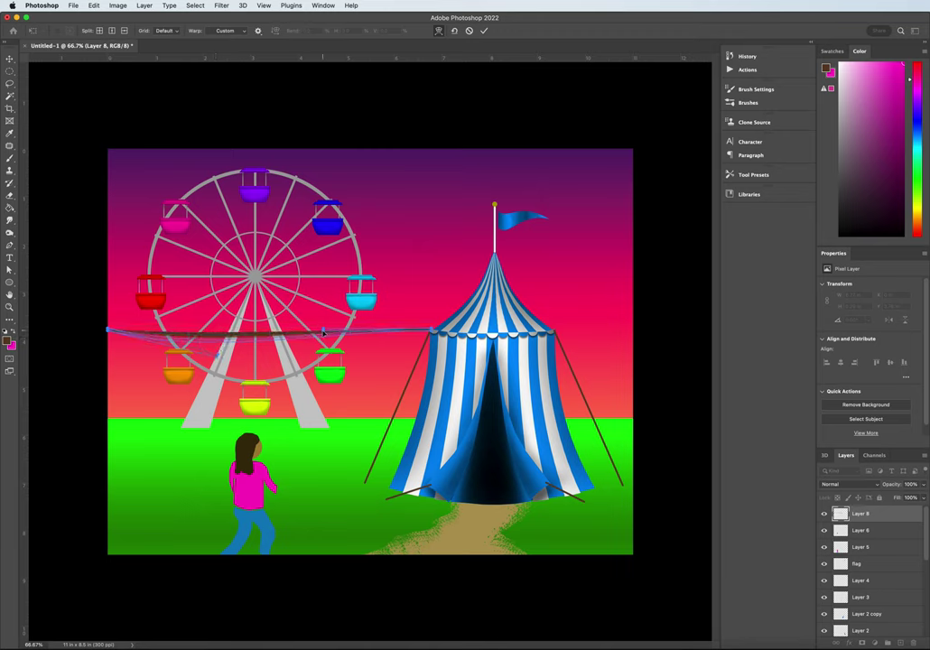
left_click_drag(323, 334, 326, 359)
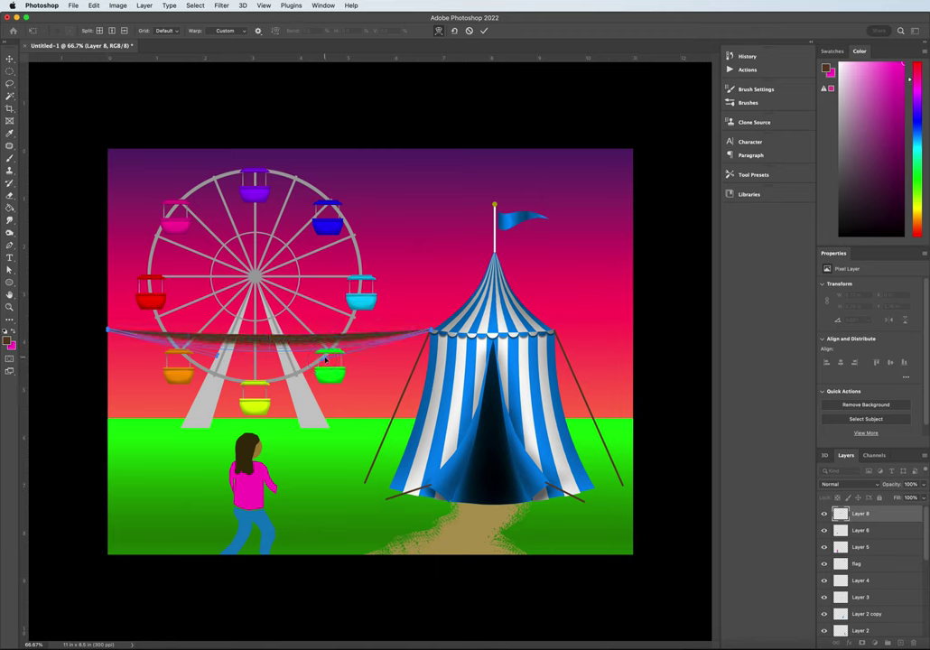
key("Return")
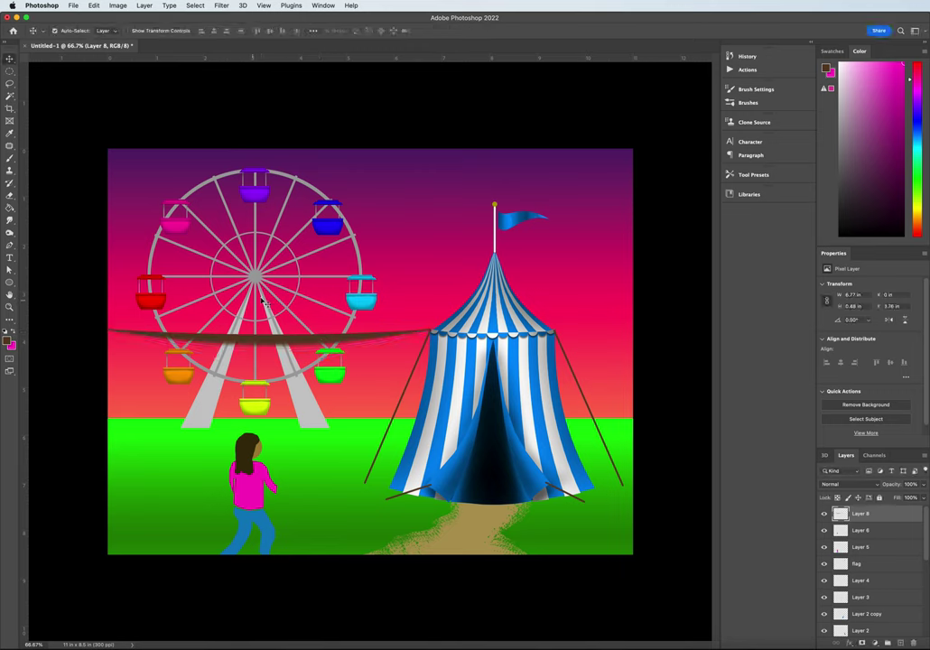
key("super+z")
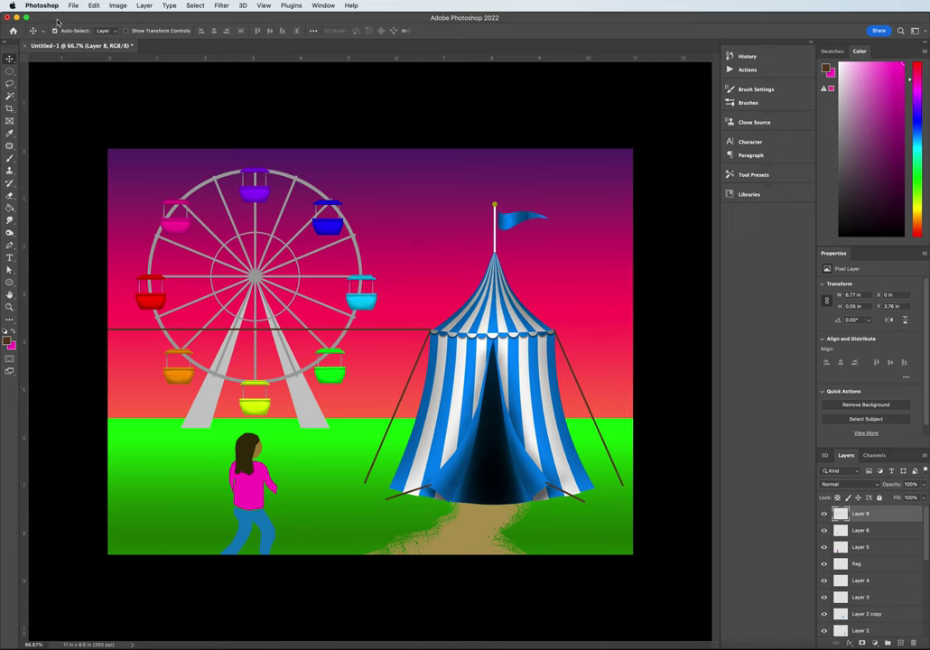
key("super+z")
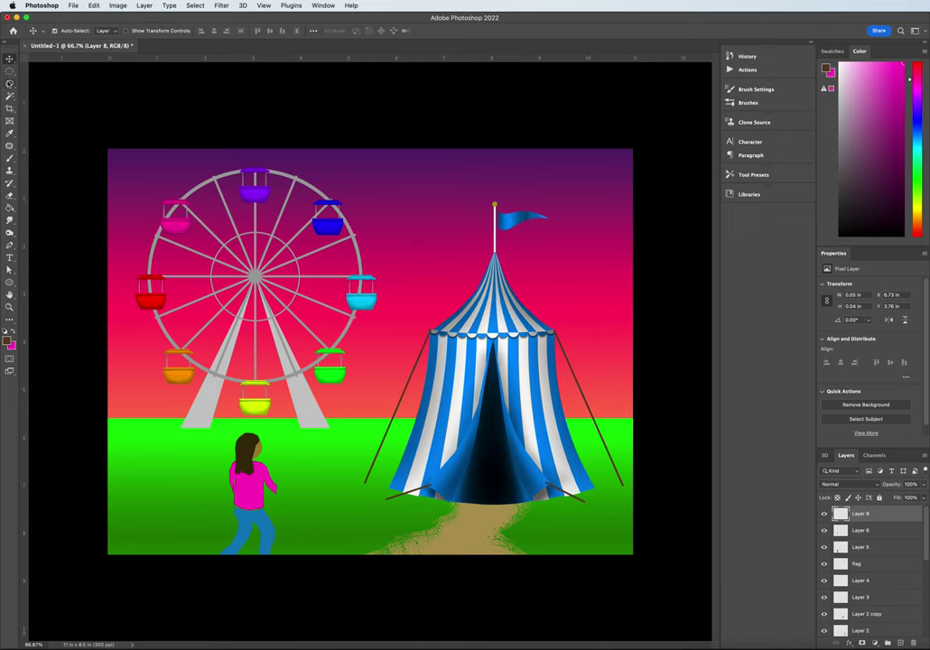
Fill a rectangular band from the tent to the canvas's left edge with brown
left_click(9, 71)
right_click(9, 71)
left_click(41, 53)
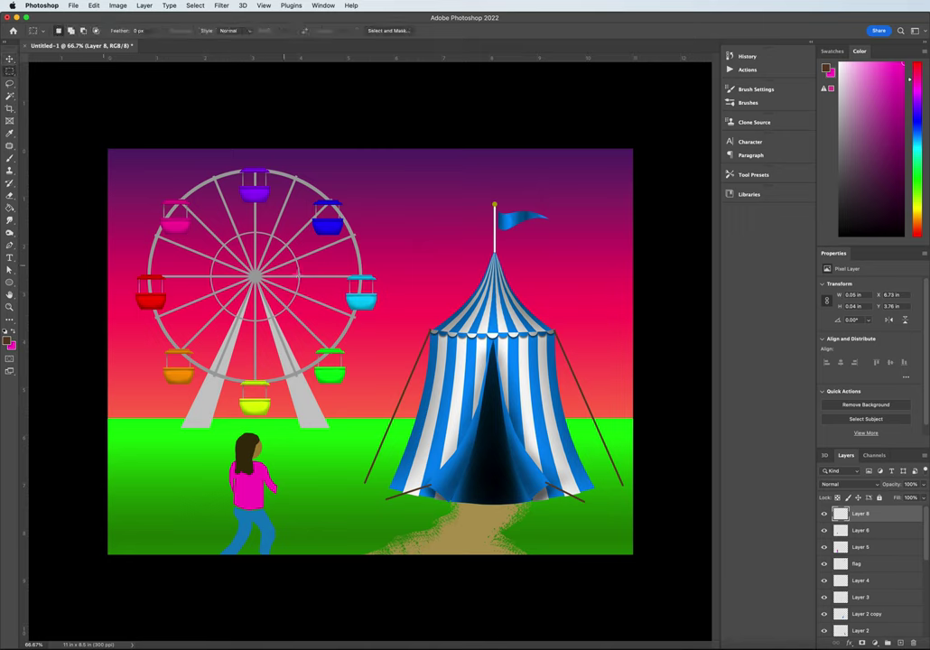
left_click_drag(430, 330, 96, 361)
left_click(11, 209)
key("alt+BackSpace")
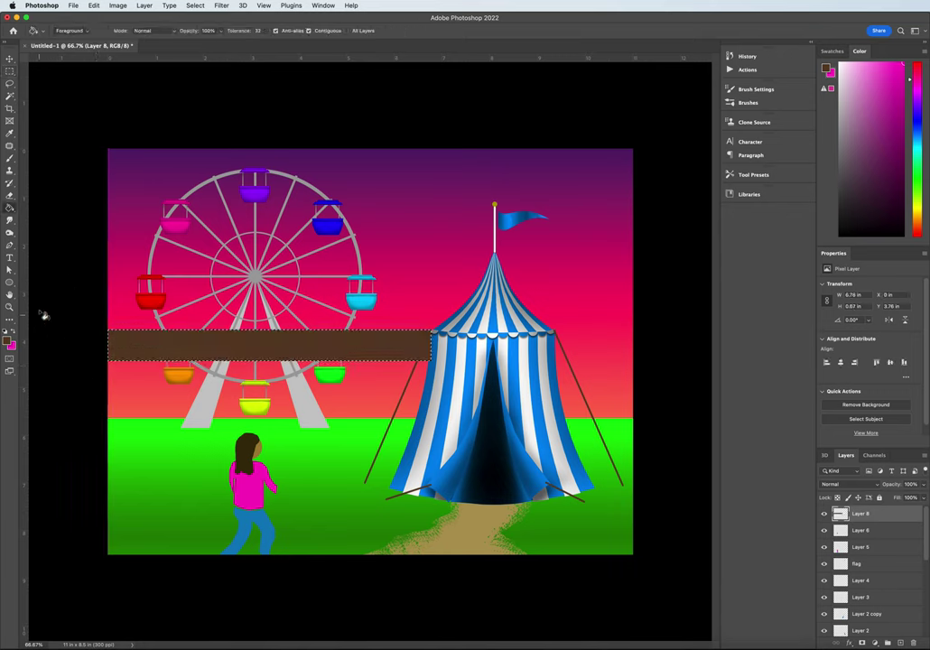
Trim the band into a curved rope by deleting outside a wide ellipse, then deselect
mouse_move(9, 70)
left_mouse_down()
mouse_move(55, 73)
mouse_move(63, 83)
left_mouse_up()
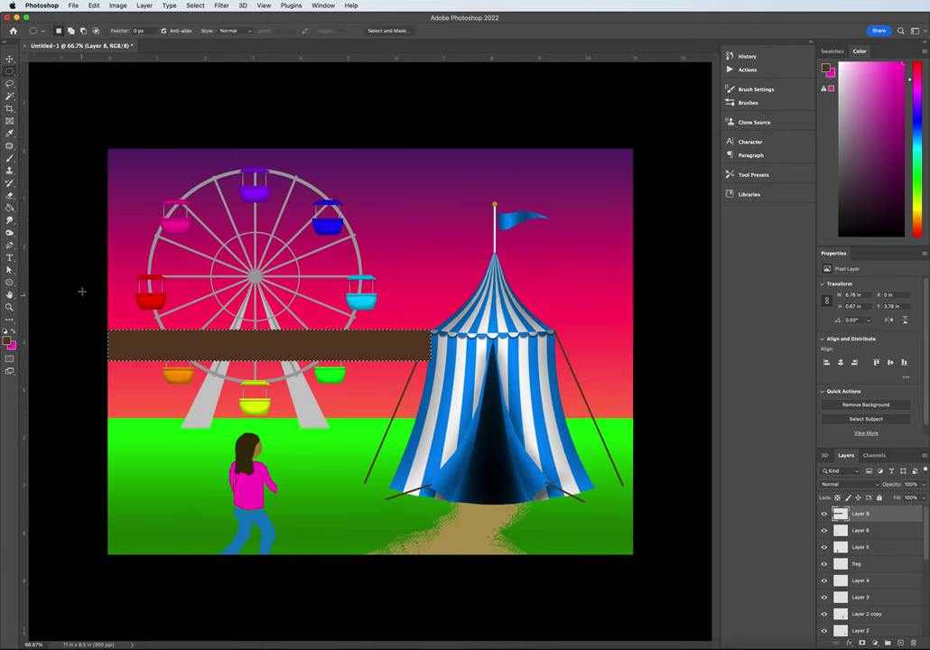
left_click_drag(43, 296, 467, 337)
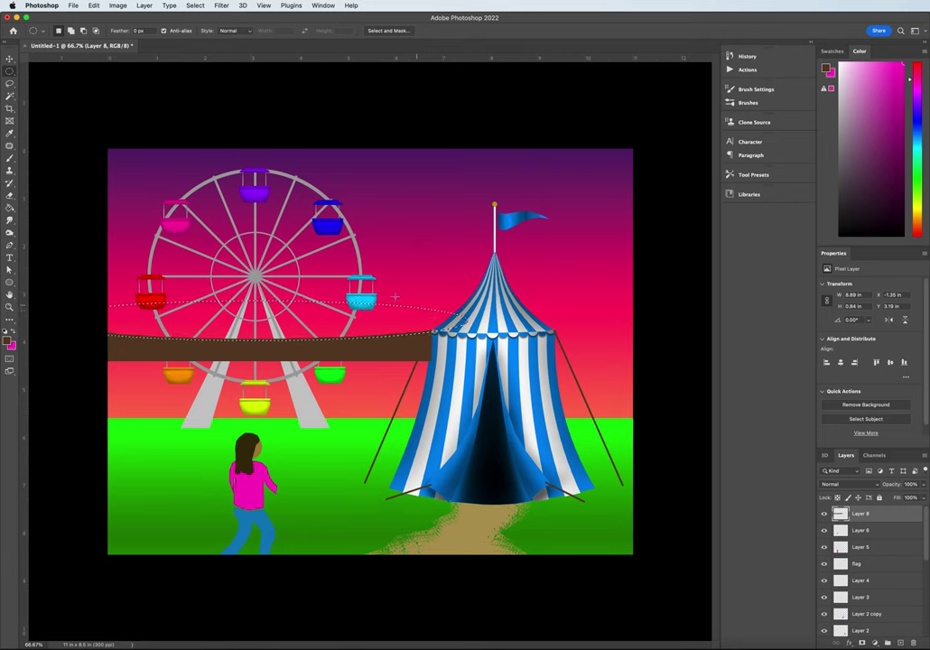
left_click(193, 5)
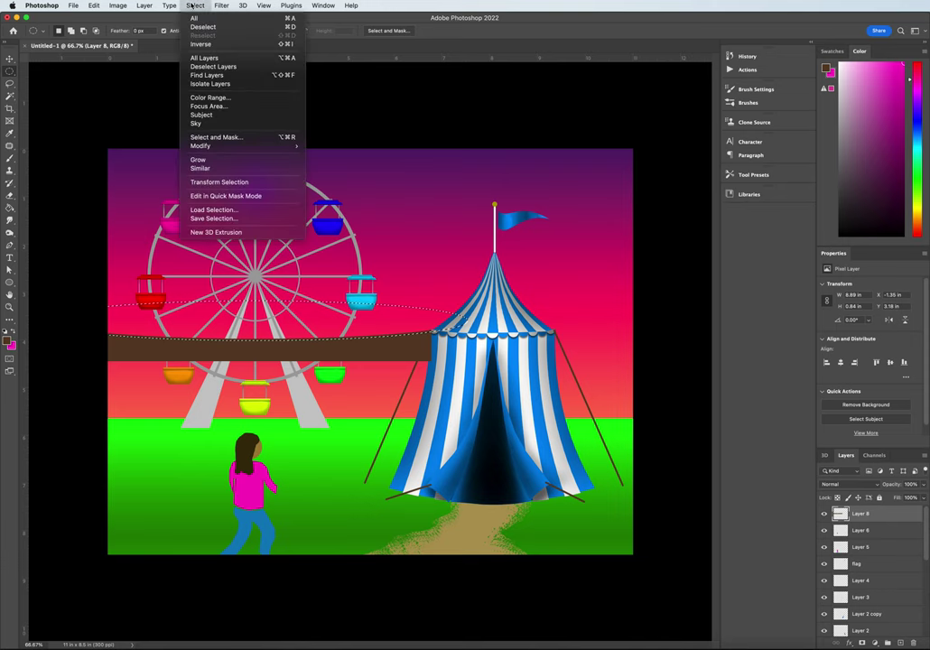
left_click(203, 43)
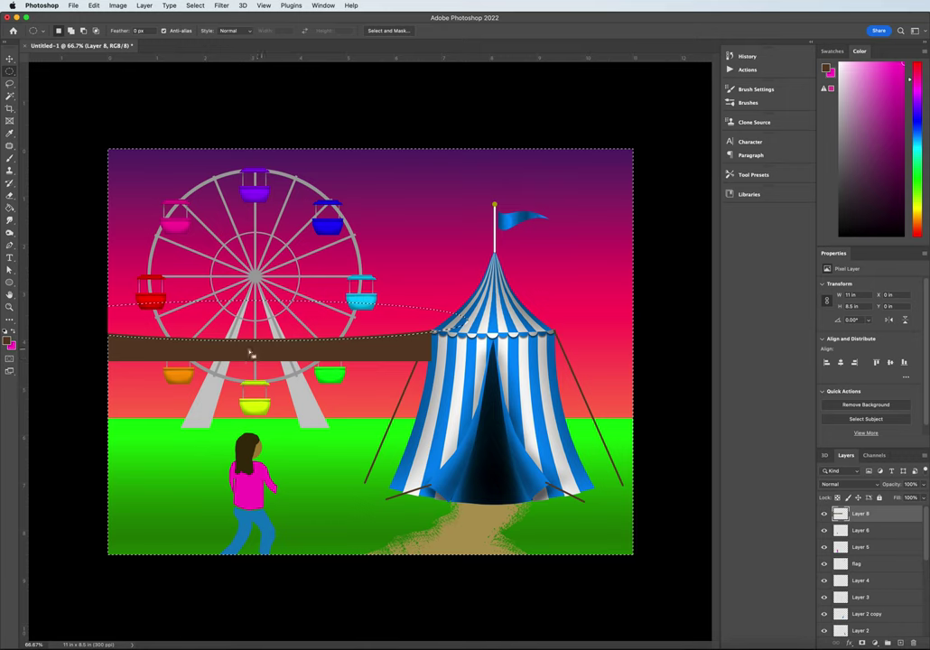
key("Delete")
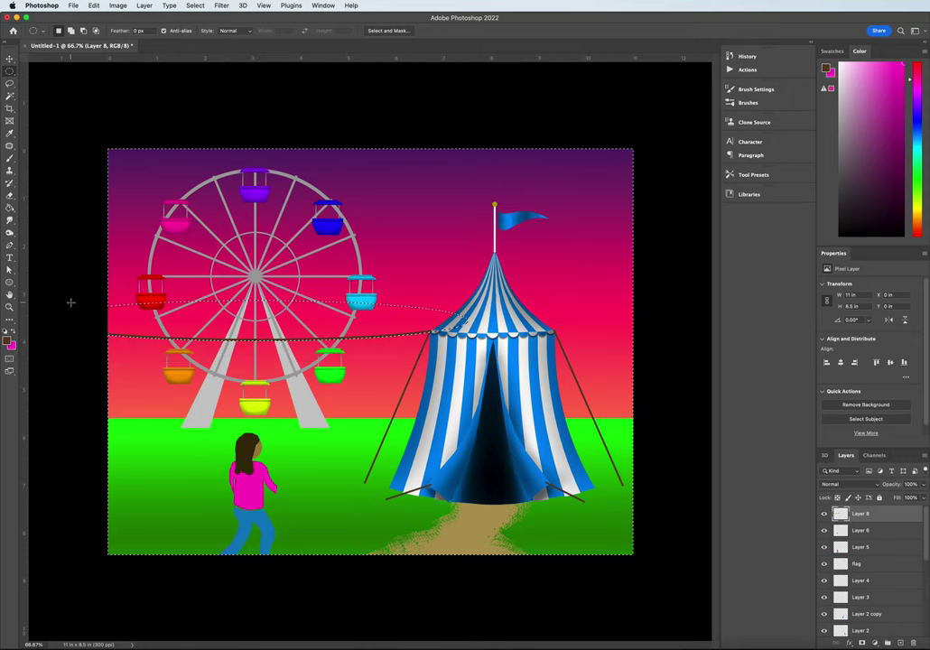
key("super+d")
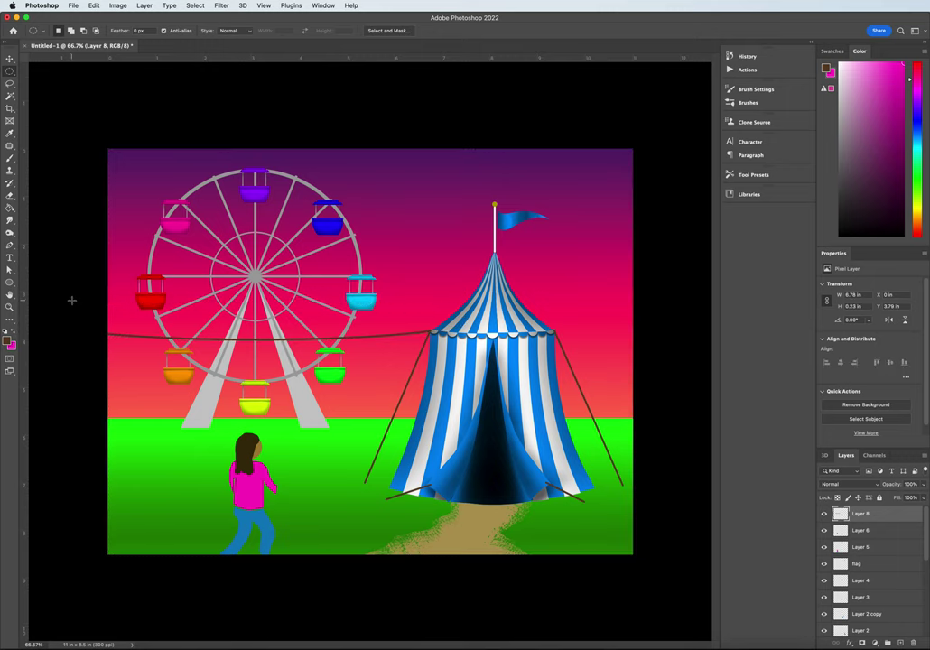
Outline the first triangular pennants under the rope with the Polygonal Lasso
left_click(10, 83)
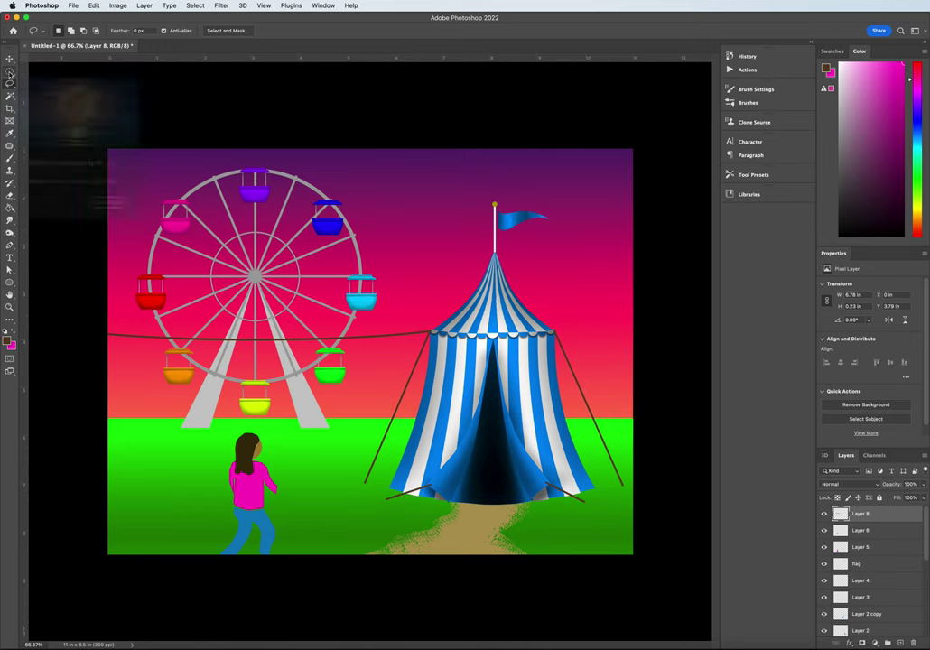
left_click(10, 82)
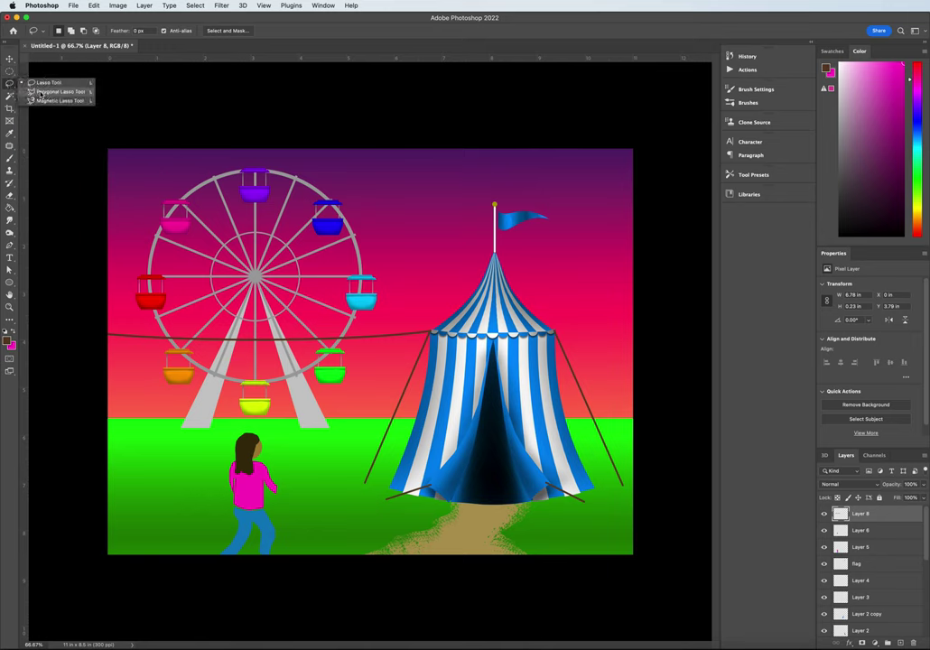
left_click(41, 93)
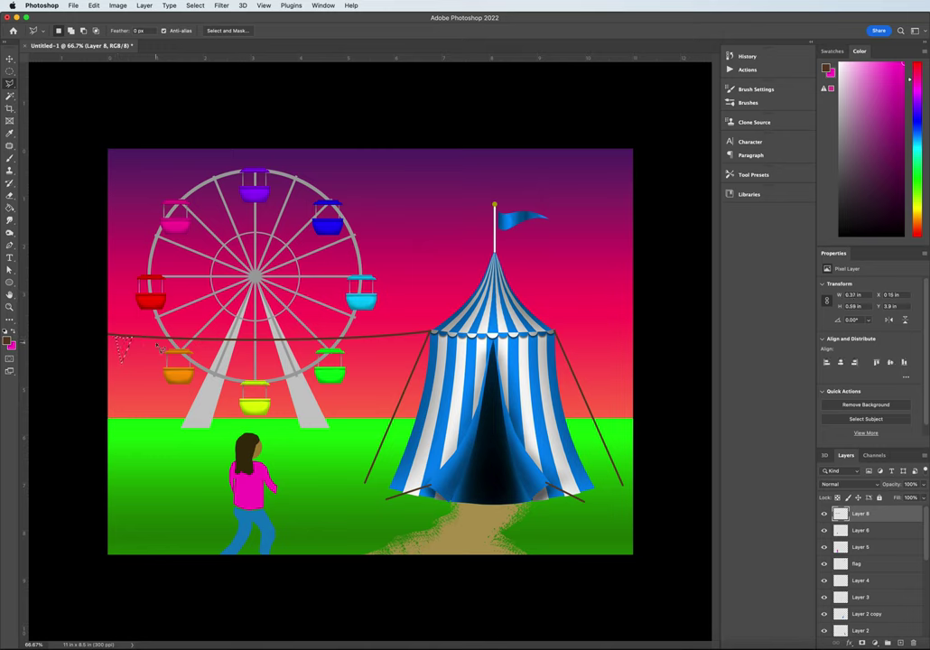
left_click(121, 342)
left_click(167, 348)
left_click(171, 361)
left_click(184, 340)
left_click(169, 341)
key("alt+BackSpace")
Add two more triangular pennants along the rope to the selection
left_click(214, 346)
left_click(219, 360)
left_click(230, 344)
left_click(214, 346)
key("alt+BackSpace")
left_click(261, 342)
left_click(268, 365)
left_click(274, 342)
left_click(261, 343)
key("alt+BackSpace")
Extend the pennant row with copies along the rope to the tent
double_click(307, 347)
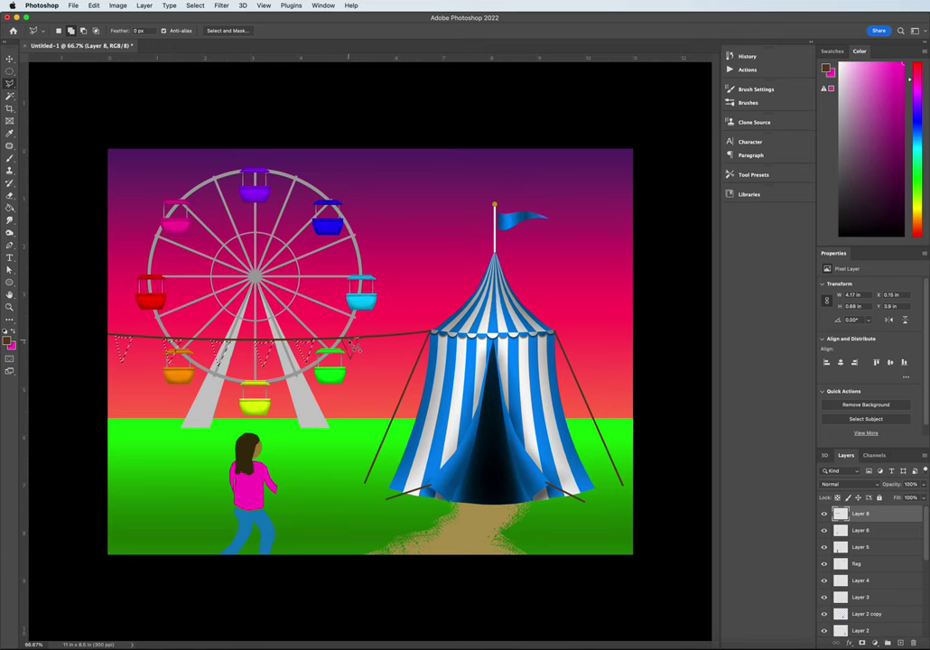
left_click_drag(348, 343, 388, 340)
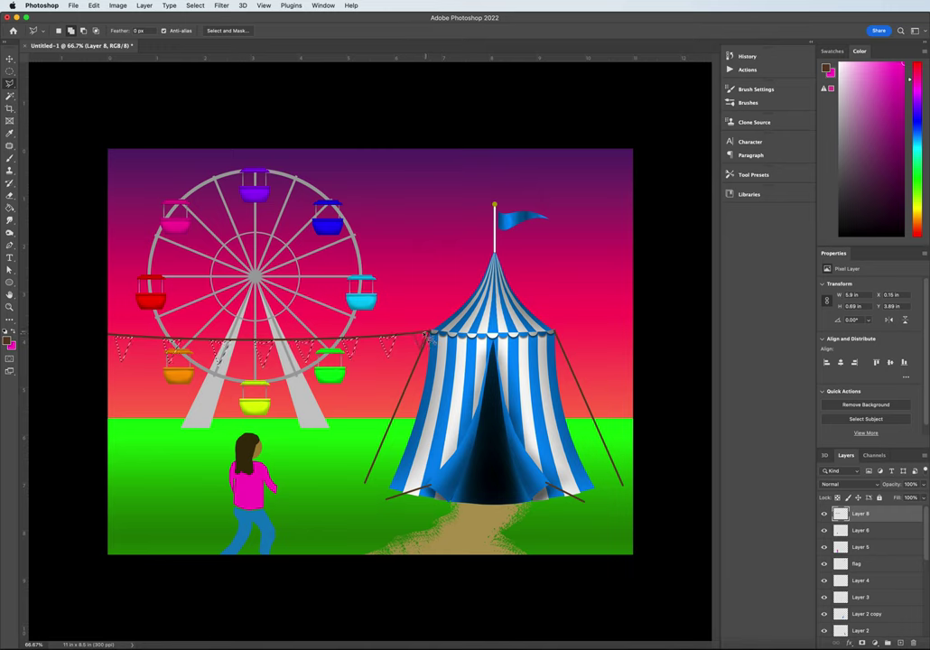
left_click_drag(417, 340, 419, 340)
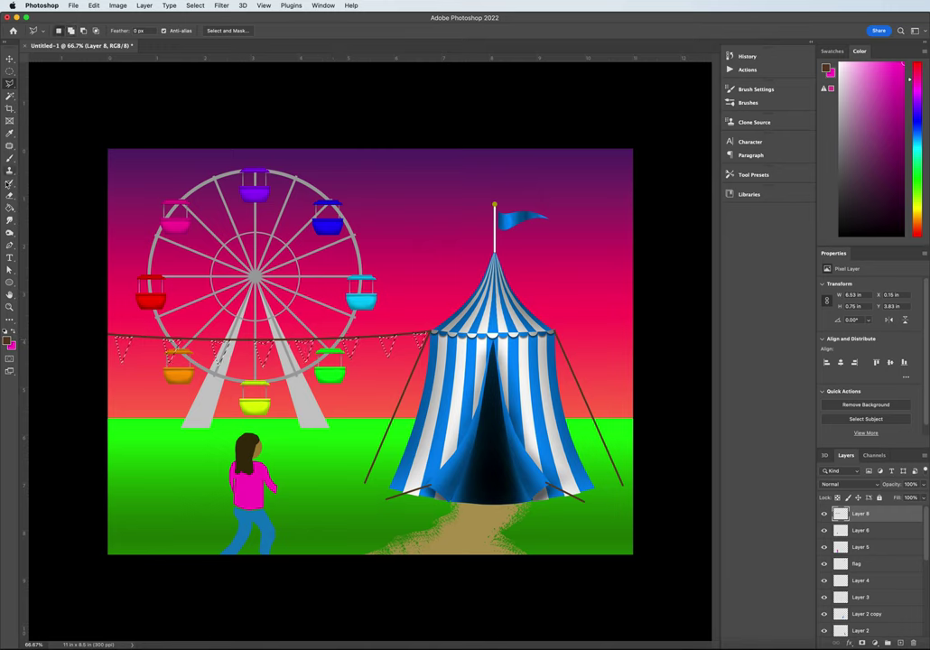
left_click(9, 208)
Bucket-fill all the pennants magenta and clear the selection
left_click(12, 333)
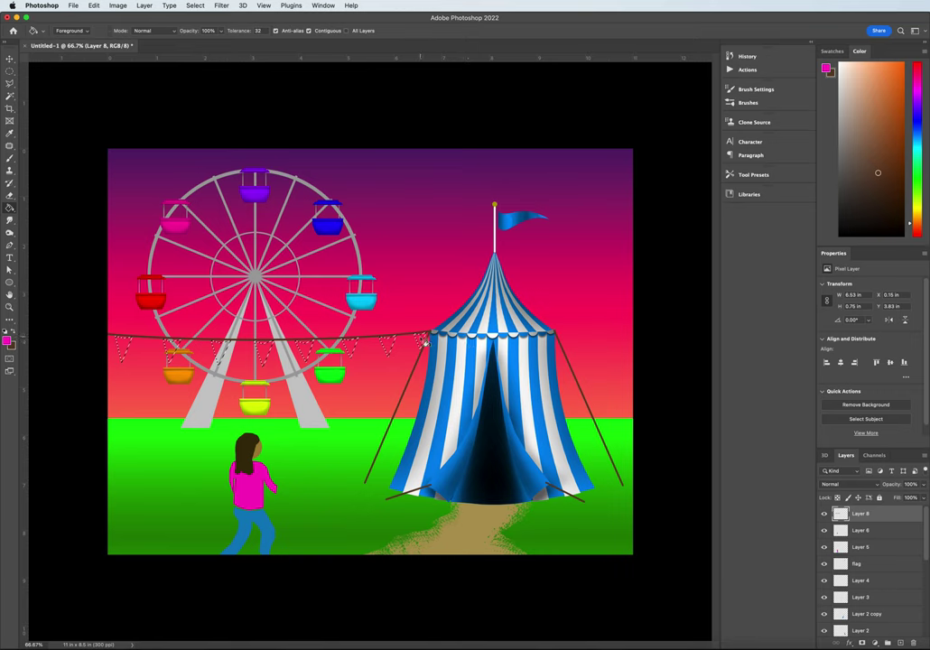
left_click(423, 345)
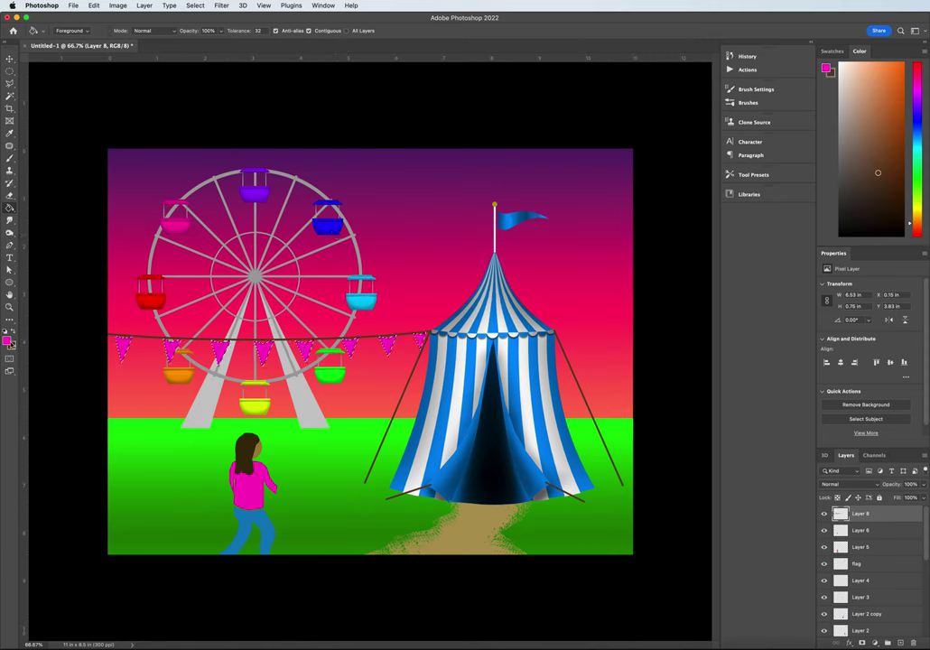
left_click(8, 340)
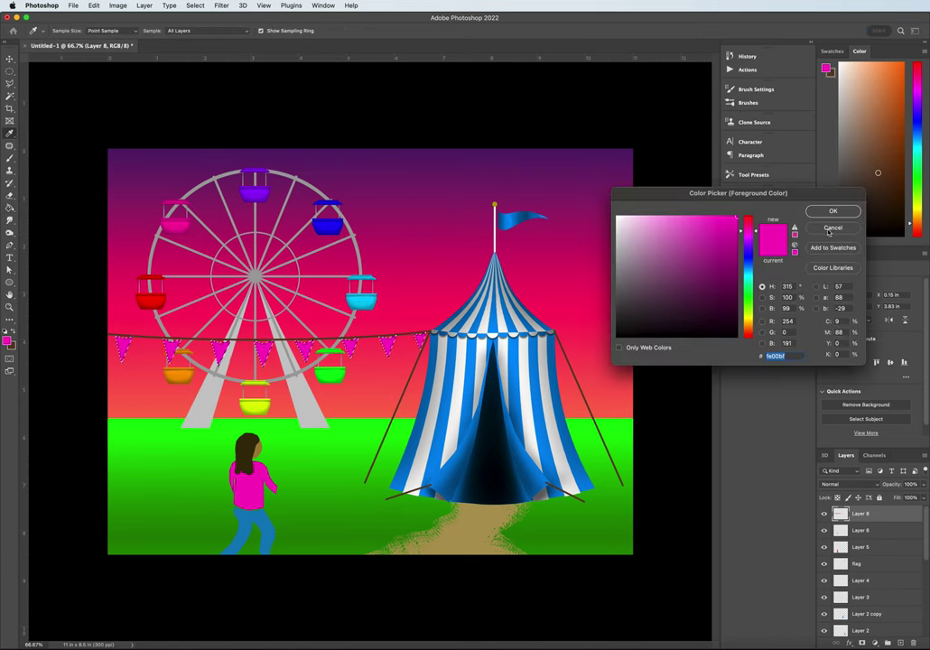
key("Return")
key("super+d")
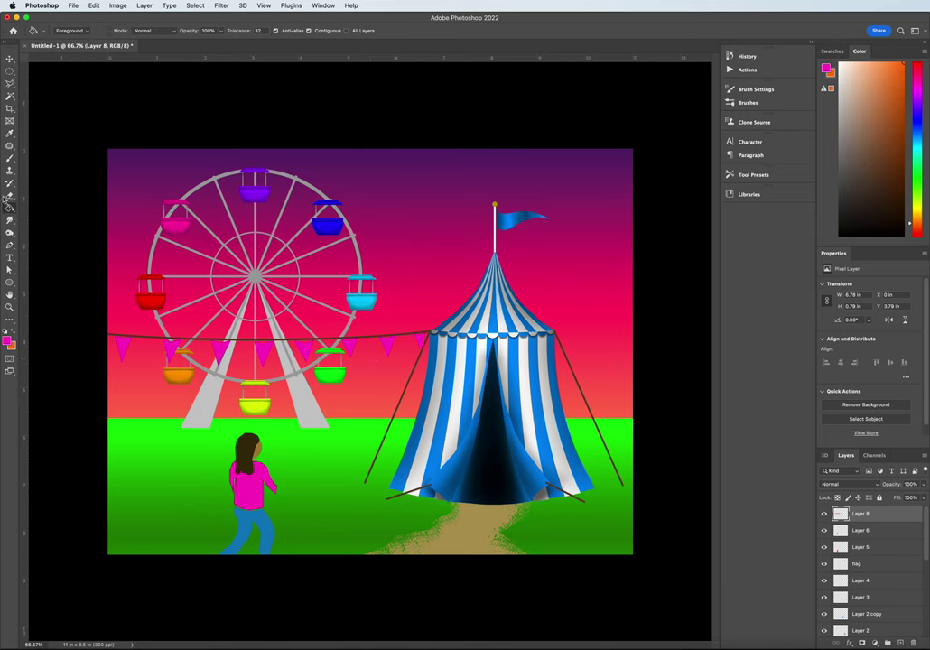
Turn the pennant near the tent orange and the one by the Ferris wheel blue
key("x")
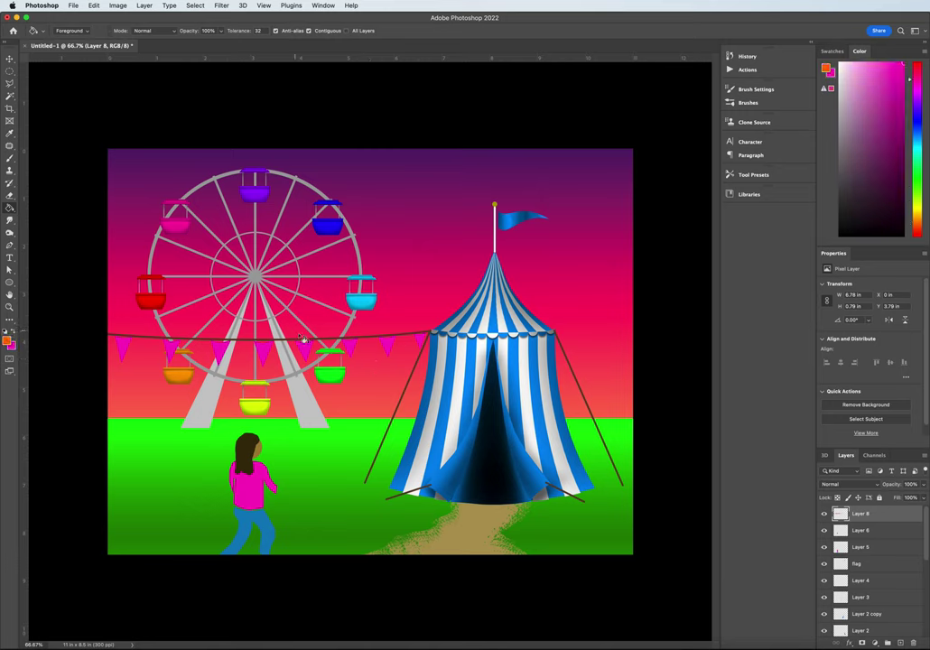
left_click(388, 347)
left_click(909, 137)
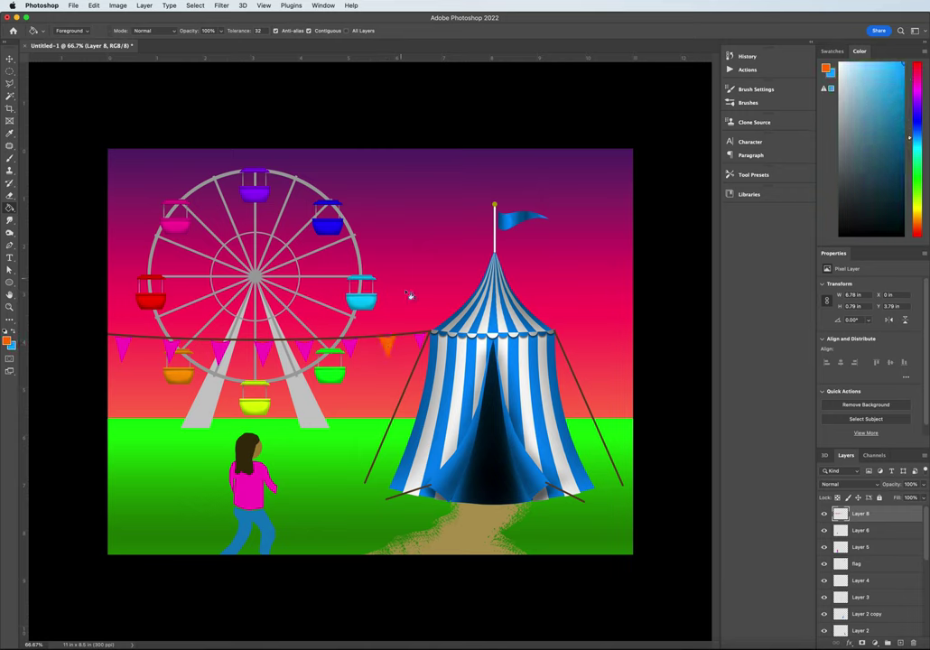
left_click(354, 349)
left_click(11, 336)
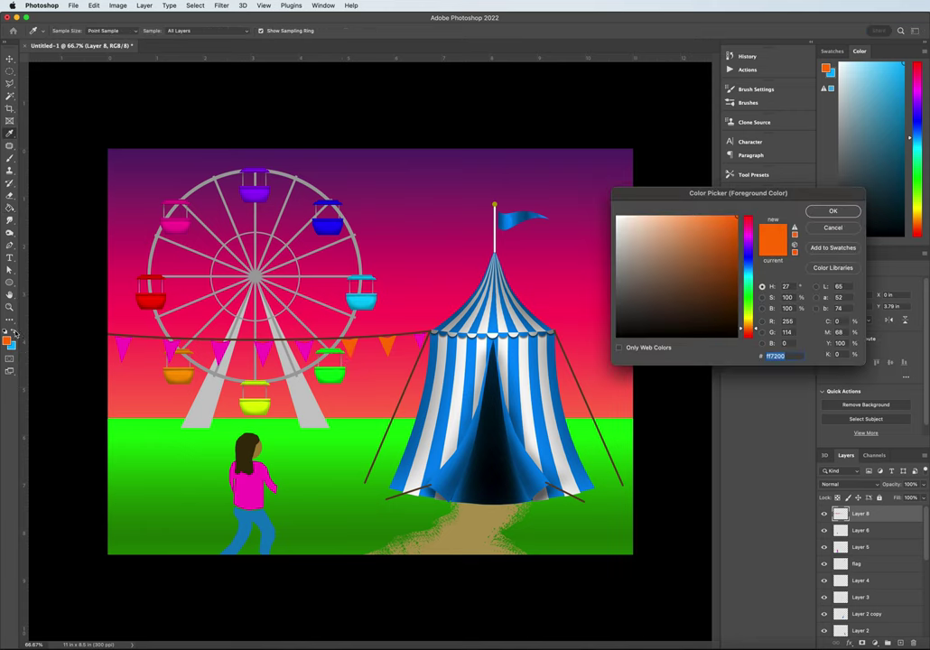
key("Return")
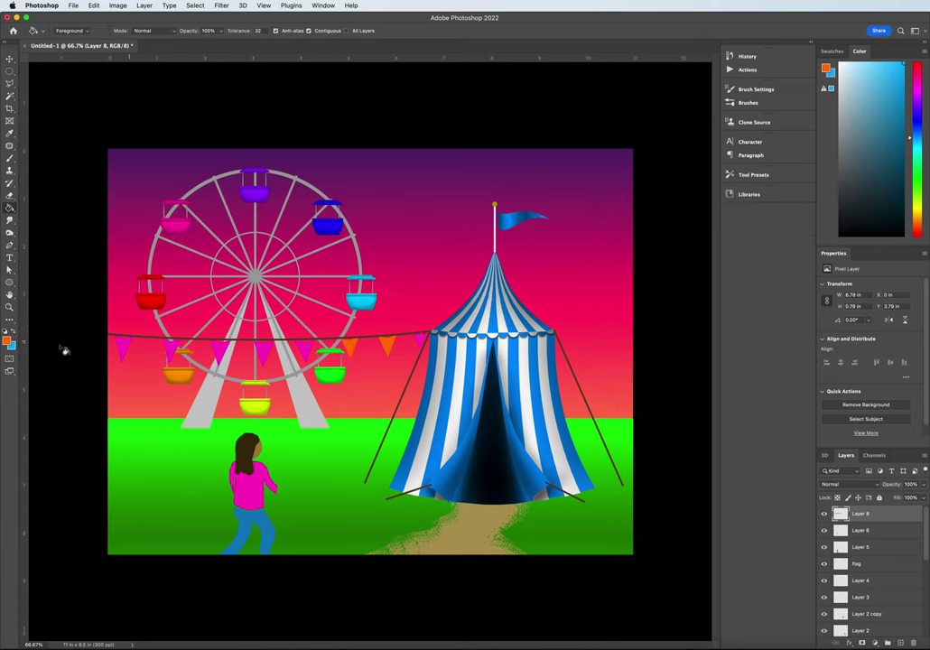
key("x")
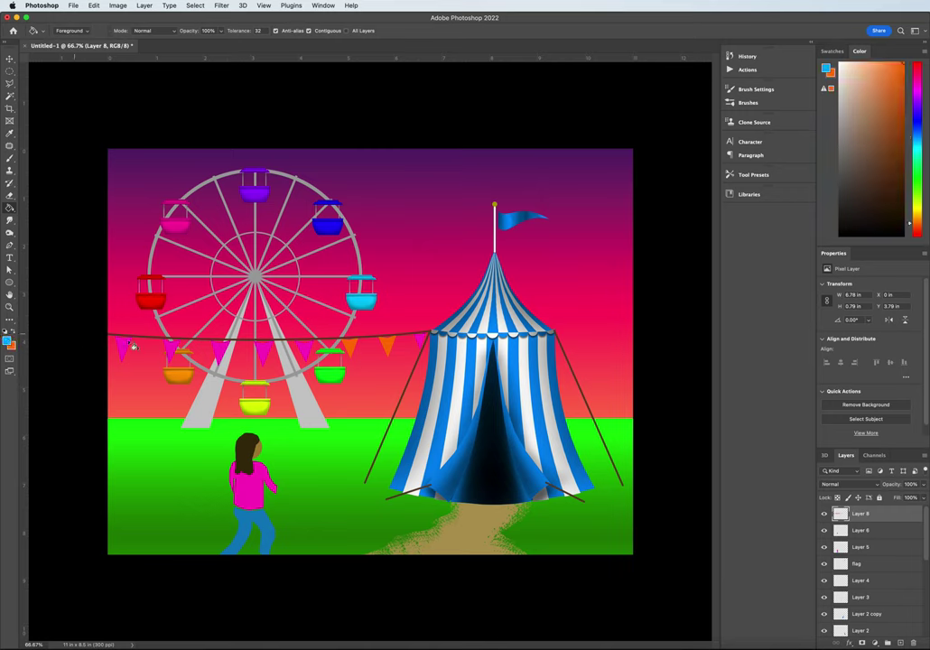
left_click(352, 348)
Recolour the middle pennant red, a pink one yellow, and the leftmost orange
left_click(918, 64)
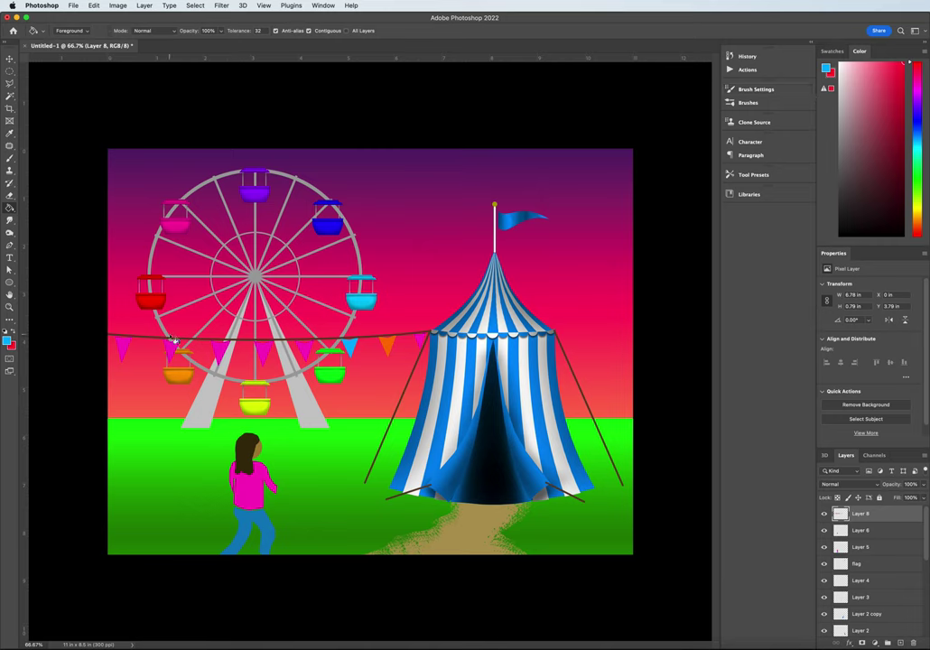
key("x")
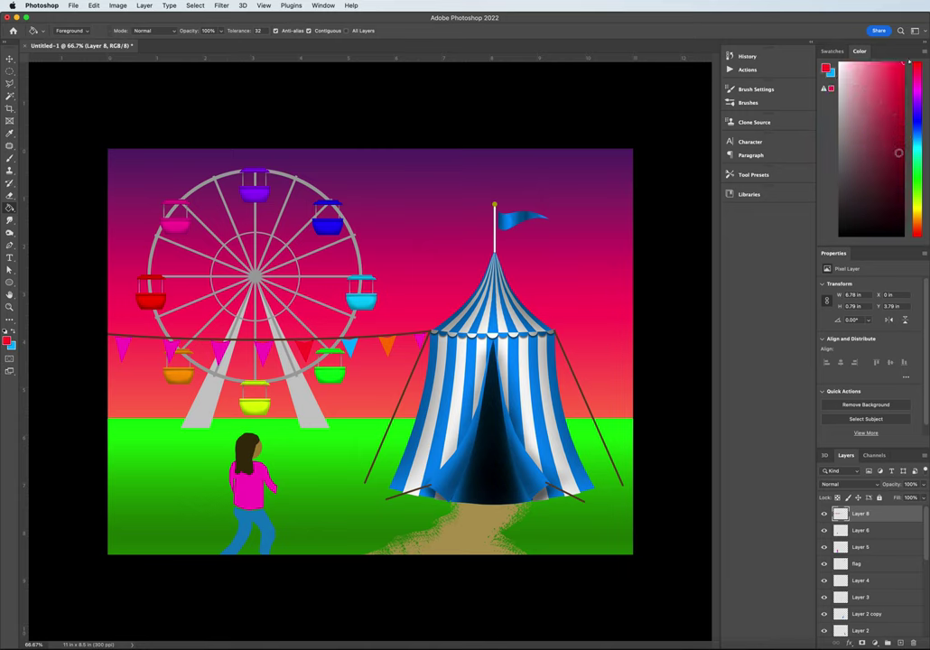
left_click(263, 351)
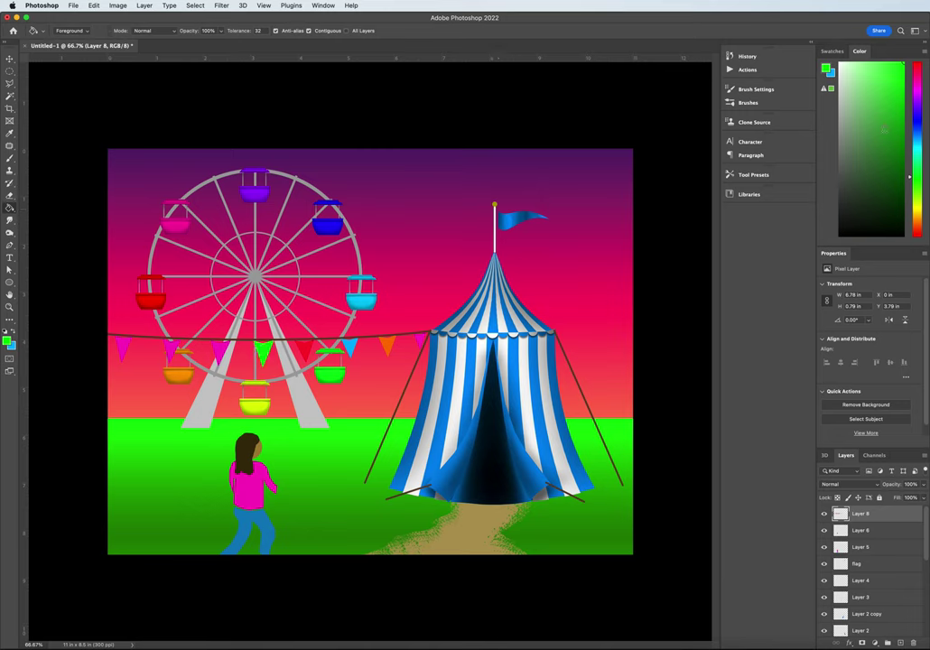
left_click_drag(923, 88, 919, 210)
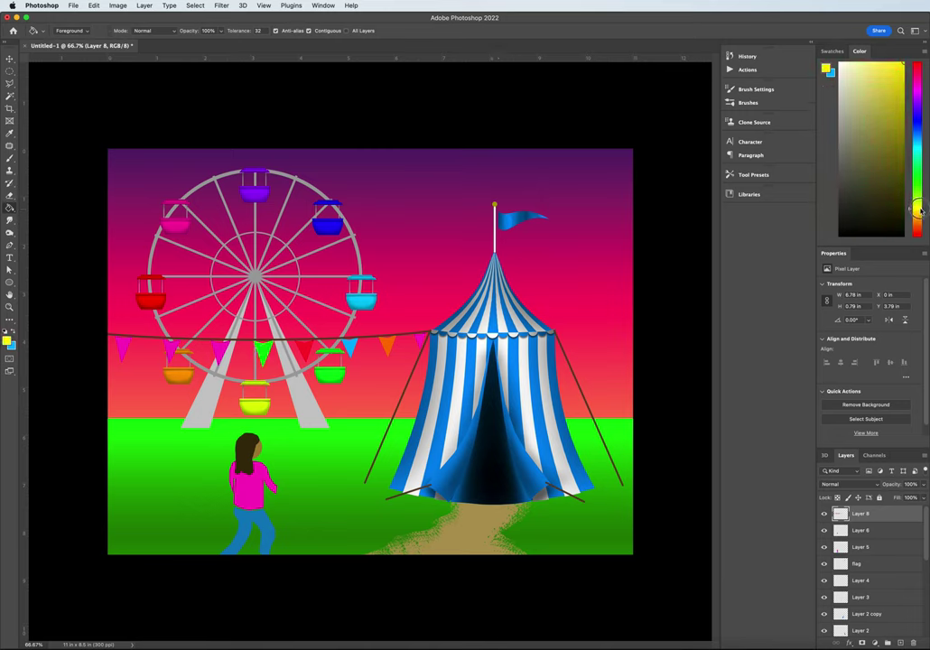
left_click(174, 349)
left_click_drag(922, 134, 922, 93)
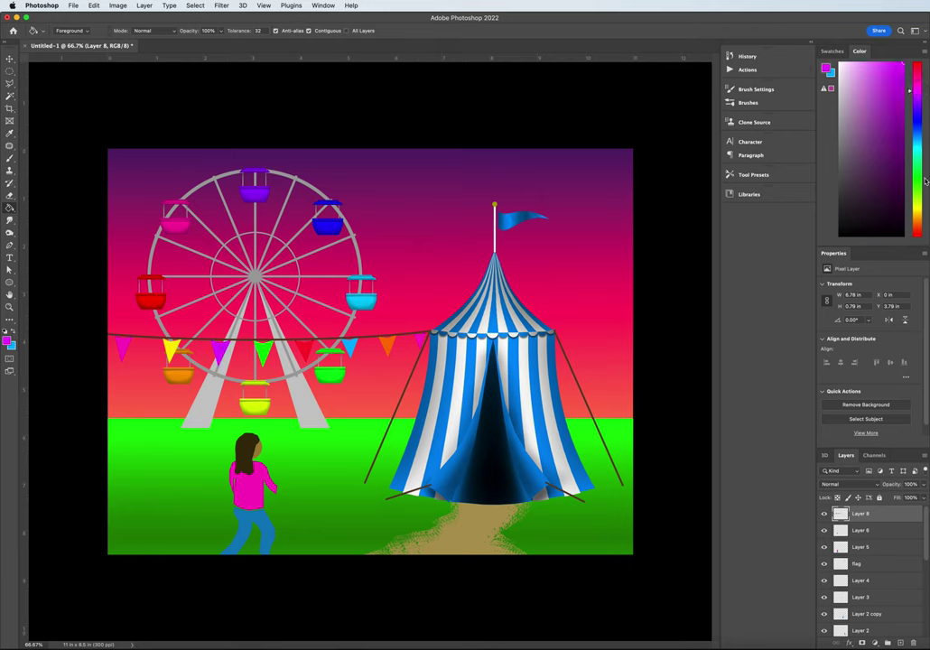
left_click_drag(925, 182, 923, 219)
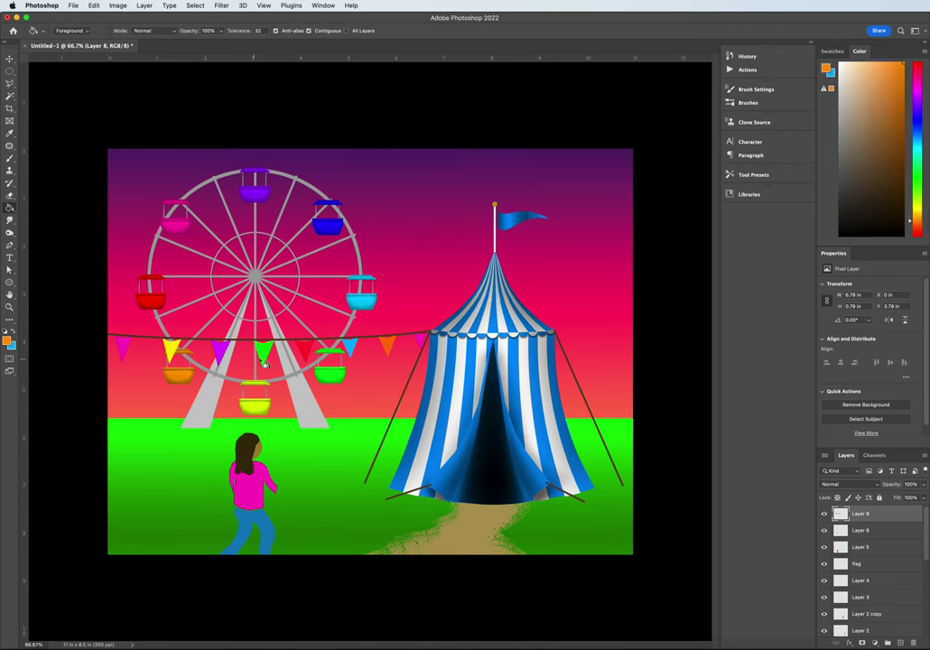
left_click(122, 349)
Select a tiny rectangular box on the pennant string beside the orange flag
left_click(9, 71)
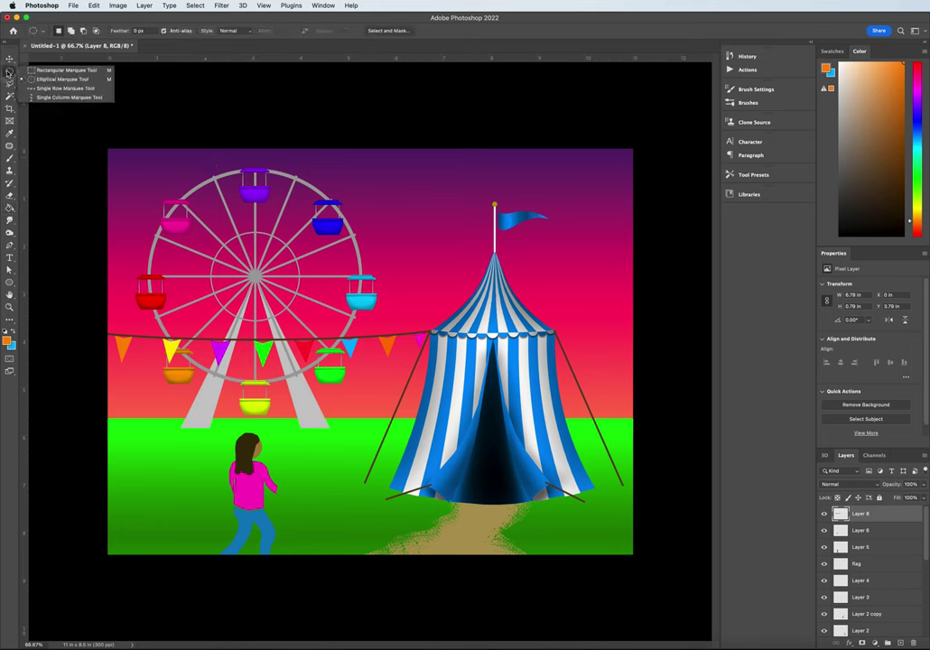
left_click(54, 81)
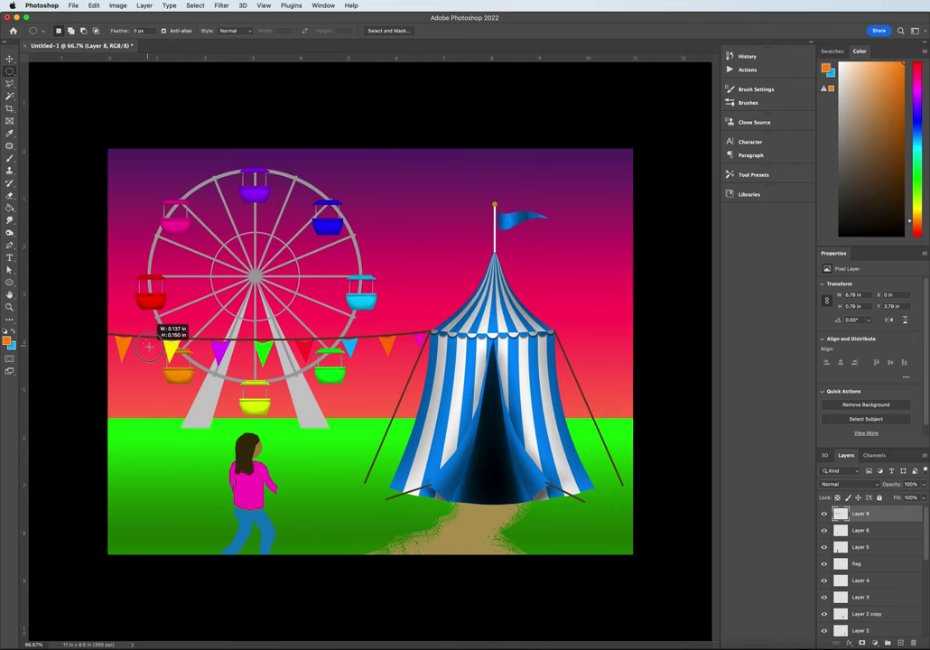
left_click_drag(143, 340, 150, 347)
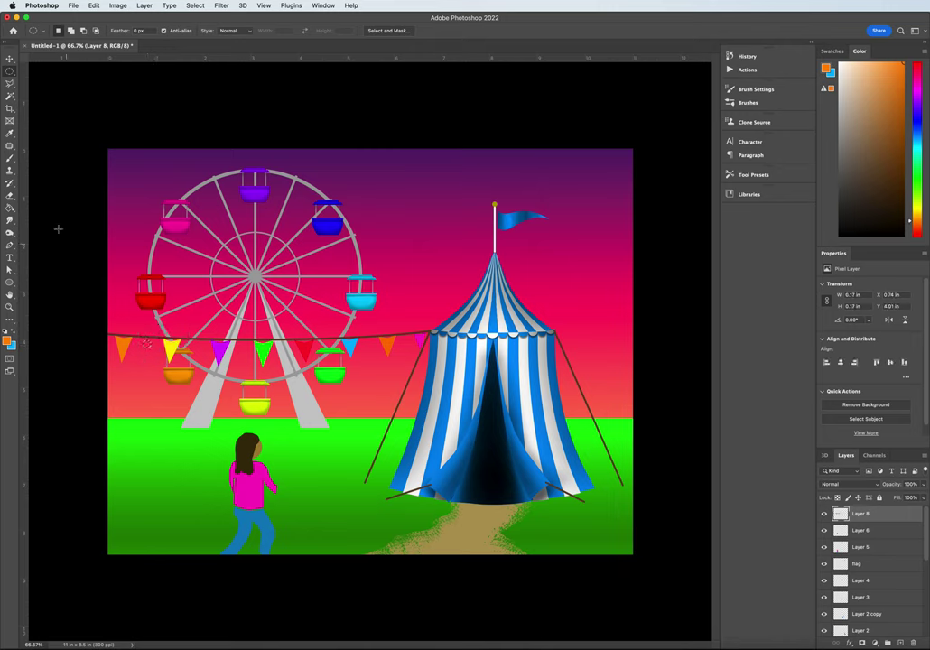
left_click(9, 71)
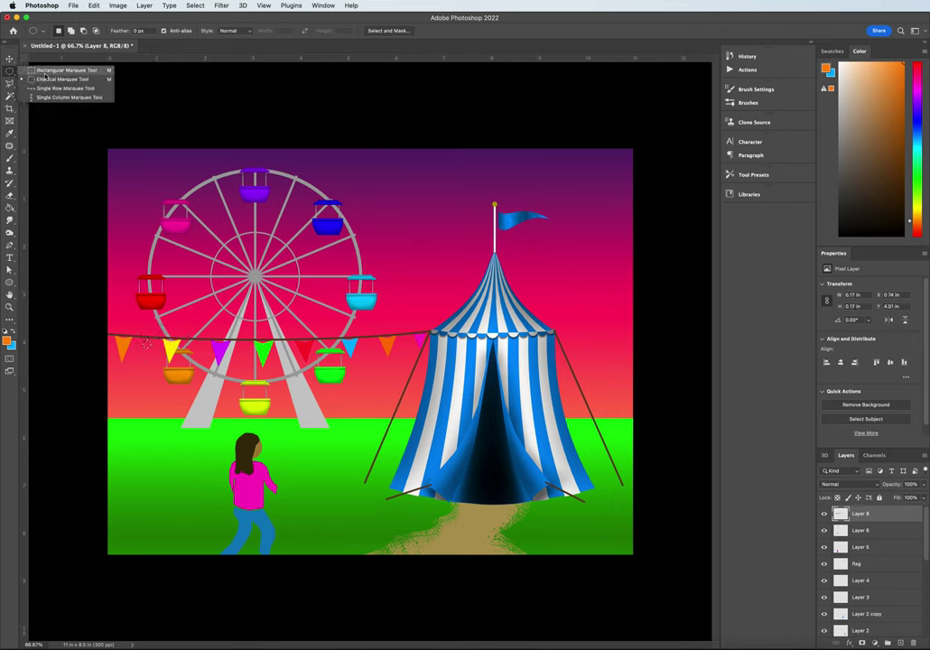
left_click(41, 61)
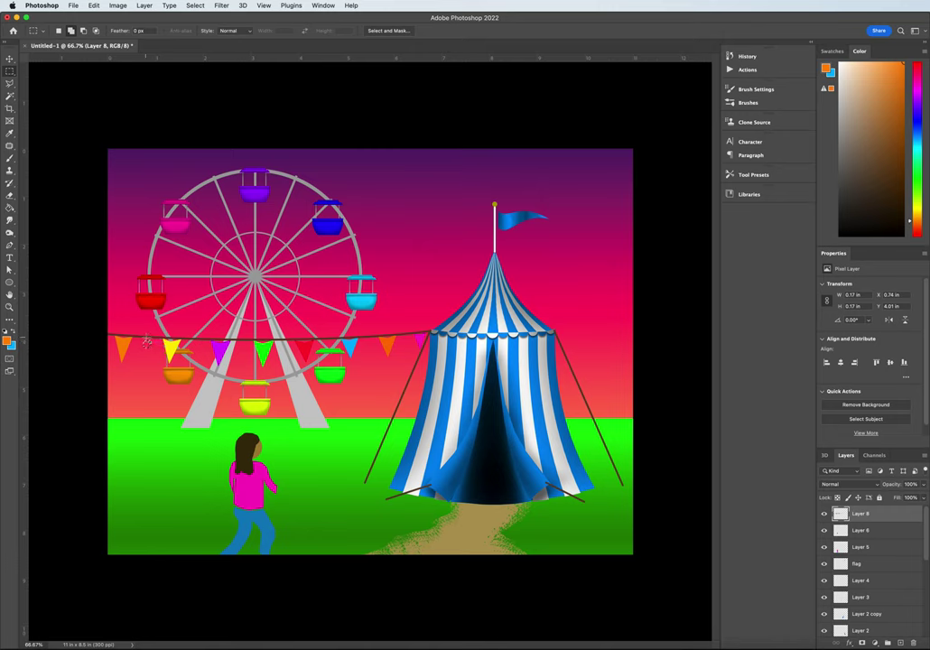
left_click_drag(144, 342, 147, 340)
Fill the box with yellow #ffe400 on a new layer to form the bulb
left_click(899, 644)
left_click(7, 339)
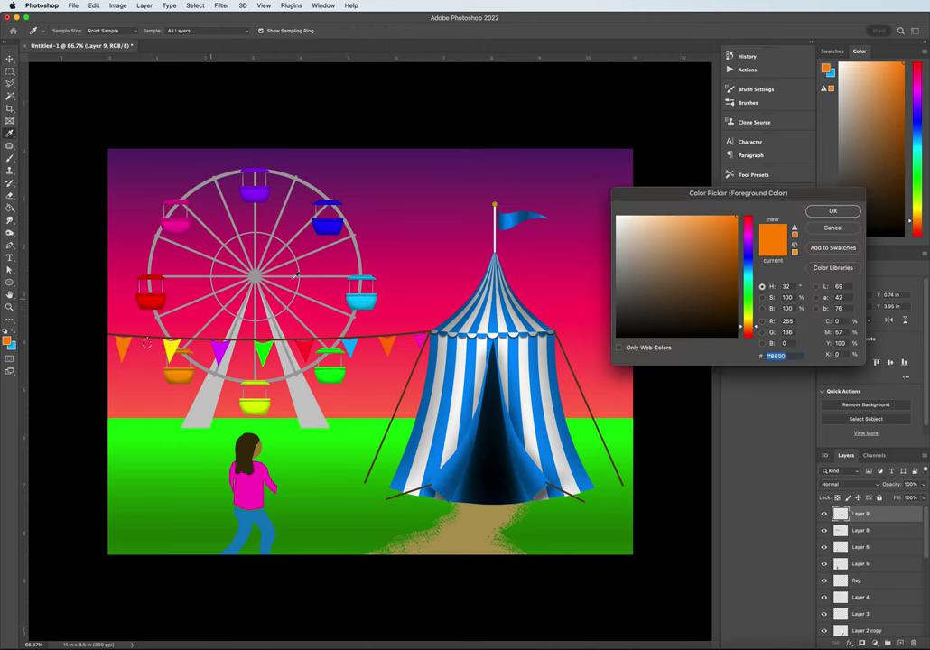
left_click(748, 318)
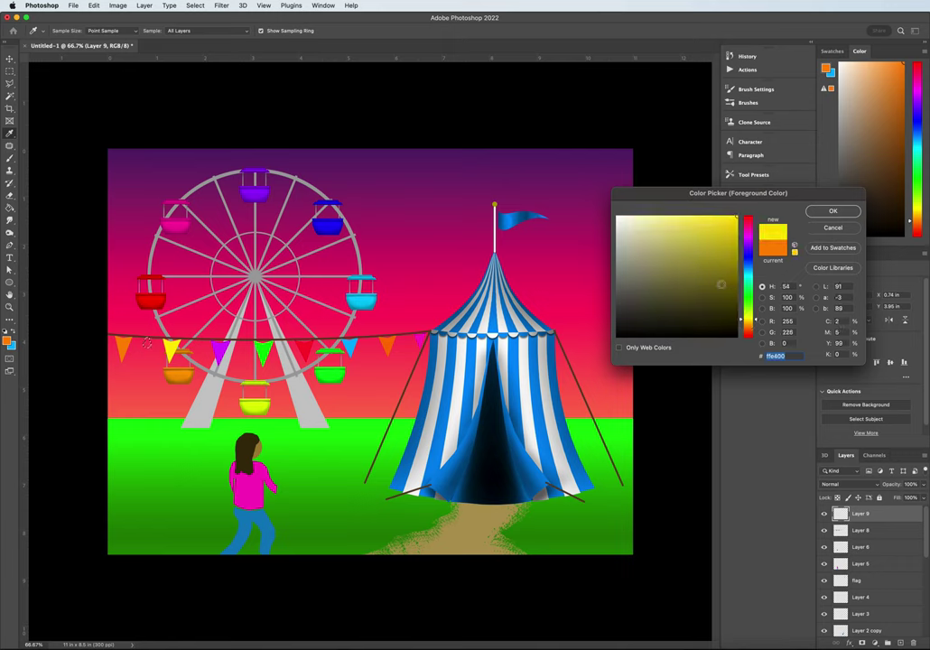
left_click(833, 210)
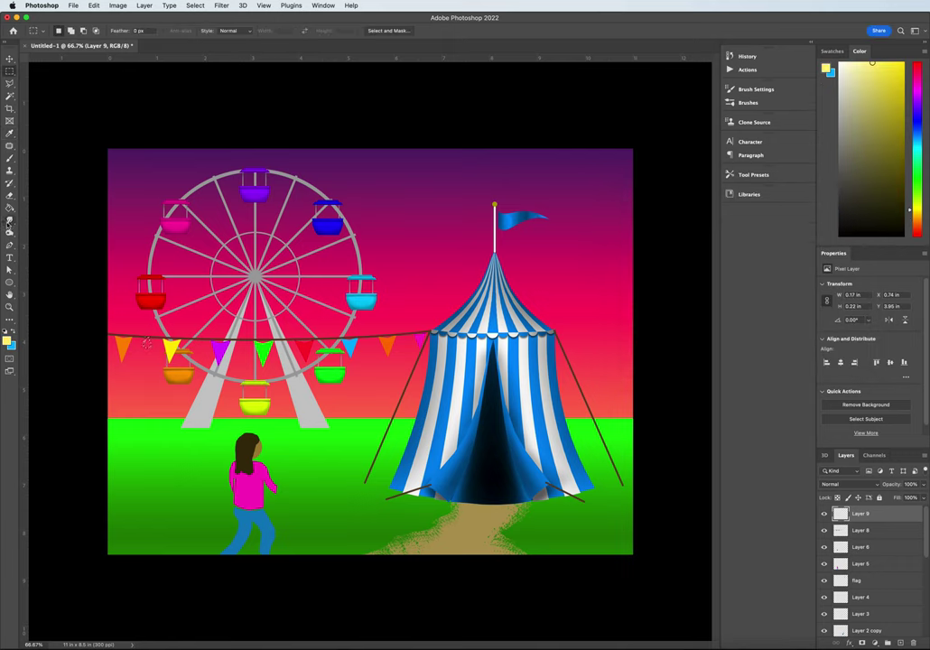
key("g")
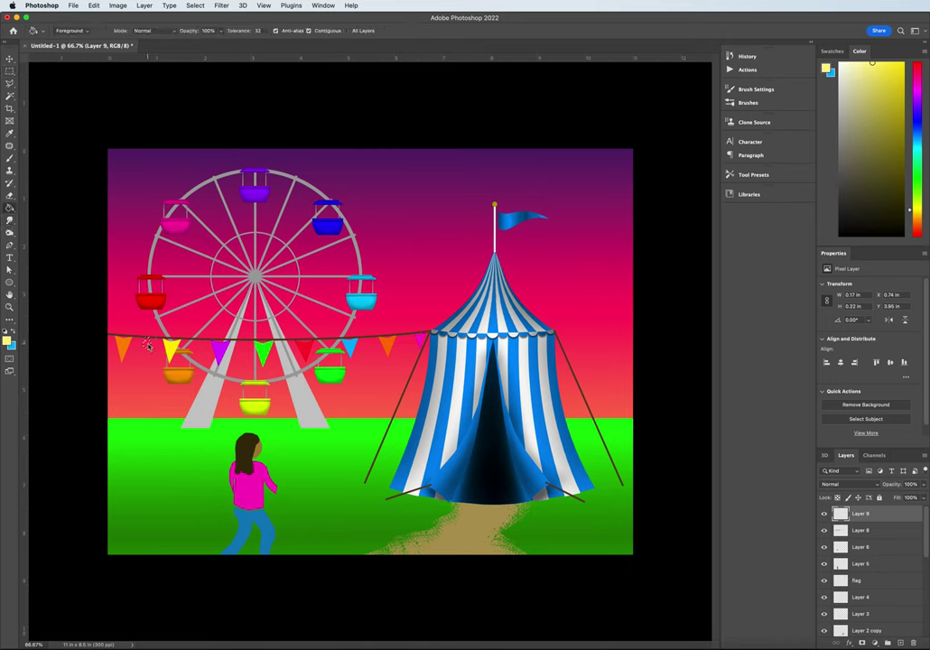
left_click(146, 343)
Add an Outer Glow to the bulb with a reduced size
left_click(850, 643)
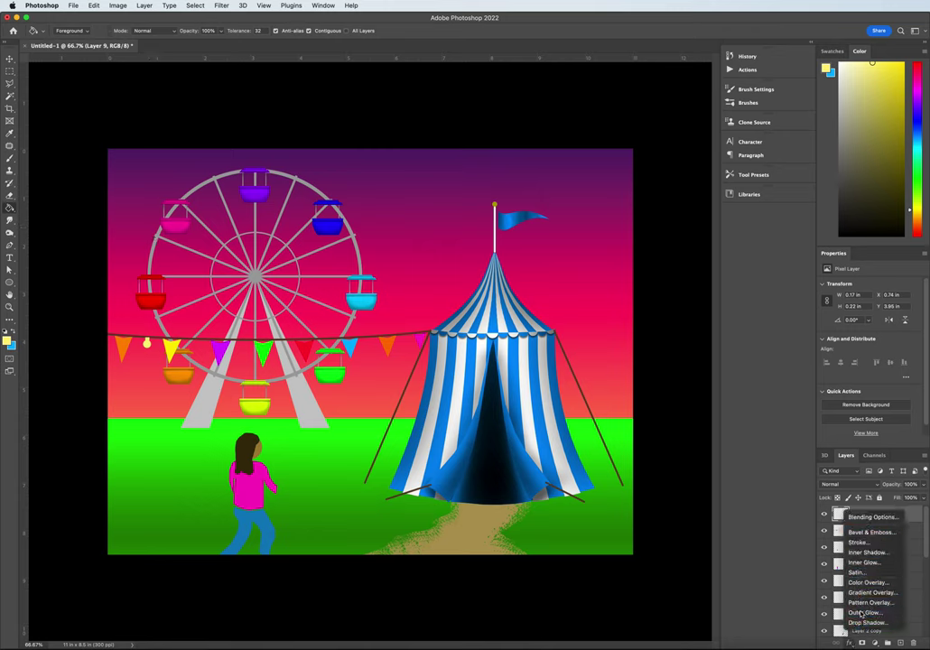
left_click(865, 612)
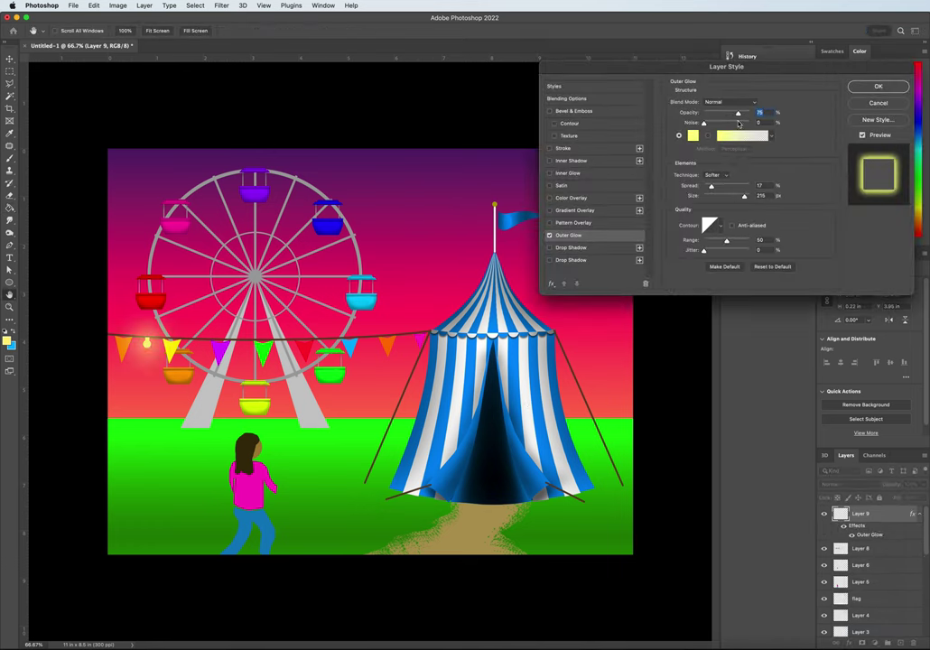
left_click_drag(746, 201, 721, 196)
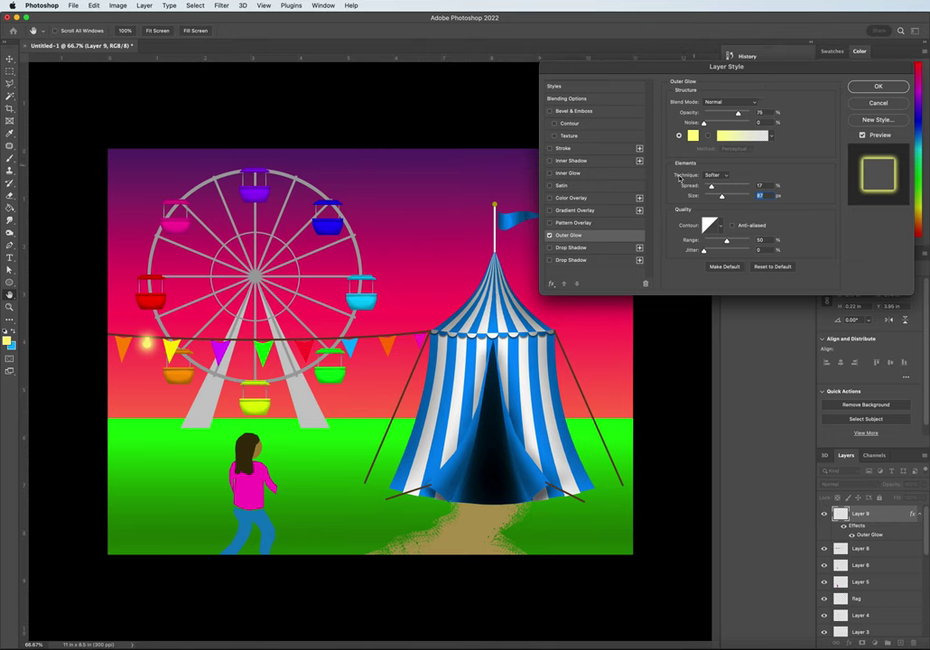
Add a Normal-mode Inner Glow from the centre at 84% opacity, smaller size, and apply
left_click(569, 173)
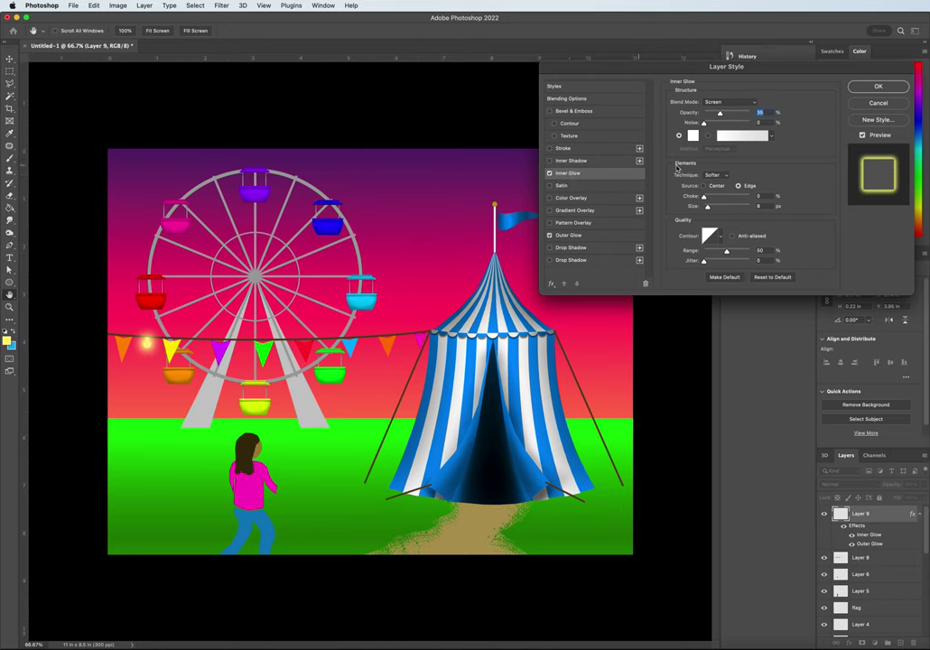
left_click(730, 103)
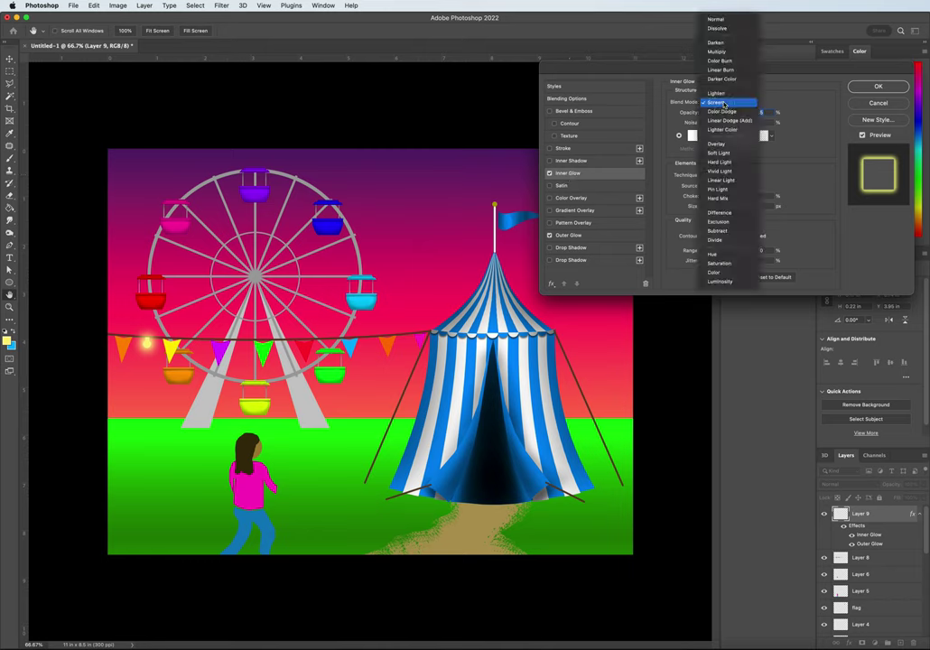
left_click(718, 19)
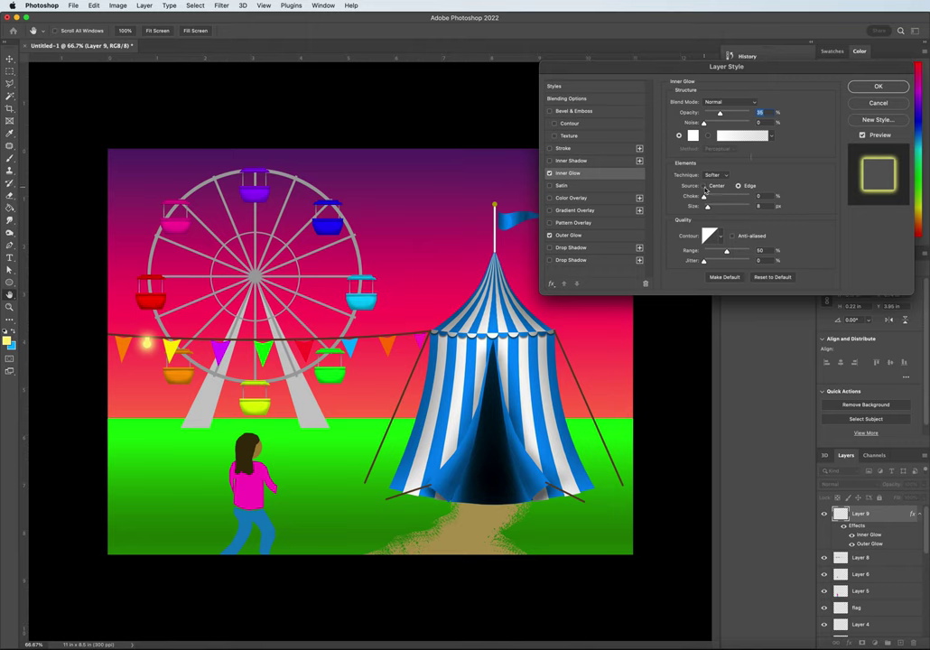
left_click(704, 186)
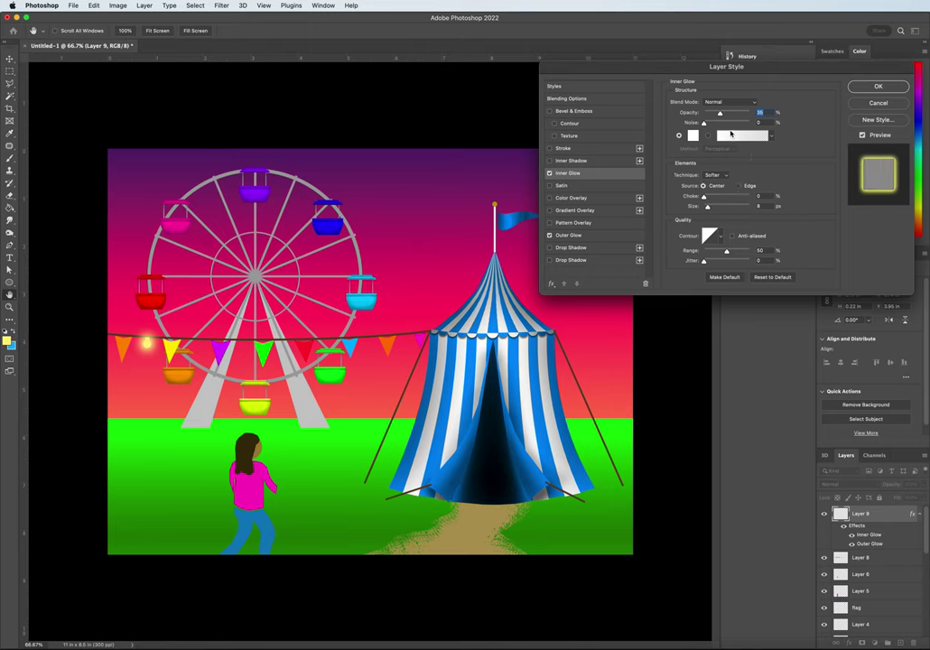
left_click_drag(720, 113, 742, 113)
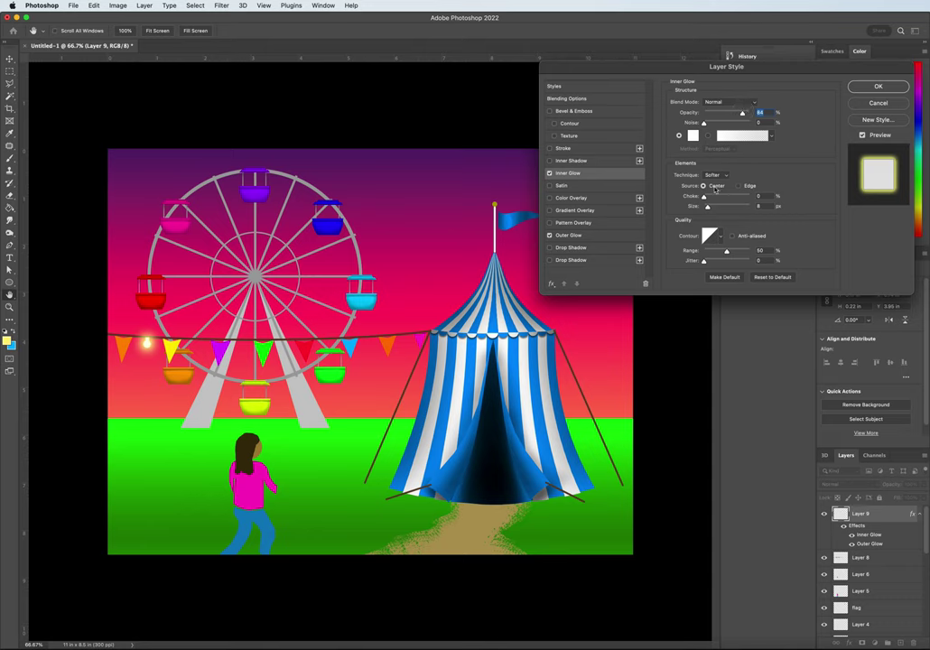
left_click_drag(707, 209, 706, 211)
key("Return")
key("g")
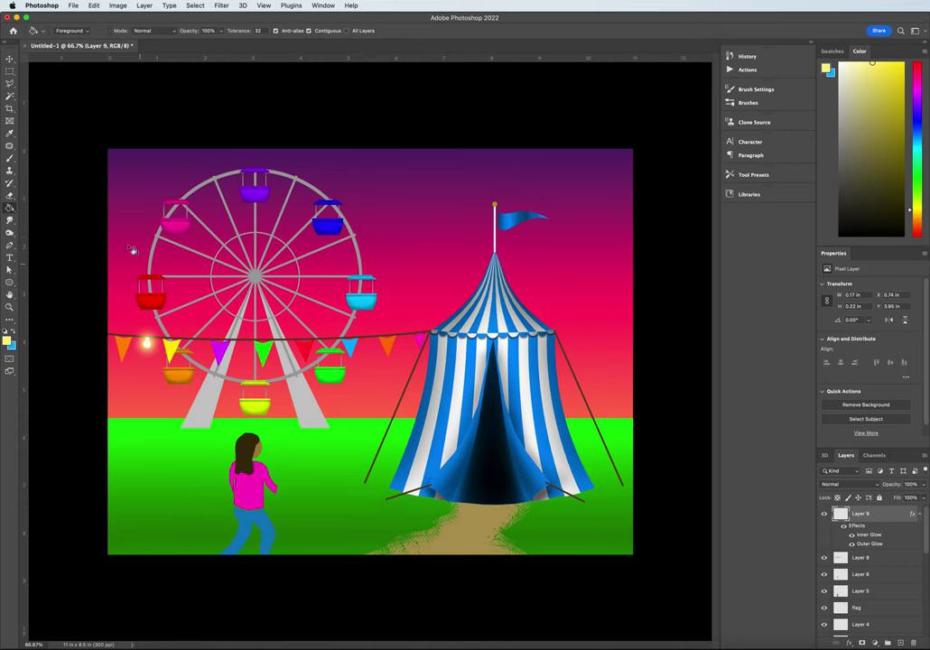
left_click(9, 57)
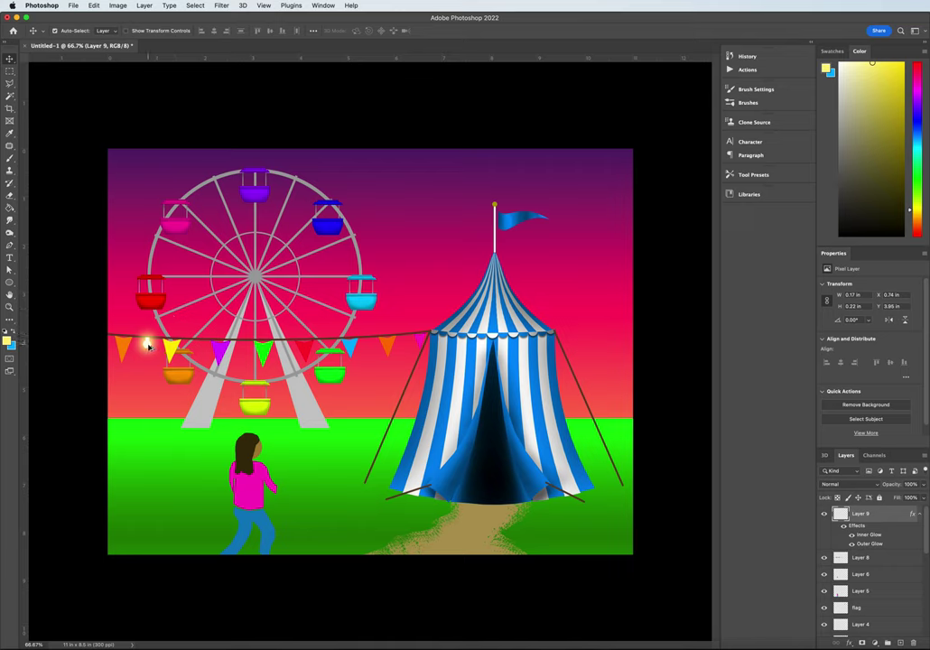
Alt-drag copies of the glowing bulb along the string to the tent, then add an empty layer
left_click_drag(149, 346, 408, 345)
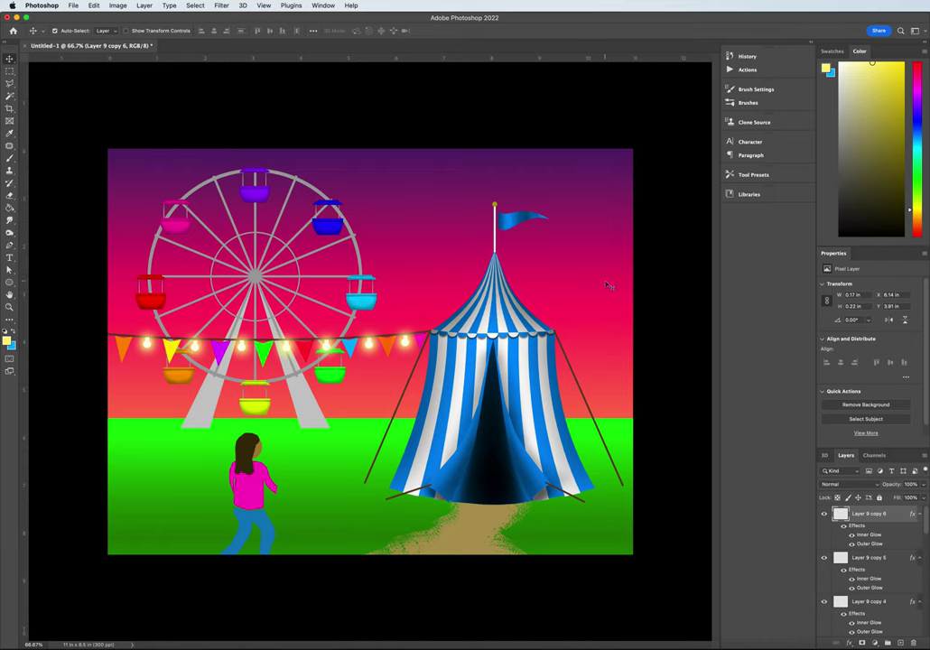
left_click(901, 642)
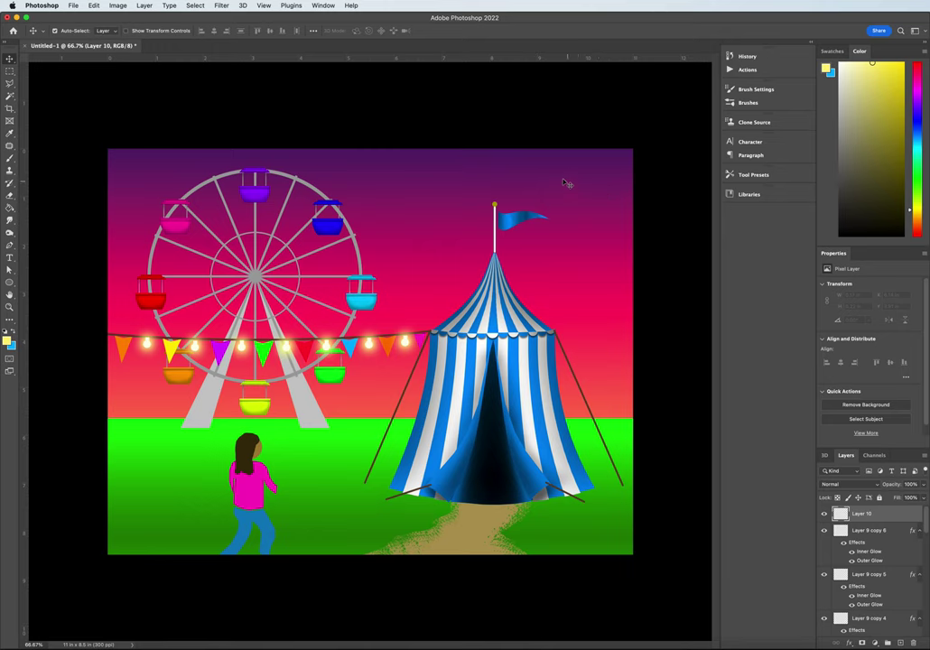
Paint a pale yellow circle right of the tent's flag and trim it into a crescent moon
left_click_drag(10, 70, 50, 79)
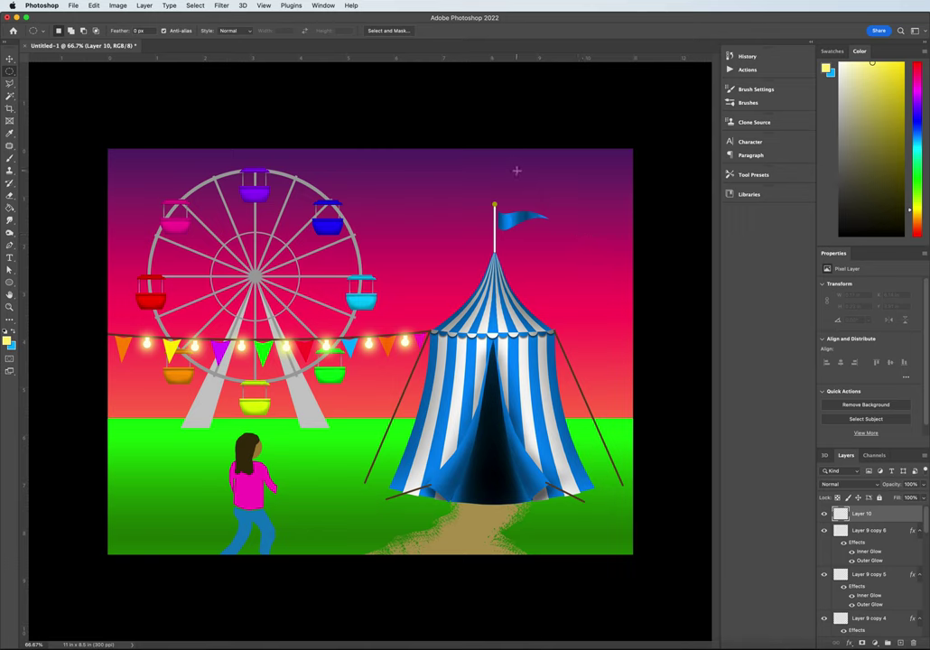
left_click_drag(516, 171, 592, 273)
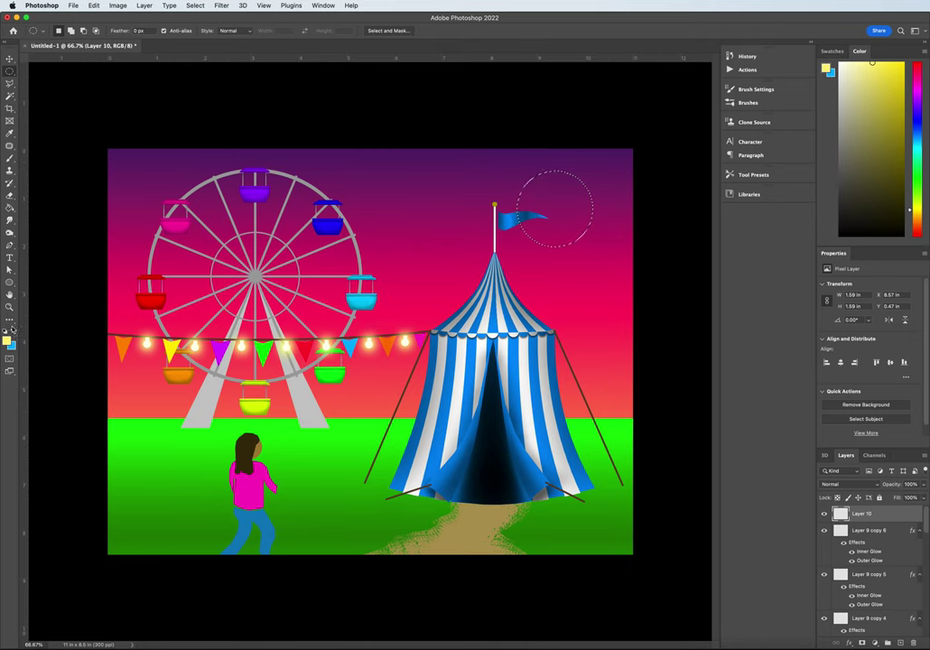
left_click(9, 208)
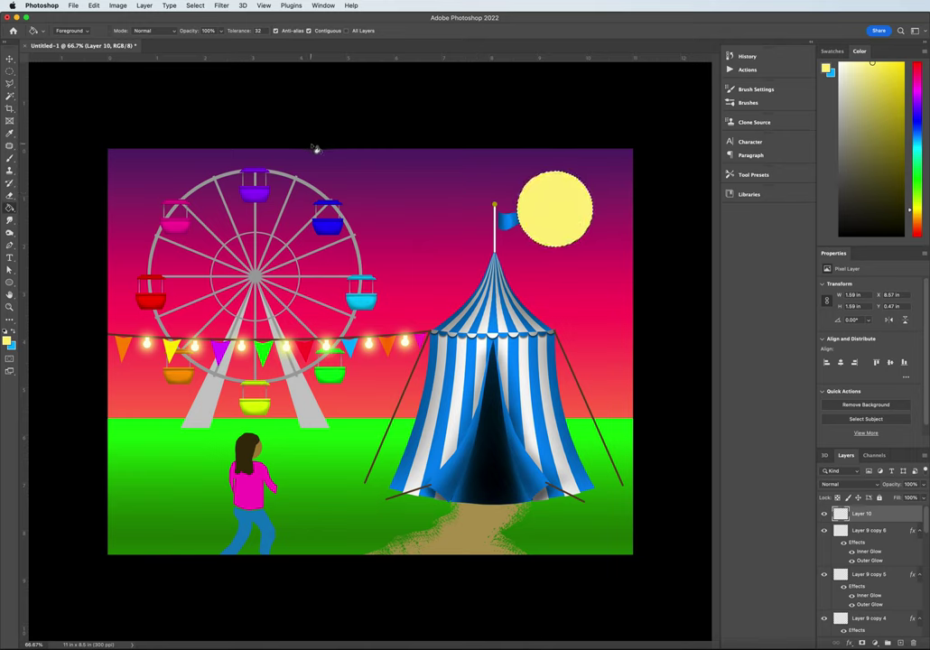
left_click(9, 71)
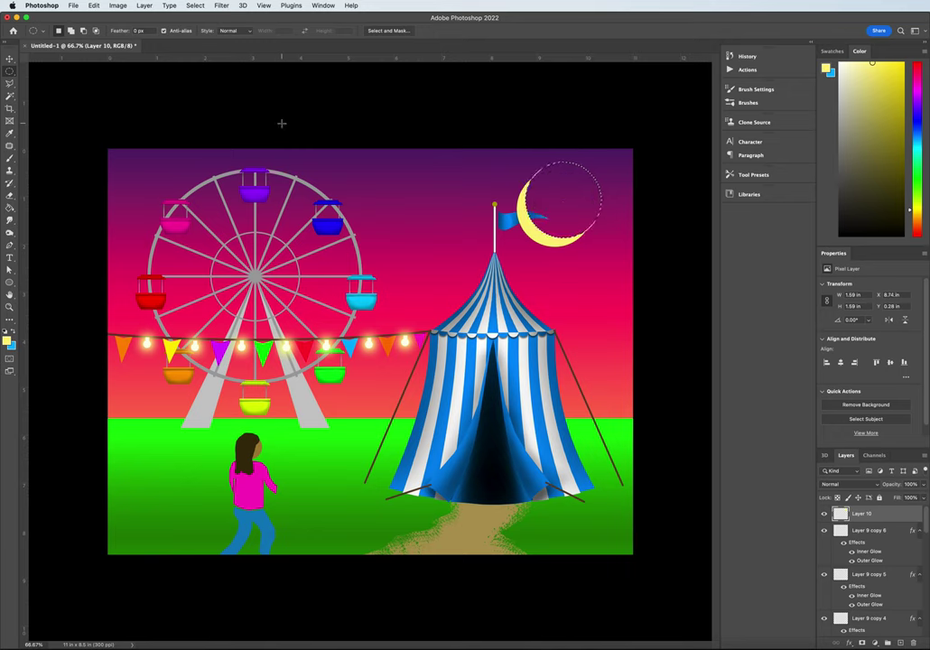
left_click(282, 124)
Copy the bulb's glow layer style and paste it onto the moon layer
right_click(859, 546)
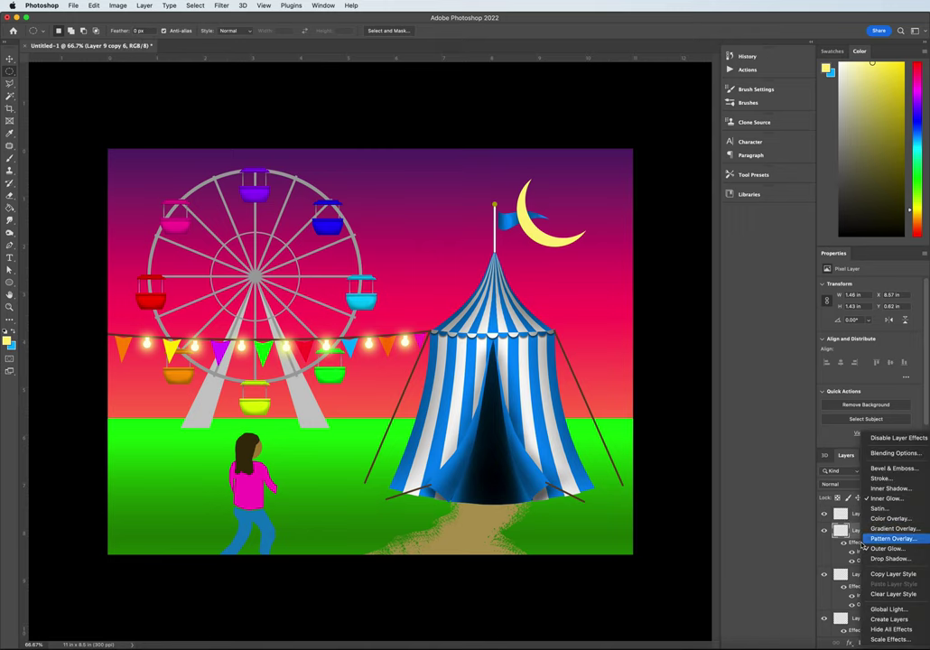
key("Escape")
right_click(861, 545)
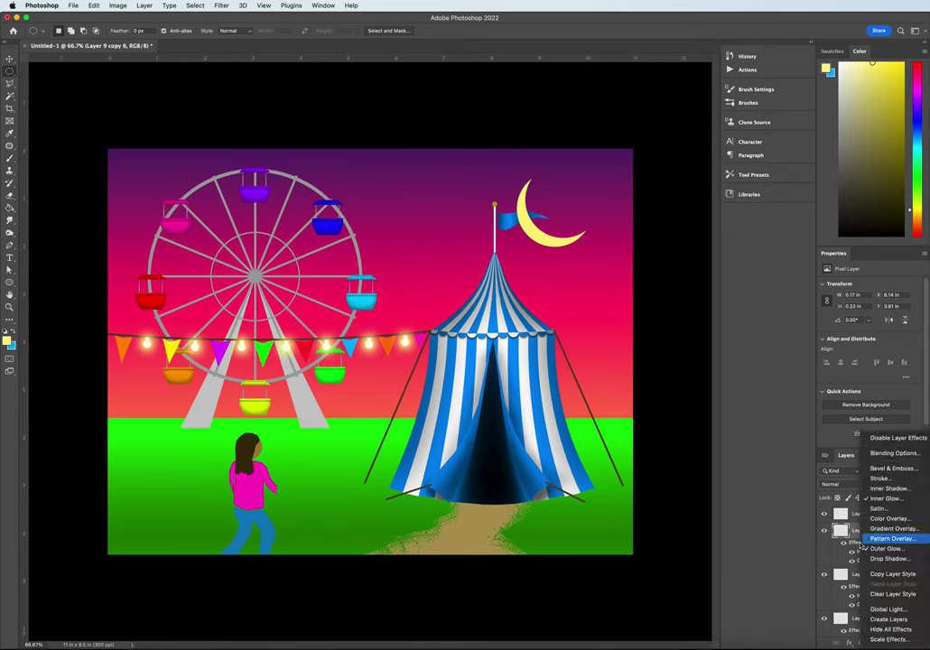
left_click(881, 571)
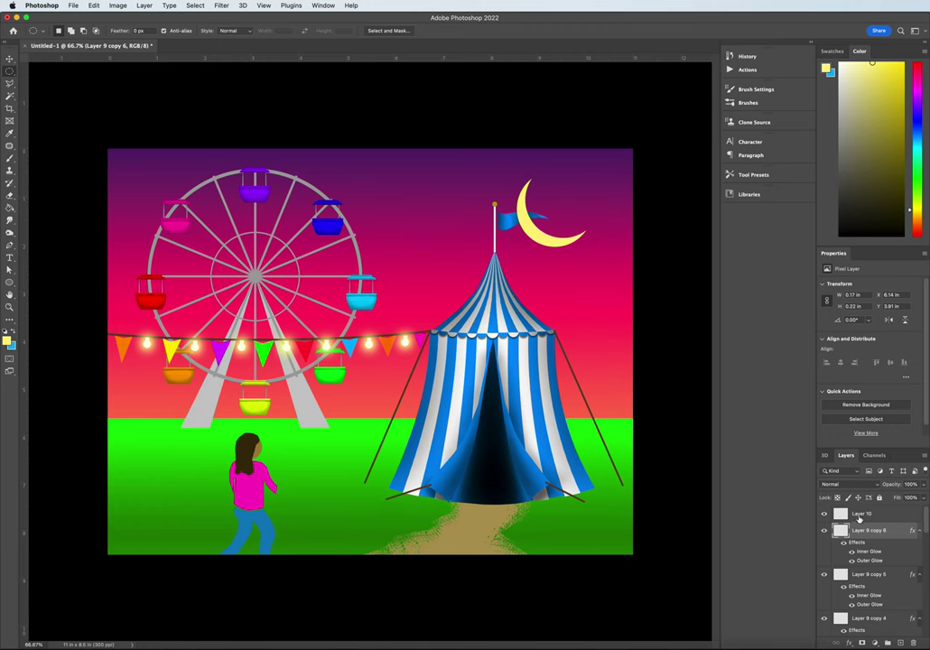
left_click(858, 514)
right_click(862, 515)
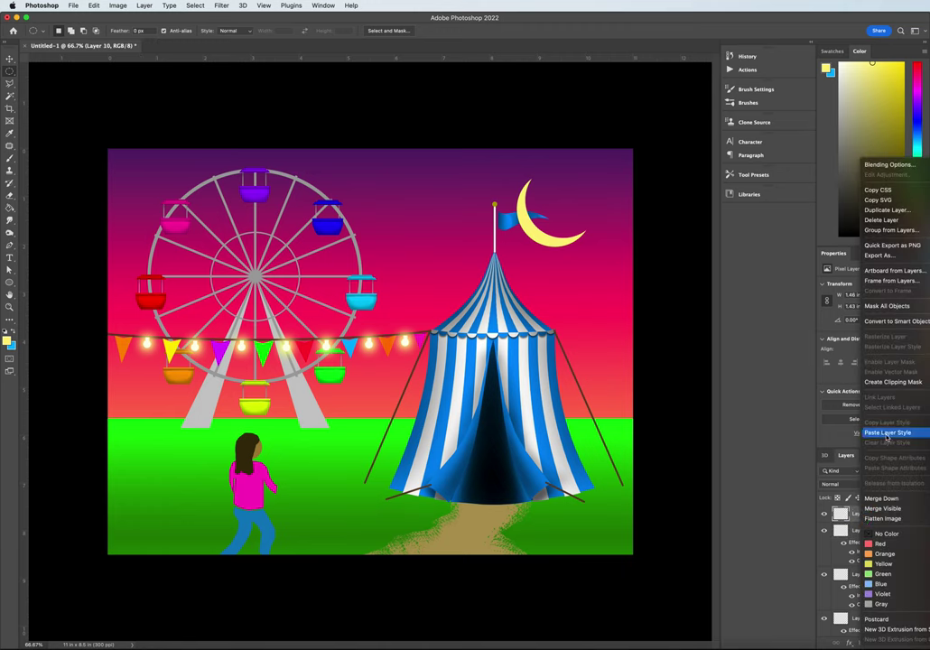
left_click(873, 437)
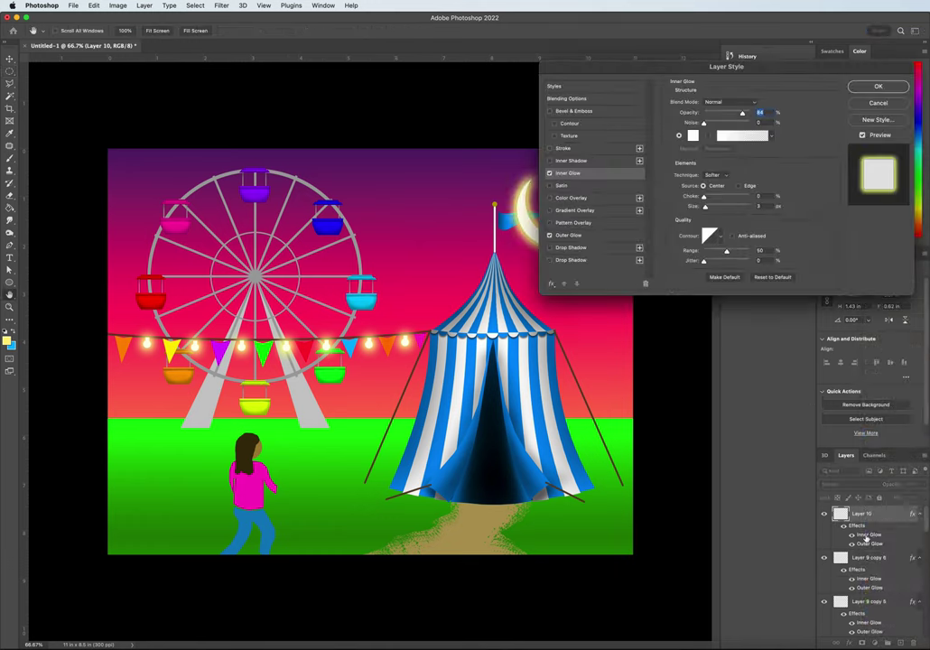
Tune the moon's glows: inner glow 59 px at 75%, outer glow 150 px, dimmer, less spread
double_click(869, 534)
left_click_drag(579, 63, 668, 158)
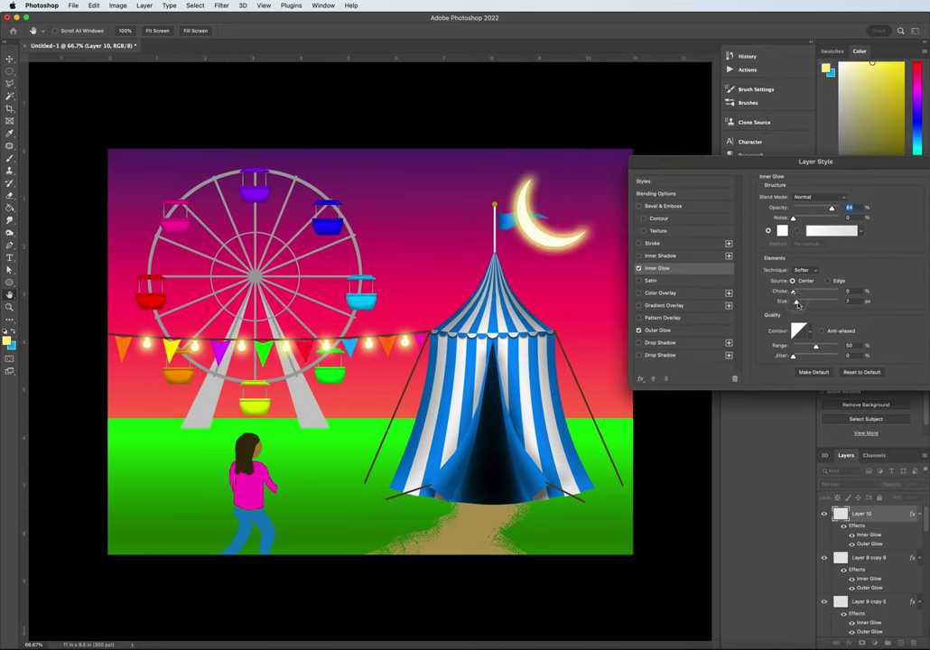
left_click_drag(794, 301, 806, 305)
left_click_drag(832, 210, 827, 209)
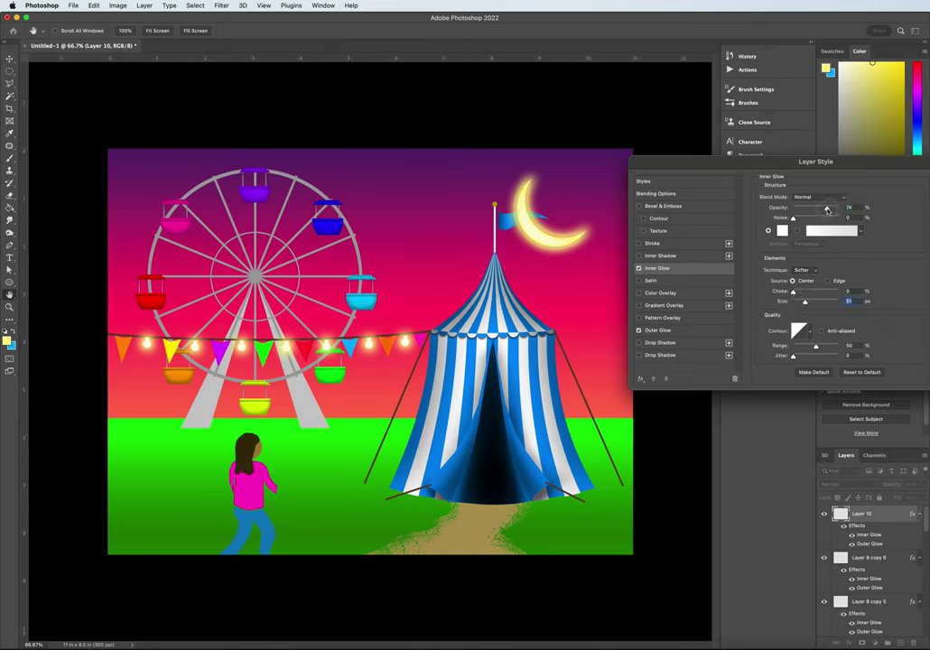
left_click(658, 330)
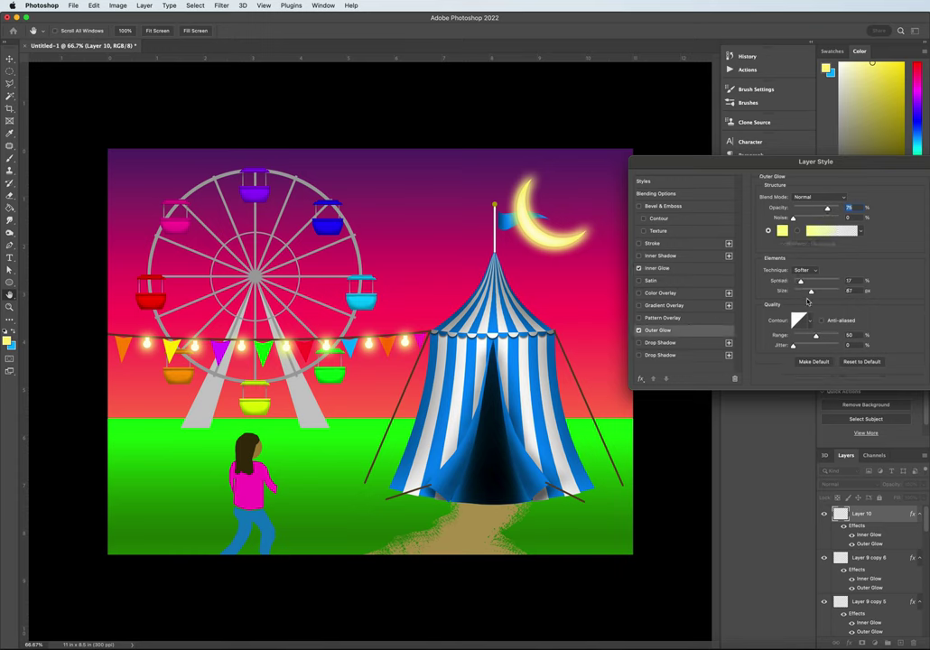
left_click_drag(811, 292, 822, 292)
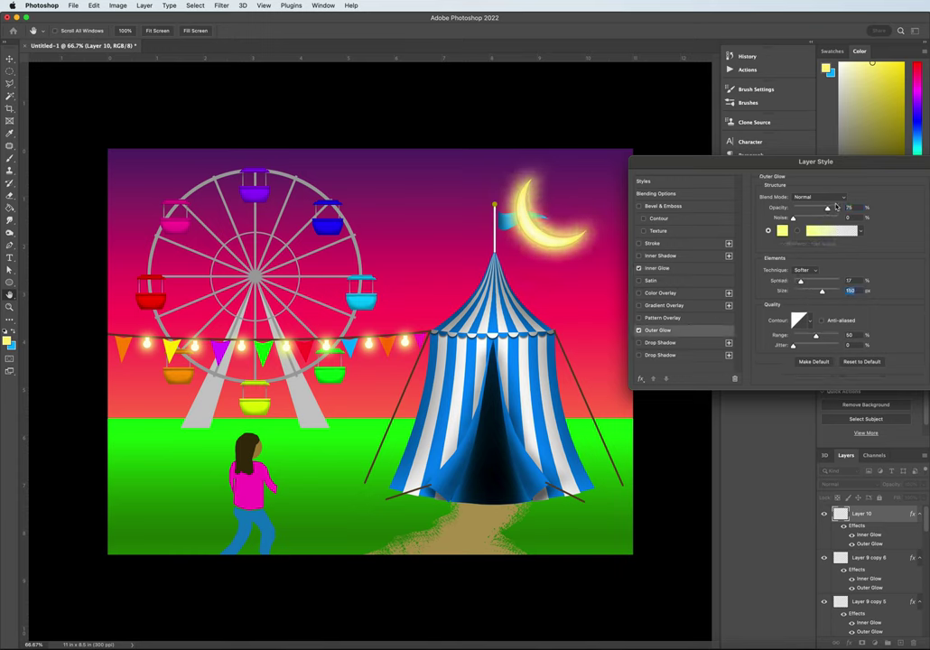
left_click_drag(828, 208, 810, 209)
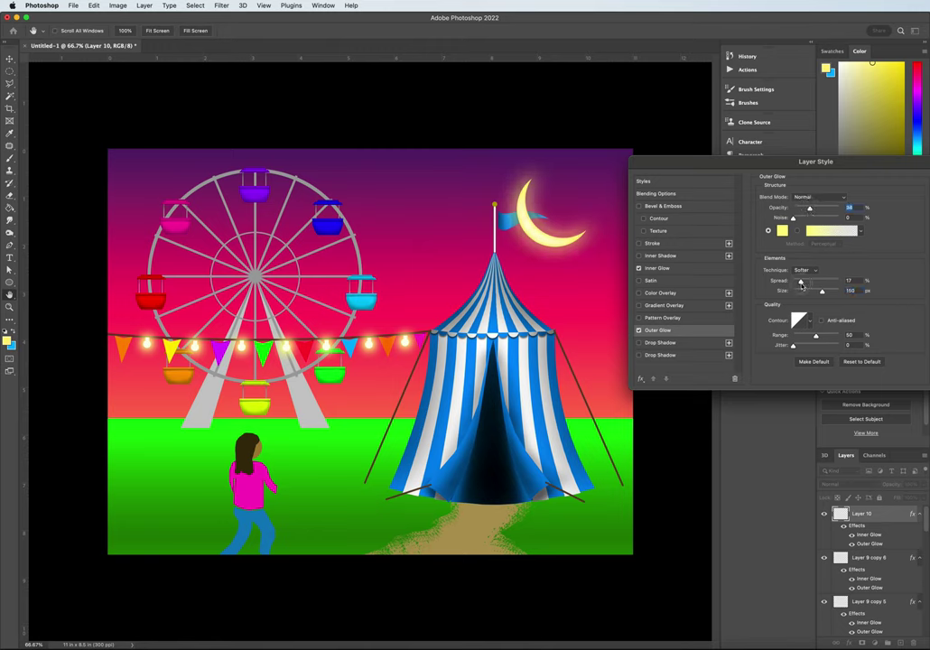
left_click_drag(802, 285, 798, 285)
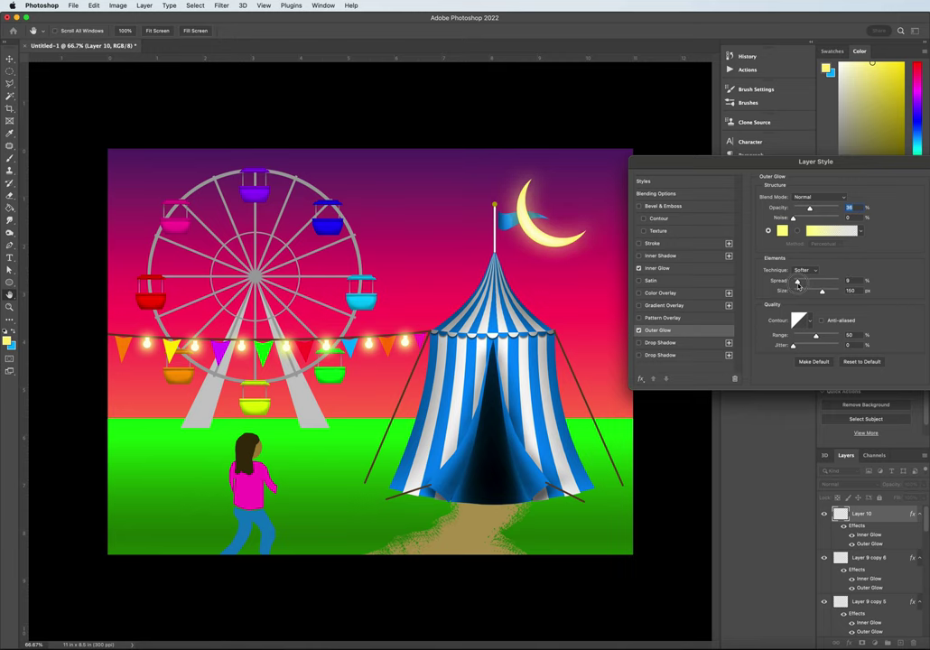
left_click_drag(845, 163, 736, 272)
Apply the glow style and rename Layer 10 to 'moon'
left_click(825, 295)
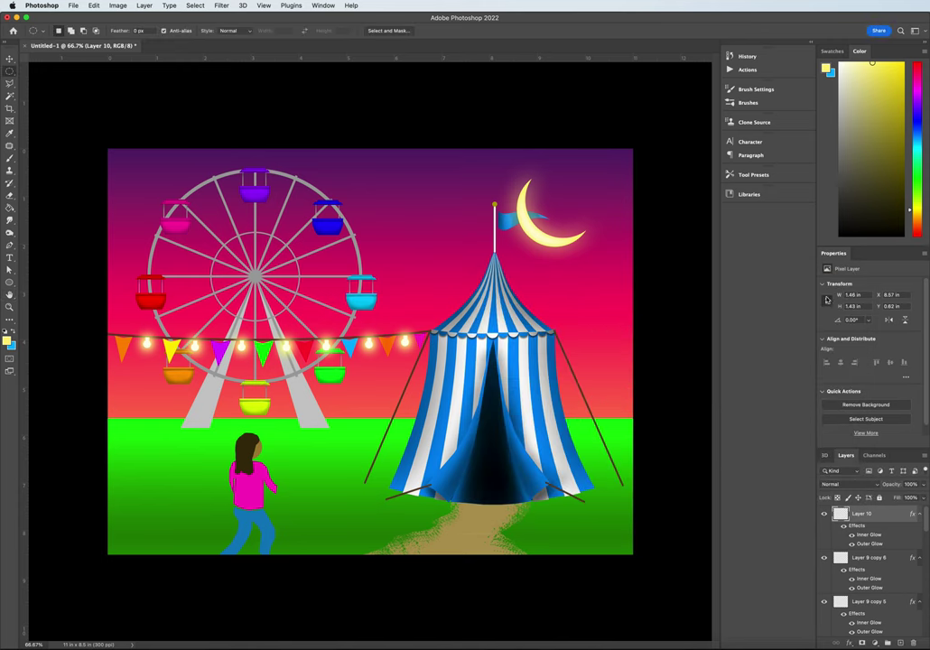
double_click(862, 513)
type("moon")
key("Return")
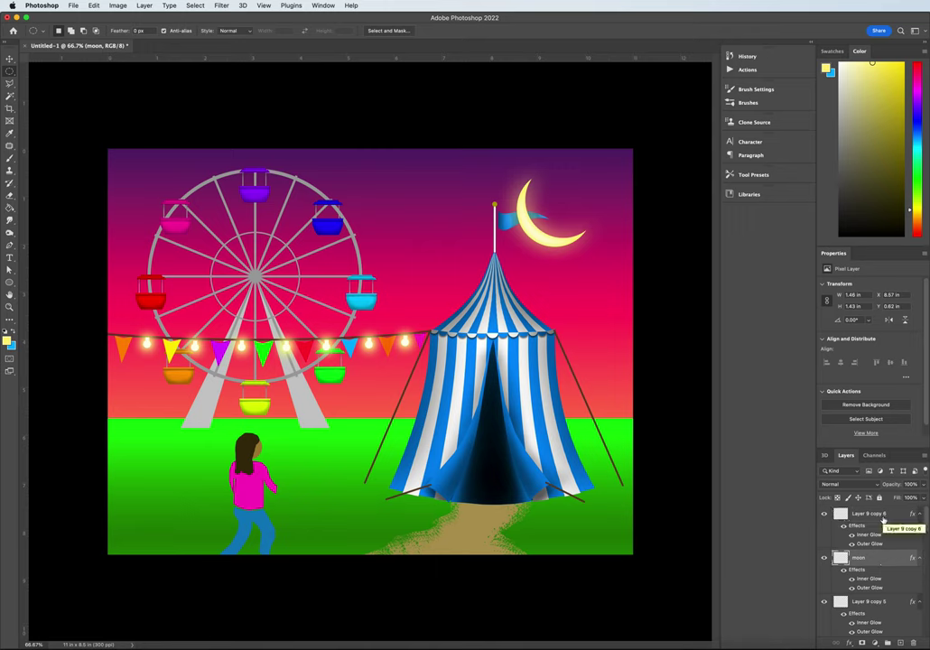
Move the moon layer down the stack and shift the moon into the sky's top-right corner
key("super+shift+bracketleft")
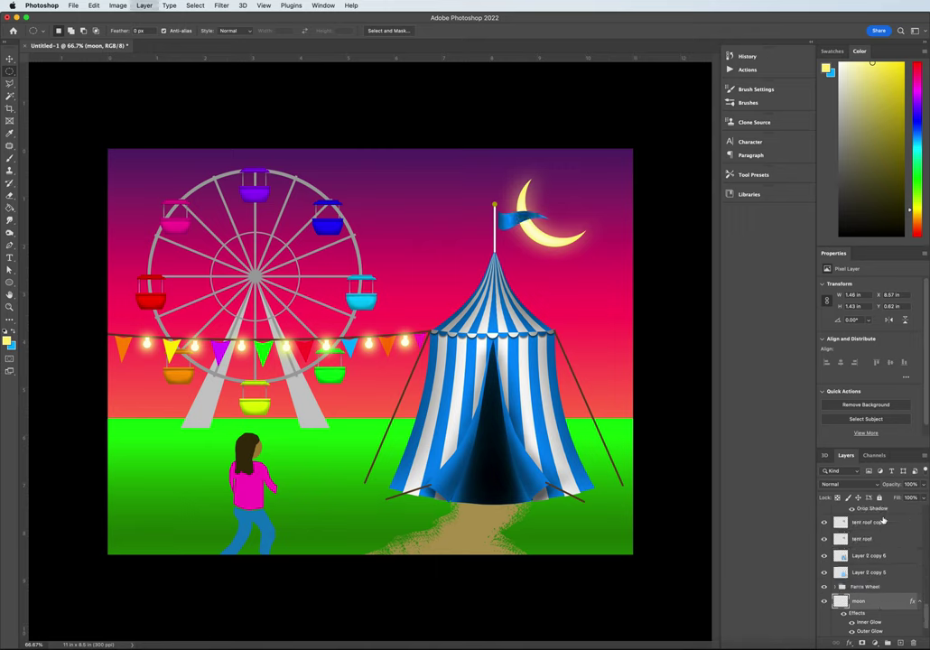
key("super+bracketright")
key("super+bracketright")
key("super+bracketright")
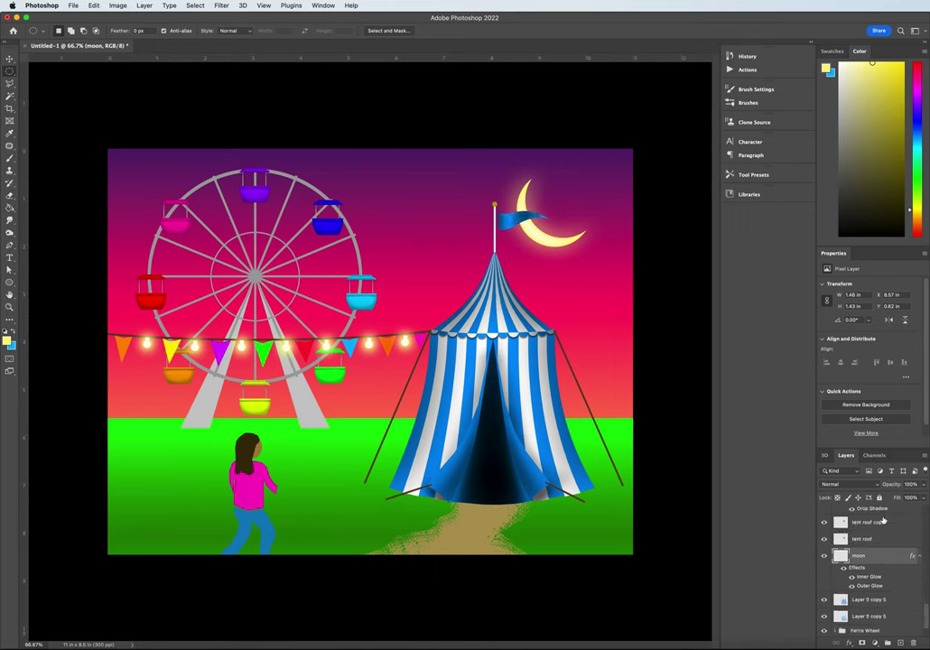
key("super+bracketleft")
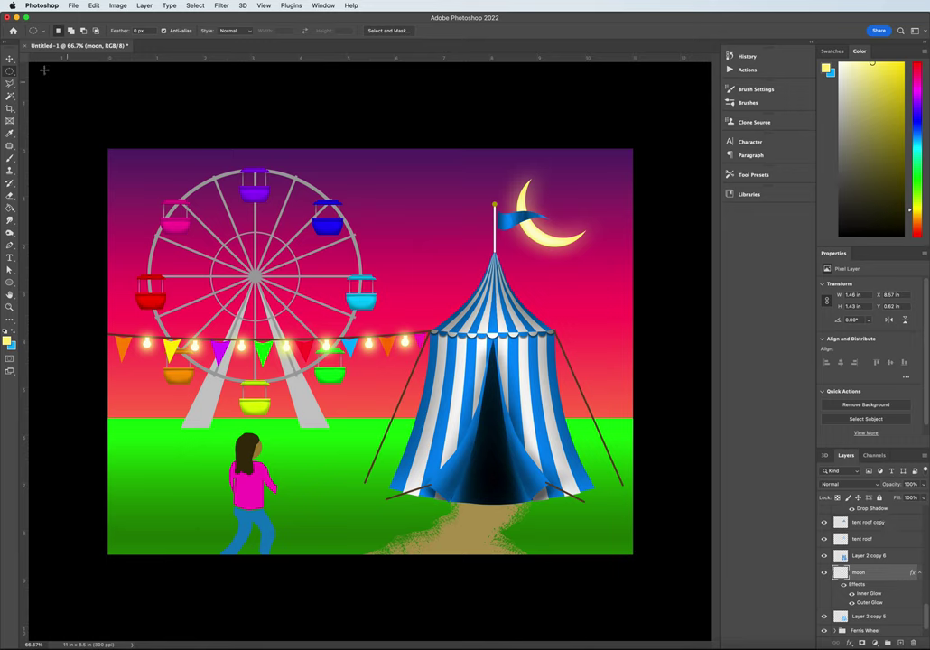
left_click(8, 56)
left_click_drag(534, 236, 578, 210)
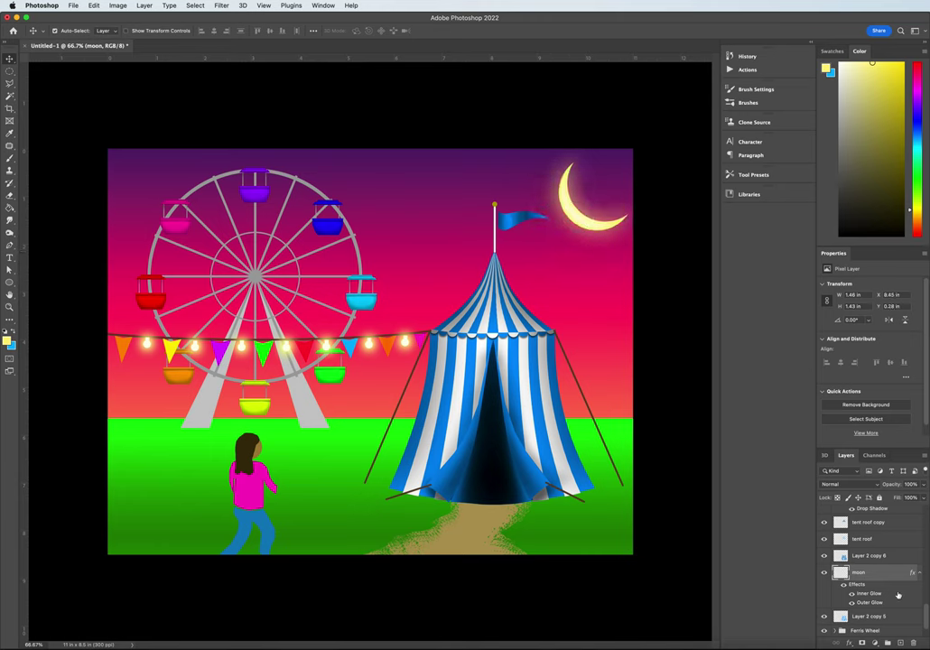
Add a new empty layer above Layer 9 copy 6
scroll(891, 569, "up", 5)
scroll(891, 570, "up", 8)
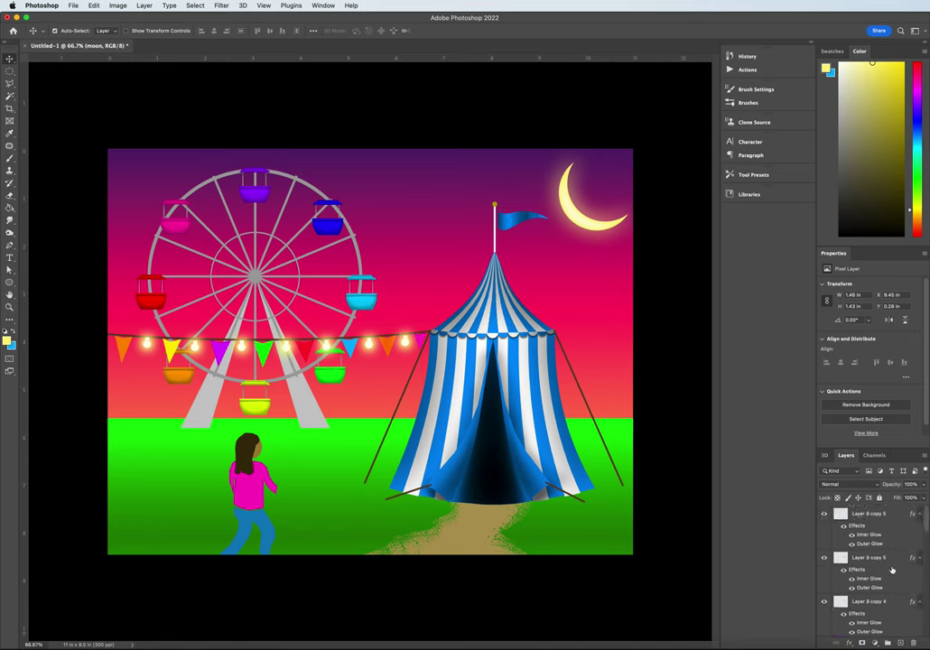
left_click(865, 515)
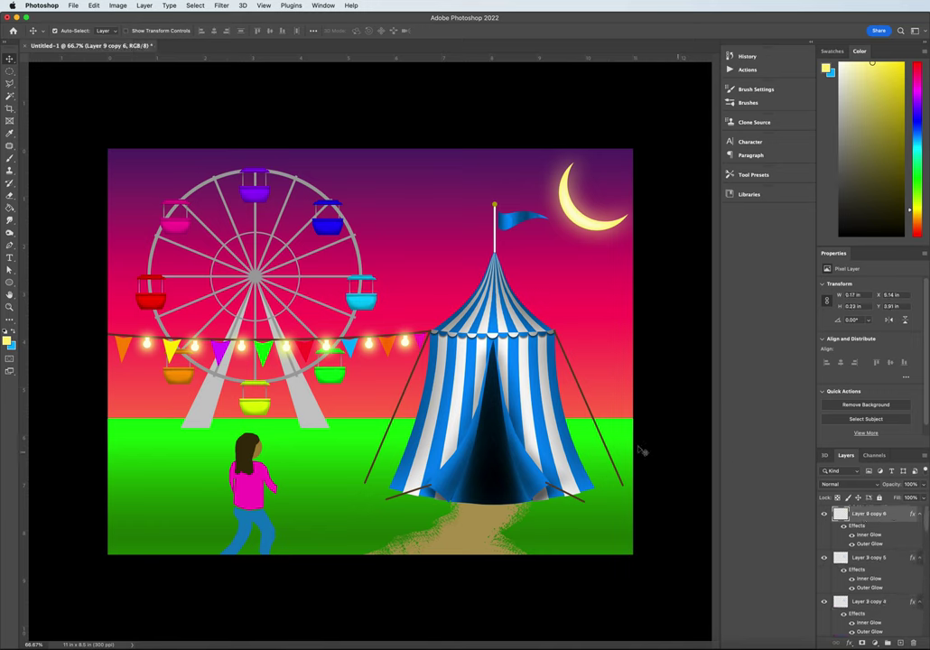
left_click(9, 71)
left_click(47, 60)
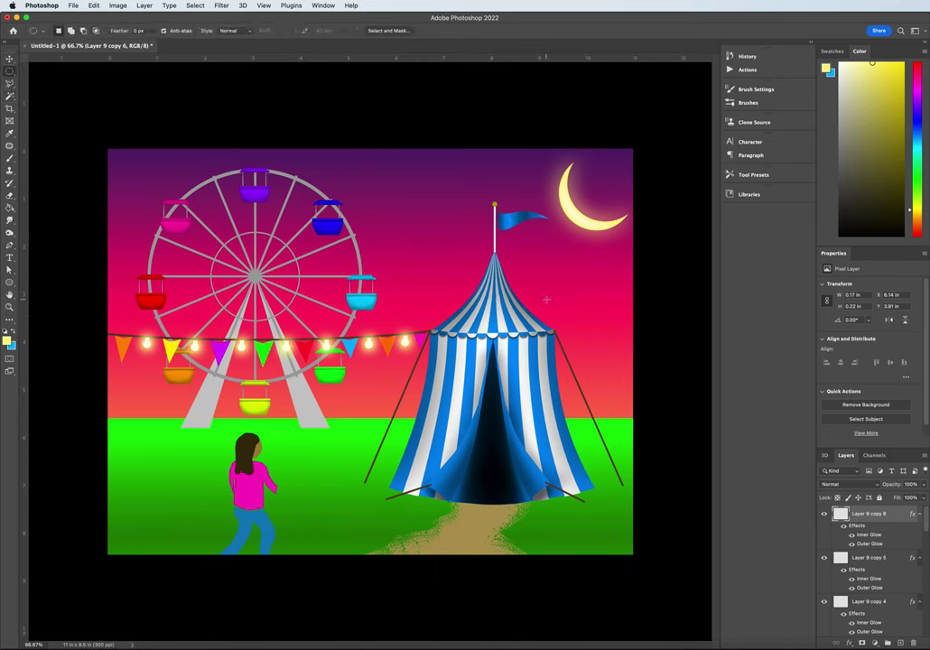
left_click(902, 643)
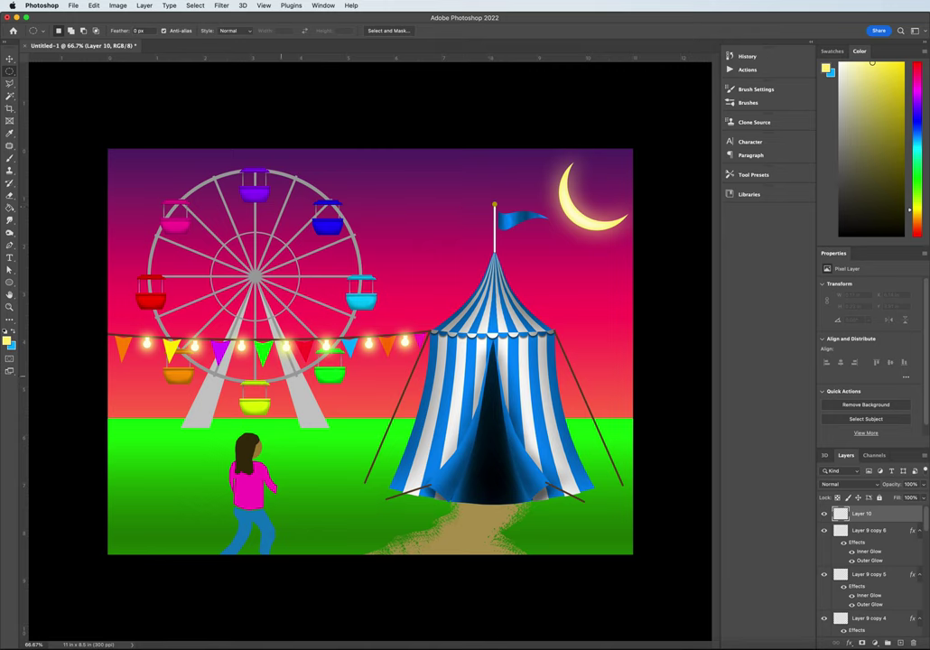
Select a circle beside the Ferris wheel's right leg and fill it blue
left_click_drag(284, 377, 314, 413)
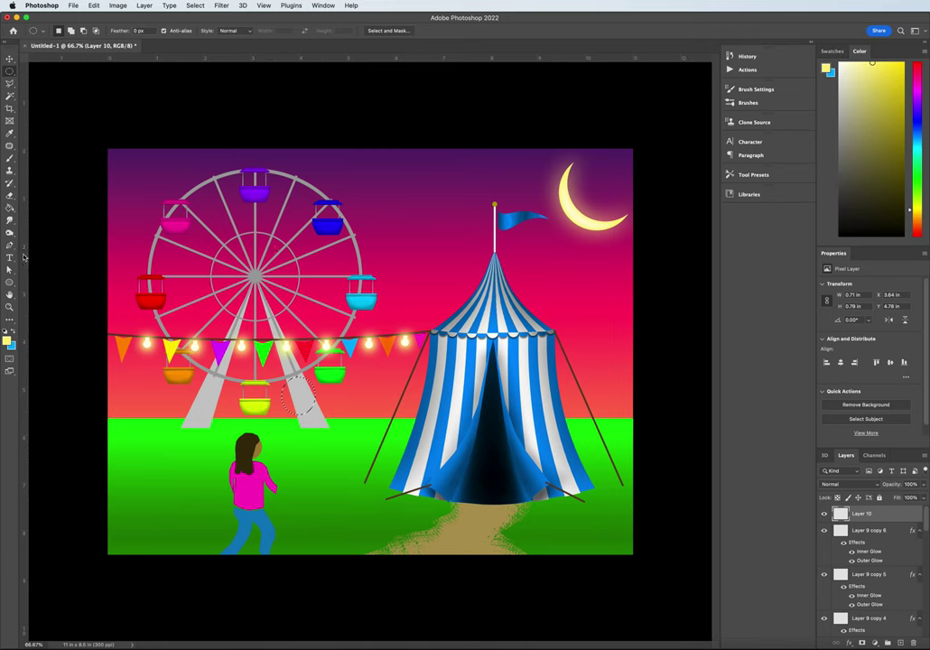
key("g")
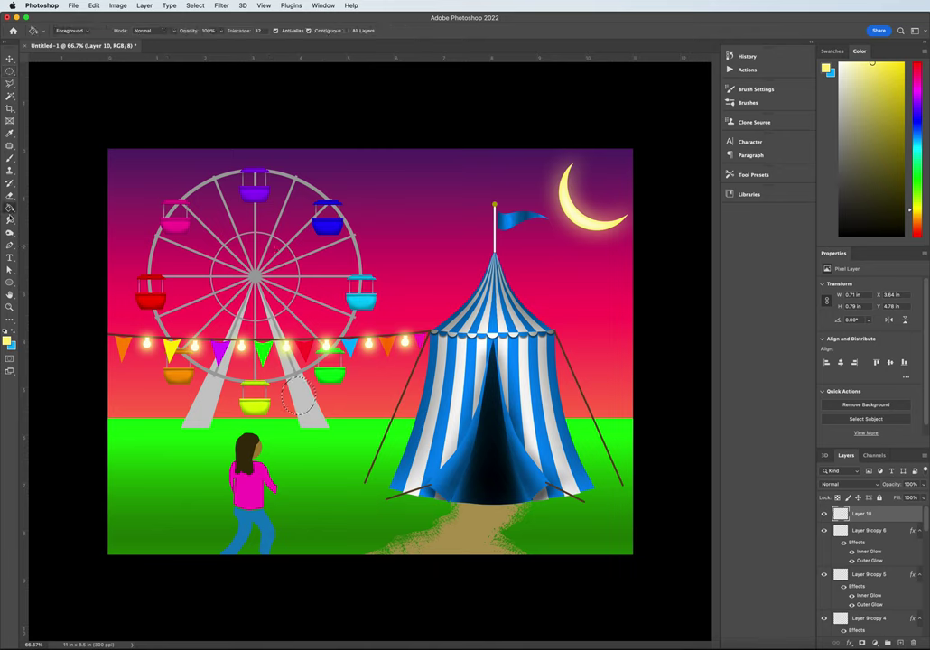
key("x")
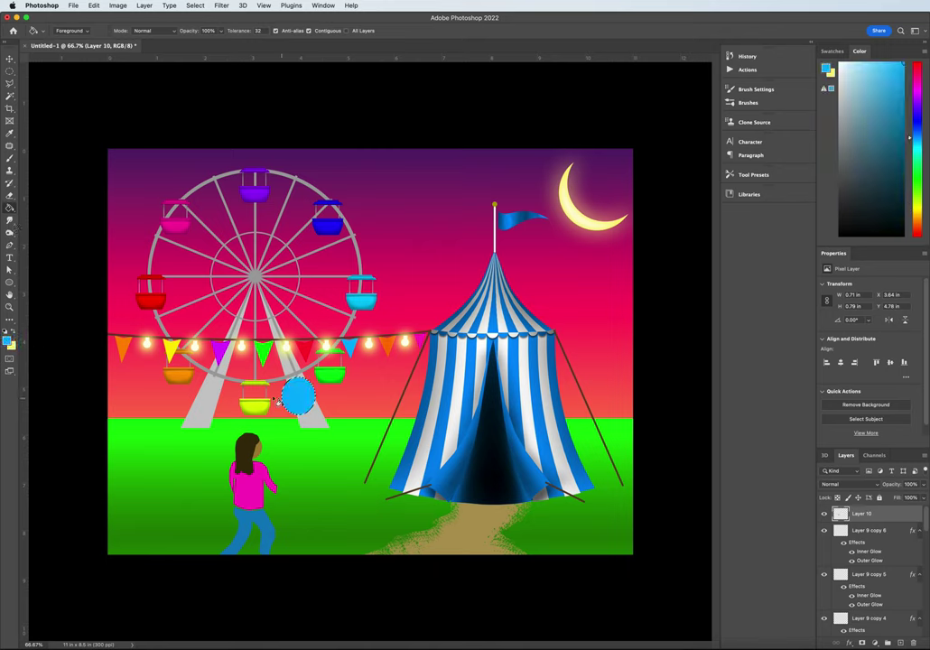
Warp the circle's bottom down into a pointed balloon shape
left_click(94, 6)
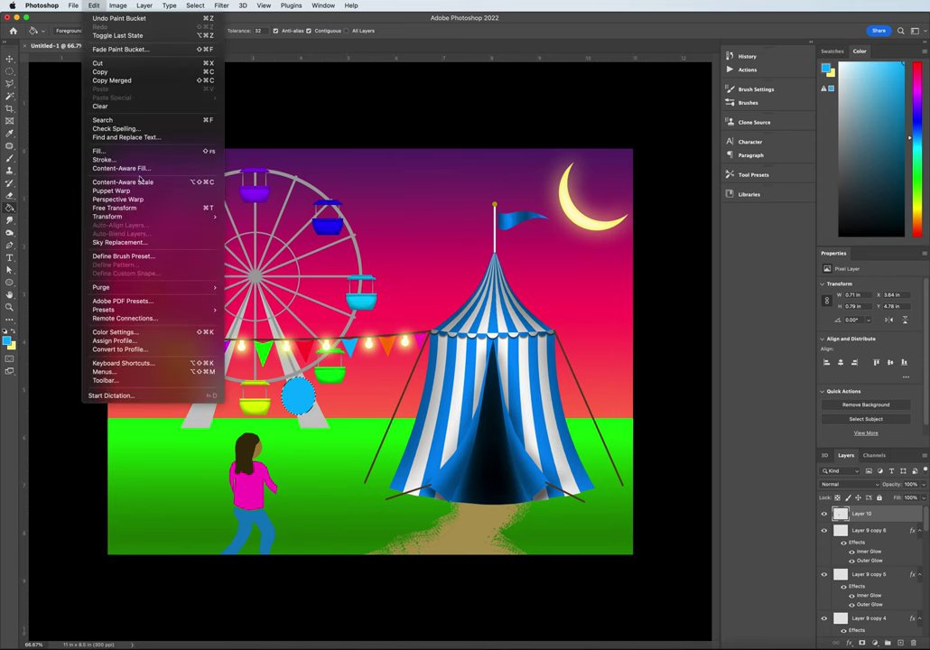
mouse_move(151, 219)
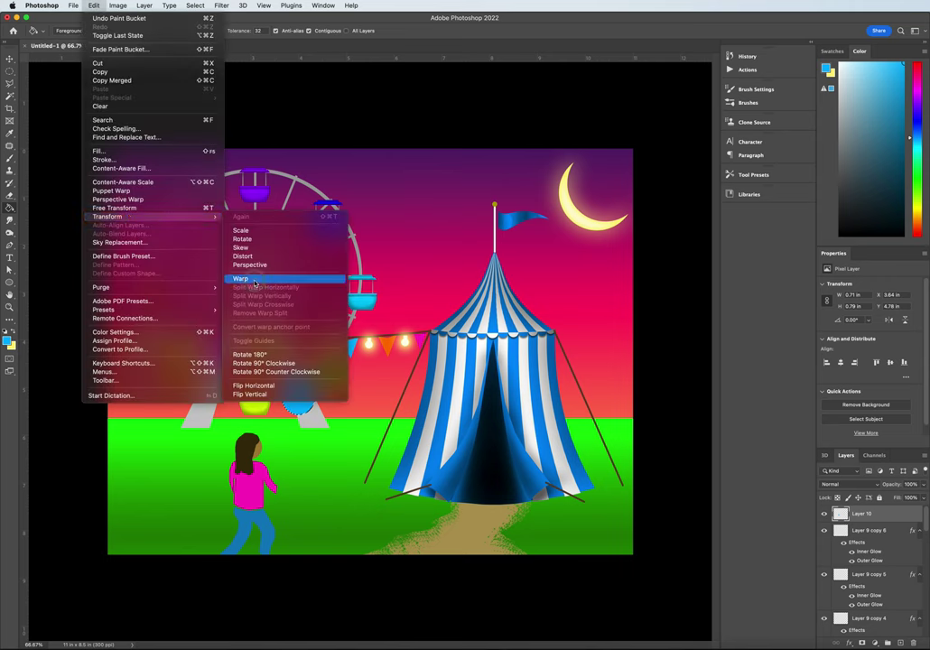
left_click(241, 278)
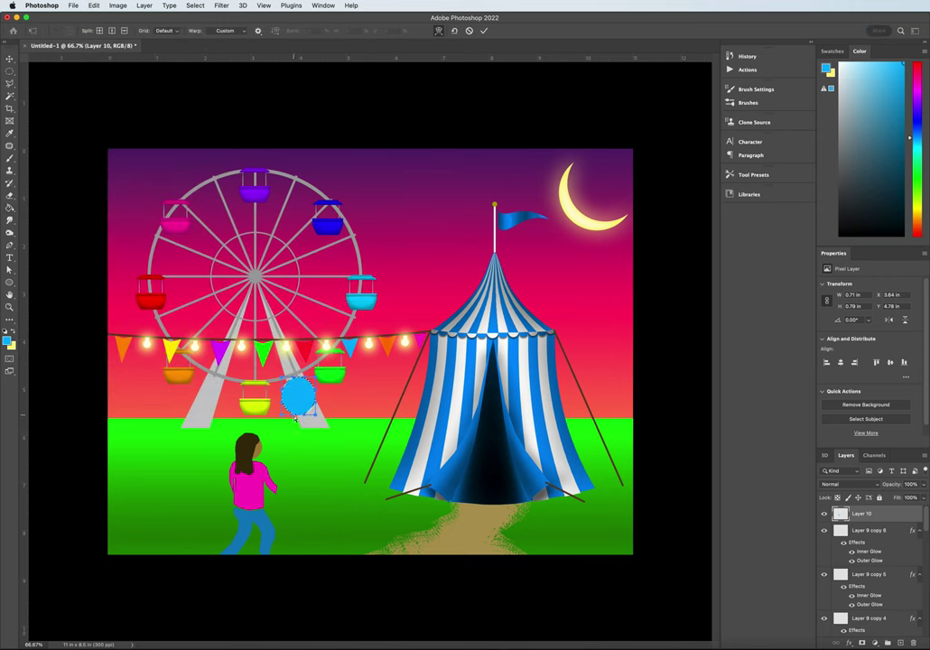
mouse_move(294, 420)
left_mouse_down()
mouse_move(303, 422)
mouse_move(303, 397)
mouse_move(301, 417)
left_mouse_up()
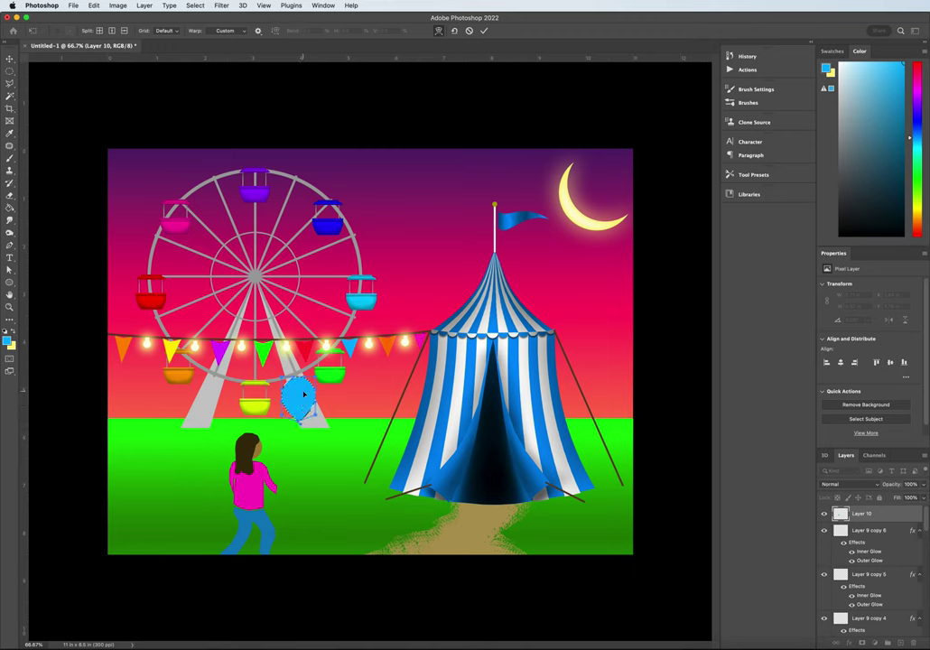
key("Return")
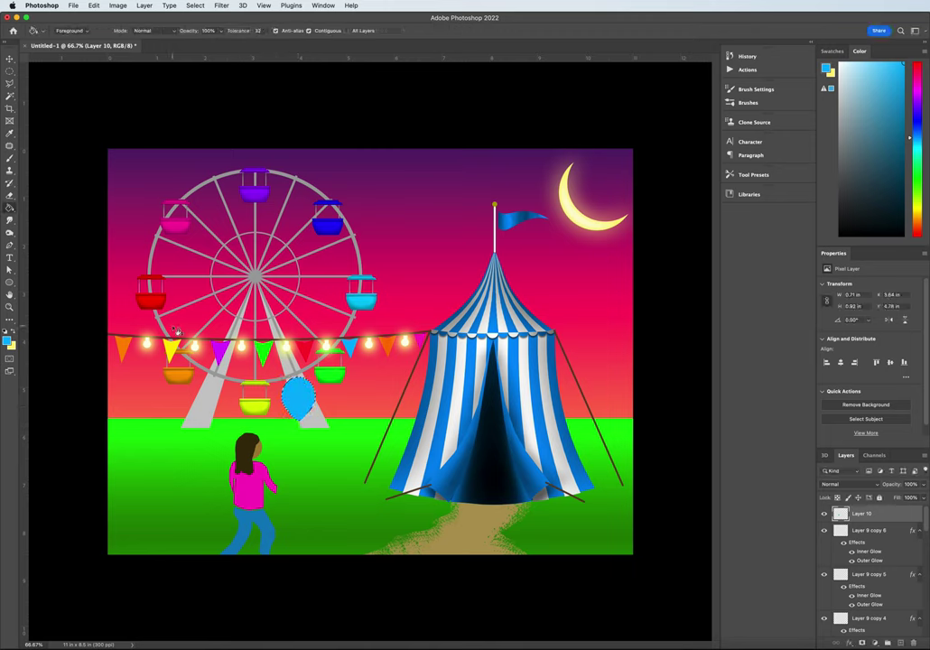
Lighten part of the blue balloon with the Dodge tool for a highlight, then deselect
left_click(10, 233)
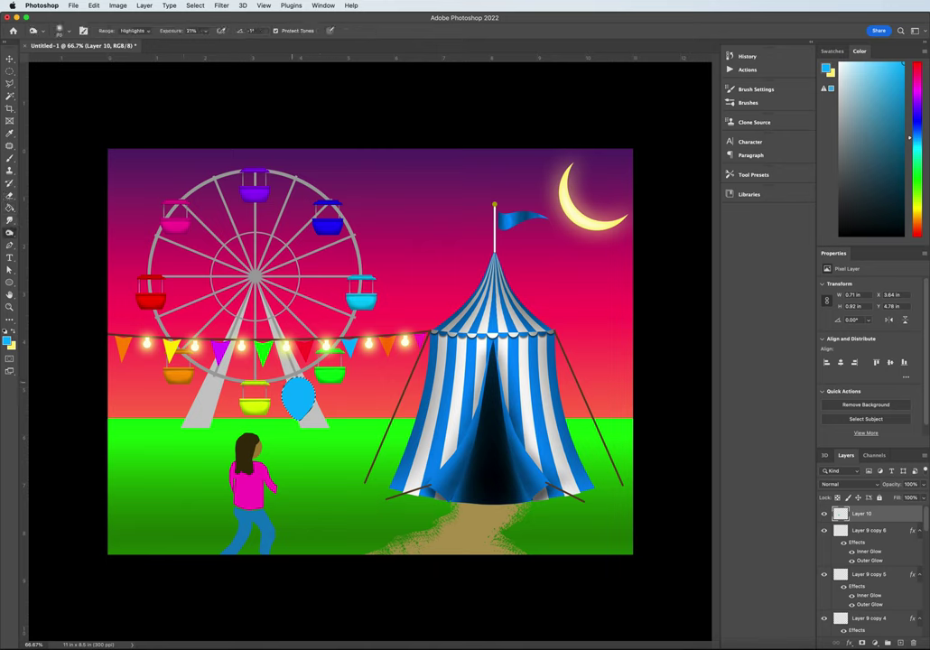
mouse_move(287, 398)
left_mouse_down()
mouse_move(295, 408)
mouse_move(301, 402)
left_mouse_up()
key("ctrl+d")
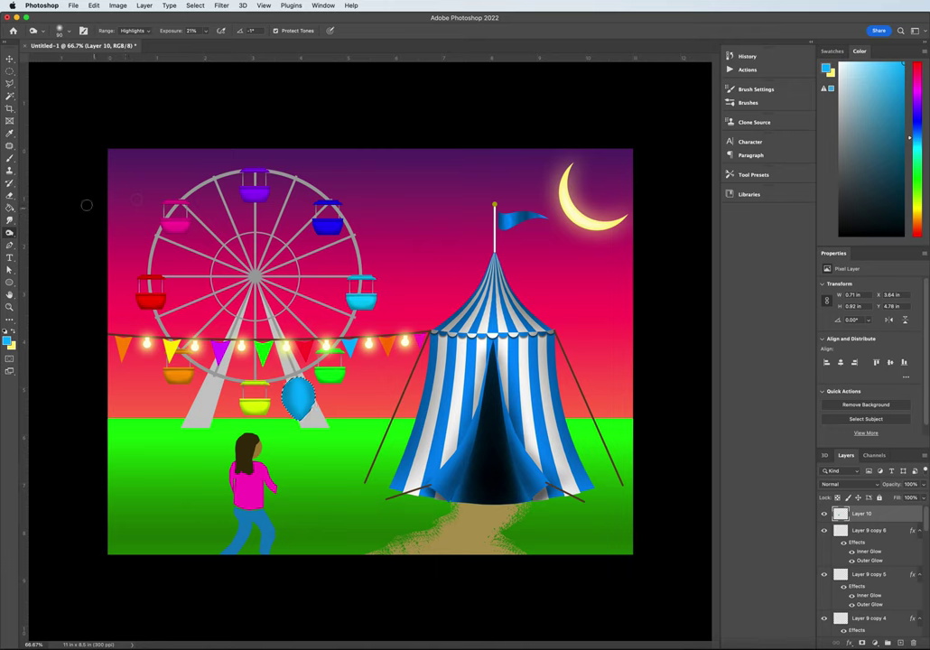
right_click(10, 233)
left_click(50, 240)
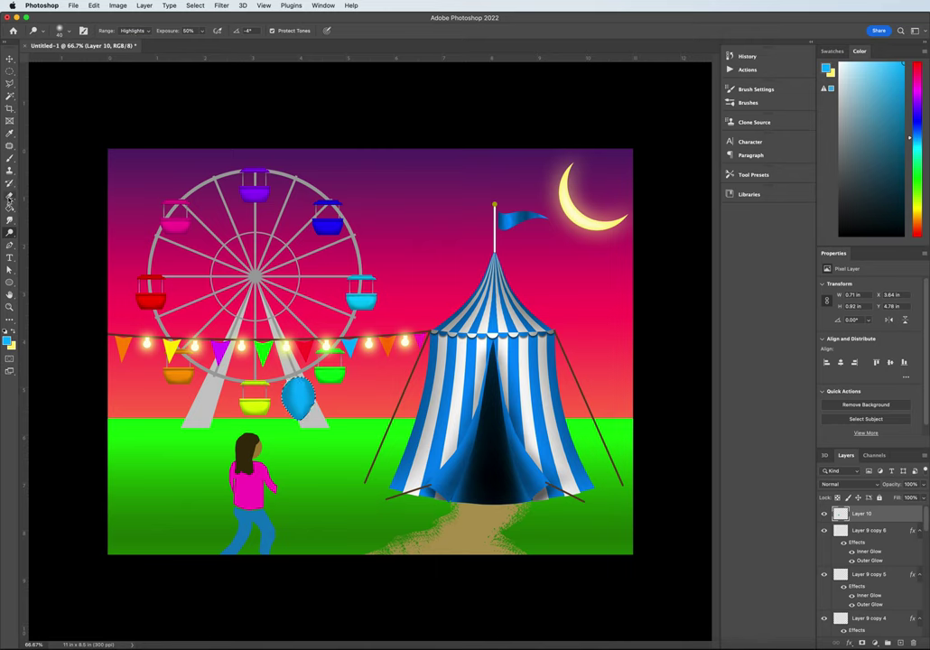
Make white the brush colour and set a soft round tip of 15 px with 0% hardness
left_click(10, 158)
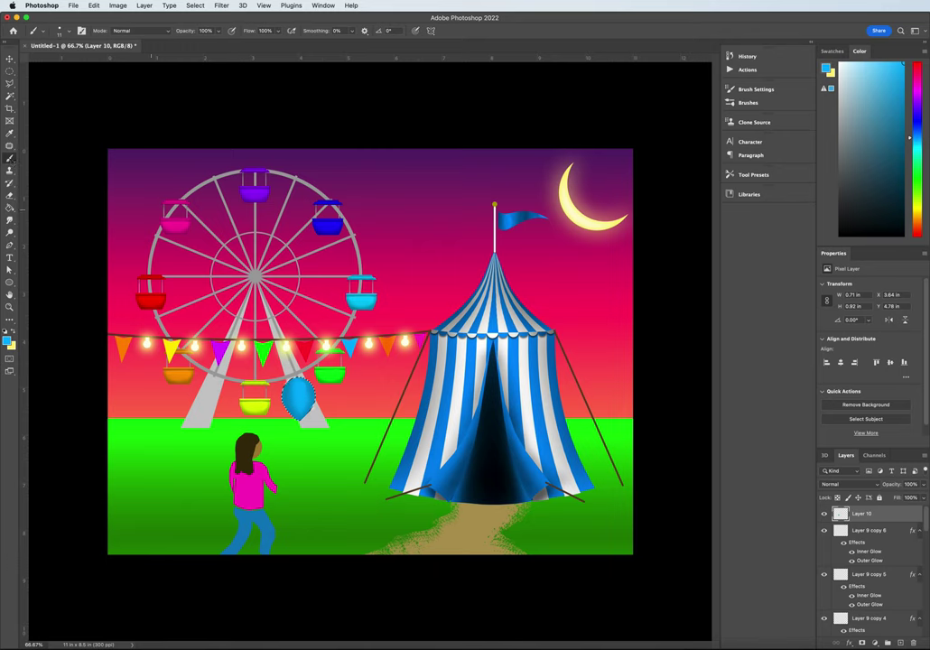
key("d")
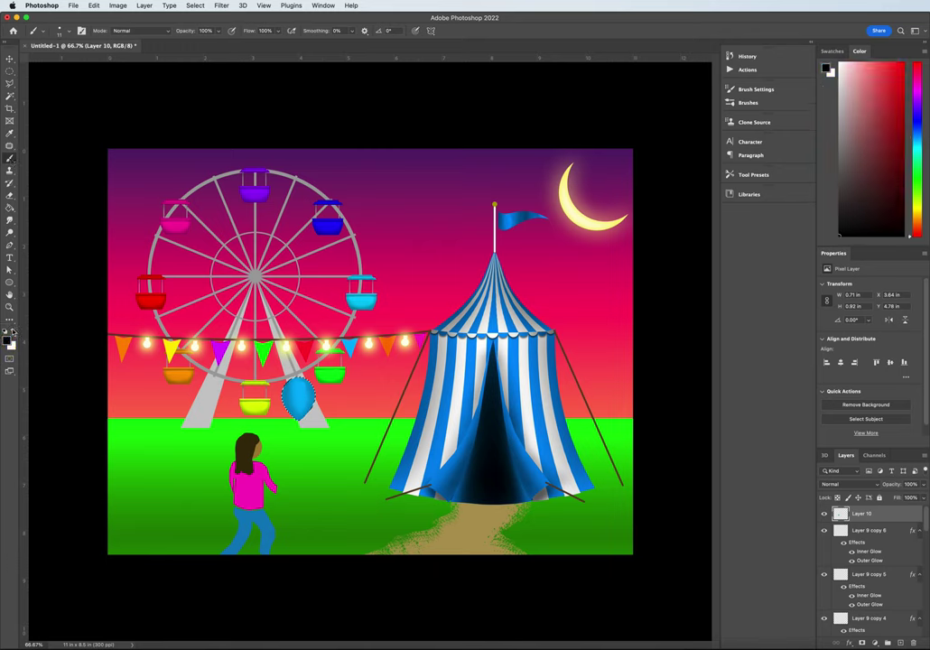
key("x")
left_click(58, 31)
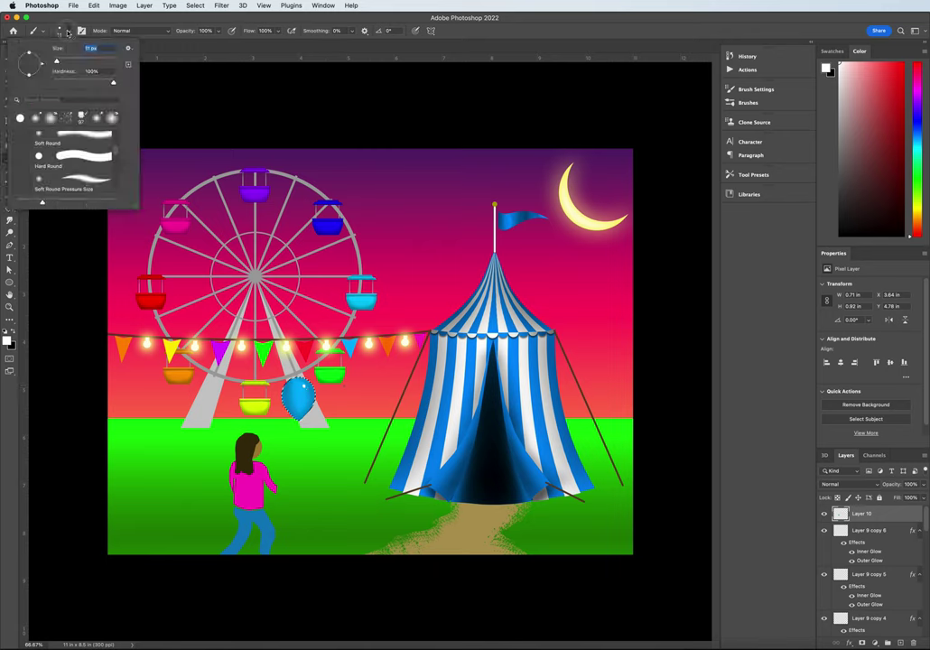
type("15")
key("Tab")
type("0")
key("Tab")
key("Return")
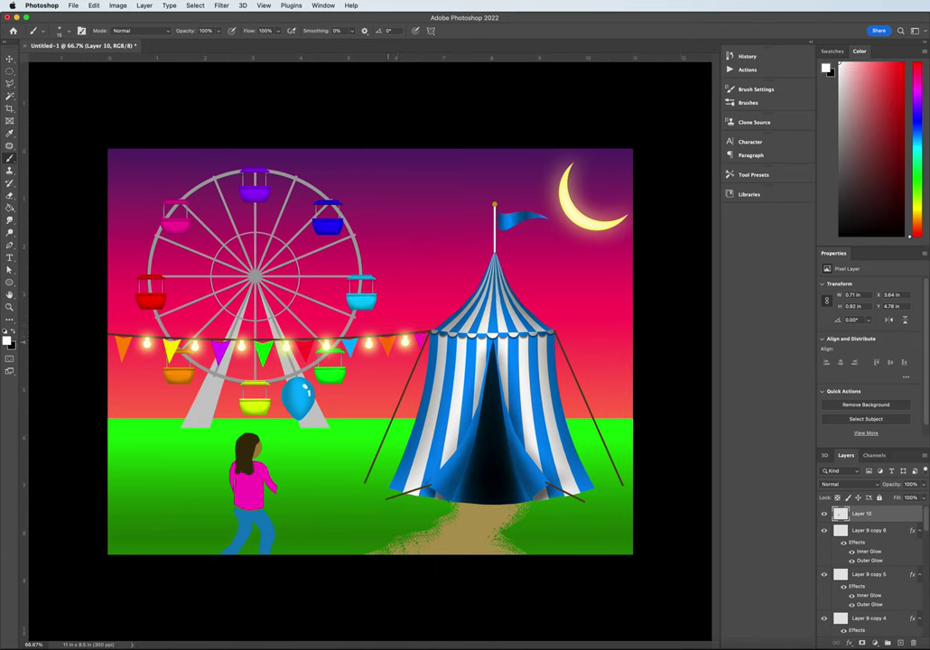
Alt-drag a copy of the blue balloon beside it and set its Hue to -180 to make it red
left_click(9, 59)
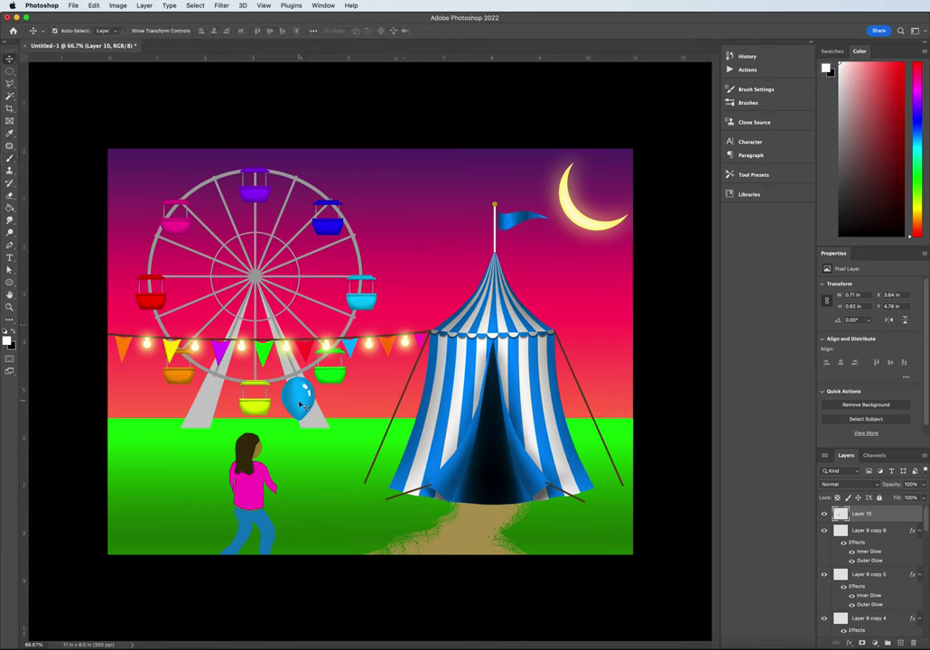
mouse_move(300, 406)
left_mouse_down()
mouse_move(314, 394)
mouse_move(298, 385)
left_mouse_up()
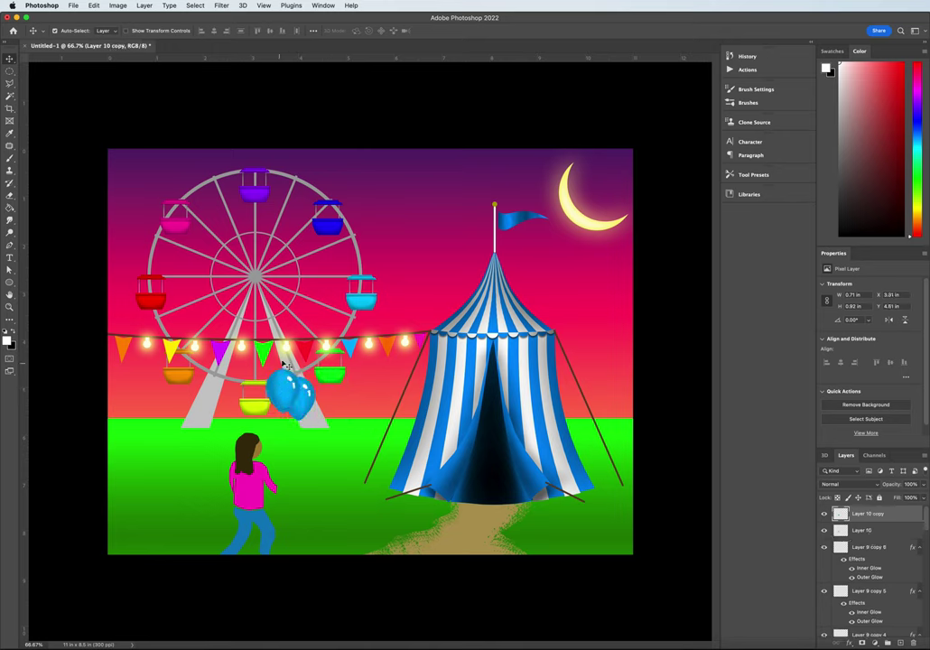
left_click(110, 4)
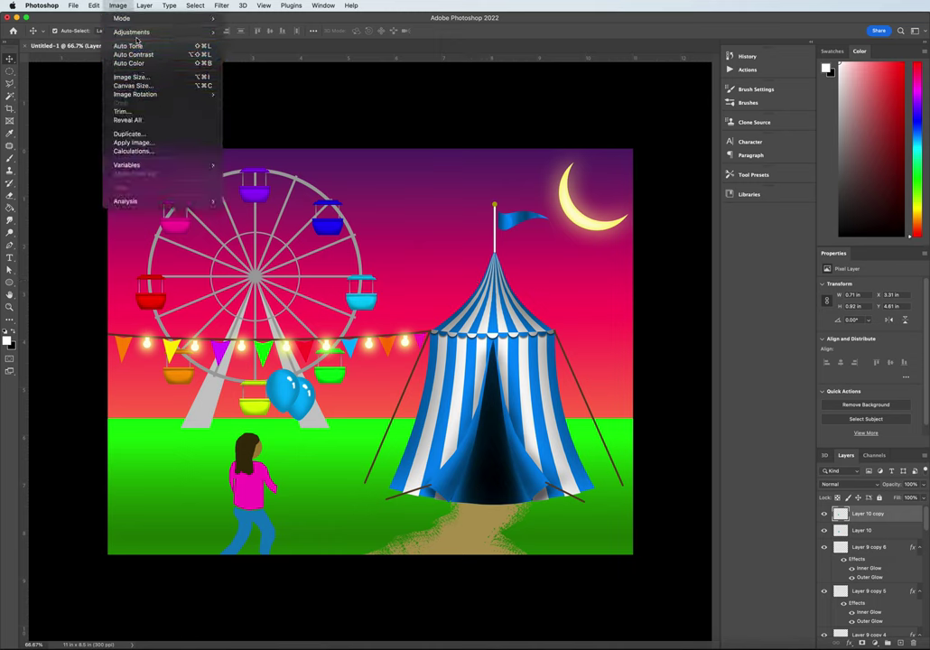
left_click(327, 209)
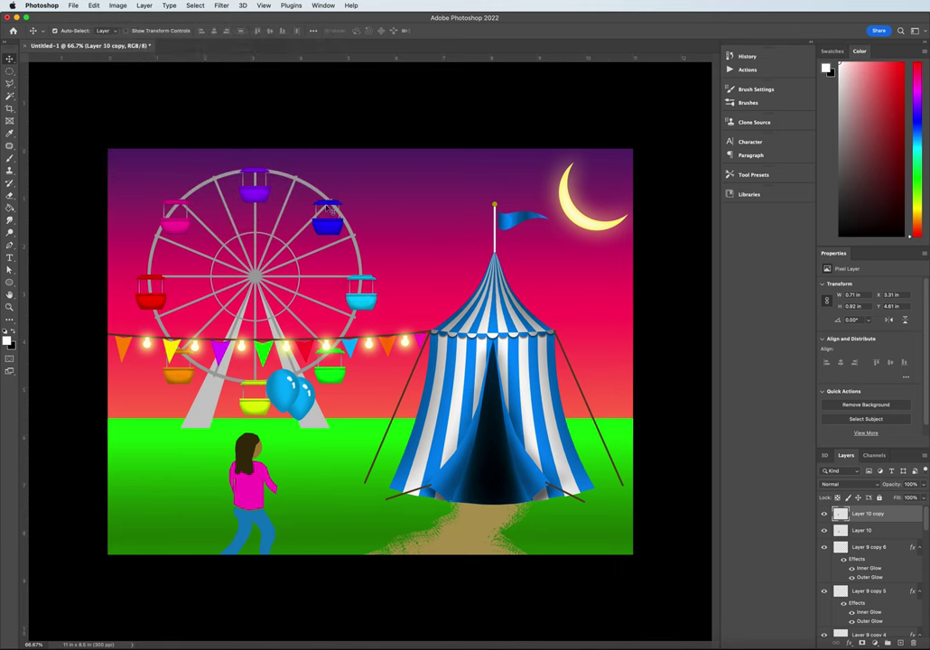
left_click_drag(438, 345, 384, 345)
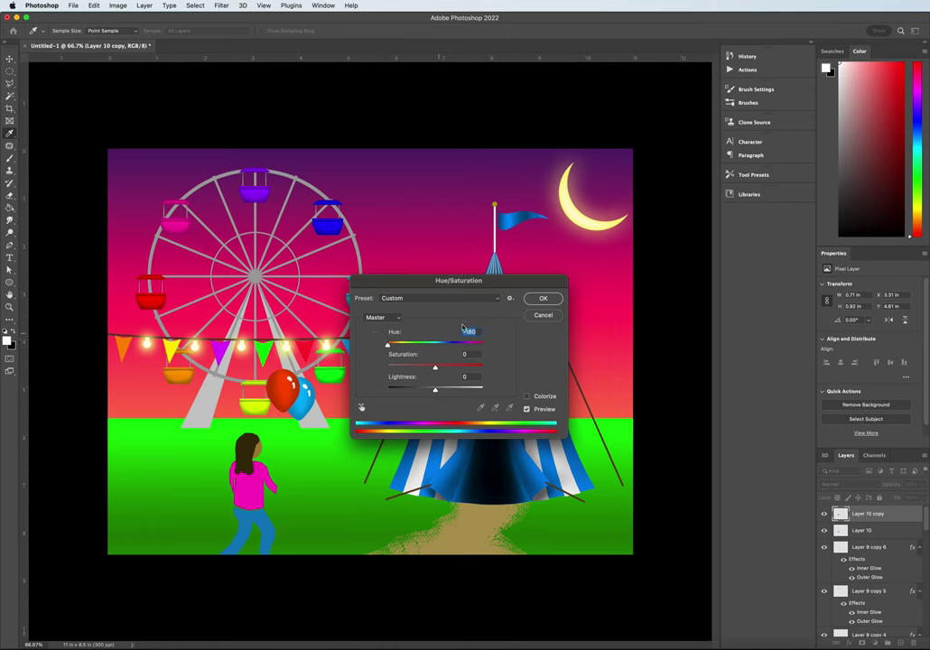
left_click(542, 300)
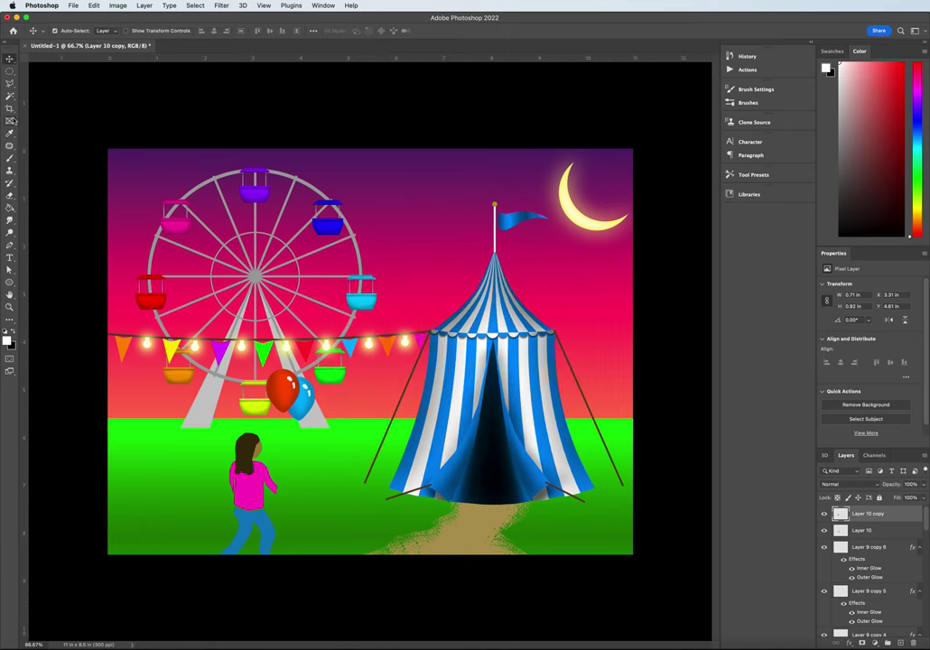
Set up a black brush on a new layer for the balloon strings
key("b")
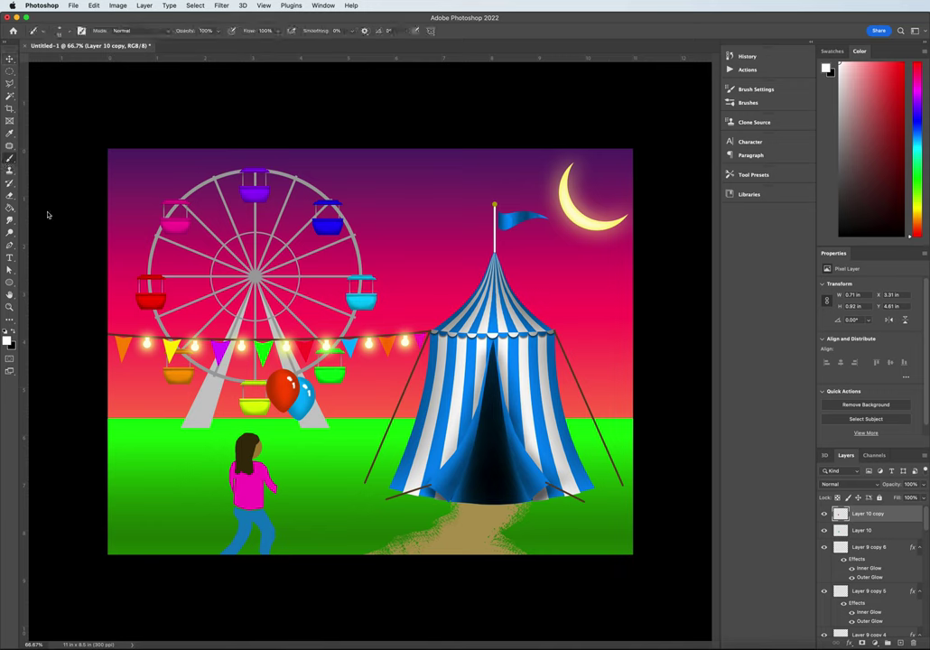
left_click(17, 333)
left_click(899, 642)
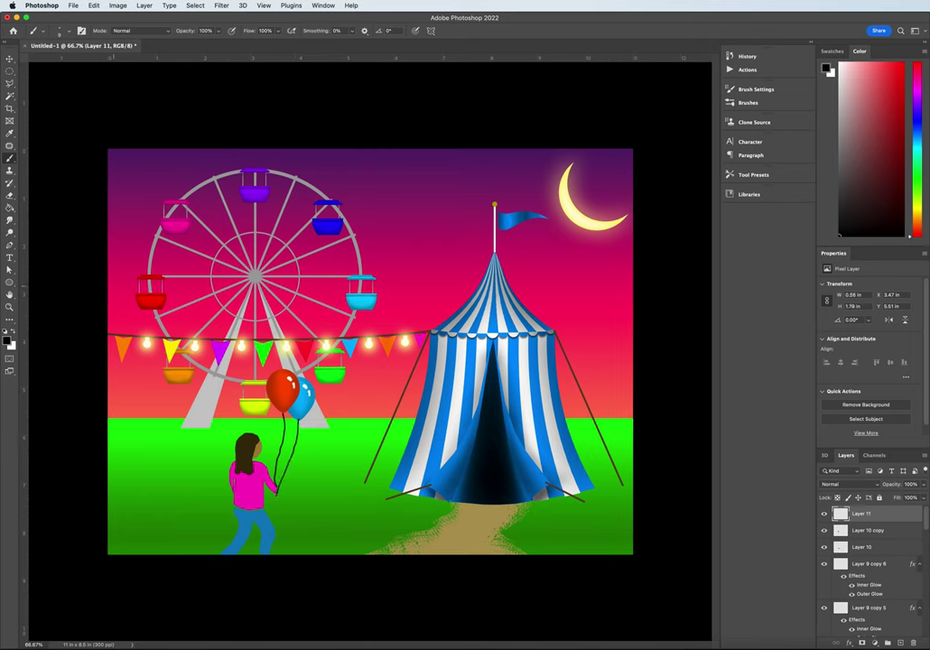
Sample the girl's skin tone with the eyedropper and add another empty layer
left_click(10, 133)
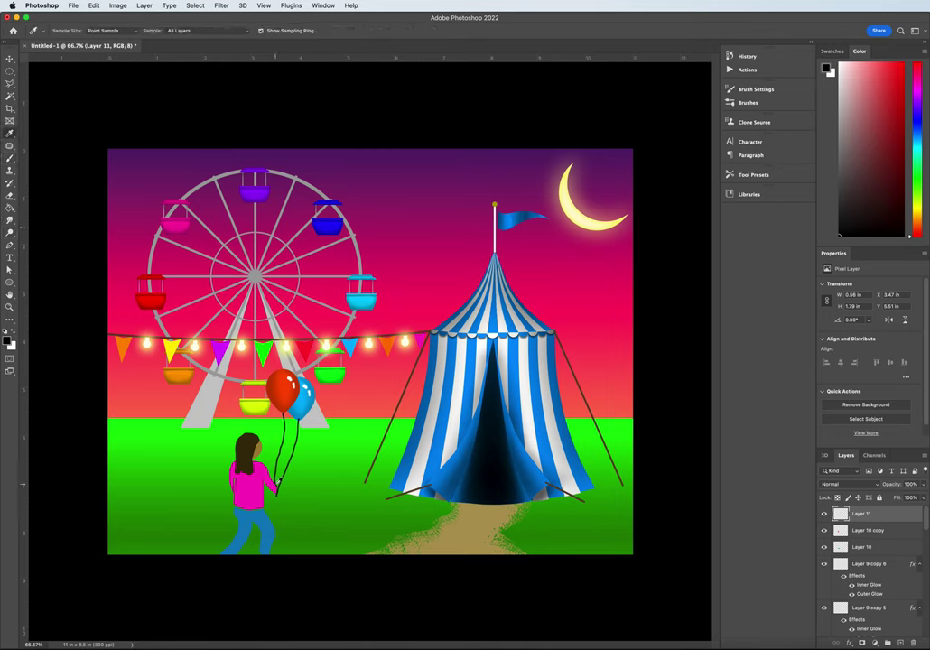
left_click(262, 449)
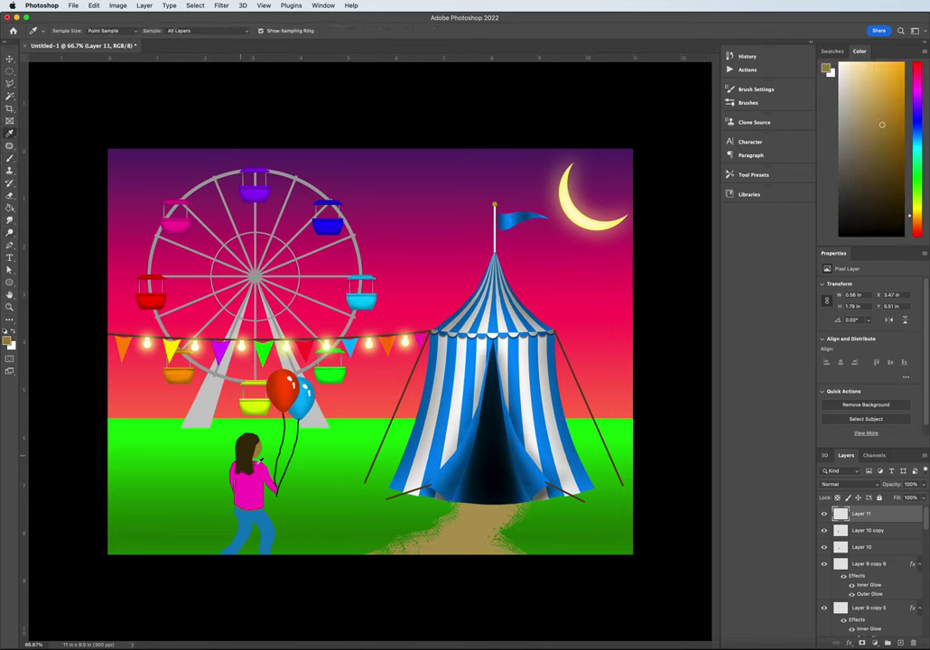
left_click(10, 158)
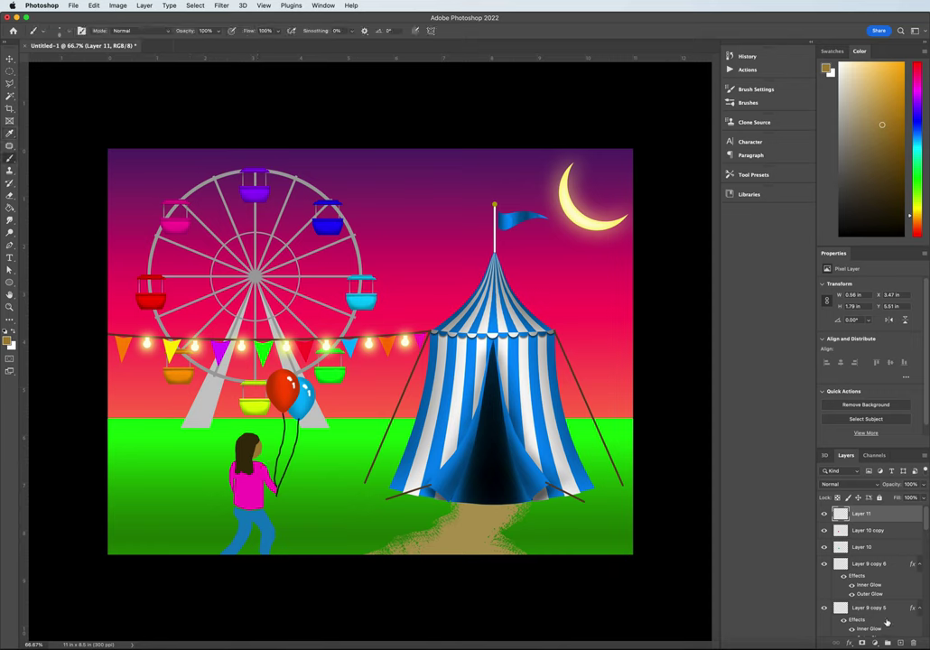
left_click(900, 642)
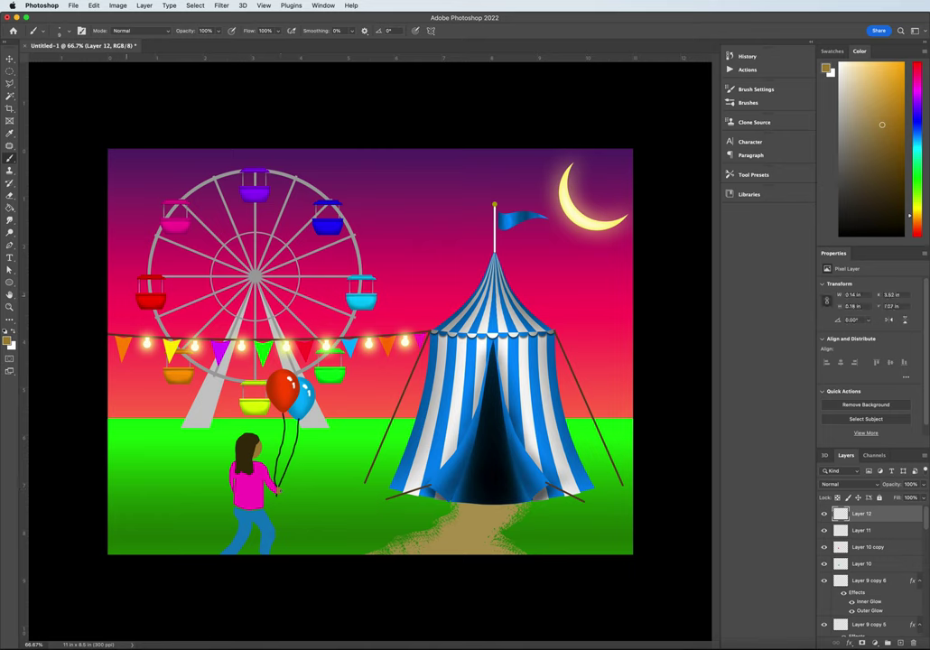
On new Layer 13, drag an oval marquee selection in the sky left of the flag
left_click(10, 72)
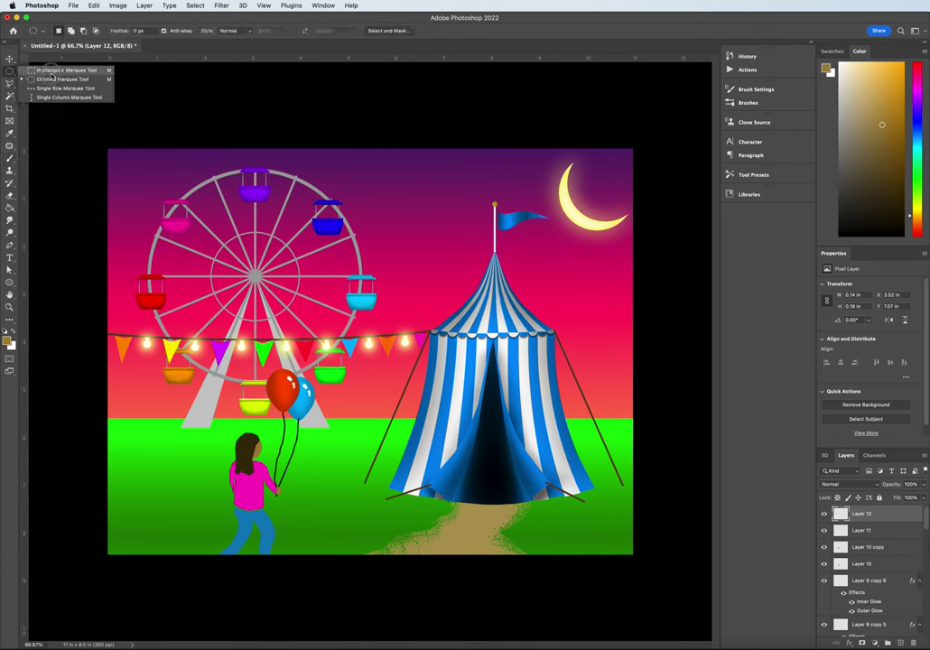
left_click(56, 78)
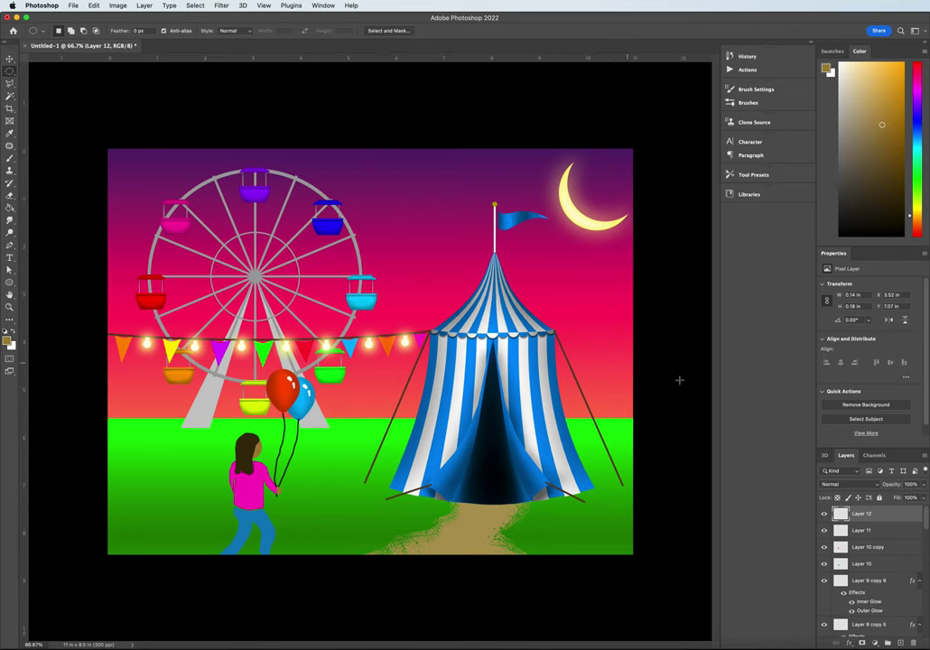
left_click(900, 642)
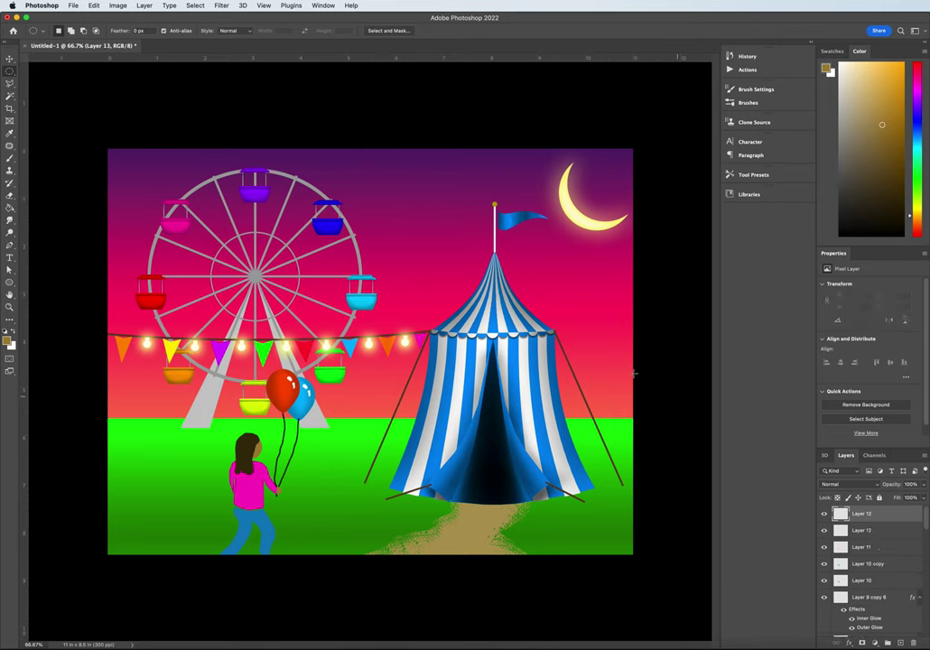
left_click_drag(385, 173, 460, 259)
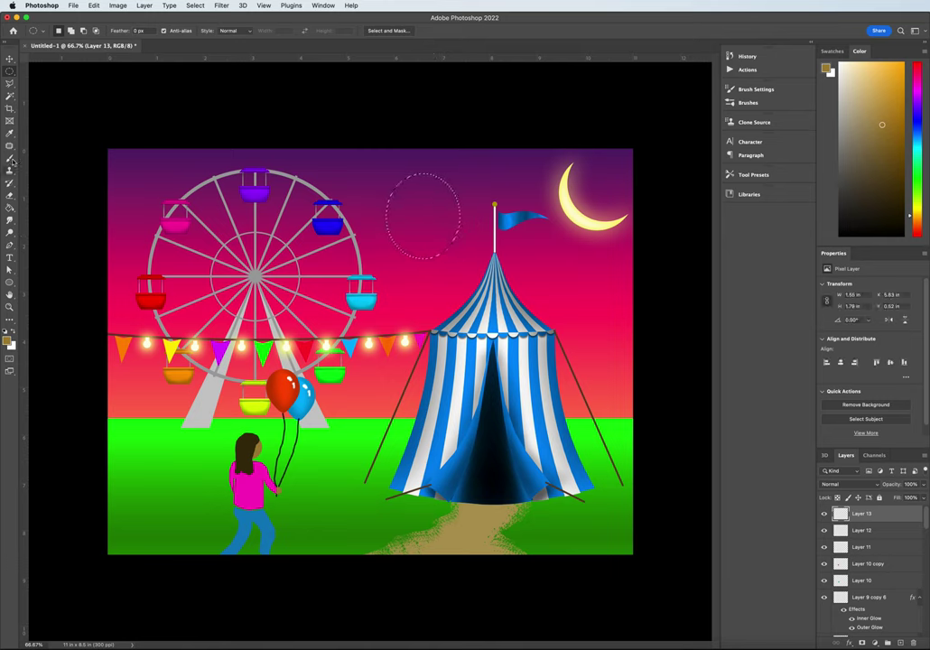
left_click_drag(10, 72, 59, 70)
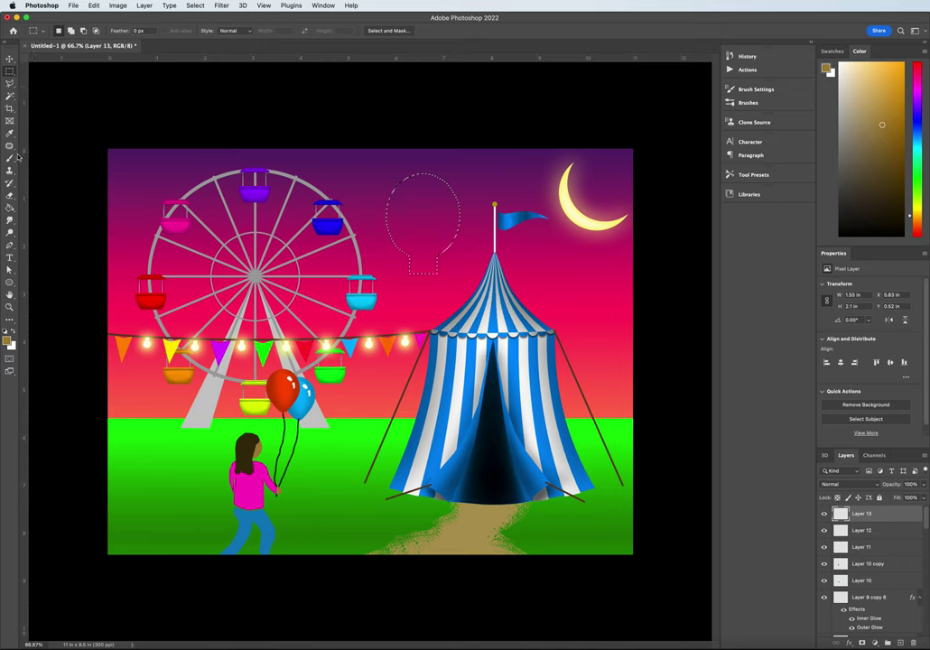
Fill the balloon selection with bright orange using the Paint Bucket, then deselect
key("g")
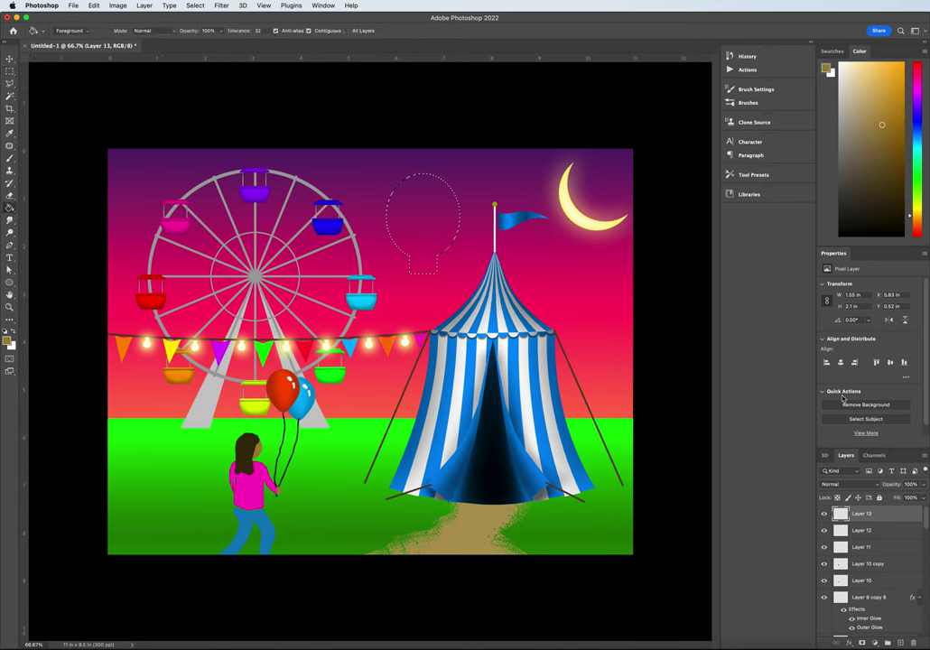
left_click(900, 70)
left_click(418, 210)
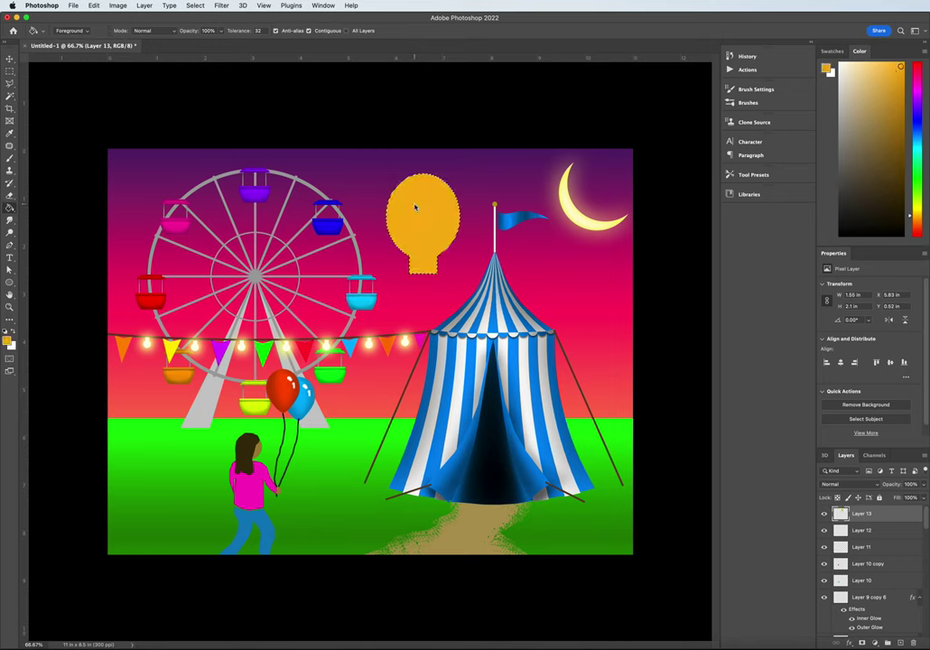
key("super+d")
left_click(91, 6)
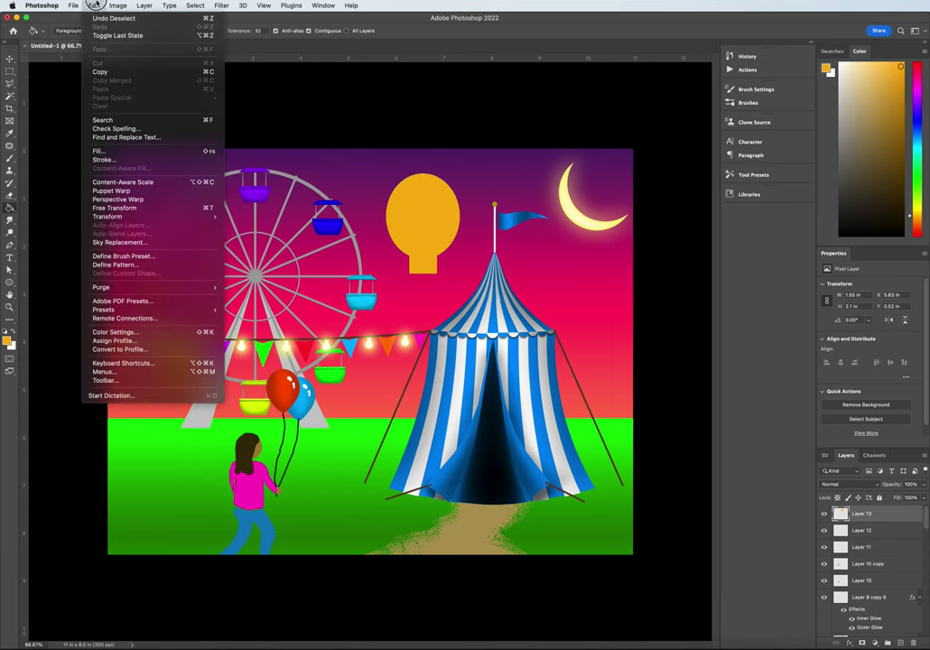
mouse_move(118, 6)
mouse_move(101, 33)
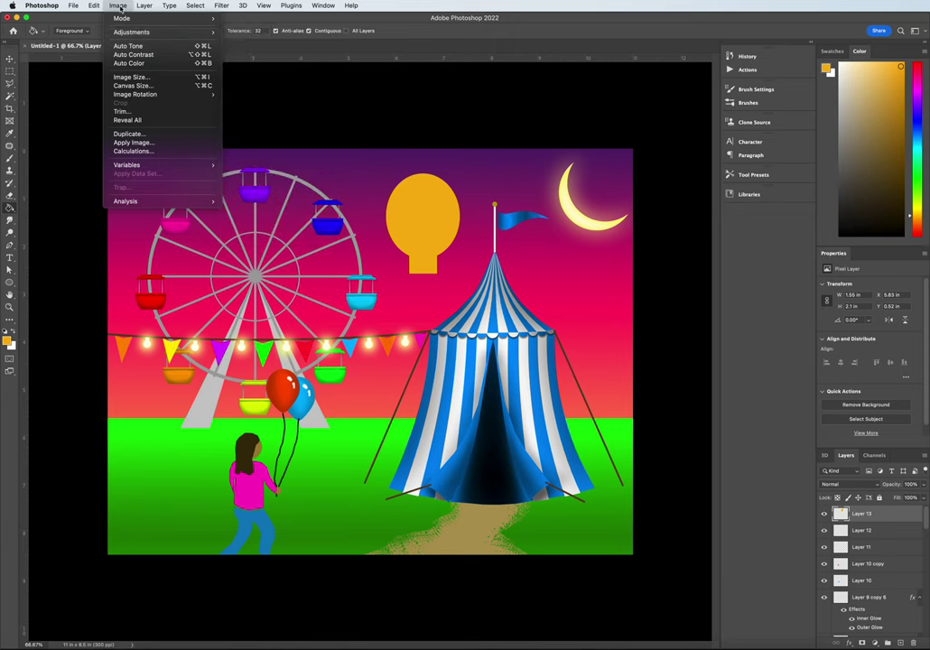
mouse_move(73, 6)
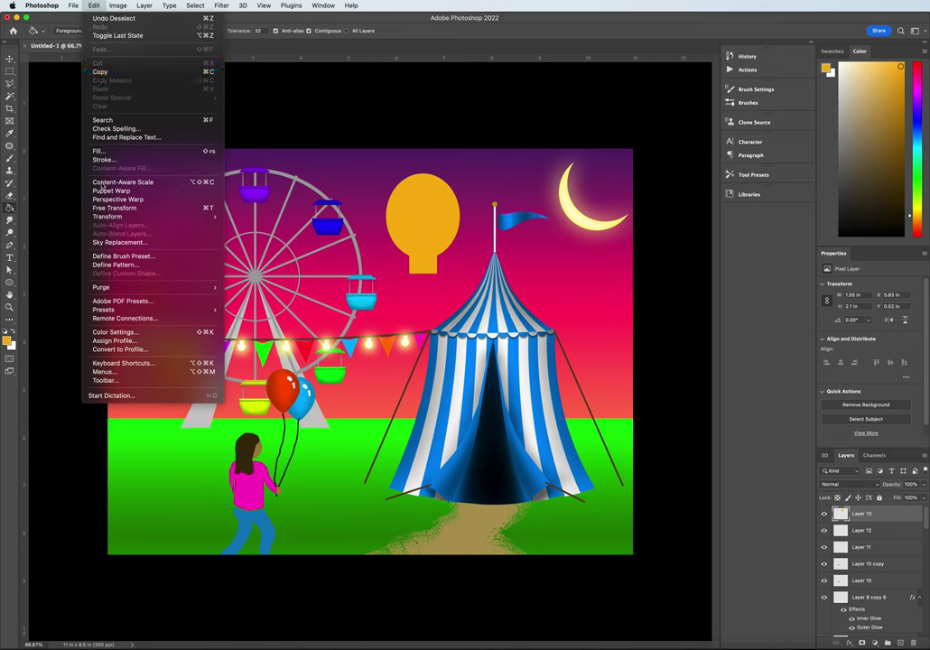
Warp the orange balloon's neck and lower sides with Transform > Warp and commit
mouse_move(113, 217)
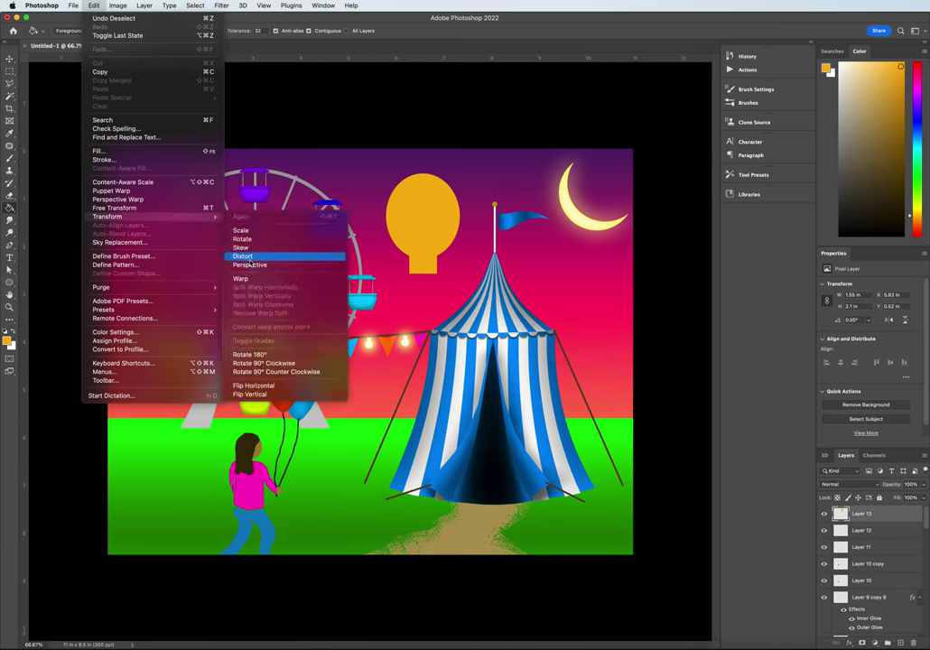
left_click(243, 278)
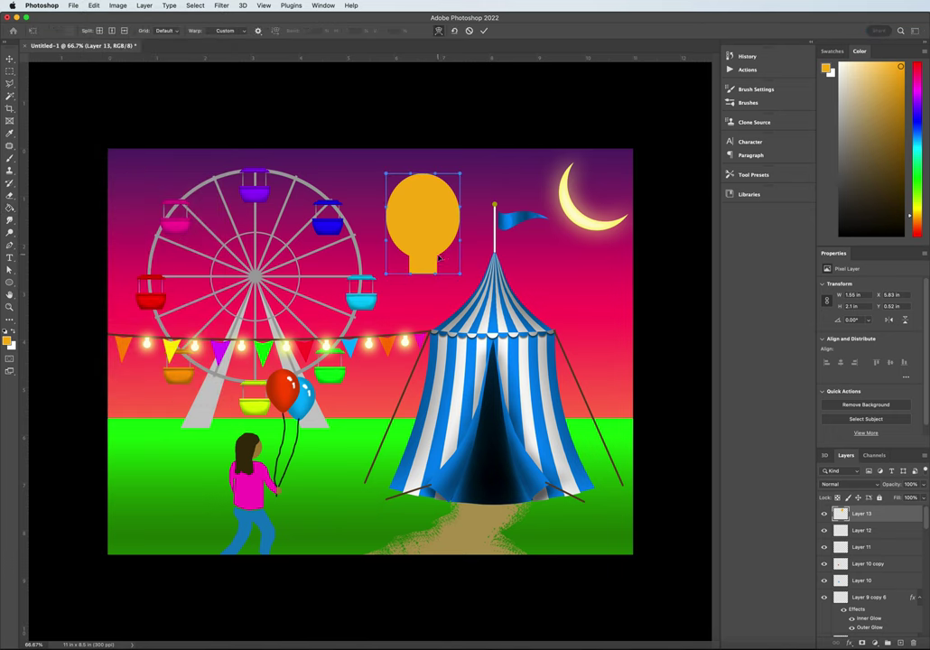
left_click_drag(439, 257, 449, 278)
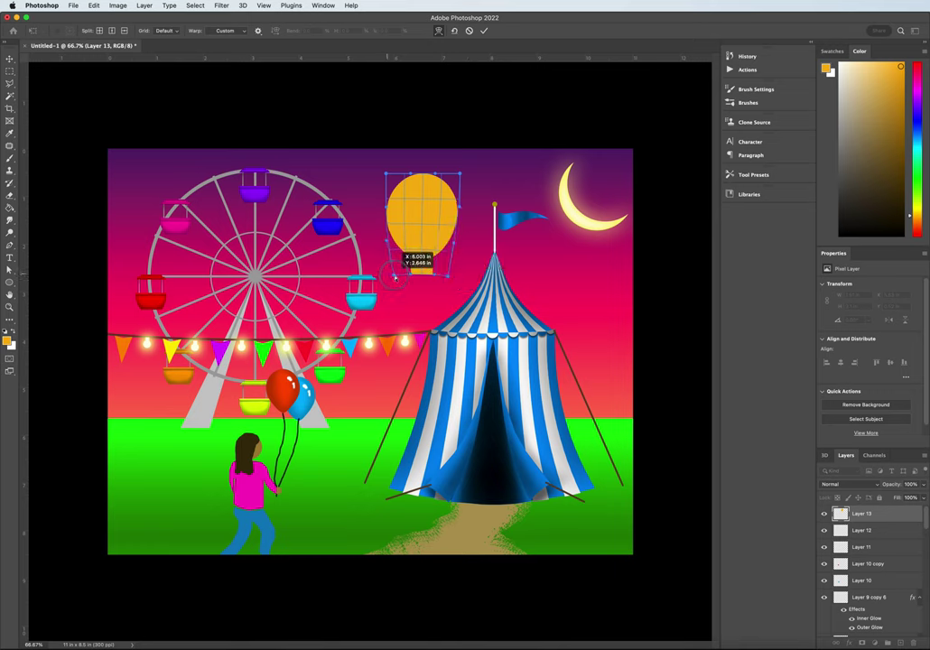
left_click_drag(395, 251, 401, 244)
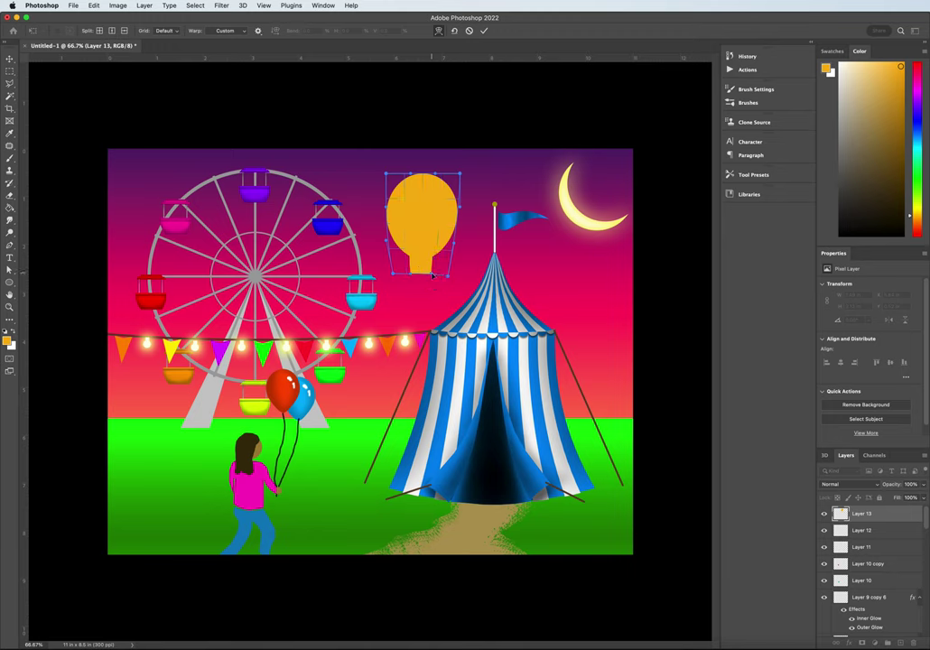
left_click_drag(443, 246, 444, 220)
key("Return")
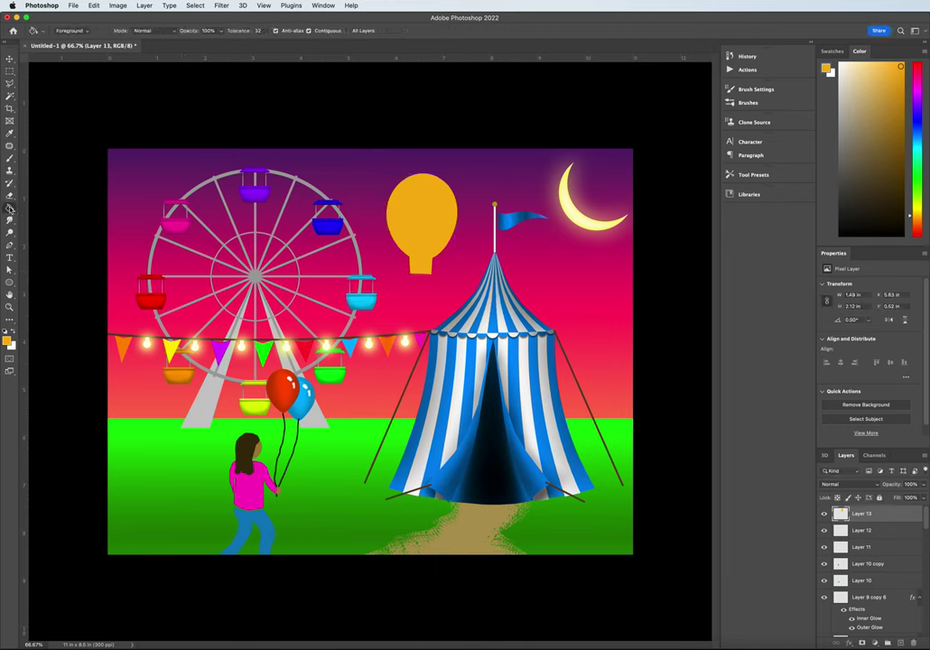
Brush down the balloon's left side with the Dodge tool from the toning group
left_click(9, 232)
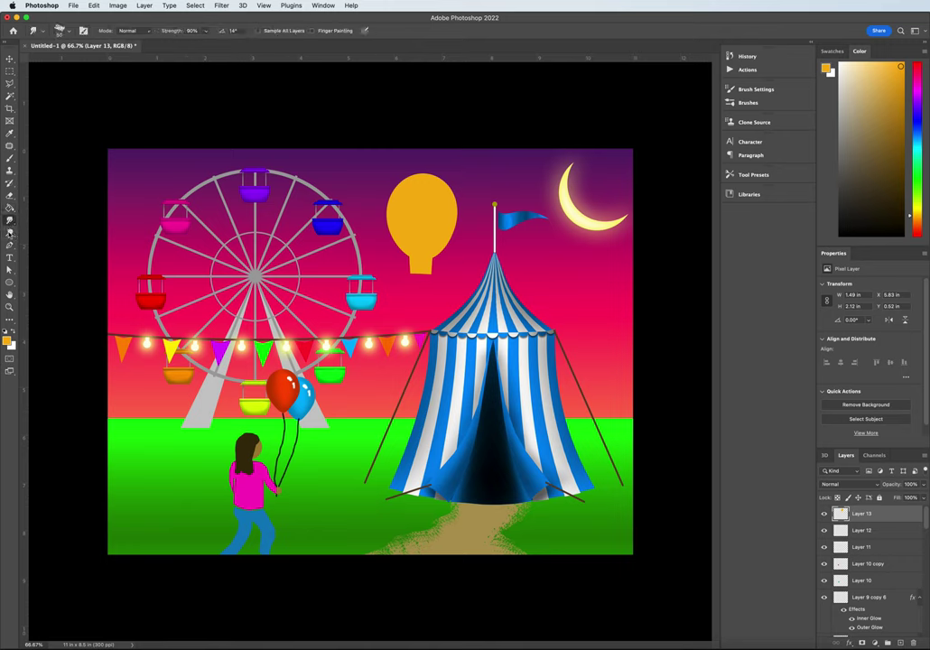
right_click(9, 232)
left_click(45, 226)
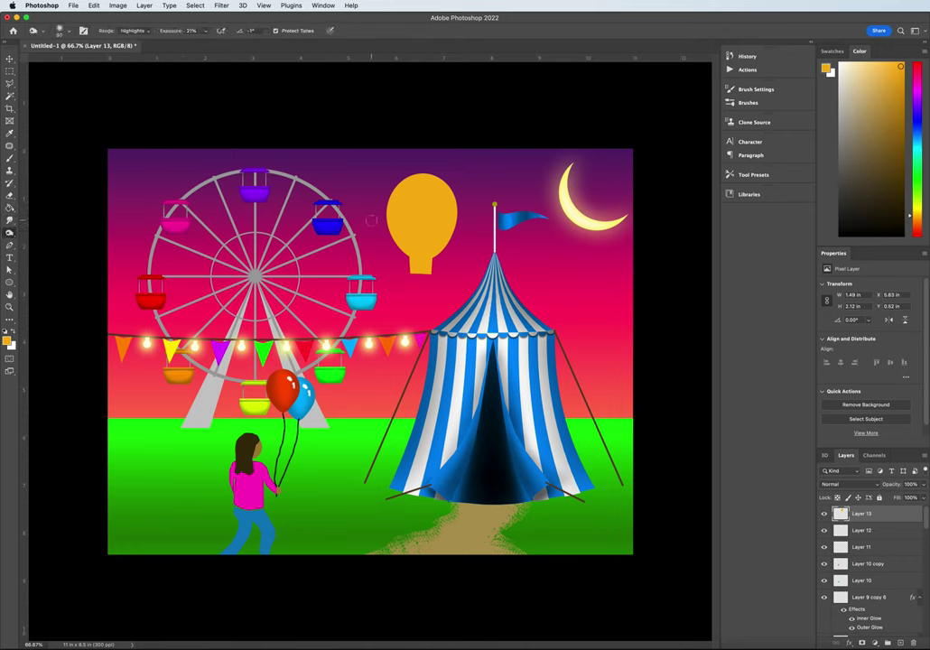
mouse_move(390, 204)
left_mouse_down()
mouse_move(411, 276)
mouse_move(395, 221)
mouse_move(413, 255)
mouse_move(404, 260)
mouse_move(409, 275)
mouse_move(406, 246)
mouse_move(382, 220)
mouse_move(388, 204)
mouse_move(417, 281)
left_mouse_up()
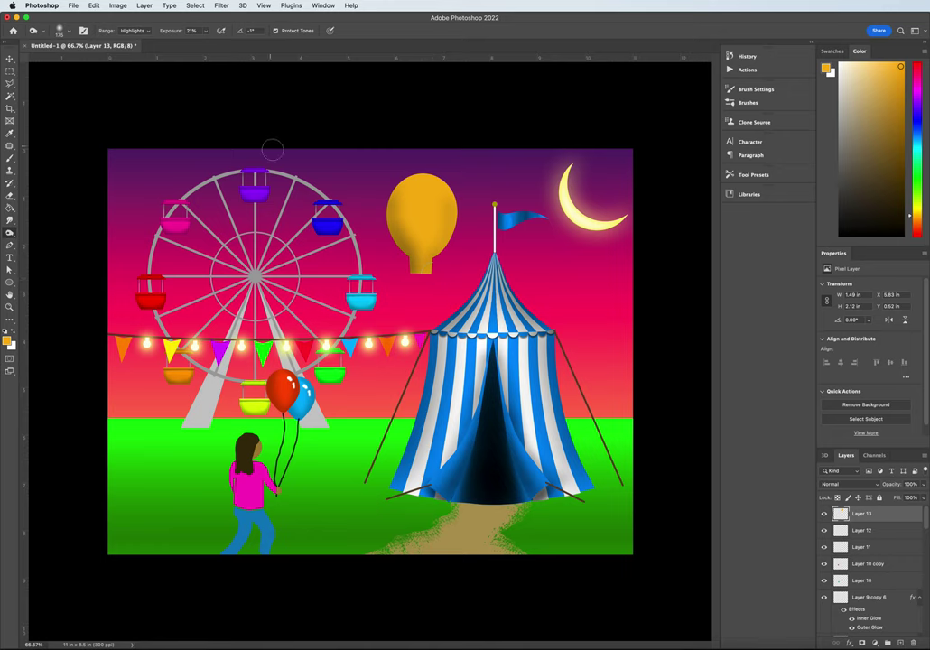
left_click(10, 82)
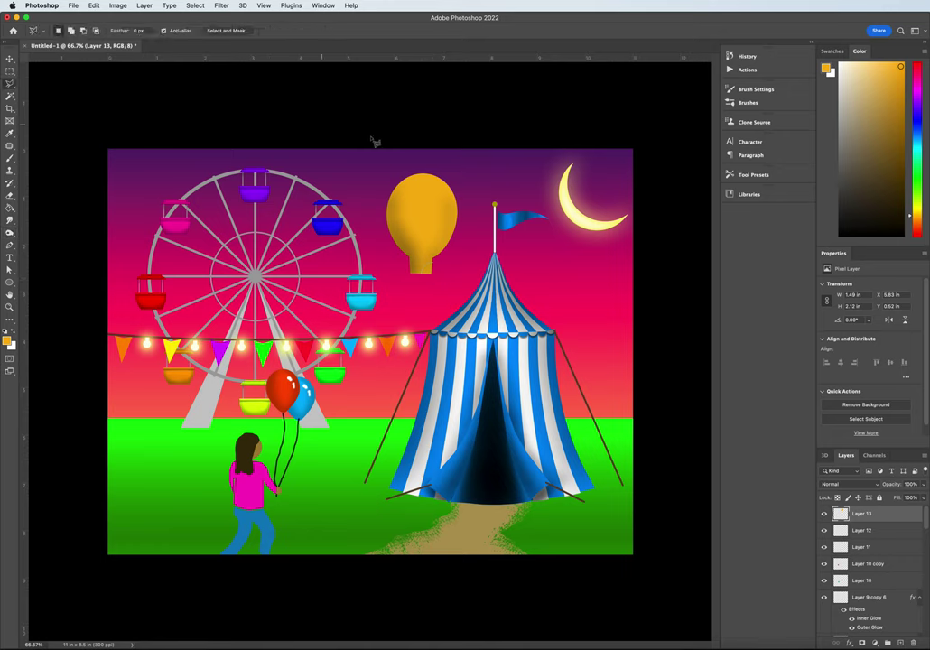
Outline a vertical stripe and the left-edge panel of the balloon with the Polygonal Lasso
left_click(425, 171)
left_click(426, 273)
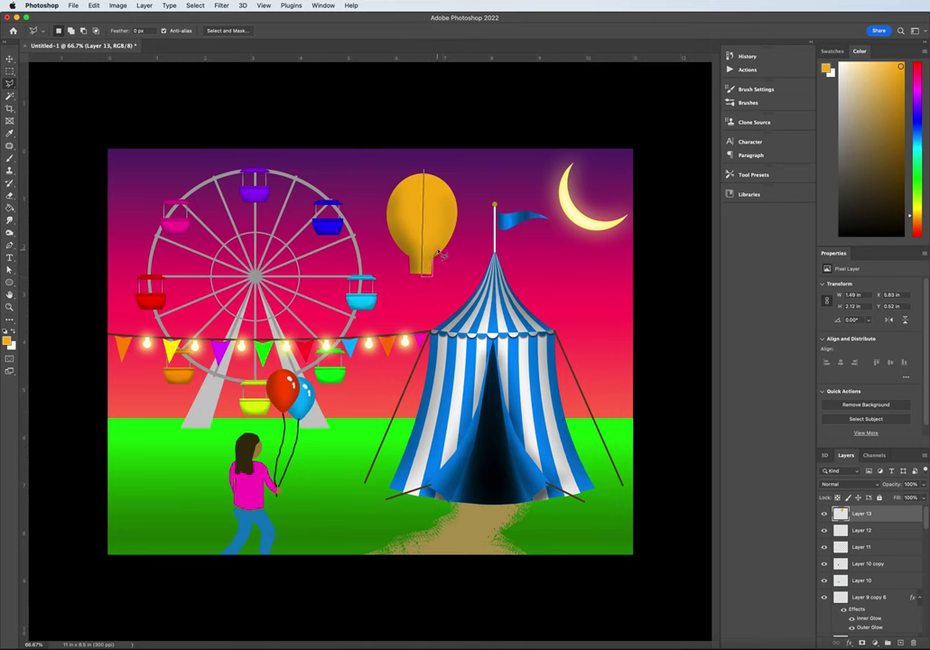
double_click(427, 174)
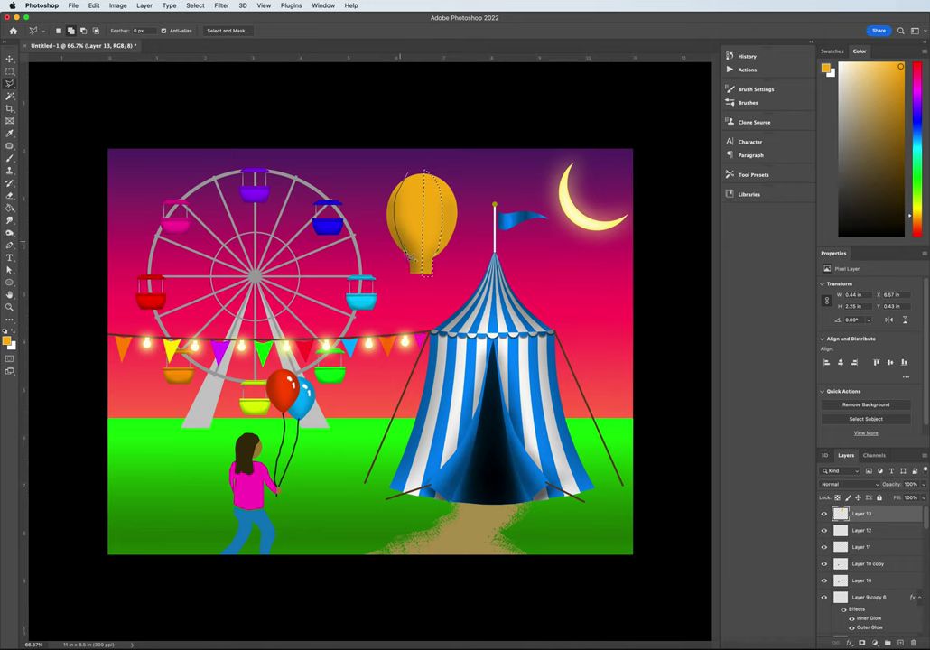
left_click(390, 251)
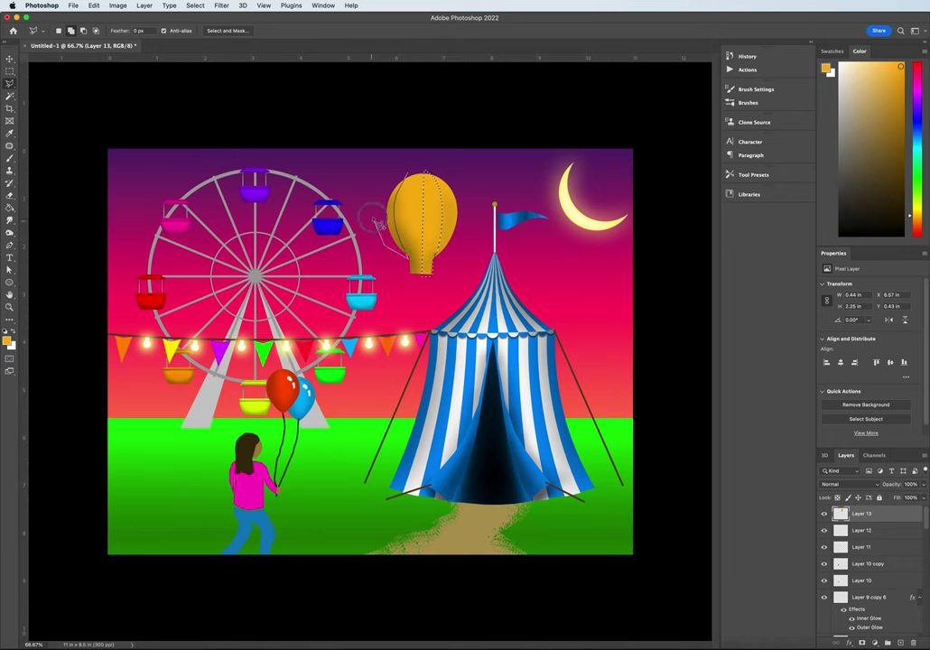
left_click(377, 215)
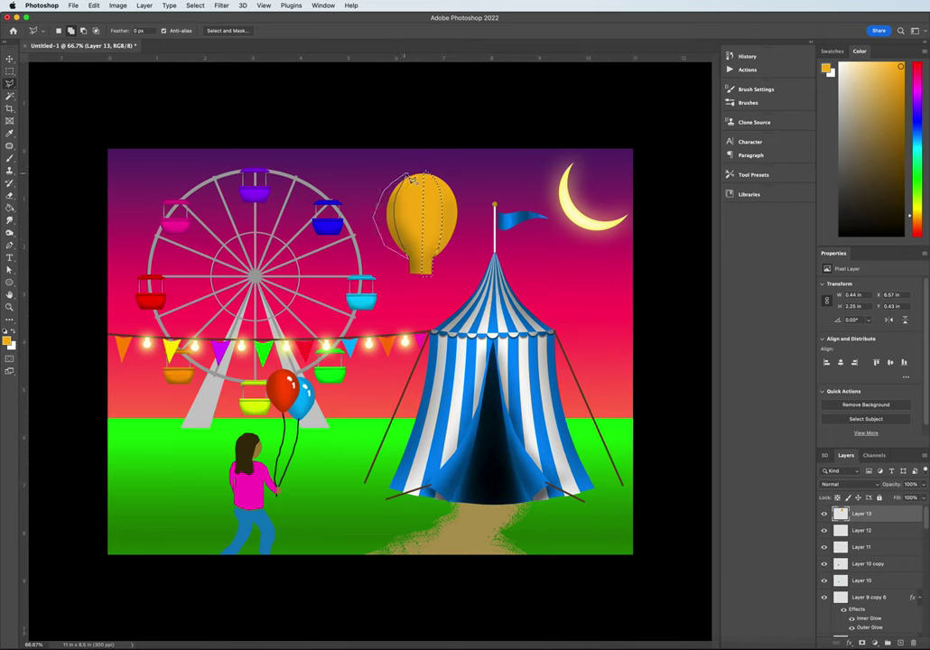
left_click(408, 179)
Recolour the selected stripes lavender with Hue/Saturation: Hue -165, Lightness +49
left_click(117, 6)
mouse_move(203, 32)
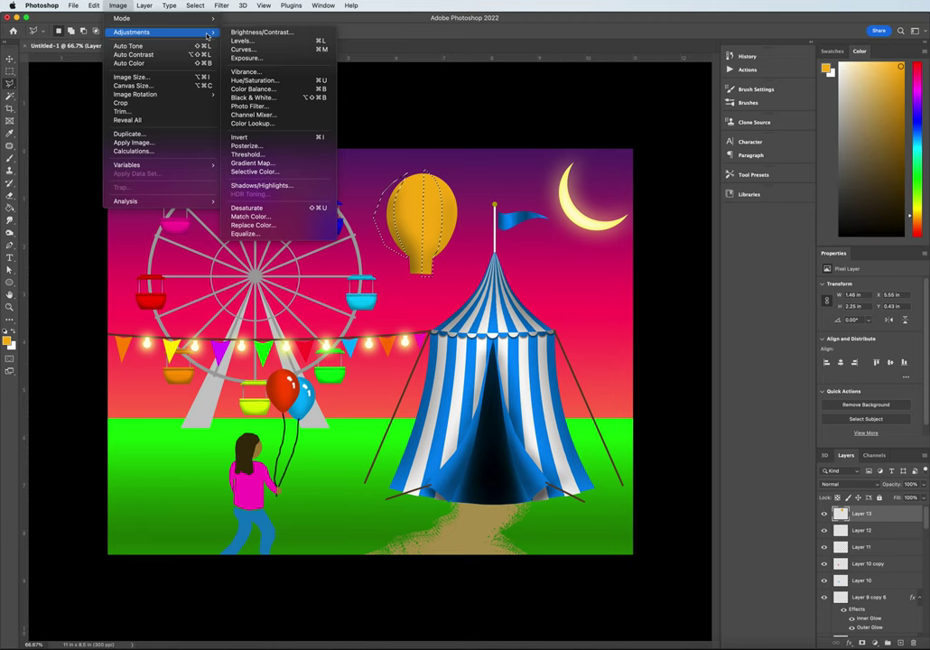
left_click(258, 81)
left_click_drag(435, 391, 458, 393)
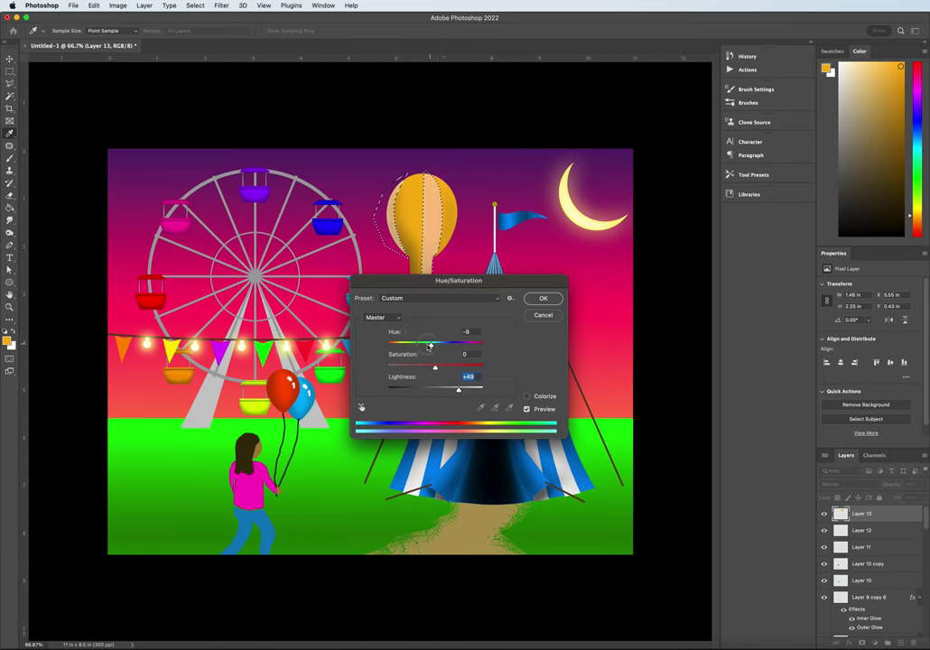
left_click_drag(436, 346, 393, 345)
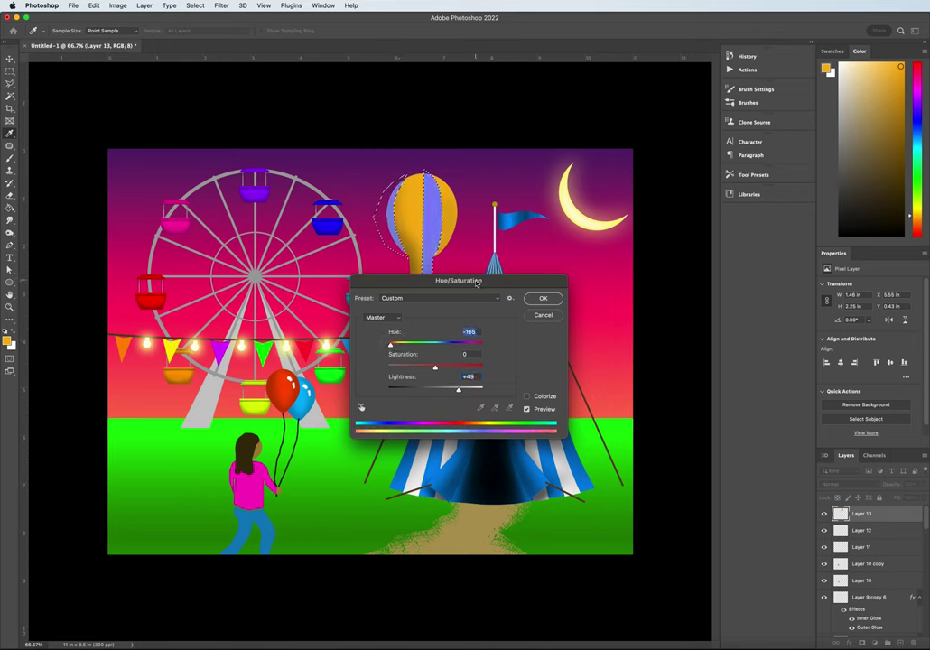
left_click_drag(474, 283, 533, 344)
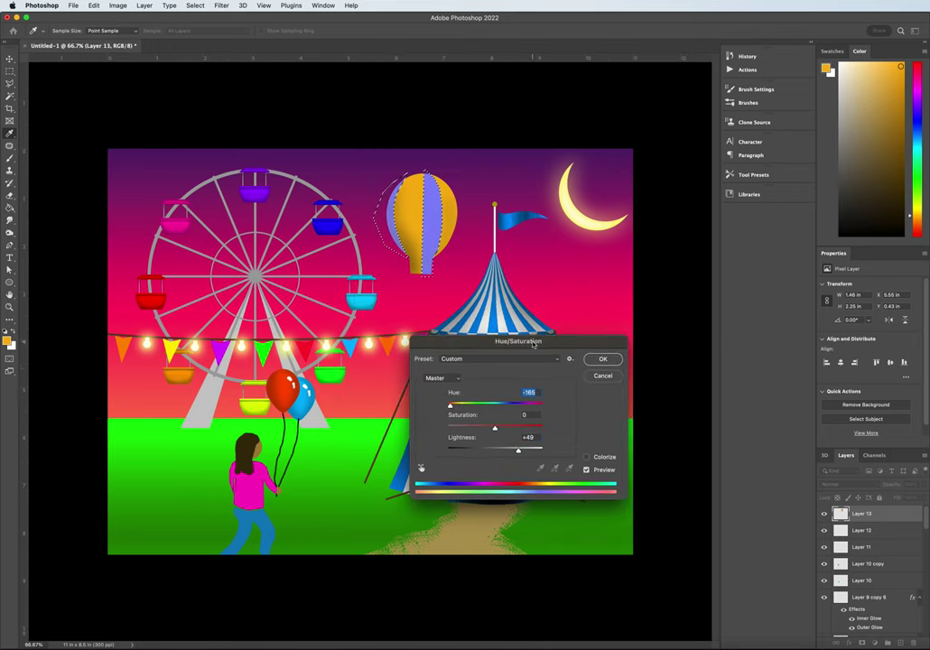
left_click(603, 360)
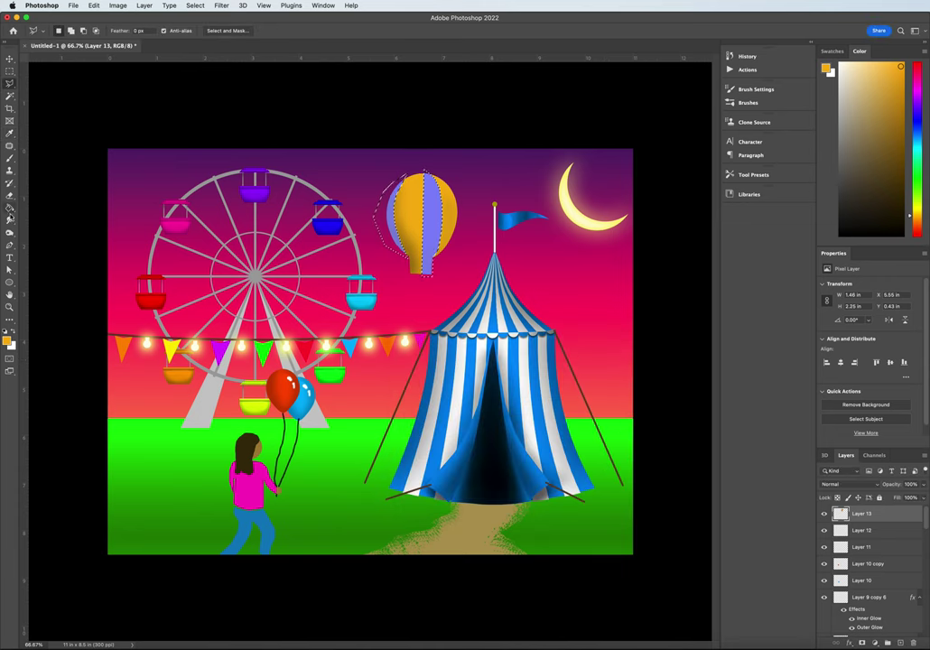
Dodge the balloon's left edge a bit more, then deselect with Cmd+D
key("o")
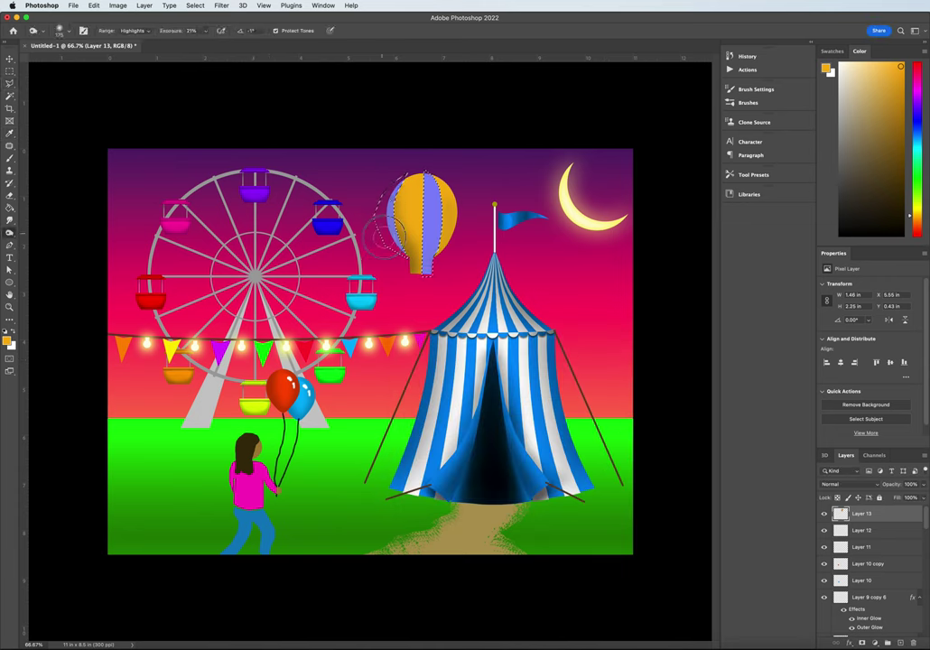
mouse_move(397, 217)
left_mouse_down()
mouse_move(397, 174)
mouse_move(401, 249)
mouse_move(390, 230)
mouse_move(402, 176)
mouse_move(405, 233)
mouse_move(407, 173)
mouse_move(428, 206)
mouse_move(429, 253)
mouse_move(424, 174)
left_mouse_up()
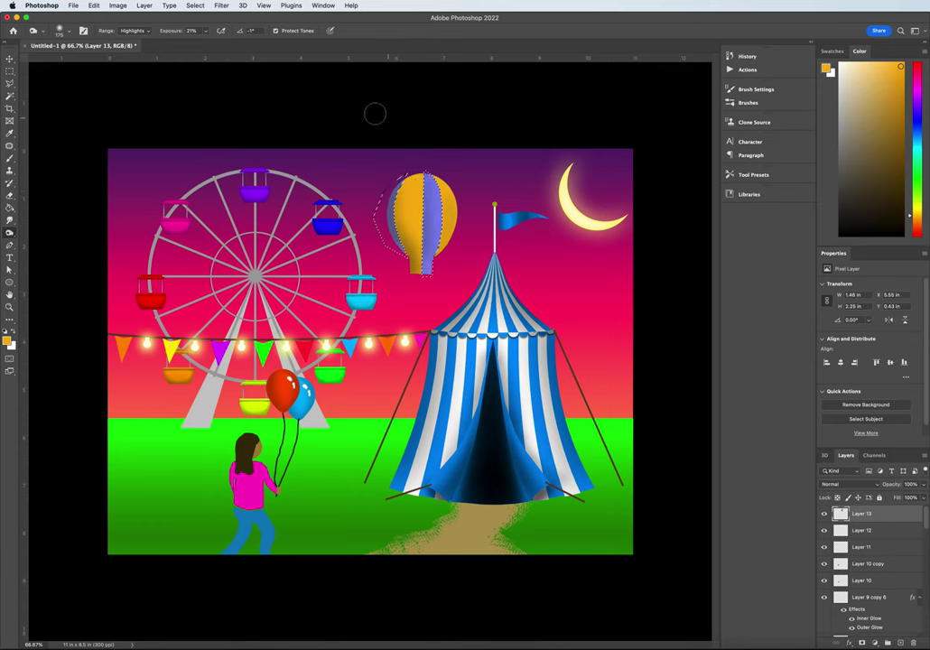
key("super+d")
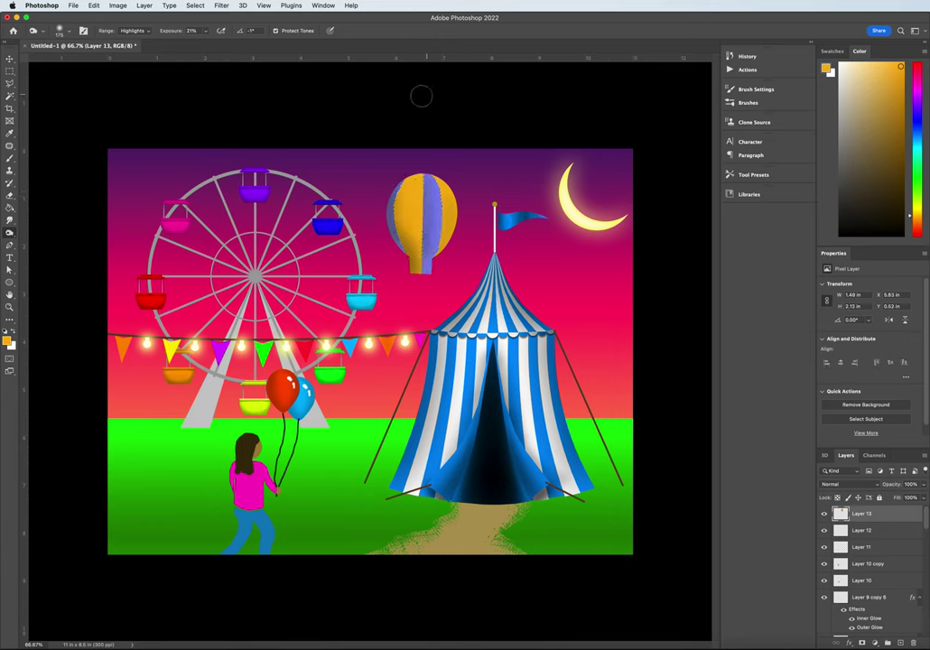
Lasso a small square under the balloon and fill it with brown ae671b as the basket
left_click(11, 84)
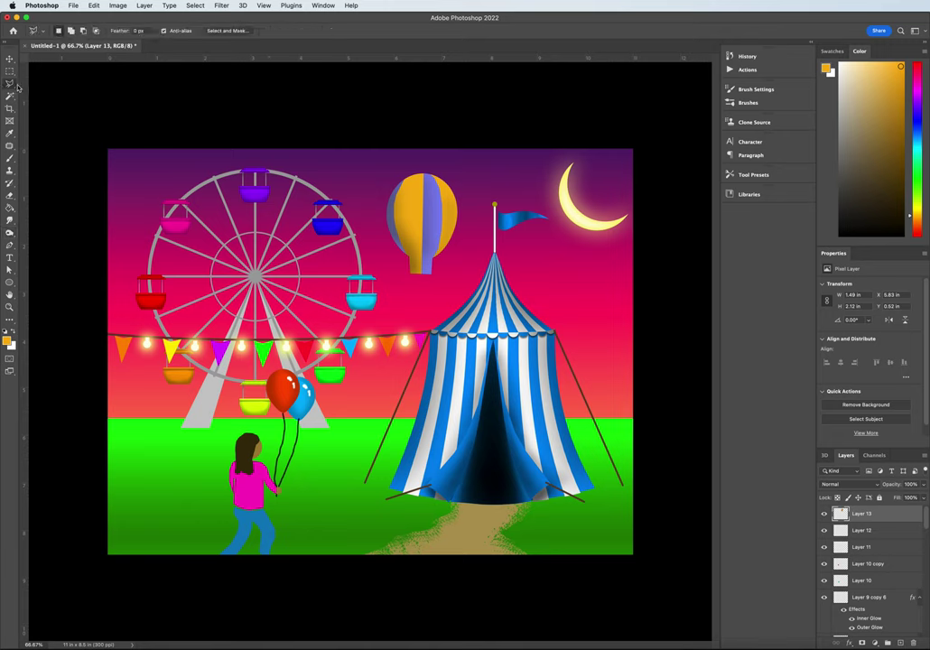
mouse_move(413, 287)
left_mouse_down()
mouse_move(434, 293)
mouse_move(417, 309)
left_mouse_up()
left_click(8, 341)
left_click(584, 207)
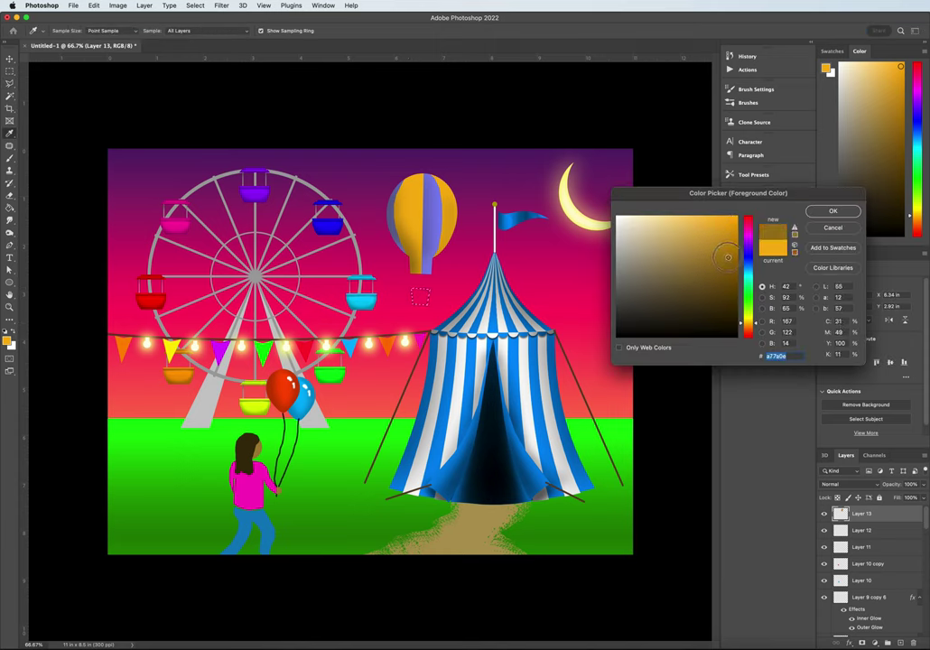
left_click(578, 206)
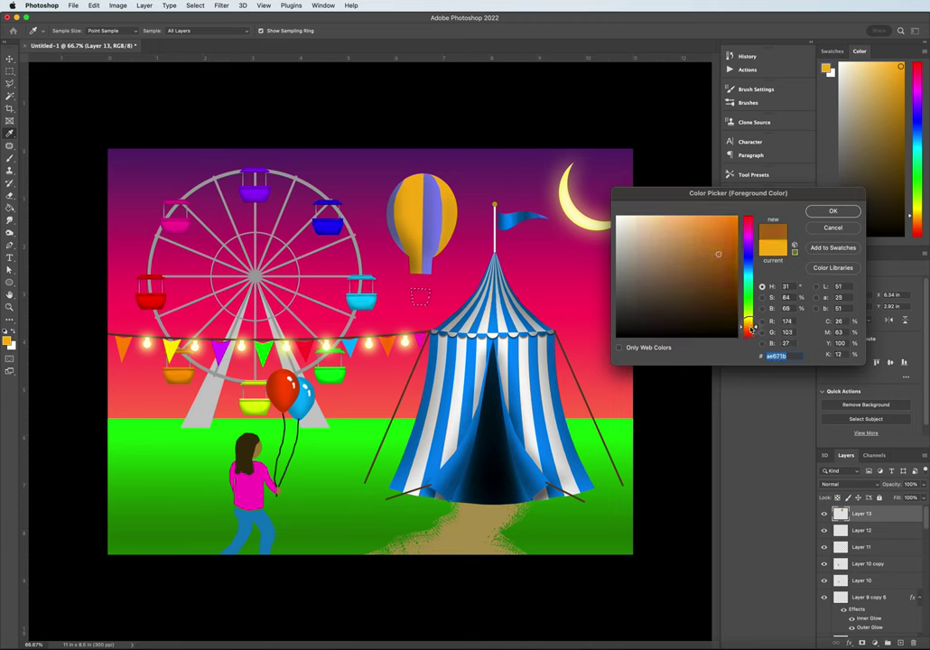
key("Return")
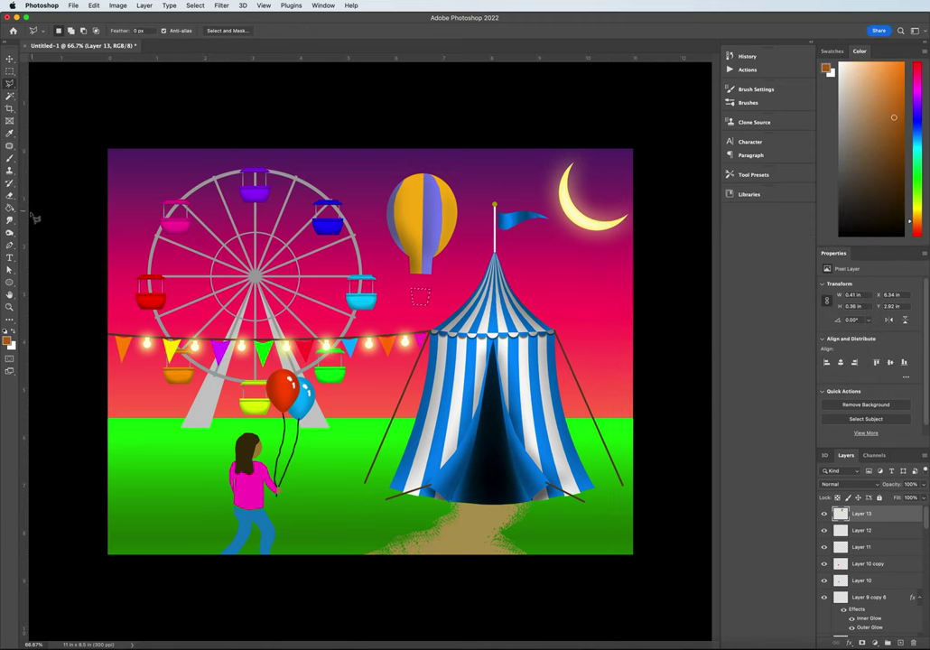
key("g")
left_click(420, 296)
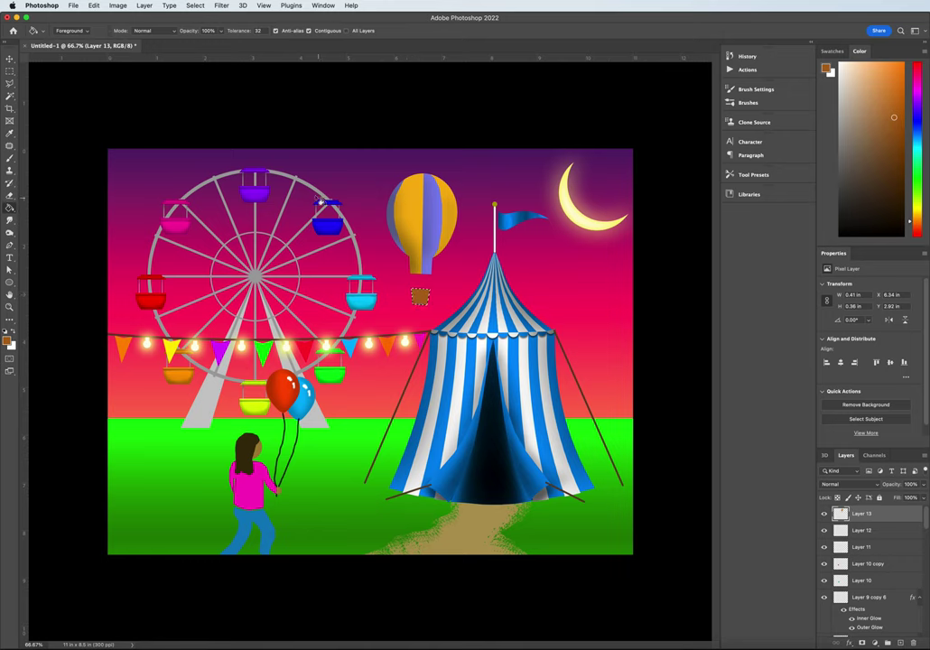
left_click(11, 83)
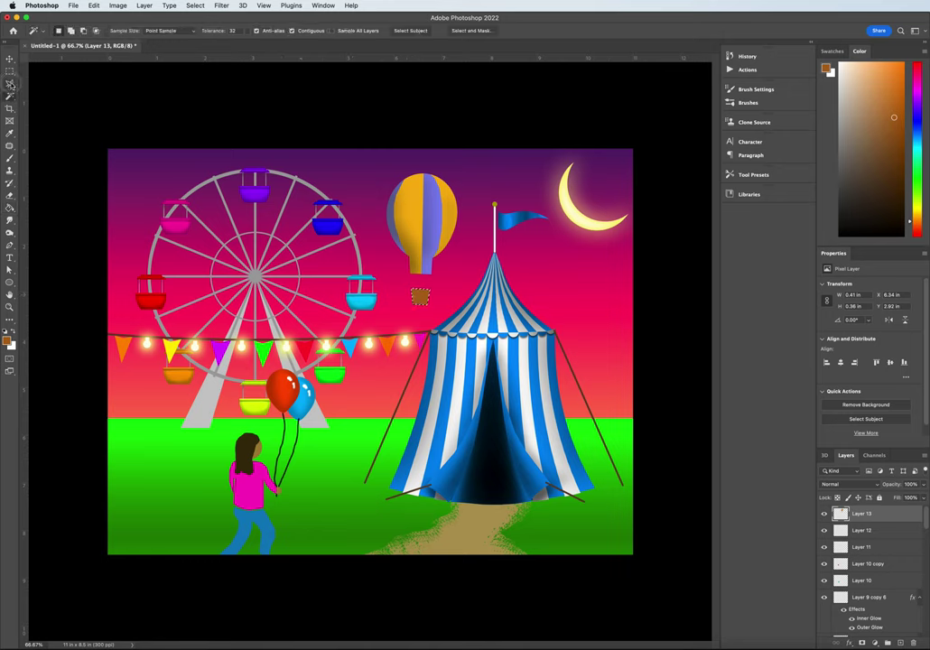
Deselect the basket, set Dodge exposure to 21%, and burn the basket's edges for shading
key("b")
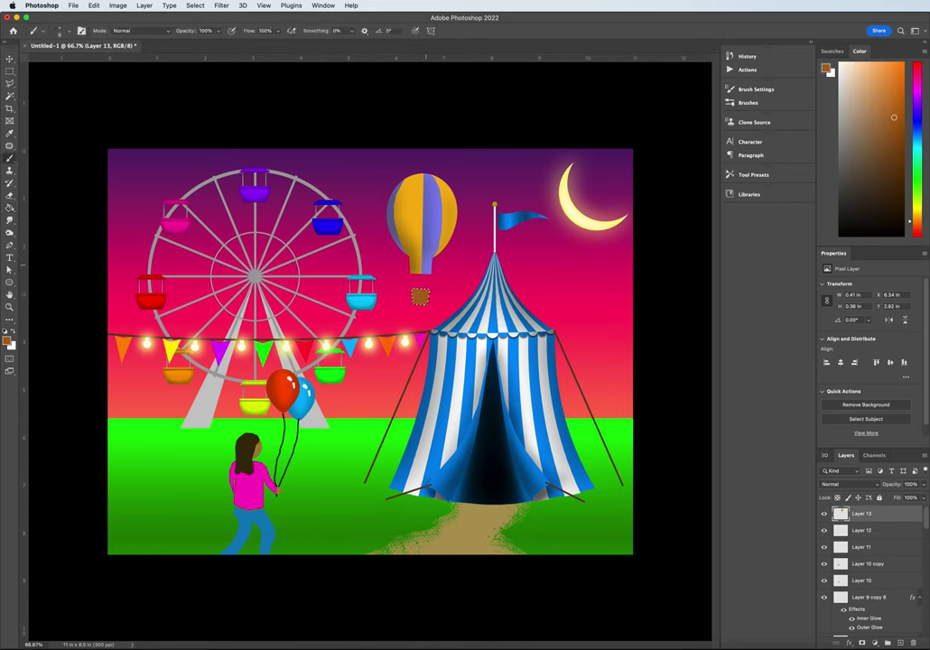
key("ctrl+d")
left_click(10, 232)
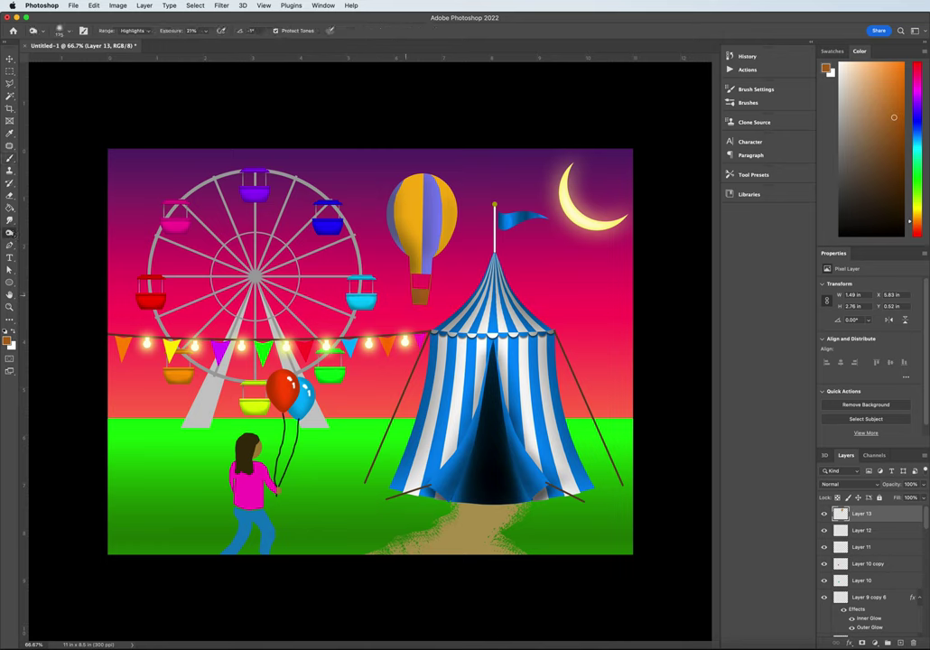
key("2")
key("1")
left_click_drag(10, 232, 43, 242)
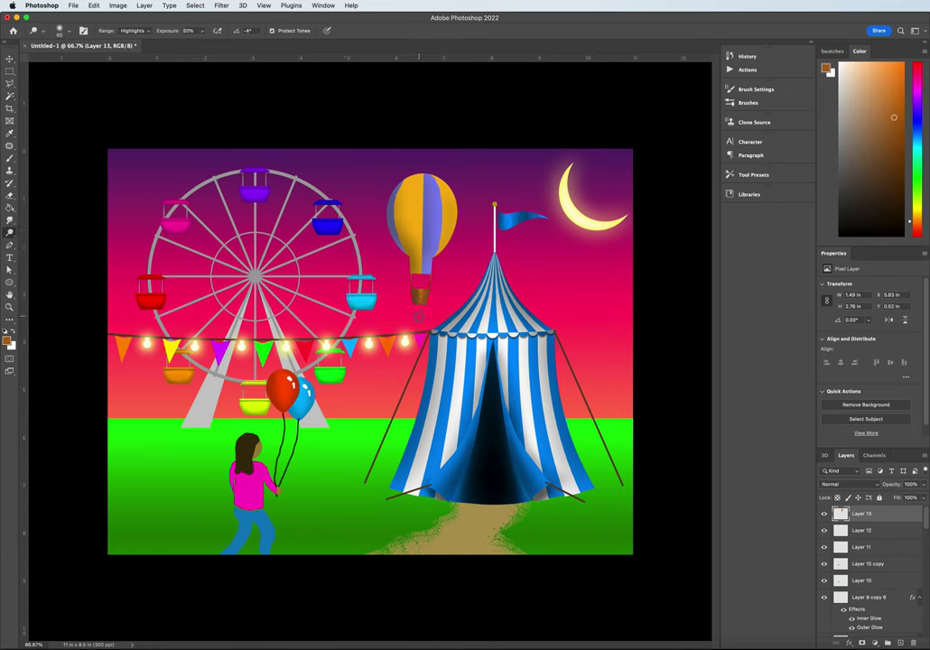
left_click_drag(424, 291, 423, 301)
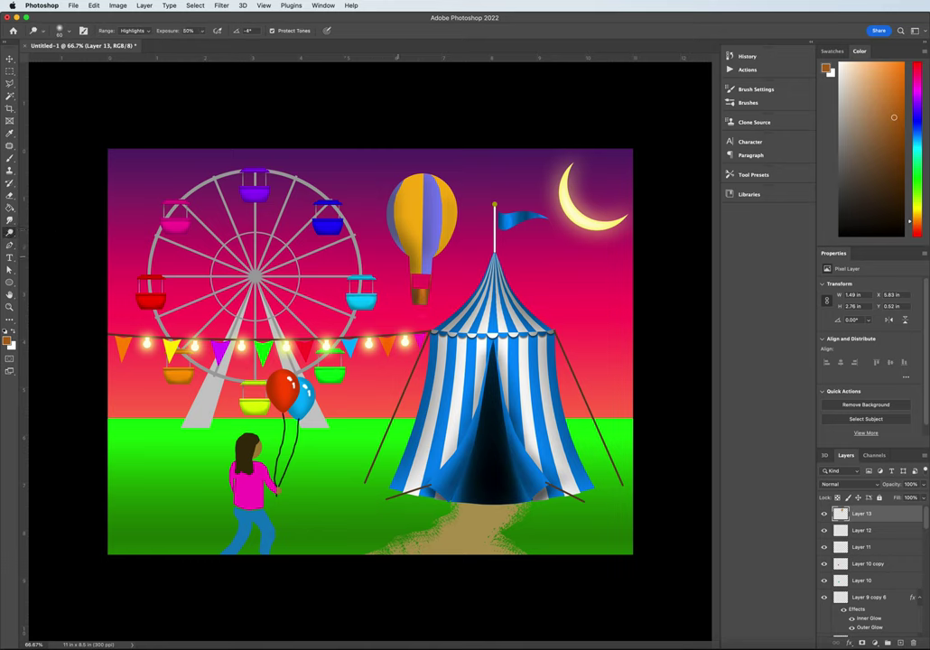